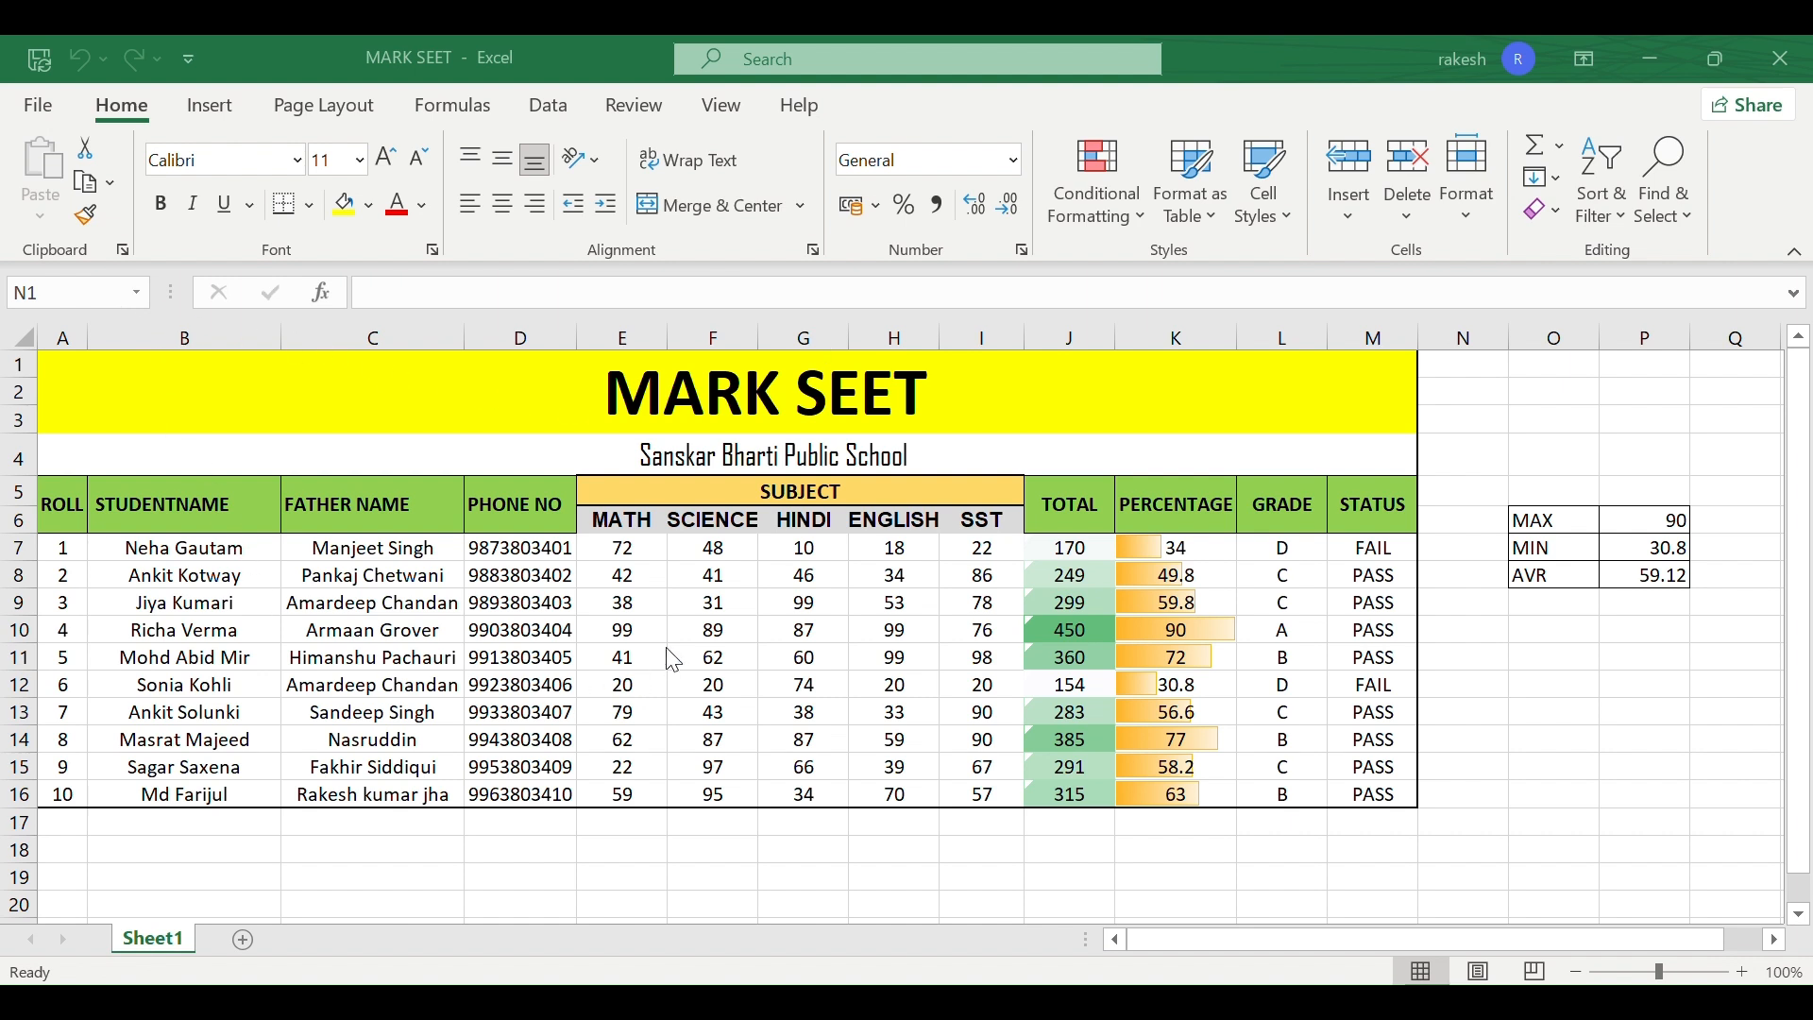
- Add a new worksheet and merge and center the range A1:O4 on it
{"action": "left_click", "coordinate": [238, 941]}
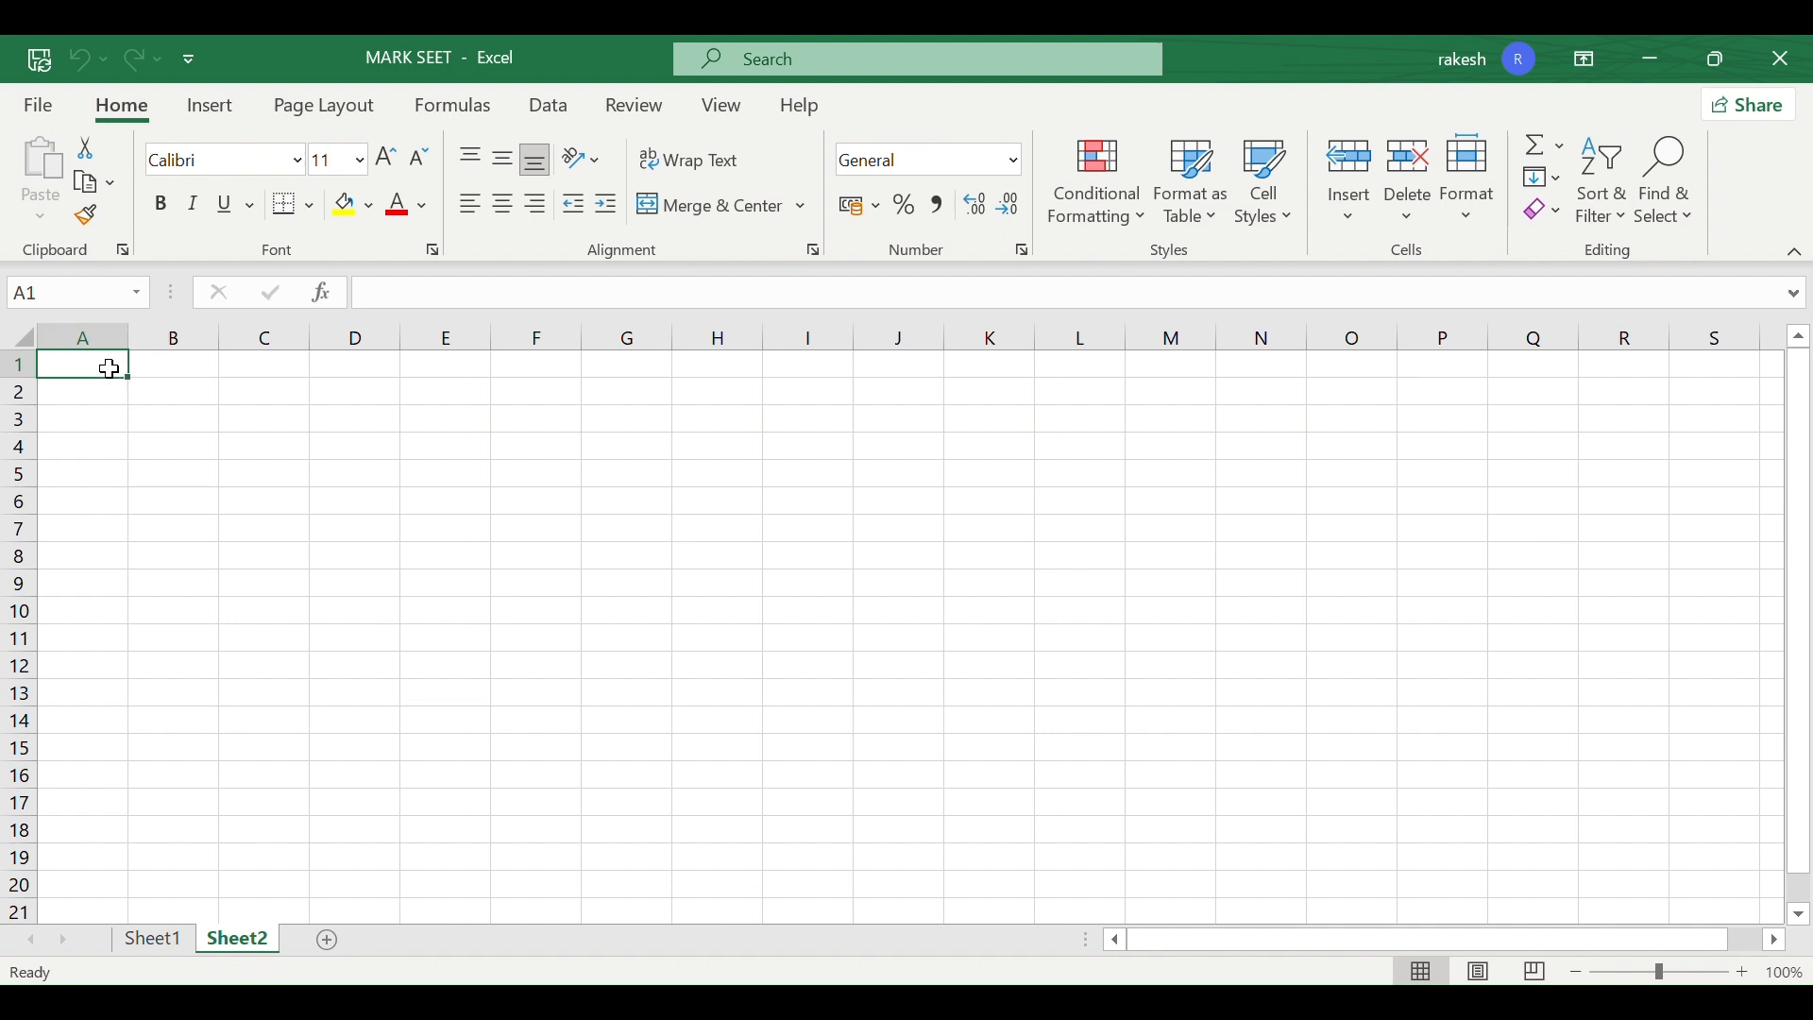
{"action": "left_click_drag", "start_coordinate": [110, 368], "coordinate": [1377, 445]}
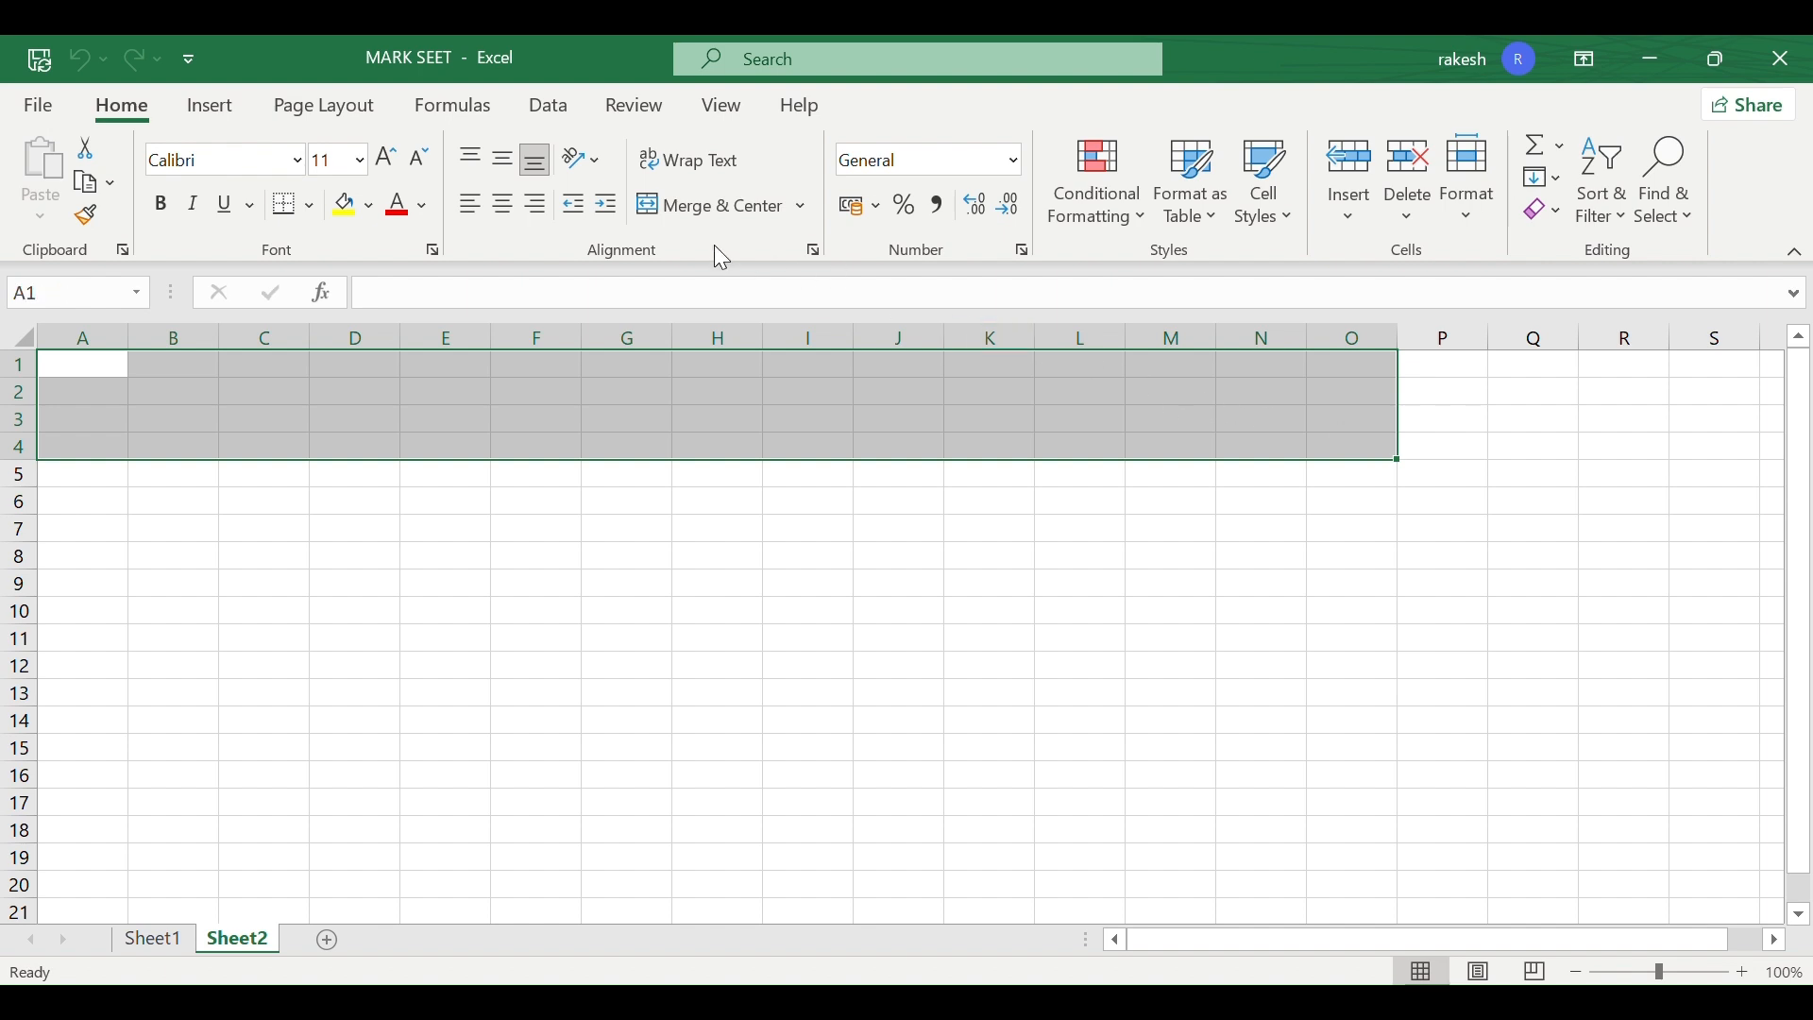
{"action": "left_click", "coordinate": [714, 207]}
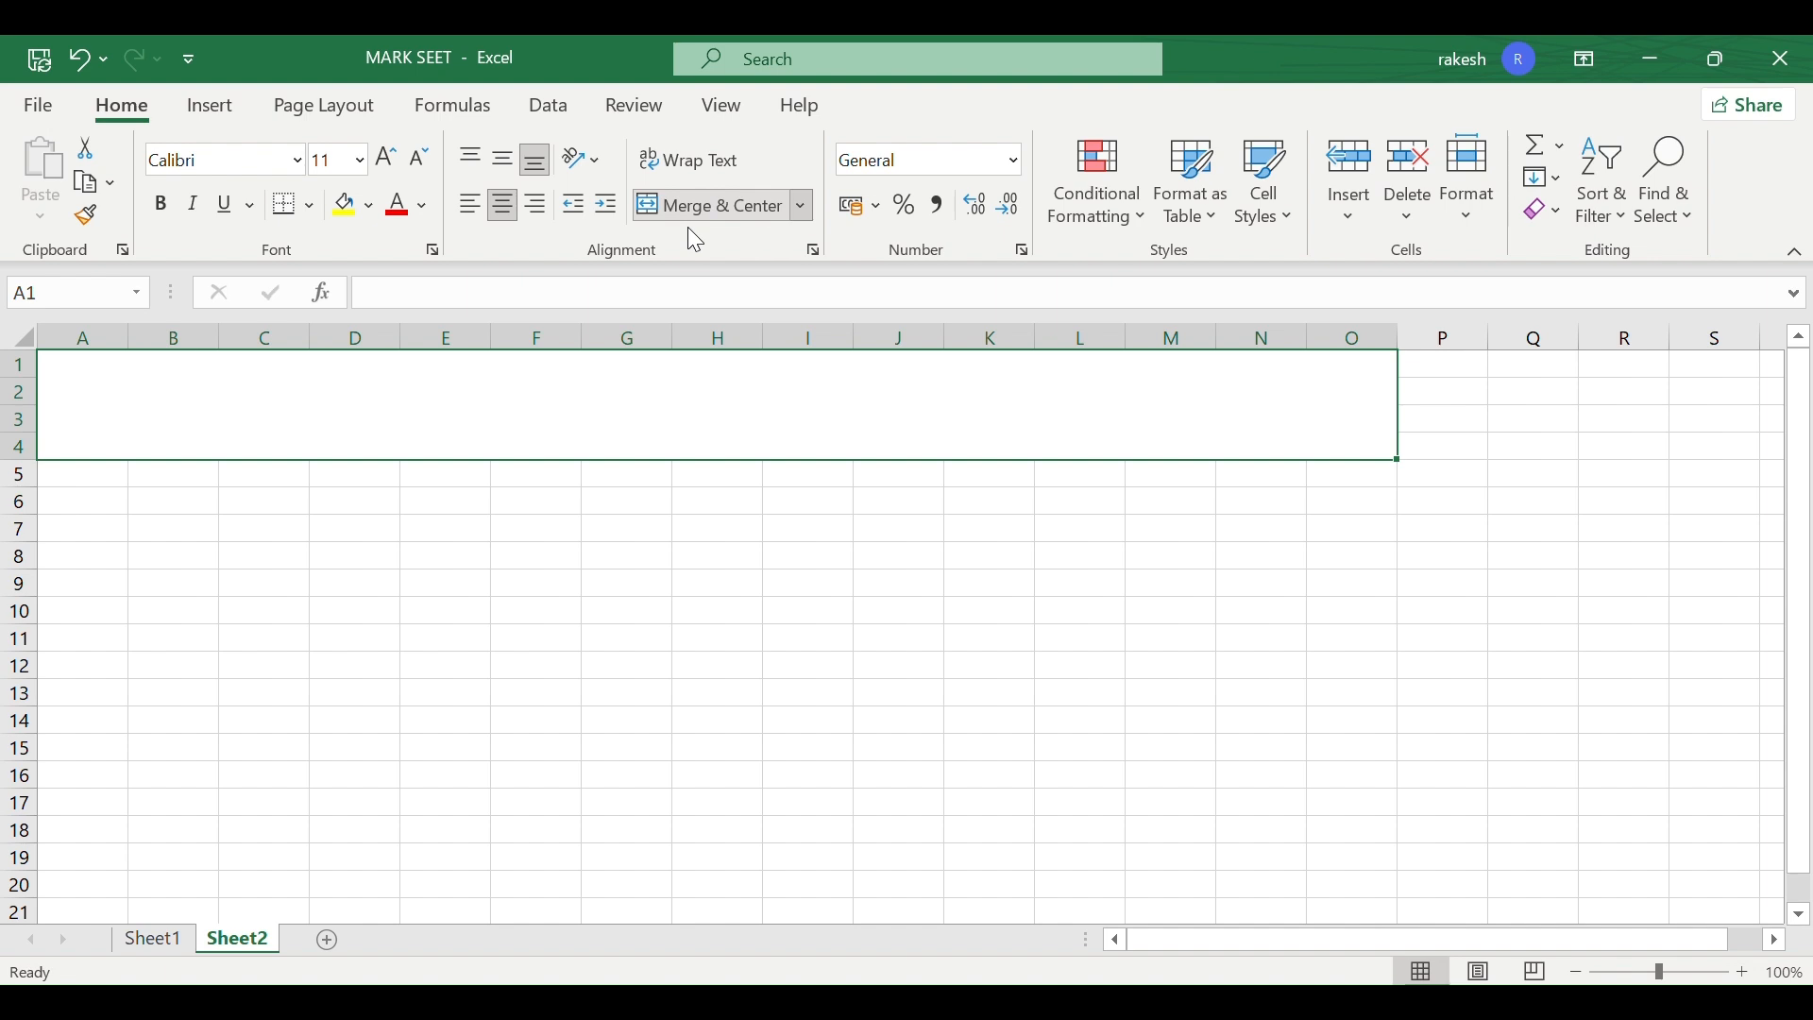
- Enter the title MARK SEET in the merged block spanning rows 1 to 4
{"action": "double_click", "coordinate": [531, 403]}
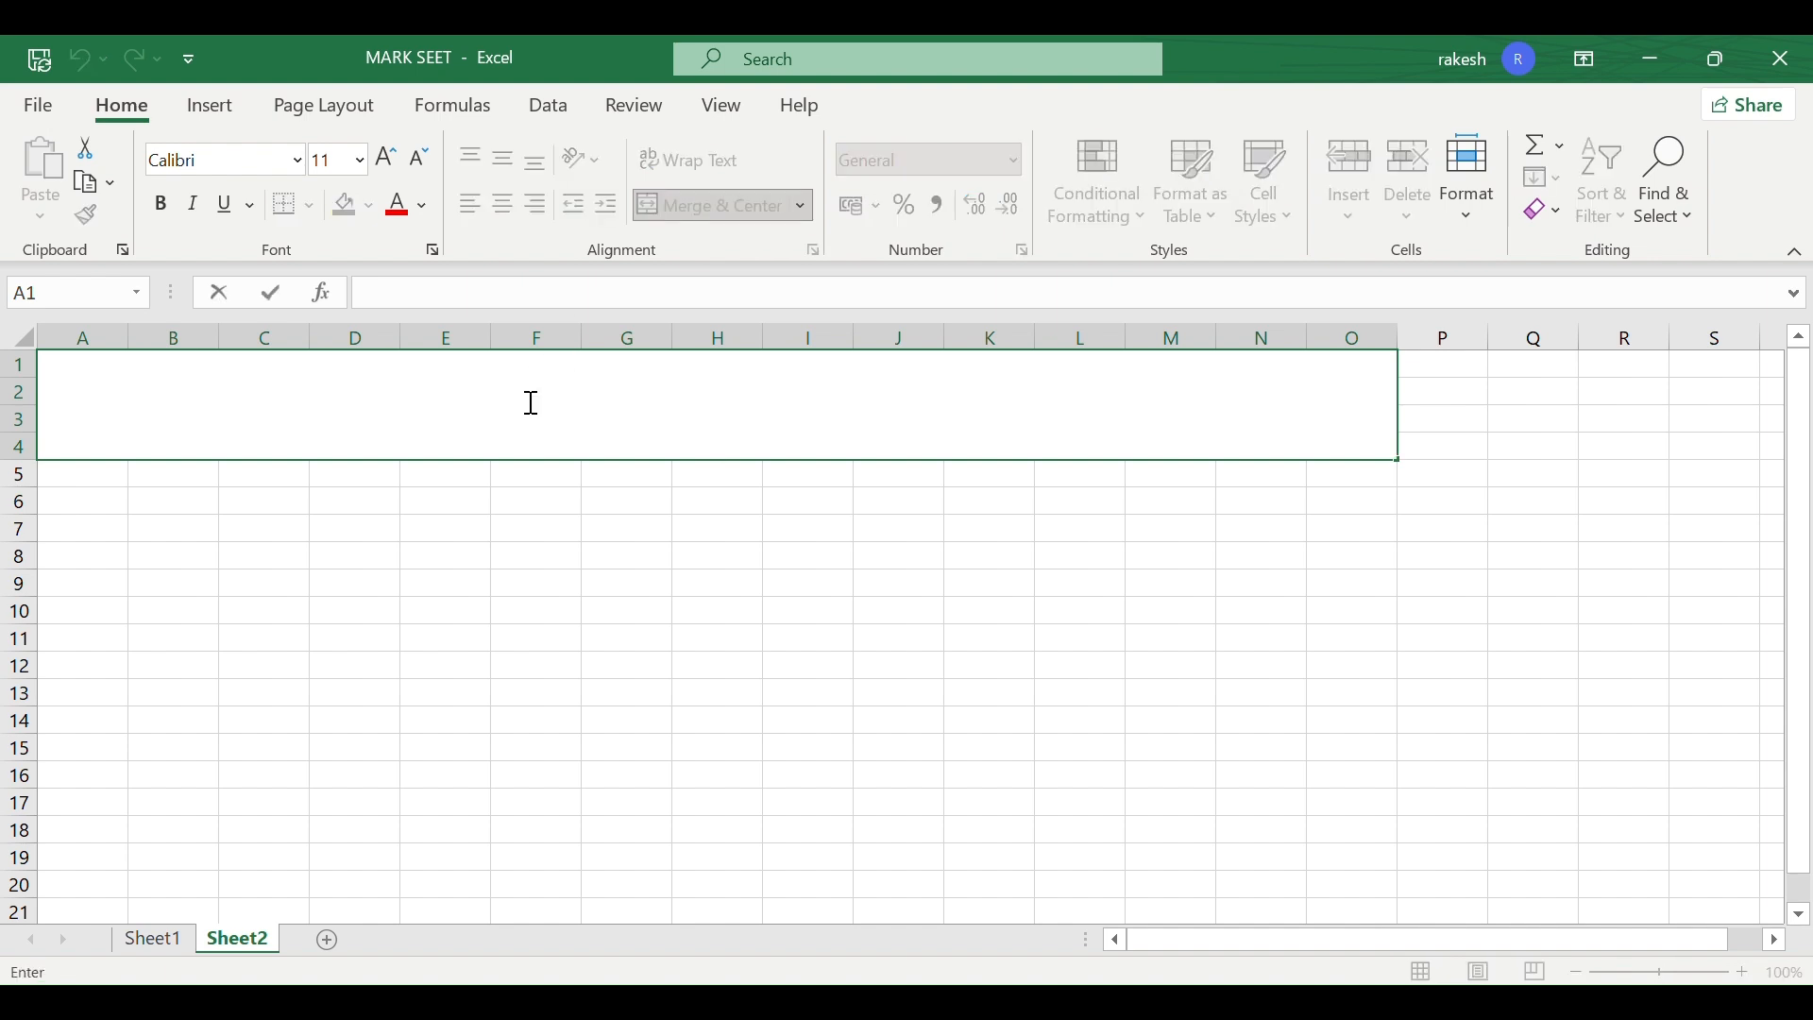
{"action": "key", "text": "Caps_Lock"}
{"action": "type", "text": "MA"}
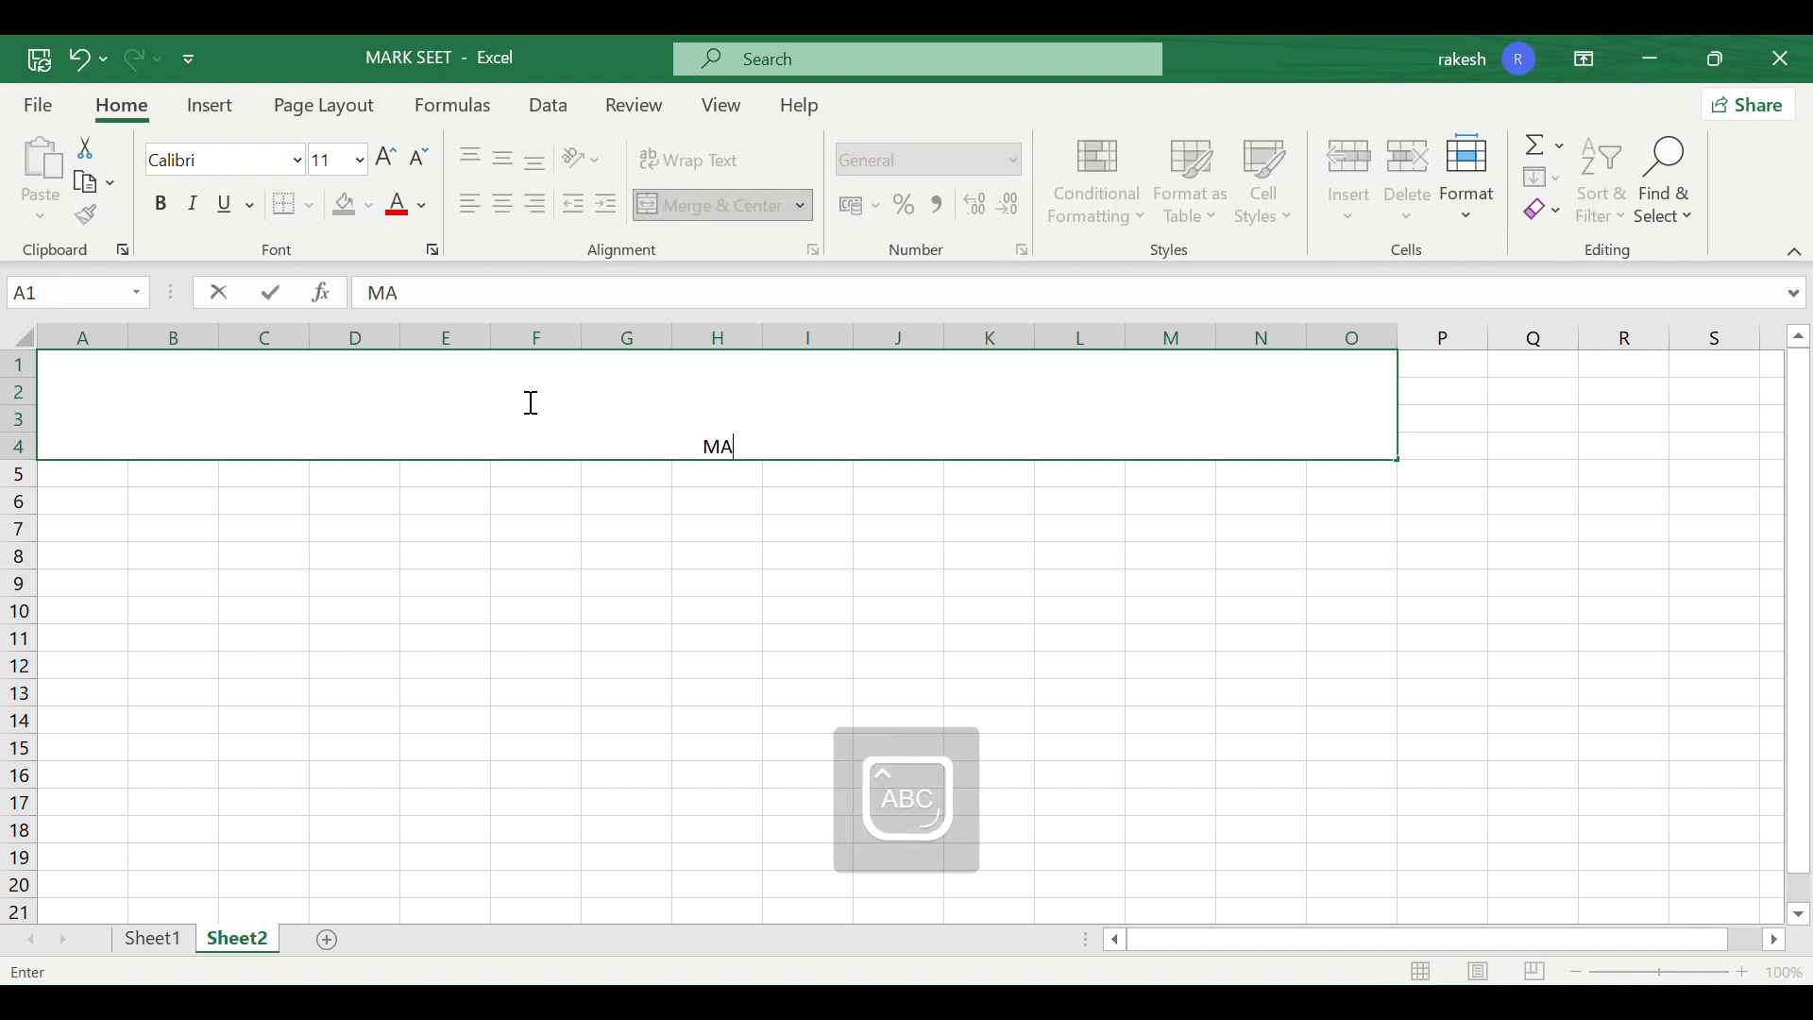
{"action": "type", "text": "RK SEET"}
{"action": "left_click", "coordinate": [548, 500]}
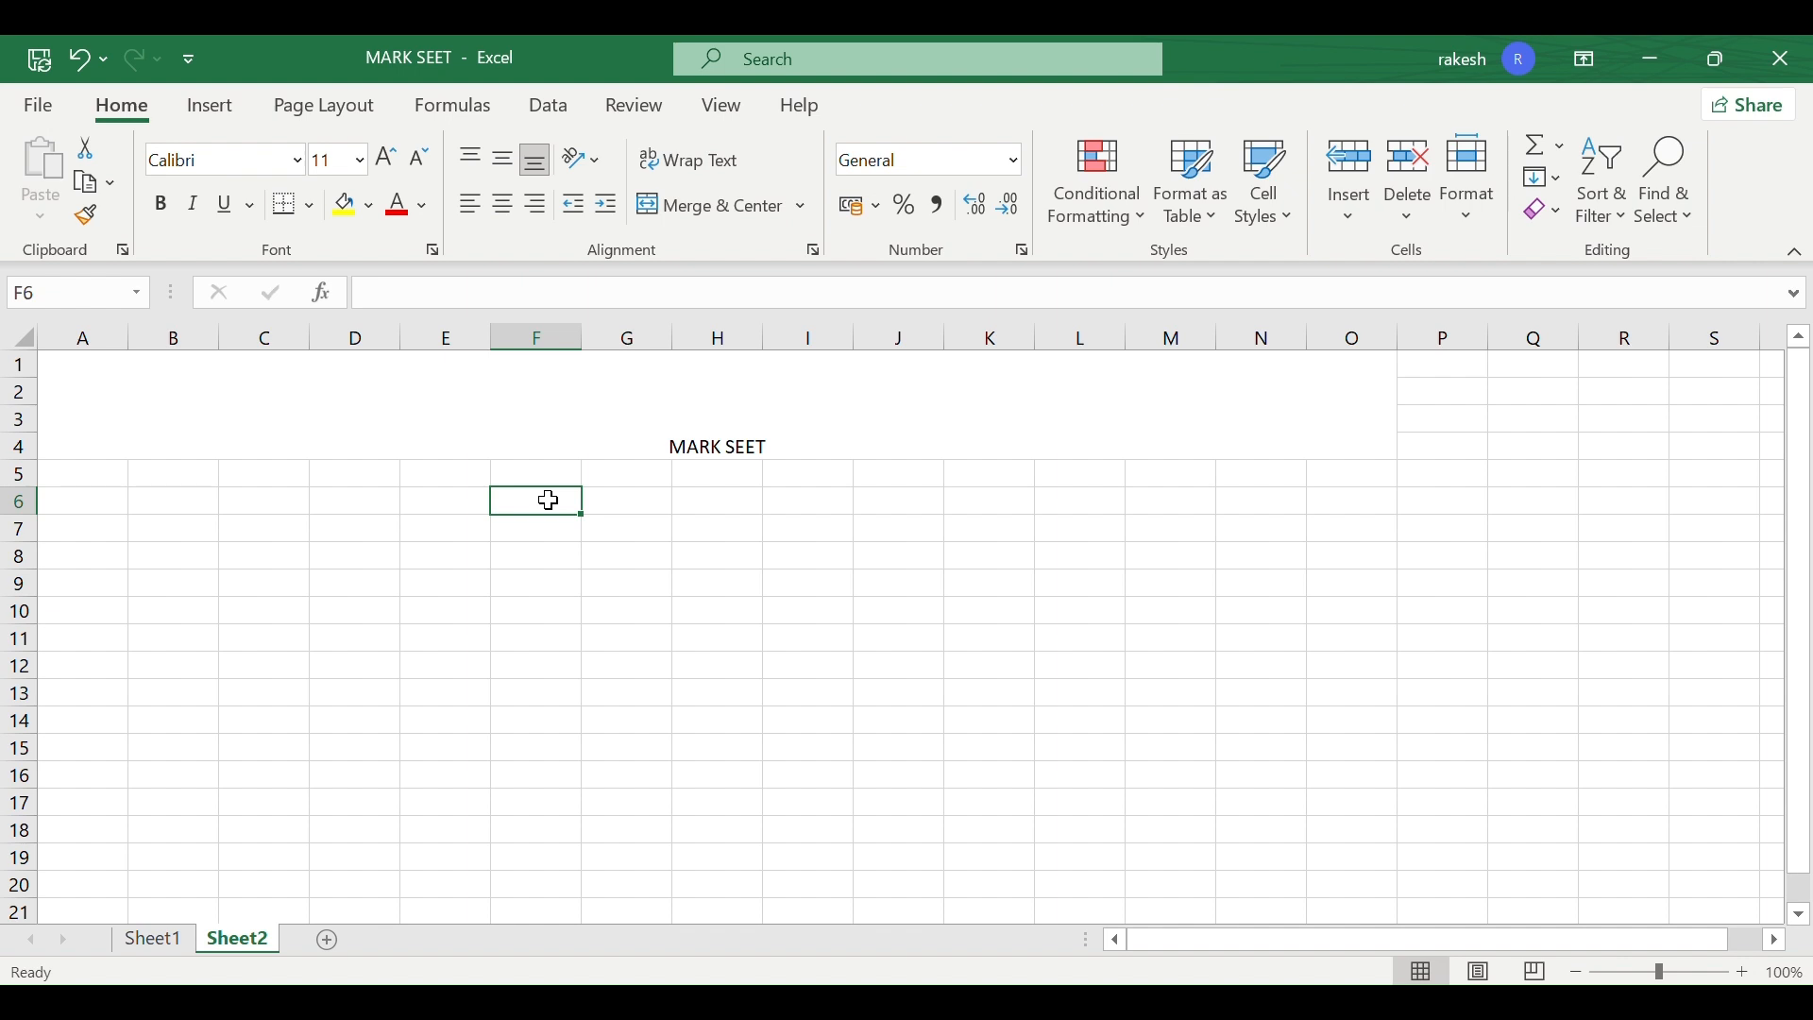
- Enter the column headings ROLL NO, NAME, F. NAME and PHONE in cells A5 to D5
{"action": "double_click", "coordinate": [110, 476]}
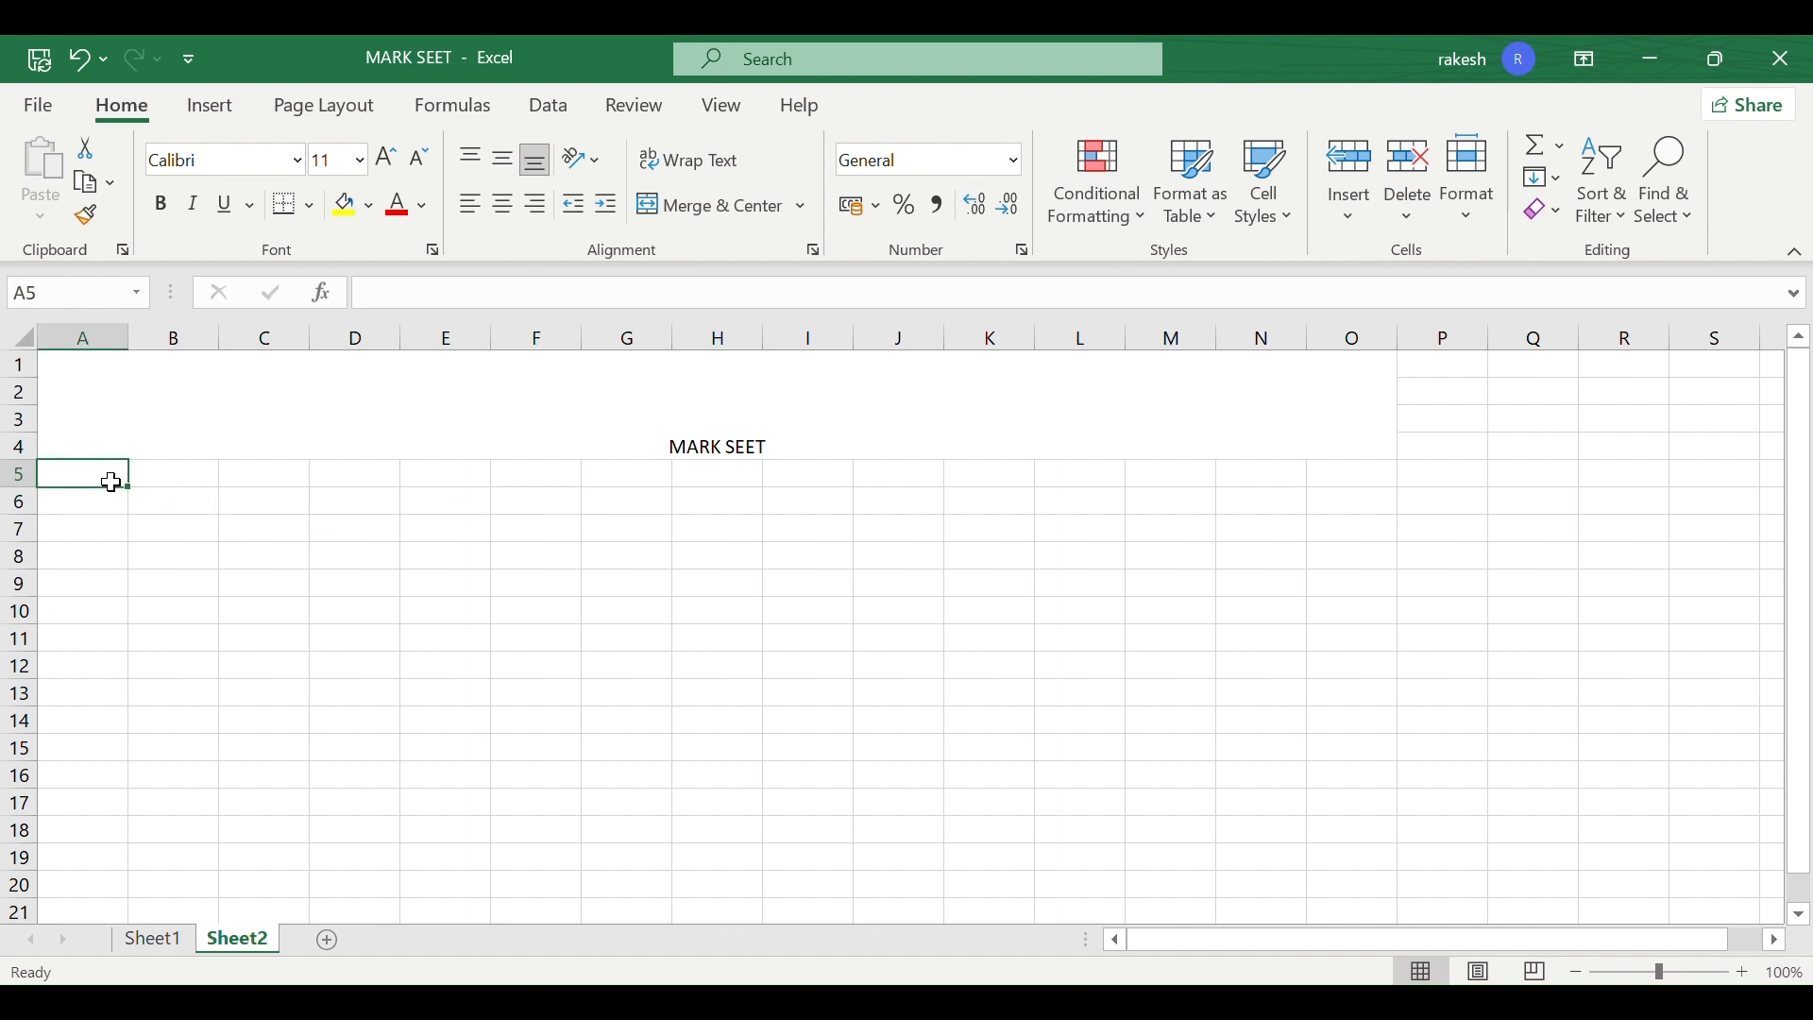
{"action": "type", "text": "RO"}
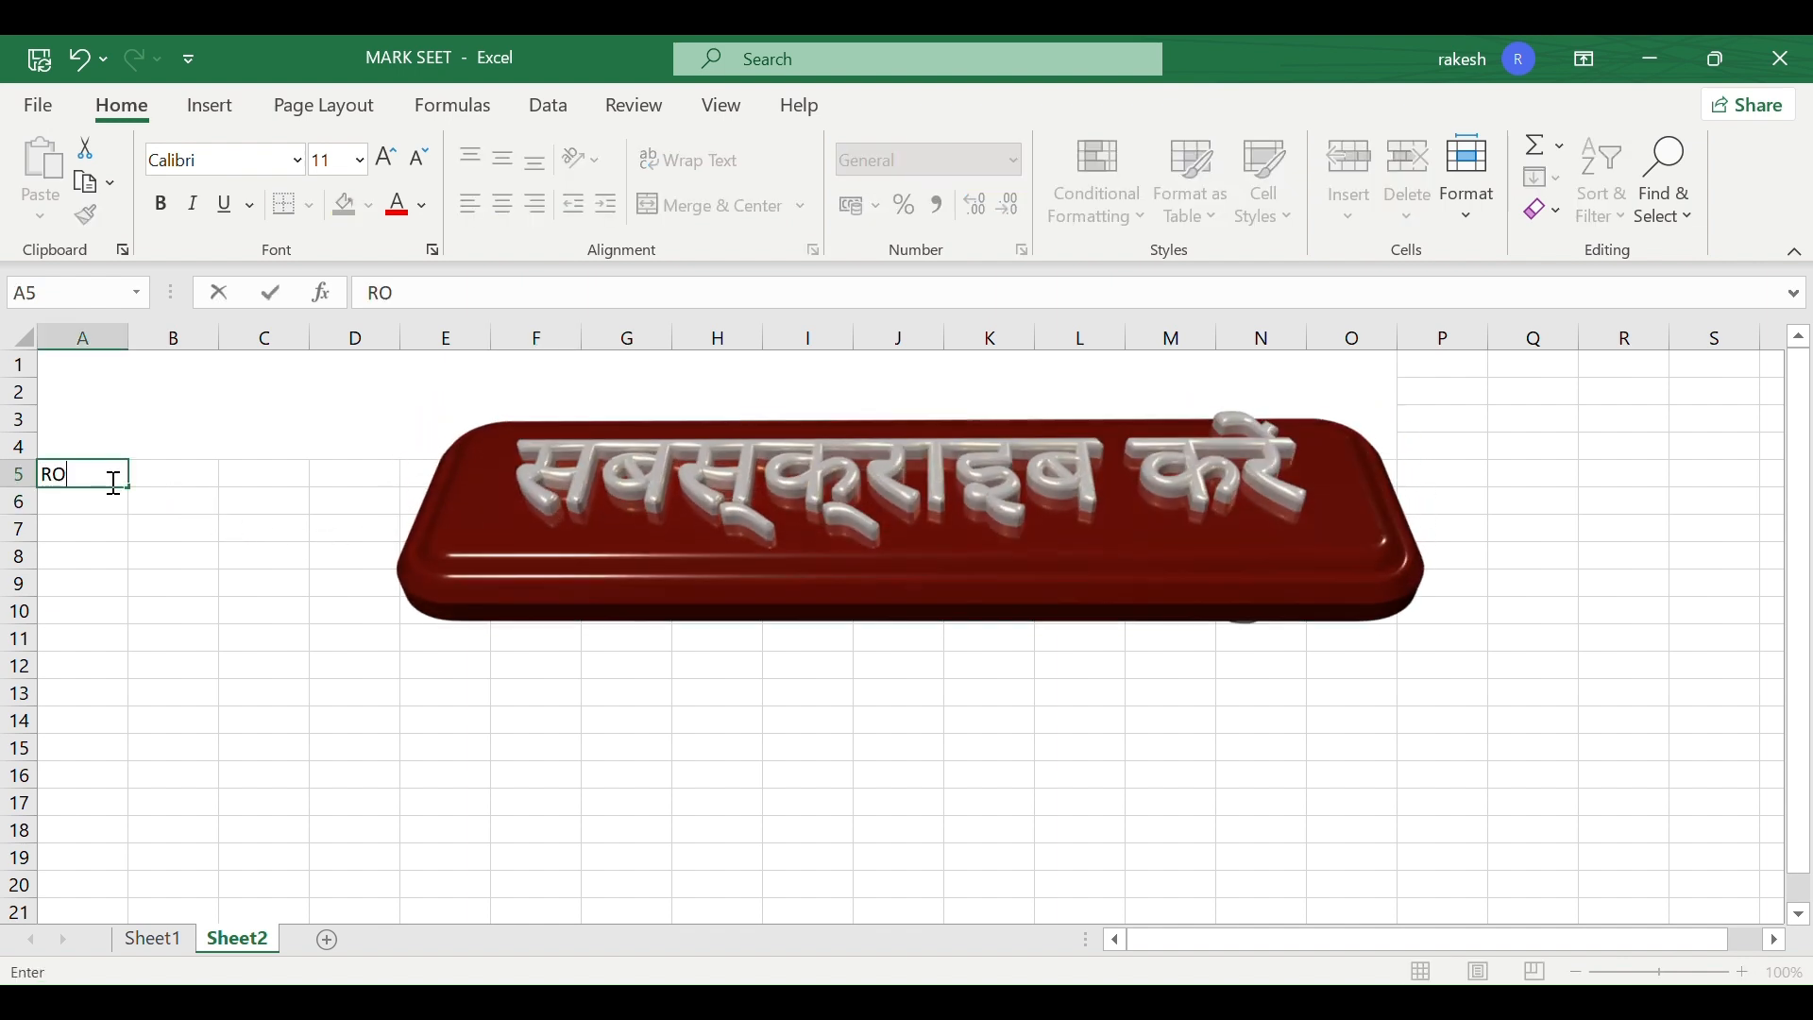
{"action": "type", "text": "LL NO"}
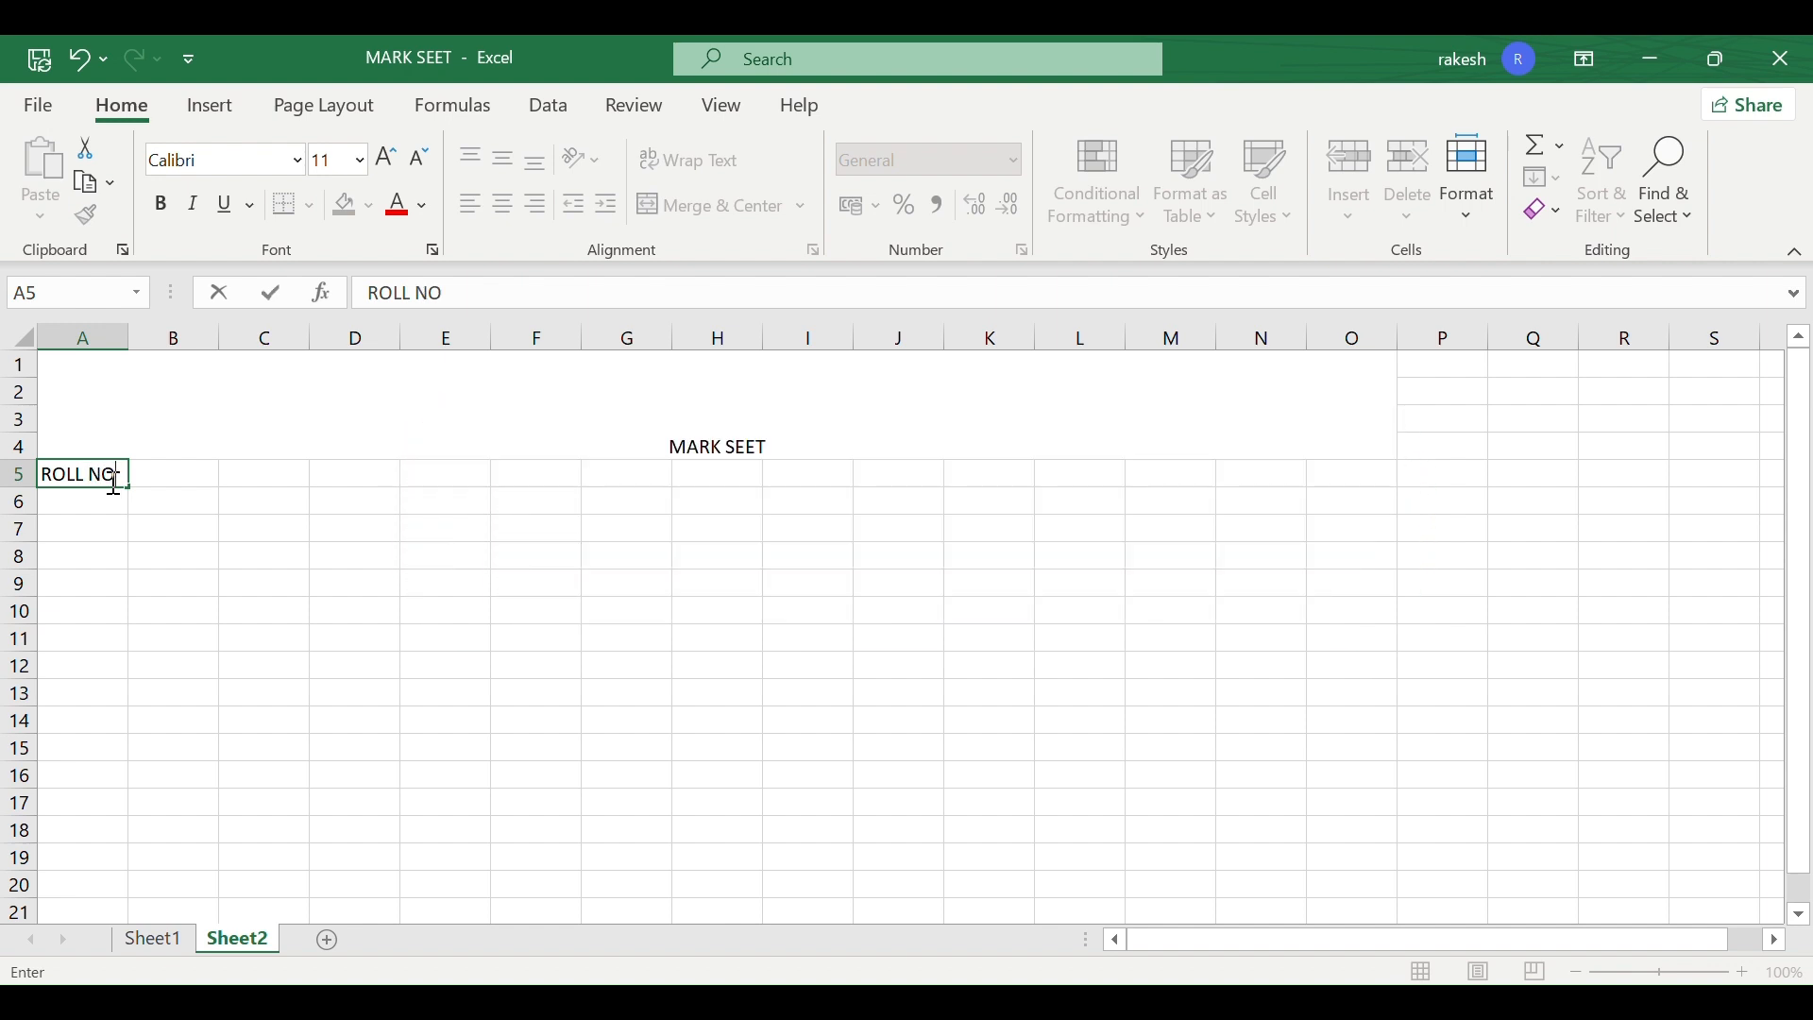
{"action": "key", "text": "Tab"}
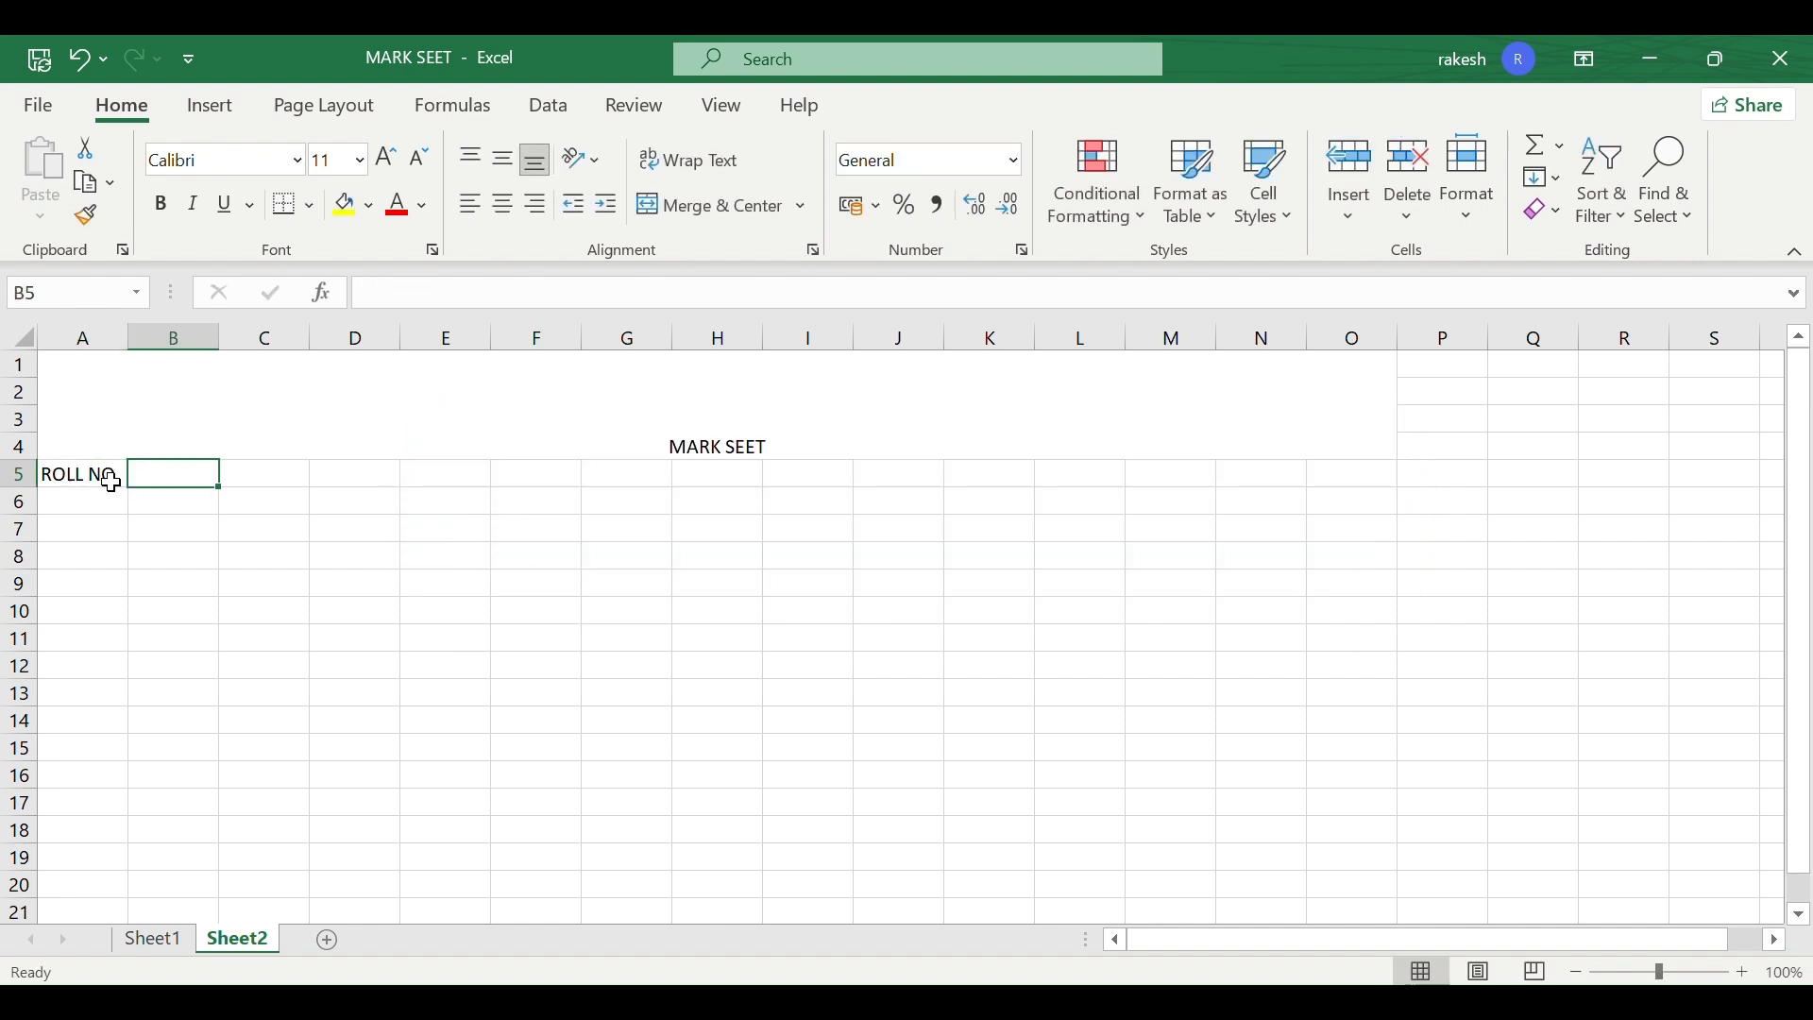
{"action": "type", "text": "NAME"}
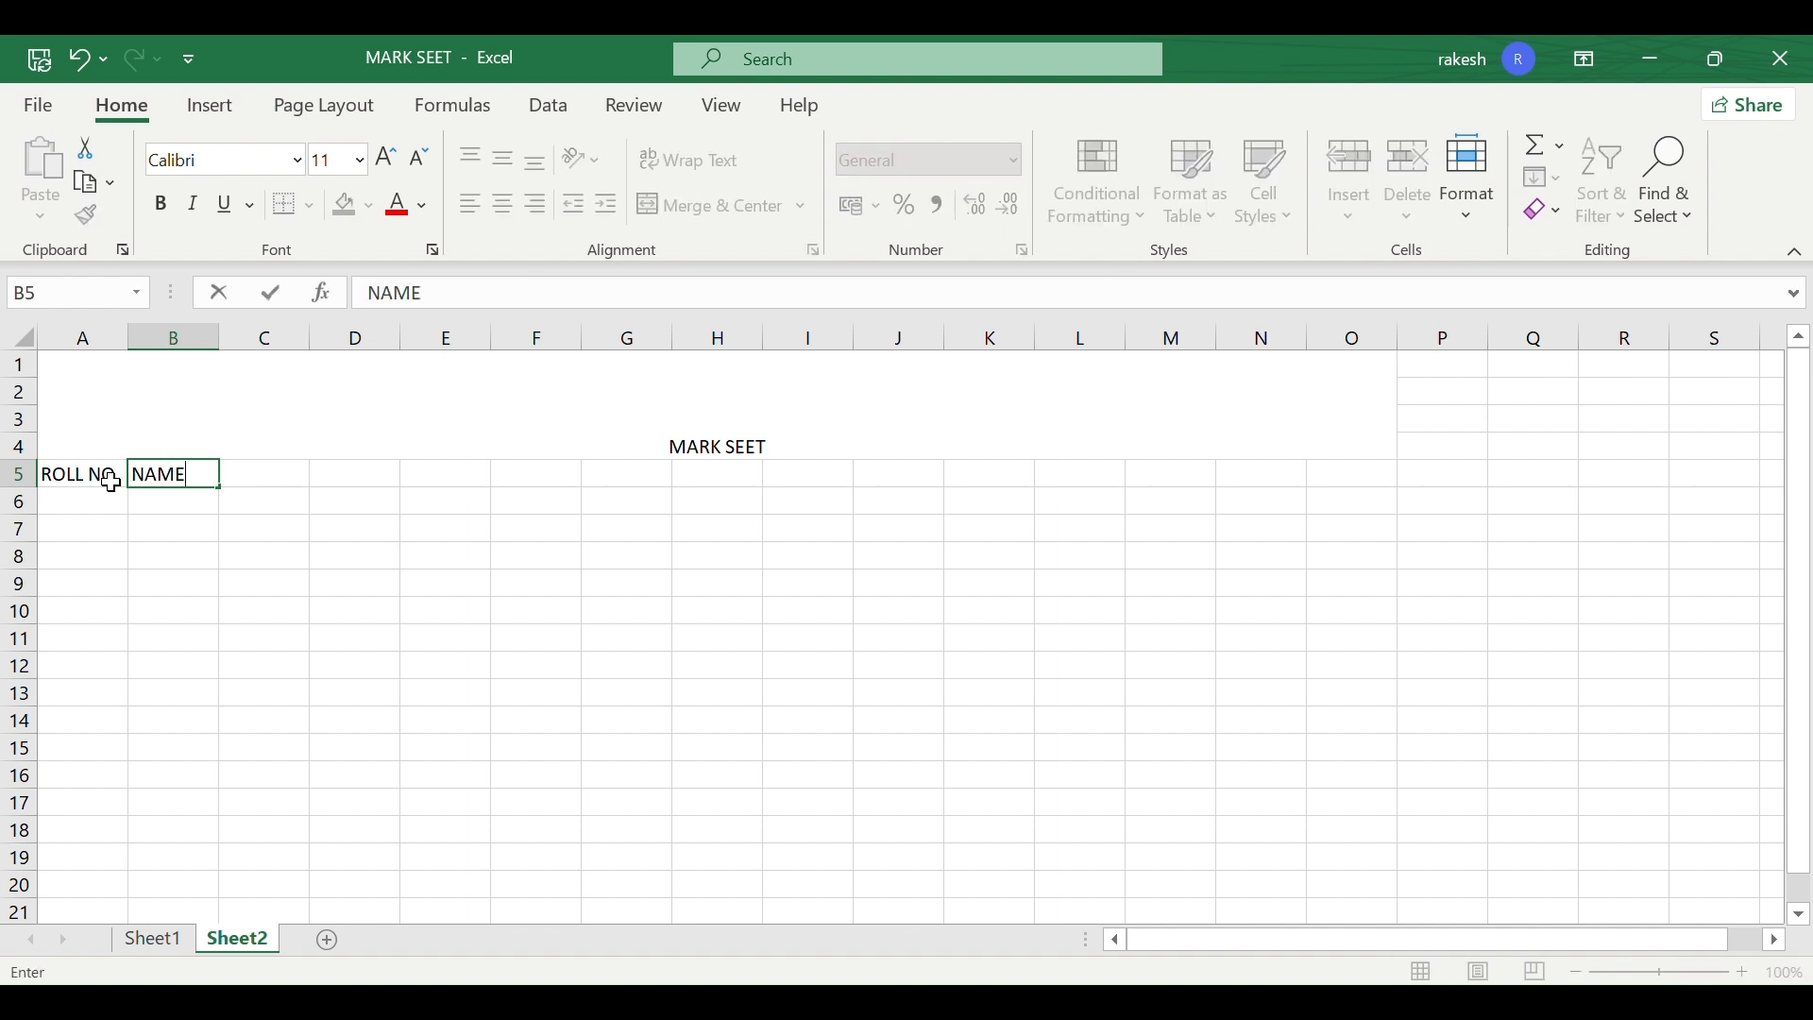
{"action": "key", "text": "Tab"}
{"action": "type", "text": "F"}
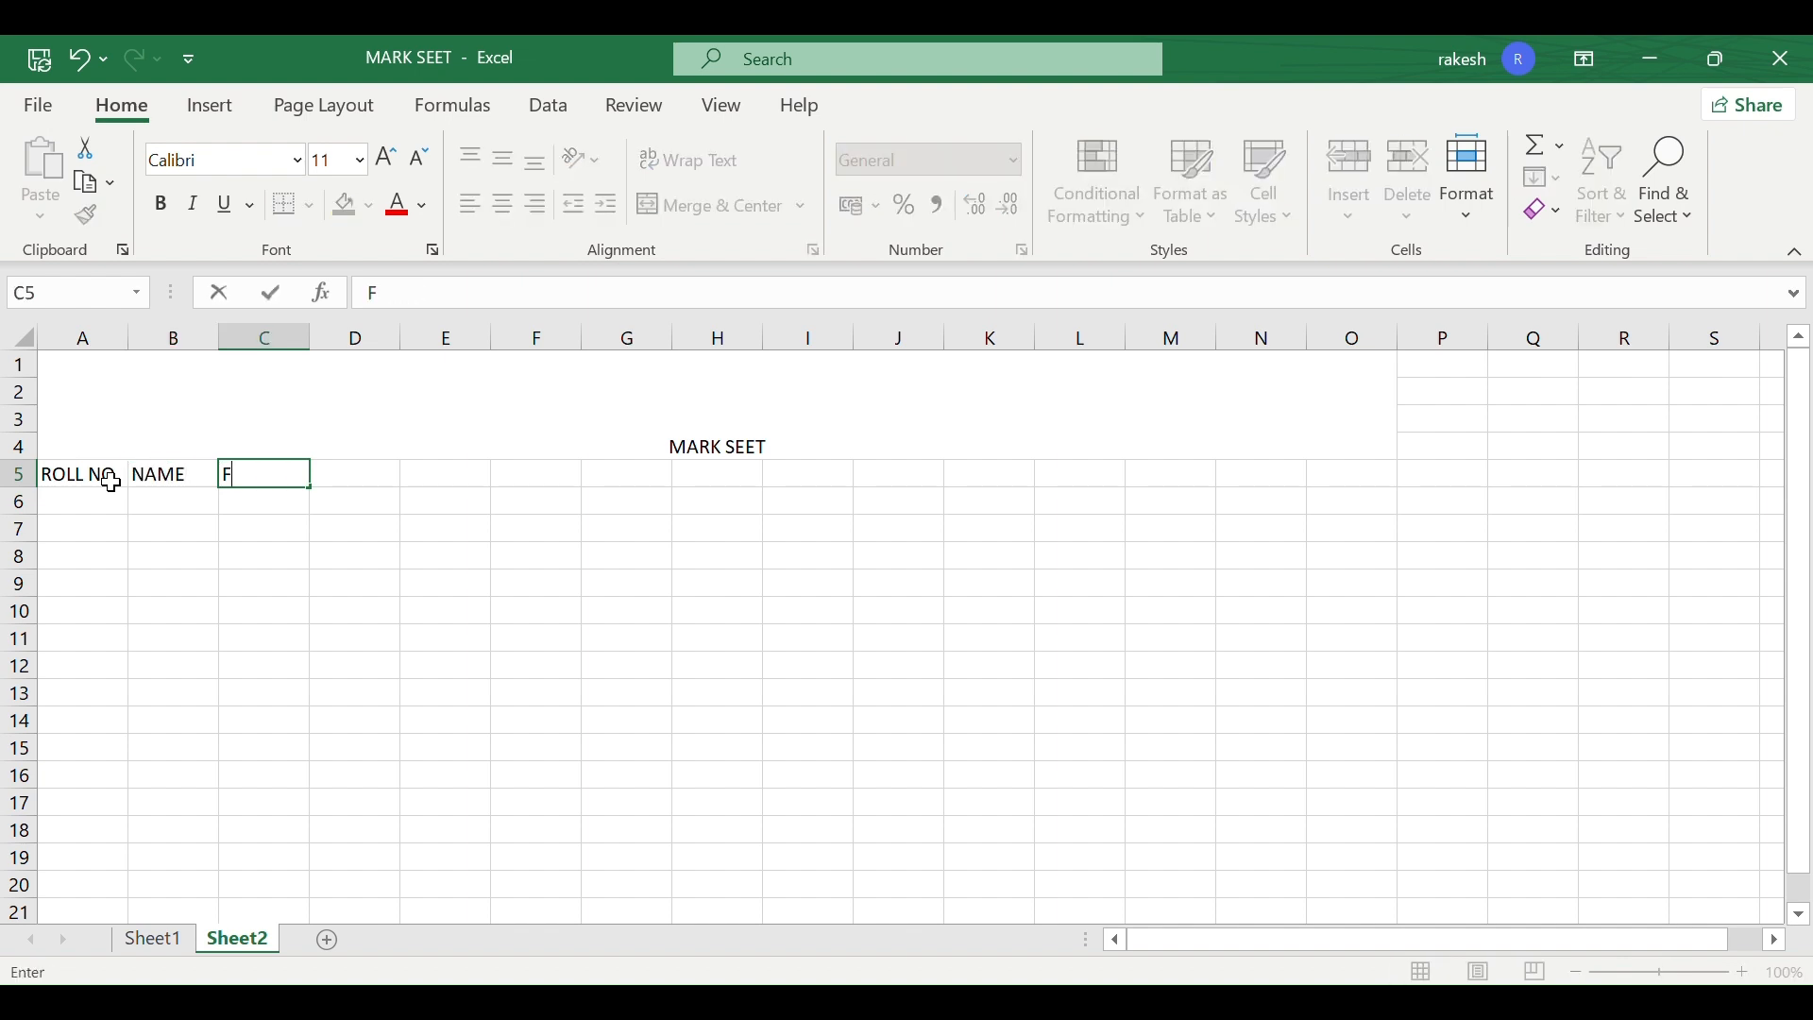
{"action": "type", "text": ". NAME"}
{"action": "key", "text": "Tab"}
{"action": "type", "text": "PHONE"}
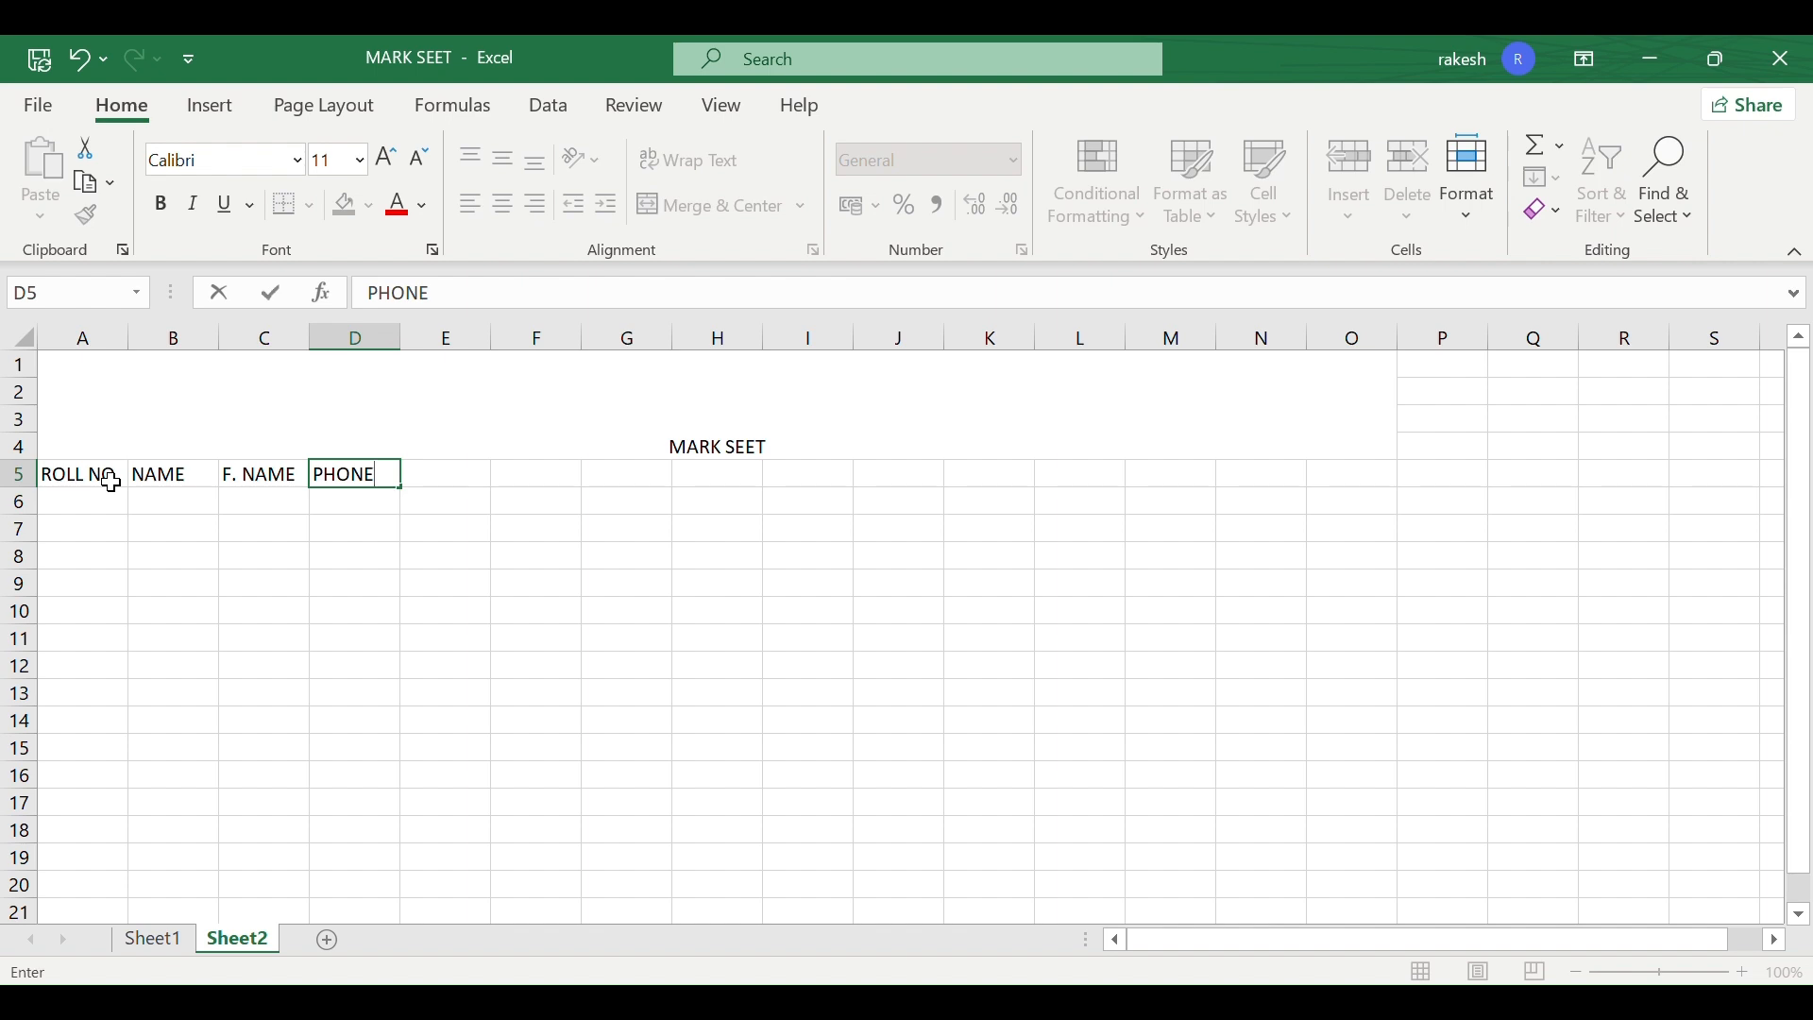
{"action": "left_click", "coordinate": [440, 478]}
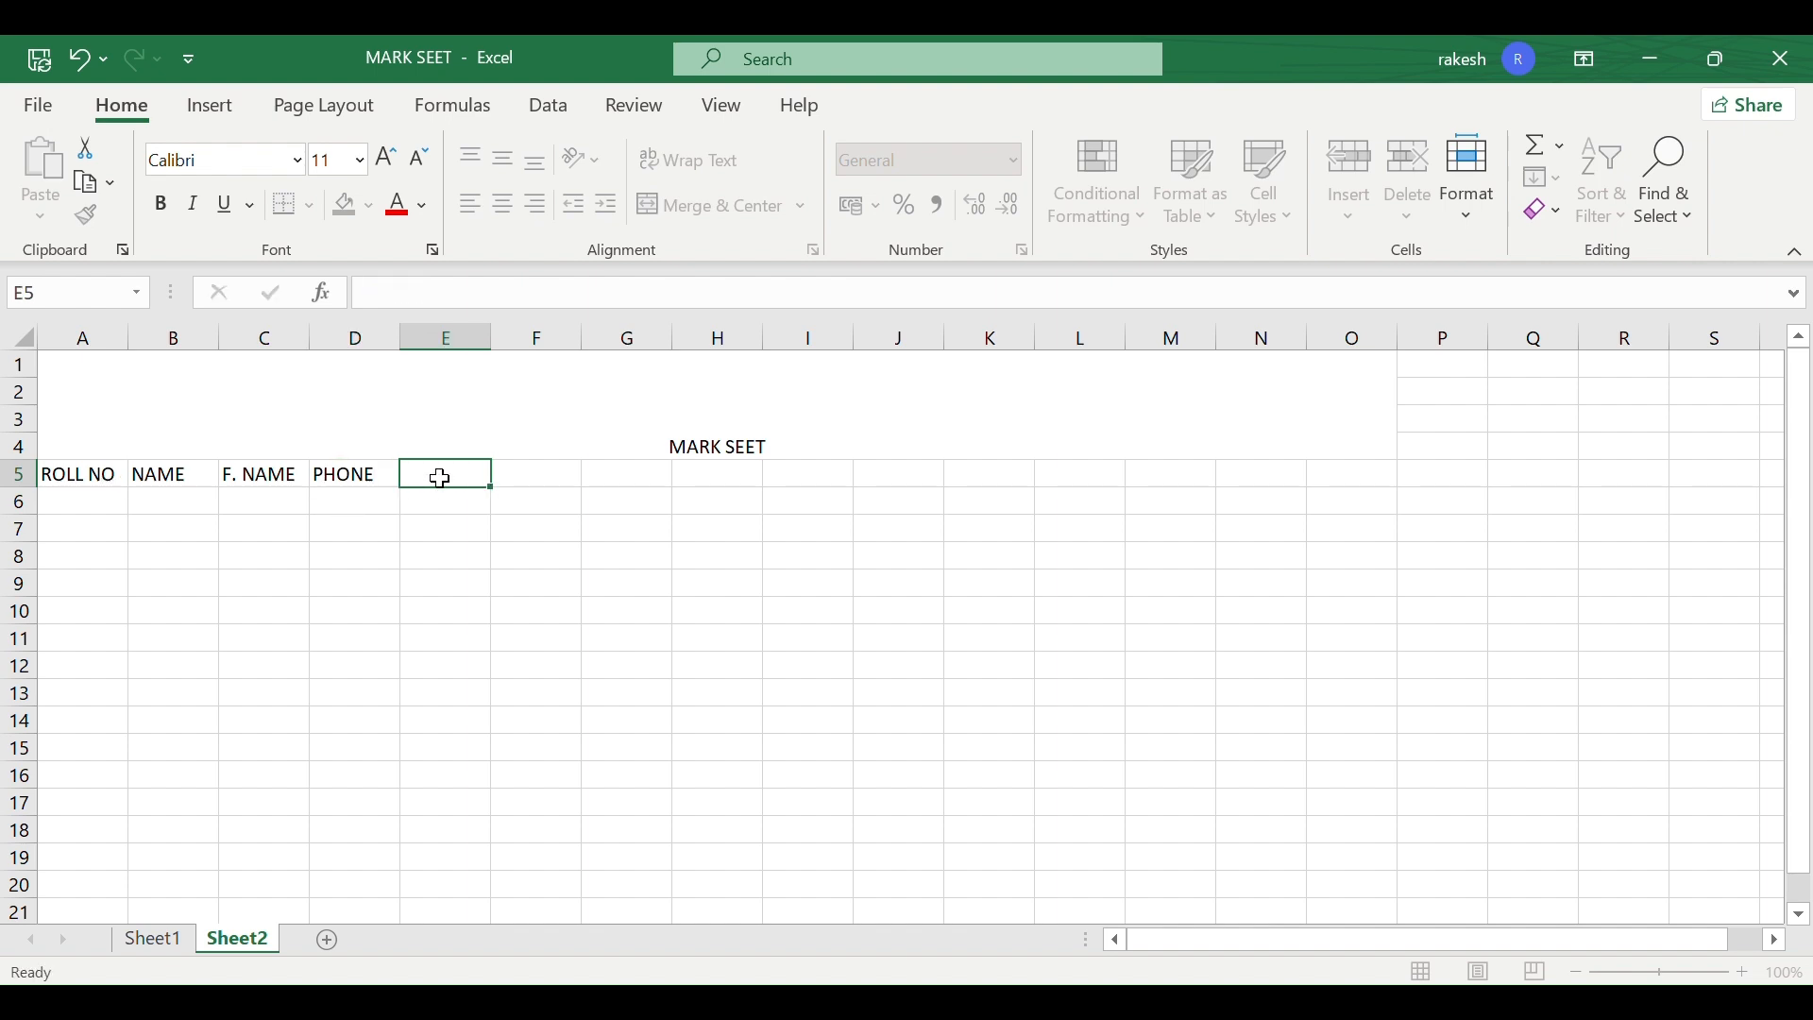
{"action": "mouse_move", "coordinate": [440, 478]}
{"action": "left_mouse_down"}
{"action": "mouse_move", "coordinate": [453, 818]}
{"action": "mouse_move", "coordinate": [454, 501]}
{"action": "left_mouse_up"}
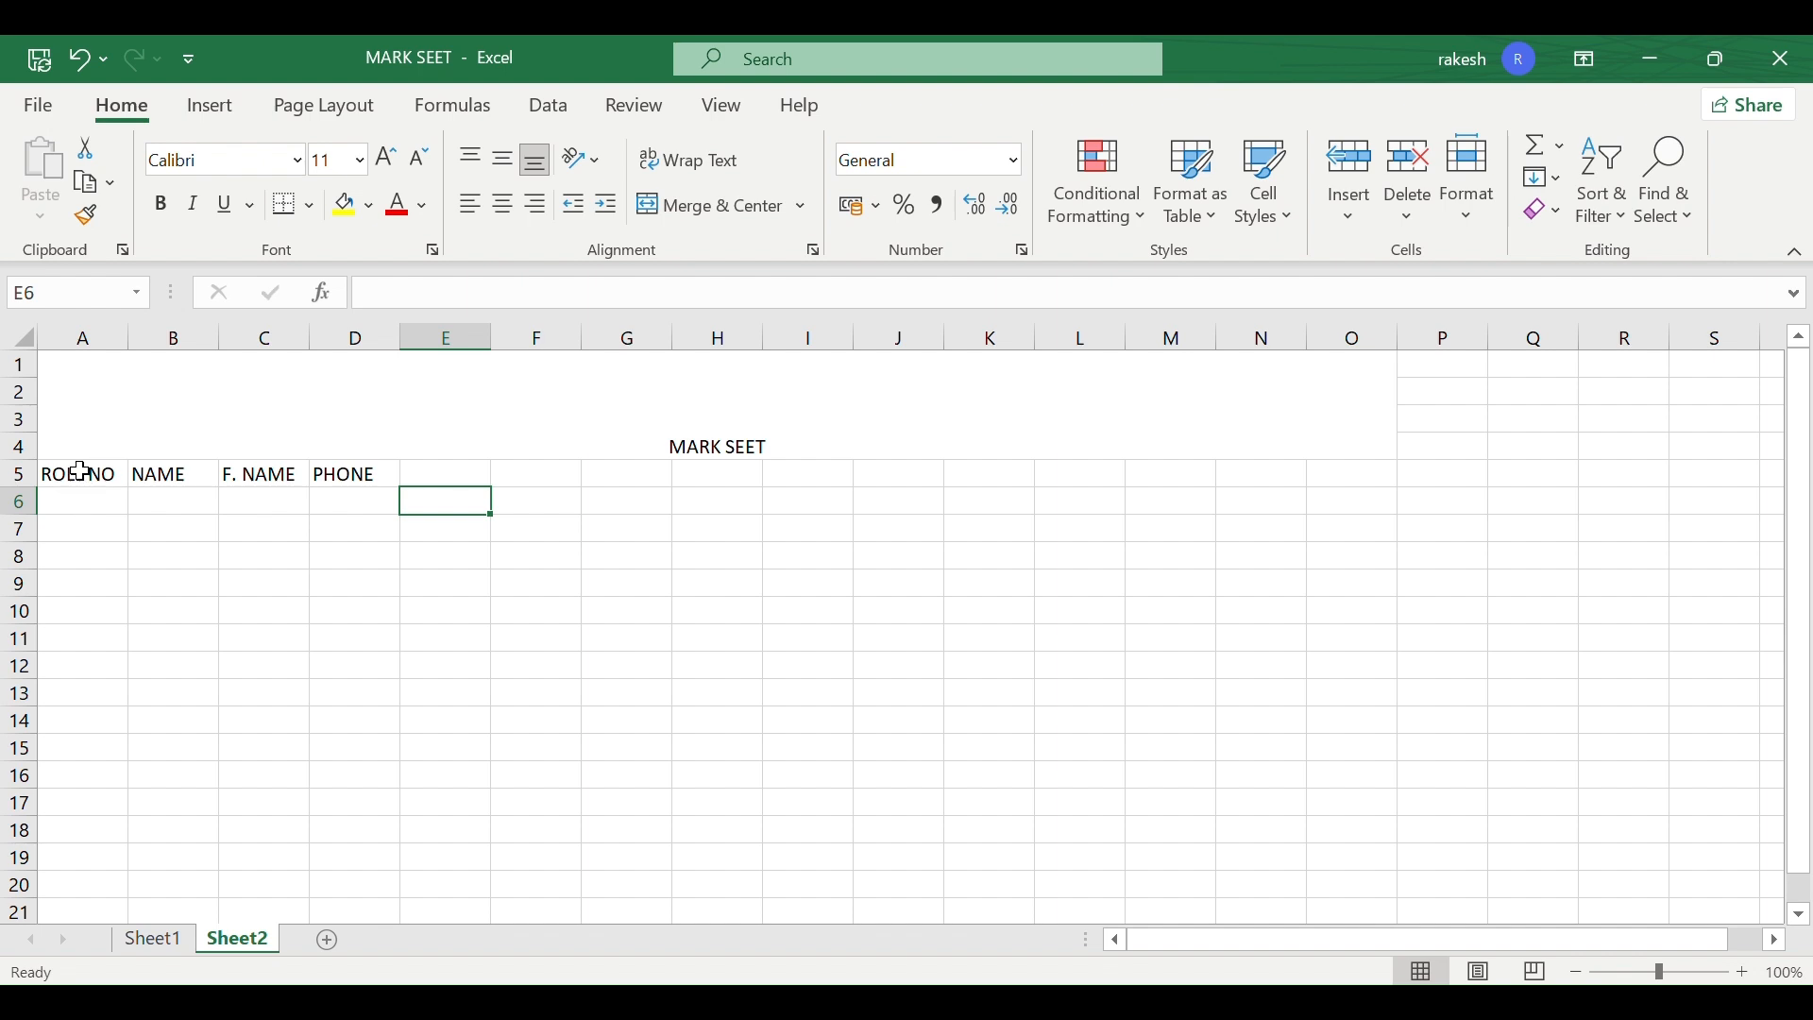
- Merge and center each of the four headings in columns A to D separately across rows 5 and 6
{"action": "left_click_drag", "start_coordinate": [80, 470], "coordinate": [76, 497]}
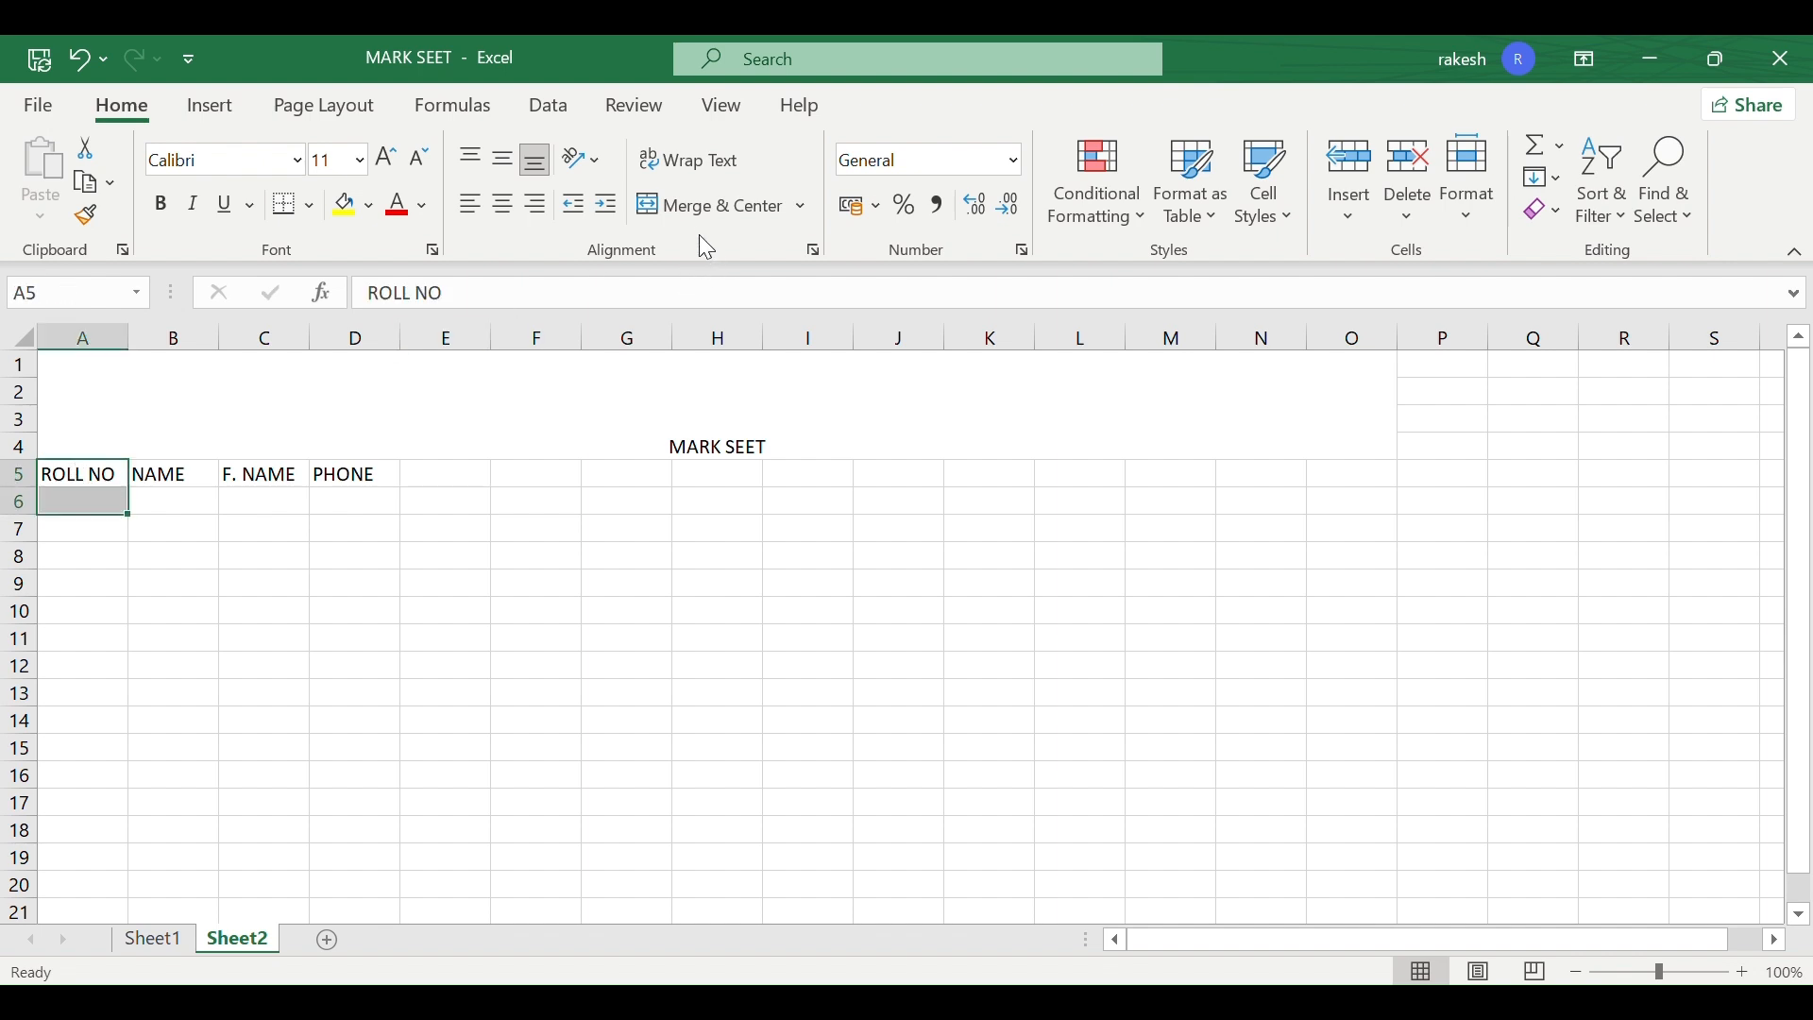
{"action": "left_click", "coordinate": [689, 211]}
{"action": "left_click", "coordinate": [163, 475]}
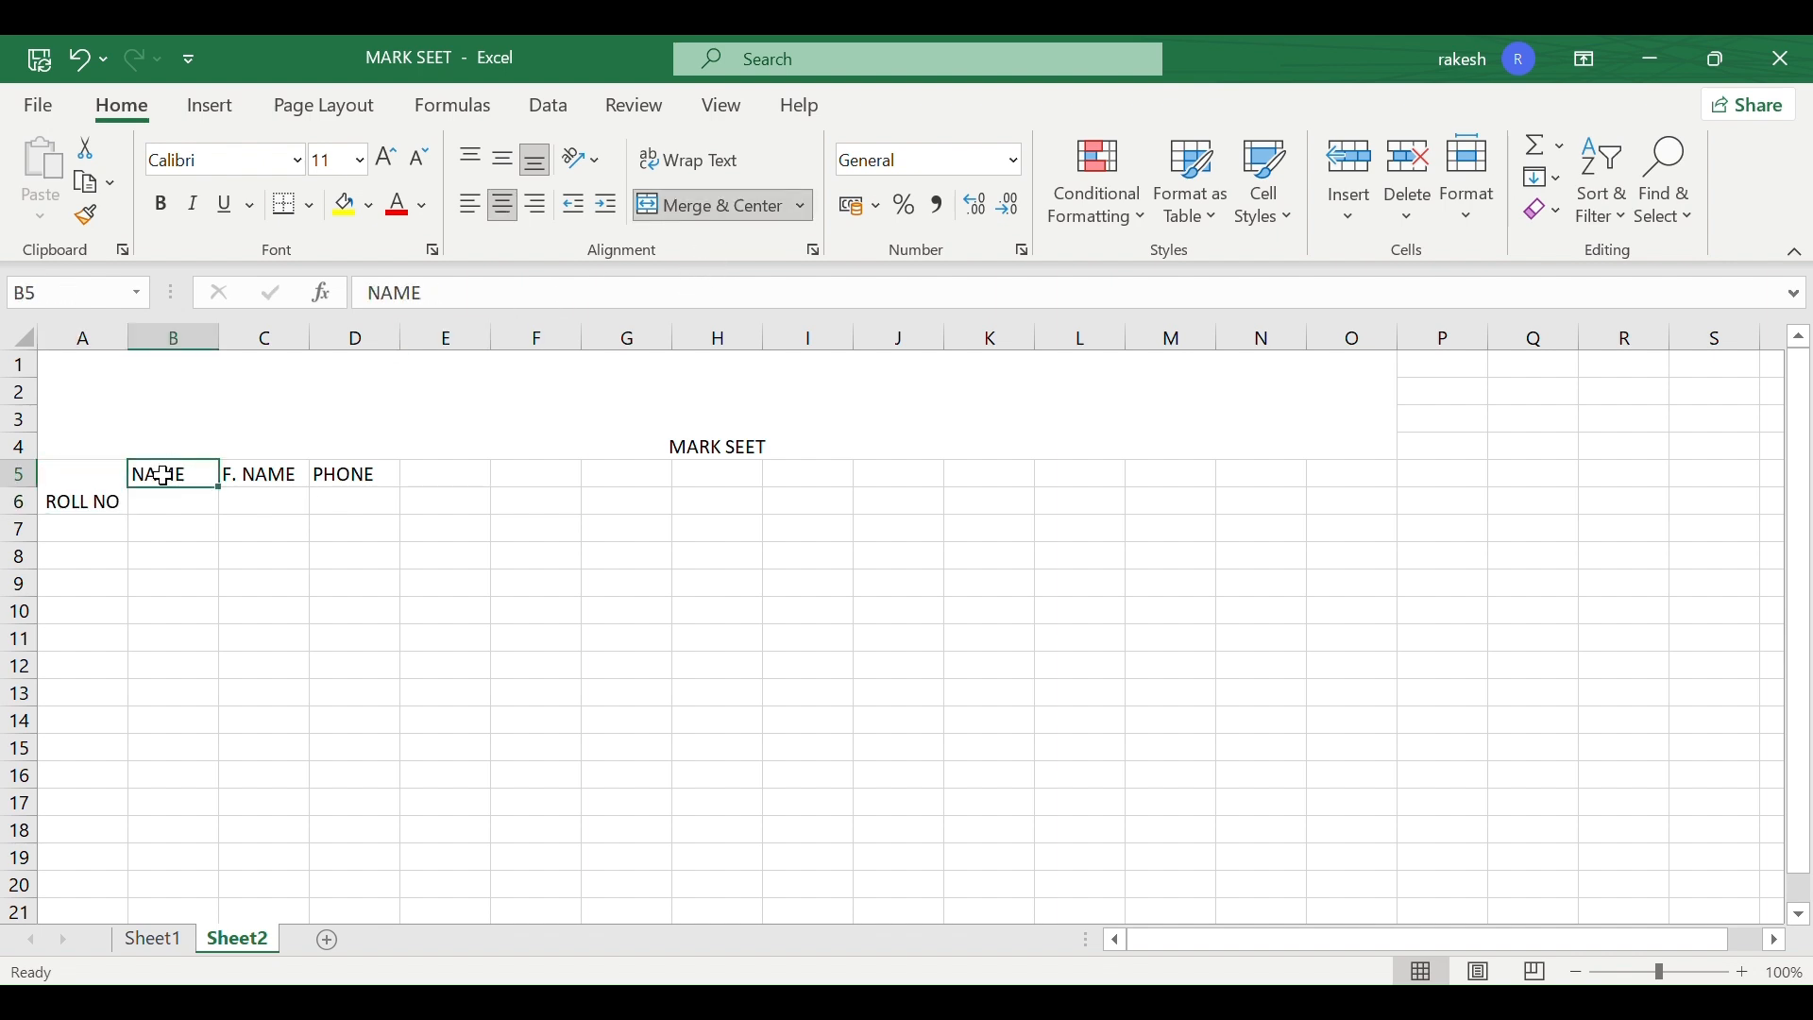
{"action": "left_click_drag", "start_coordinate": [163, 475], "coordinate": [174, 501]}
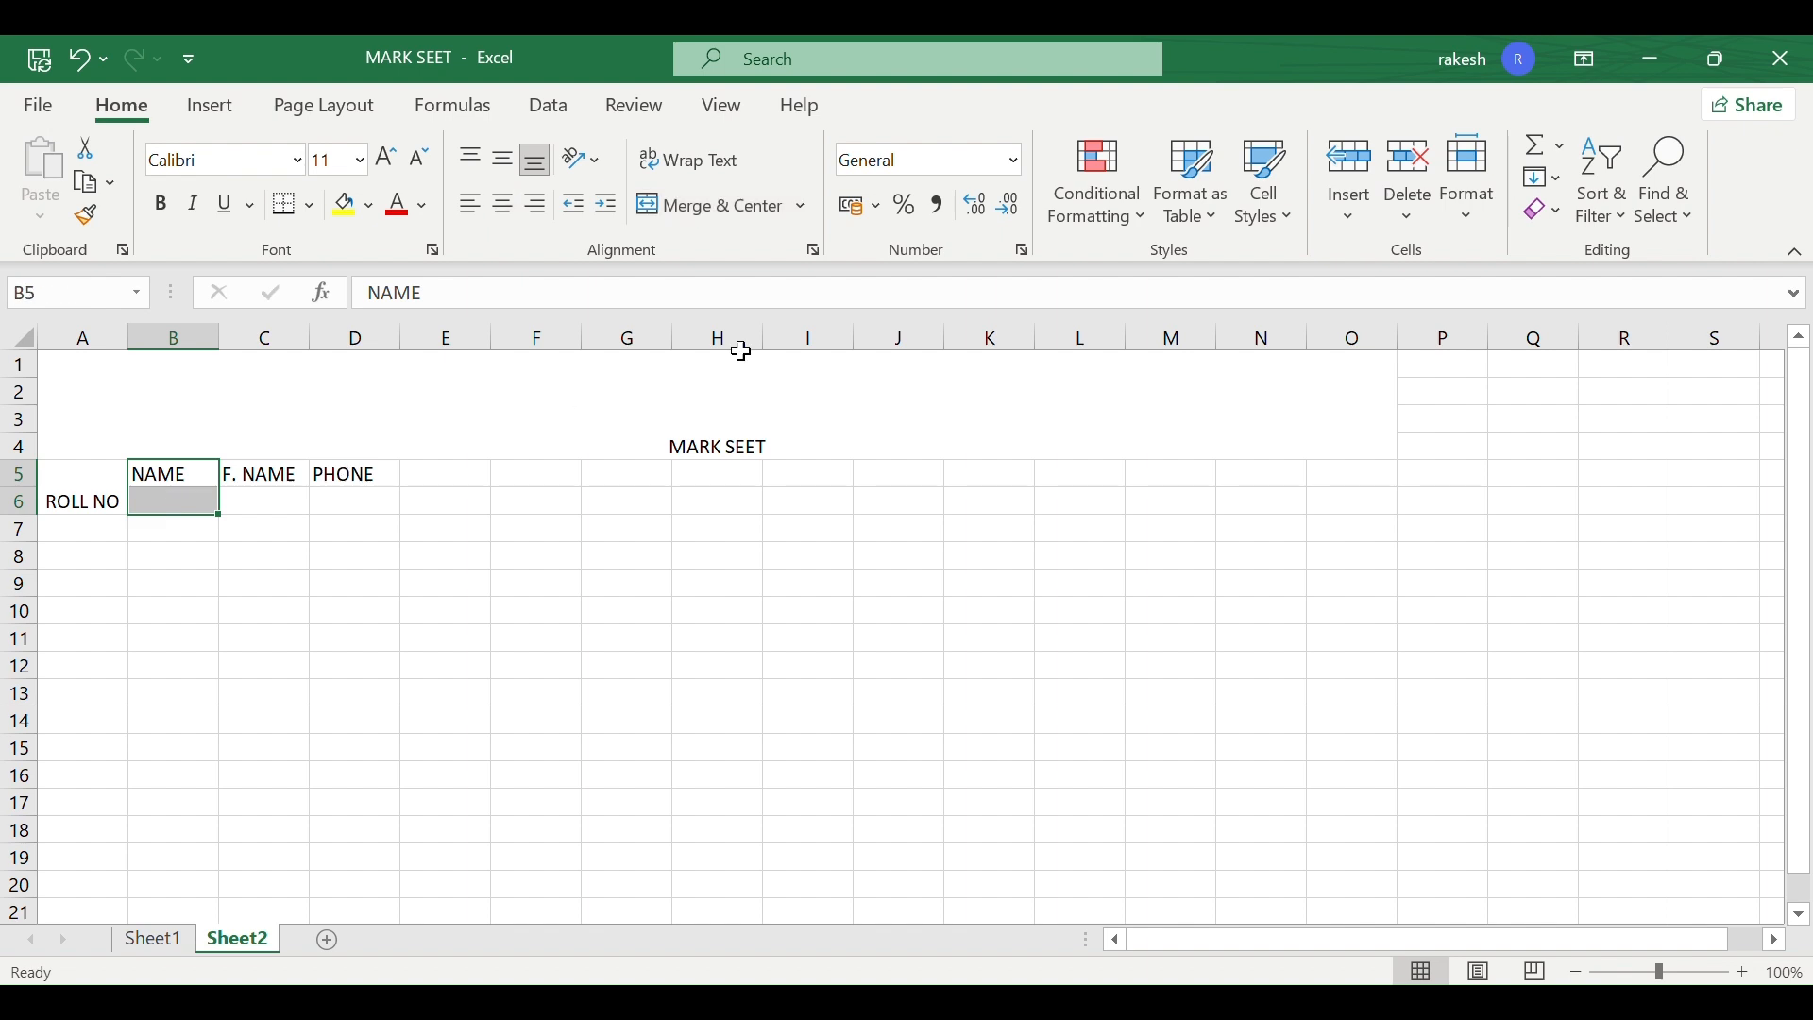
{"action": "left_click", "coordinate": [704, 212]}
{"action": "left_click", "coordinate": [281, 474]}
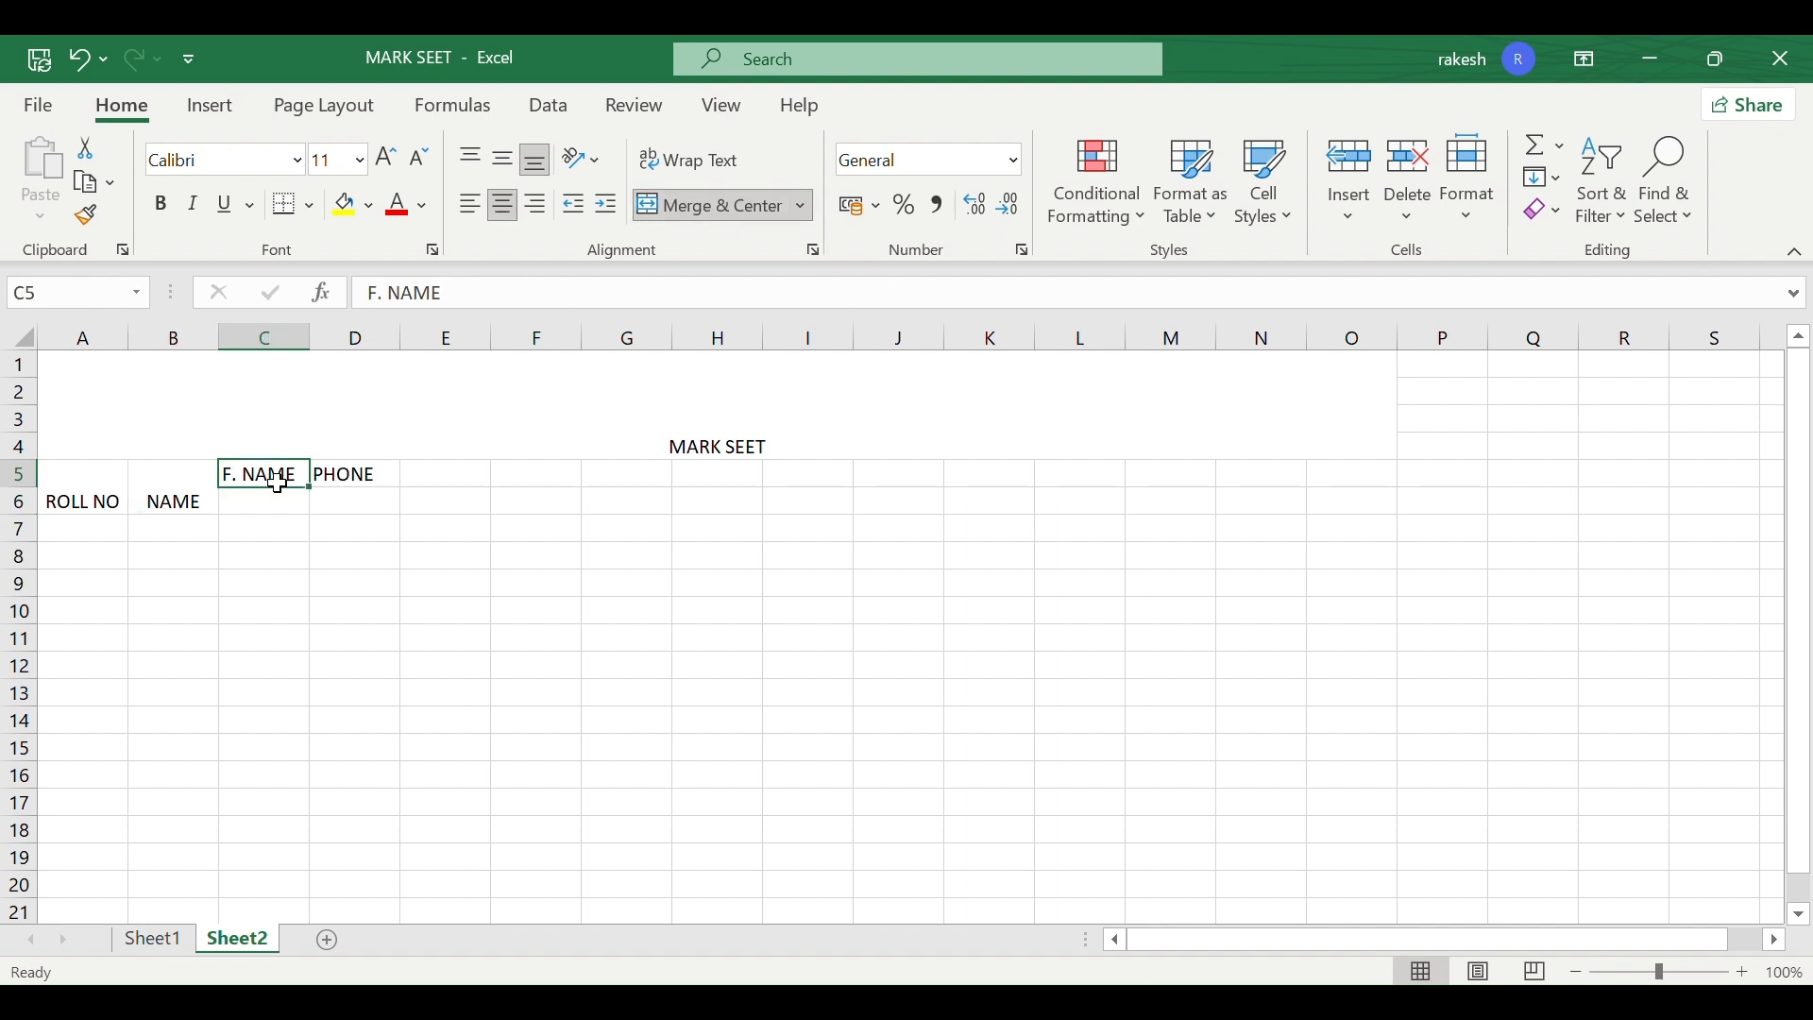
{"action": "left_click_drag", "start_coordinate": [277, 484], "coordinate": [279, 502]}
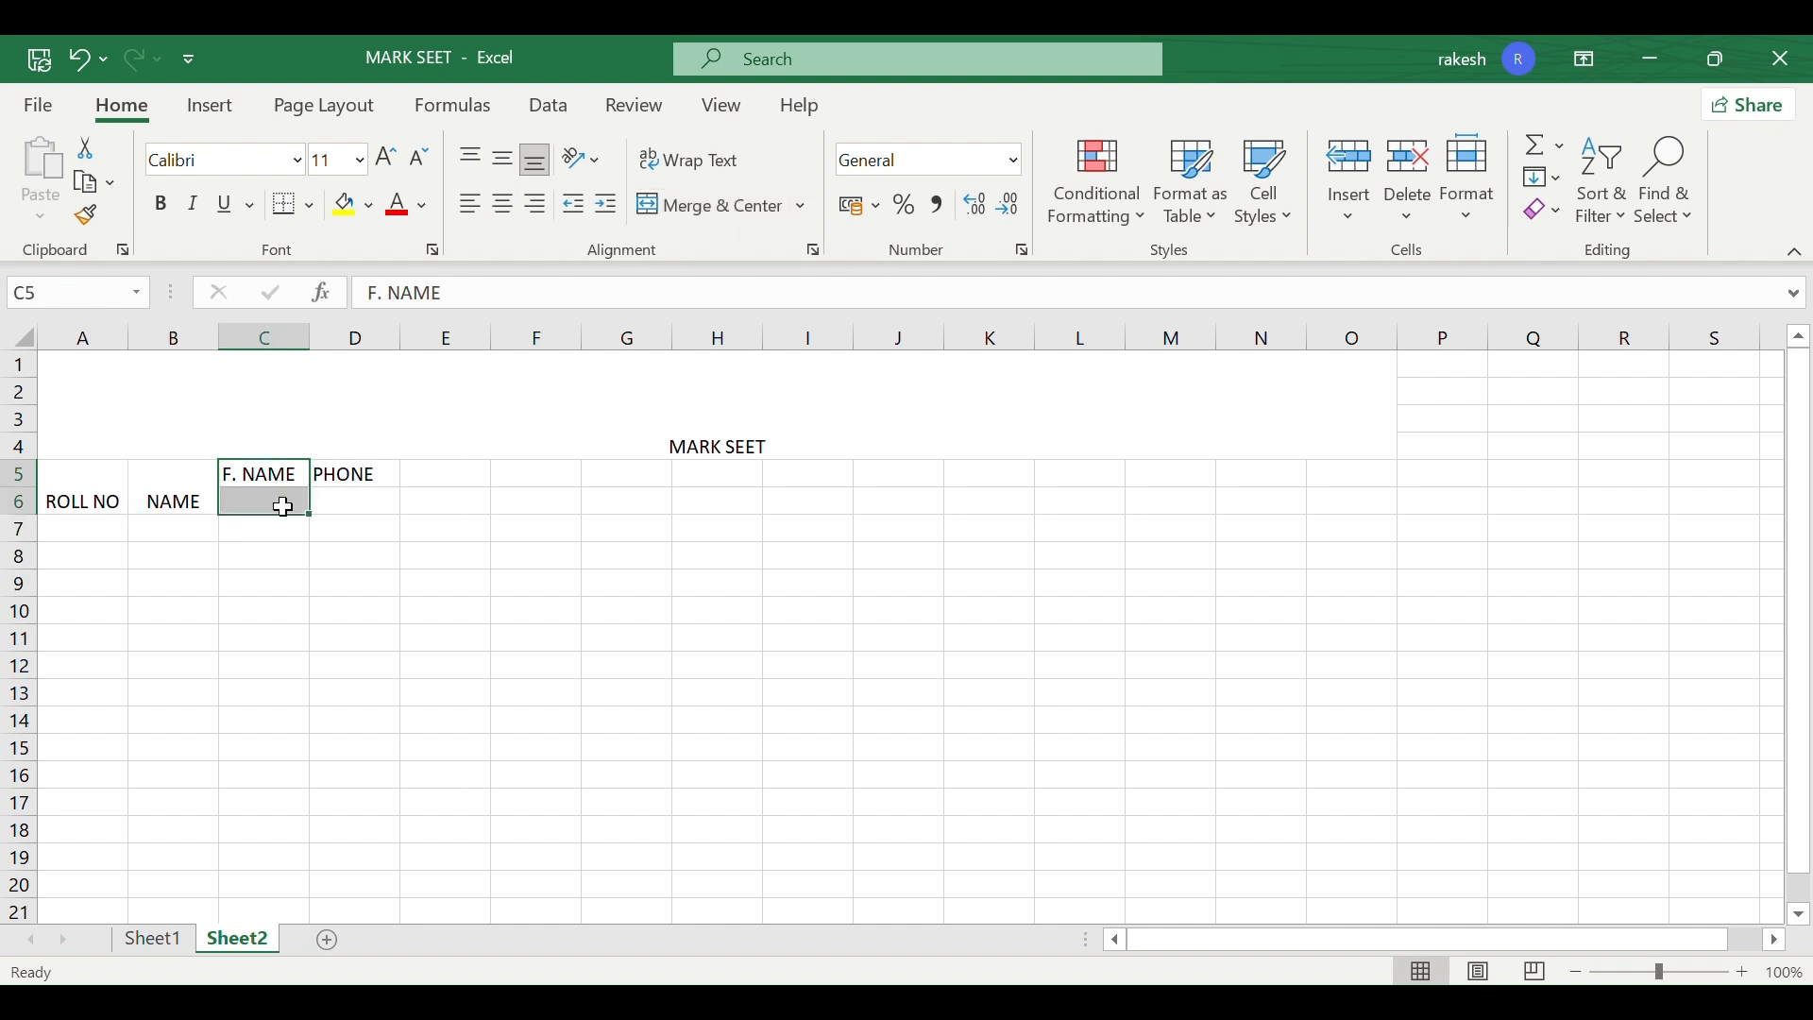
{"action": "left_click", "coordinate": [724, 213]}
{"action": "left_click", "coordinate": [343, 474]}
{"action": "left_click_drag", "start_coordinate": [344, 474], "coordinate": [356, 500]}
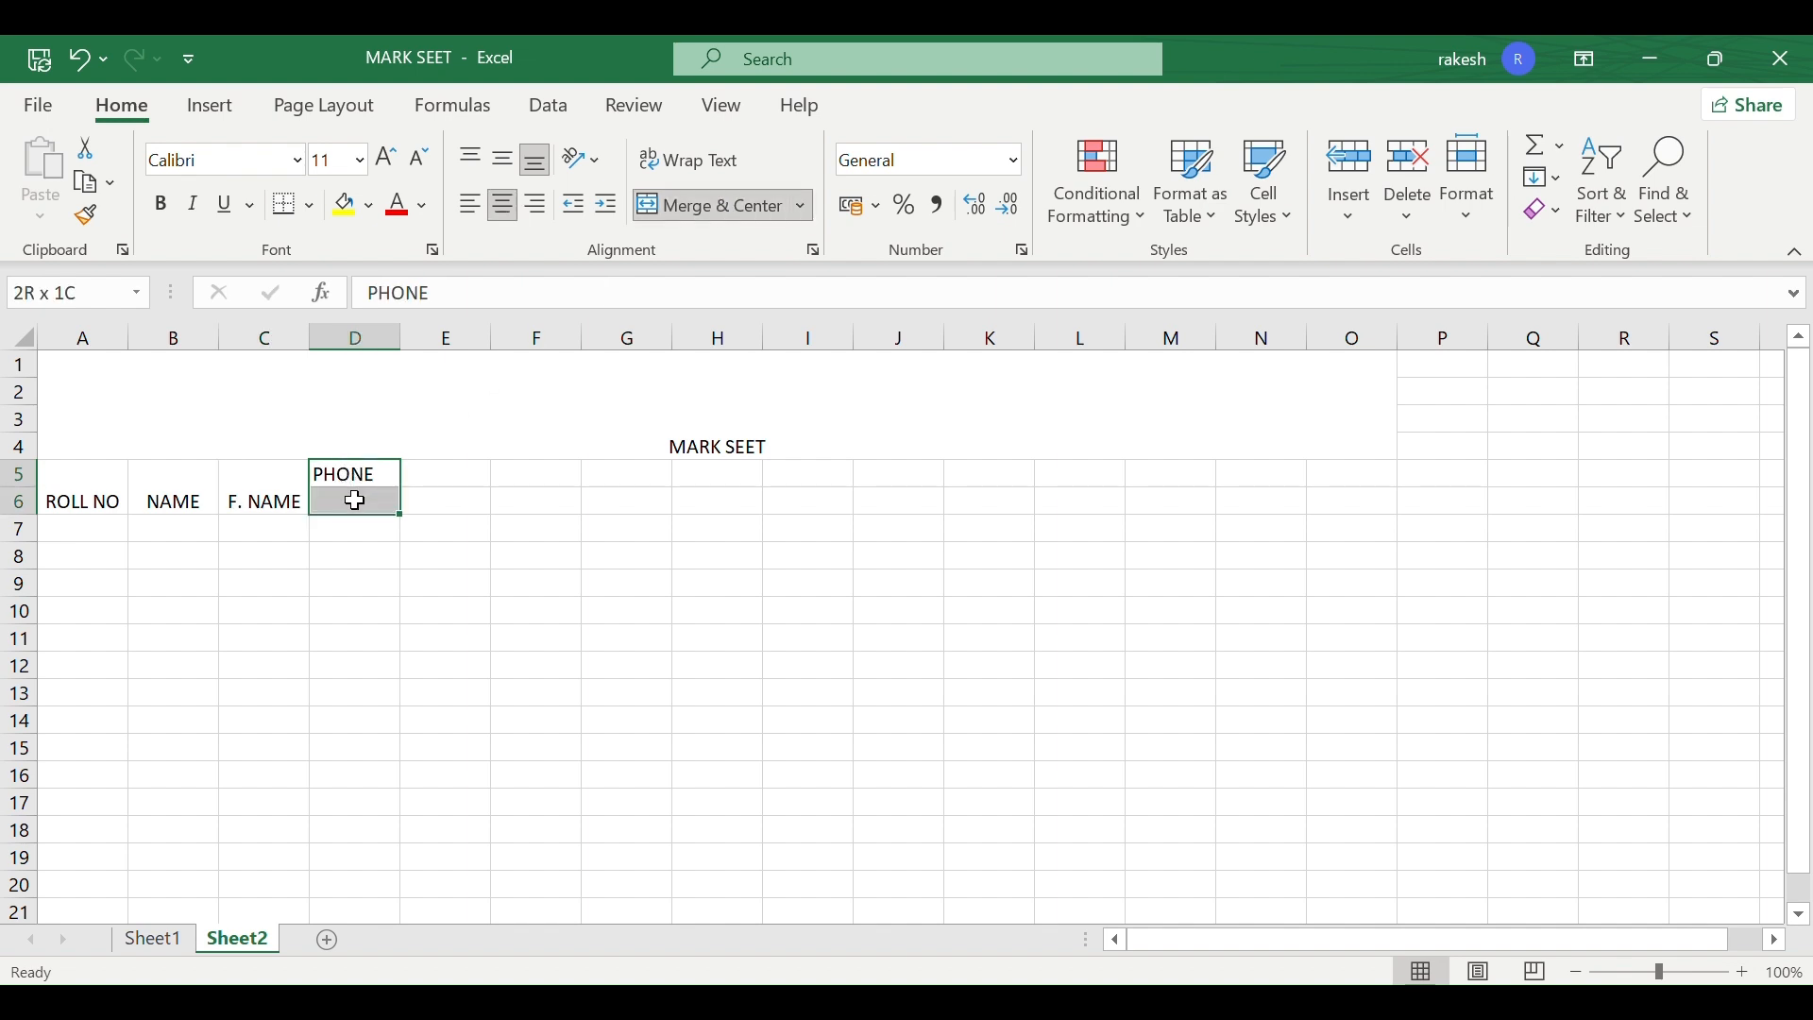
{"action": "left_click", "coordinate": [705, 219]}
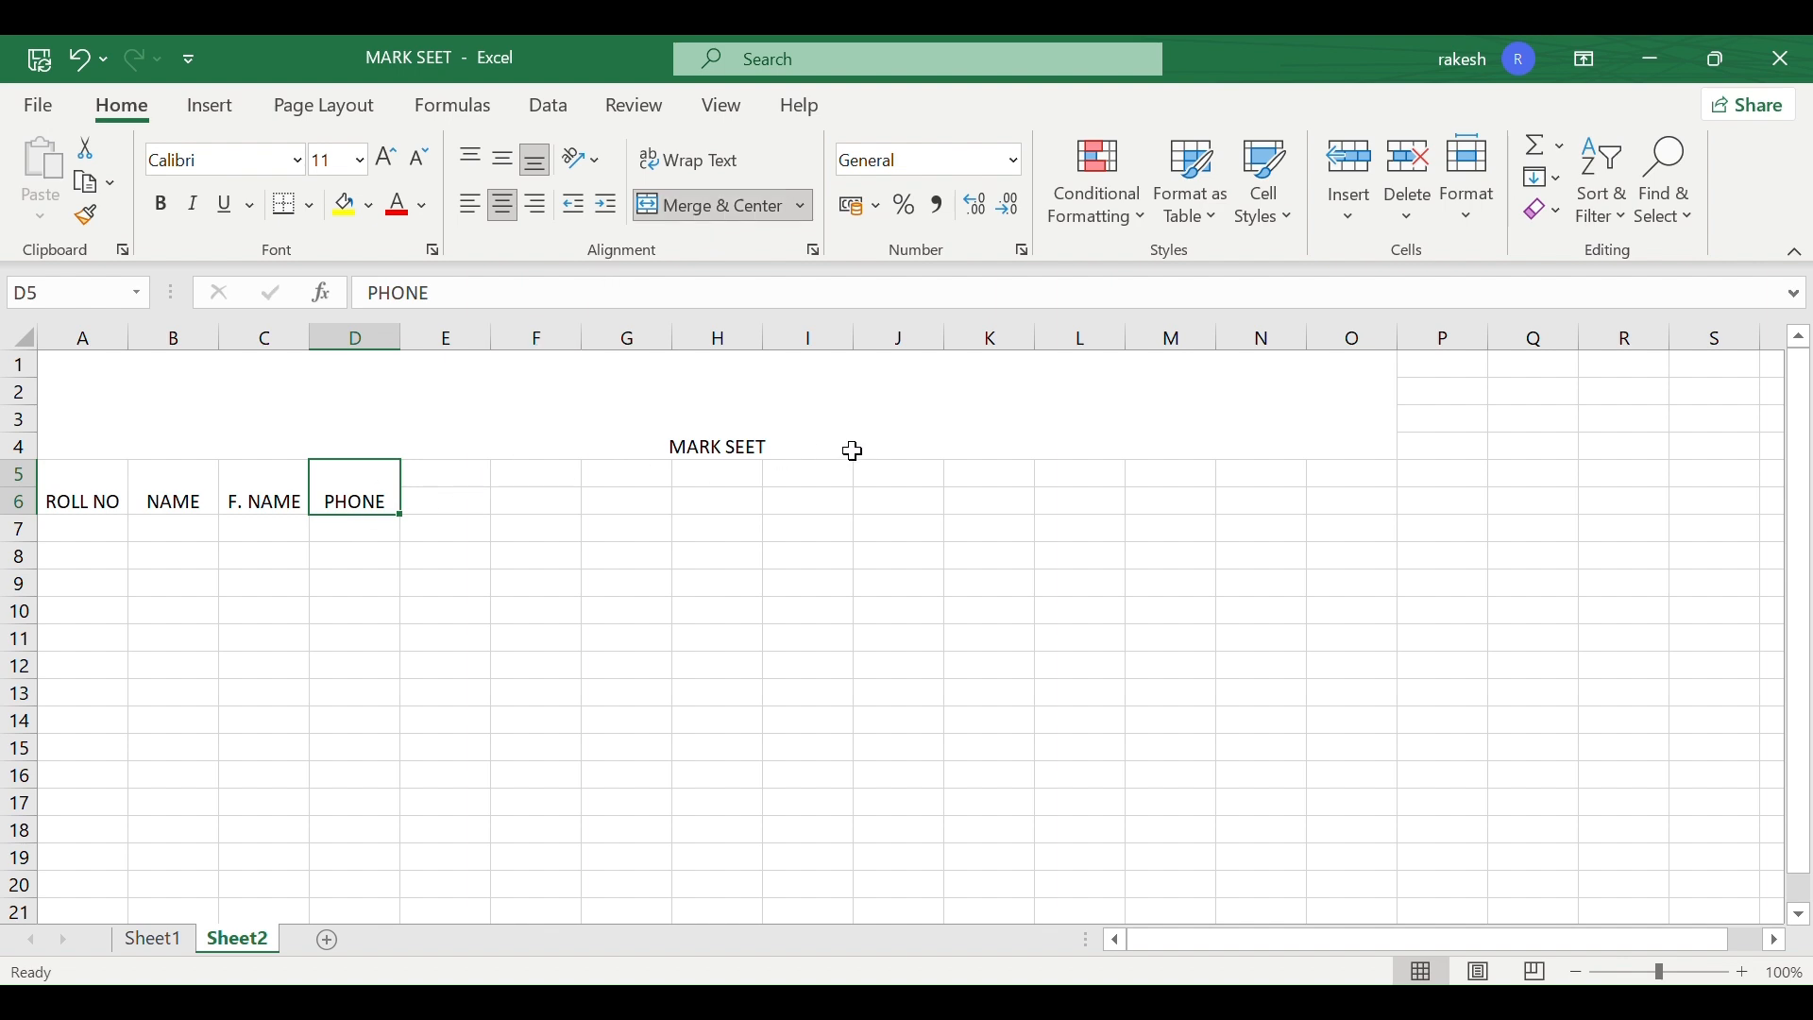
{"action": "left_click", "coordinate": [442, 479]}
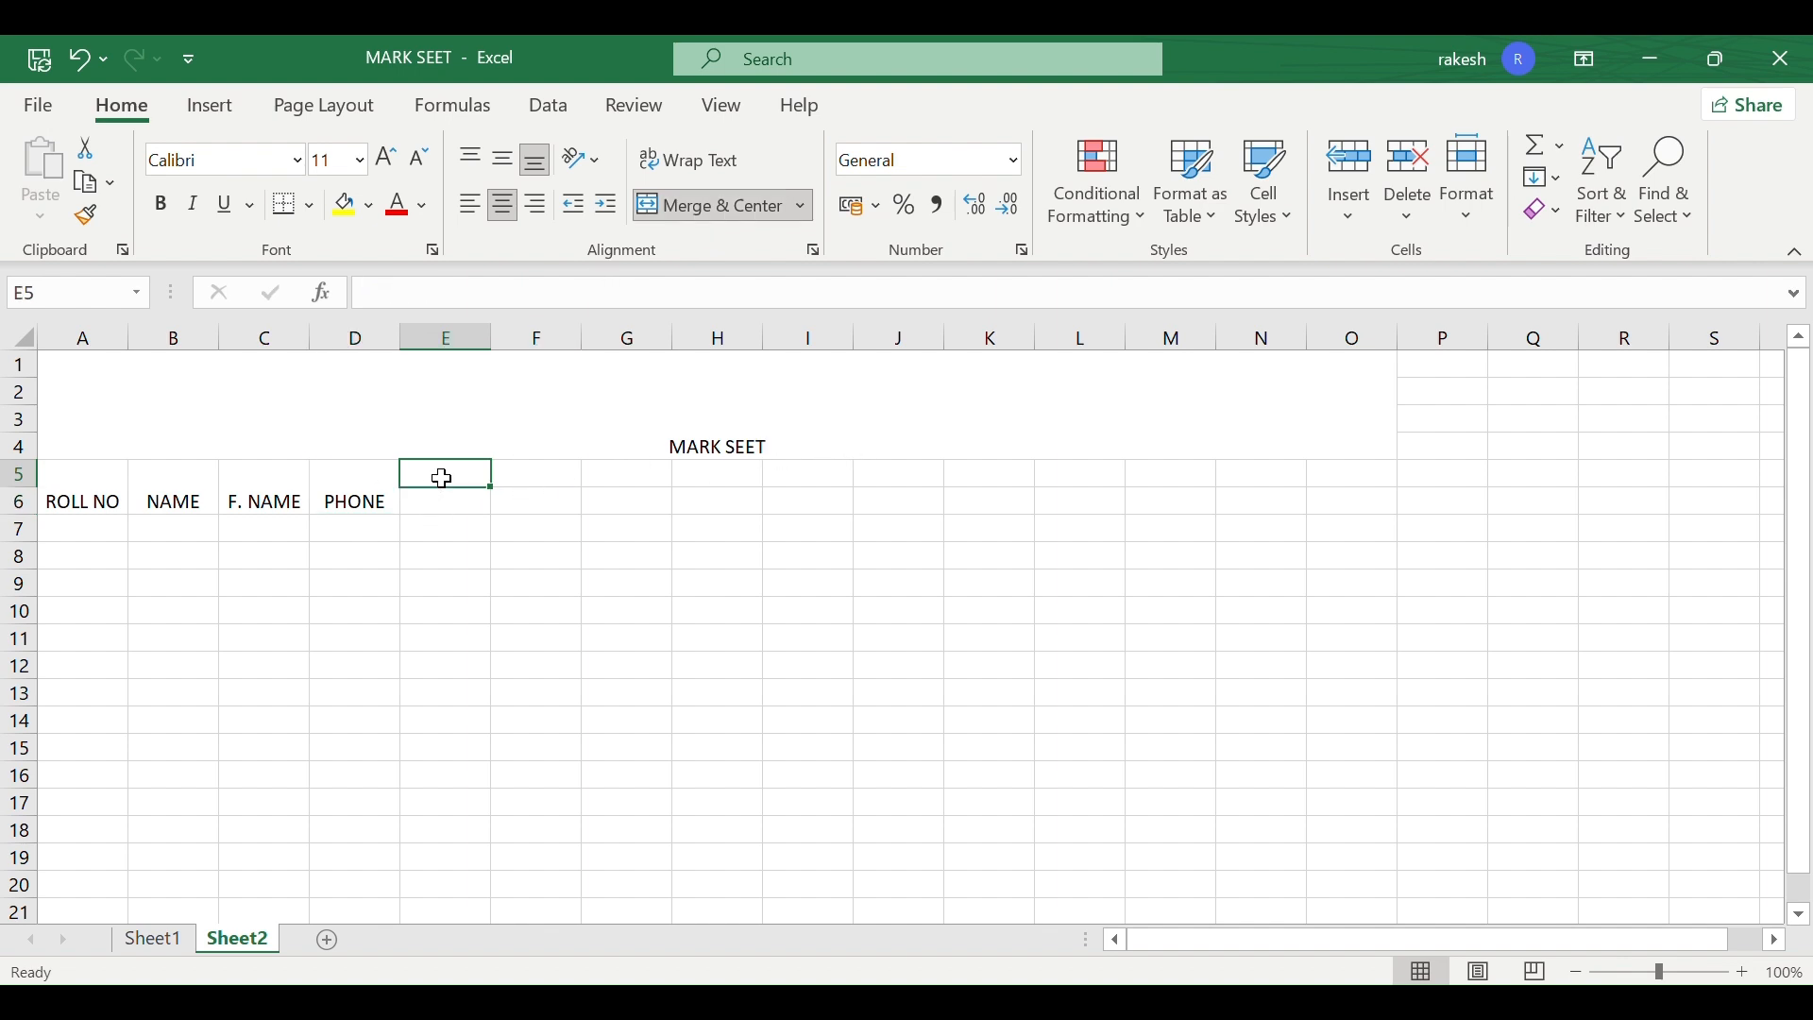
{"action": "left_click_drag", "start_coordinate": [444, 475], "coordinate": [907, 475]}
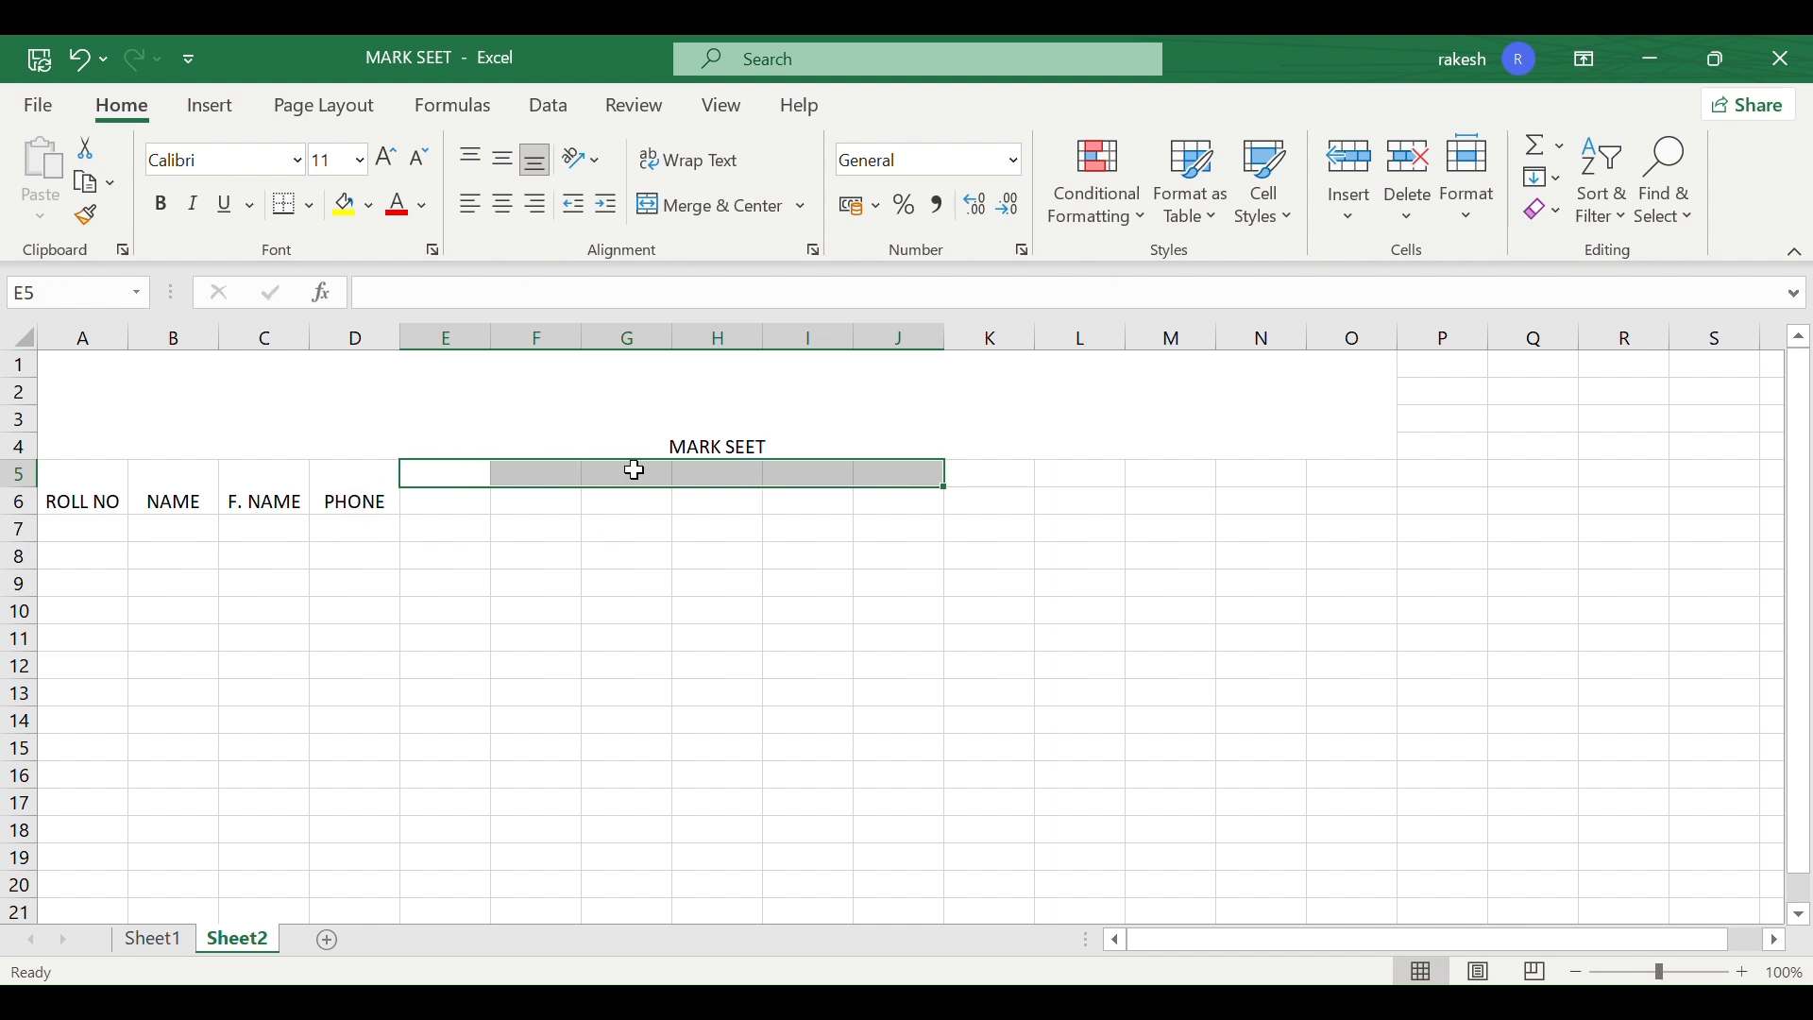
{"action": "left_click", "coordinate": [817, 473]}
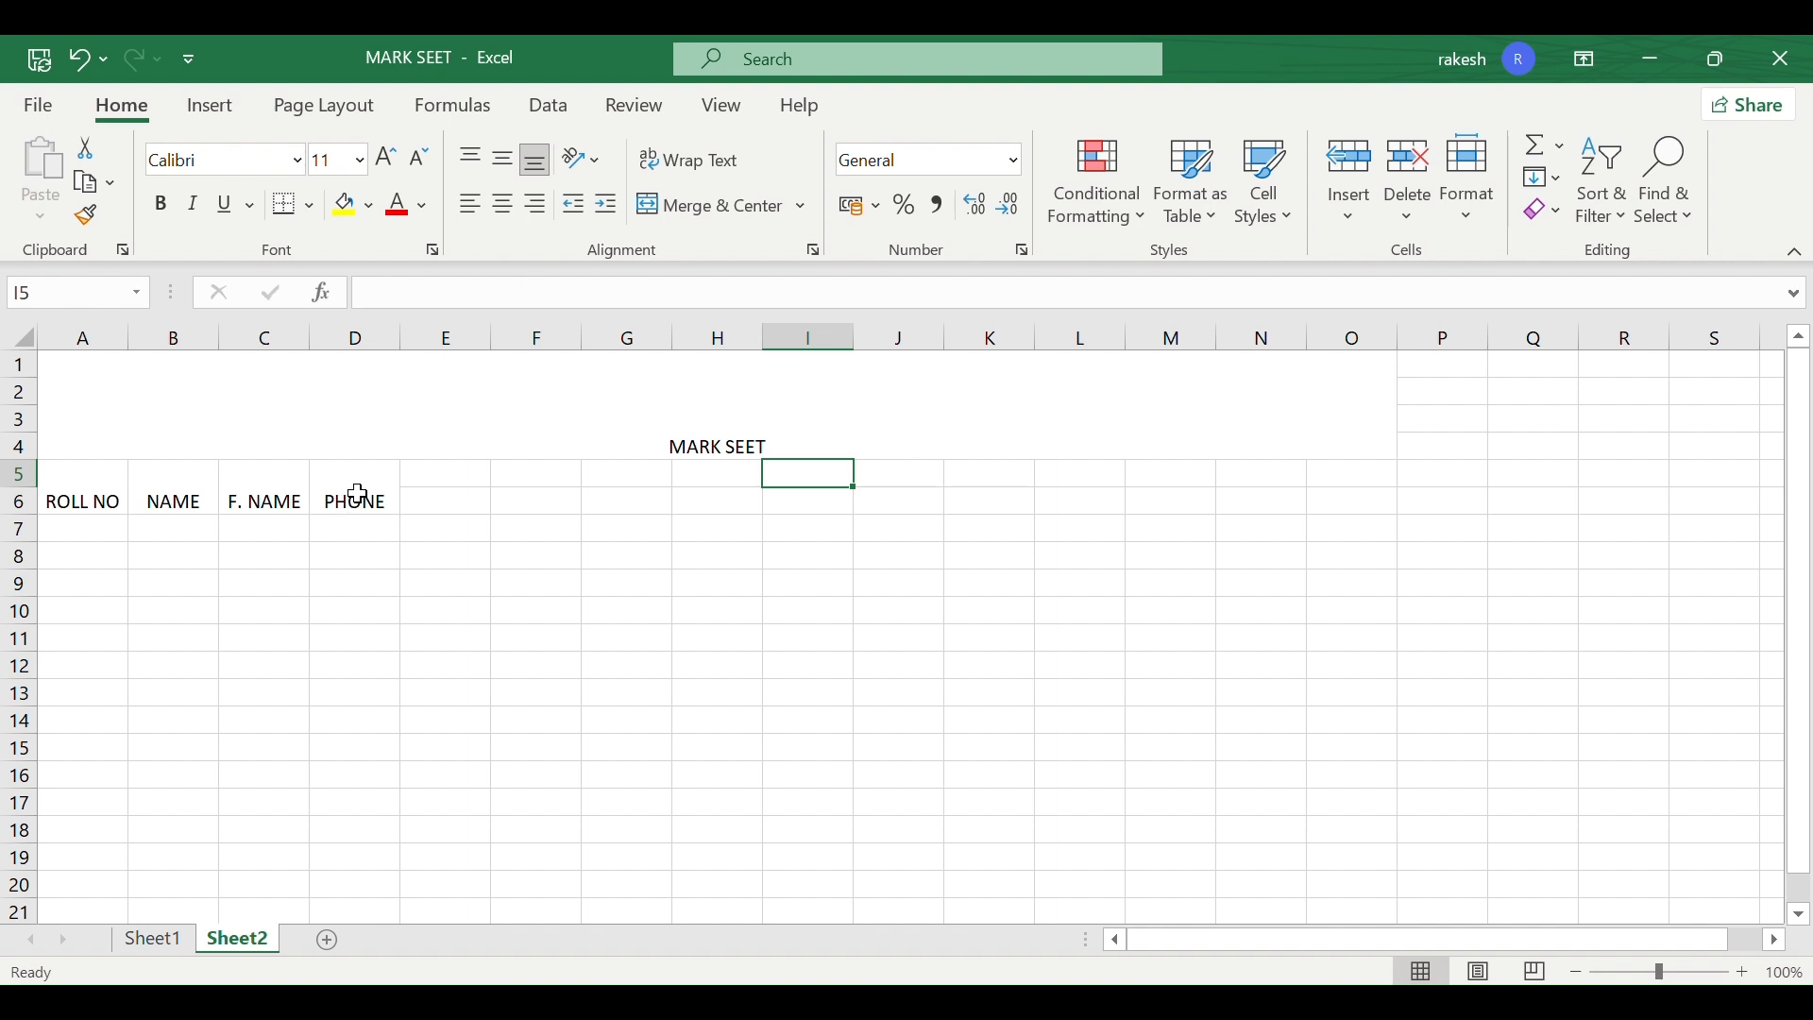
{"action": "left_click_drag", "start_coordinate": [432, 478], "coordinate": [789, 478]}
{"action": "left_click", "coordinate": [243, 478]}
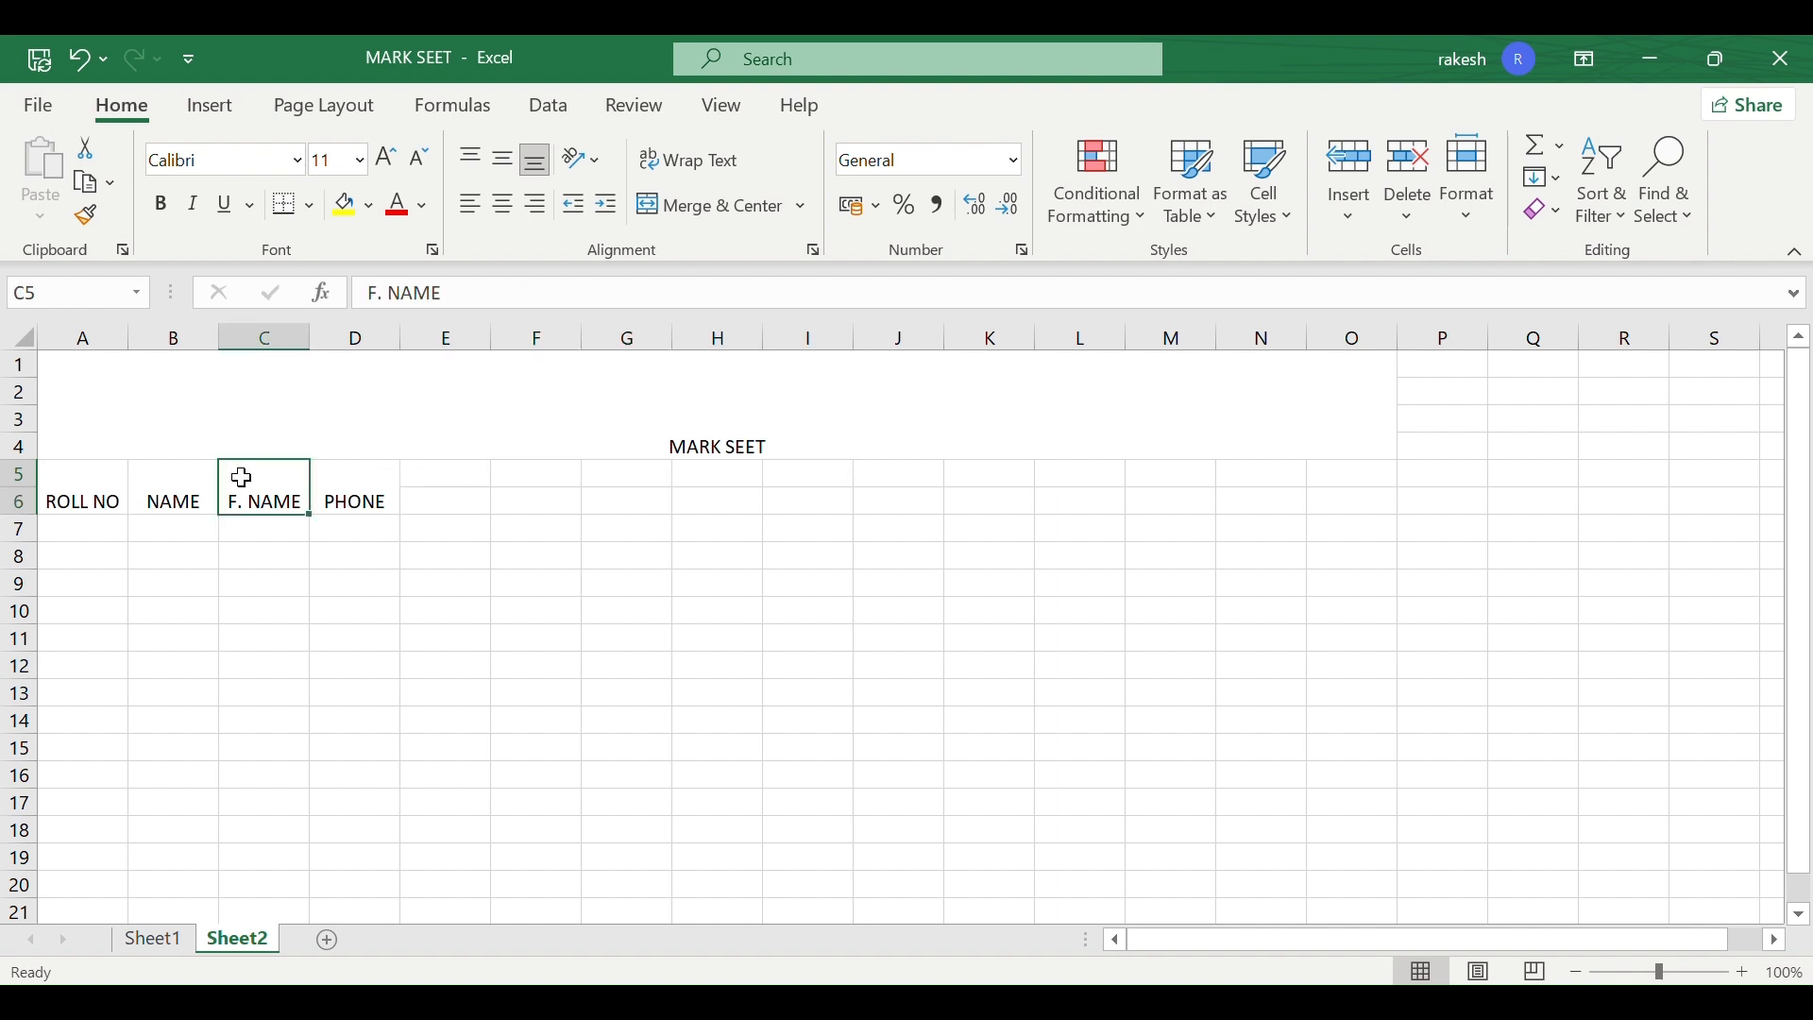
- Insert a blank row between the MARK SEET title and the column headings
{"action": "left_click", "coordinate": [14, 472]}
{"action": "right_click", "coordinate": [31, 483]}
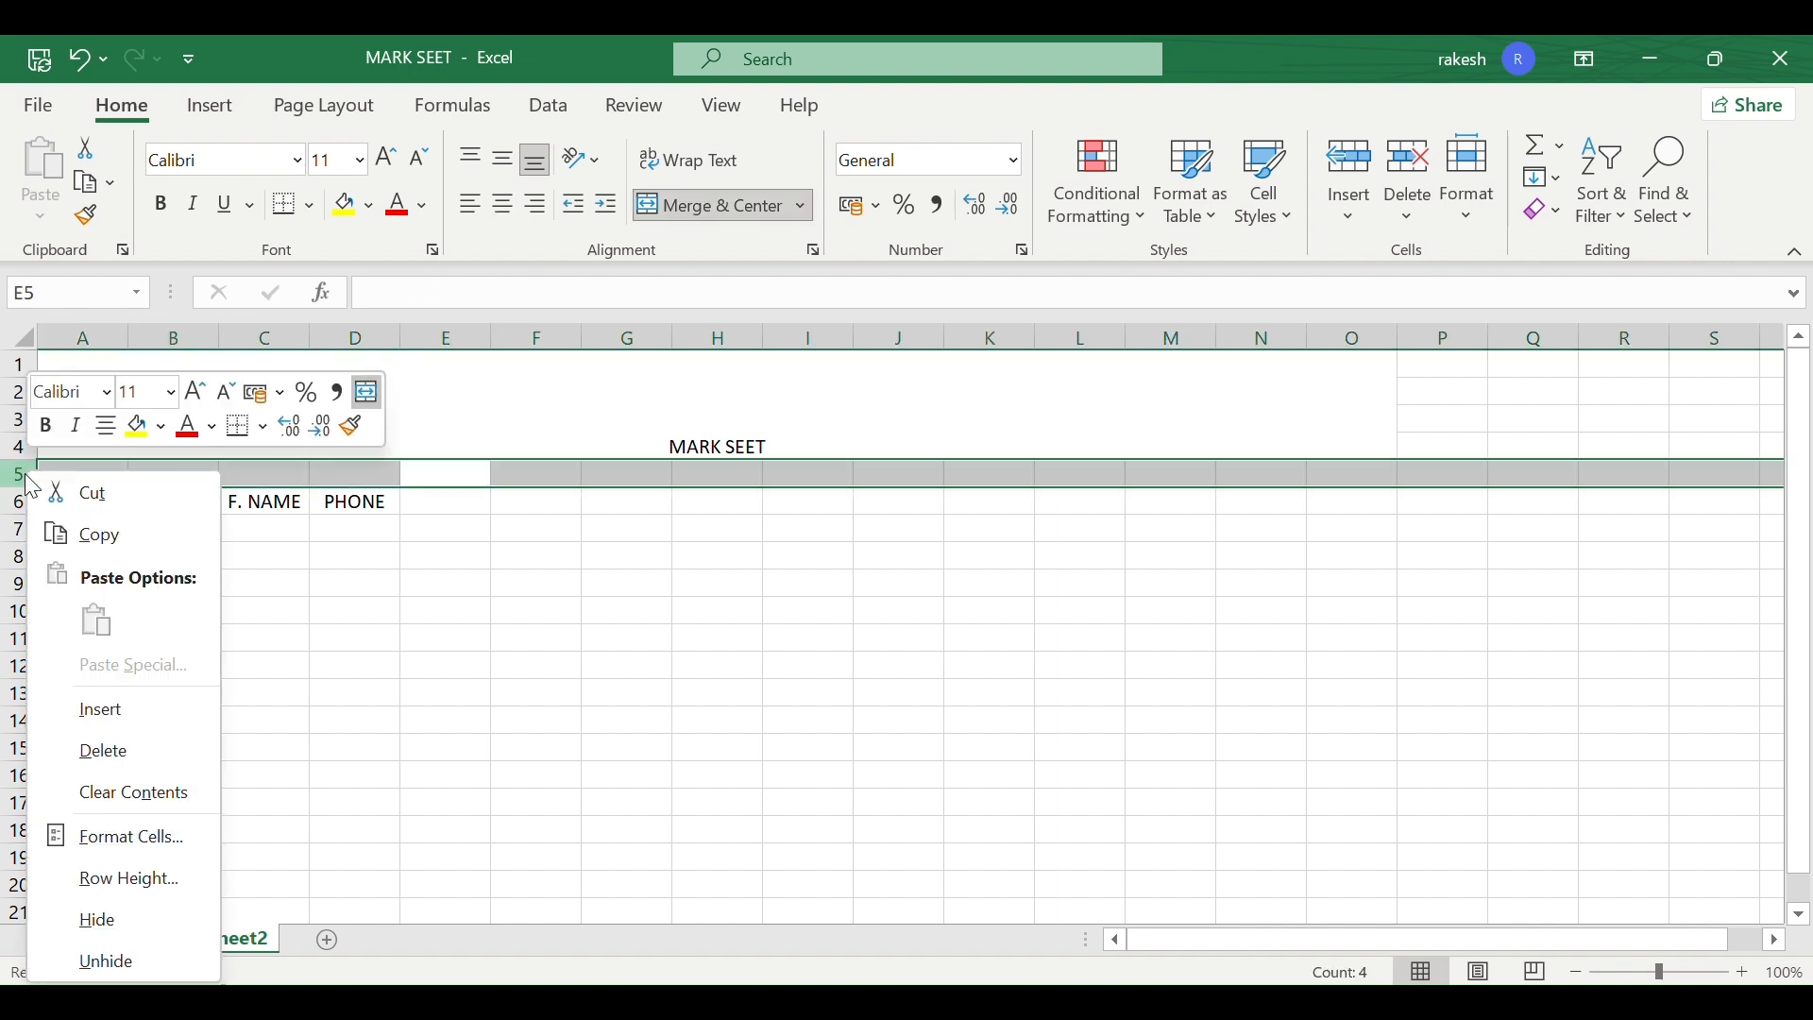
{"action": "left_click", "coordinate": [81, 707]}
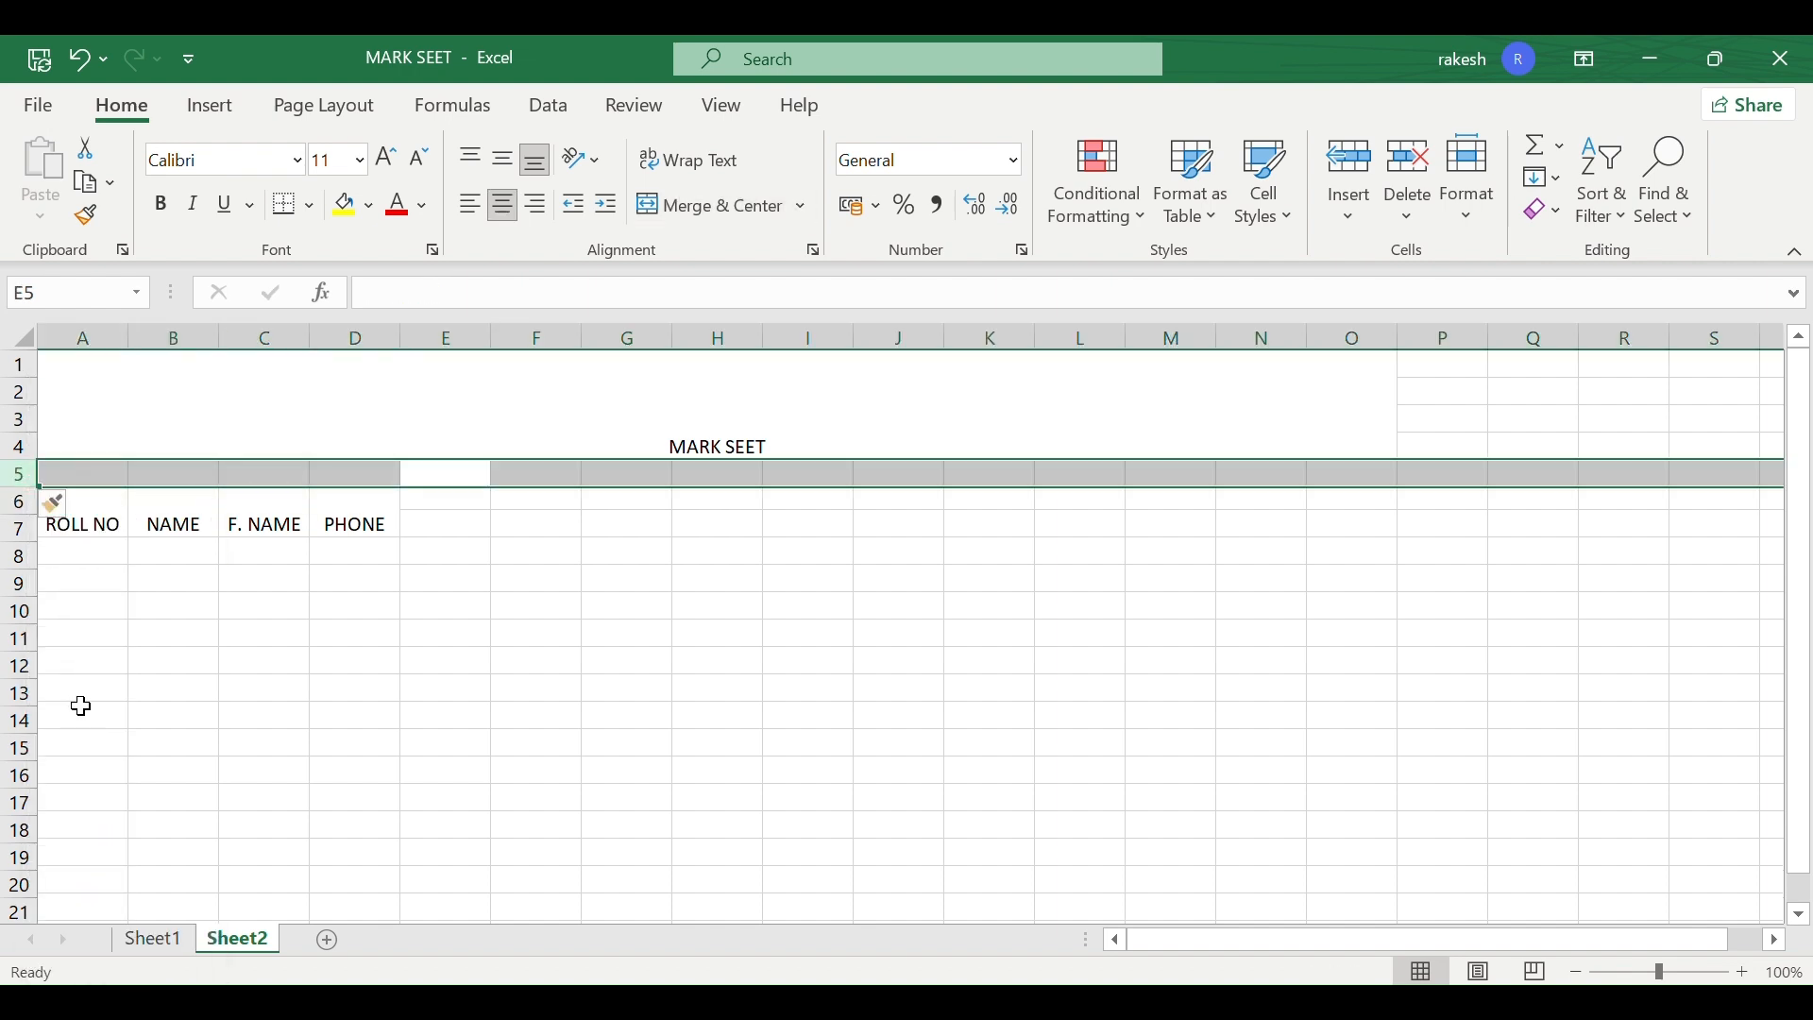
{"action": "left_click", "coordinate": [715, 555]}
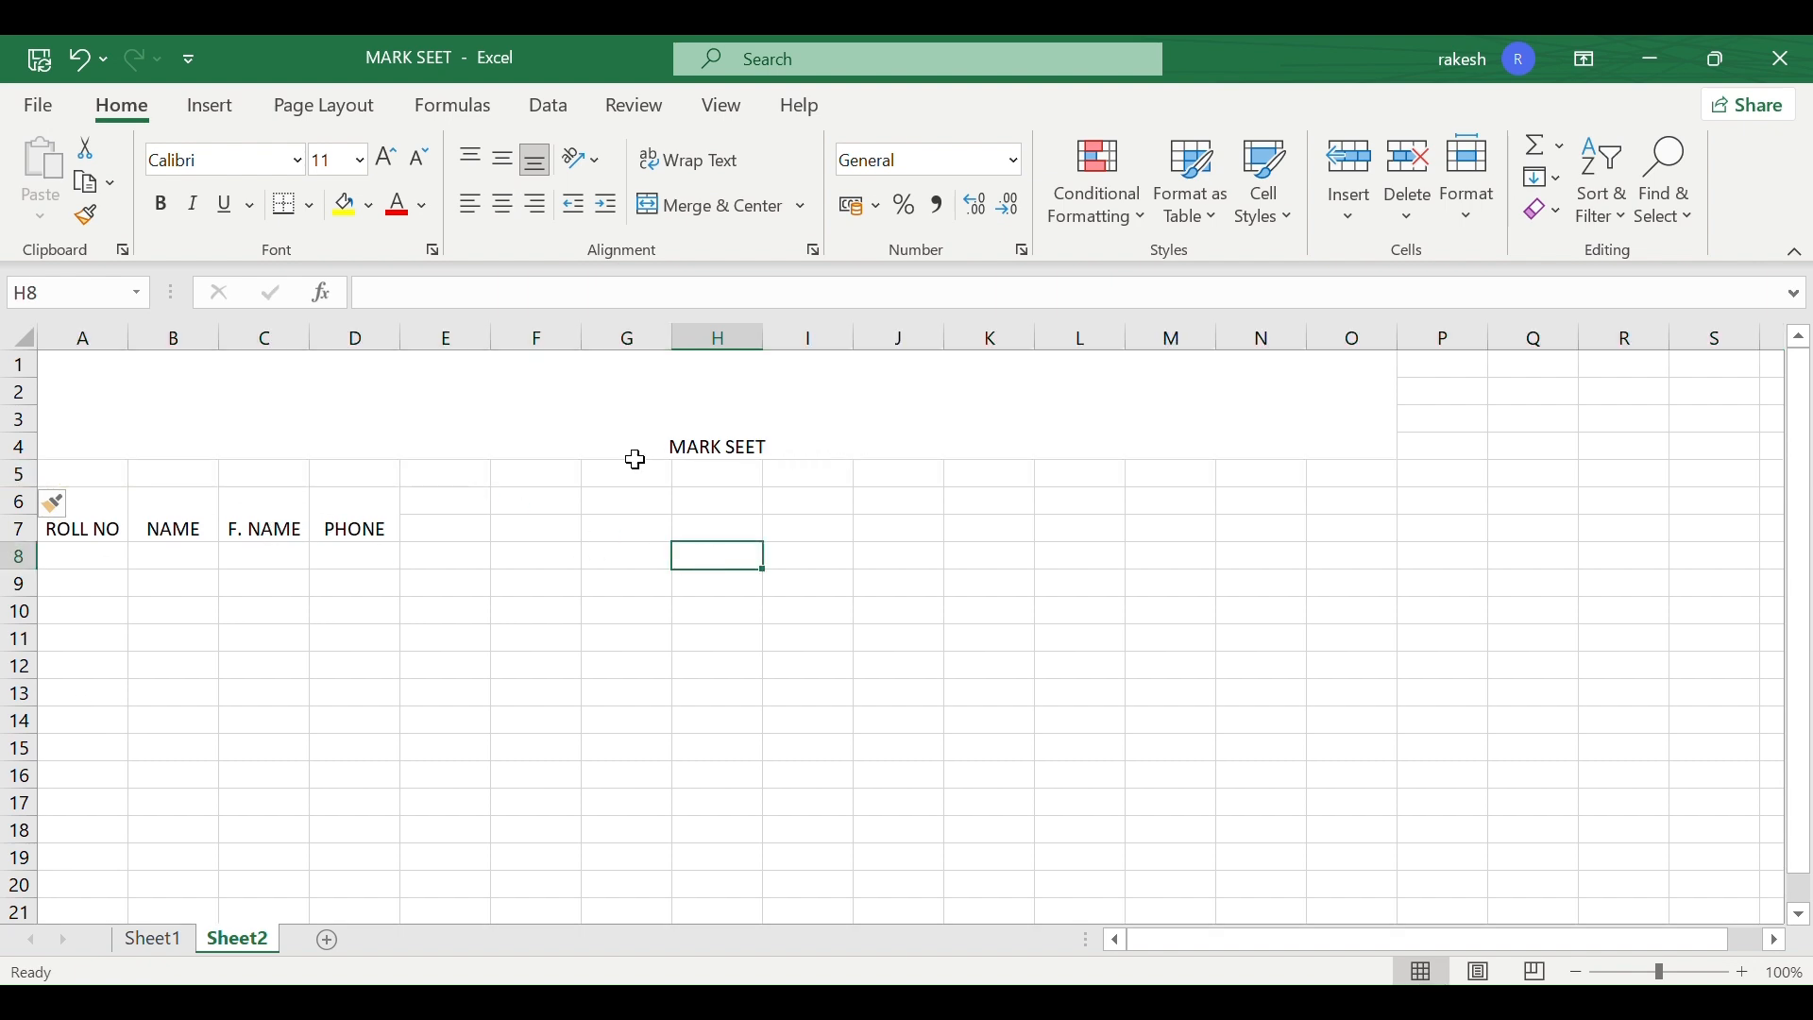
- Merge and center A5:O5 and enter SANSKAR BHARTI PUBLIC SCHOOL in it
{"action": "left_click_drag", "start_coordinate": [119, 473], "coordinate": [1323, 482]}
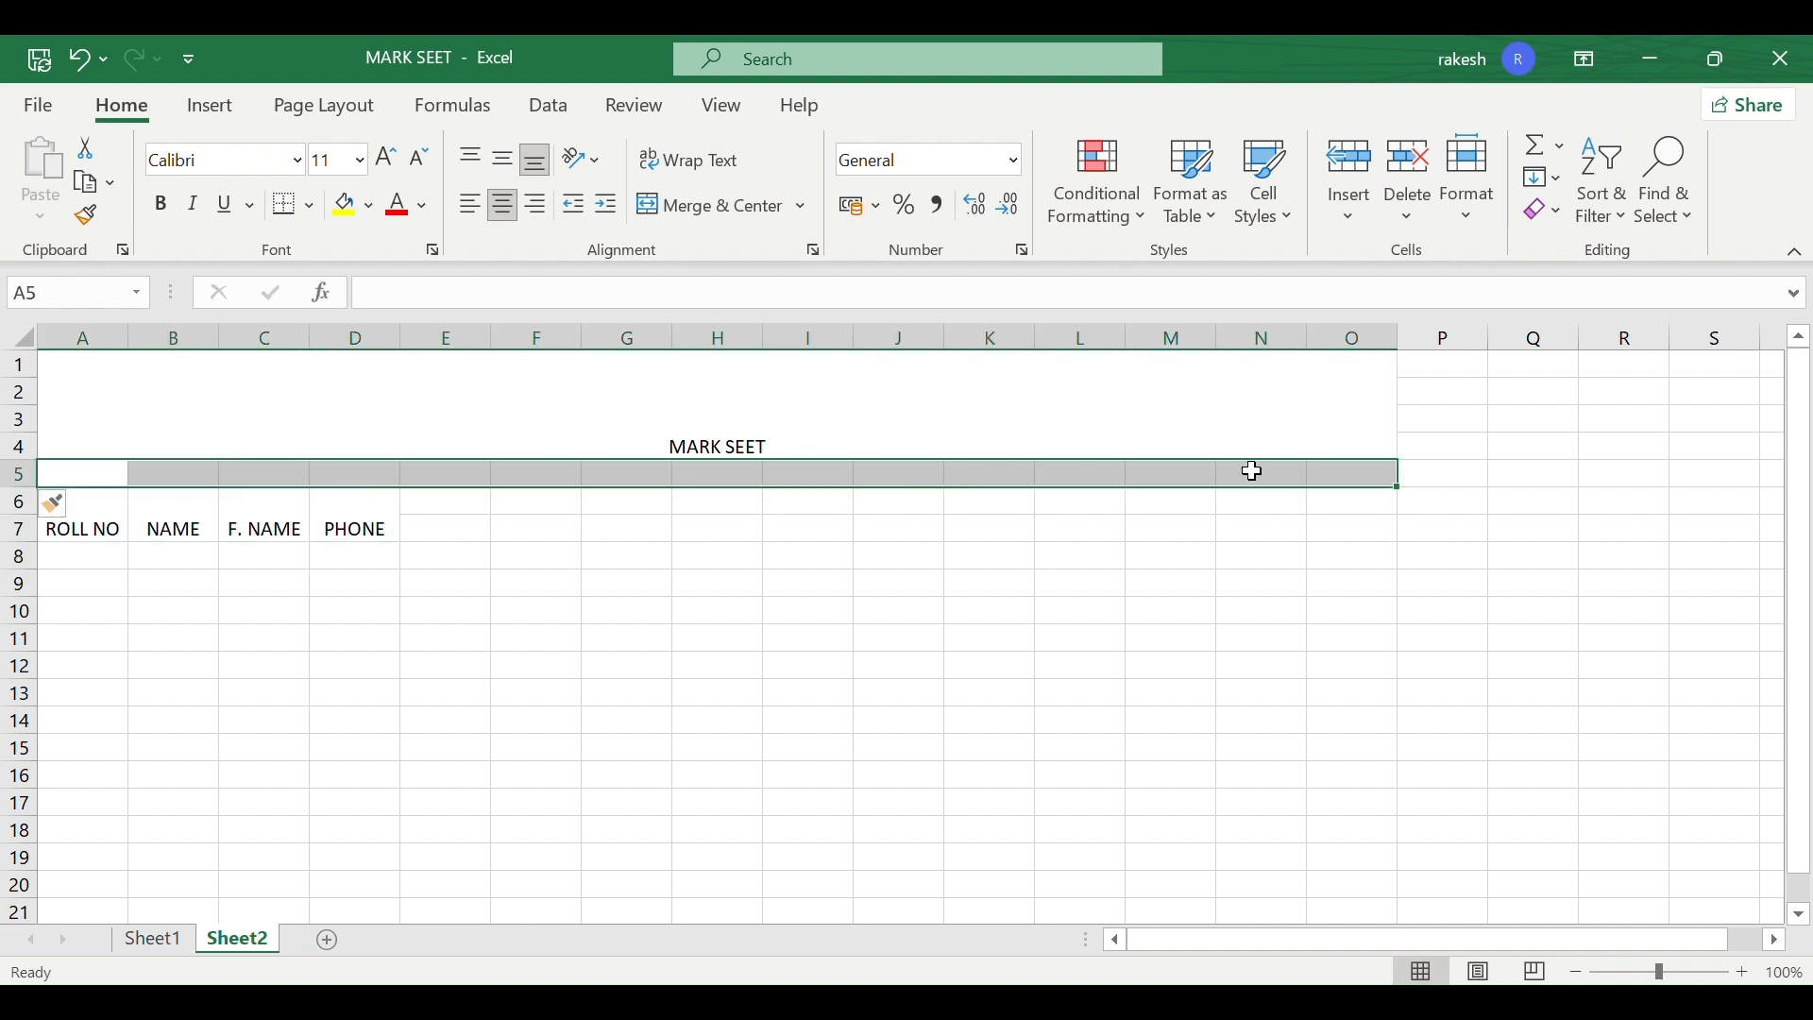
{"action": "left_click", "coordinate": [675, 200]}
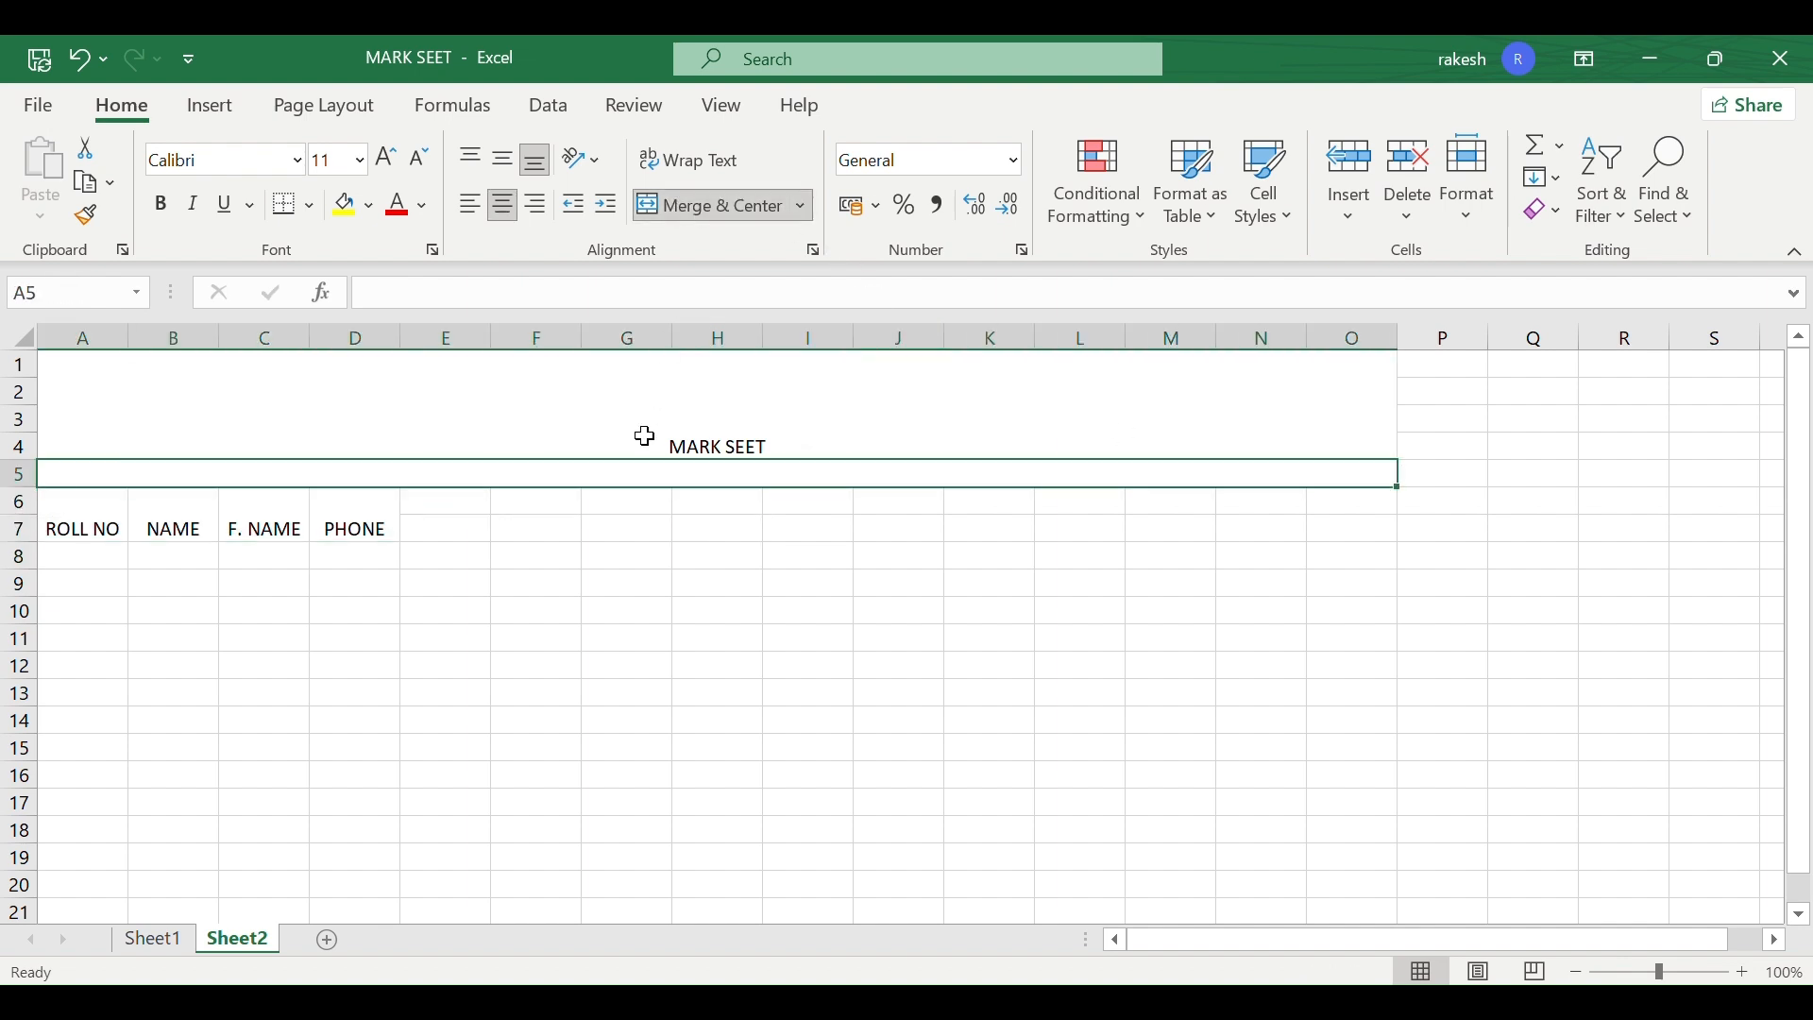
{"action": "double_click", "coordinate": [624, 468]}
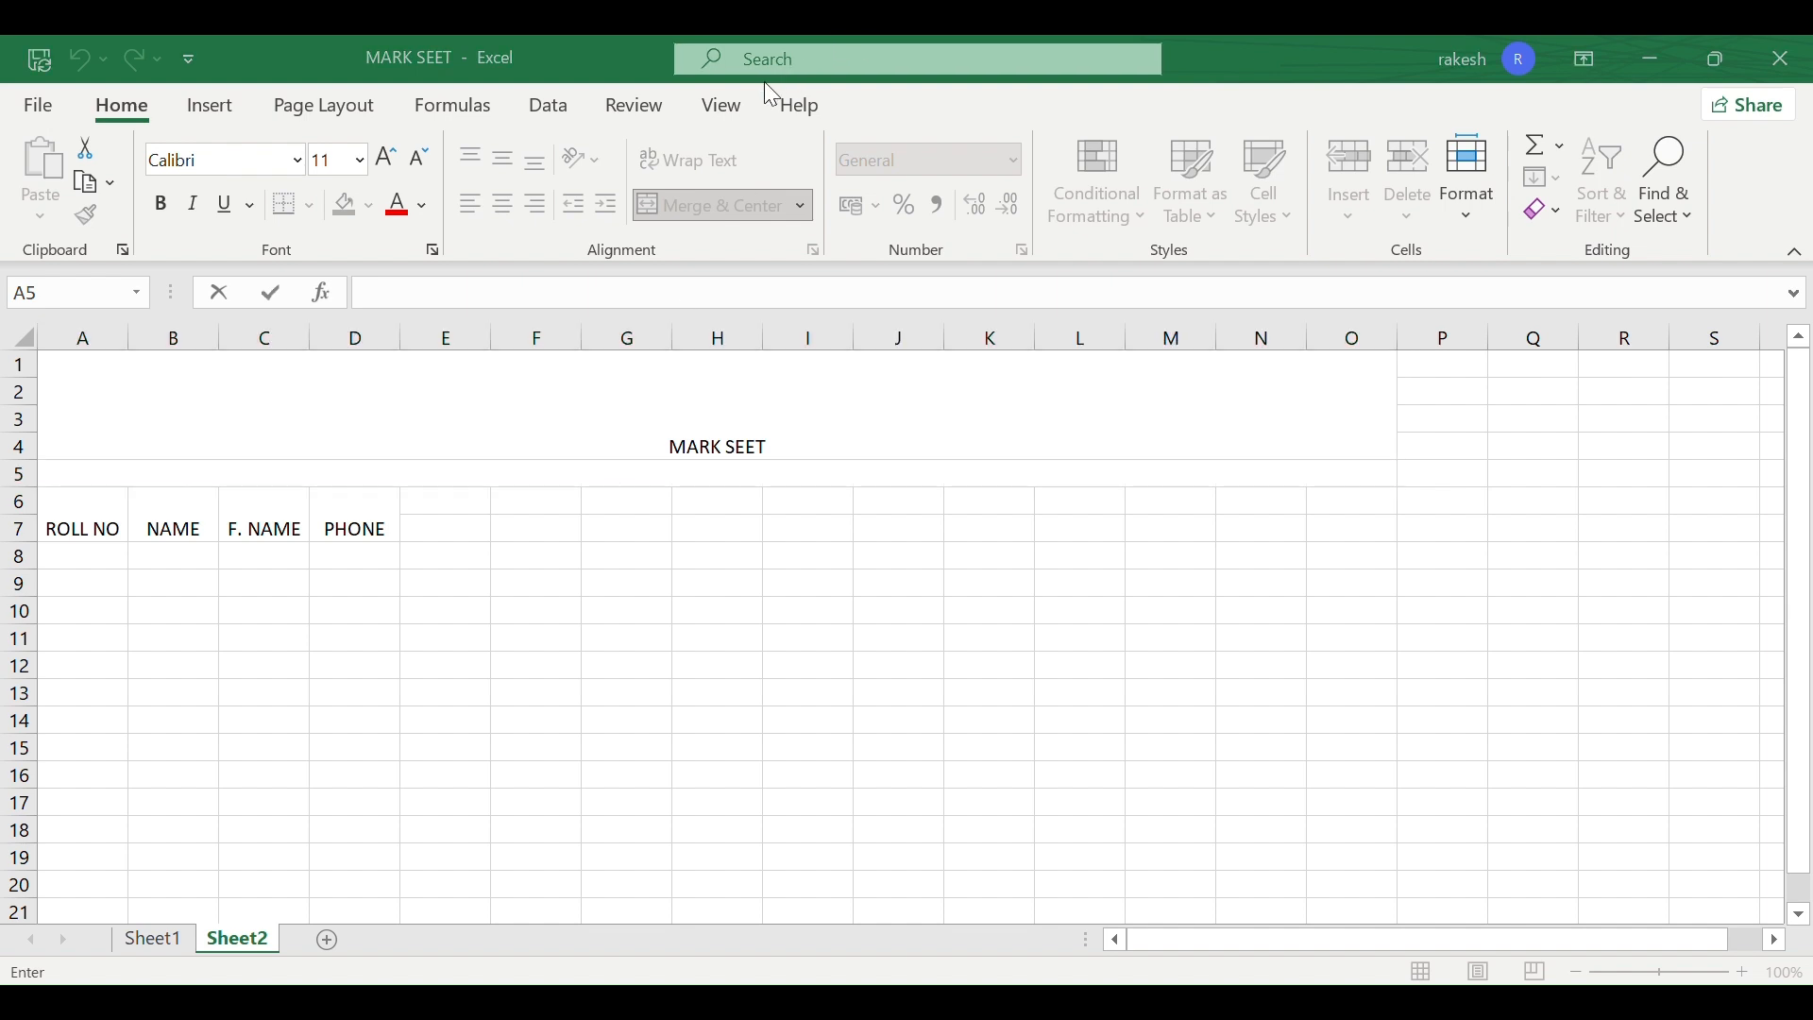
{"action": "type", "text": "SANSKAR BHARTI PUBLIC SCHOOL"}
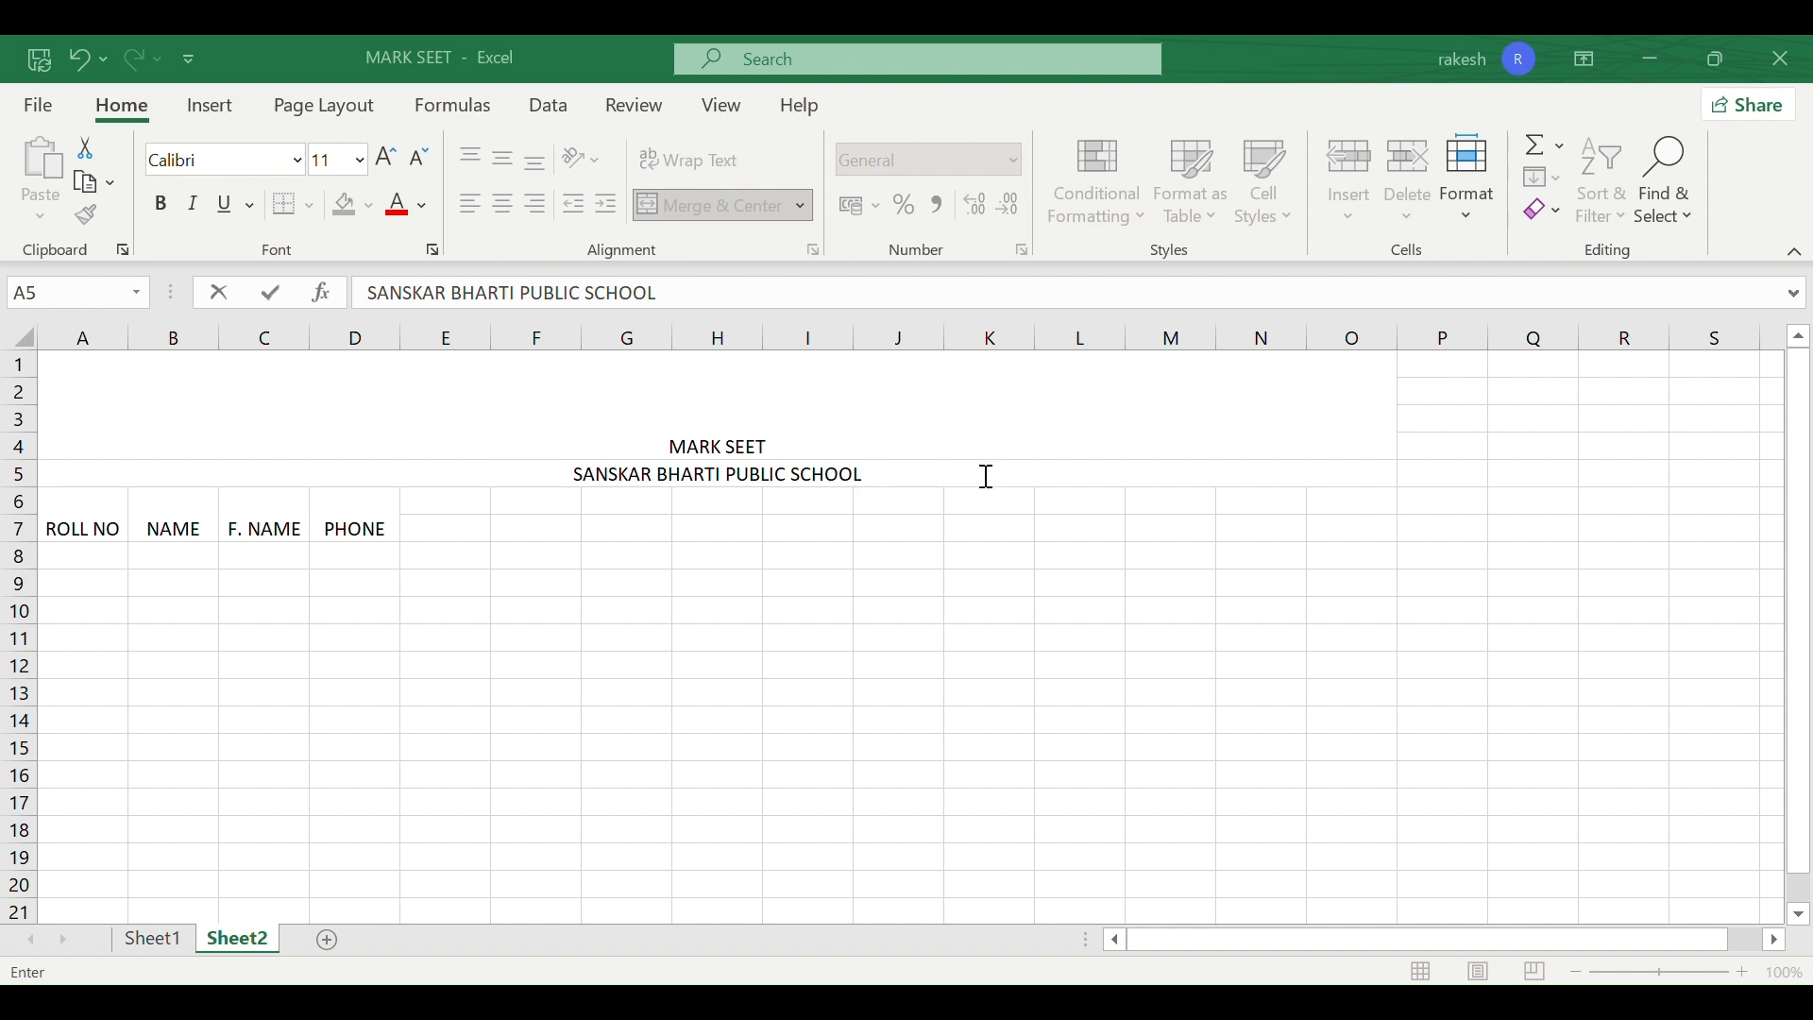
{"action": "key", "text": "ctrl+Return"}
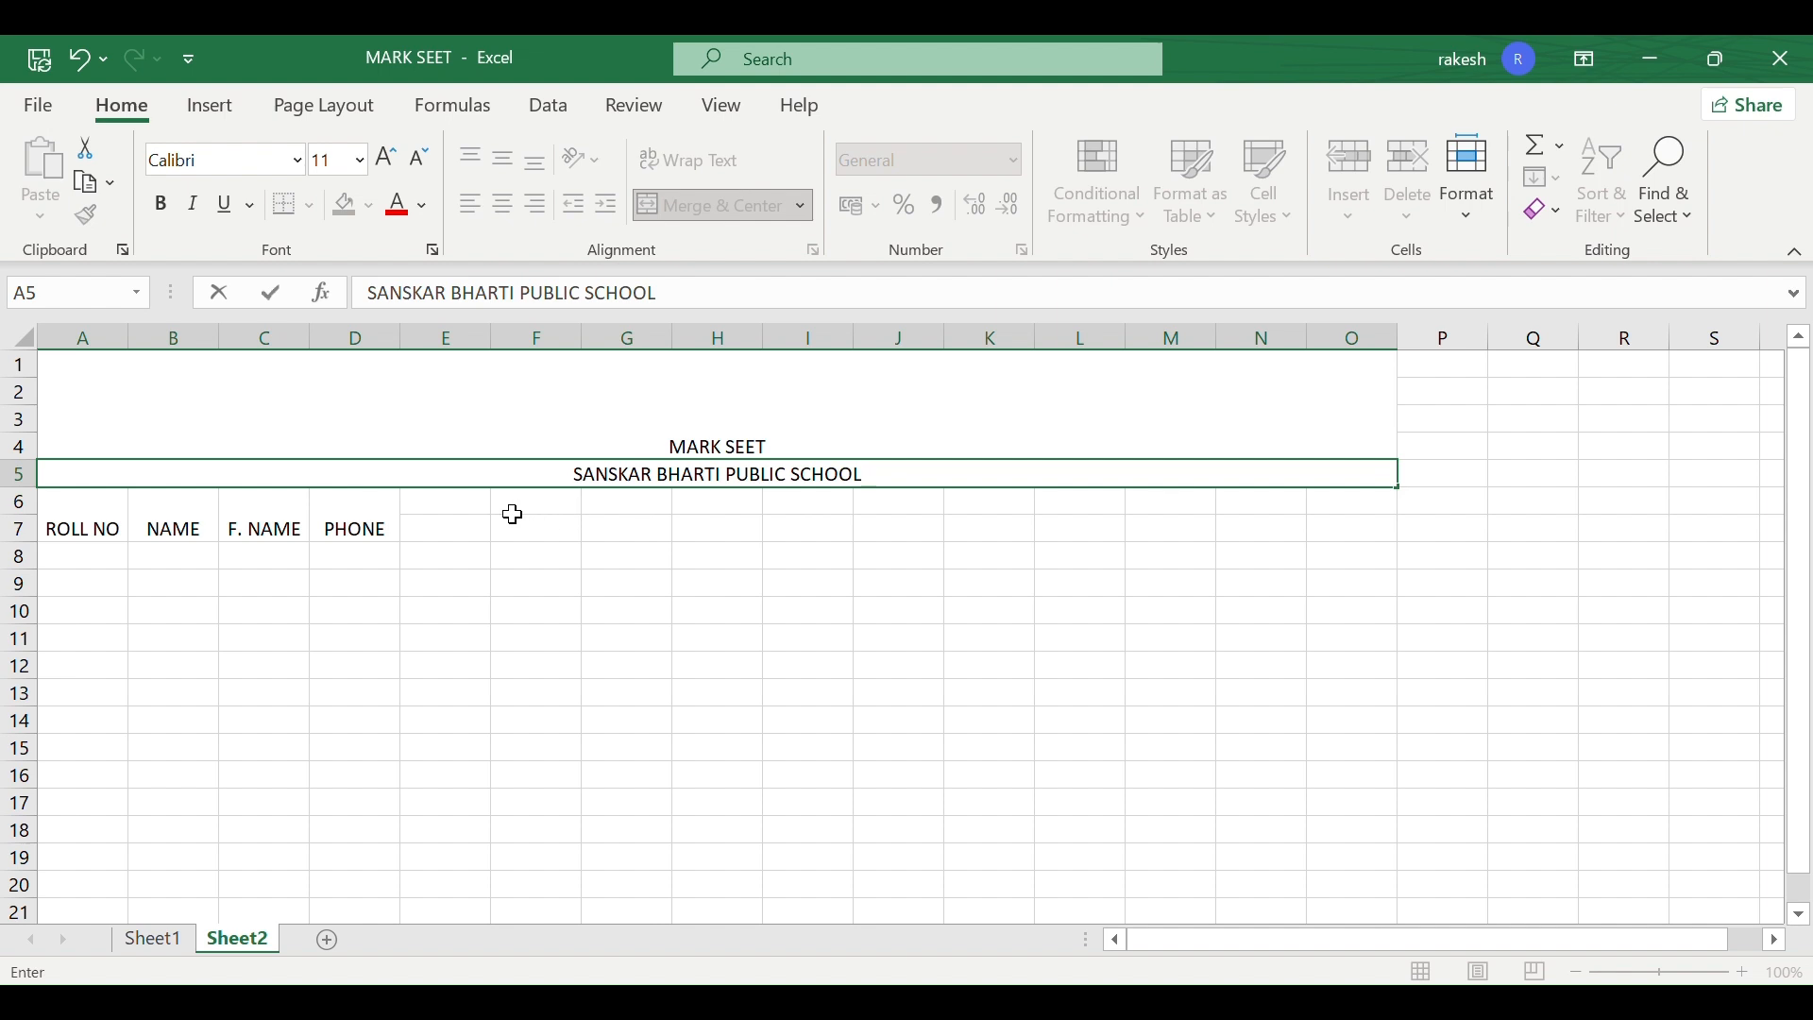
- Merge and center E6:I6 and enter SUBJECT in the merged cell
{"action": "left_click_drag", "start_coordinate": [448, 502], "coordinate": [806, 510]}
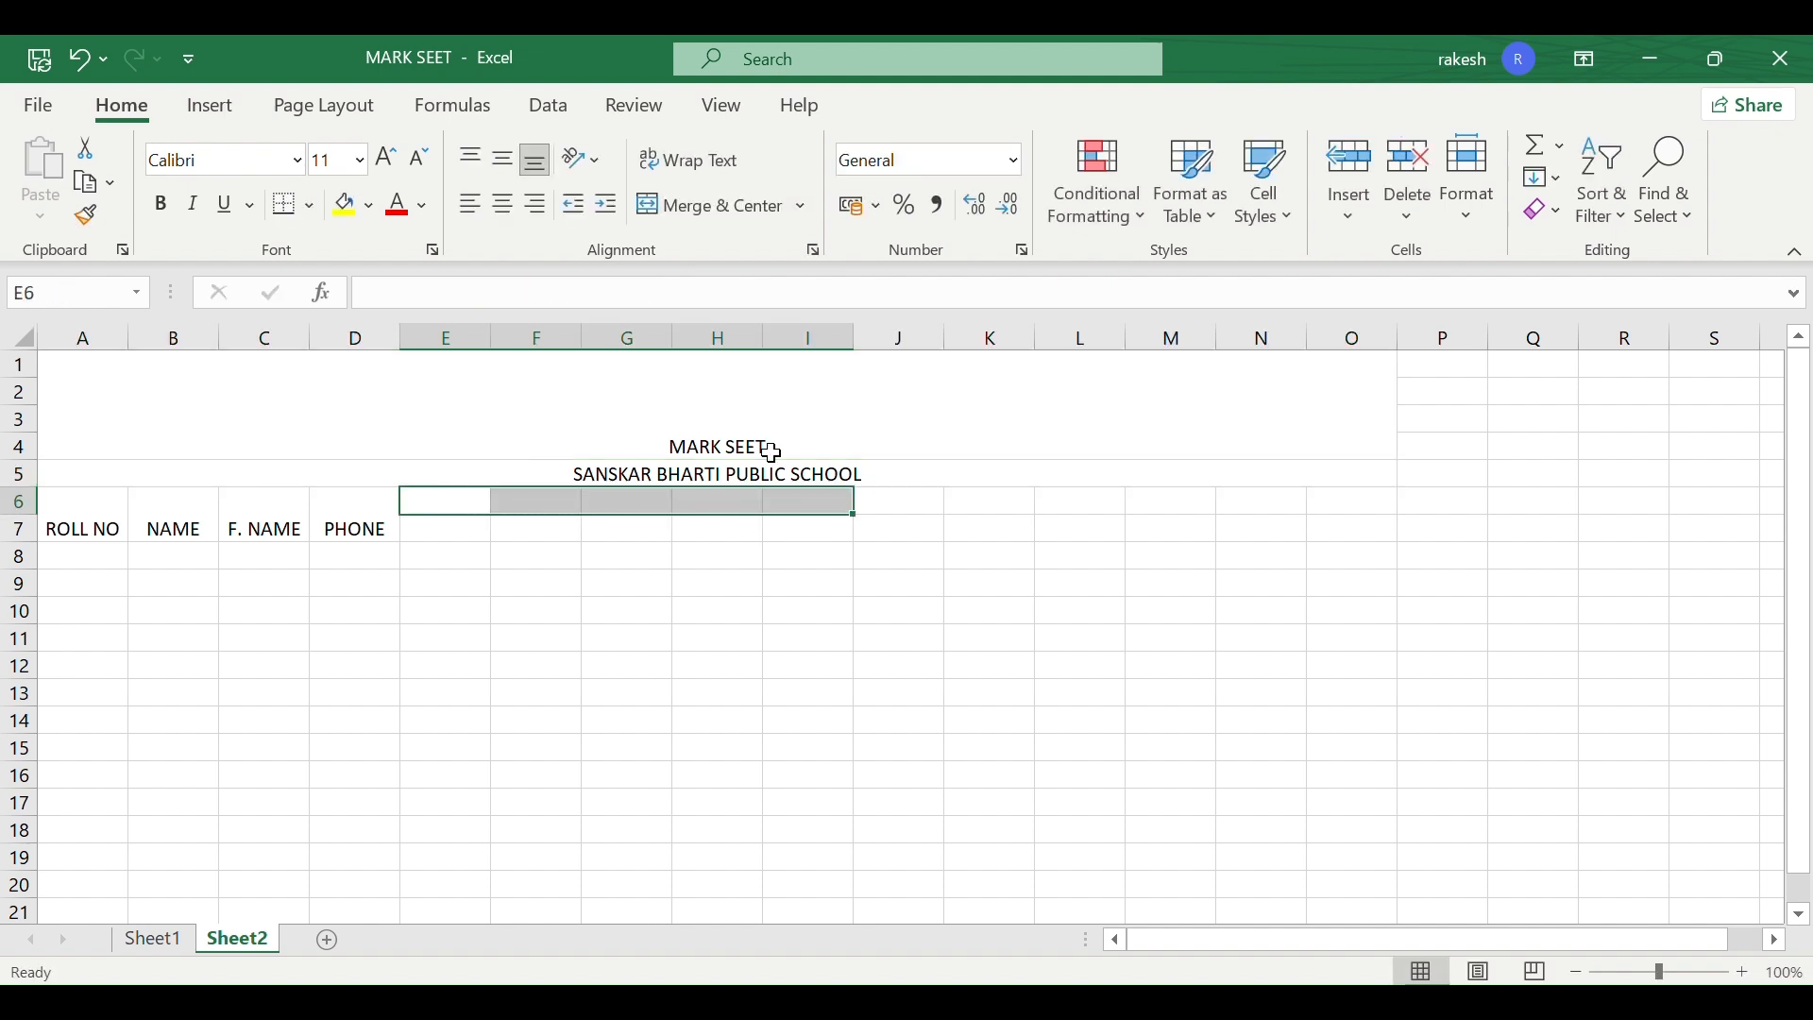
{"action": "left_click", "coordinate": [707, 213]}
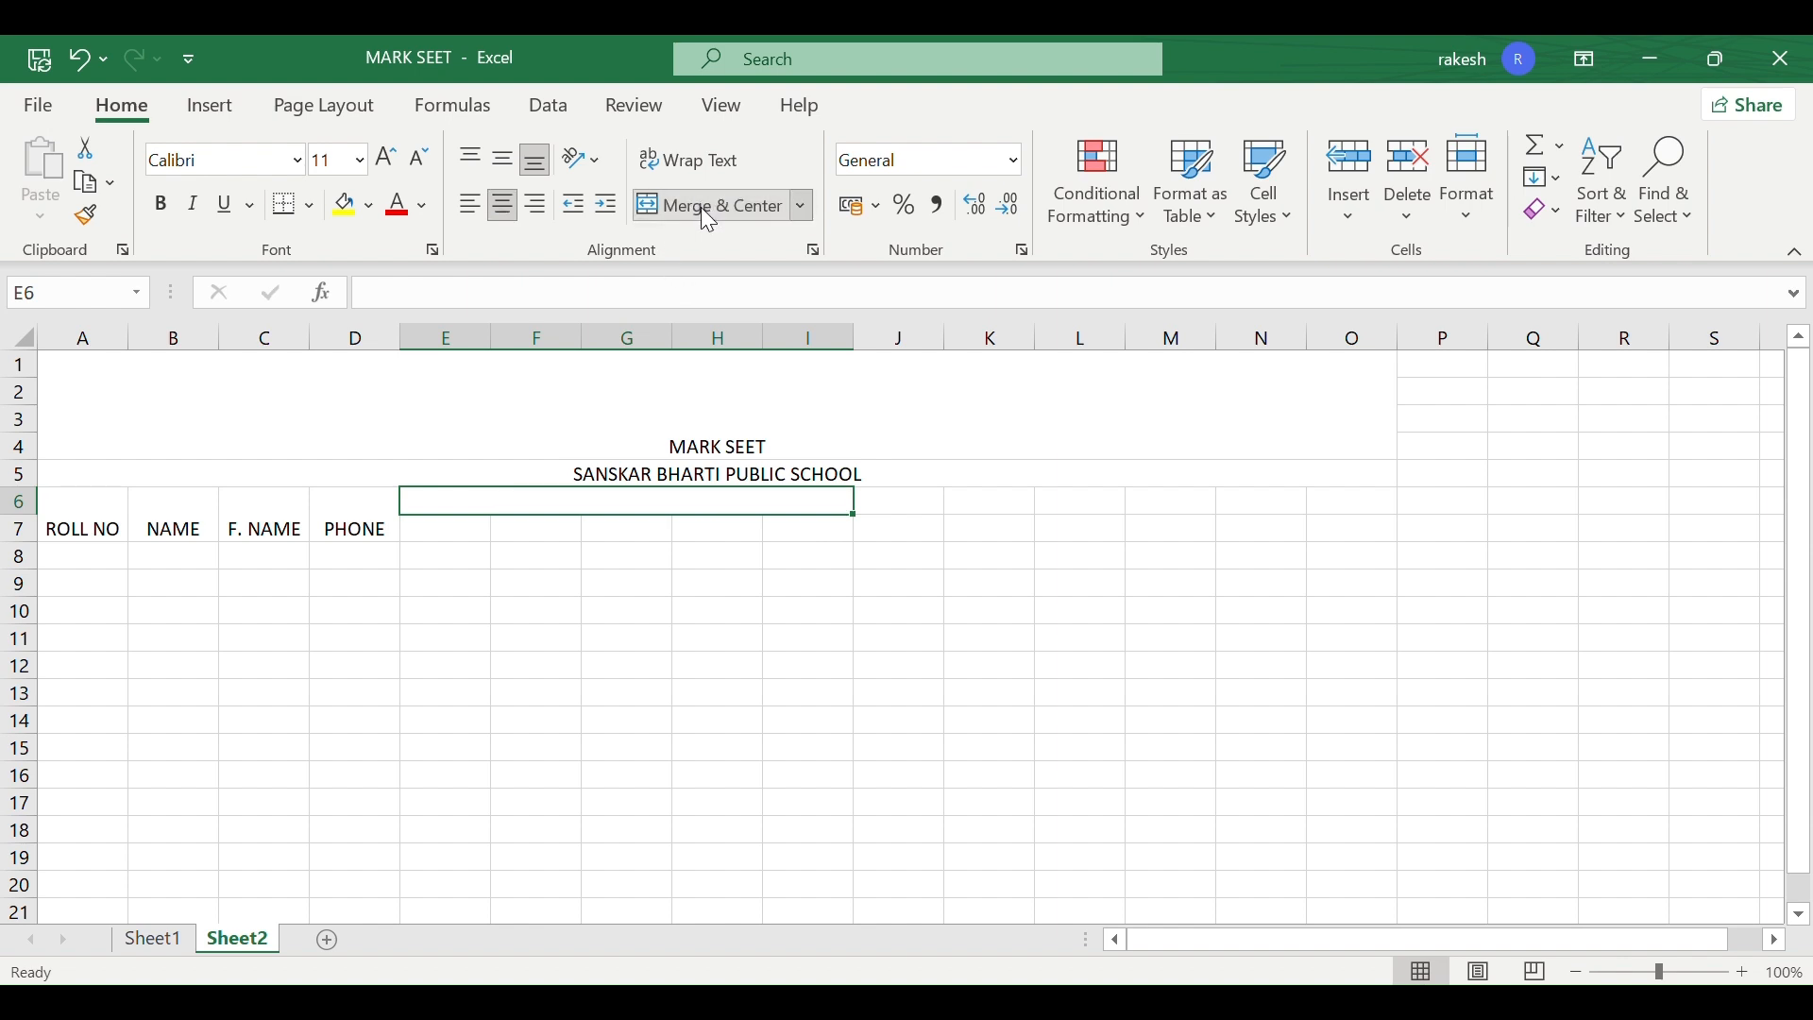
{"action": "double_click", "coordinate": [545, 506]}
{"action": "type", "text": "SUBJE"}
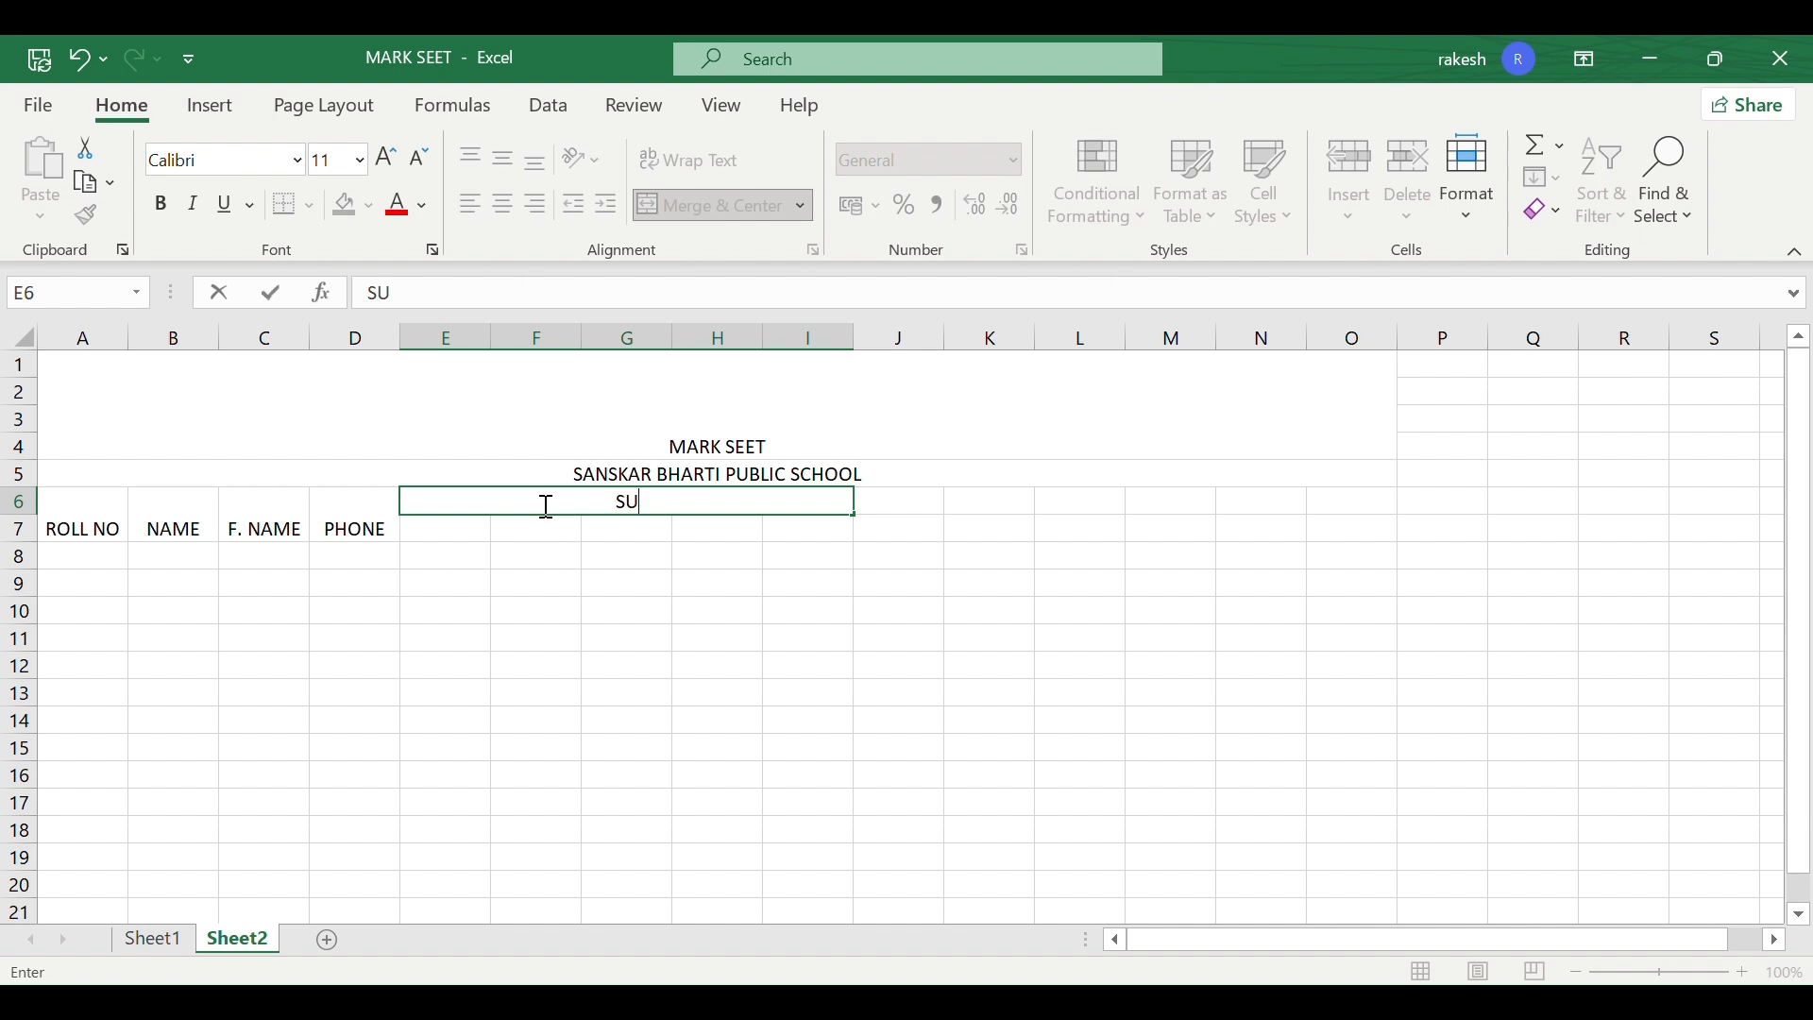
{"action": "type", "text": "T"}
{"action": "left_click", "coordinate": [538, 539]}
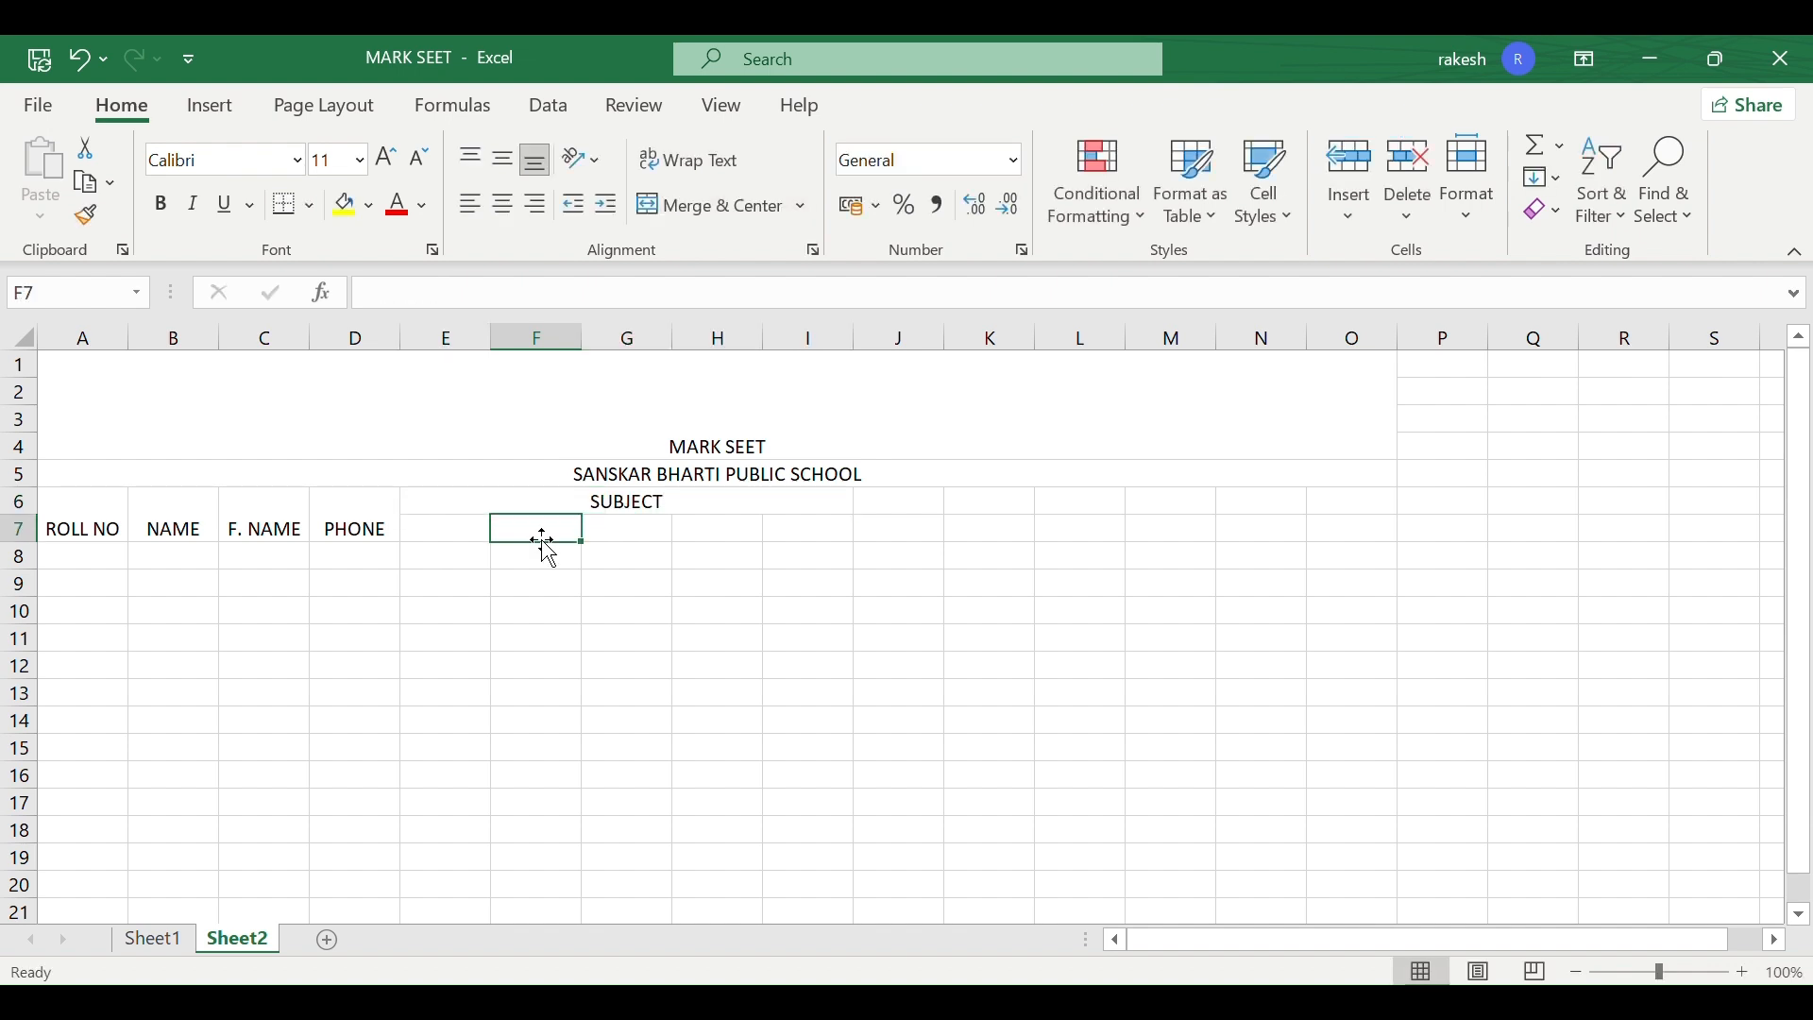
- Enter the subject headings MATH, SCIENCE, ENGLISH, SST and HINDI in cells E7 to I7
{"action": "left_click", "coordinate": [453, 534]}
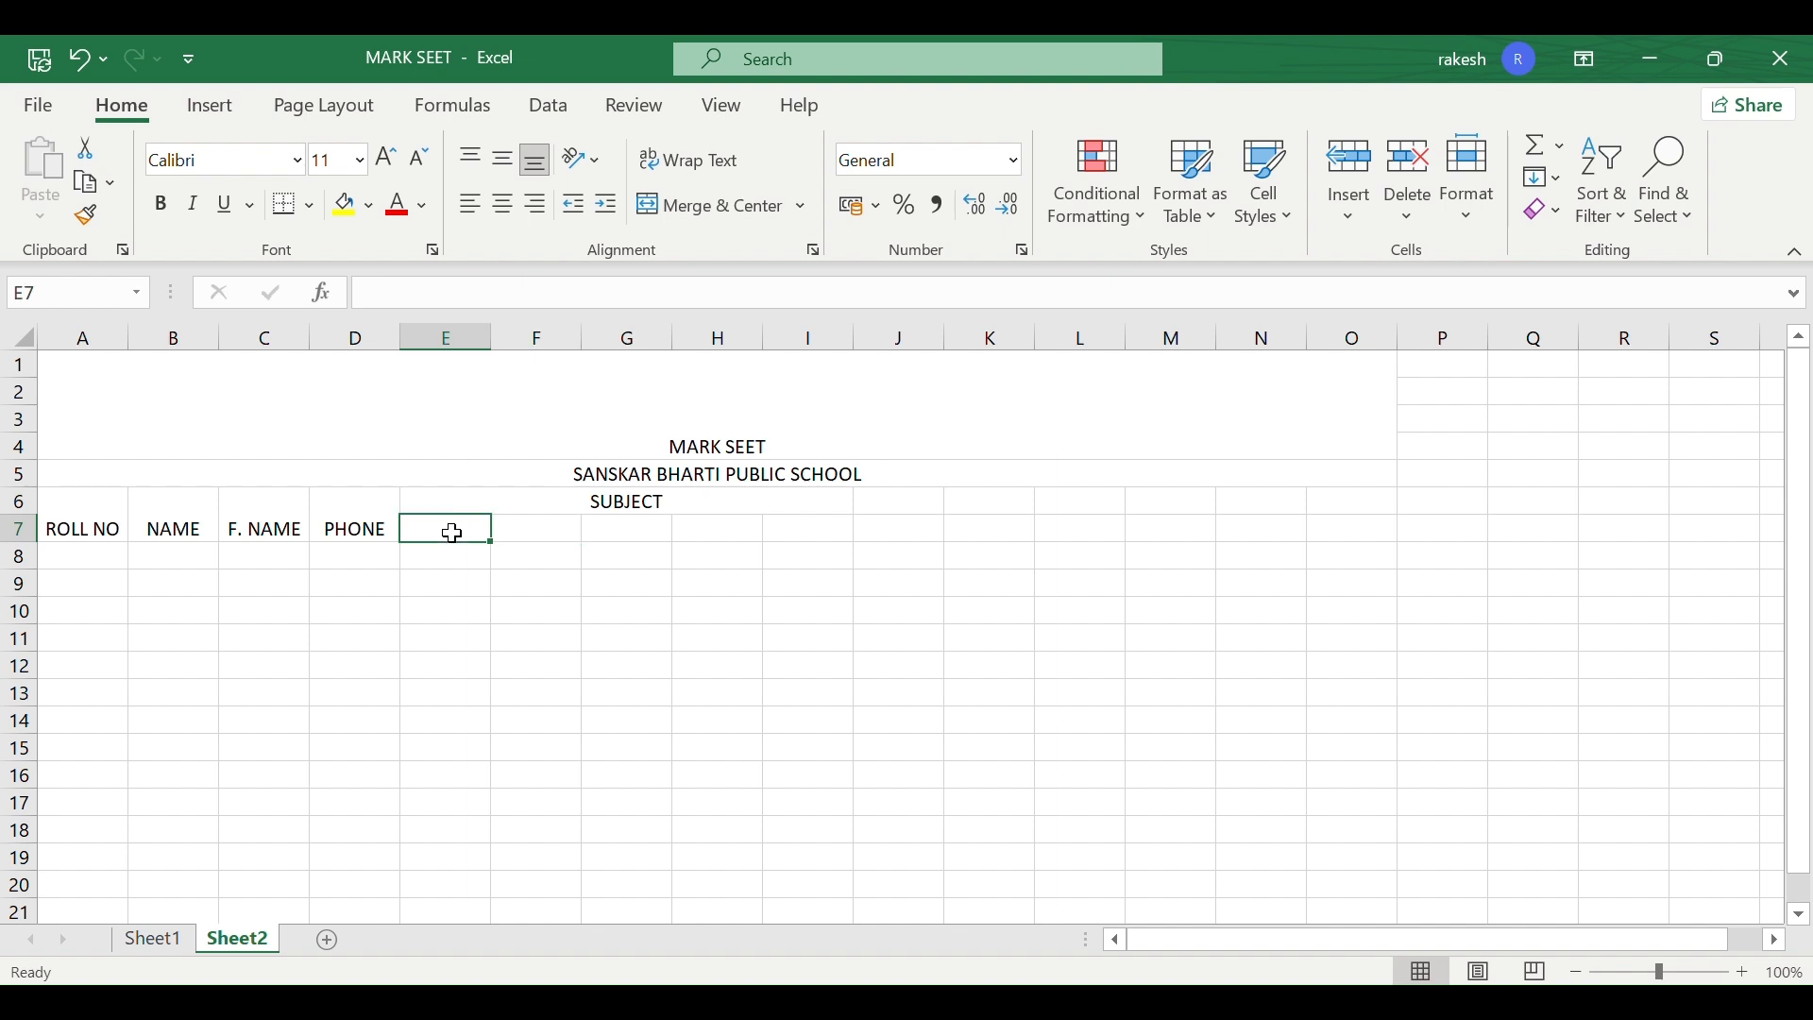
{"action": "double_click", "coordinate": [453, 534]}
{"action": "type", "text": "MATH"}
{"action": "key", "text": "Tab"}
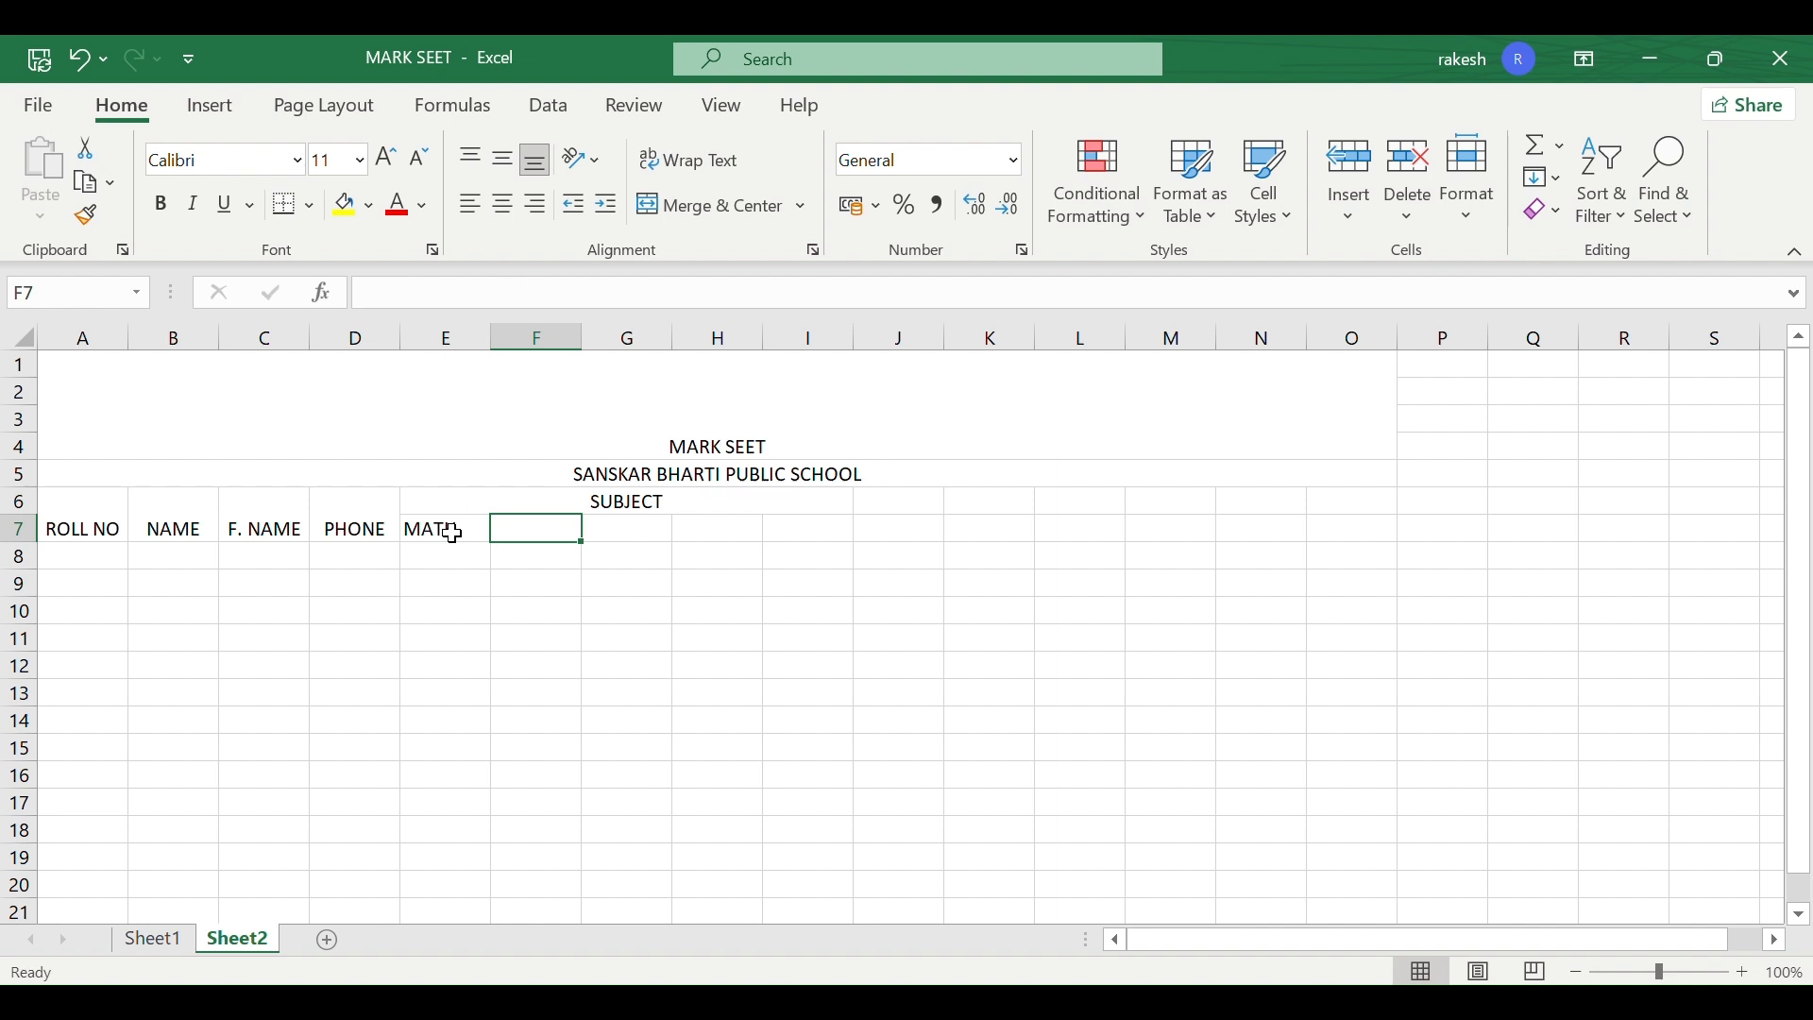
{"action": "type", "text": "SCIE"}
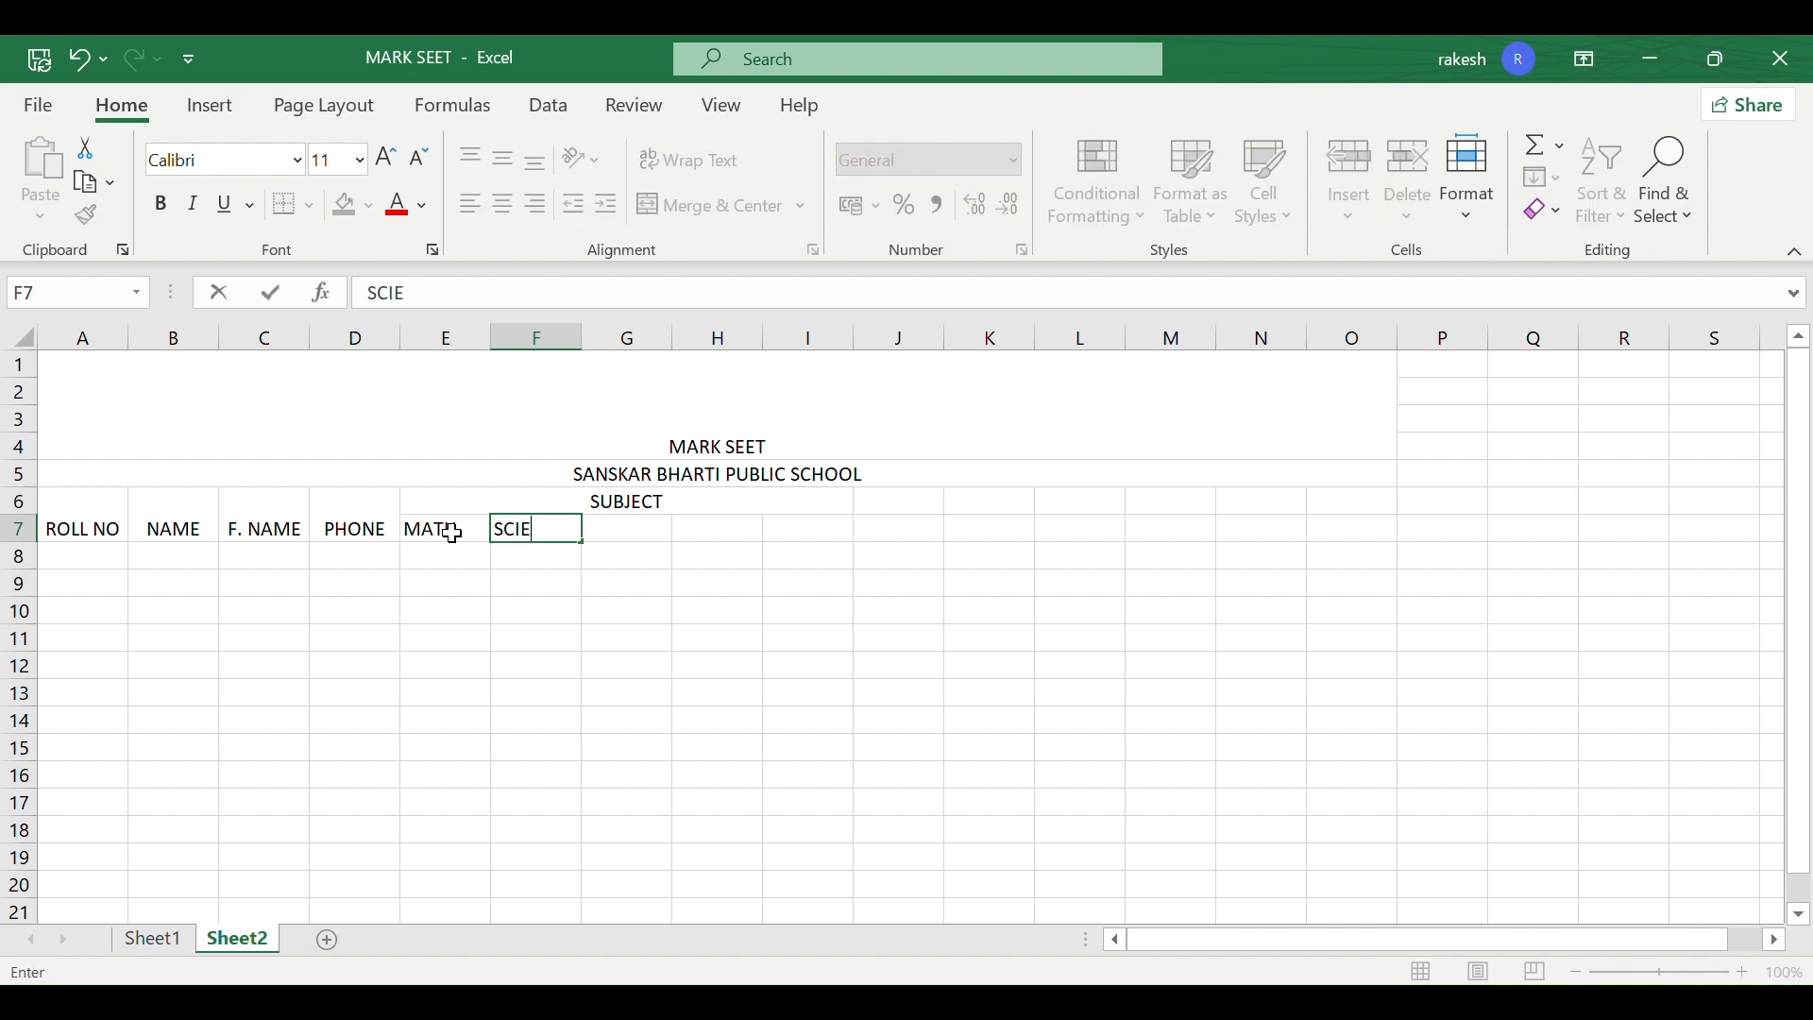
{"action": "type", "text": "NCE"}
{"action": "key", "text": "Tab"}
{"action": "type", "text": "ENGK"}
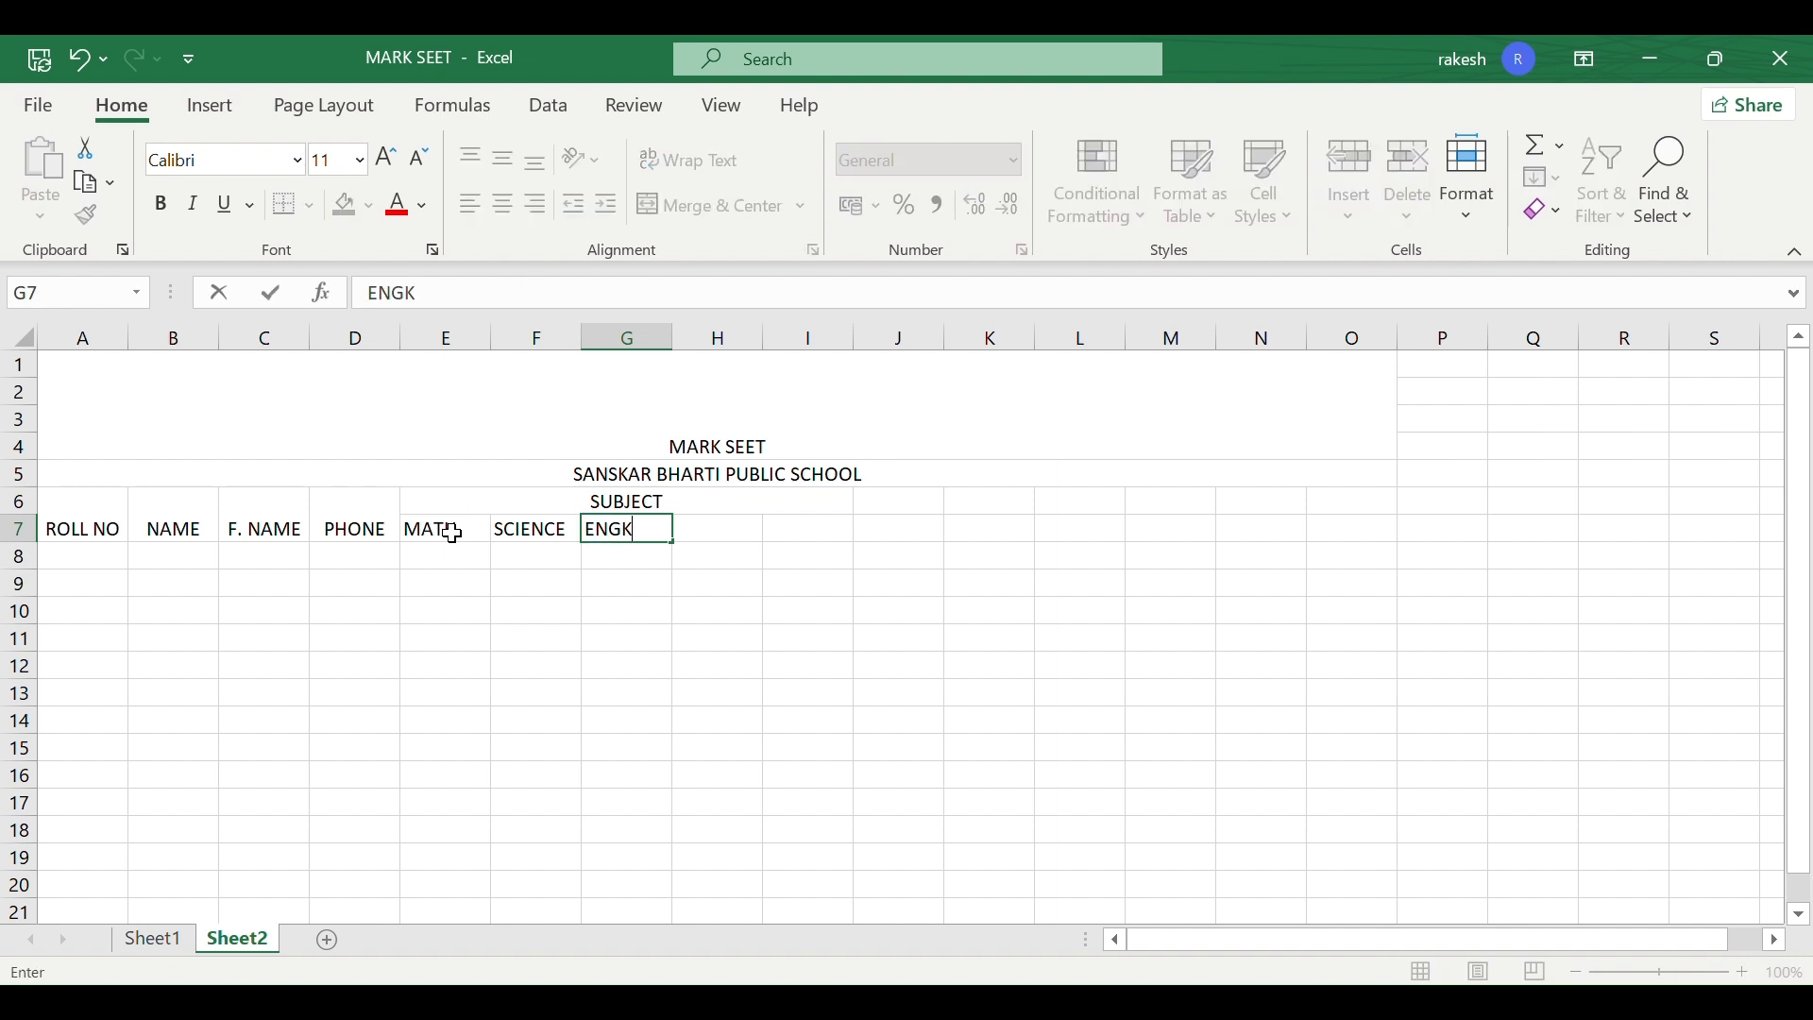
{"action": "key", "text": "BackSpace"}
{"action": "type", "text": "LISH"}
{"action": "key", "text": "Tab"}
{"action": "type", "text": "SST"}
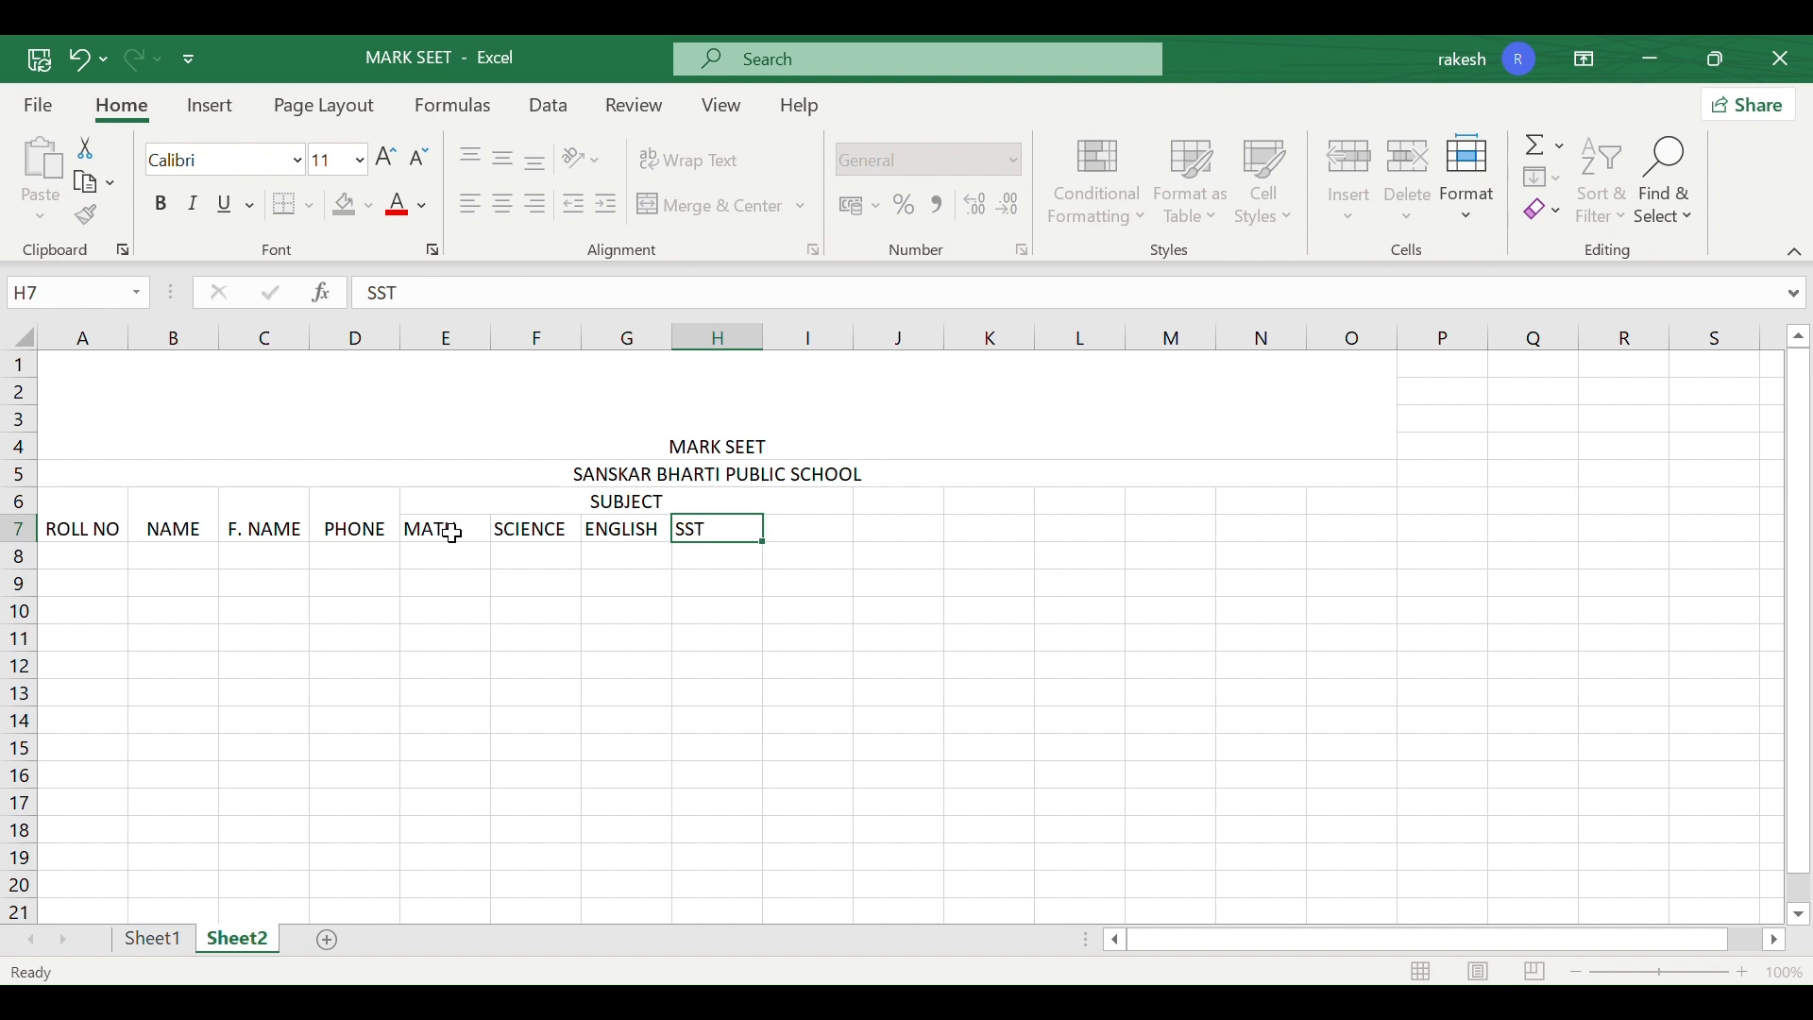
{"action": "key", "text": "Tab"}
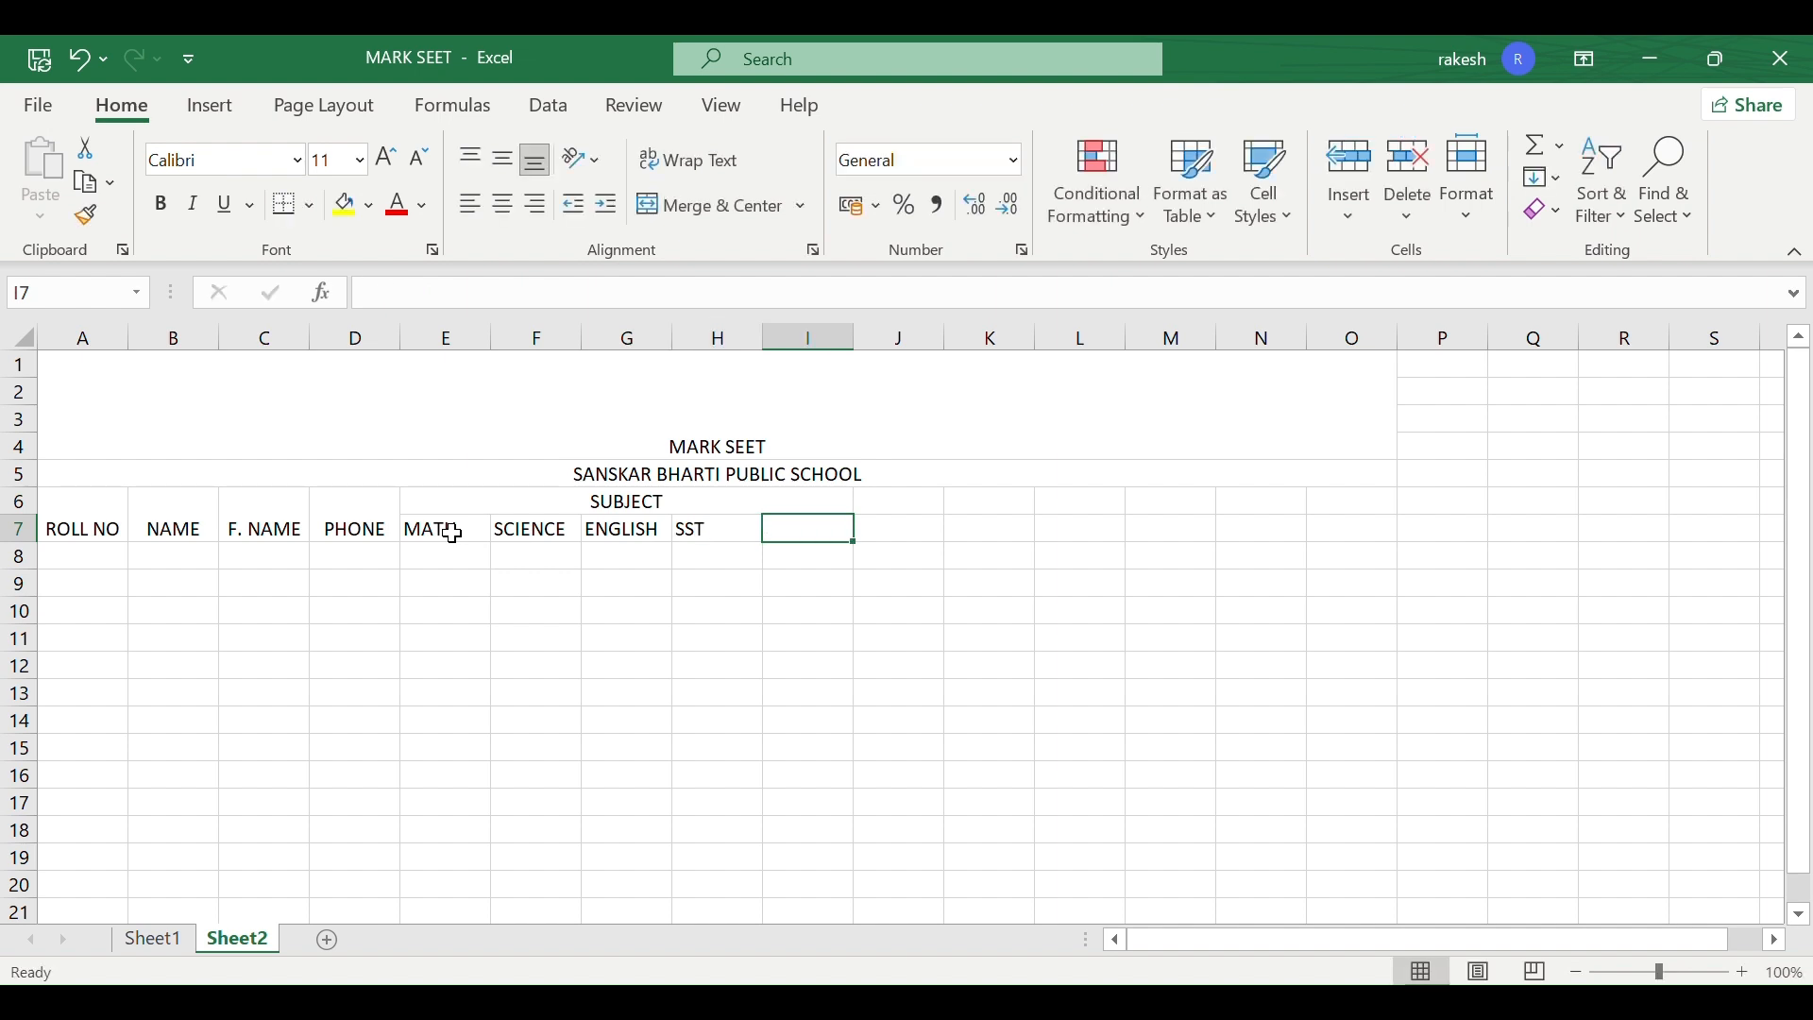
{"action": "type", "text": "HINDI"}
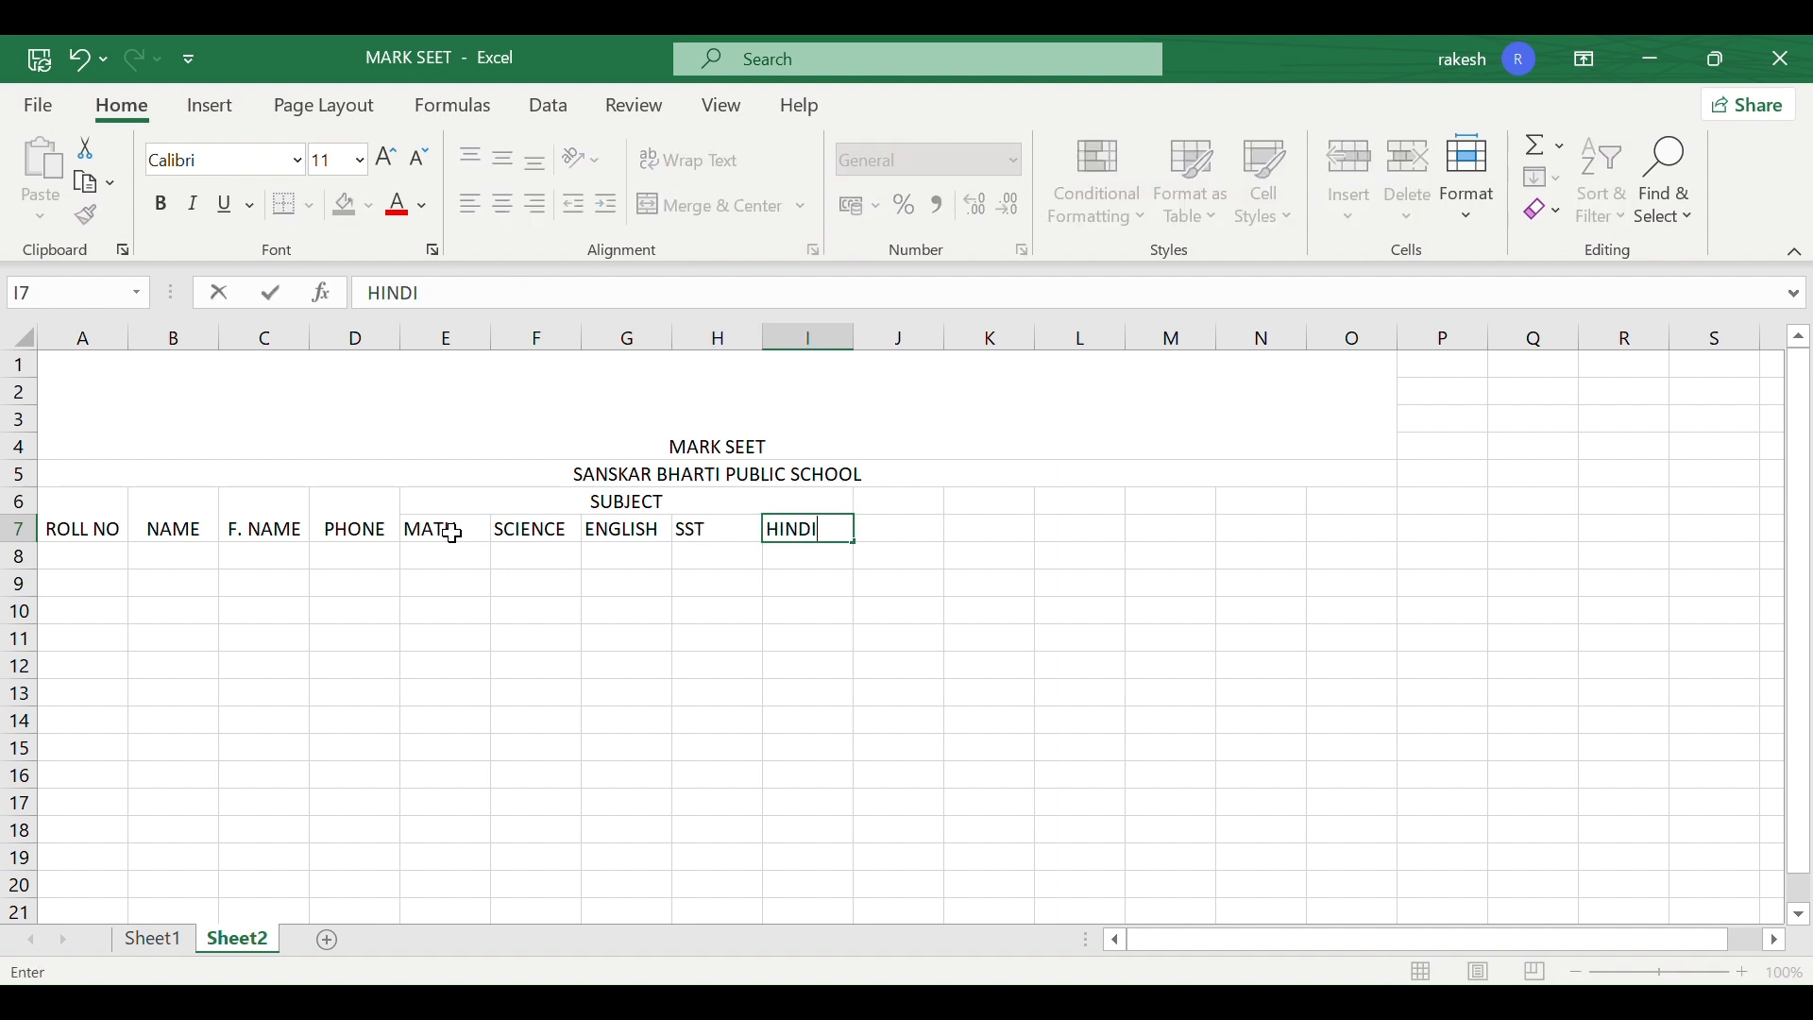
{"action": "left_click", "coordinate": [825, 552]}
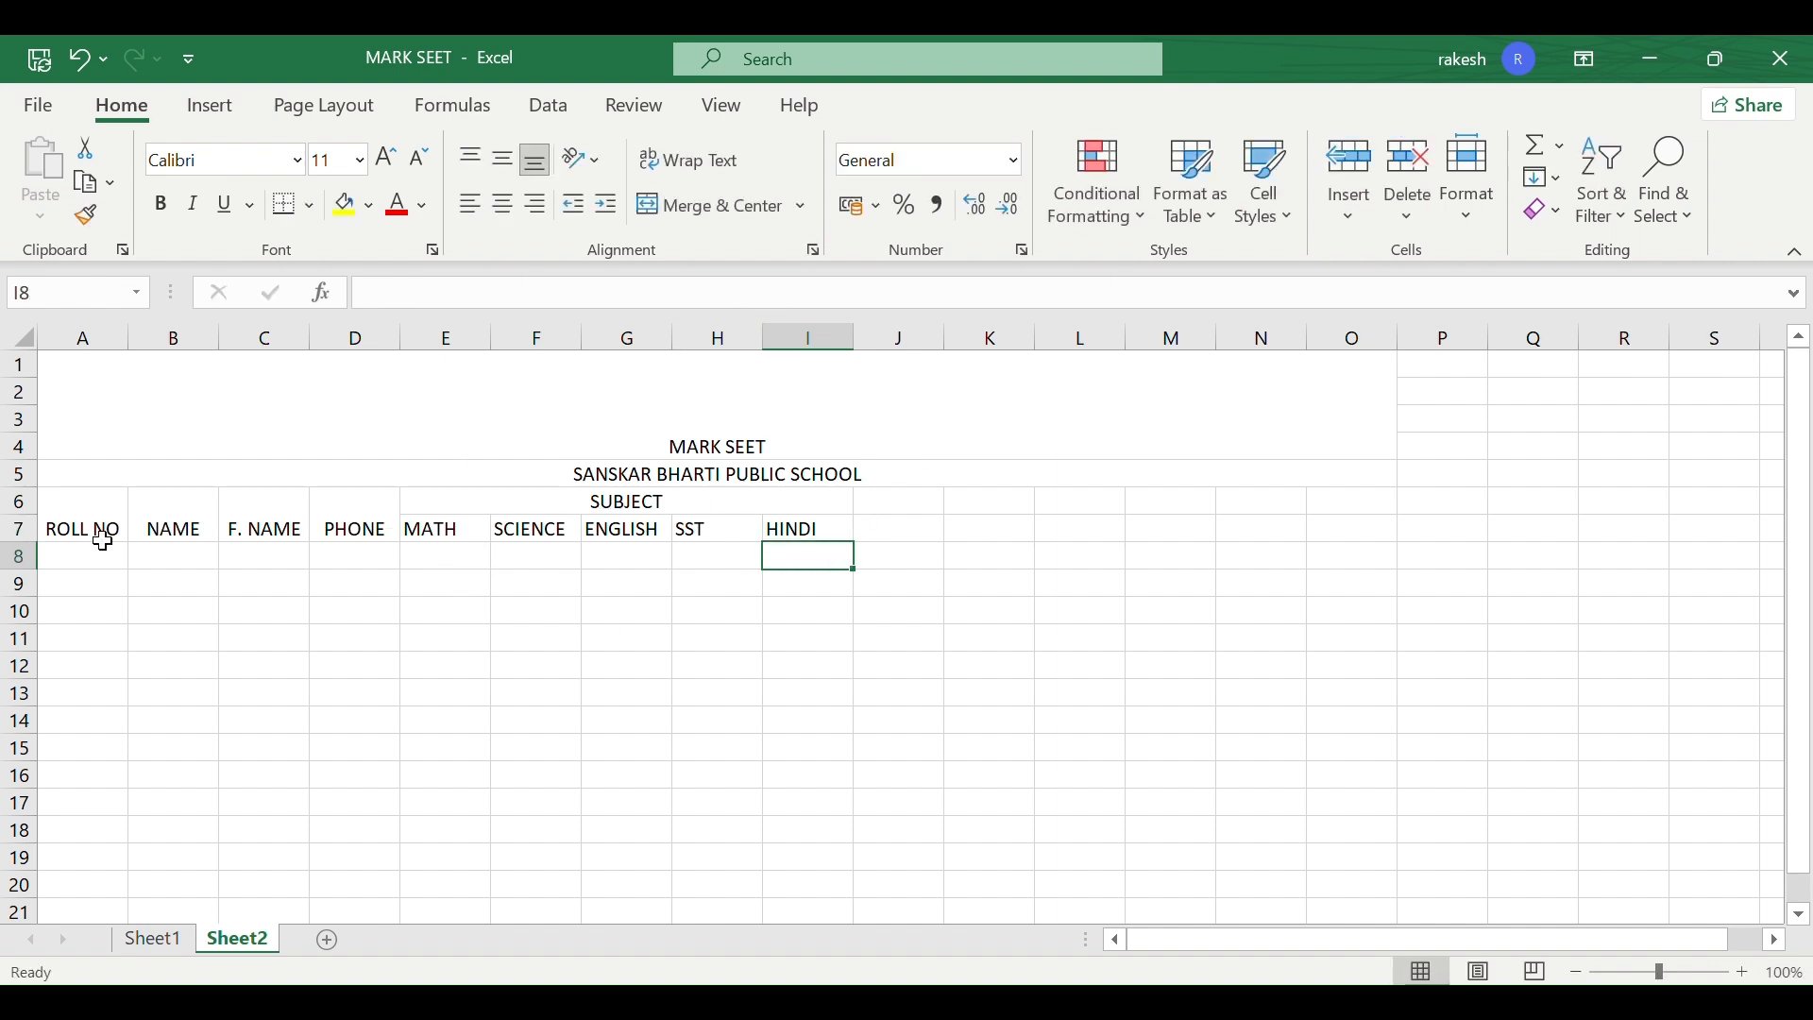
- Enter the result headings TOTAL, PER, GRADE and PASS/FAIL in cells J7 to M7
{"action": "left_click", "coordinate": [53, 529]}
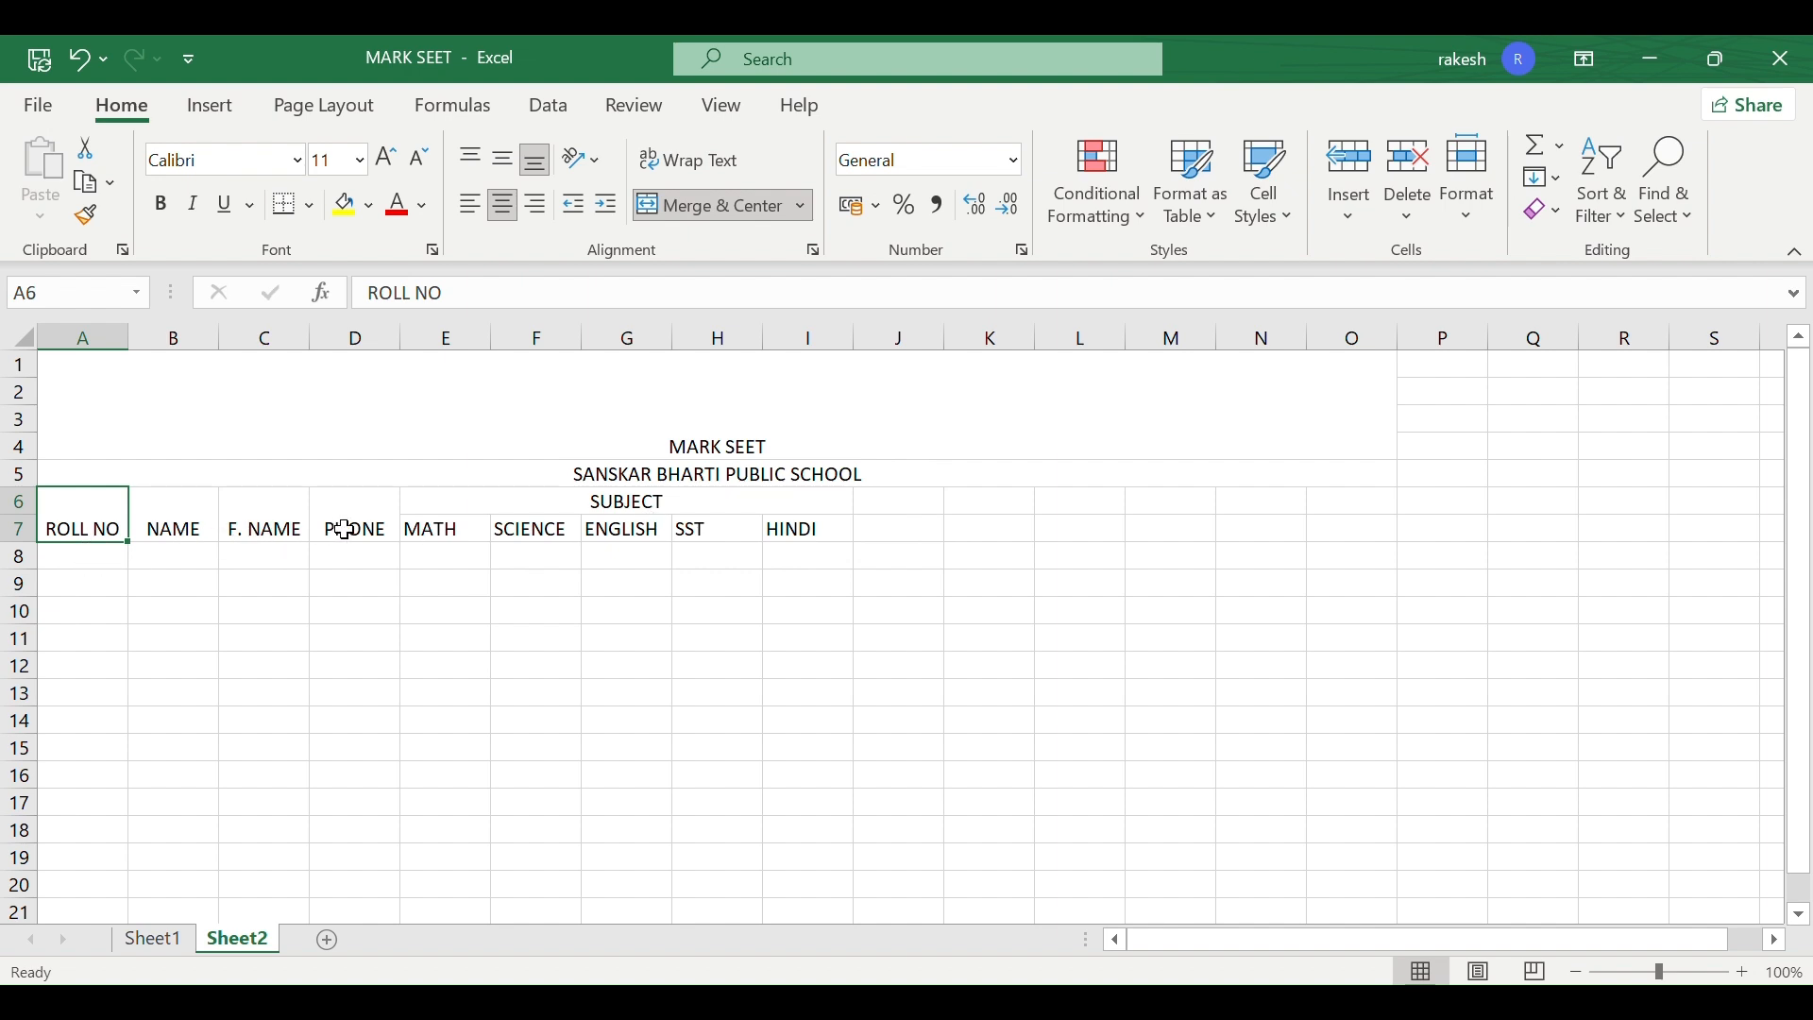
{"action": "left_click", "coordinate": [881, 530]}
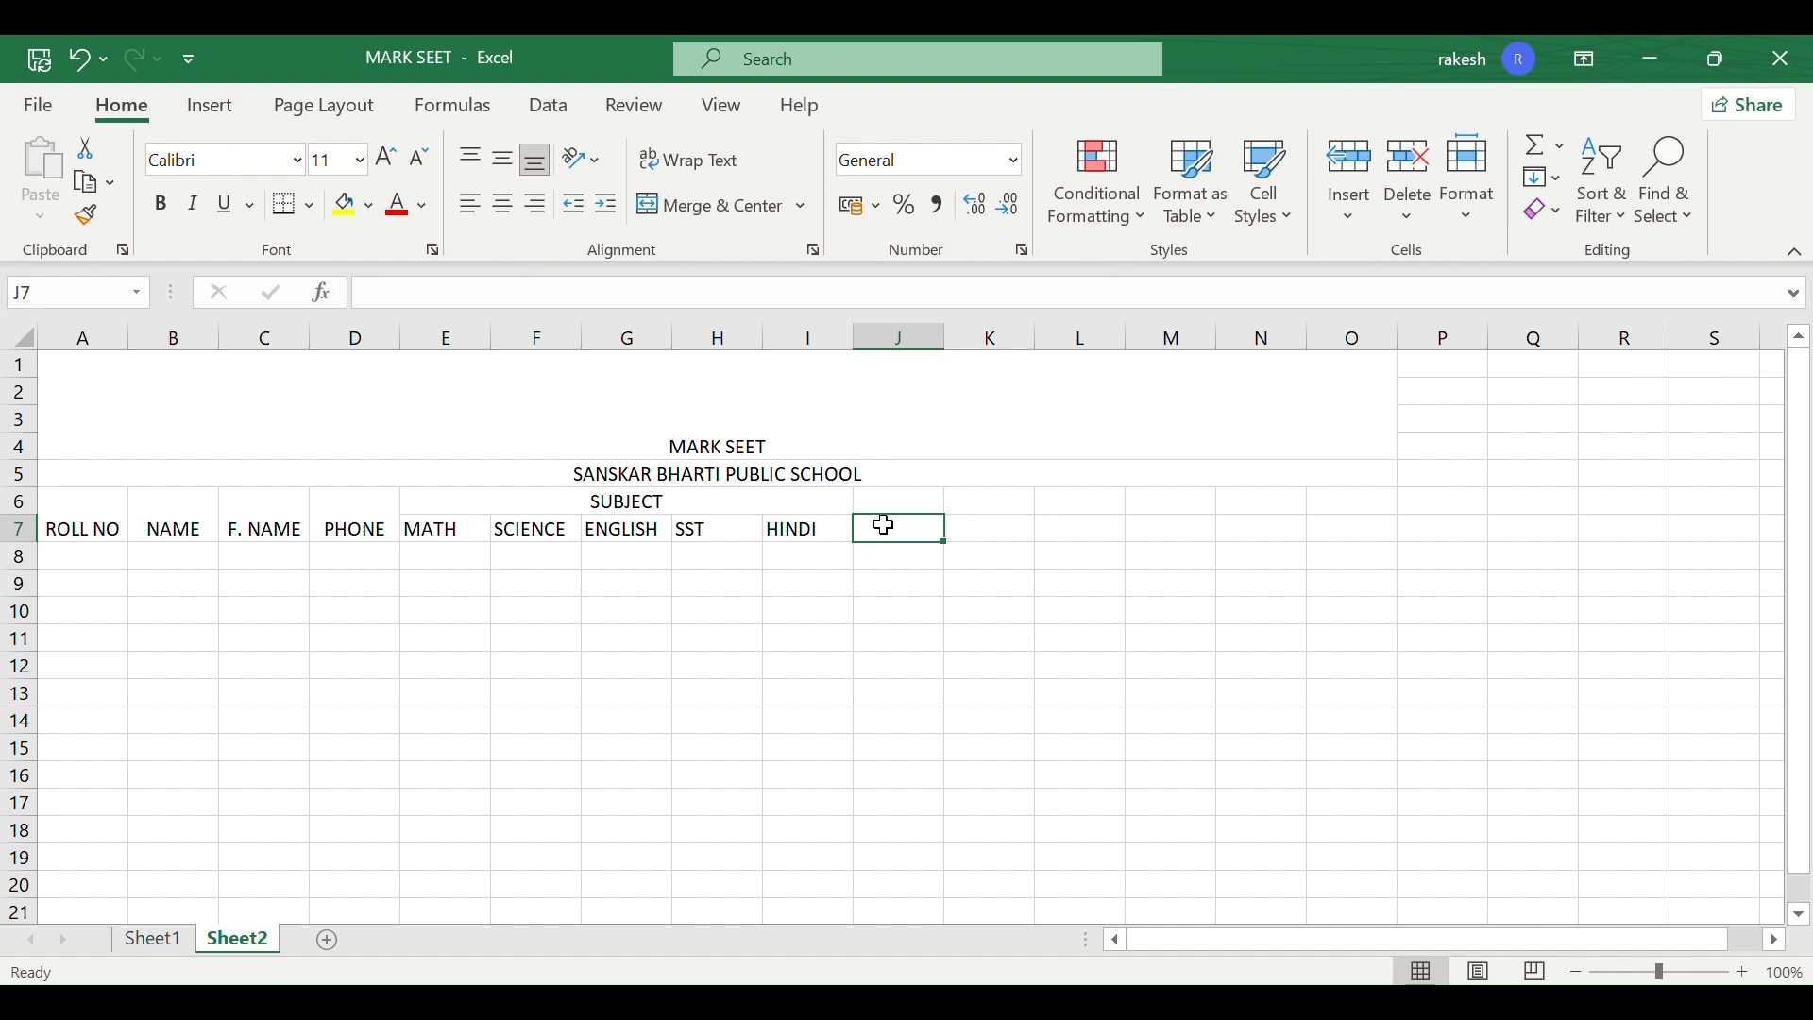
{"action": "left_click", "coordinate": [893, 502]}
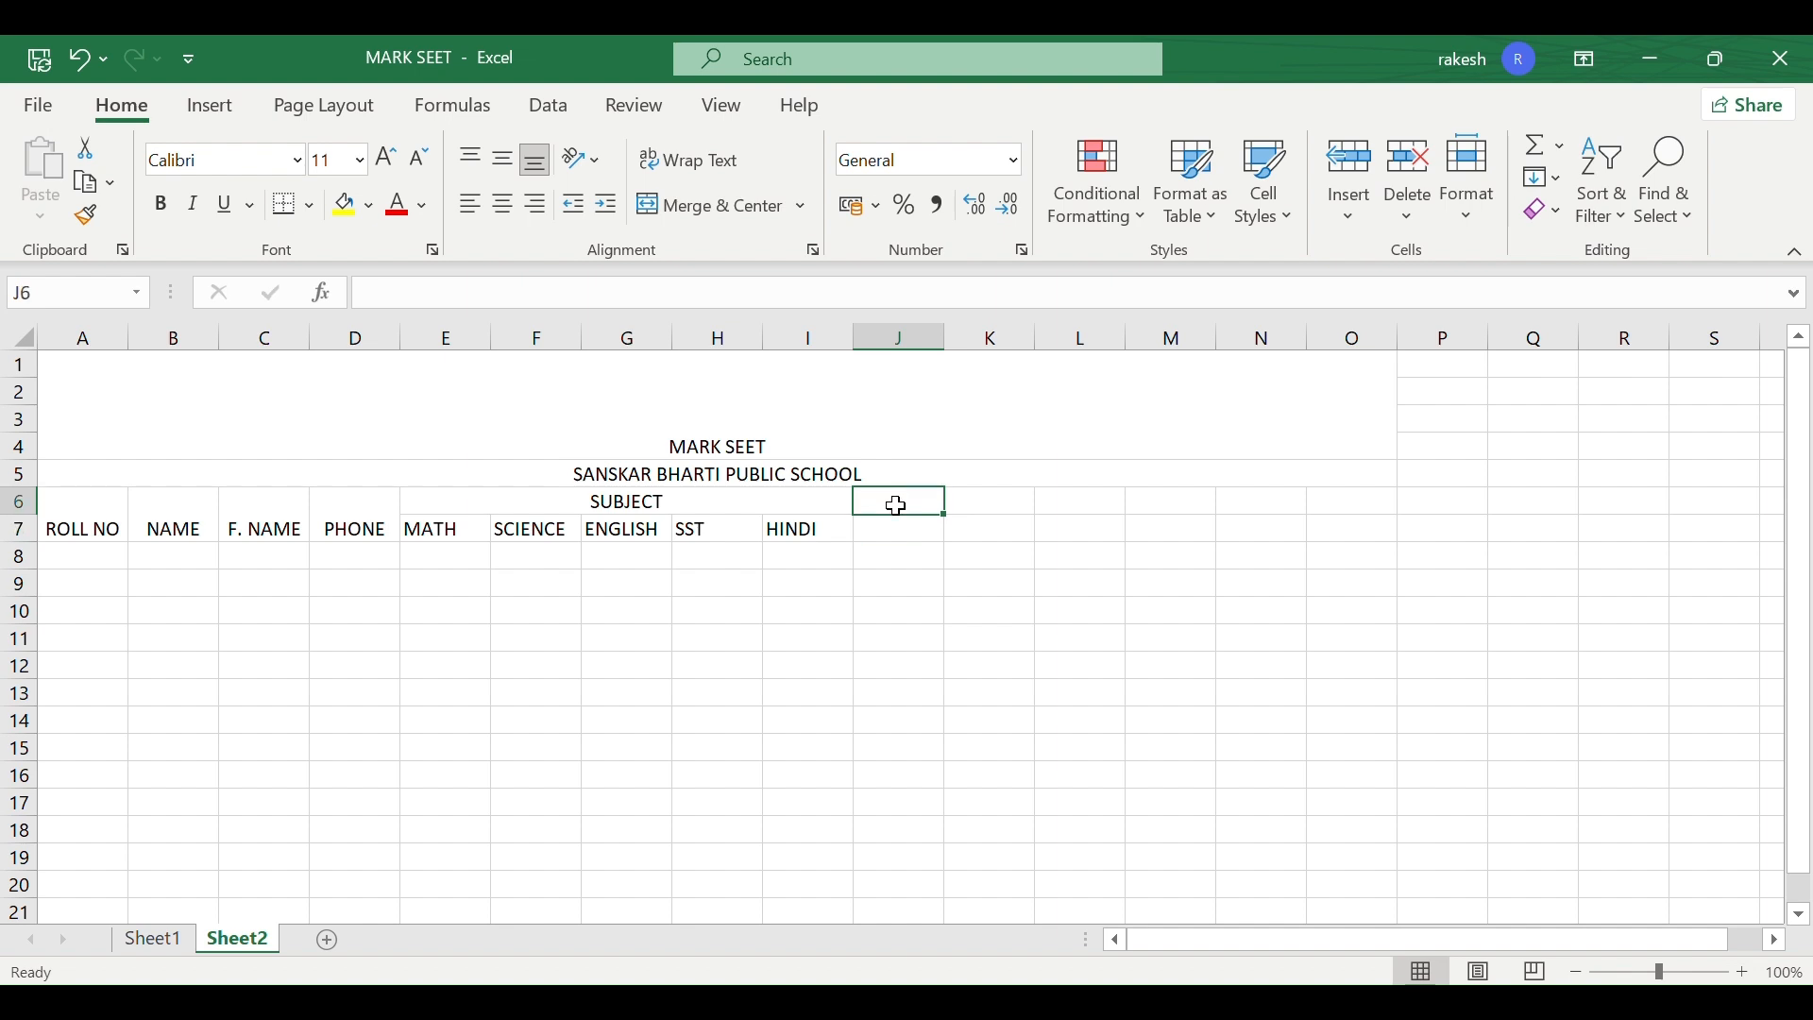
{"action": "left_click", "coordinate": [881, 536]}
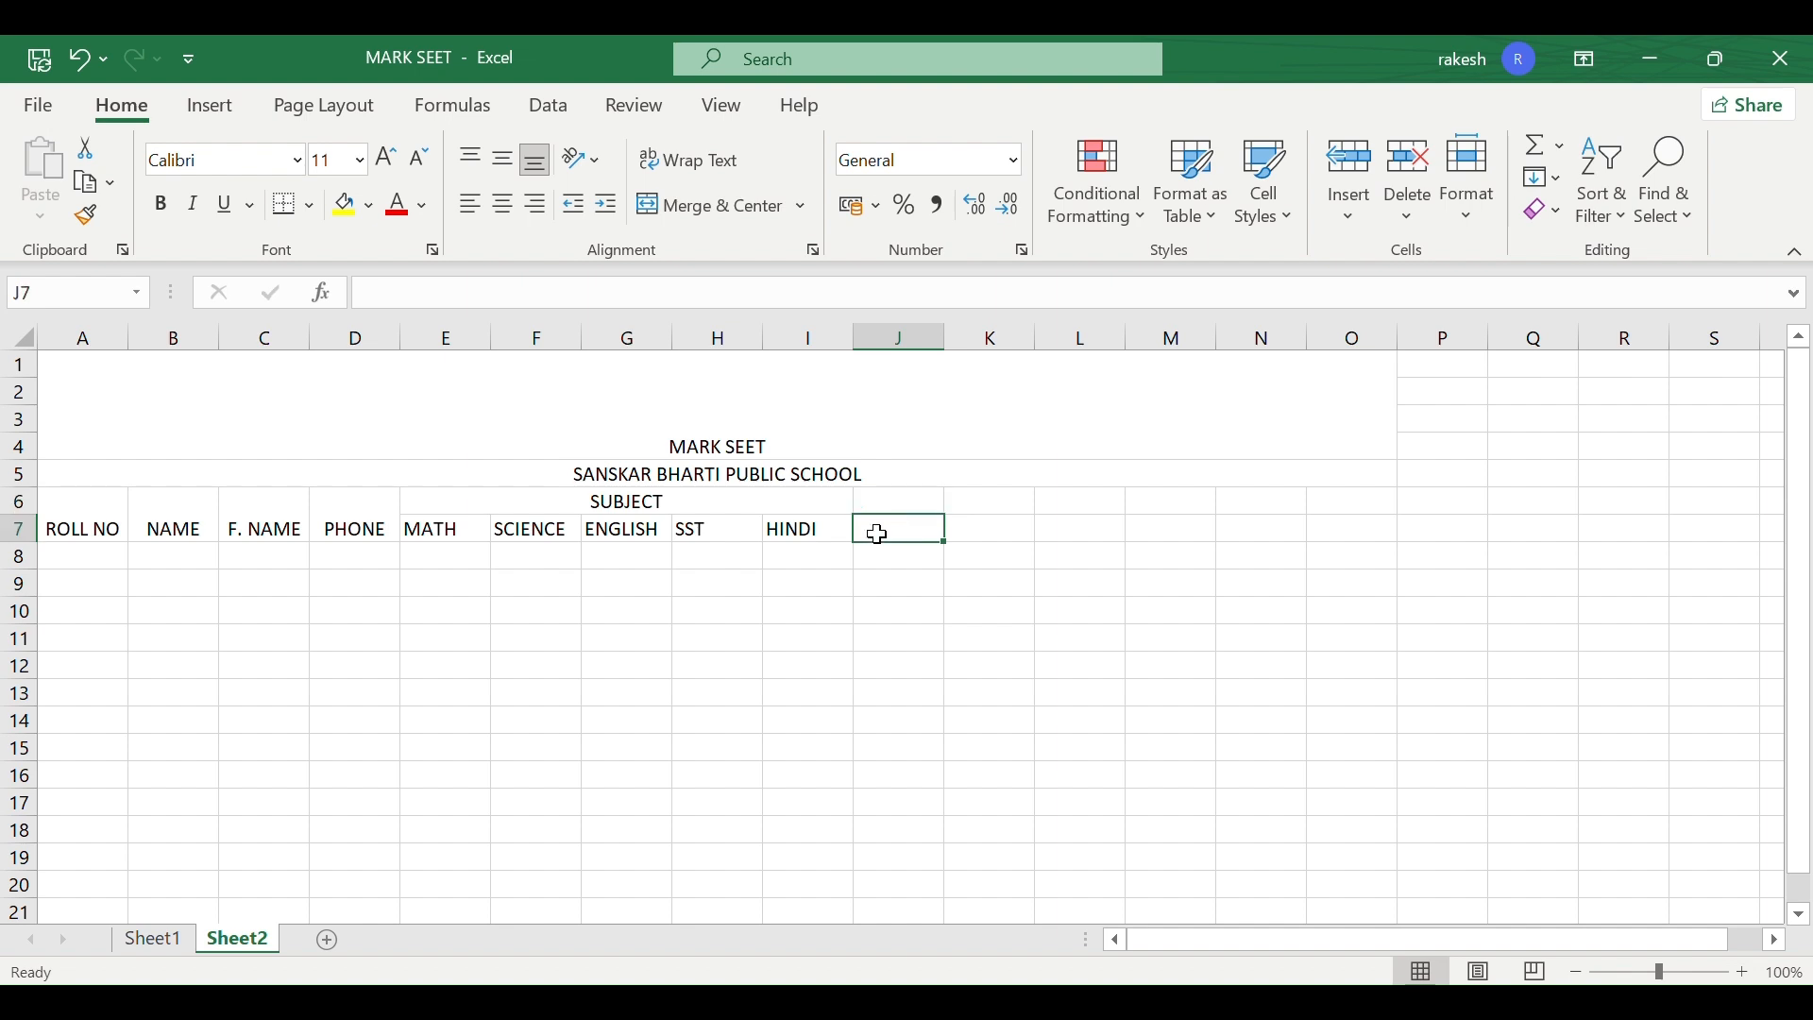
{"action": "type", "text": "TO"}
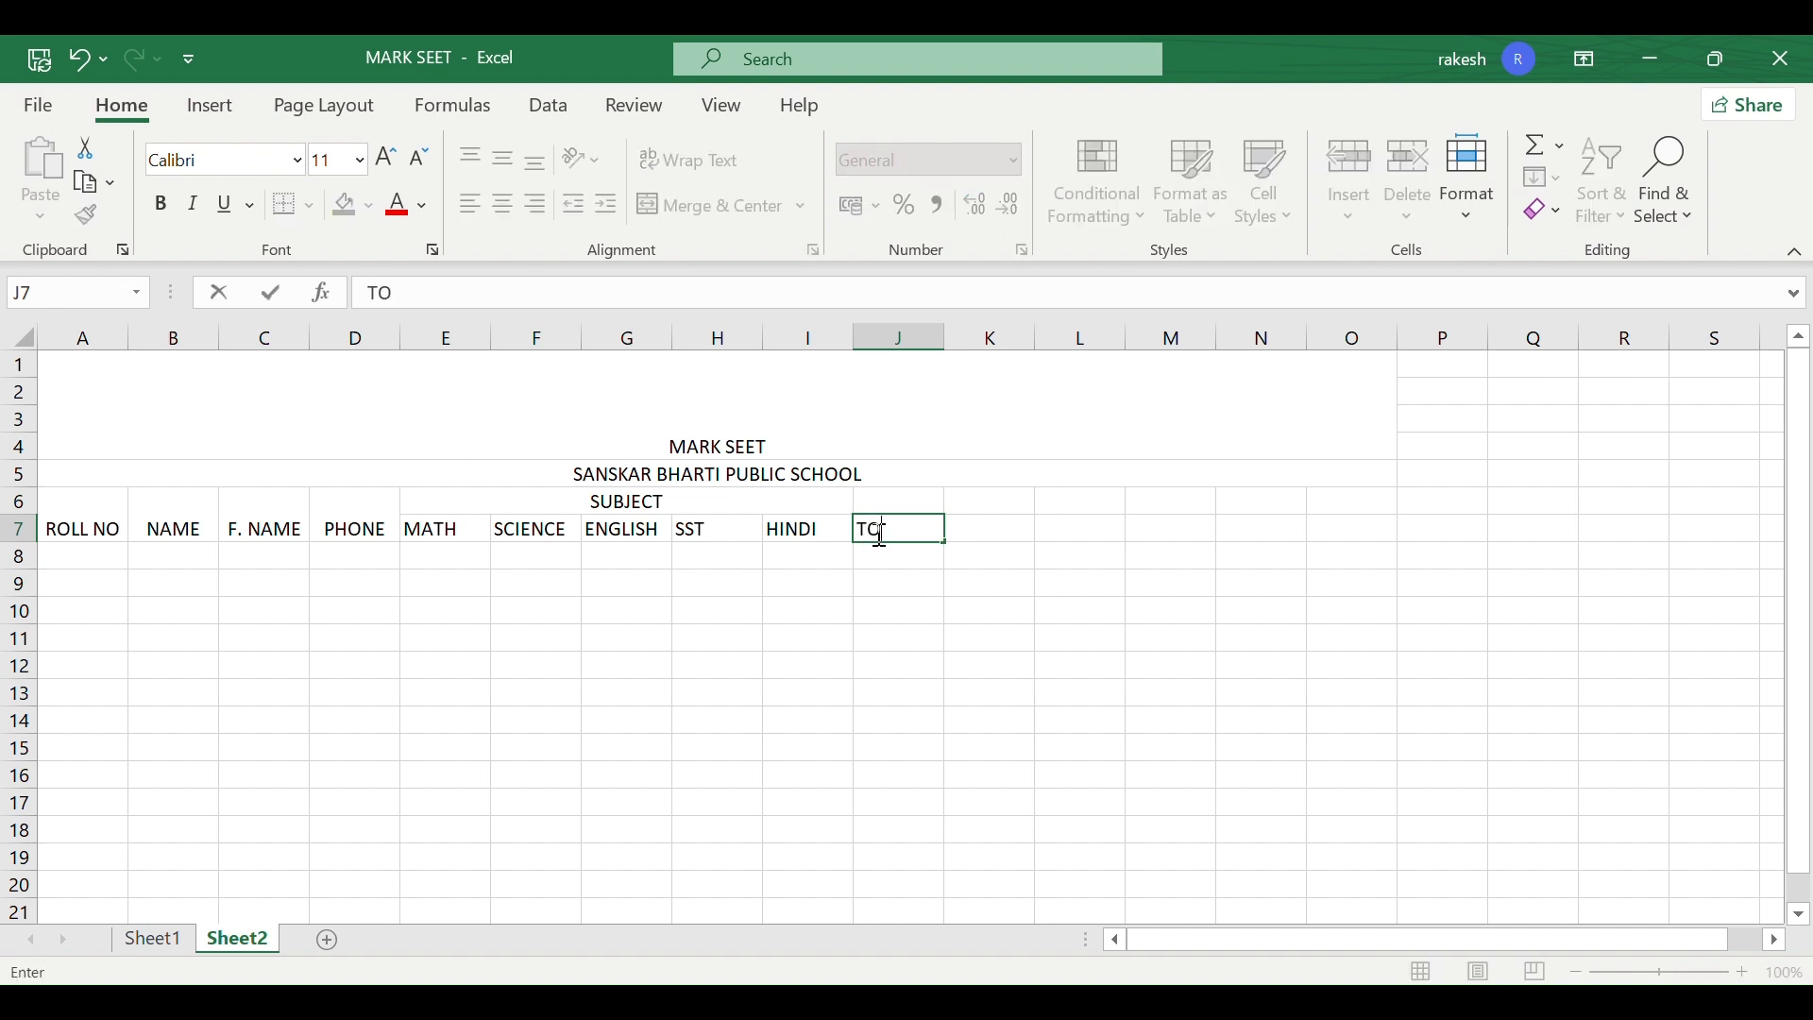
{"action": "type", "text": "TAL"}
{"action": "key", "text": "Tab"}
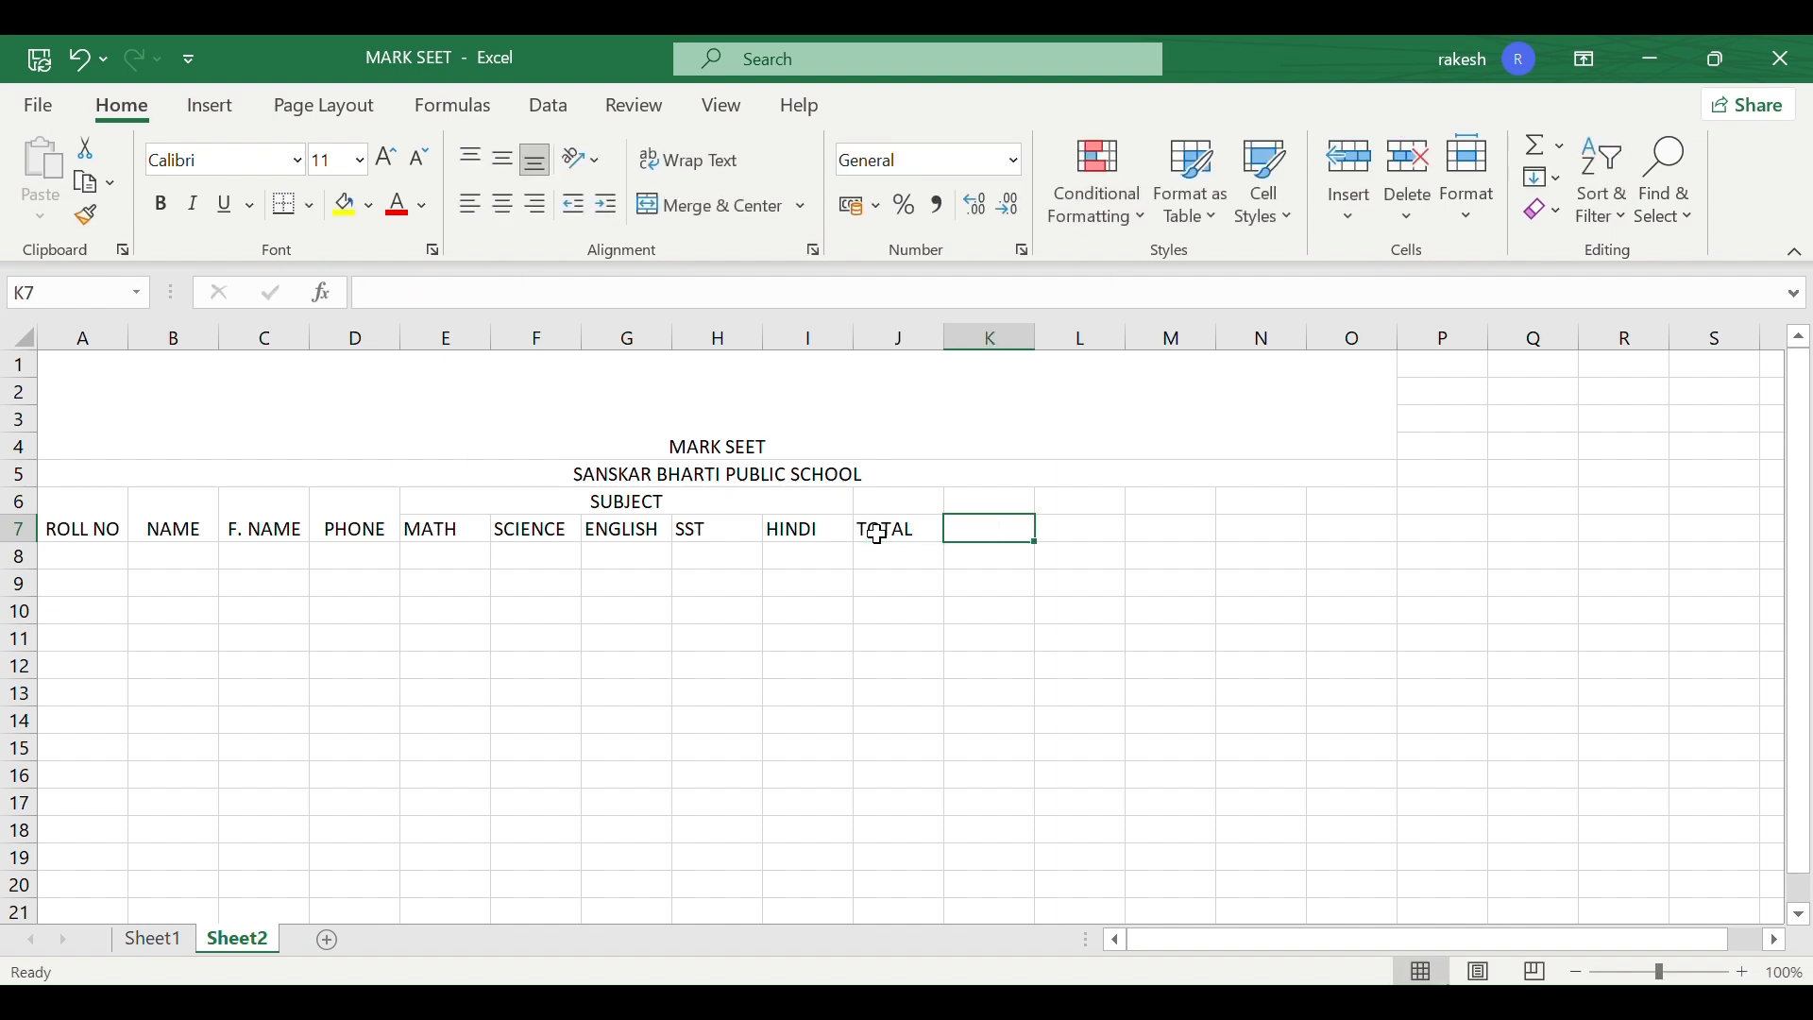
{"action": "type", "text": "PER"}
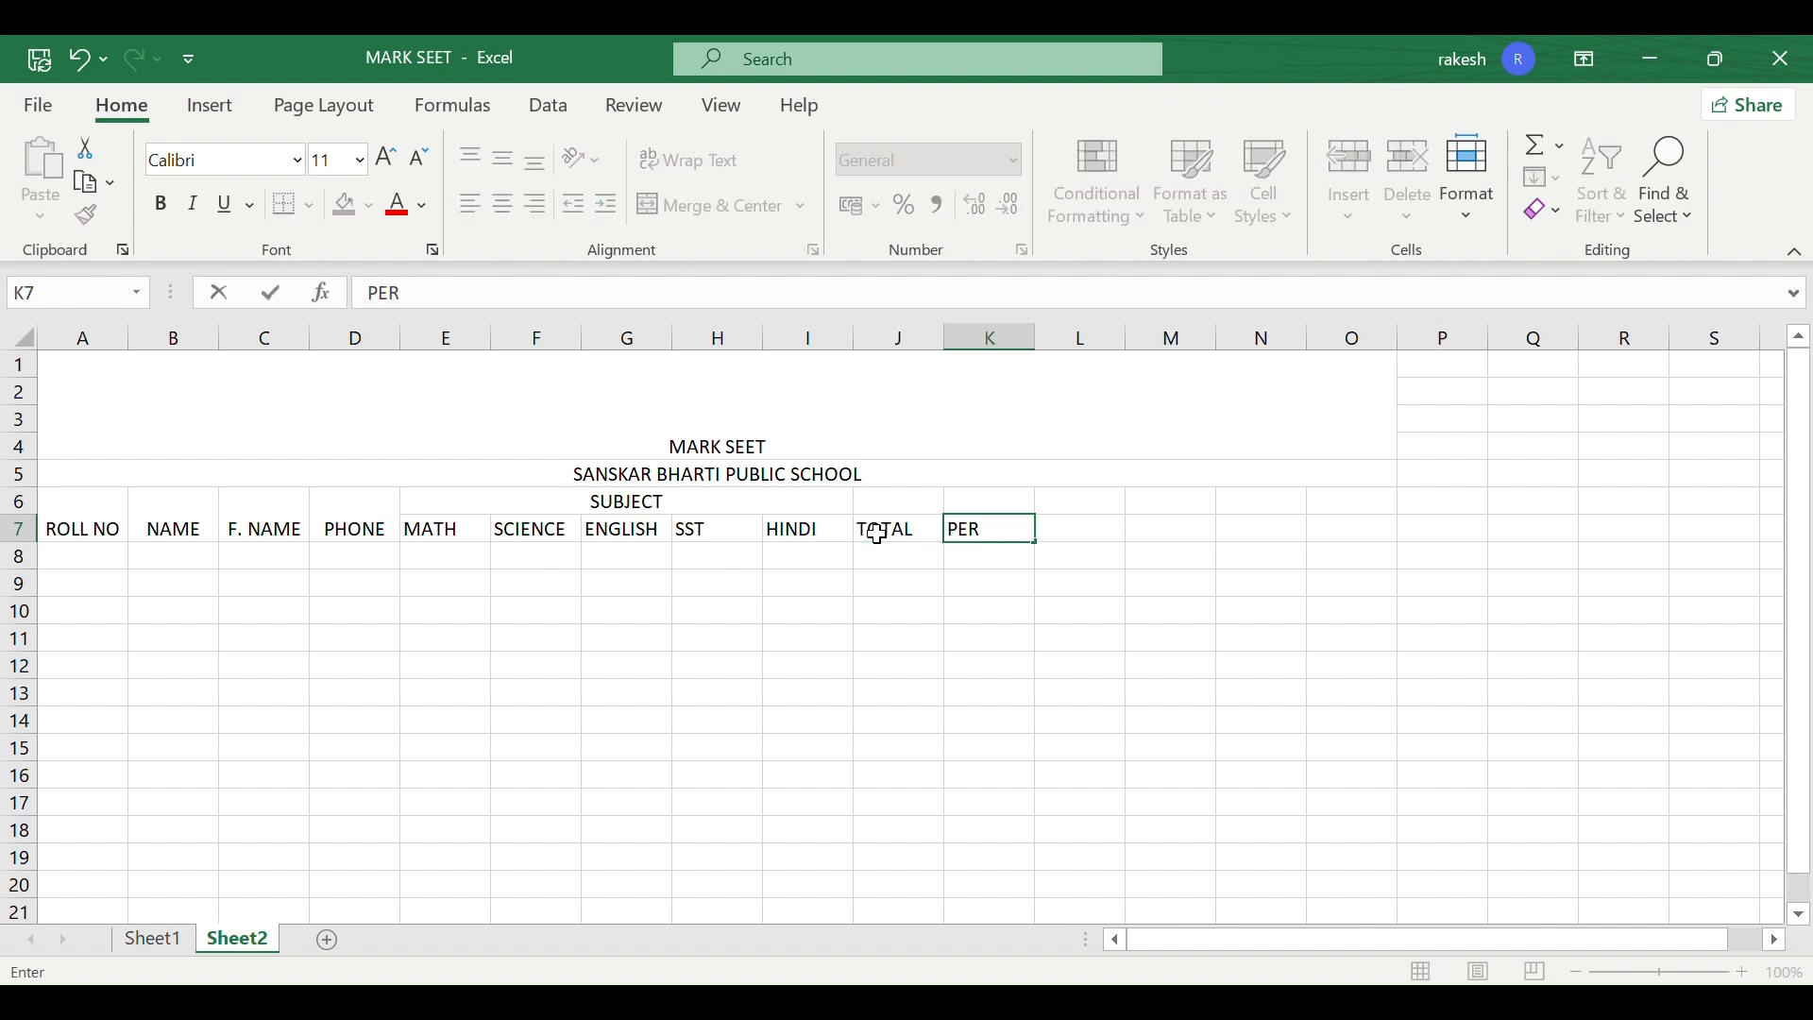
{"action": "key", "text": "Tab"}
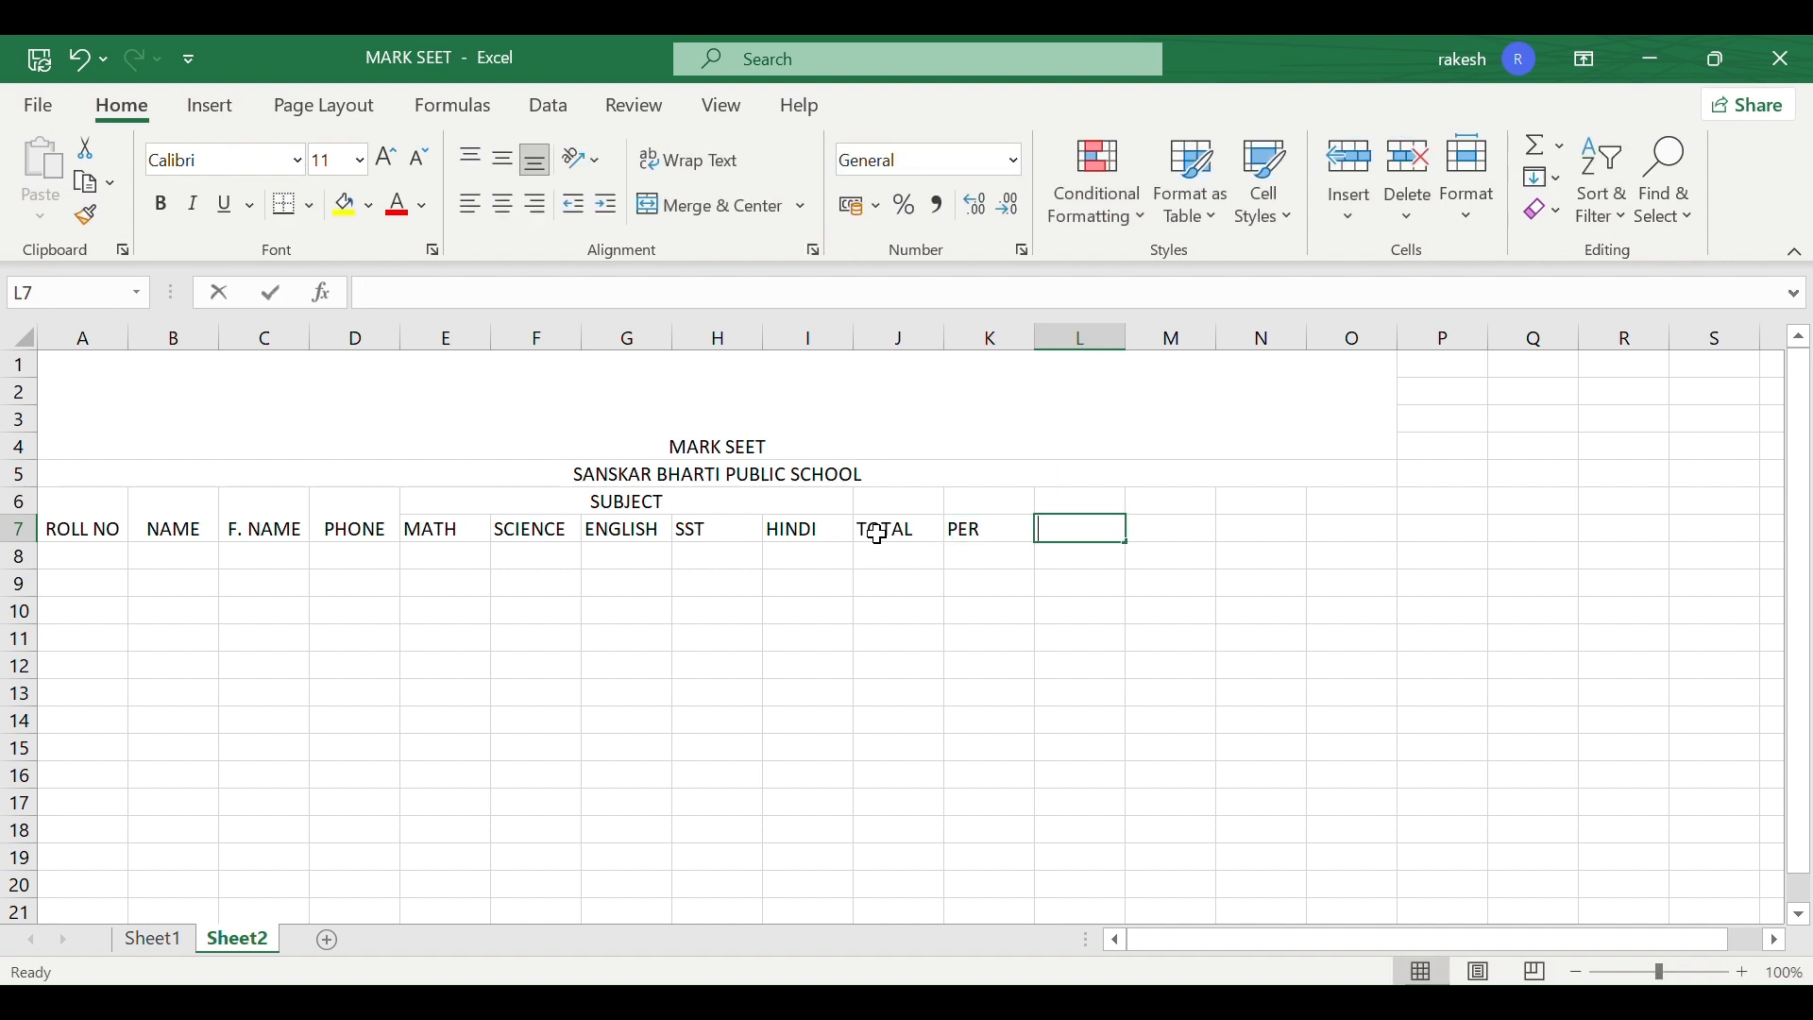
{"action": "type", "text": "GRADE"}
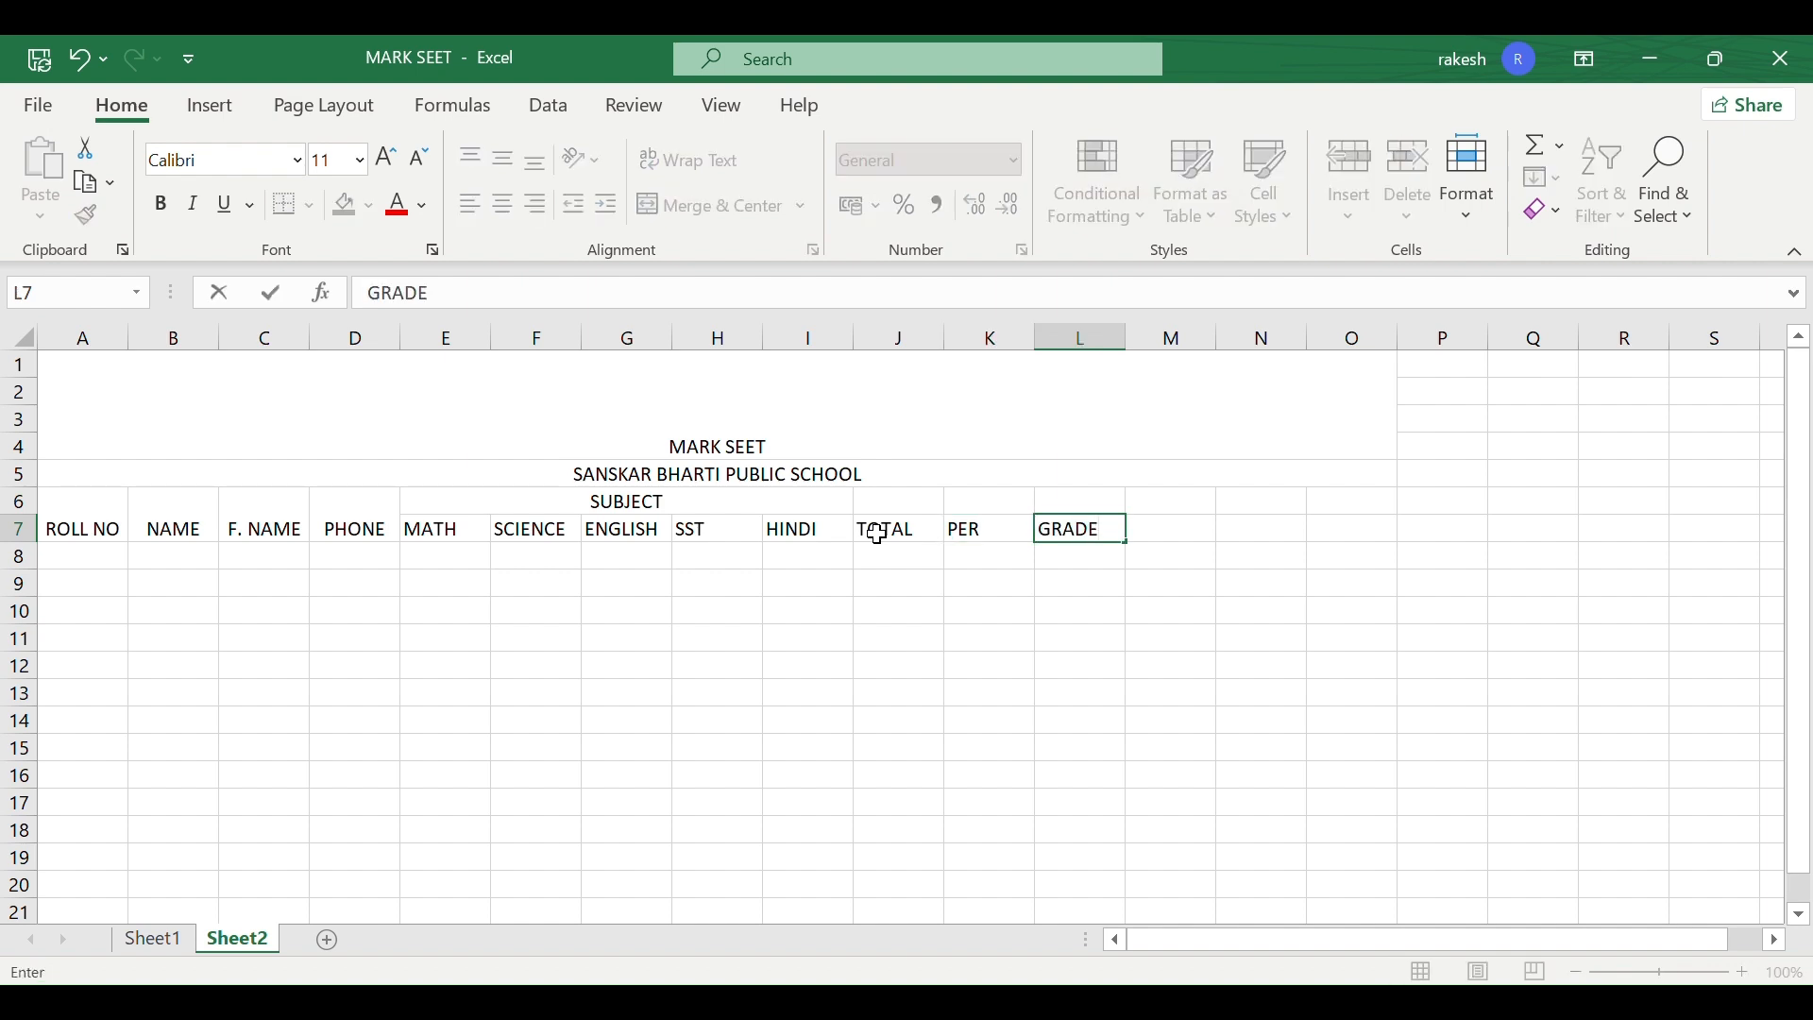
{"action": "key", "text": "Tab"}
{"action": "type", "text": "F"}
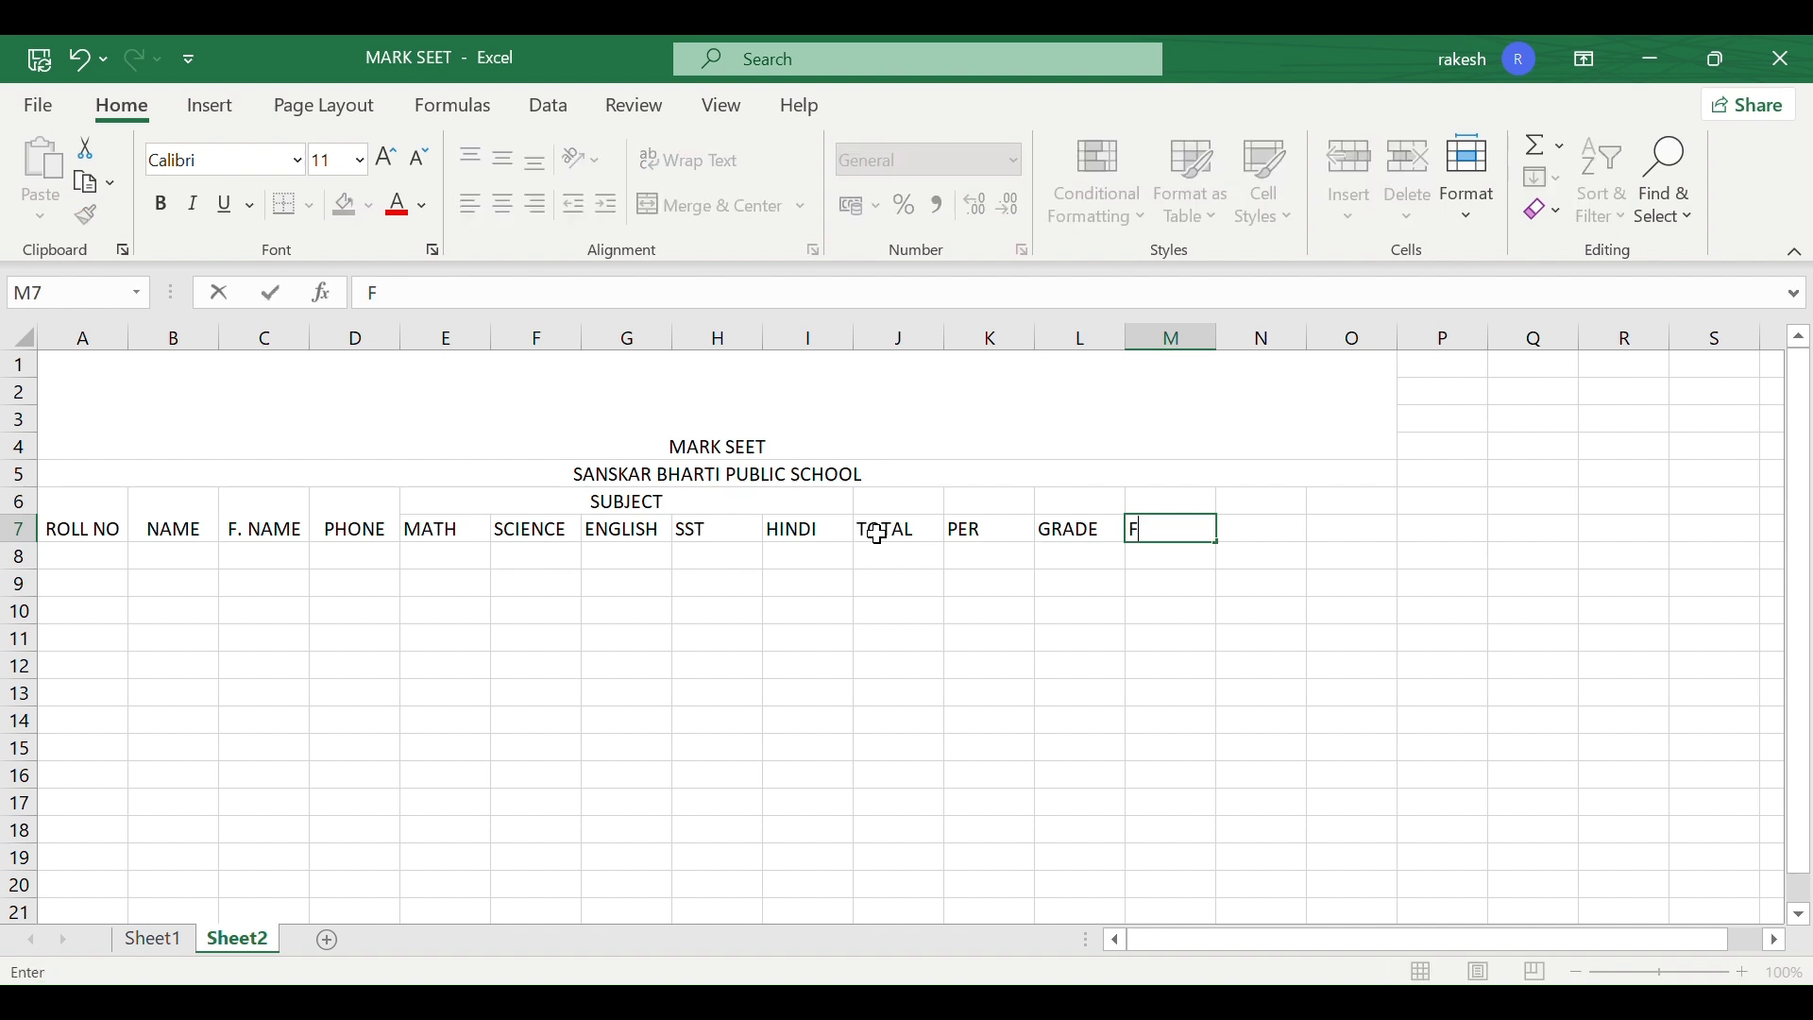
{"action": "type", "text": "PAS"}
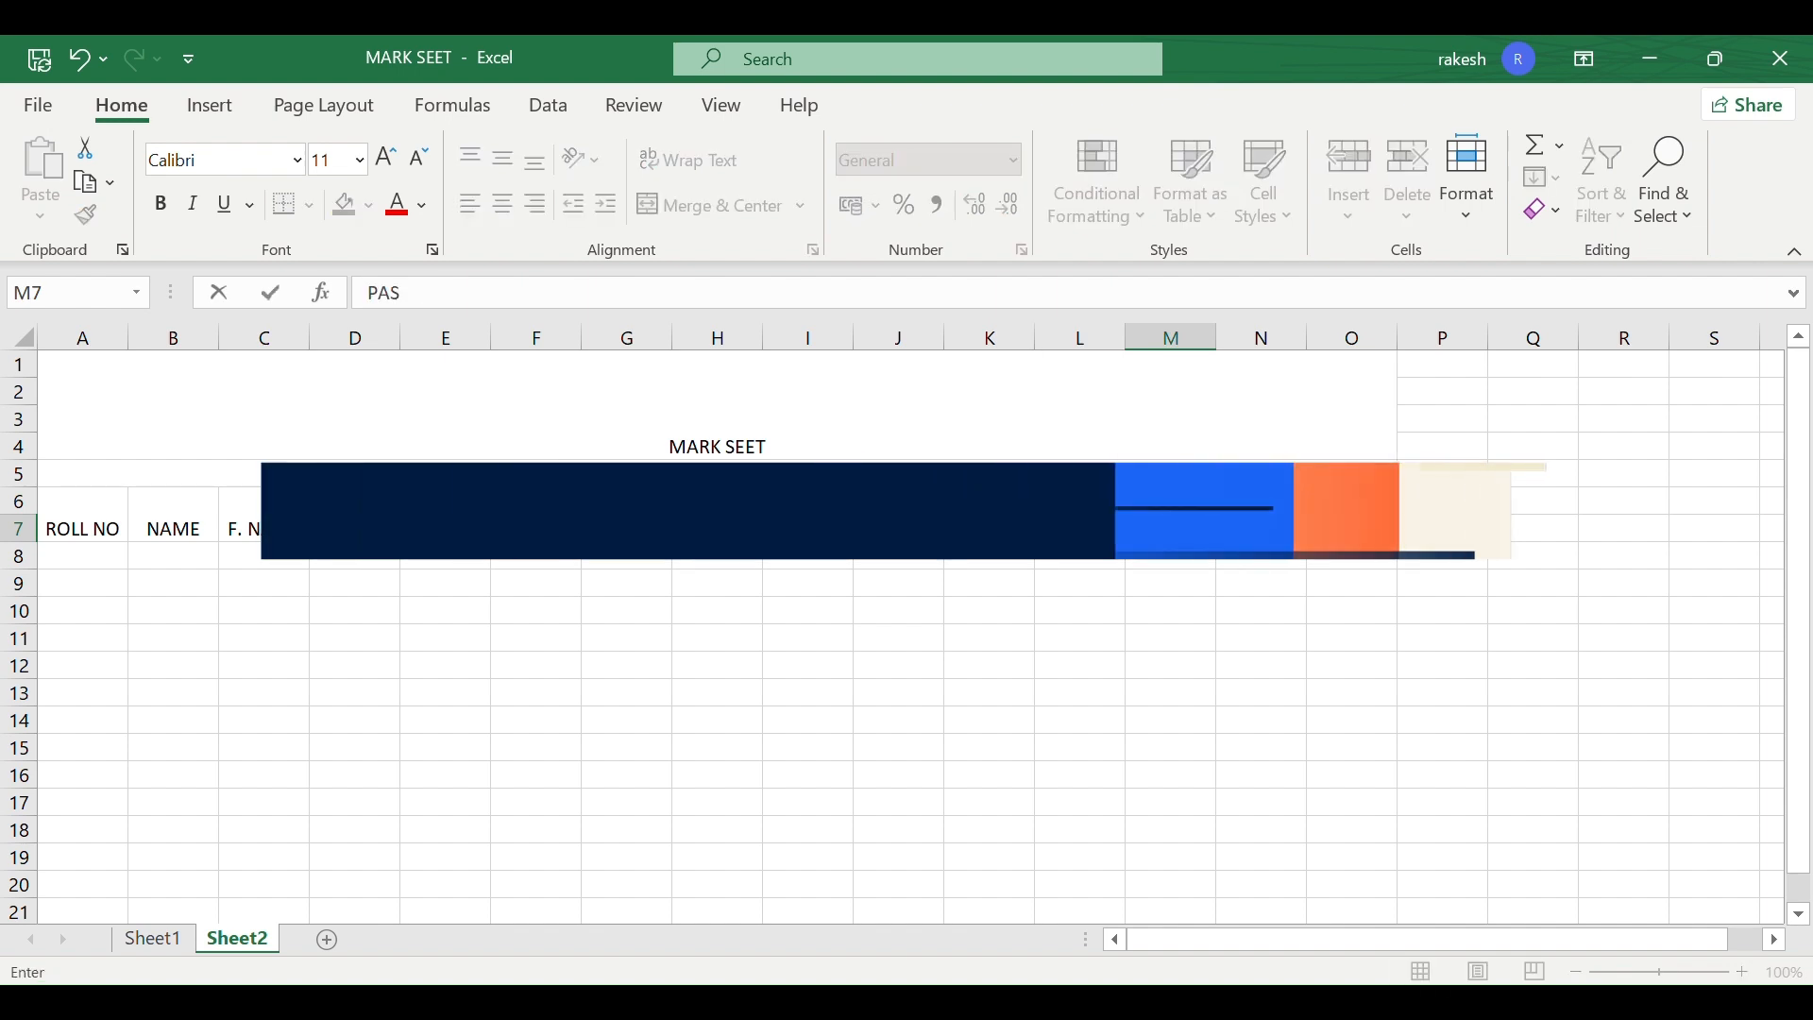
{"action": "type", "text": "S/FAIL"}
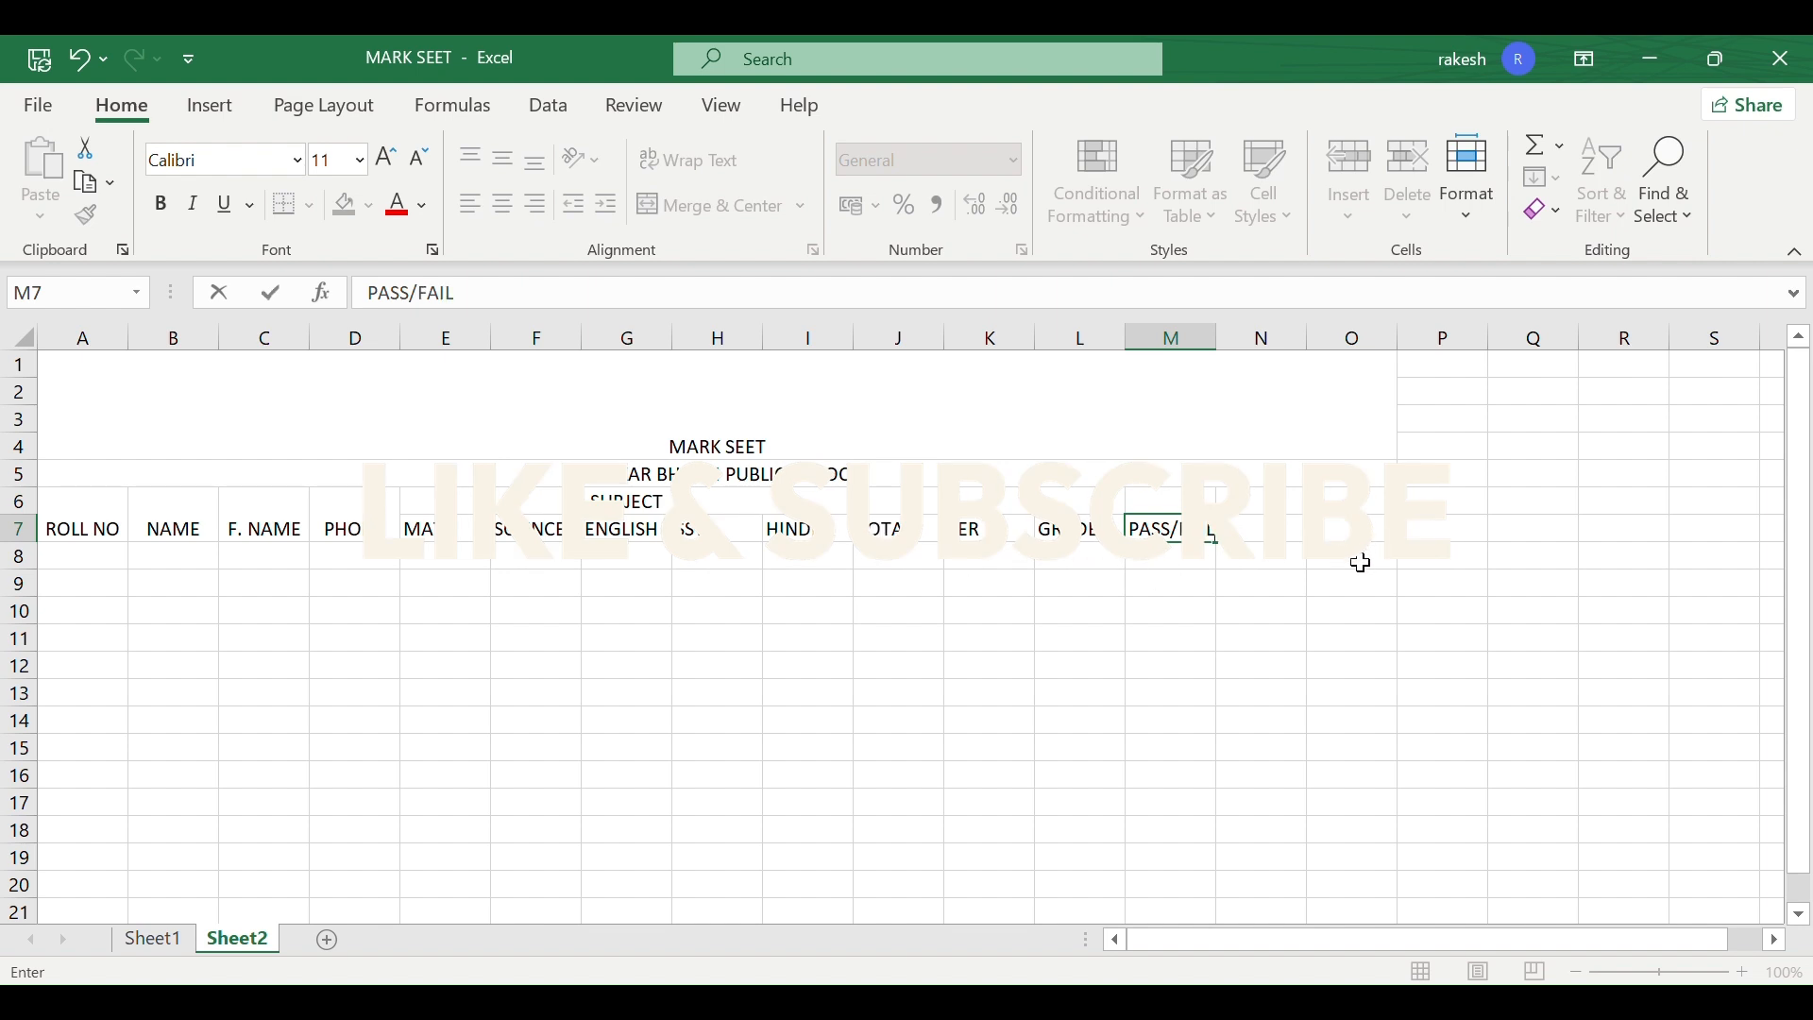
- Apply a thick outside border around the range O8:P10 beside the mark table
{"action": "left_click_drag", "start_coordinate": [1360, 563], "coordinate": [1450, 615]}
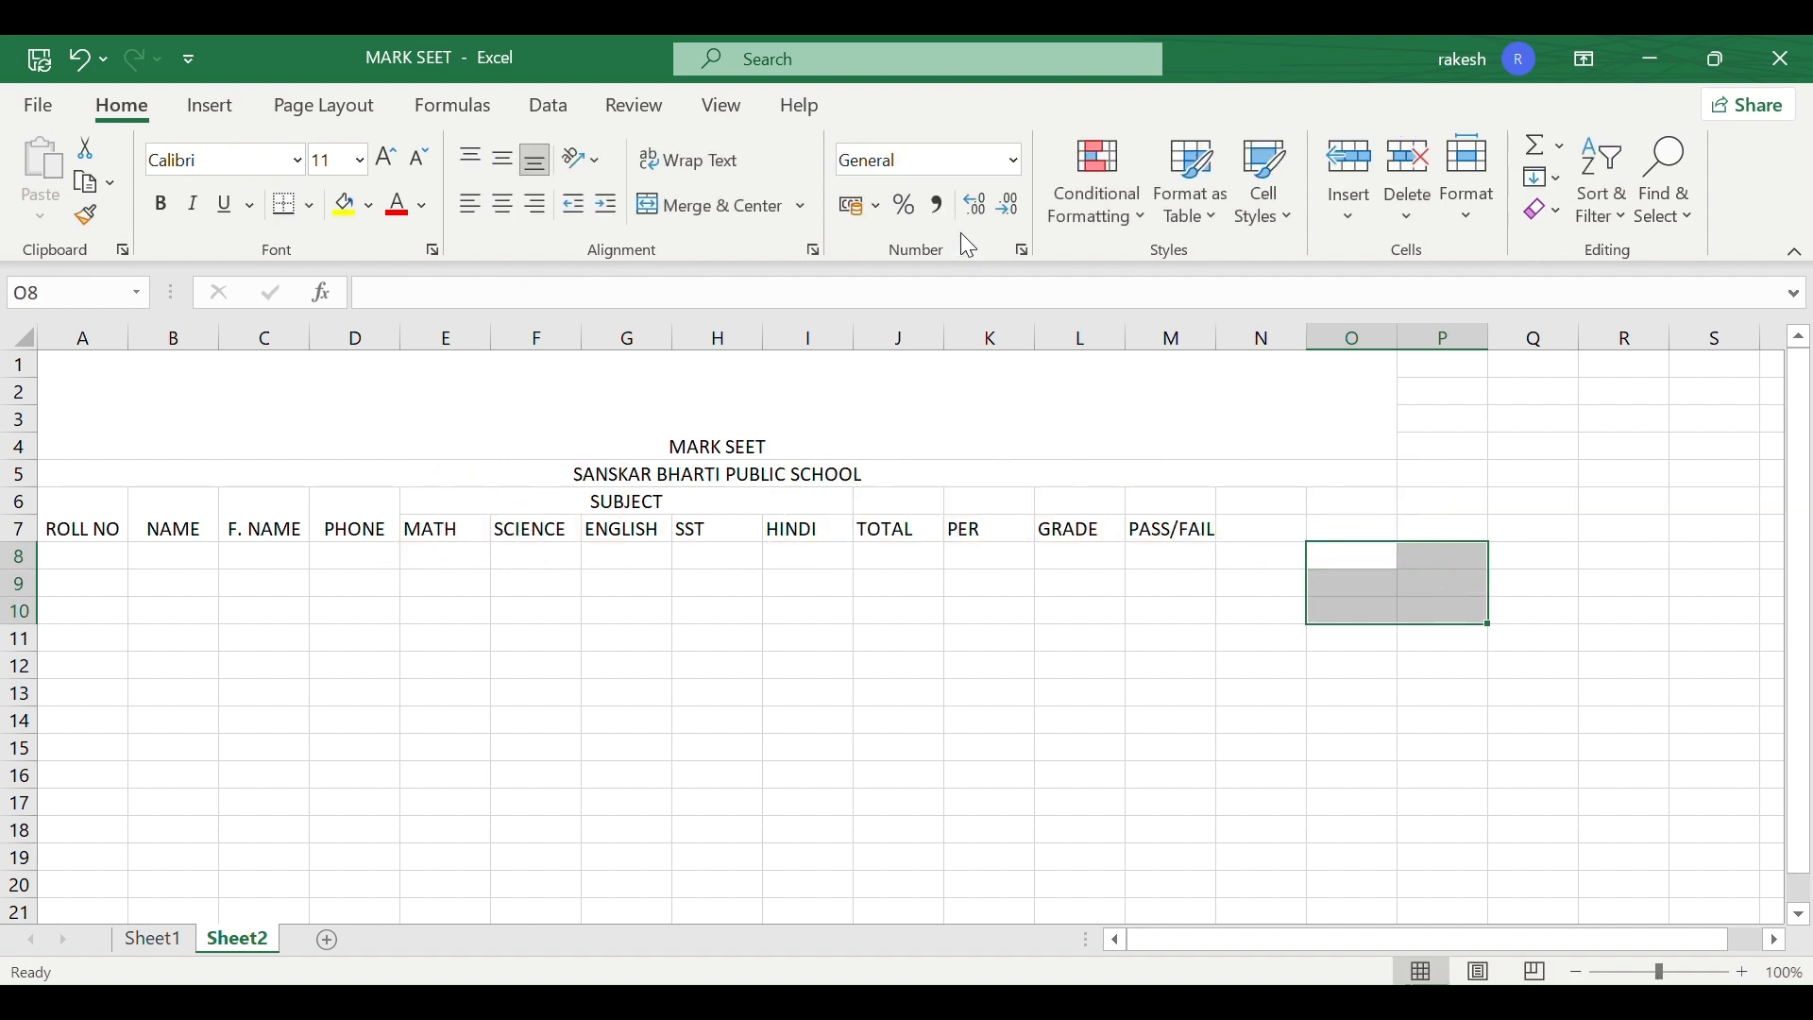
{"action": "left_click", "coordinate": [316, 212]}
{"action": "left_click", "coordinate": [312, 596]}
- Enter the labels MAX, MIN and AVE in cells O8 to O10 of the bordered box
{"action": "left_click", "coordinate": [1369, 561]}
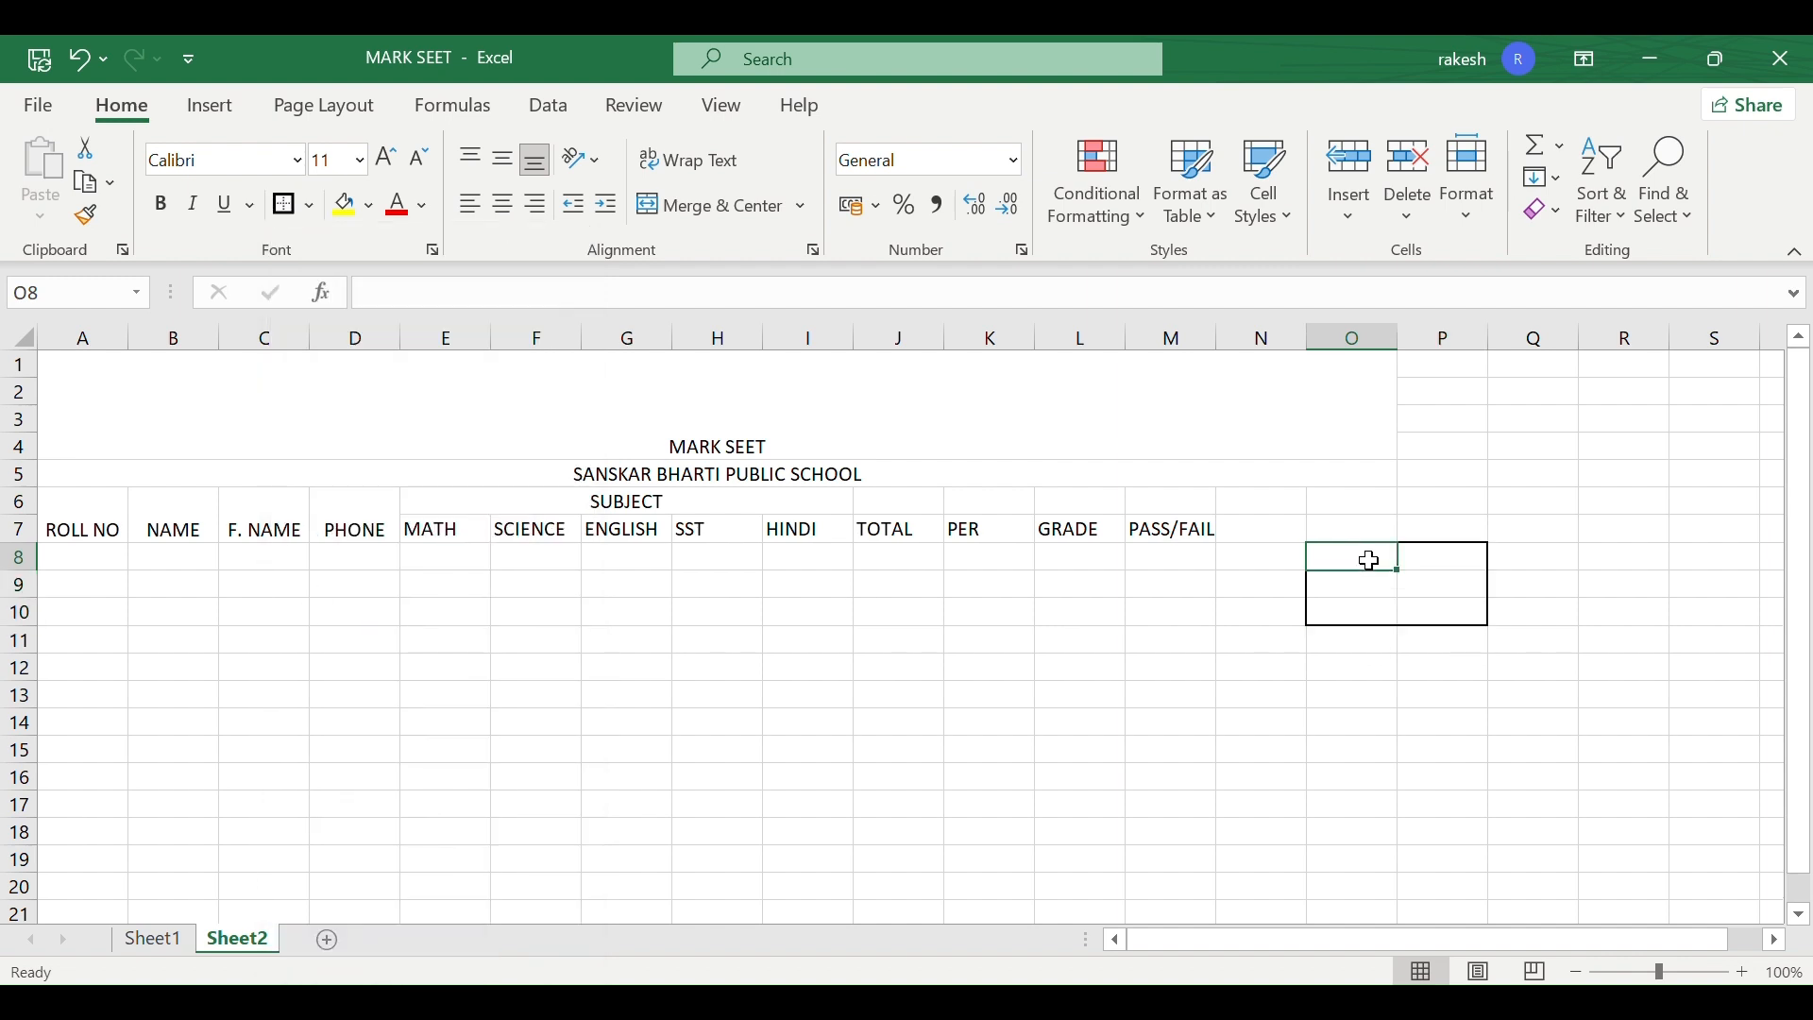
{"action": "type", "text": "MAX"}
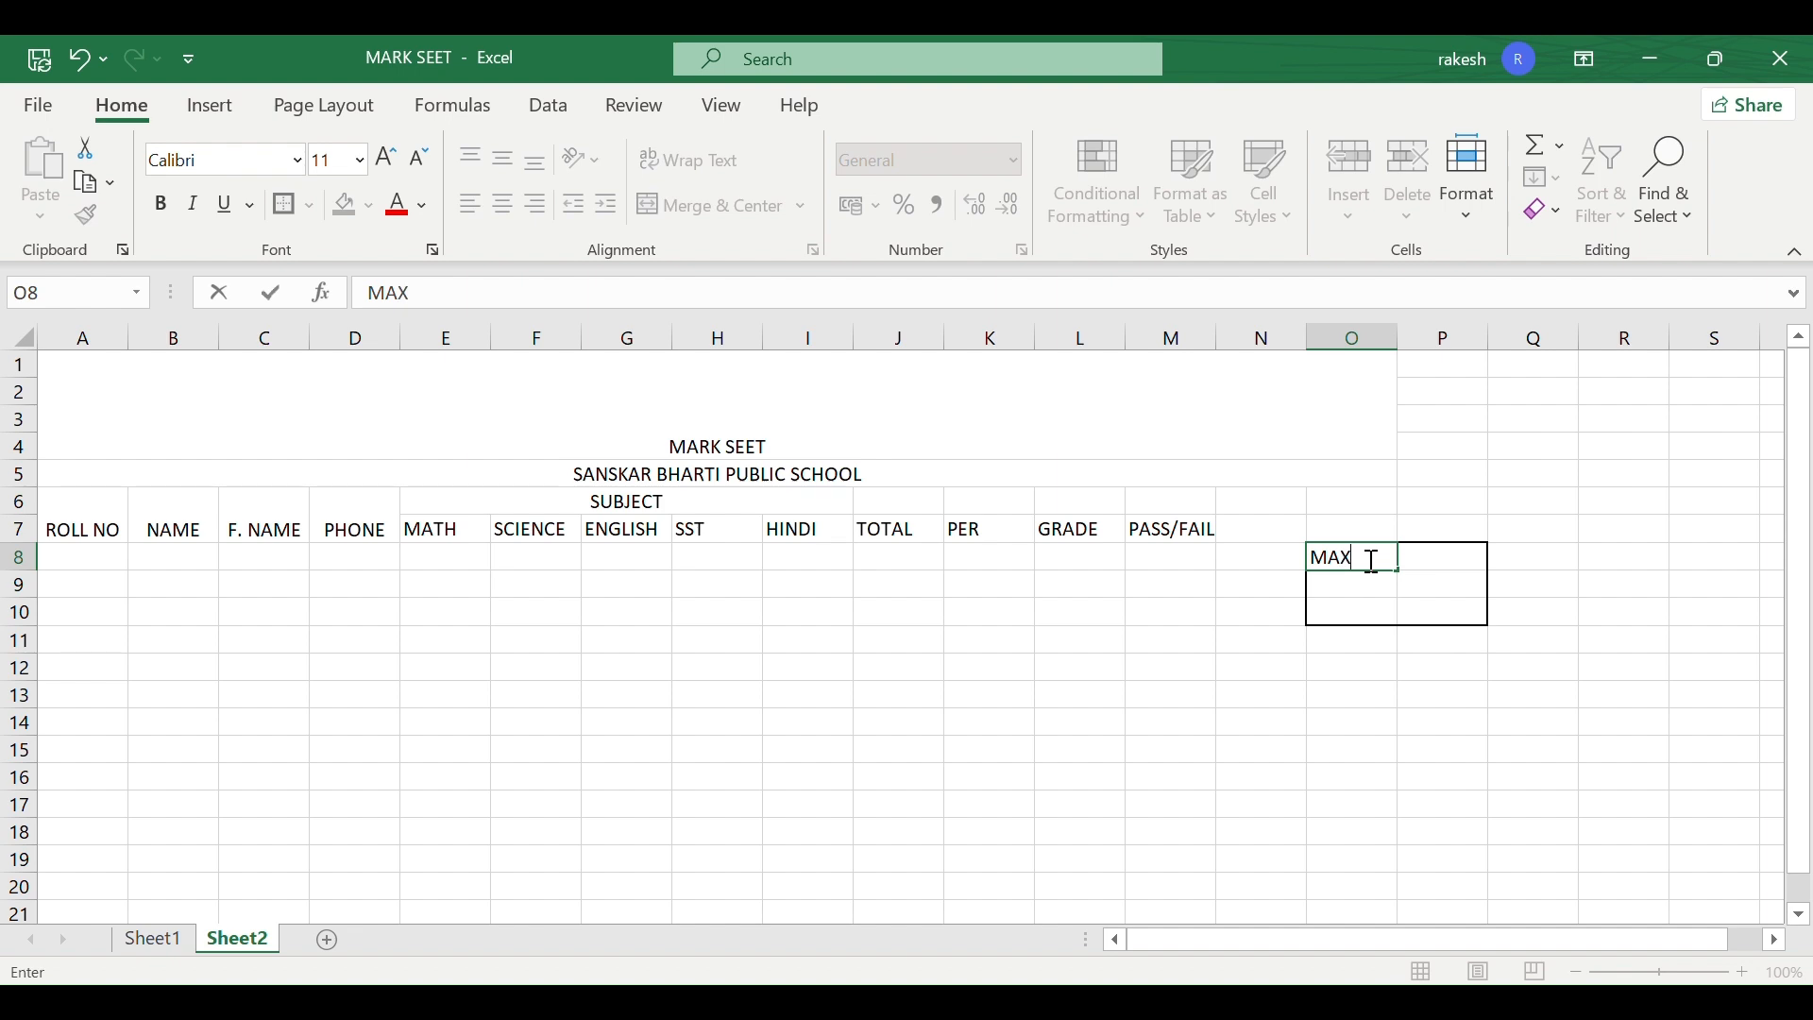
{"action": "left_click", "coordinate": [1341, 589]}
{"action": "type", "text": "MIN"}
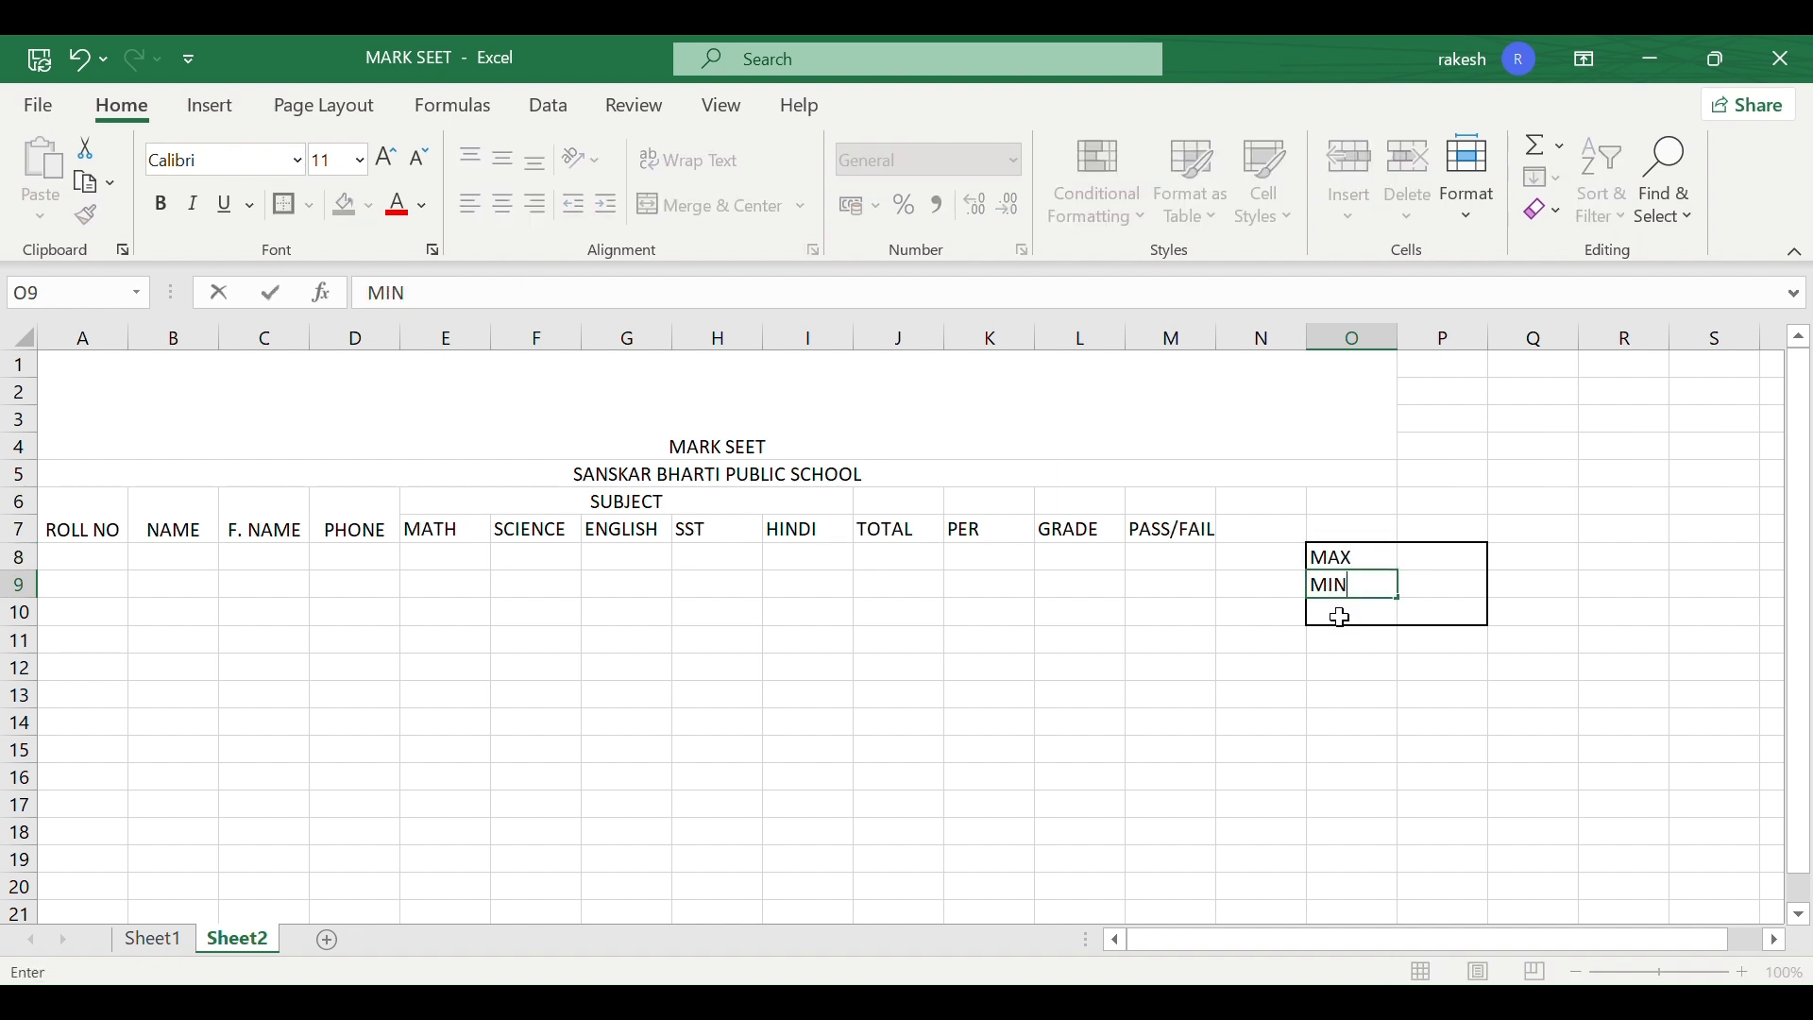
{"action": "left_click", "coordinate": [1341, 612]}
{"action": "type", "text": "AVE"}
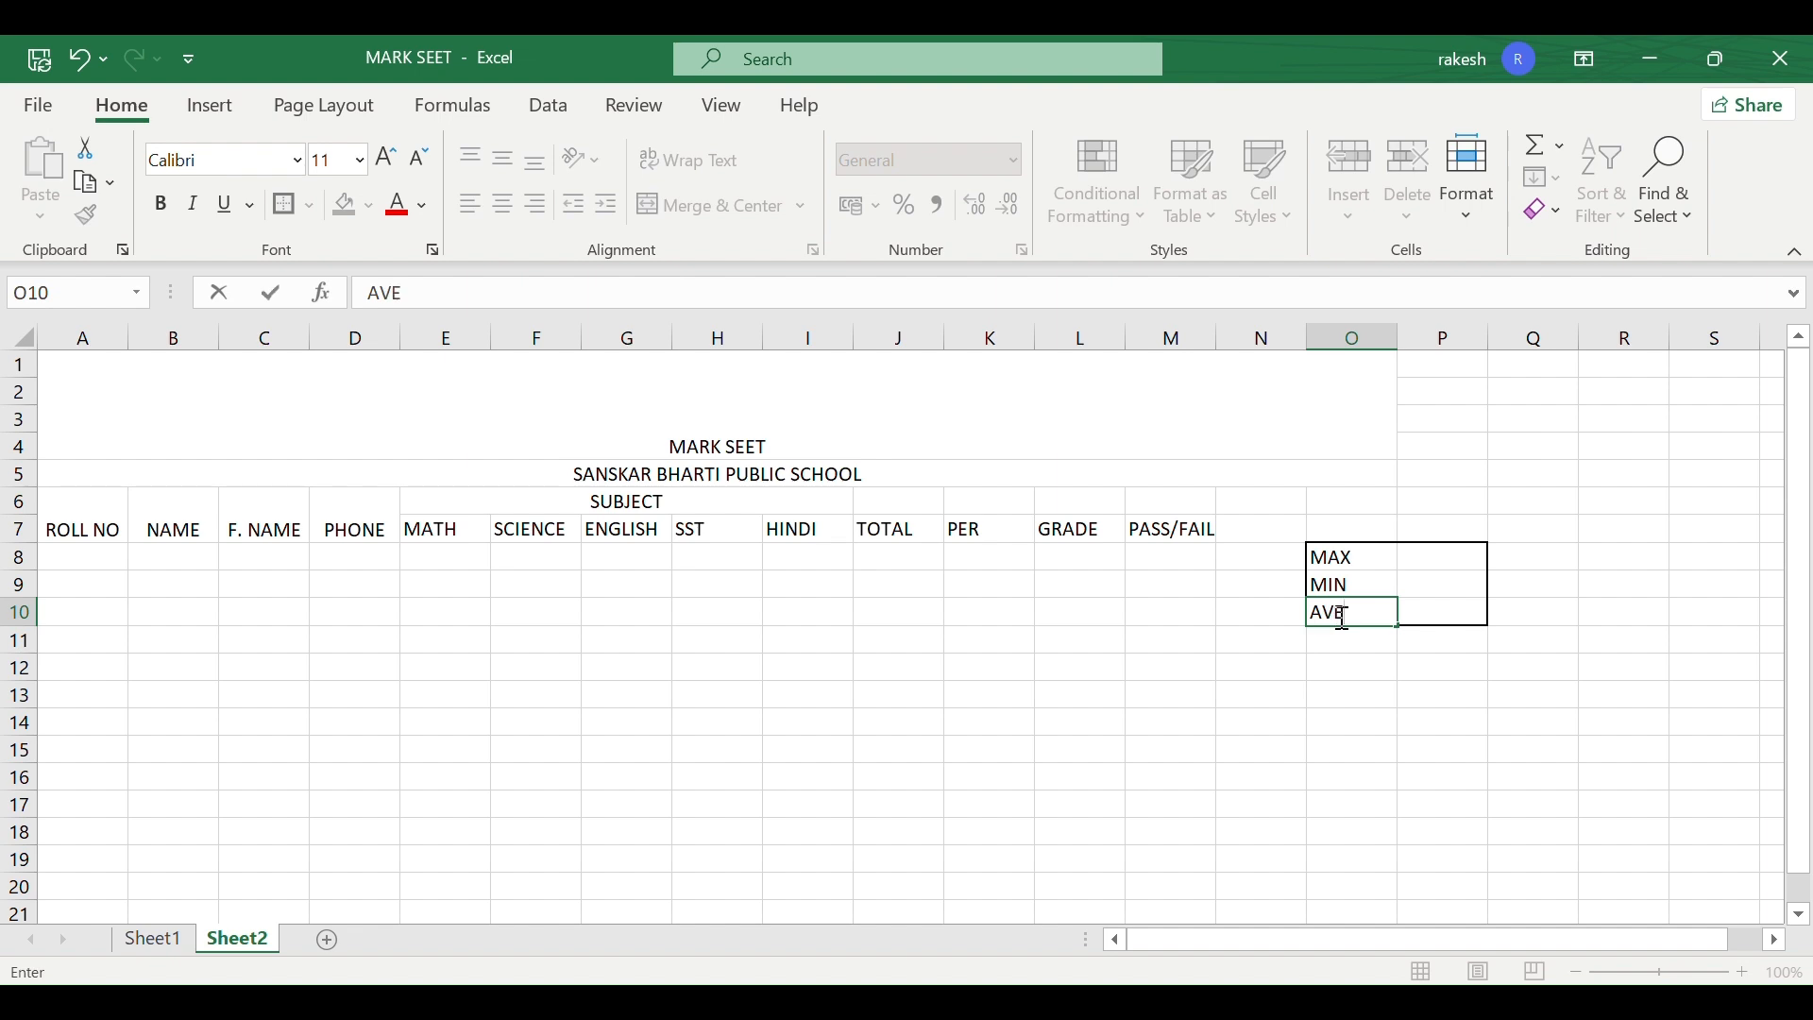
{"action": "left_click", "coordinate": [1275, 639]}
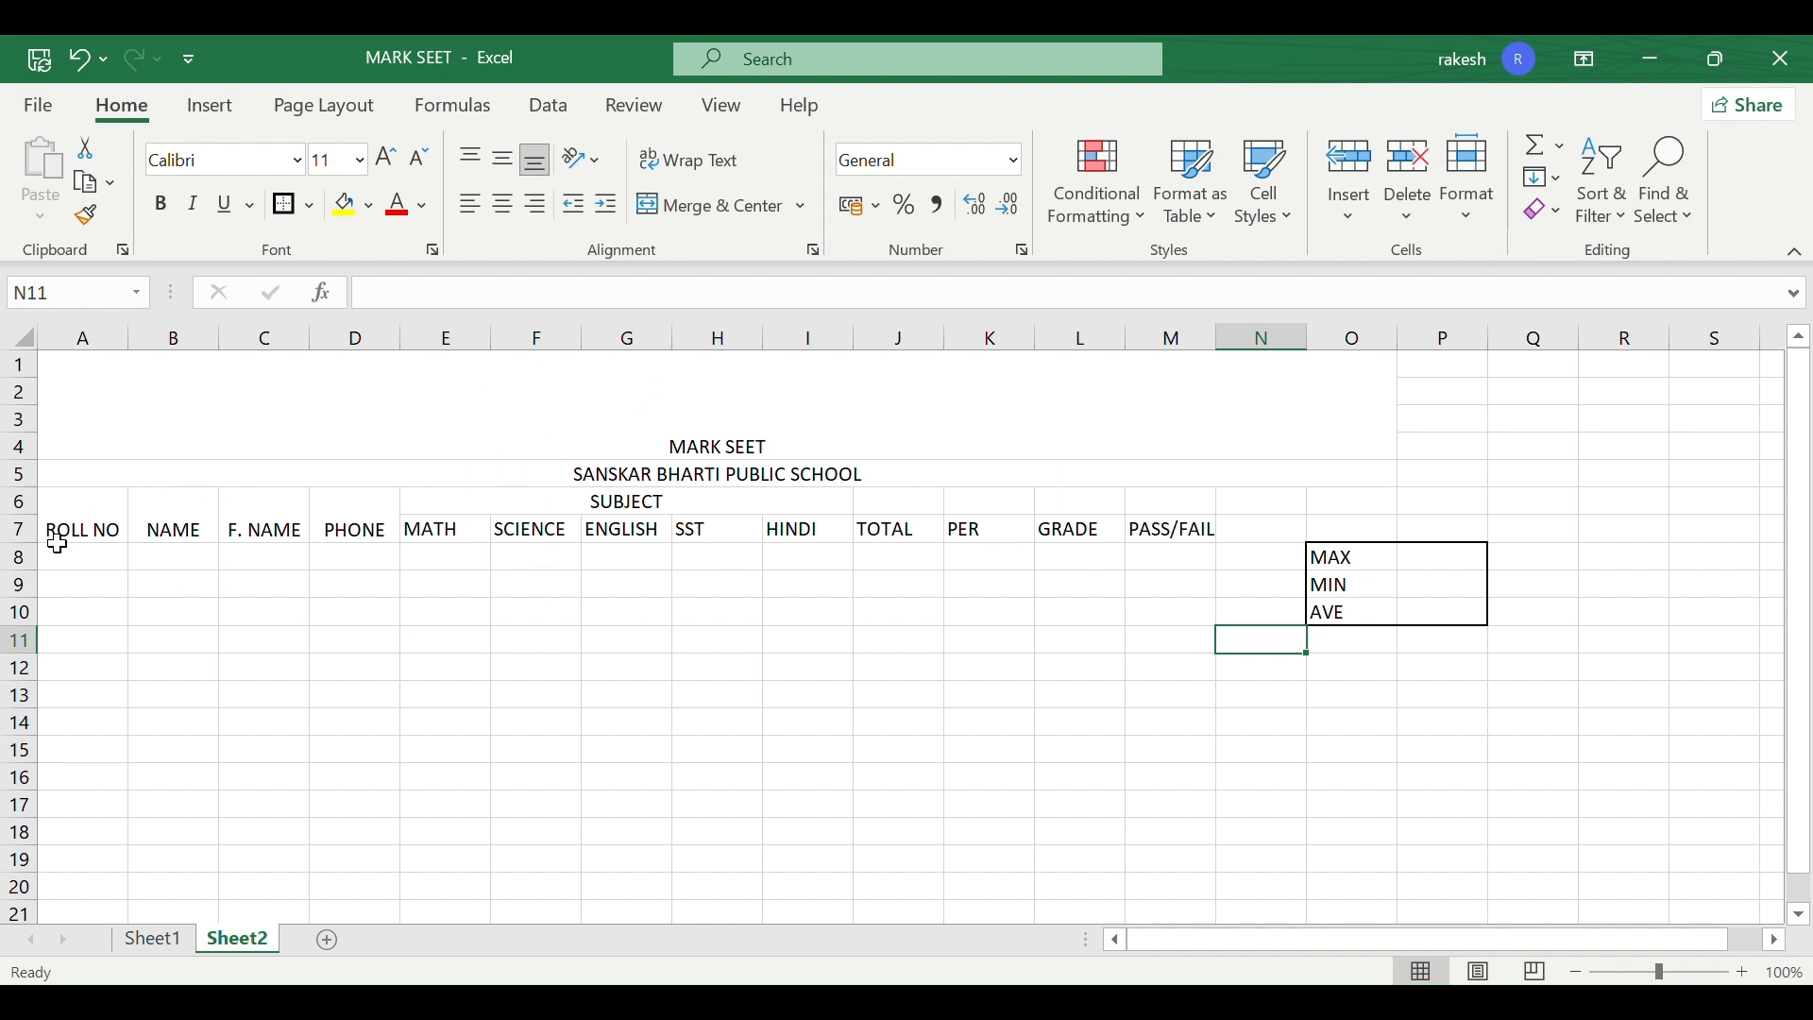
- Enter roll numbers 1 and 2 in A8 and A9 and fill the series down to 10 in A17
{"action": "left_click", "coordinate": [70, 551]}
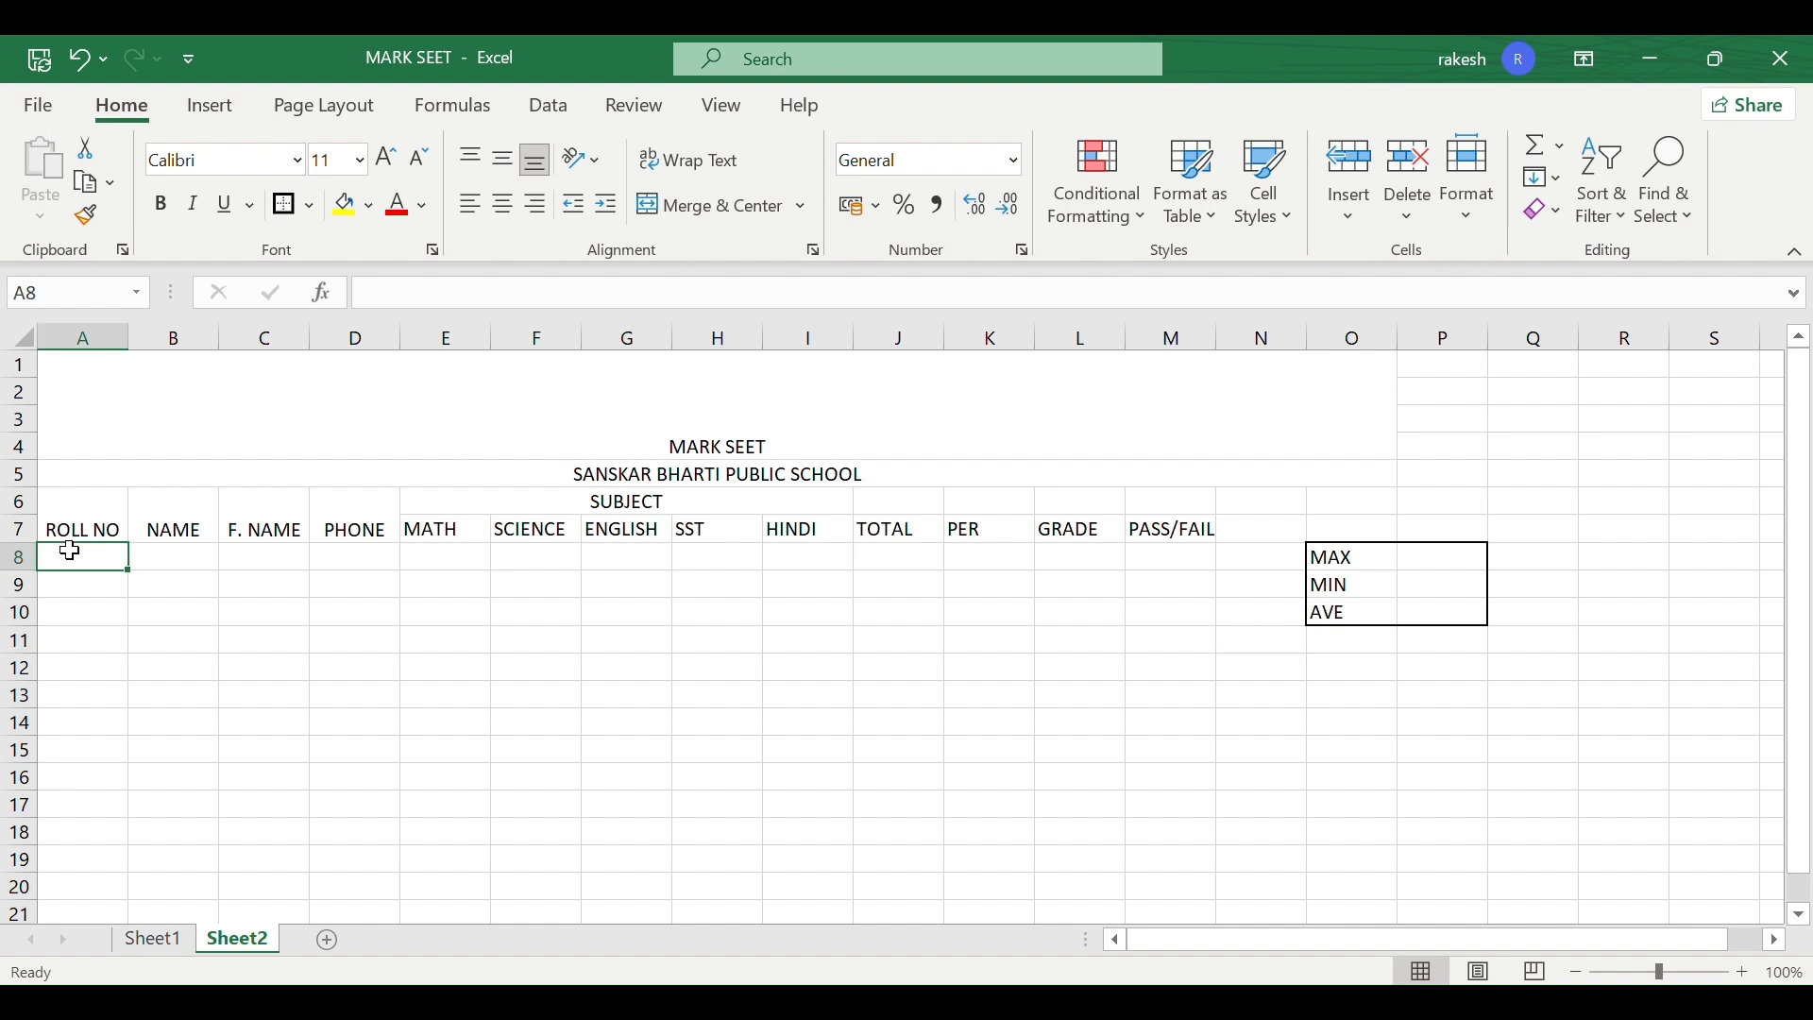
{"action": "type", "text": "1"}
{"action": "key", "text": "Return"}
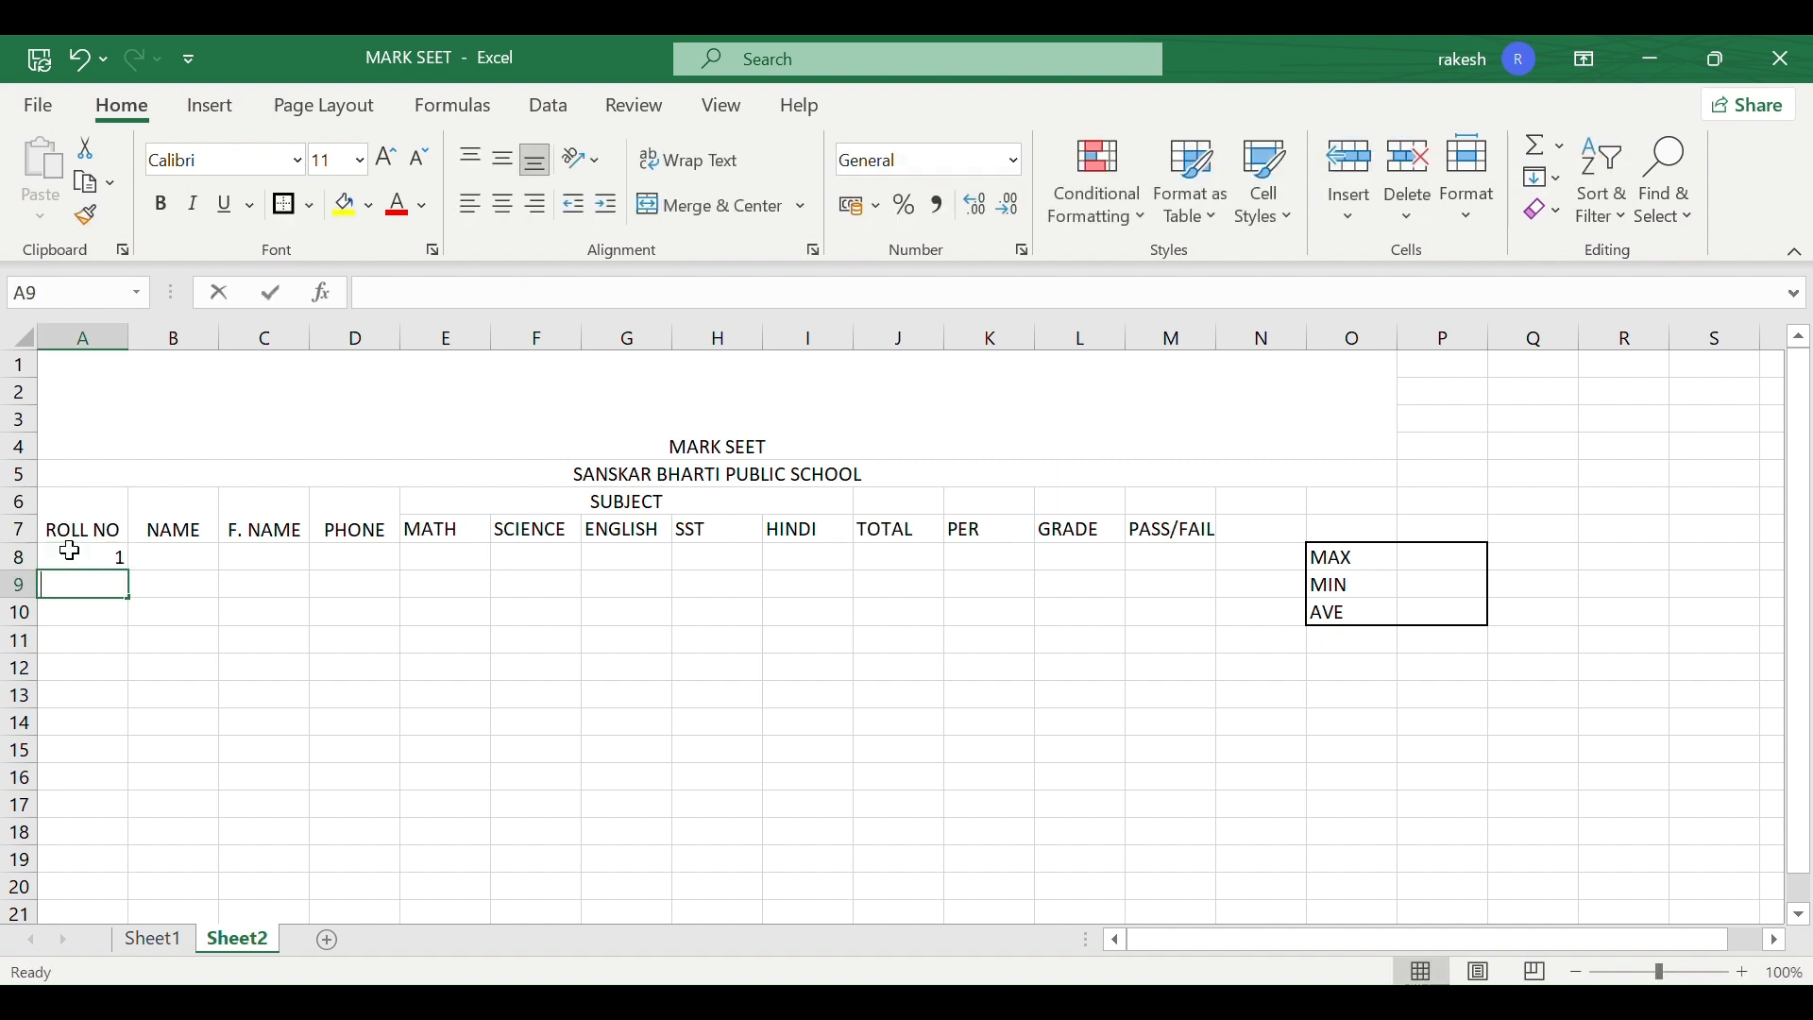
{"action": "type", "text": "2"}
{"action": "key", "text": "Return"}
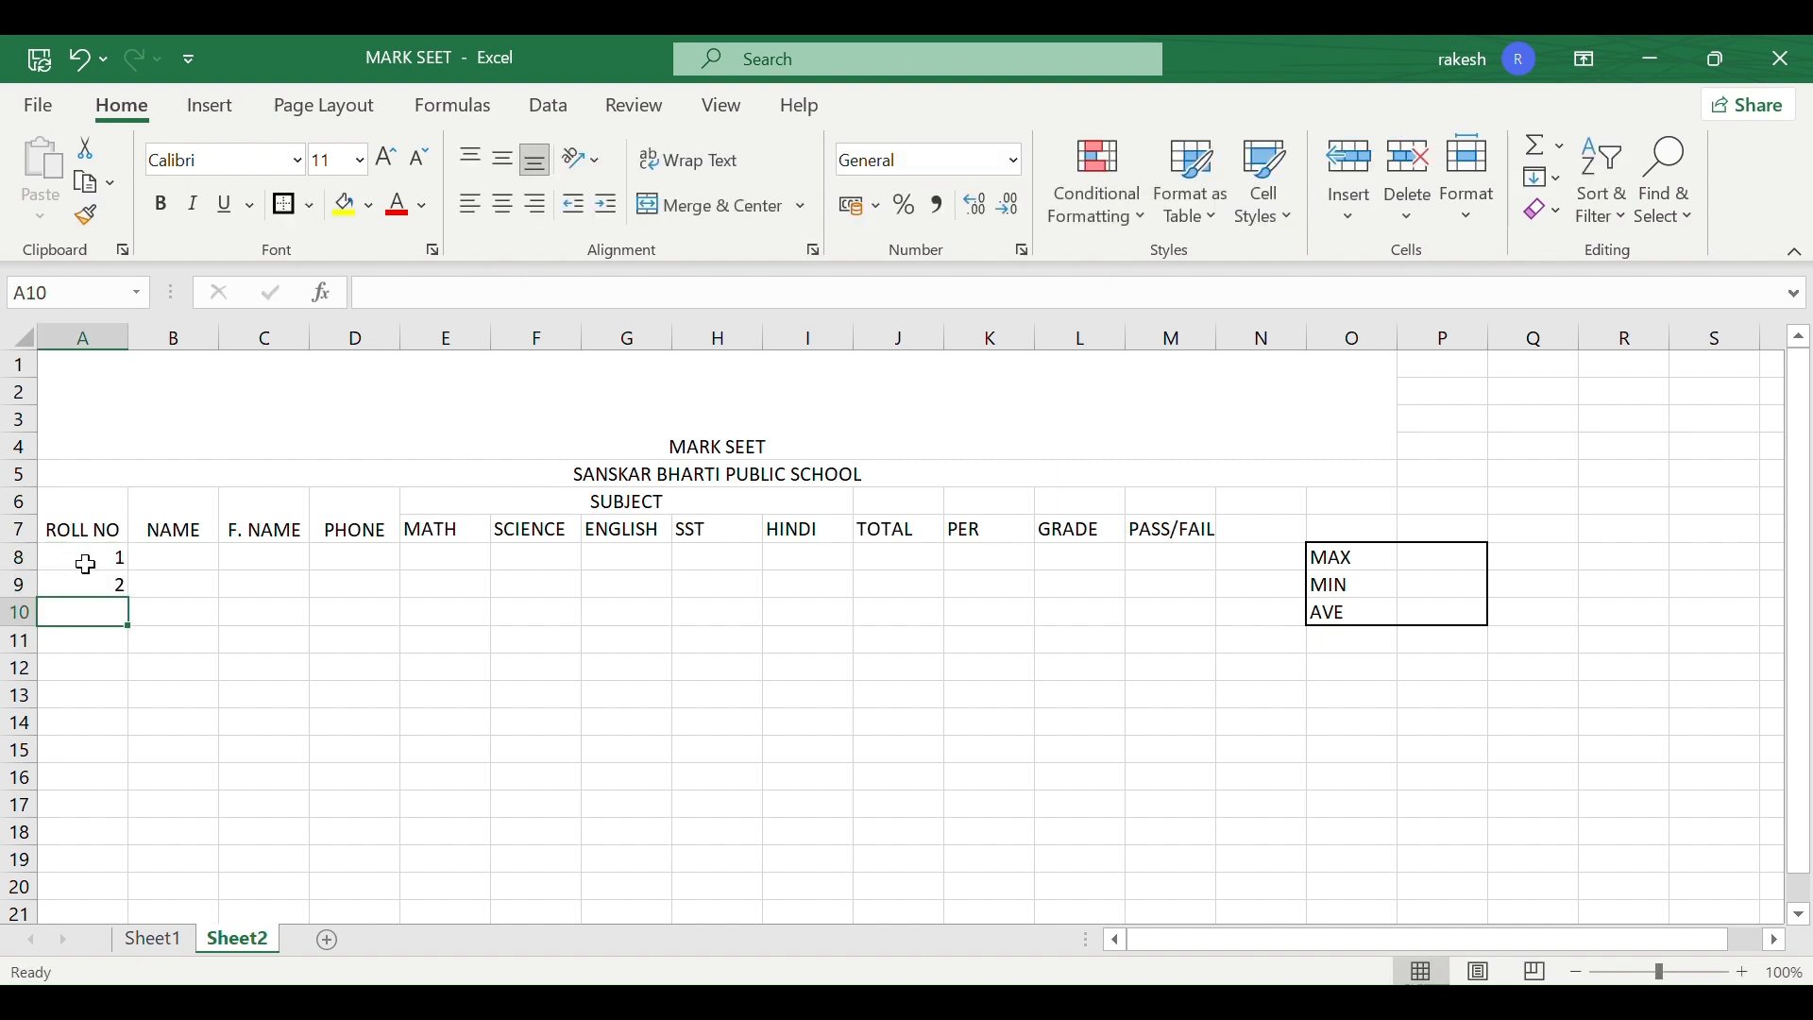
{"action": "left_click_drag", "start_coordinate": [81, 565], "coordinate": [116, 810]}
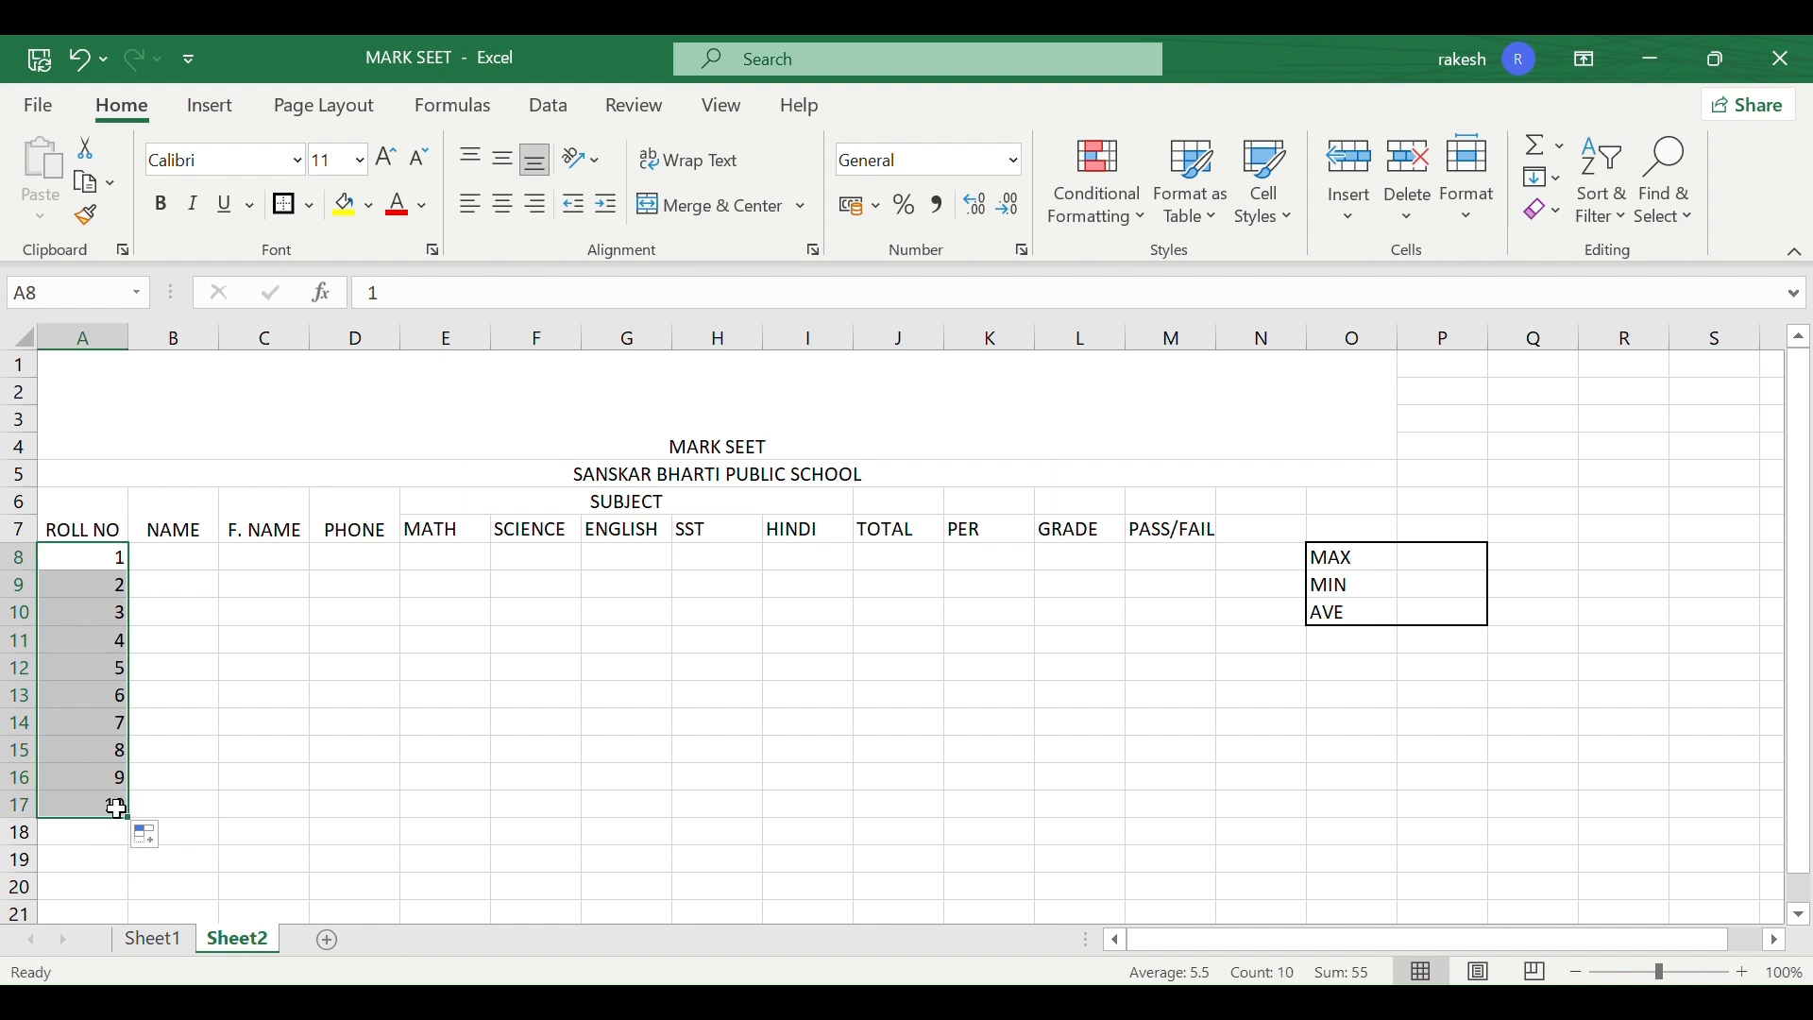
{"action": "left_click", "coordinate": [164, 563]}
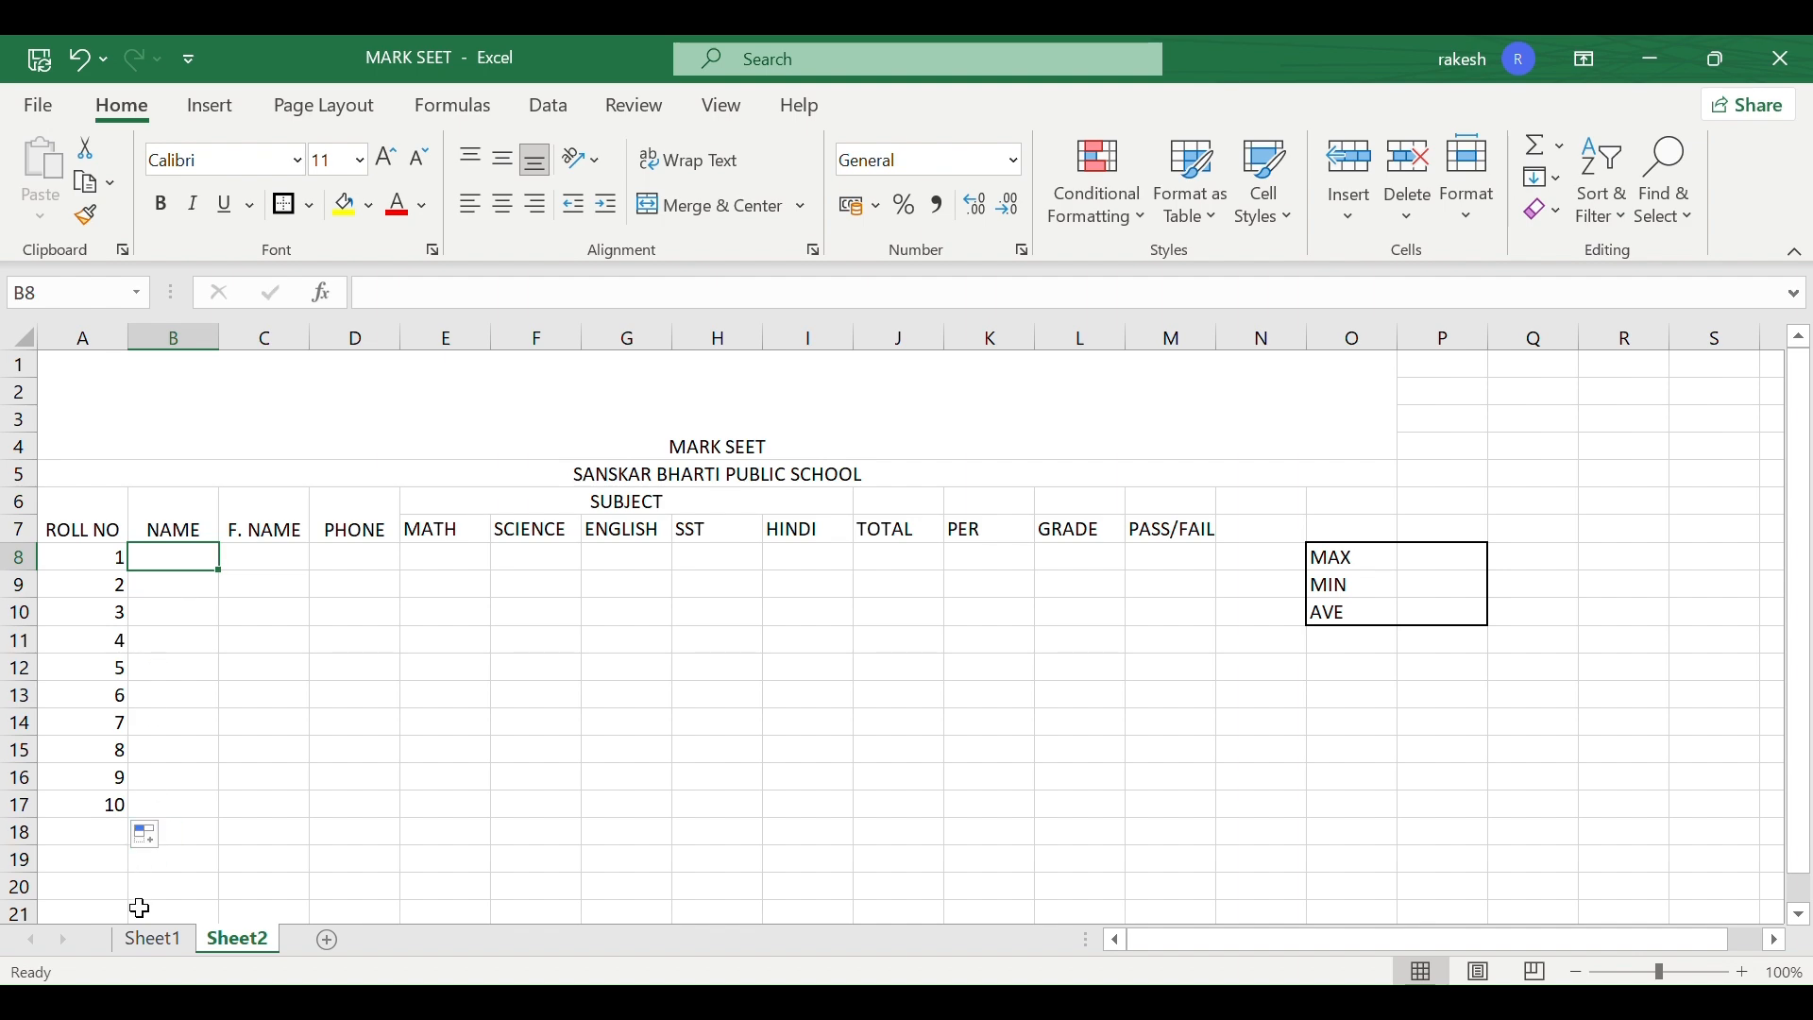
- Copy the student names, father names and phone numbers from Sheet1 B7:D16 into Sheet2 B8:D17 as values only
{"action": "left_click", "coordinate": [153, 947]}
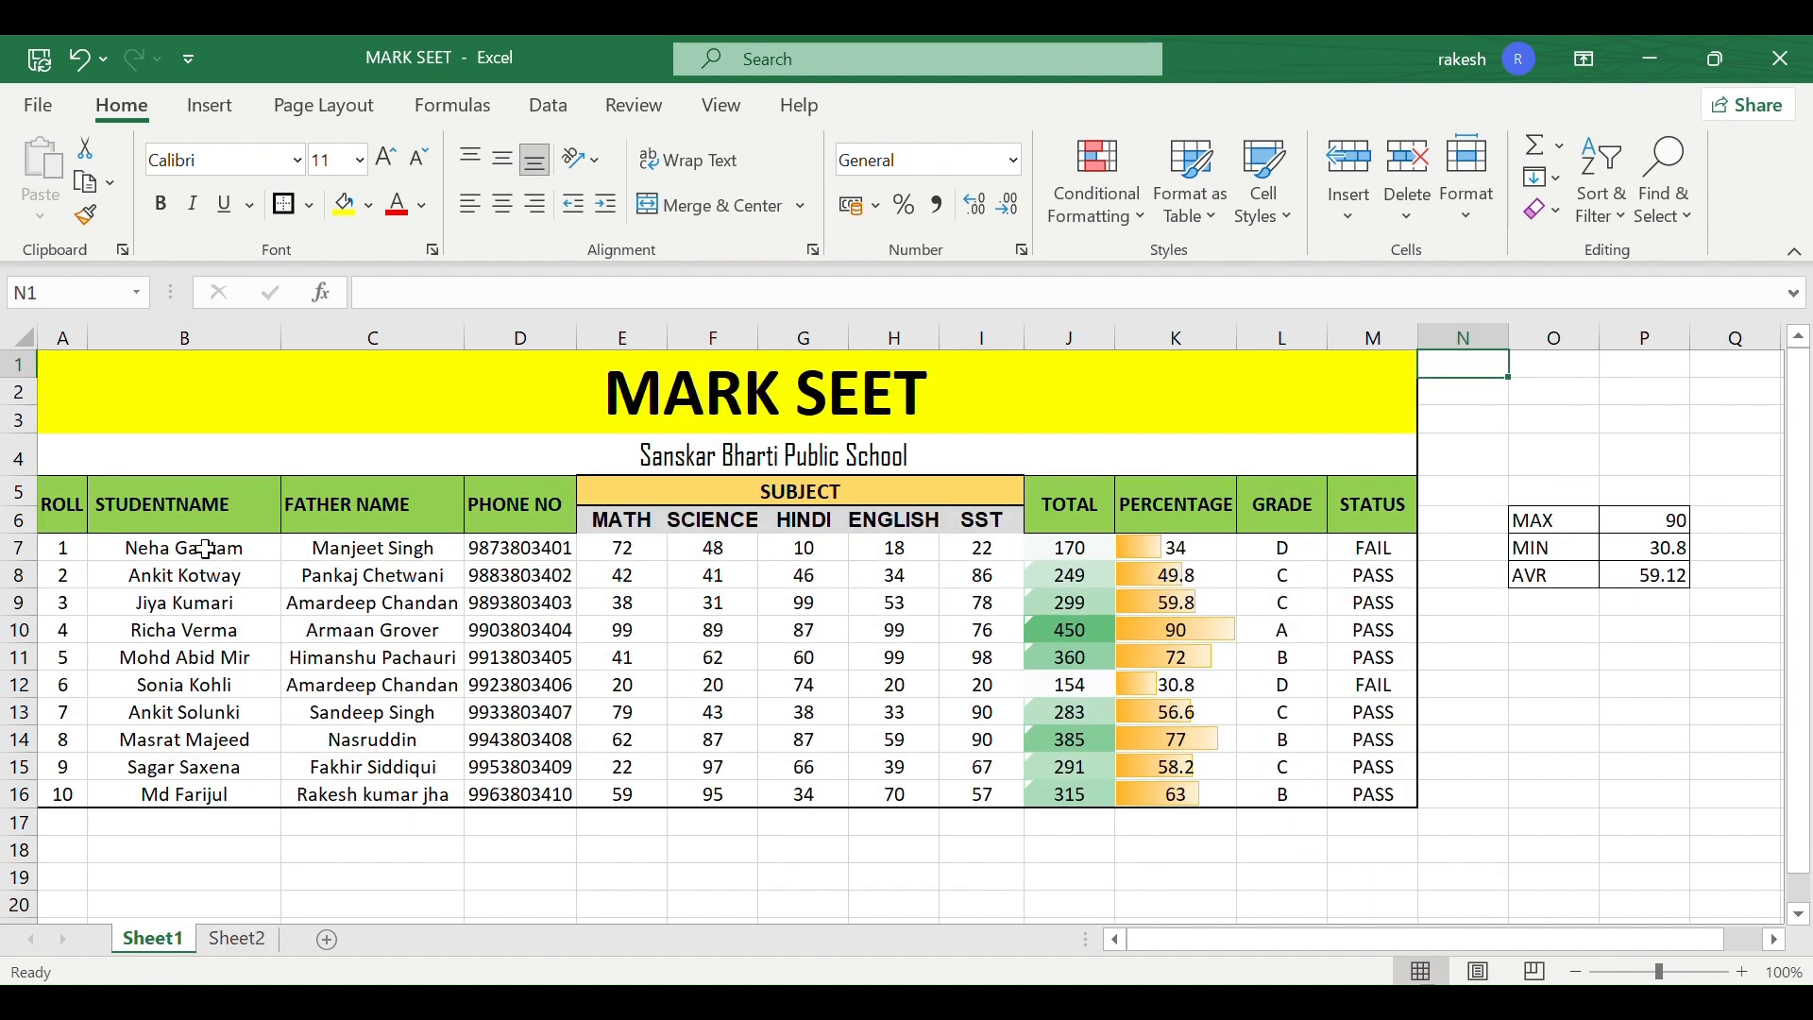
{"action": "left_click_drag", "start_coordinate": [212, 557], "coordinate": [500, 795]}
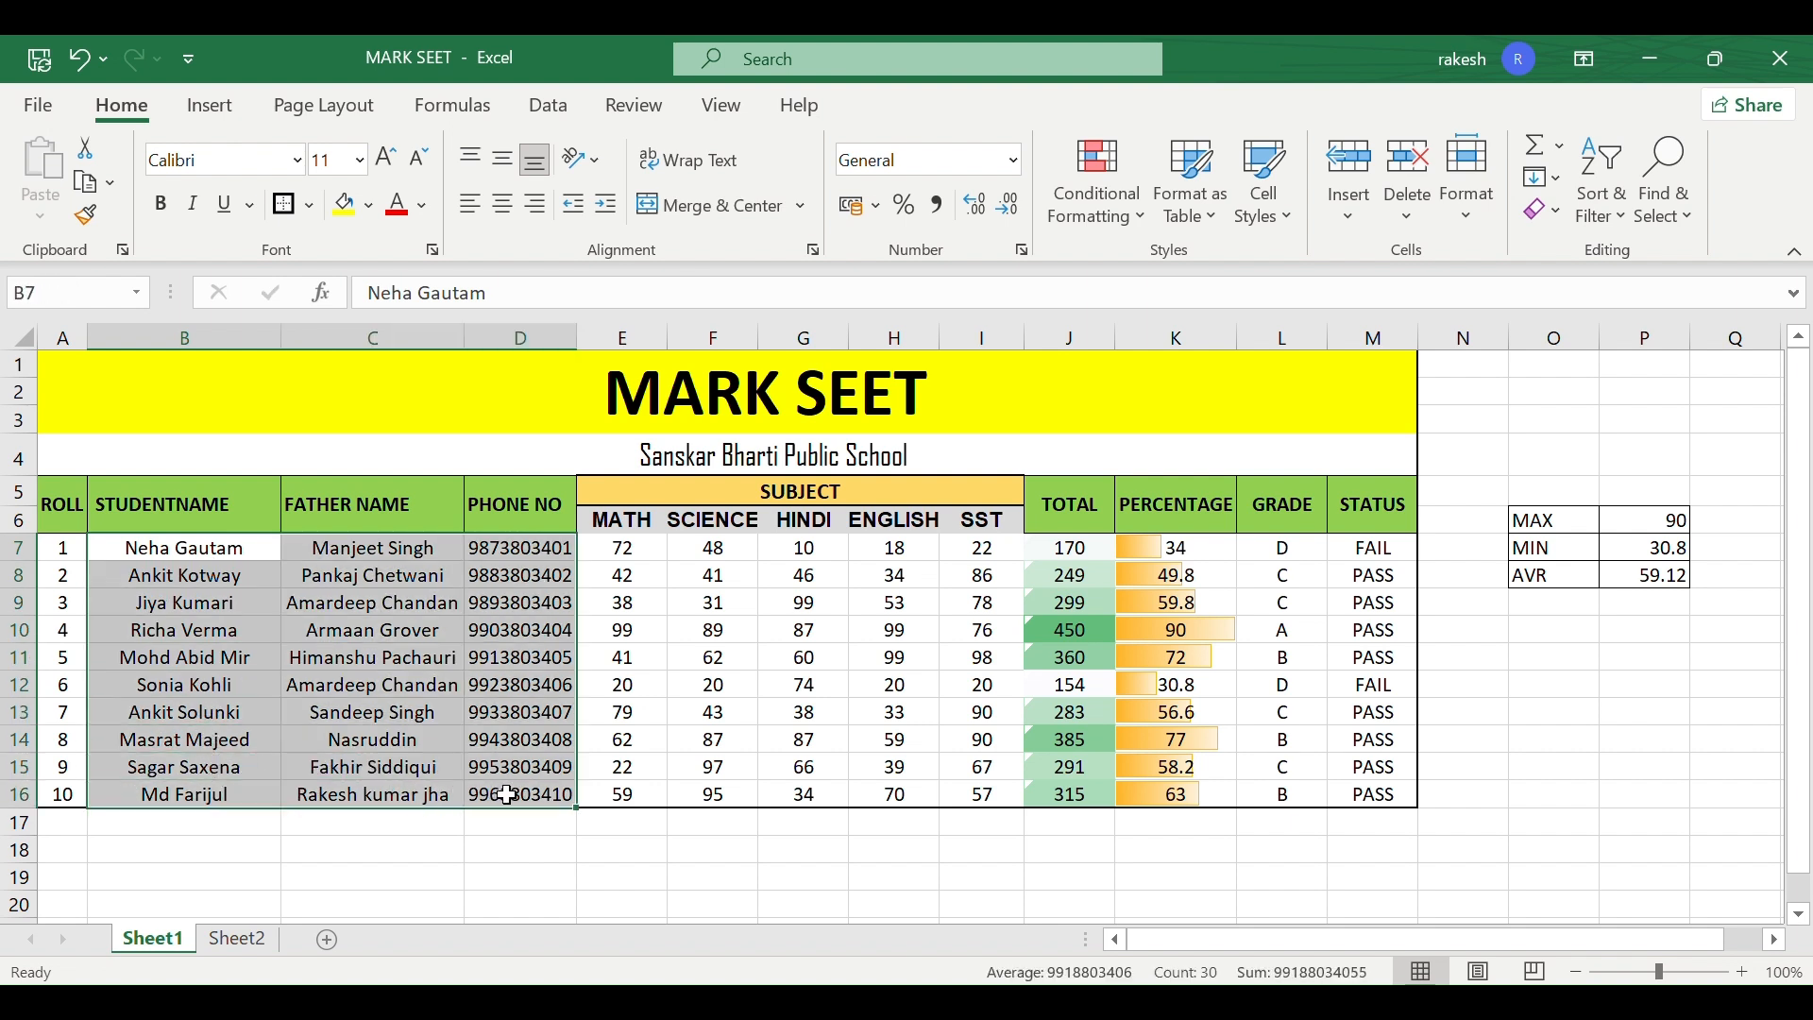
{"action": "key", "text": "ctrl+c"}
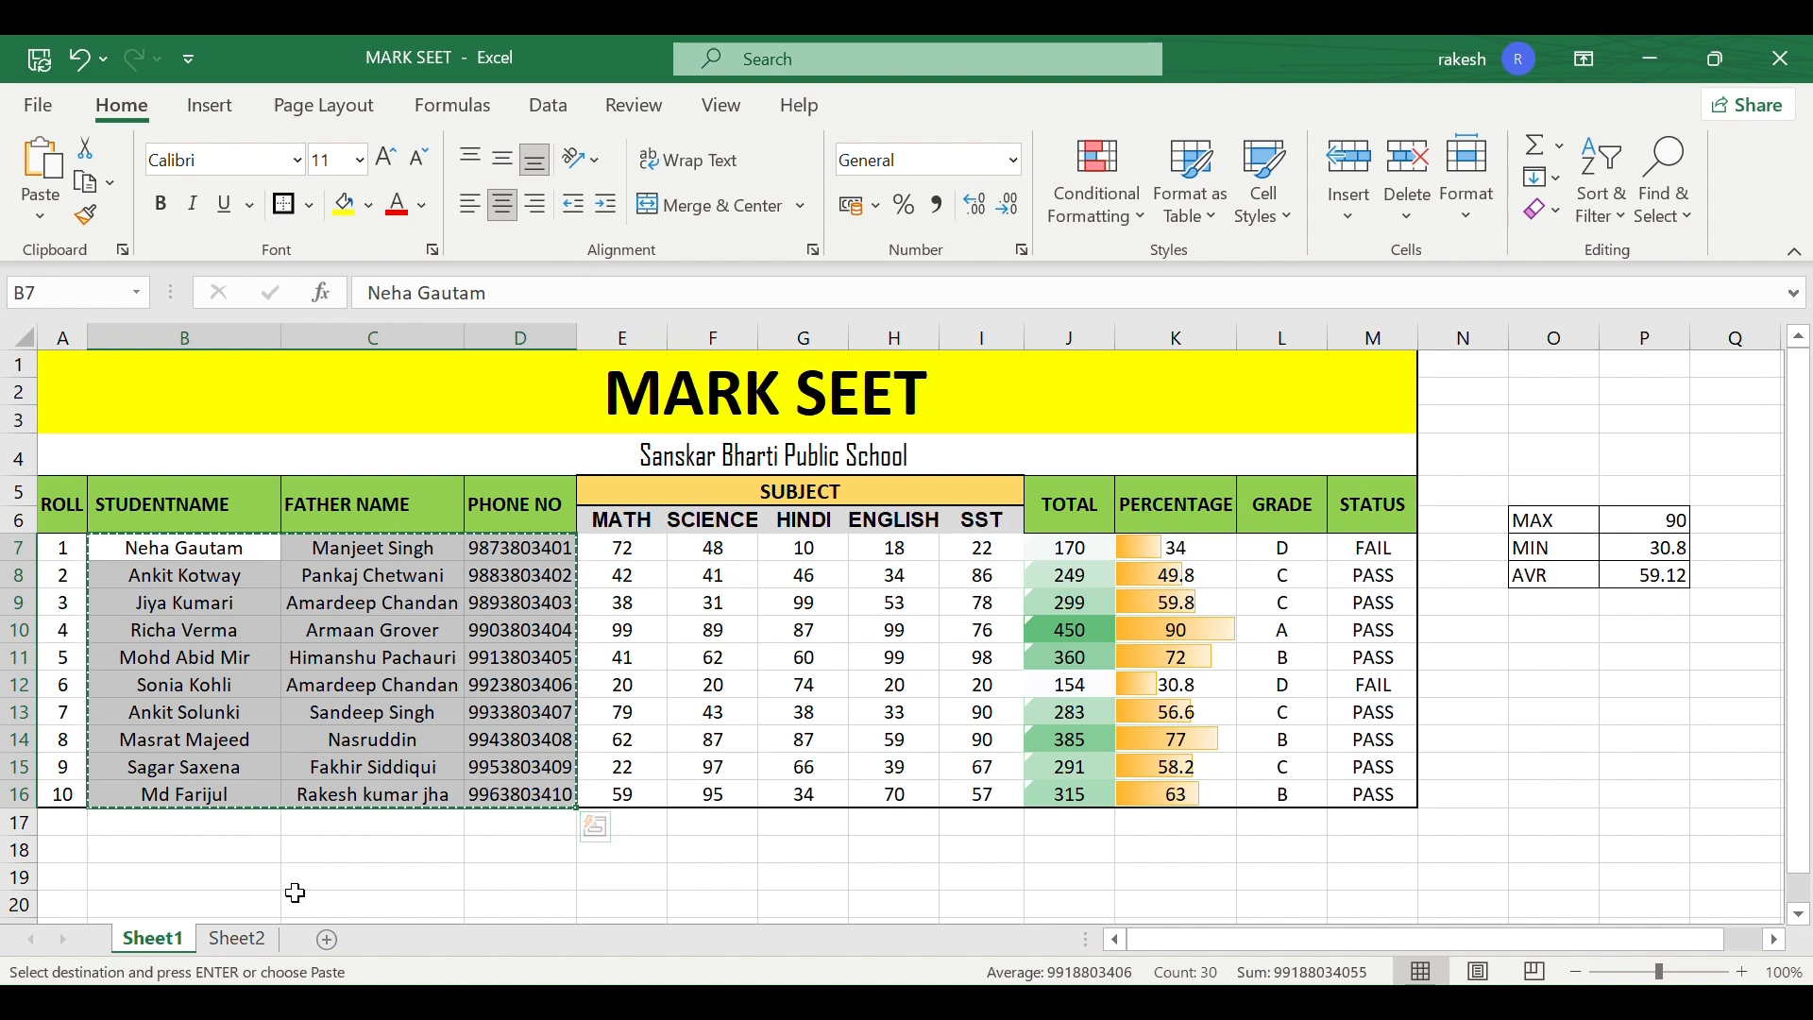
{"action": "left_click", "coordinate": [240, 940]}
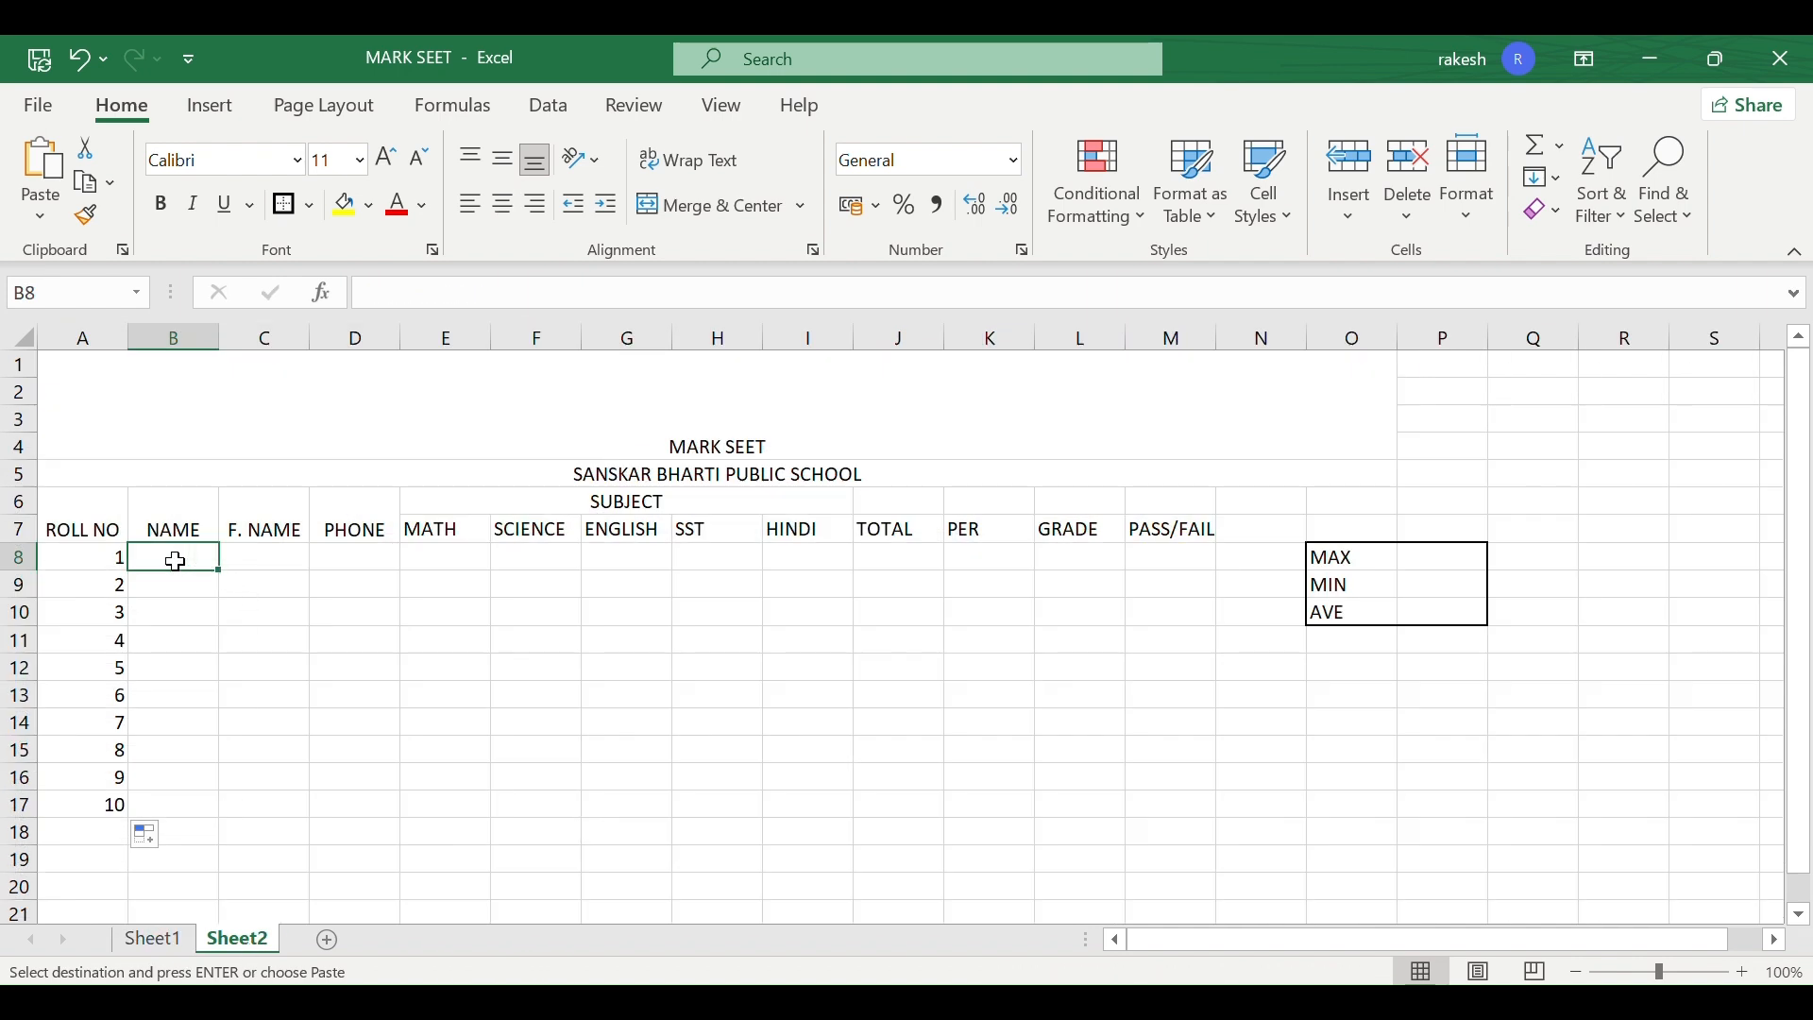
{"action": "mouse_move", "coordinate": [178, 572]}
{"action": "left_mouse_down"}
{"action": "mouse_move", "coordinate": [356, 559]}
{"action": "mouse_move", "coordinate": [164, 556]}
{"action": "mouse_move", "coordinate": [365, 551]}
{"action": "mouse_move", "coordinate": [362, 801]}
{"action": "left_mouse_up"}
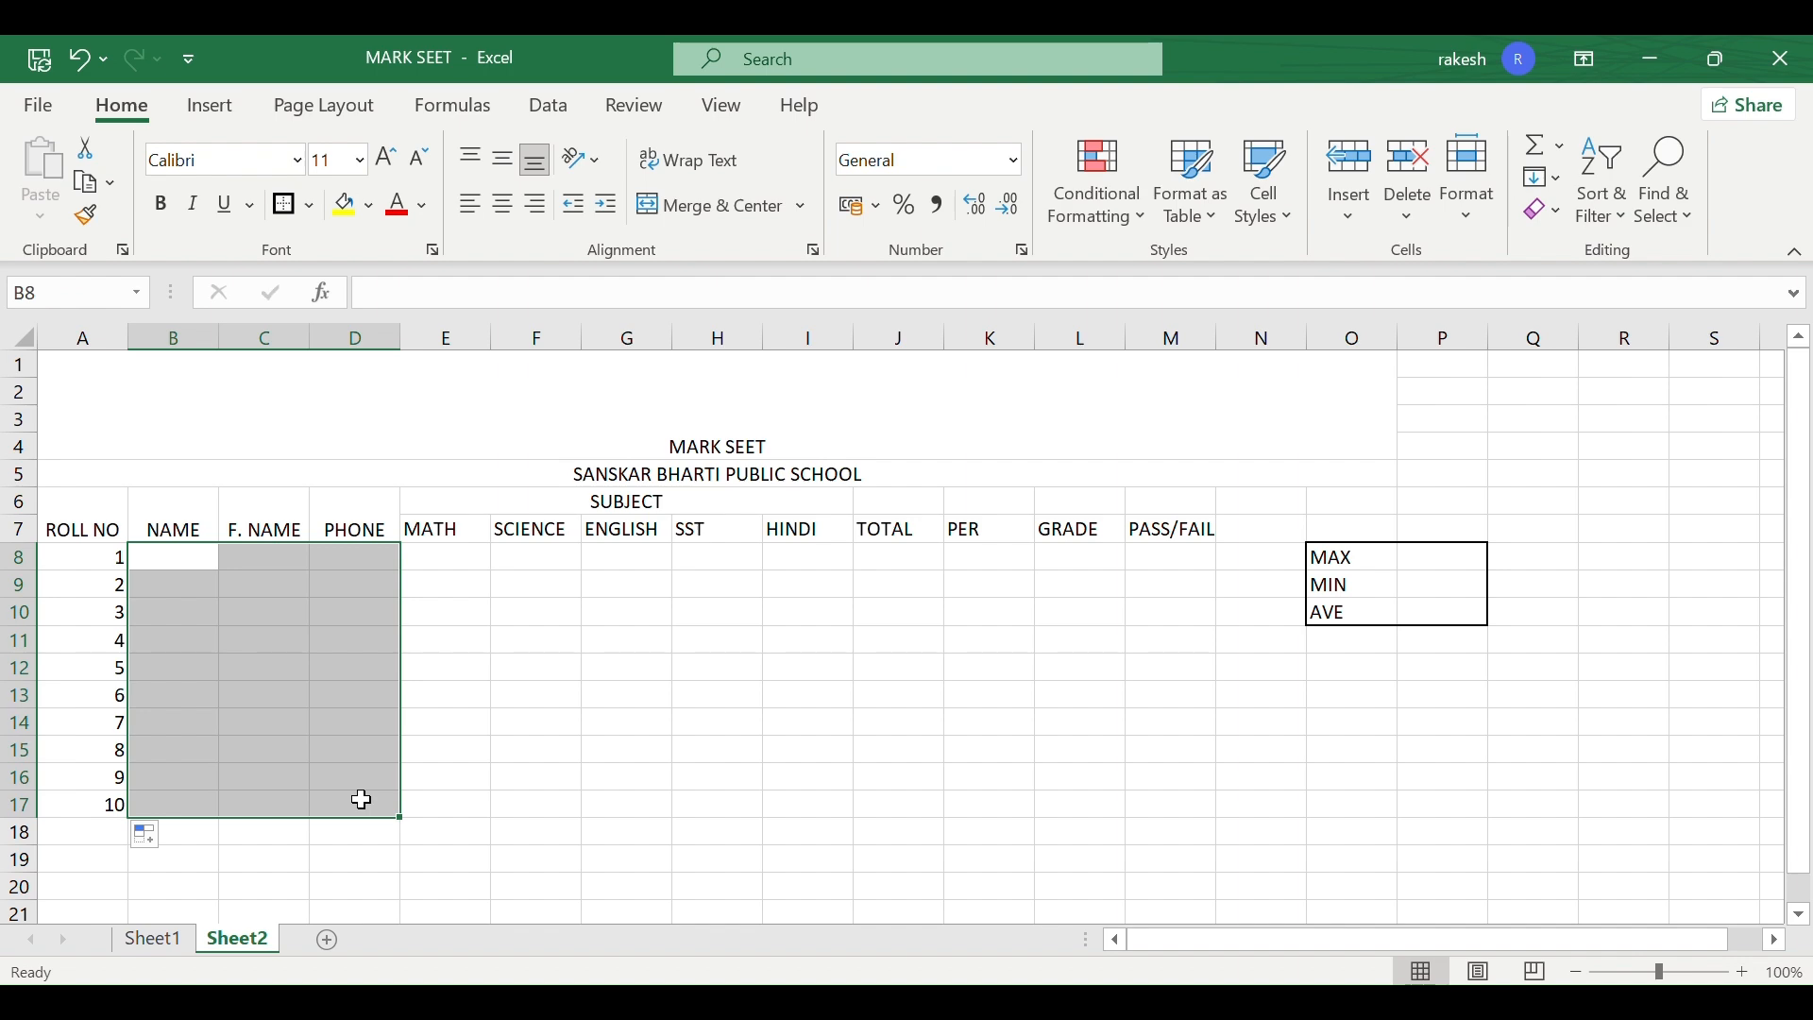
{"action": "left_click", "coordinate": [154, 940]}
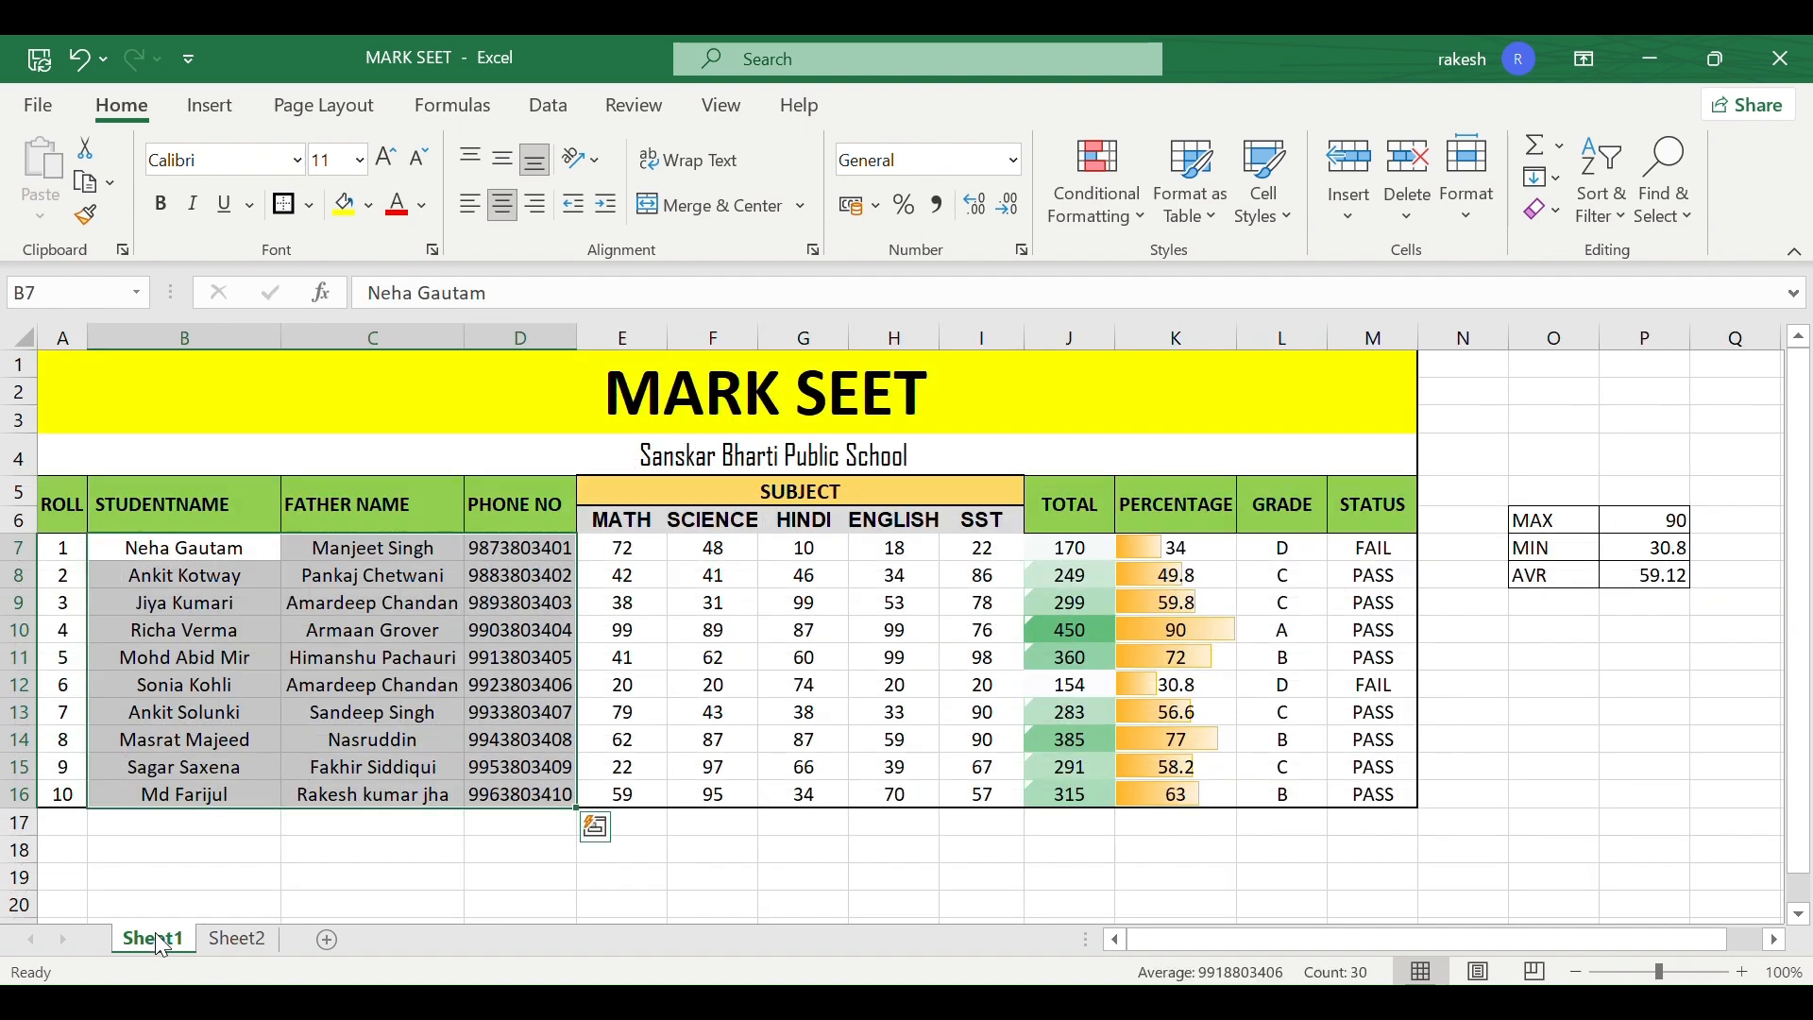
{"action": "key", "text": "ctrl+c"}
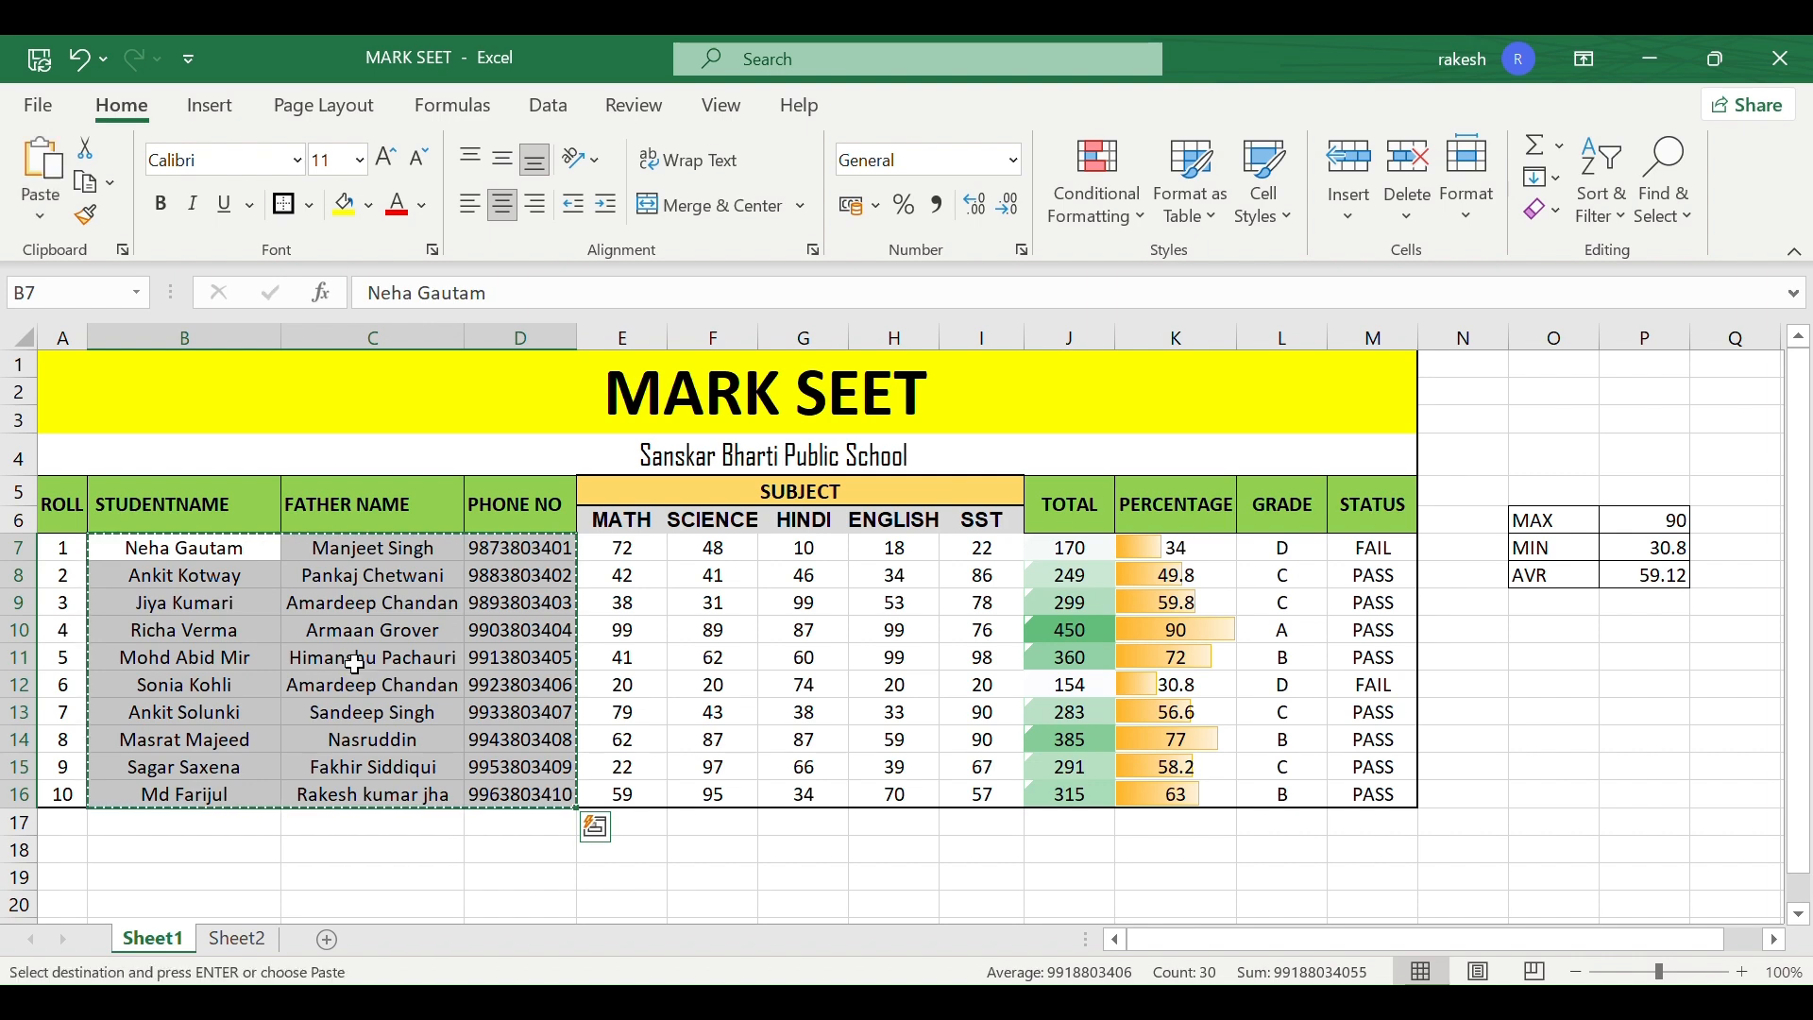
{"action": "left_click", "coordinate": [247, 942]}
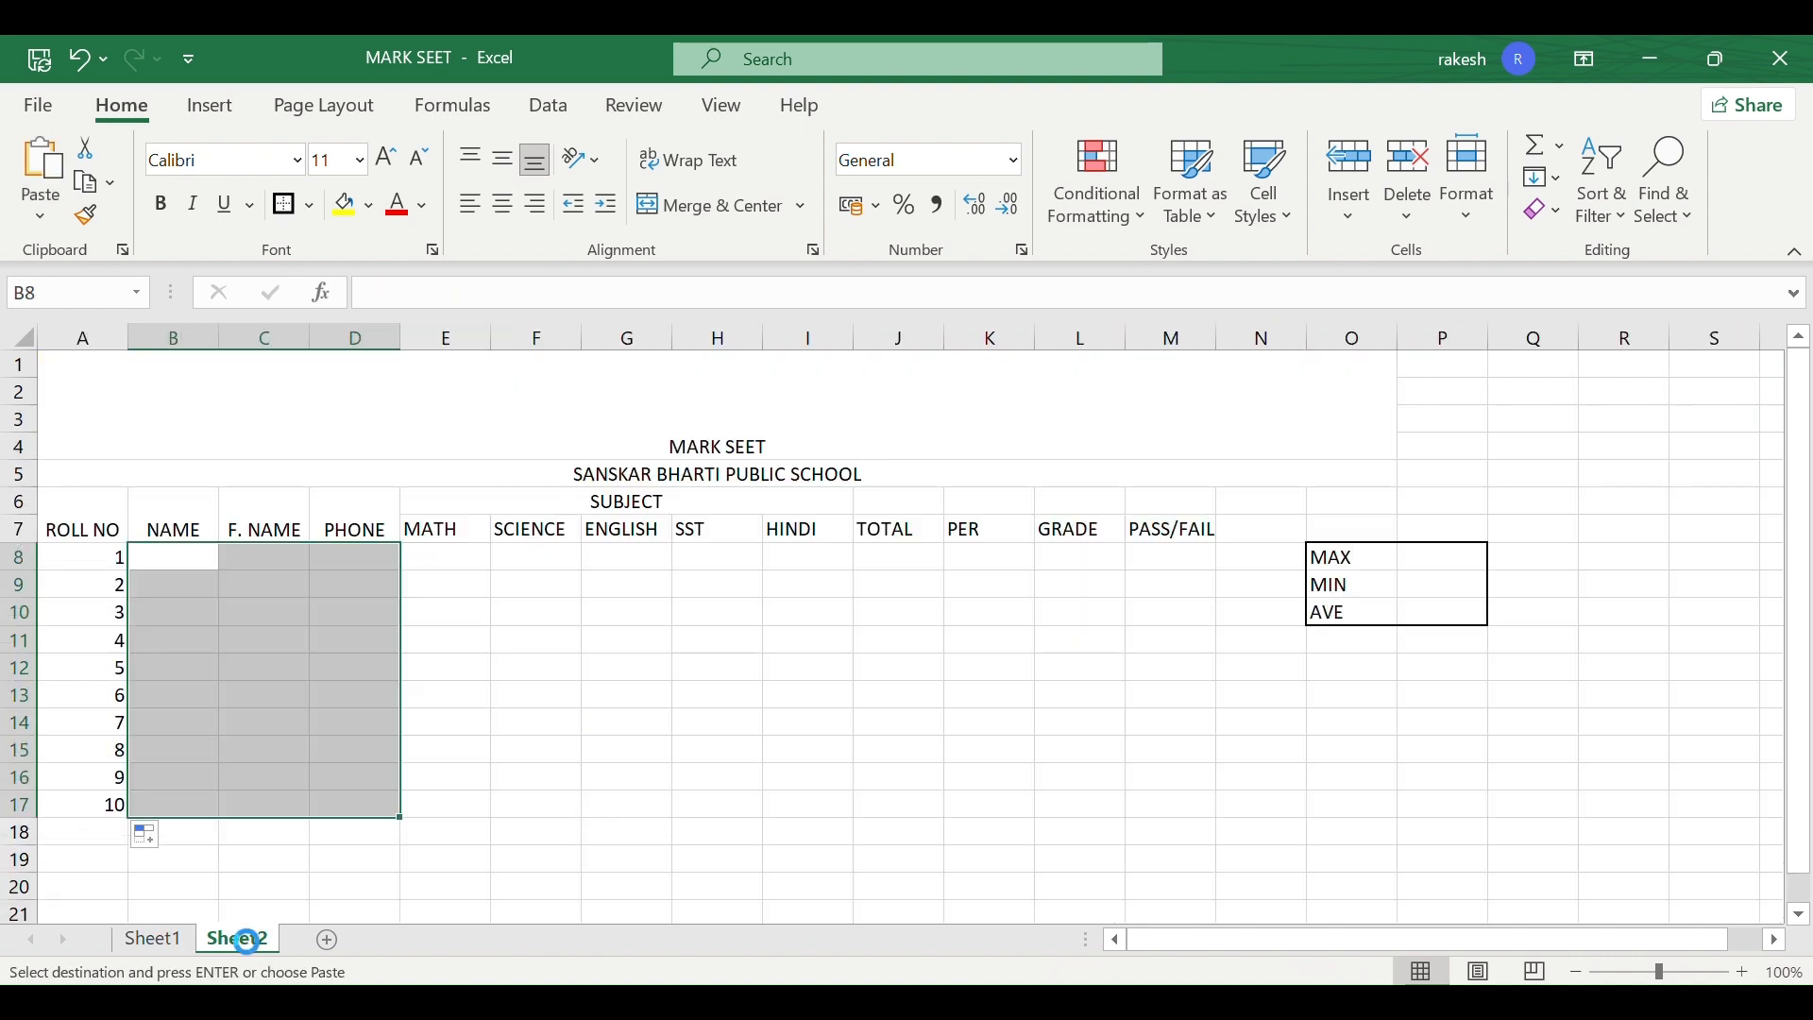
{"action": "key", "text": "ctrl+v"}
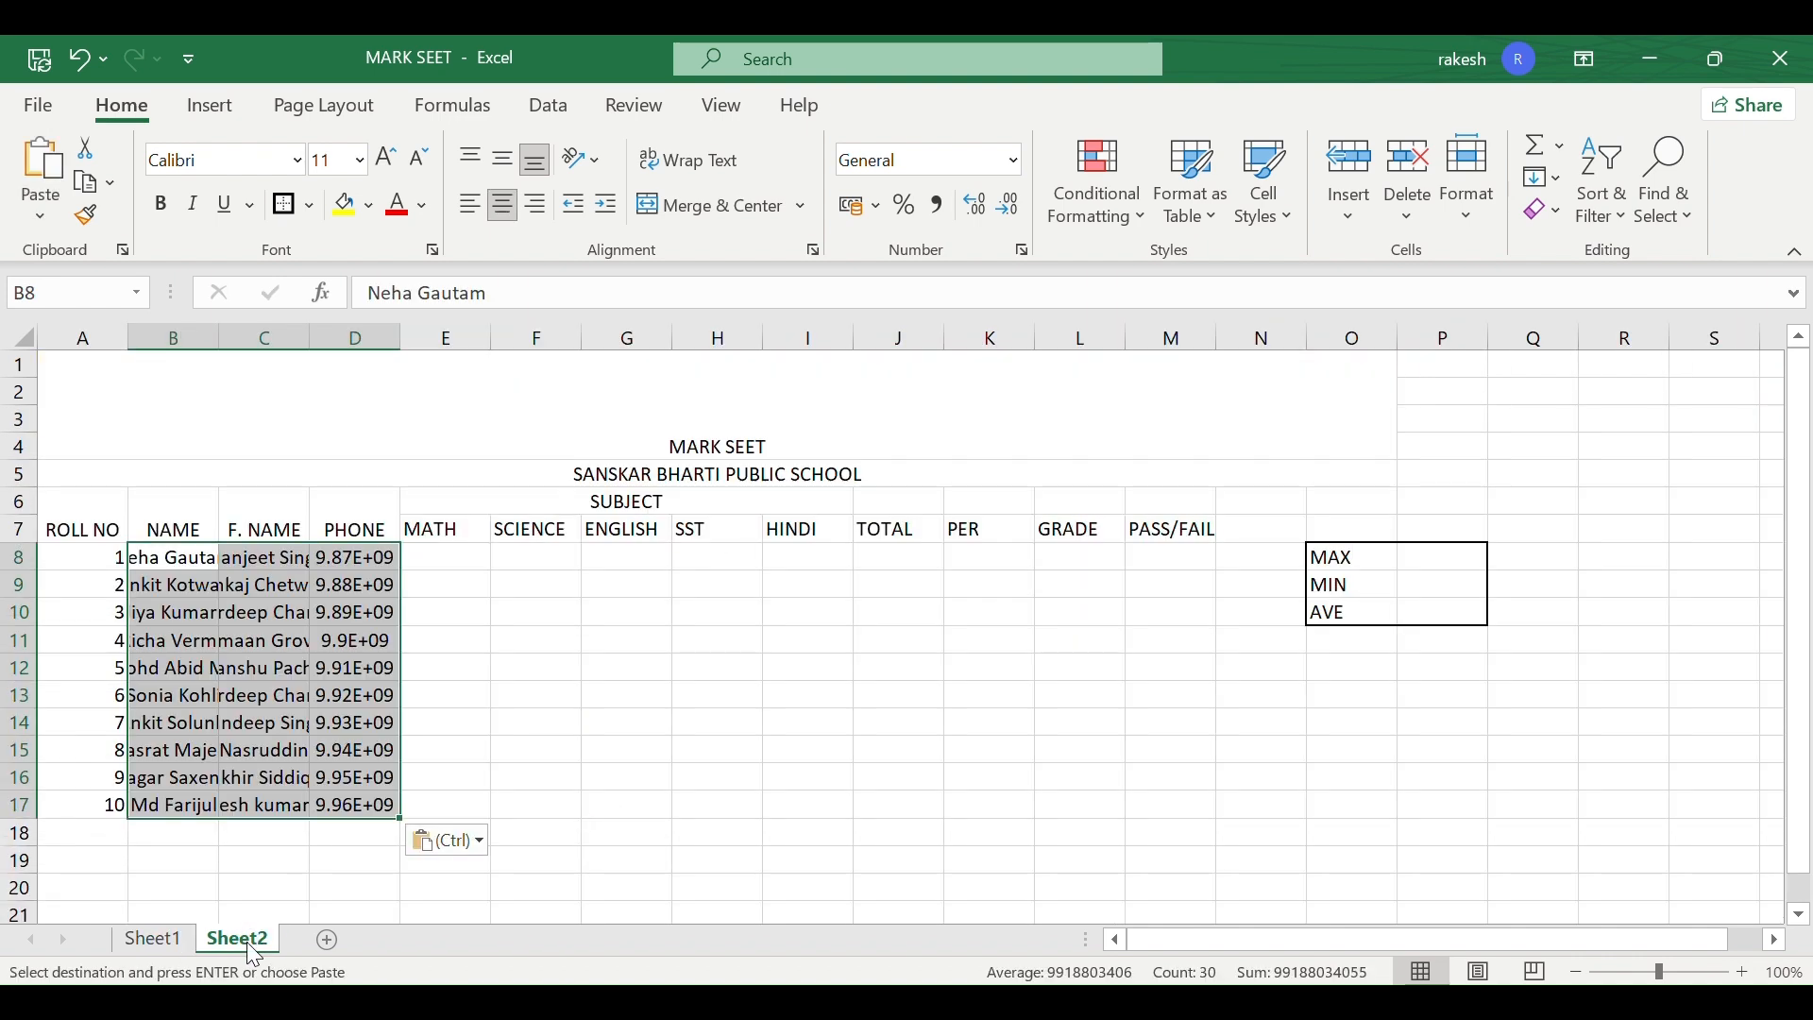
{"action": "left_click", "coordinate": [454, 842]}
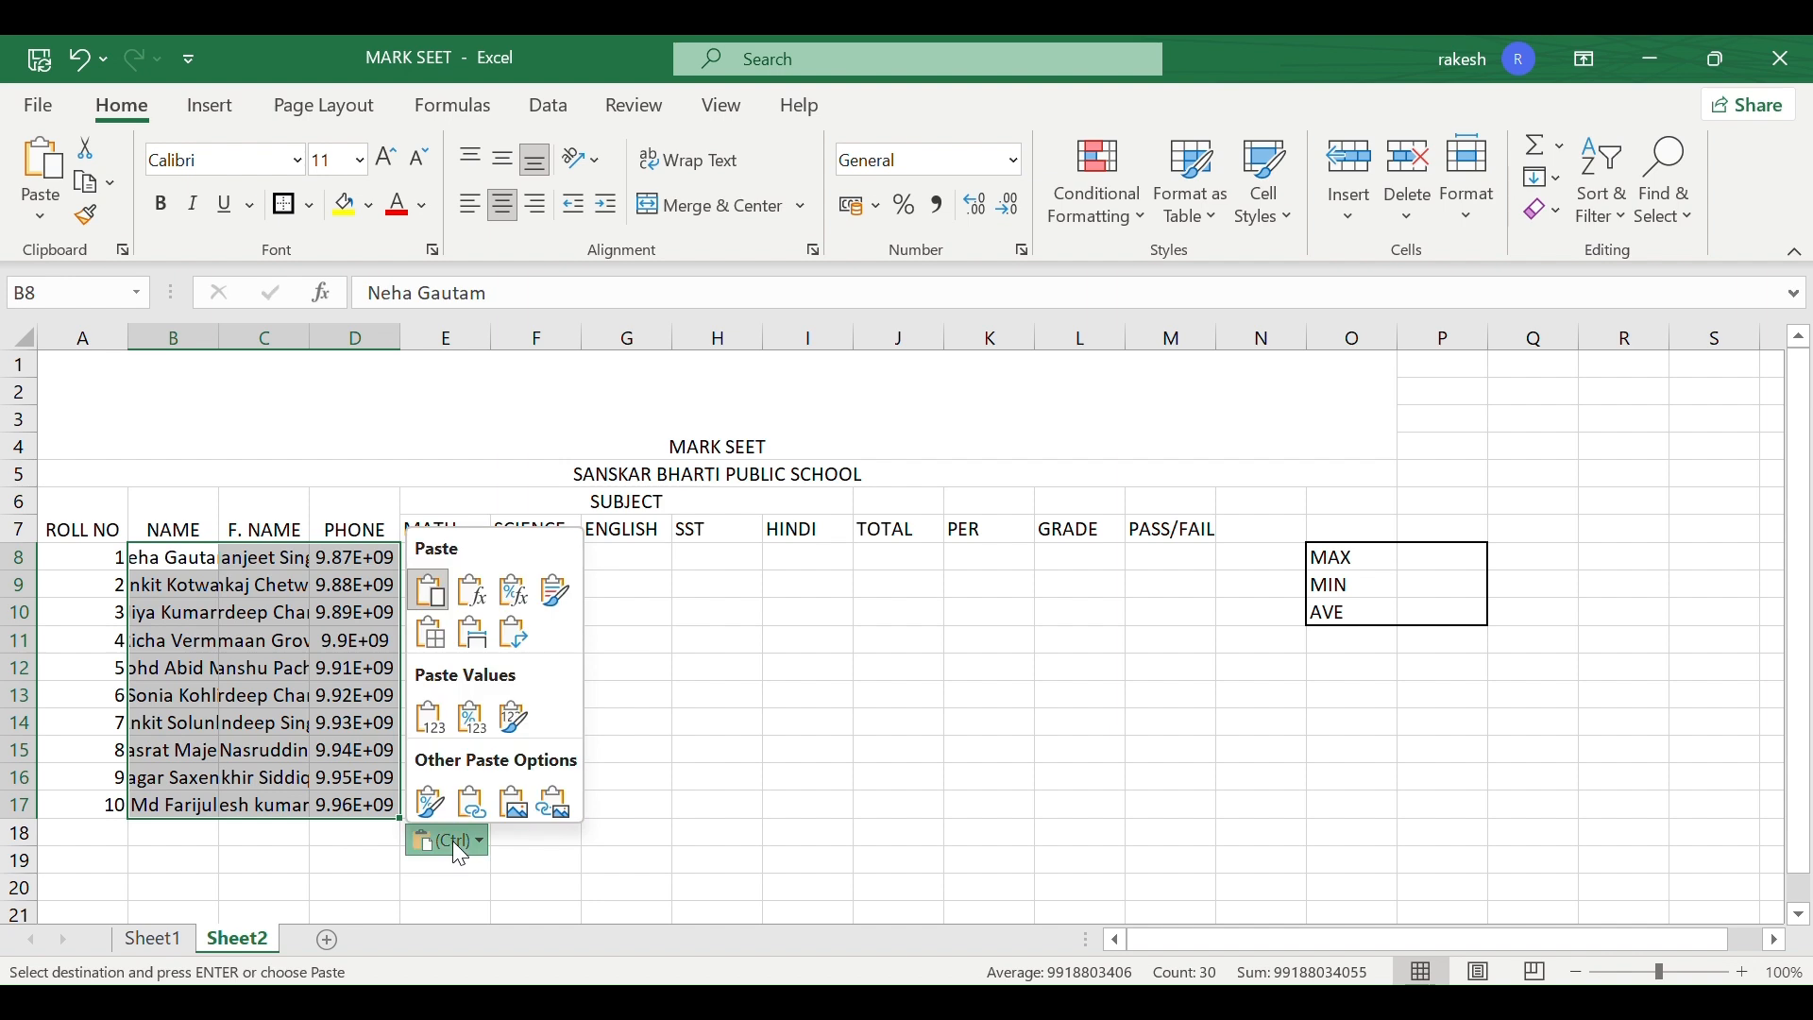
{"action": "left_click", "coordinate": [427, 716]}
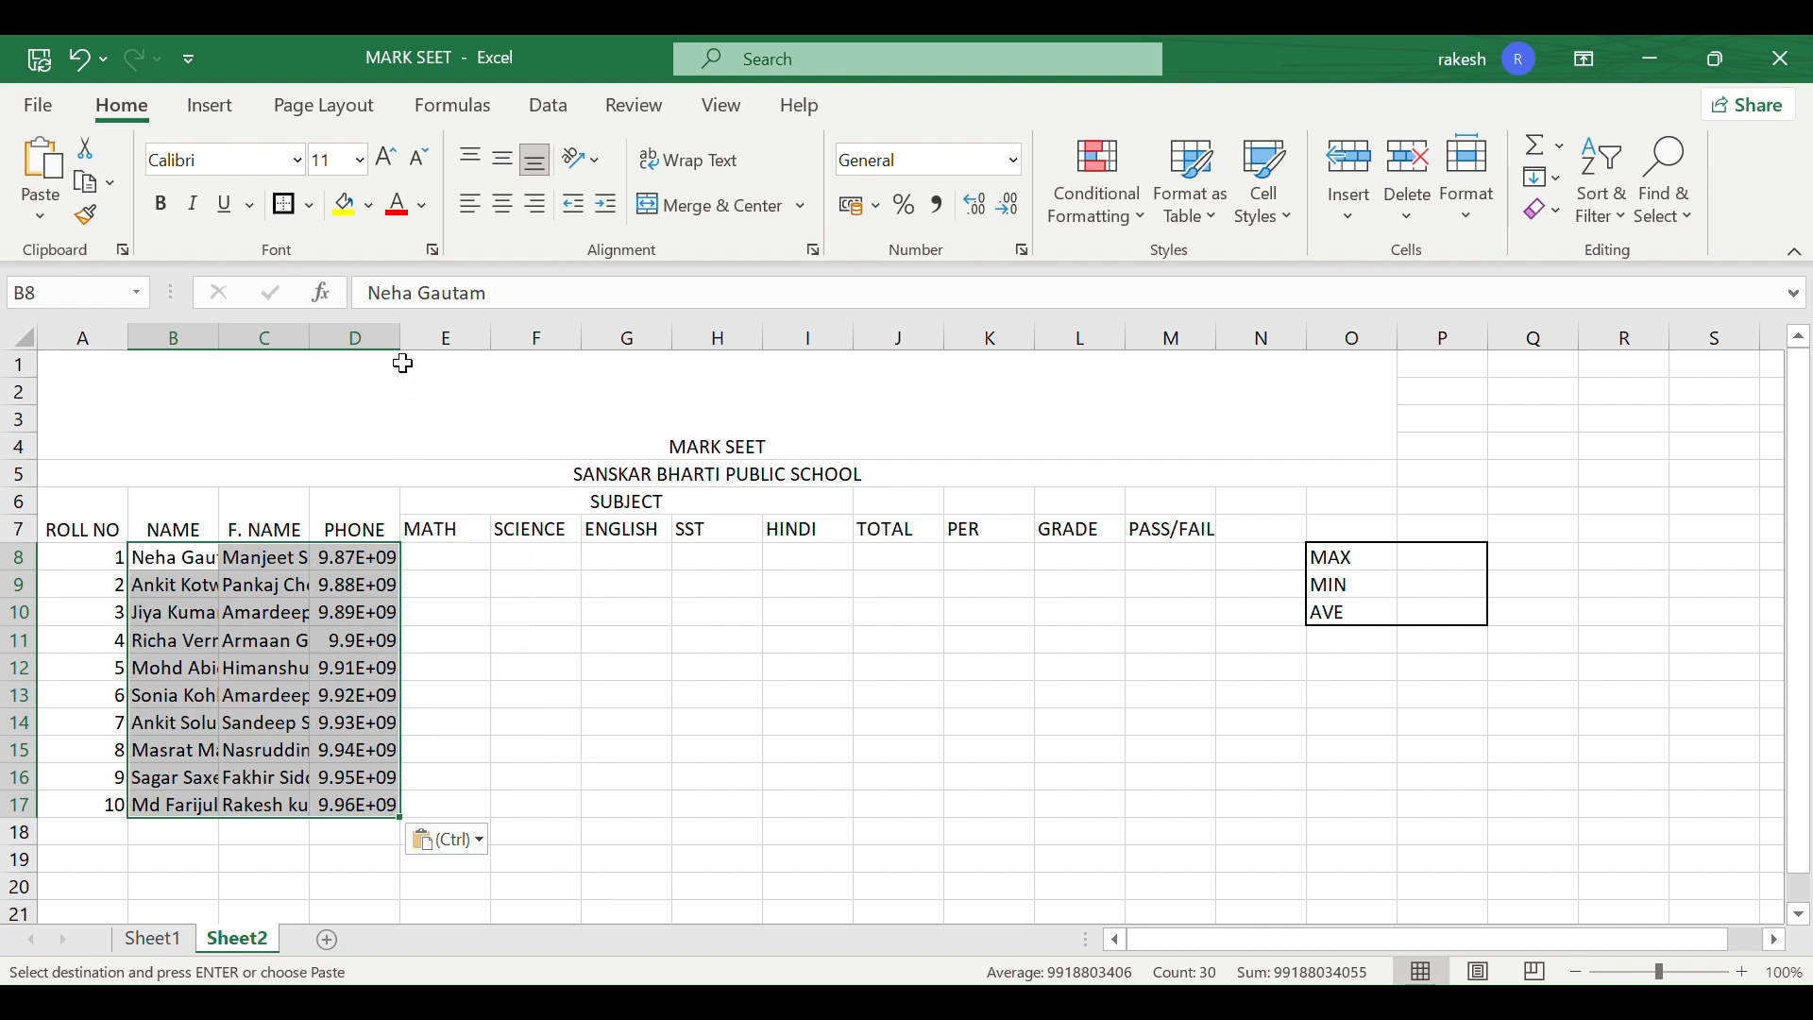
- AutoFit the width of all columns on Sheet2 to their contents
{"action": "double_click", "coordinate": [400, 323]}
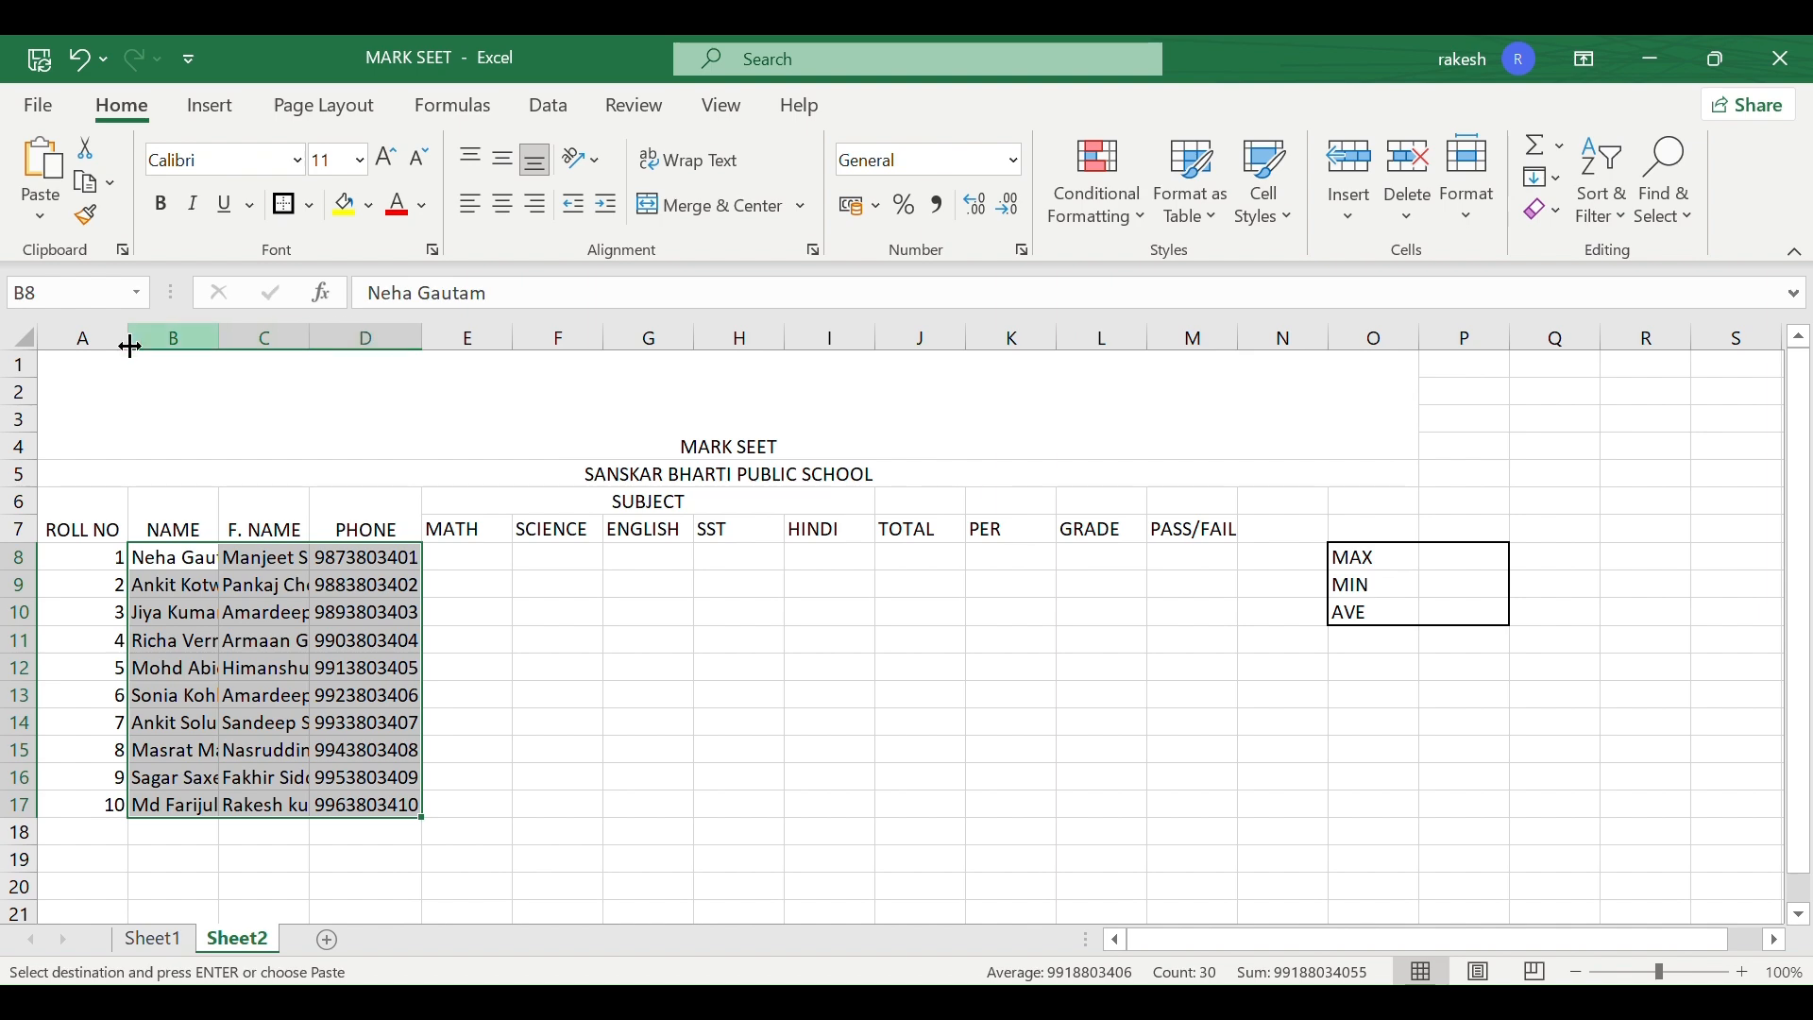
{"action": "left_click", "coordinate": [21, 337]}
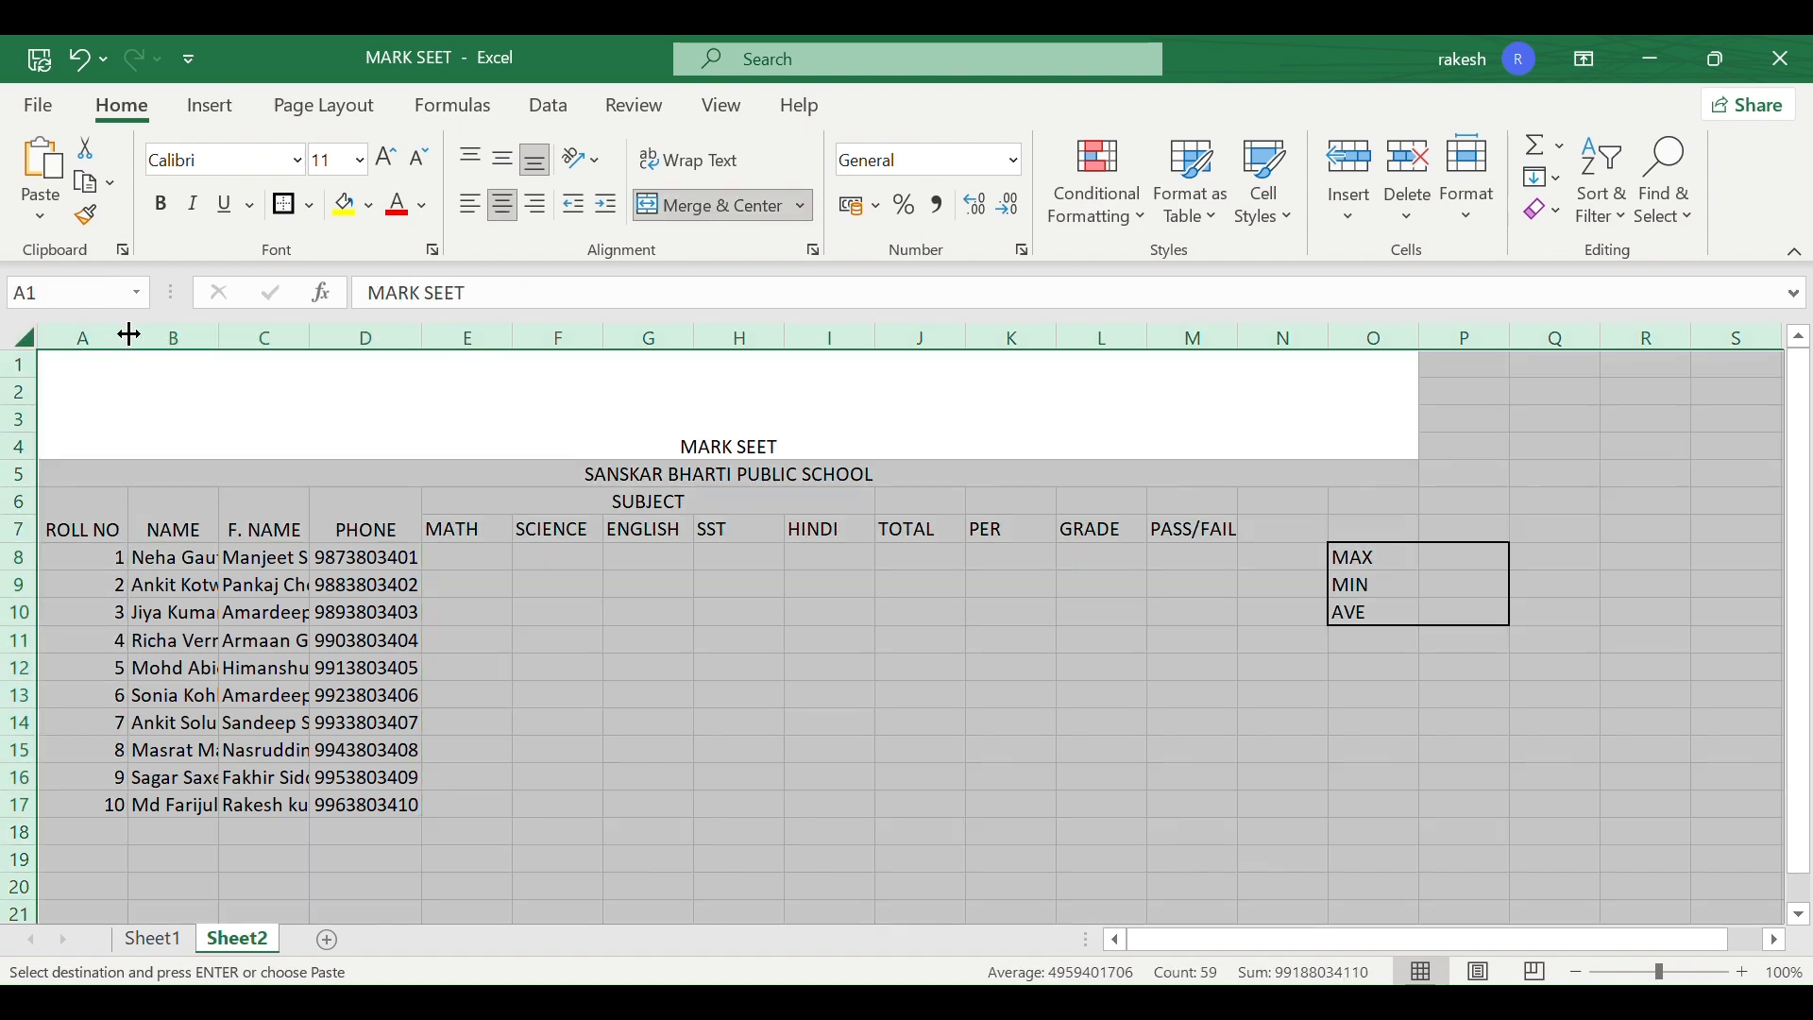
{"action": "double_click", "coordinate": [309, 337]}
{"action": "left_click", "coordinate": [780, 720]}
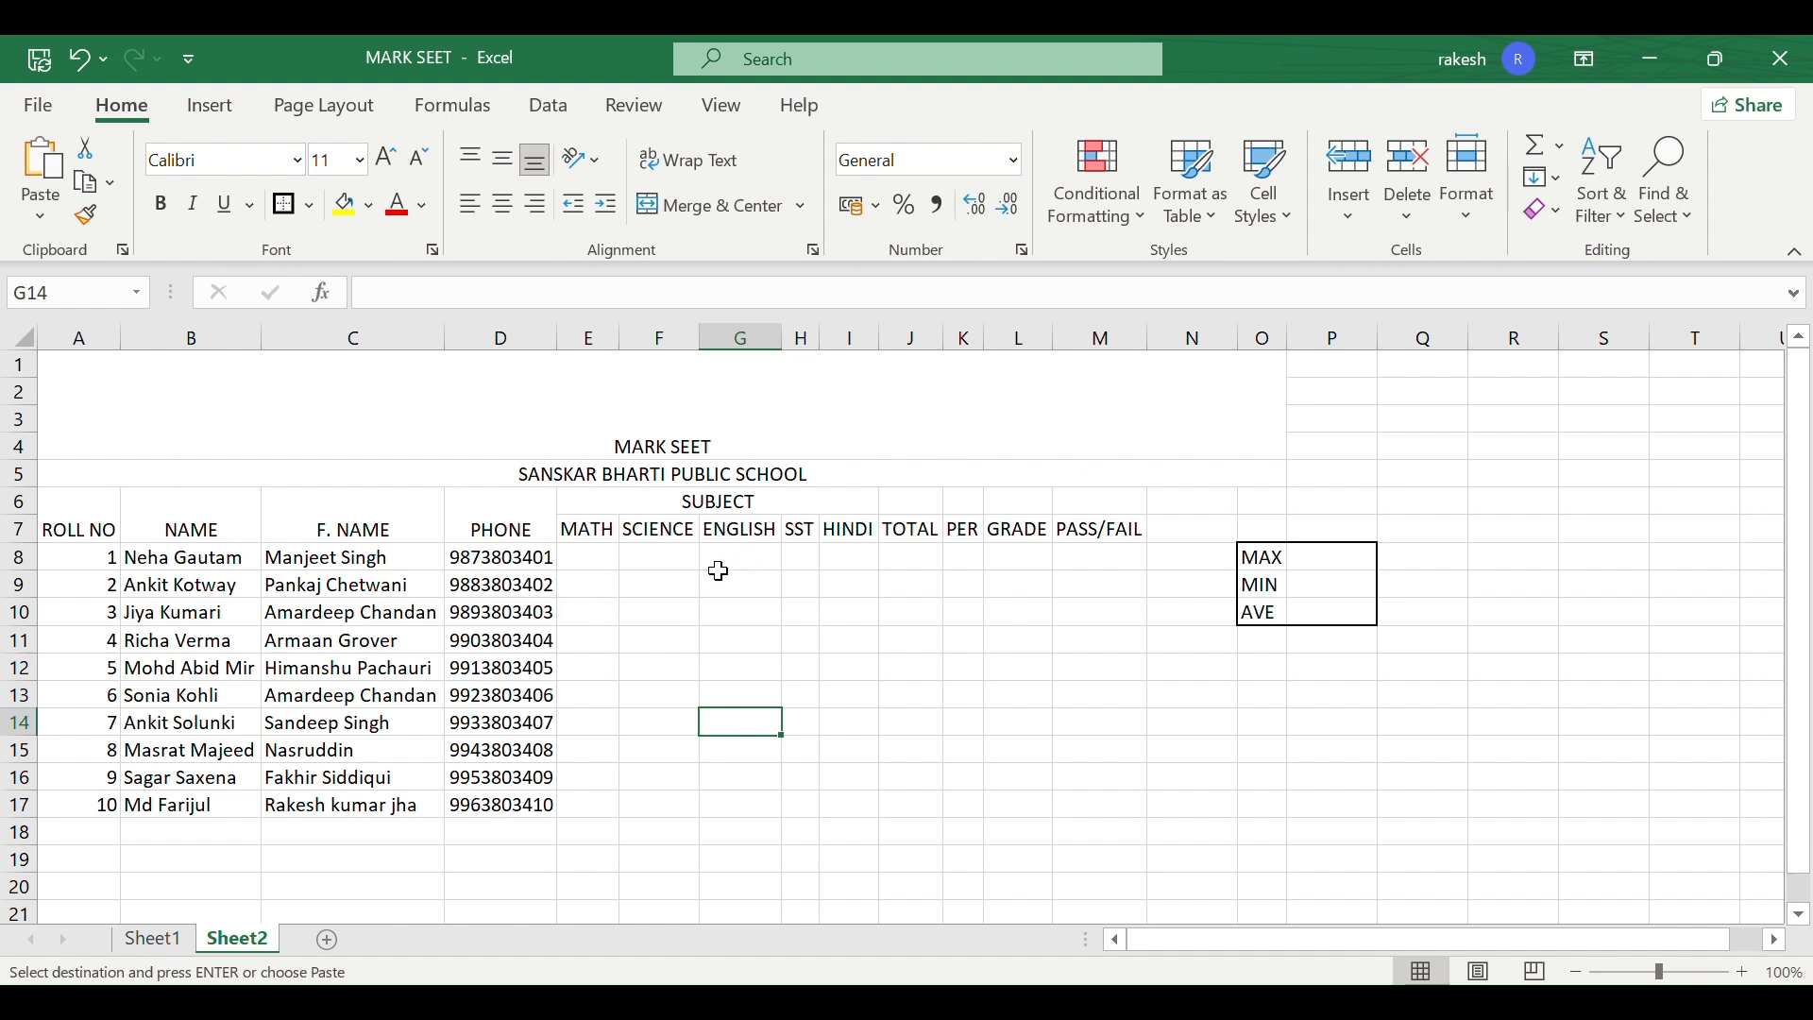
- Enter the formula =RANDBETWEEN(30,100) in cell E8 for the first student's MATH mark
{"action": "left_click_drag", "start_coordinate": [581, 559], "coordinate": [828, 798]}
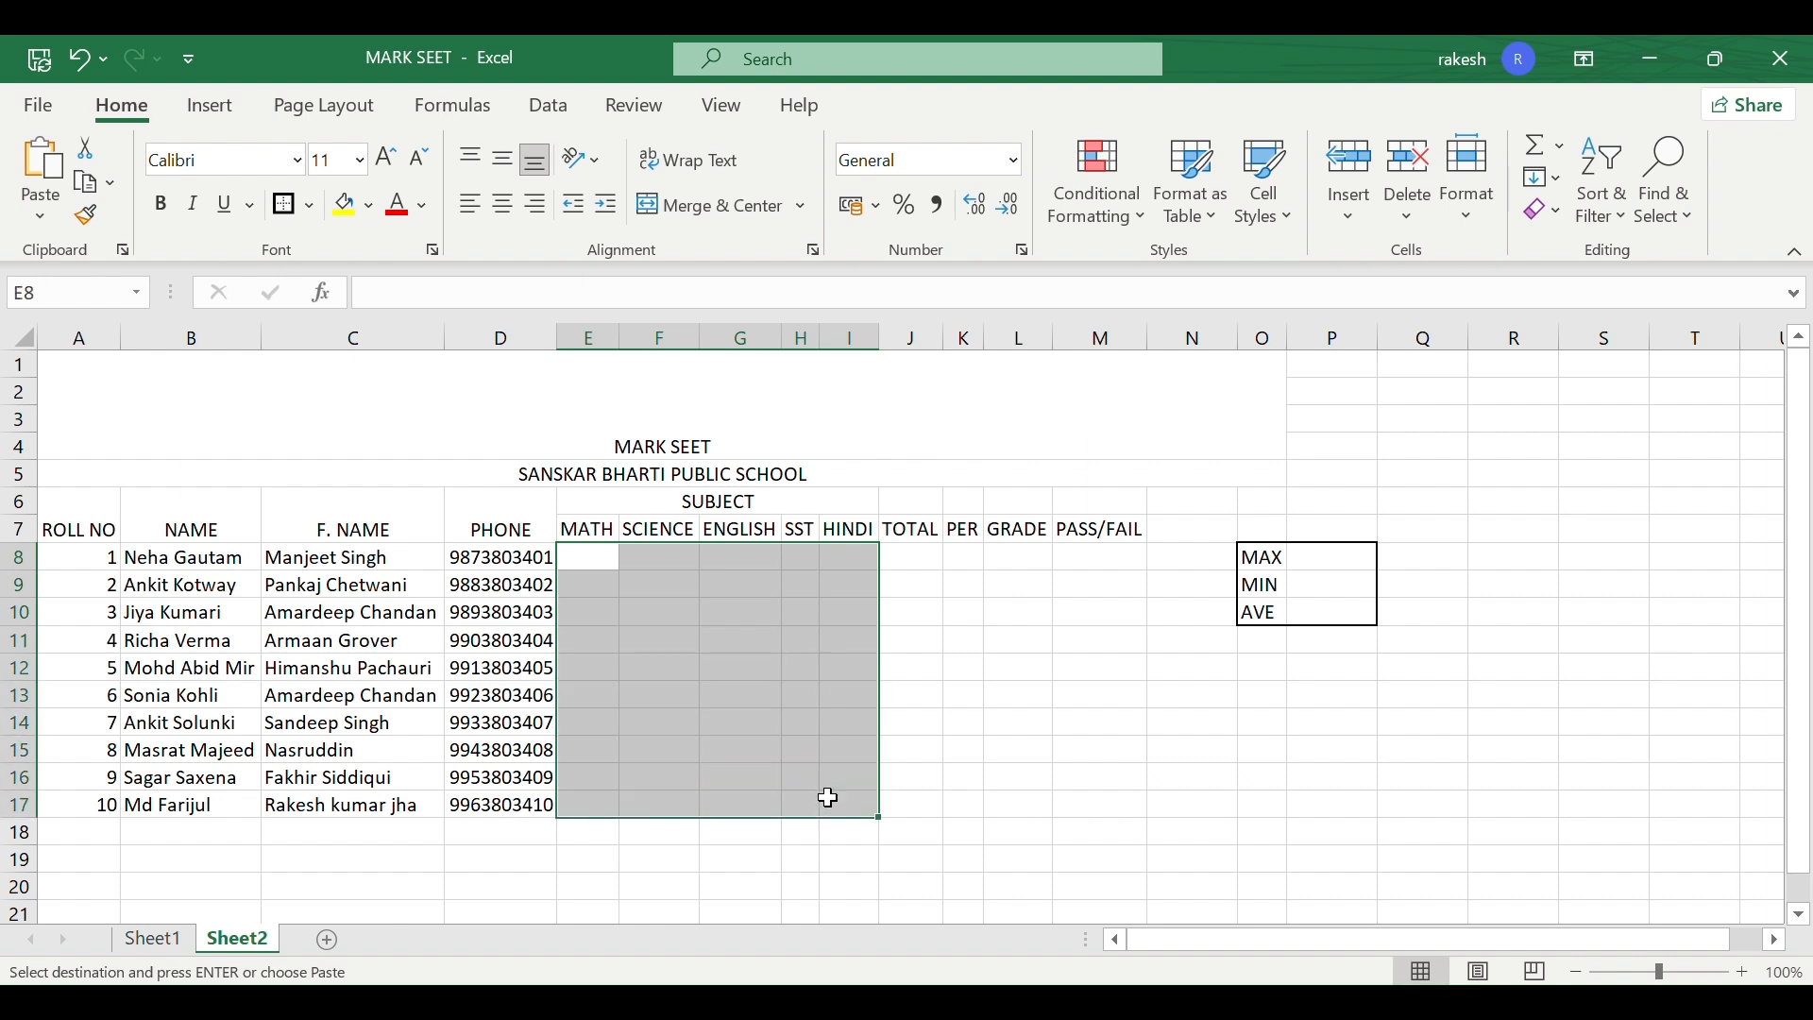
{"action": "type", "text": "="}
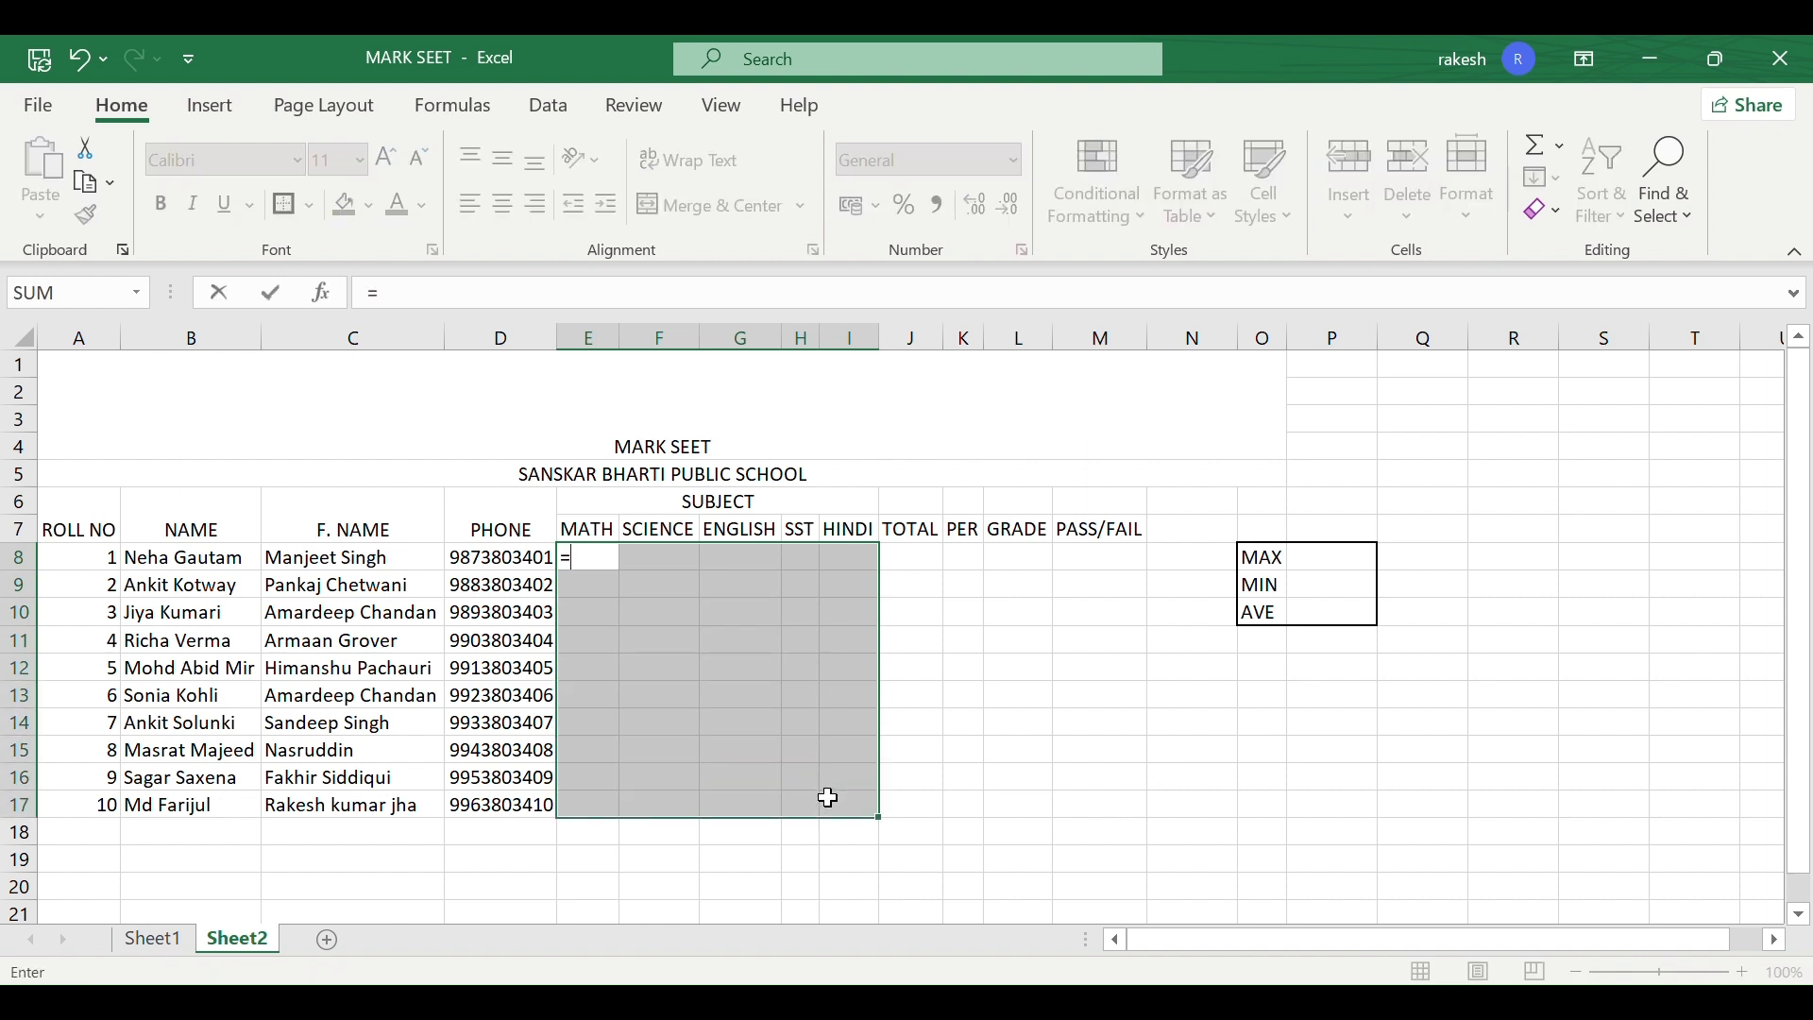
{"action": "type", "text": "RAND"}
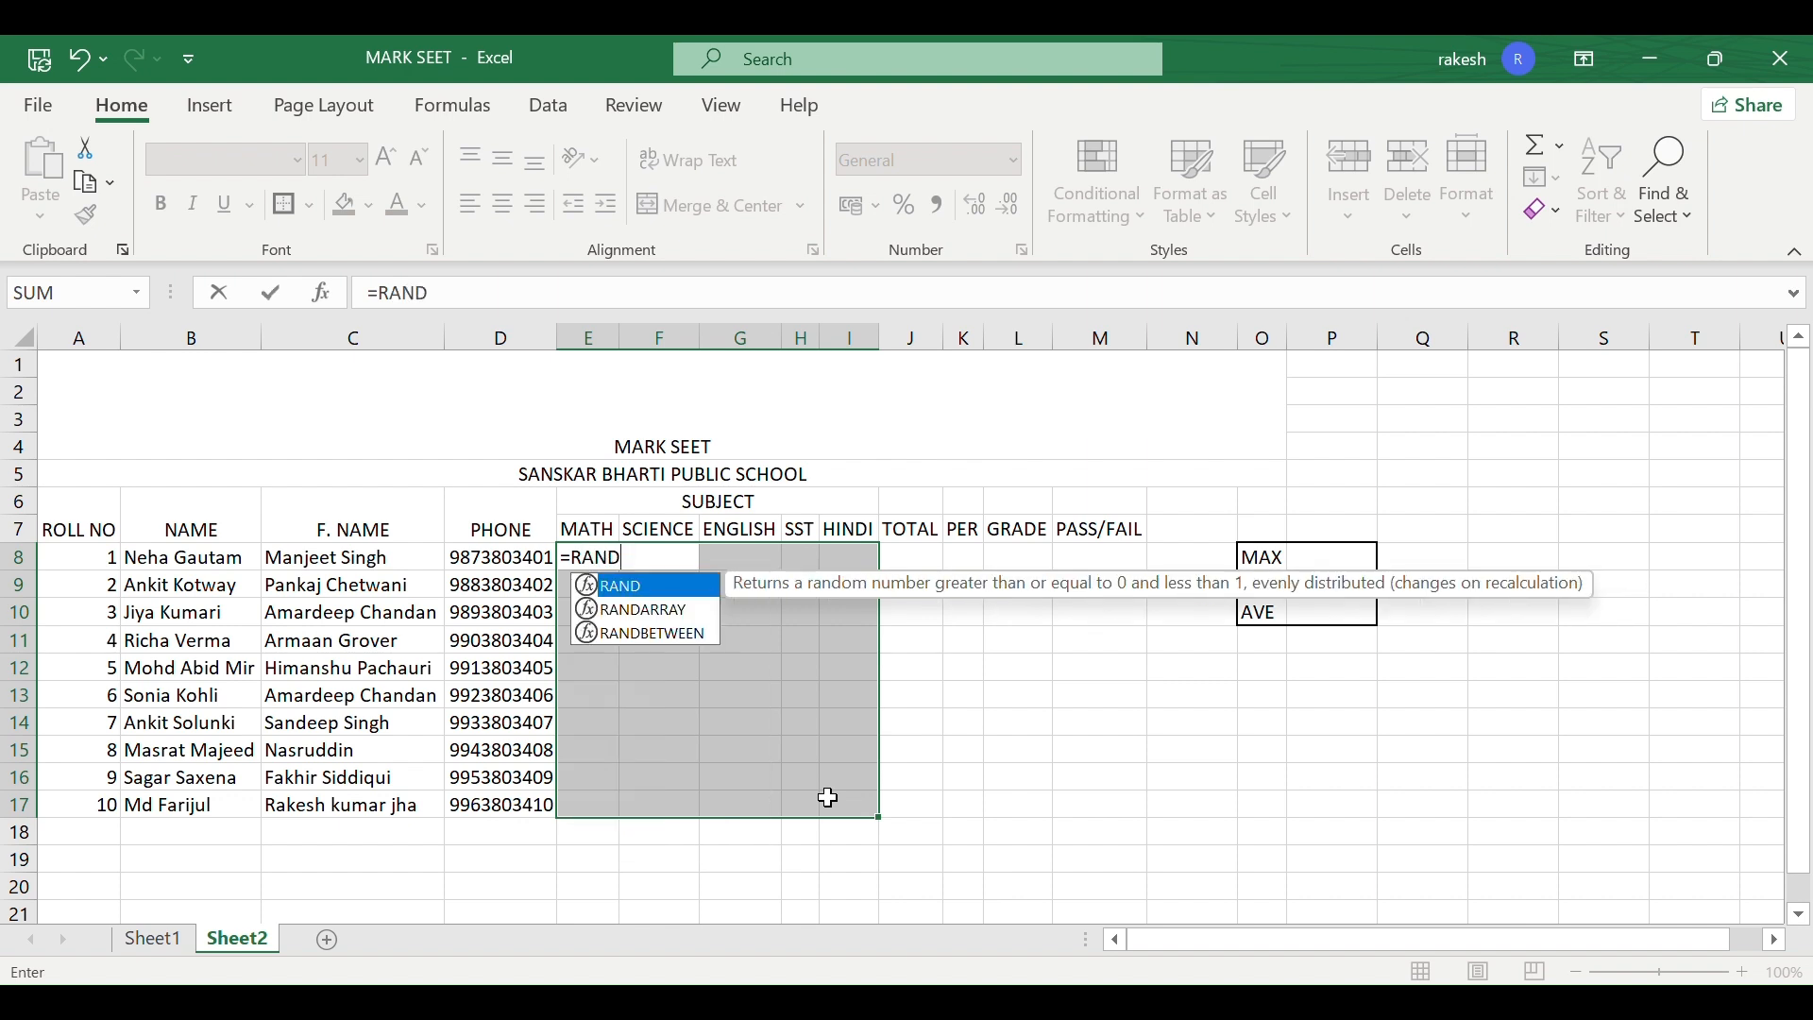
{"action": "type", "text": "B"}
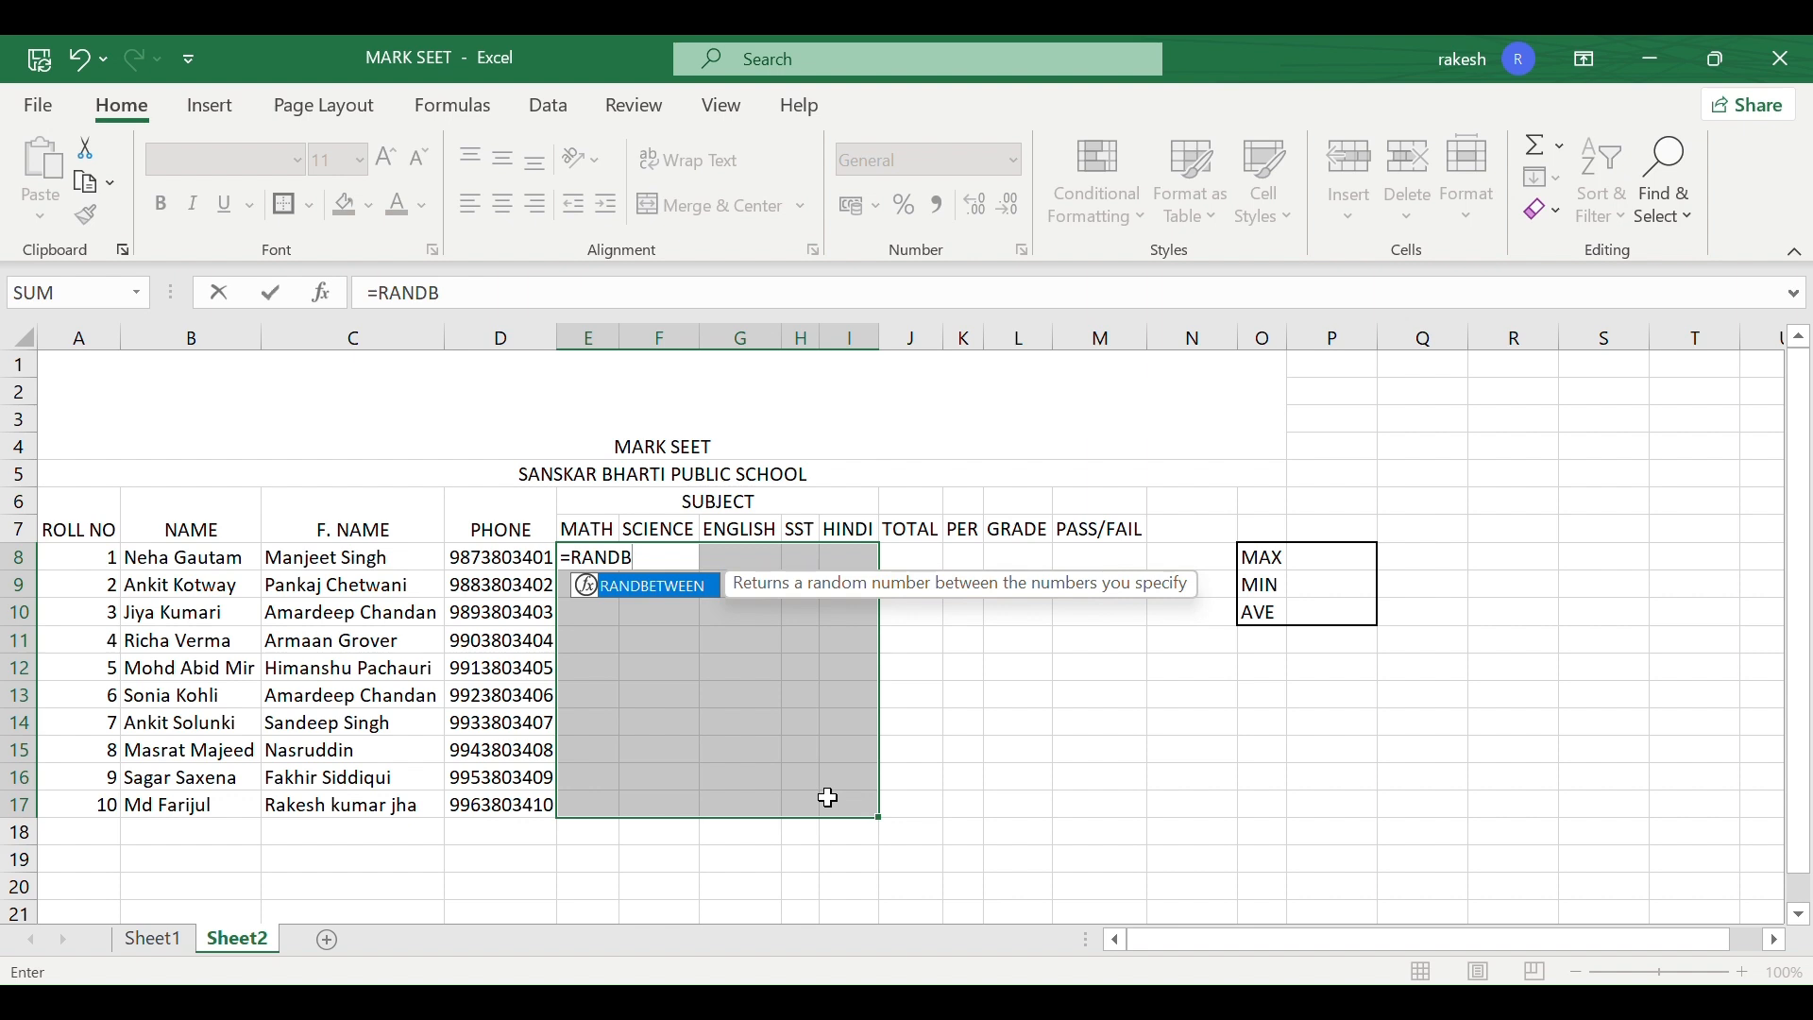
{"action": "key", "text": "Tab"}
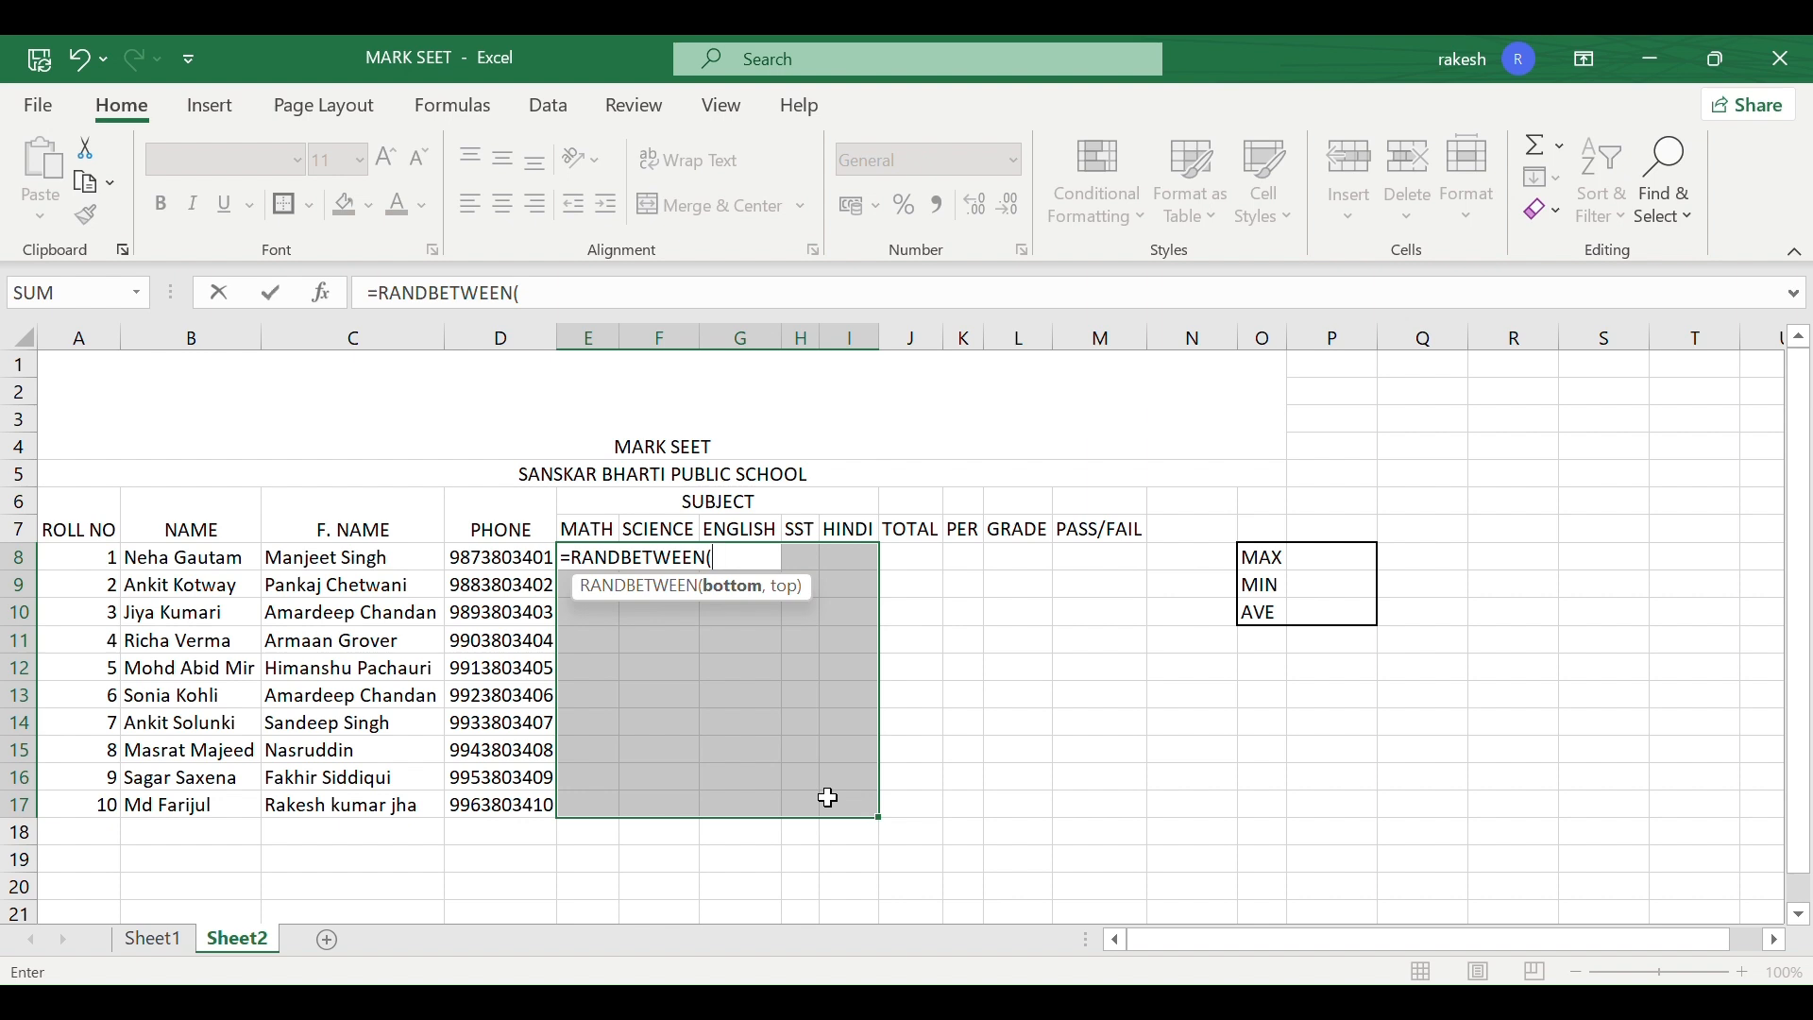
{"action": "type", "text": "30"}
{"action": "type", "text": ","}
{"action": "type", "text": "80"}
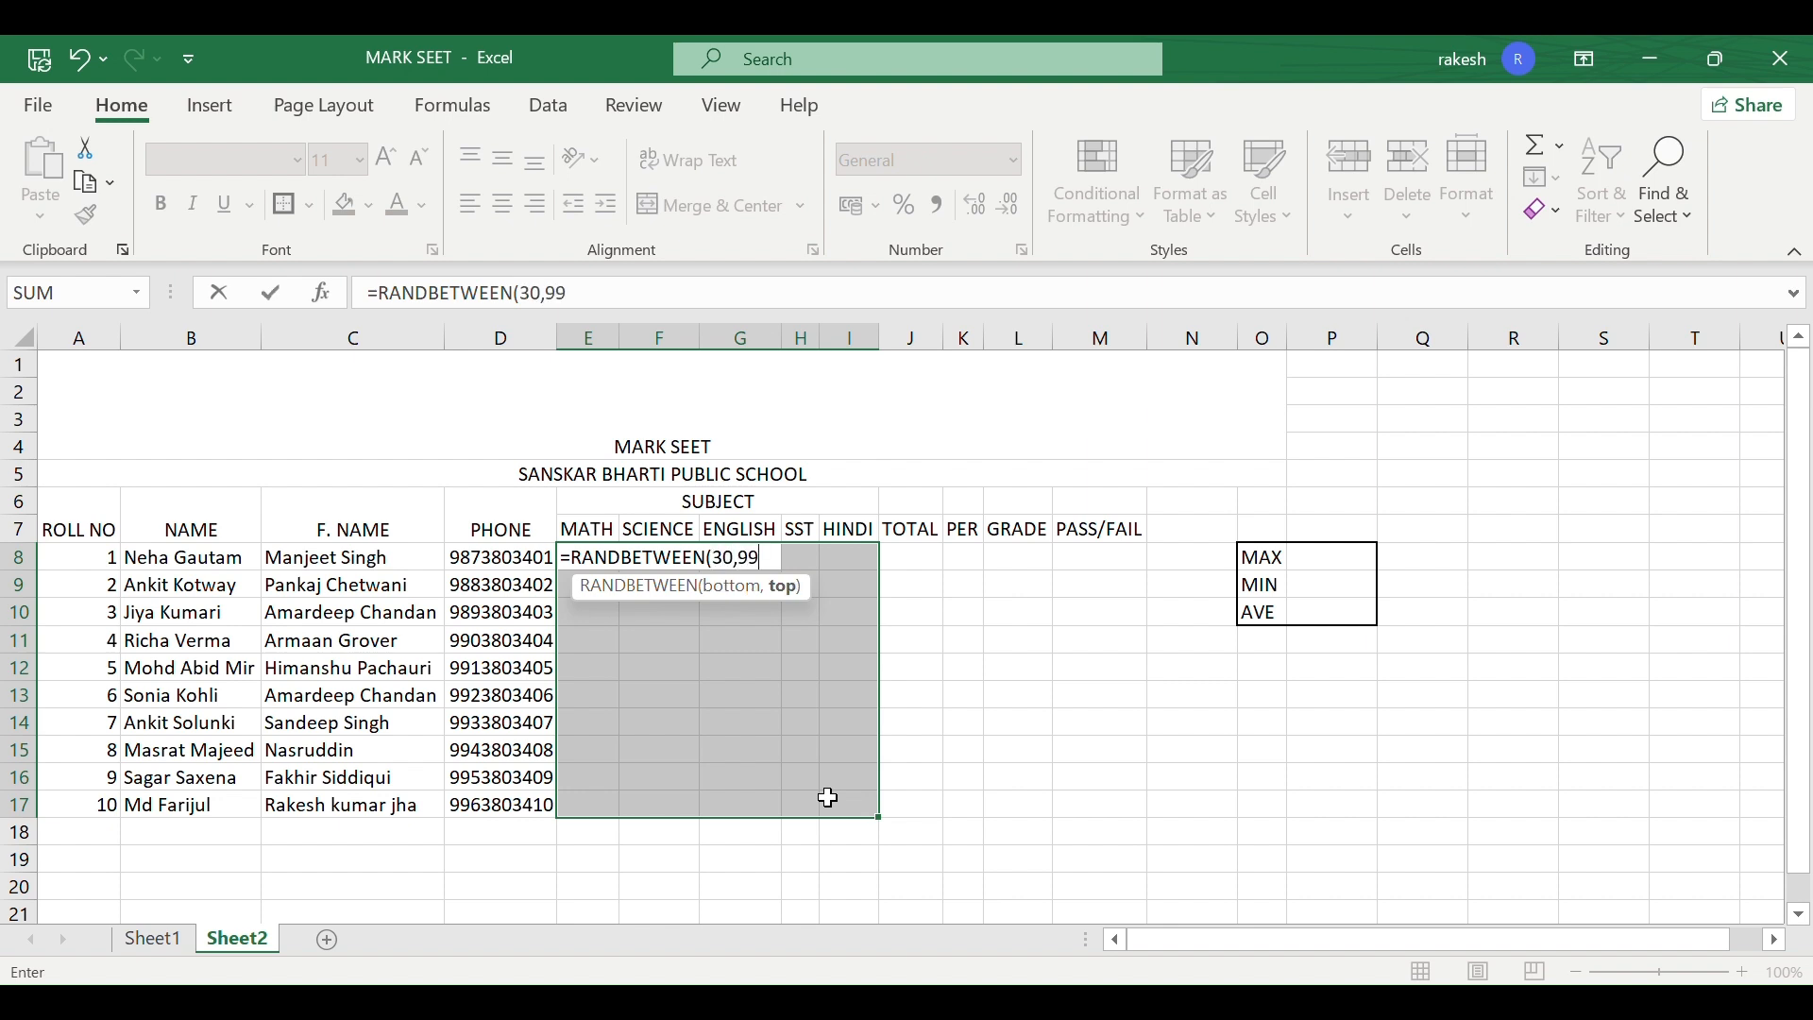
{"action": "key", "text": "BackSpace"}
{"action": "key", "text": "BackSpace"}
{"action": "type", "text": "100"}
{"action": "key", "text": "Return"}
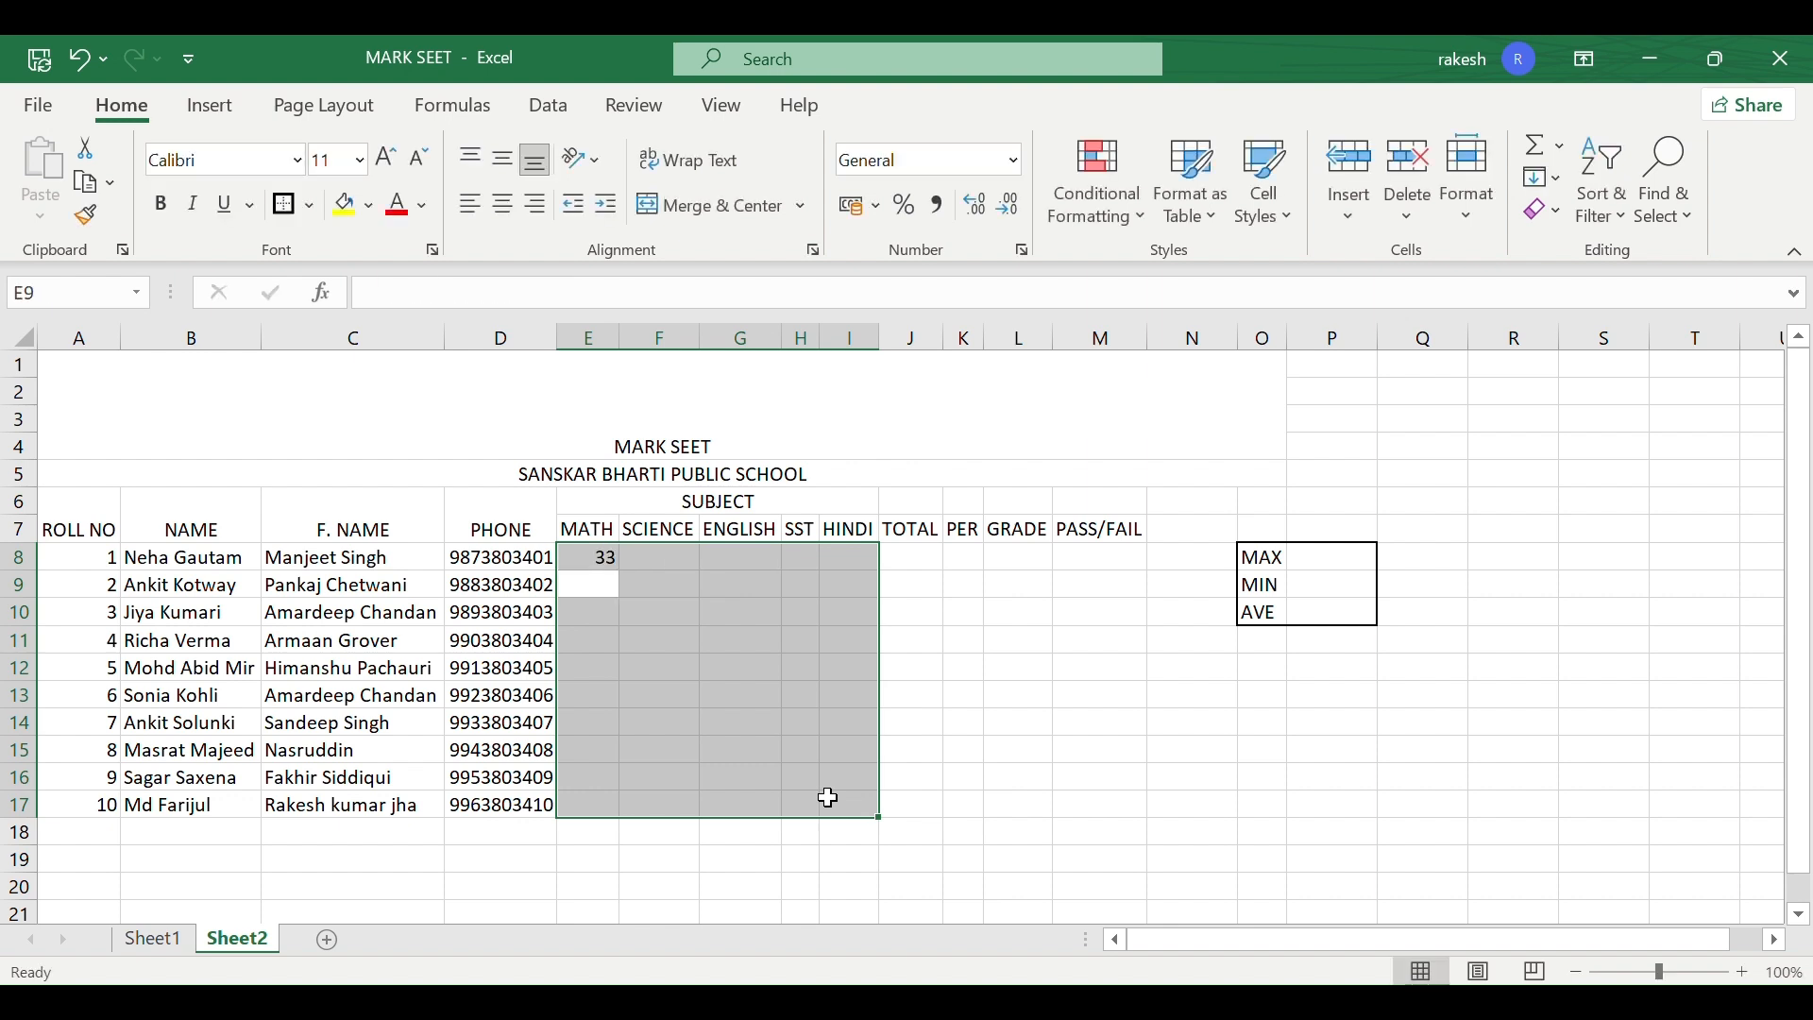
- Fill the random mark formula from E8 down to row 17 and across to the HINDI column, covering E8:I17
{"action": "left_click", "coordinate": [623, 671]}
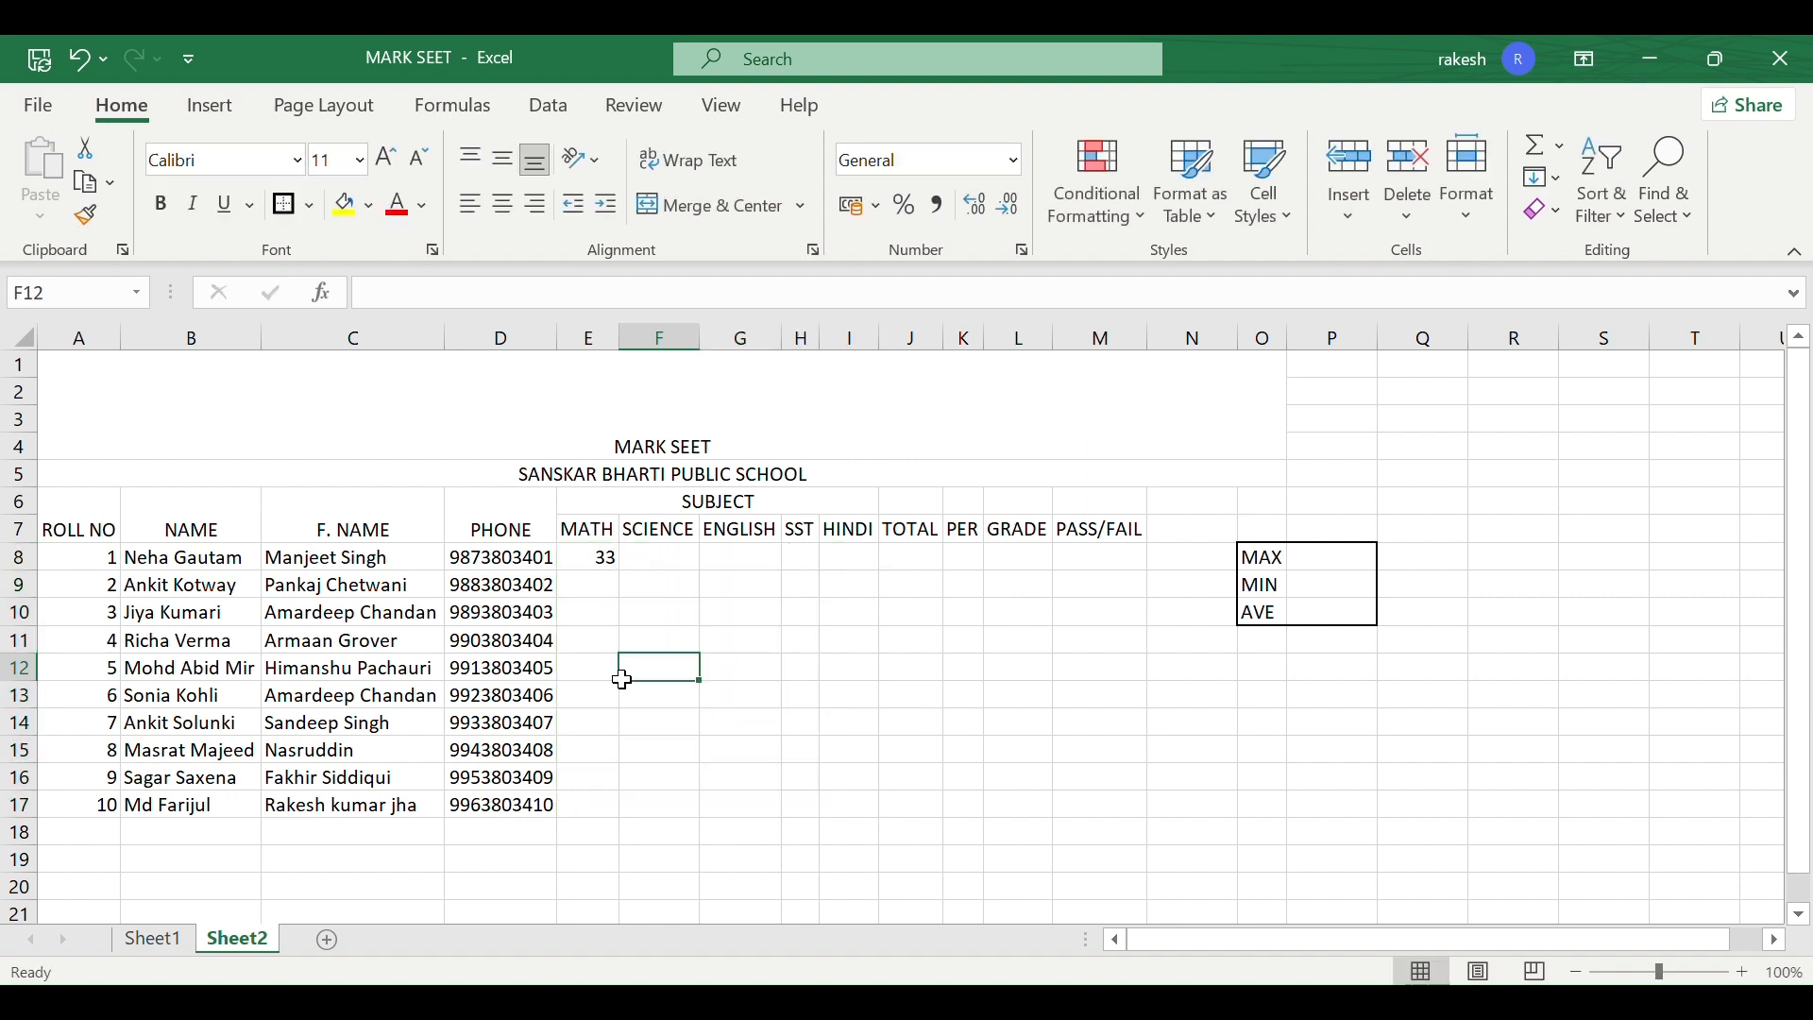
{"action": "left_click", "coordinate": [593, 560]}
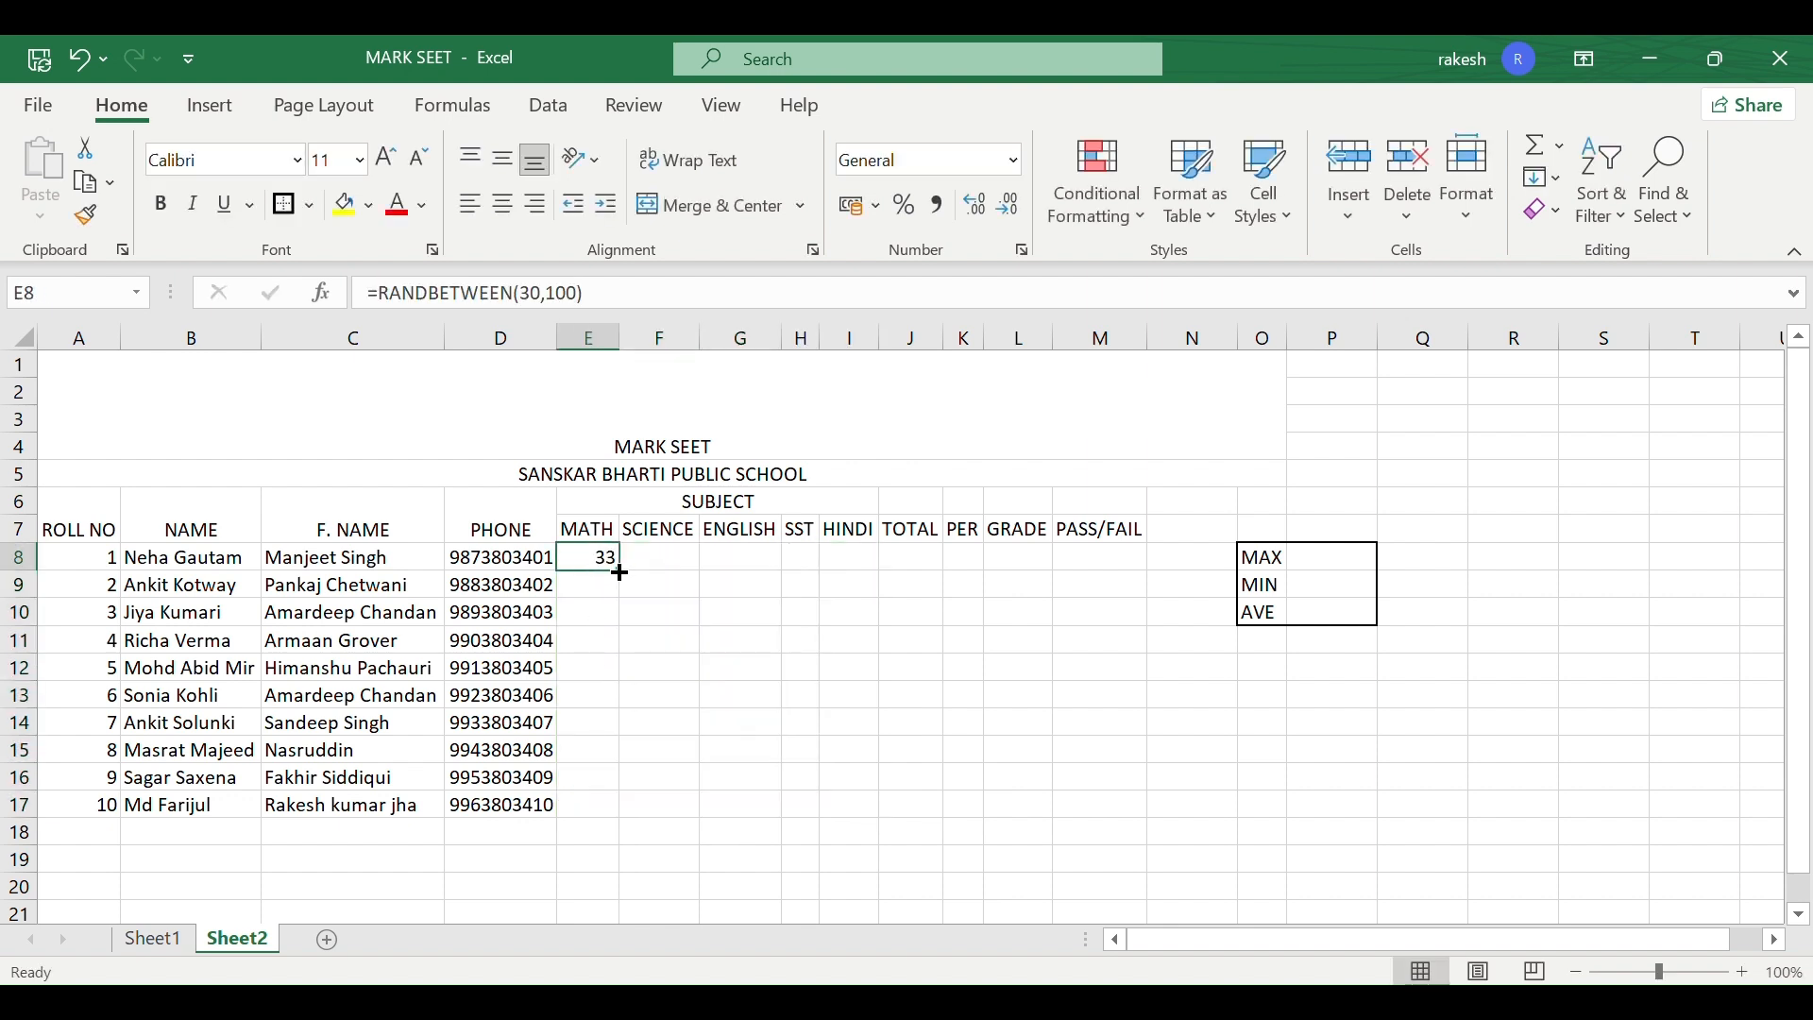
{"action": "left_click_drag", "start_coordinate": [619, 570], "coordinate": [629, 814]}
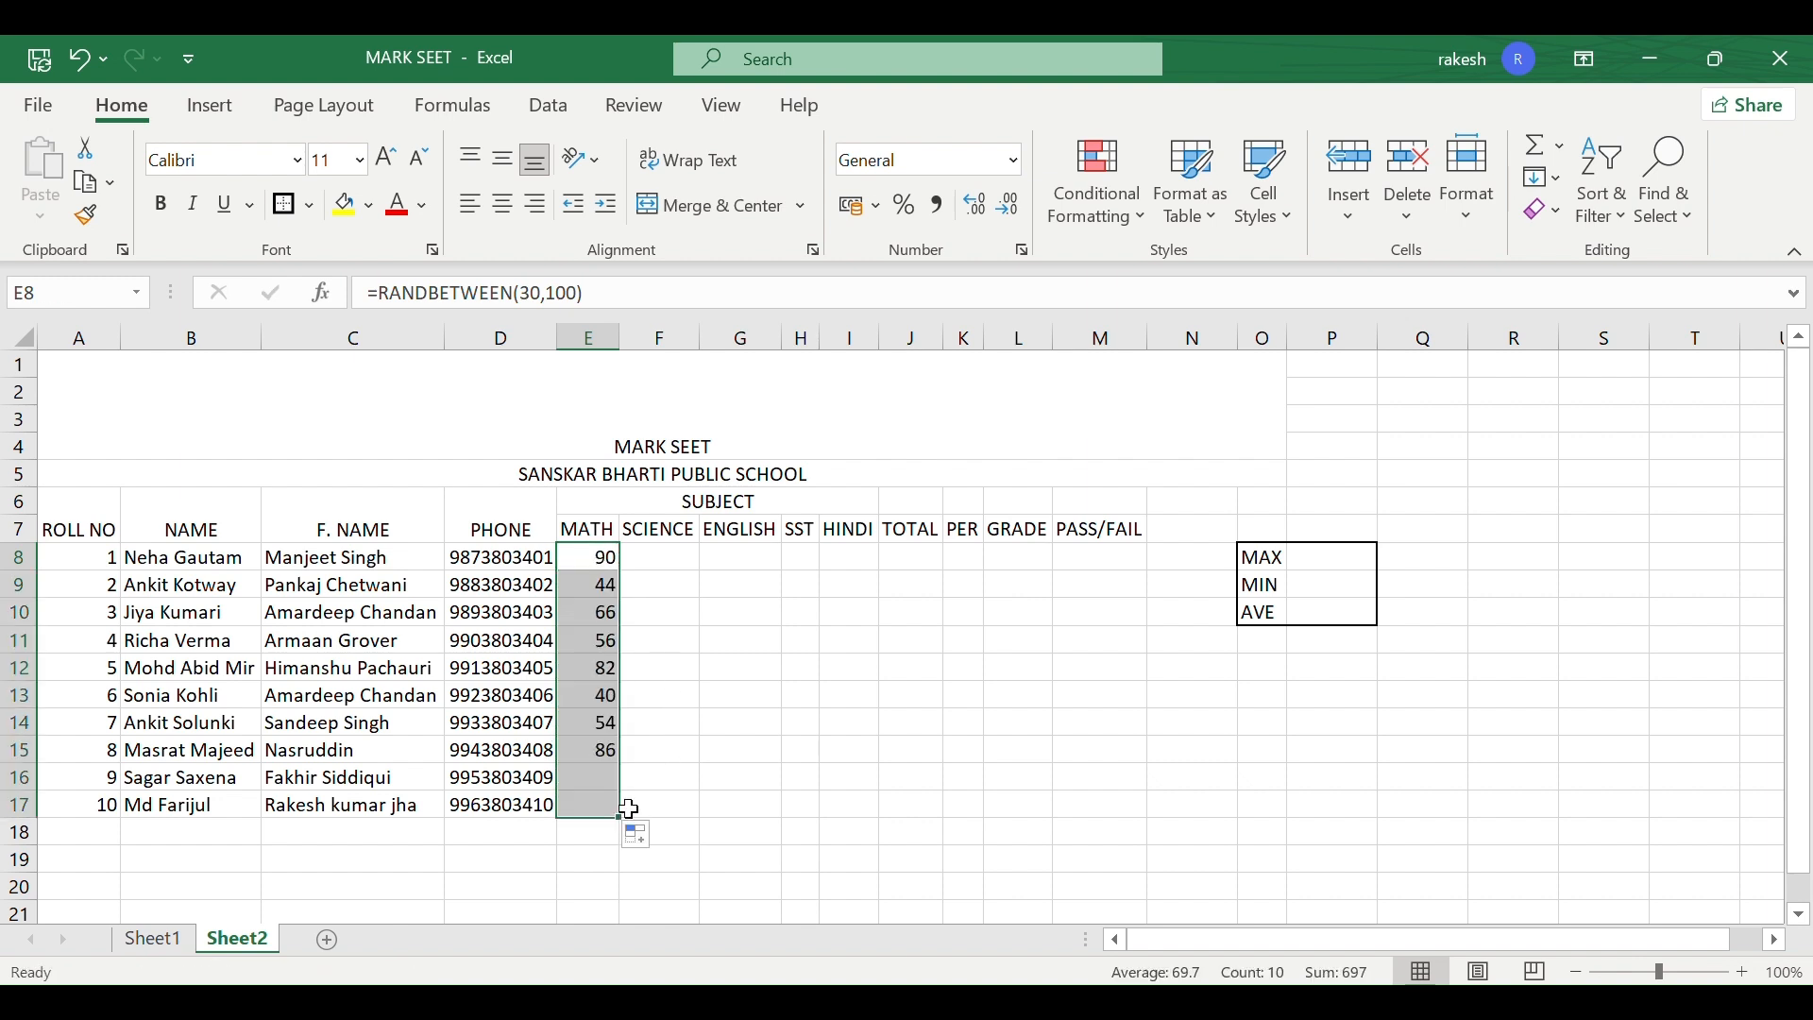
{"action": "left_click_drag", "start_coordinate": [619, 818], "coordinate": [854, 795]}
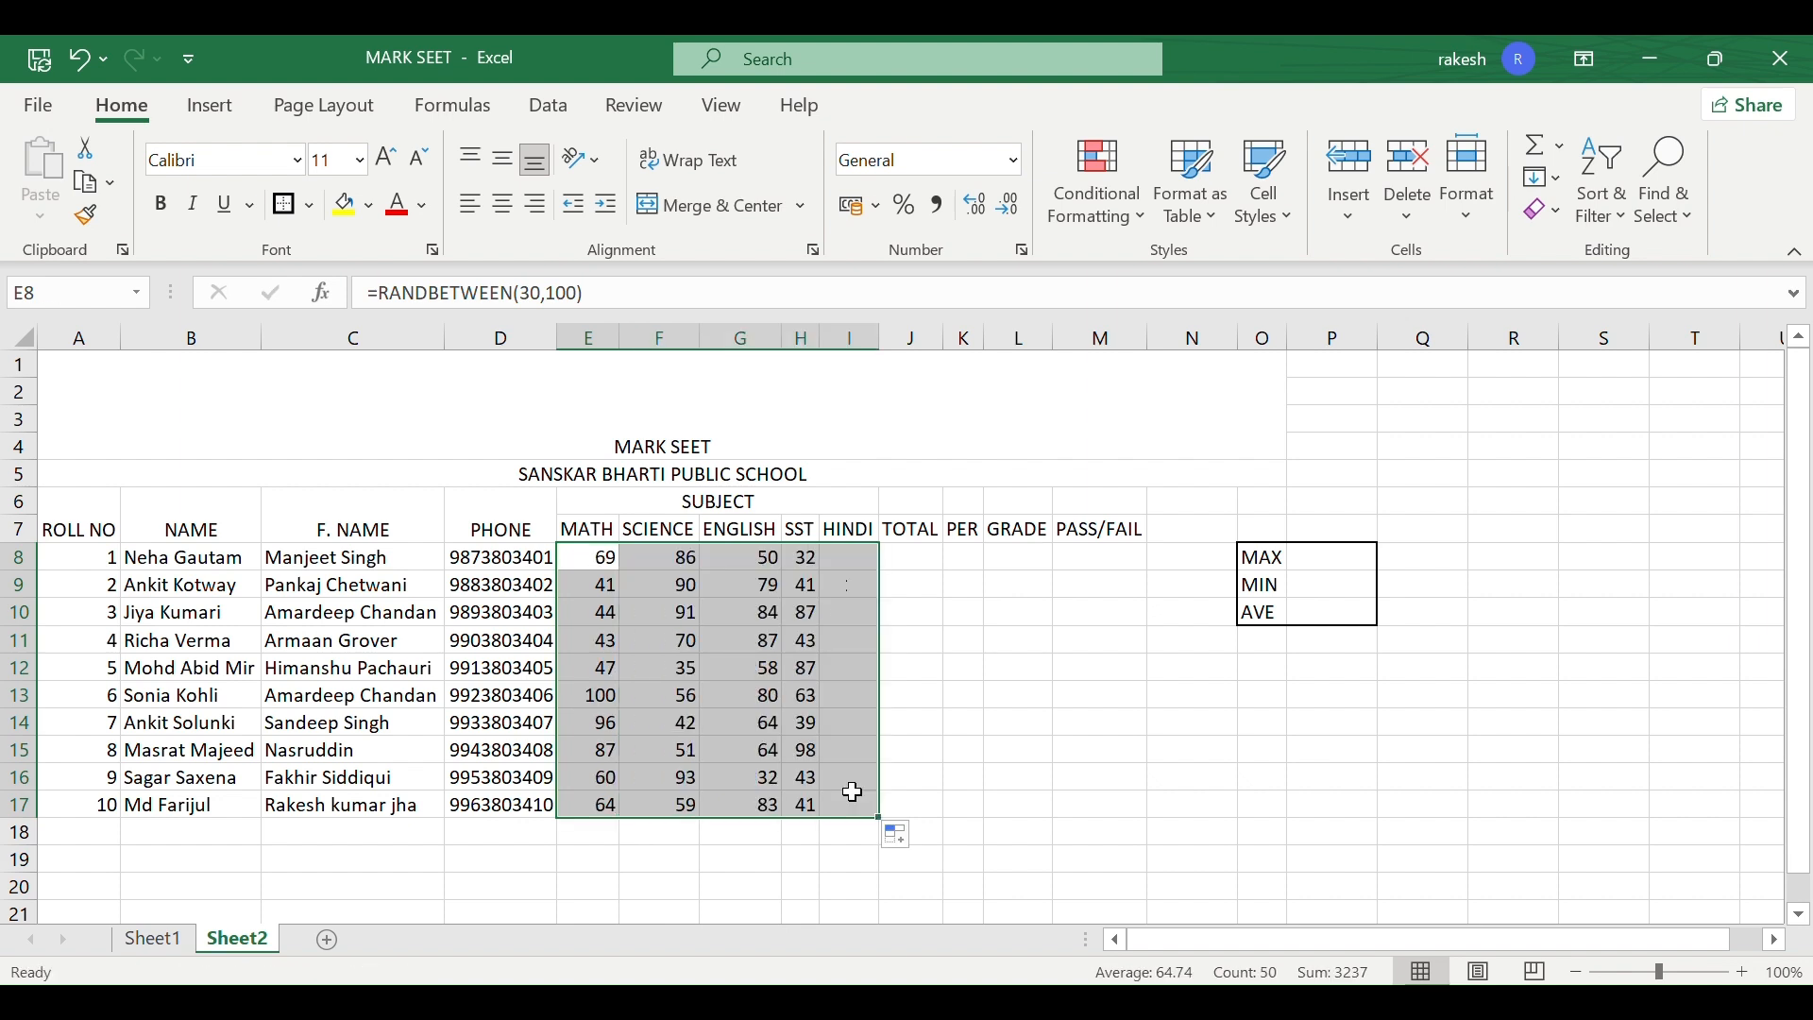
{"action": "left_click", "coordinate": [781, 839]}
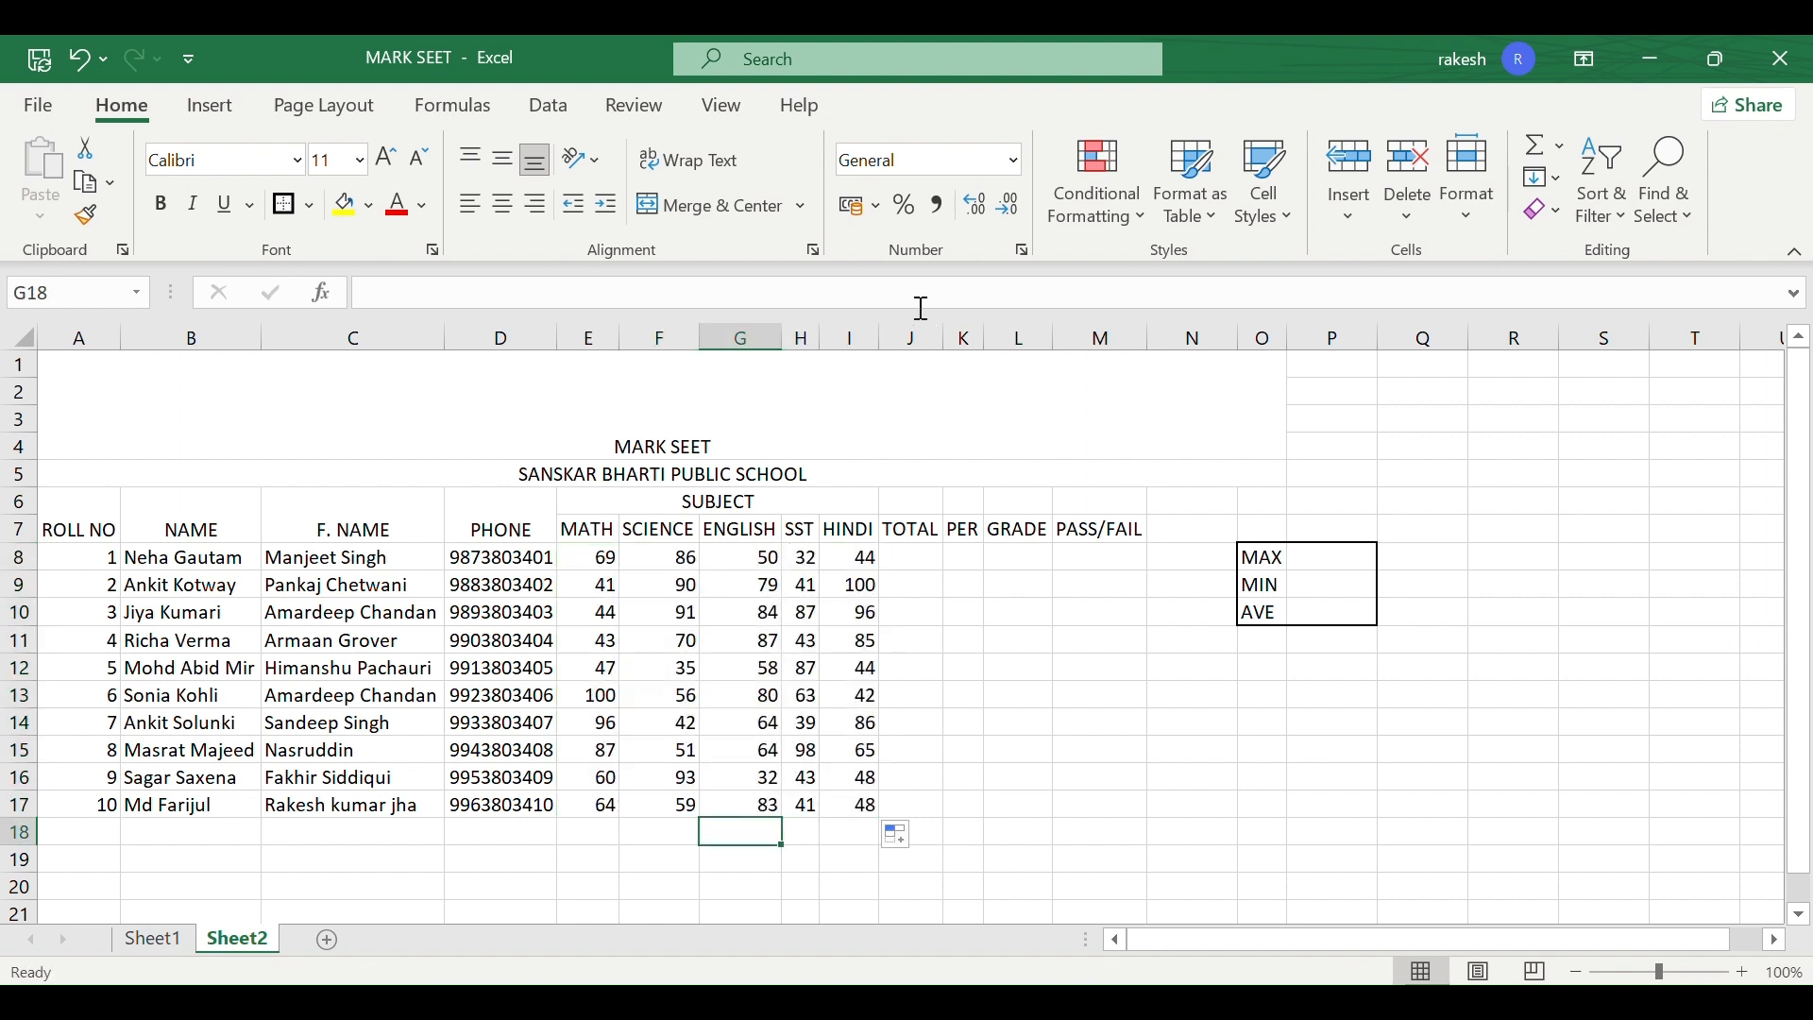
{"action": "left_click_drag", "start_coordinate": [820, 326], "coordinate": [822, 330]}
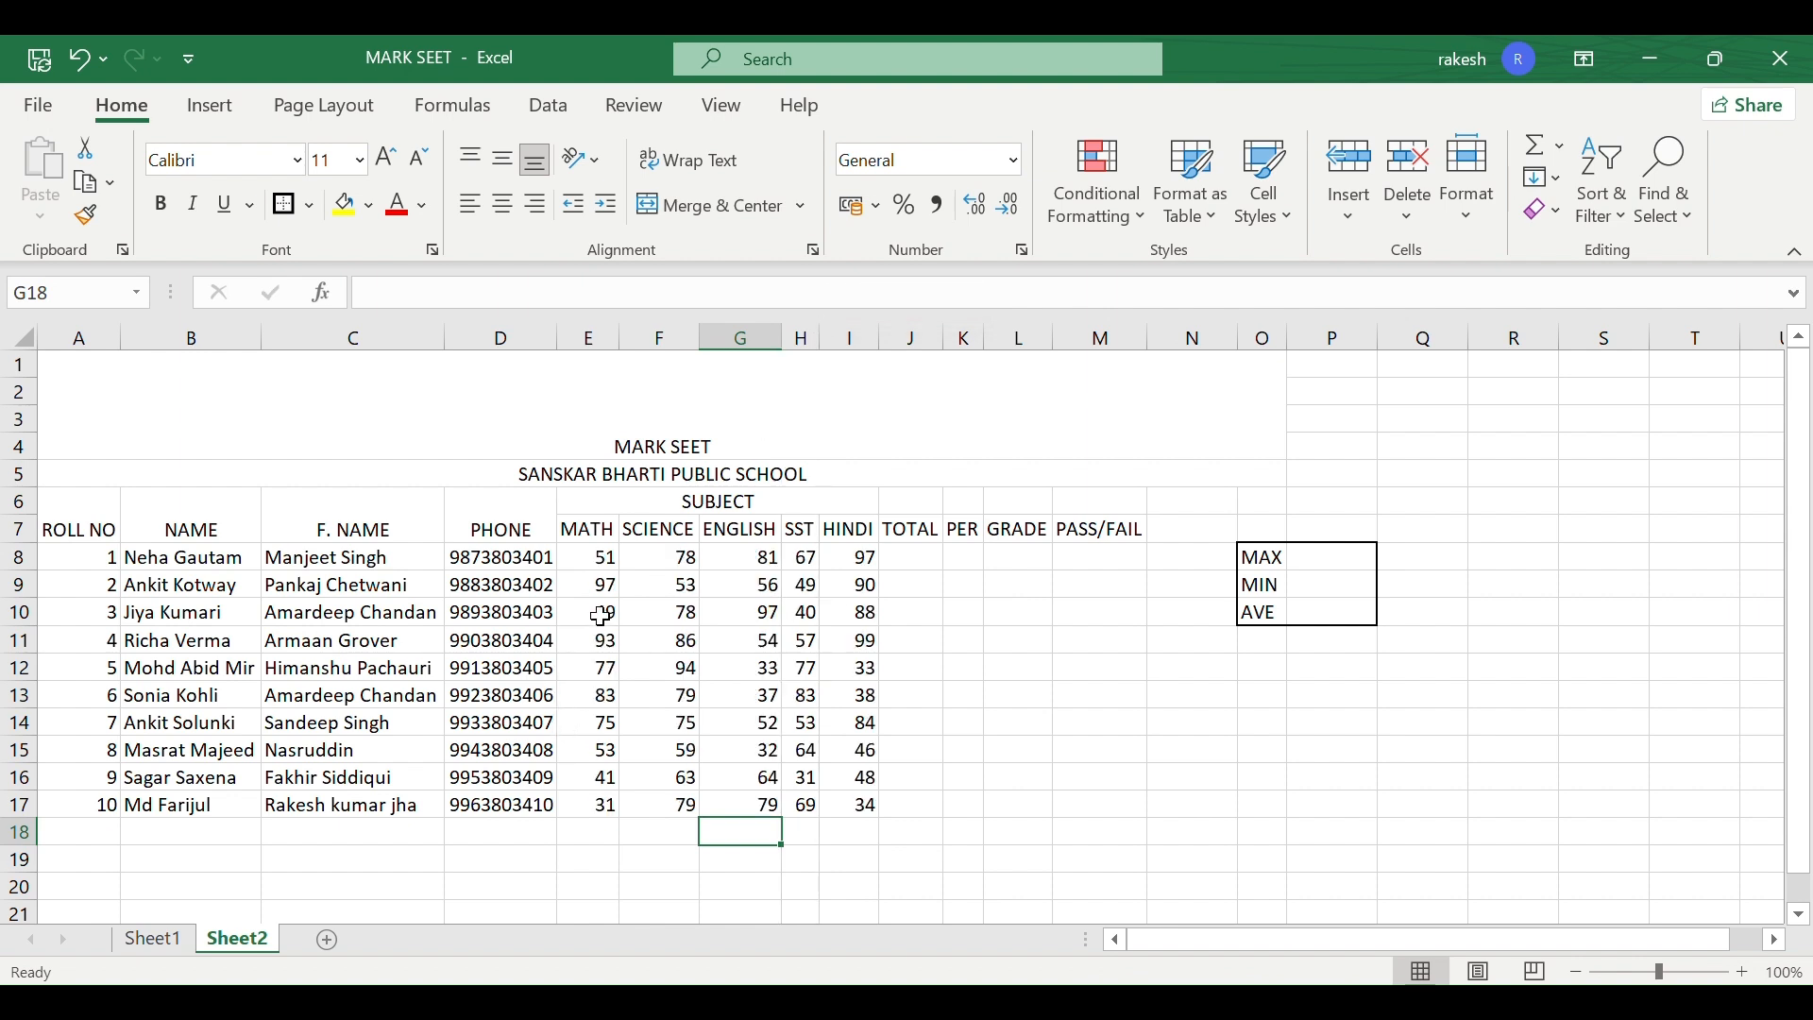
- Replace the random formulas in E8:I17 with fixed marks by copying the range and pasting it over itself as values
{"action": "left_click_drag", "start_coordinate": [603, 563], "coordinate": [832, 807]}
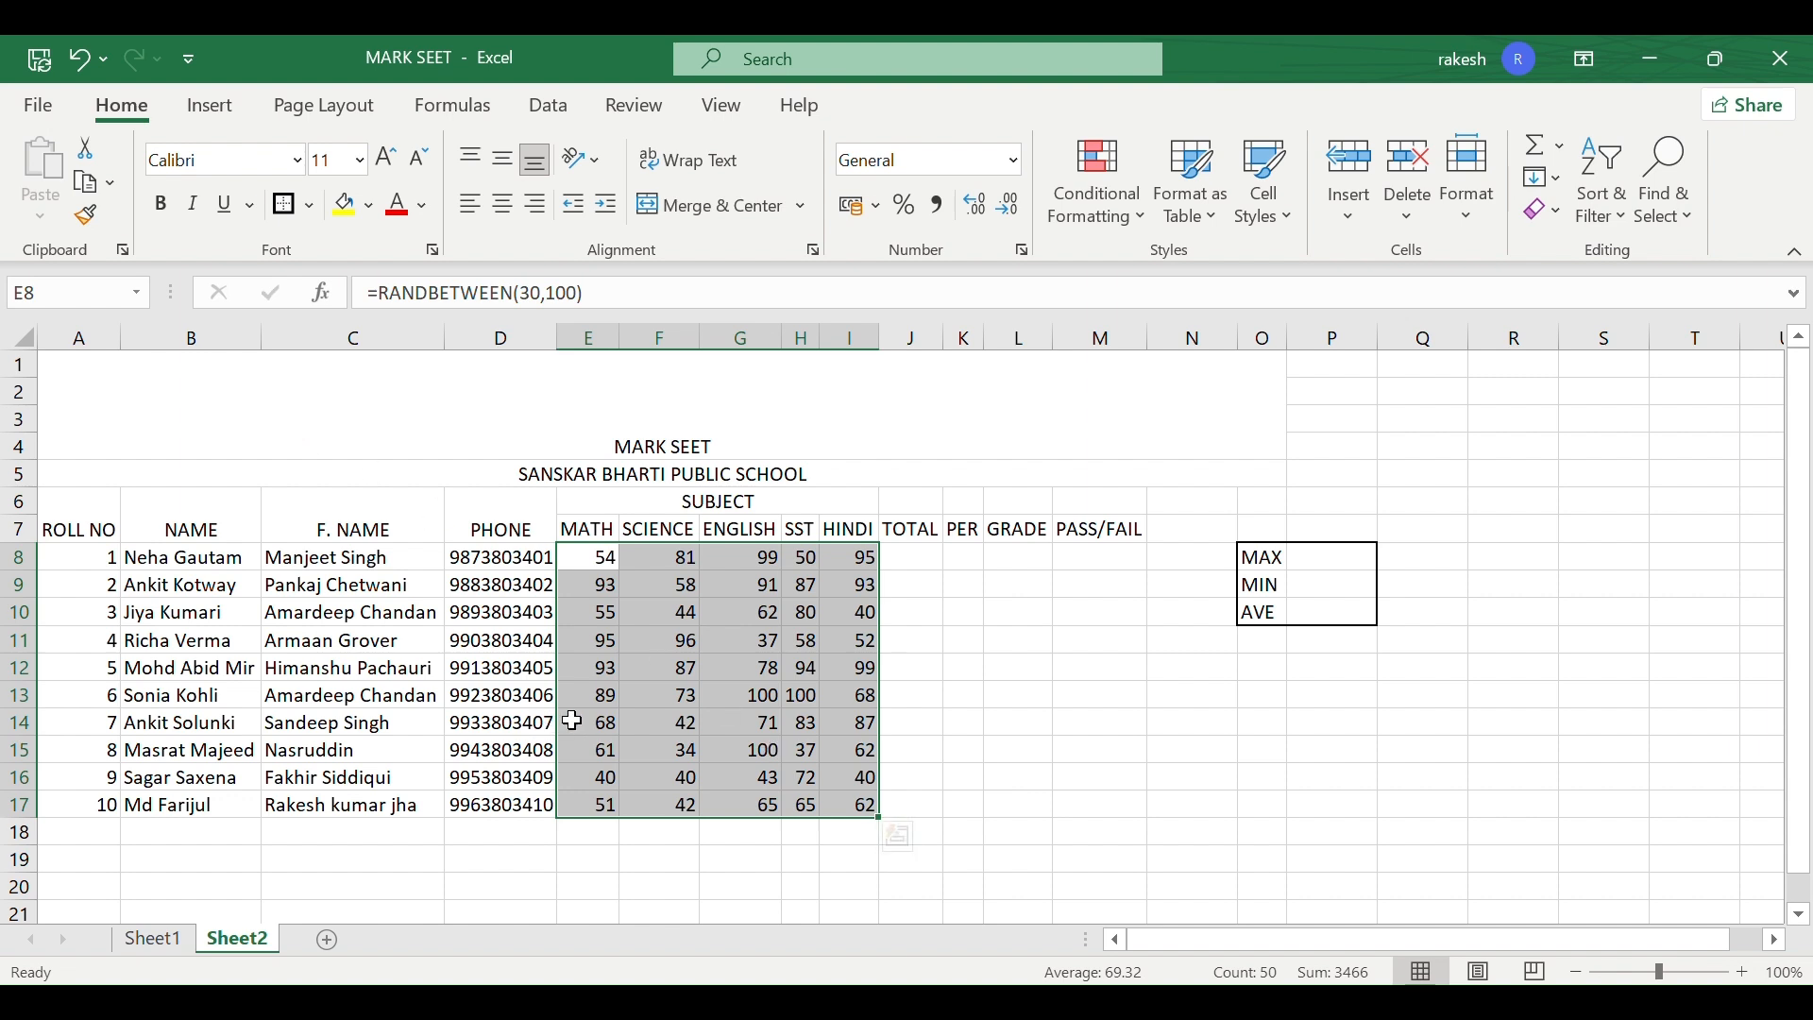
{"action": "key", "text": "ctrl+c"}
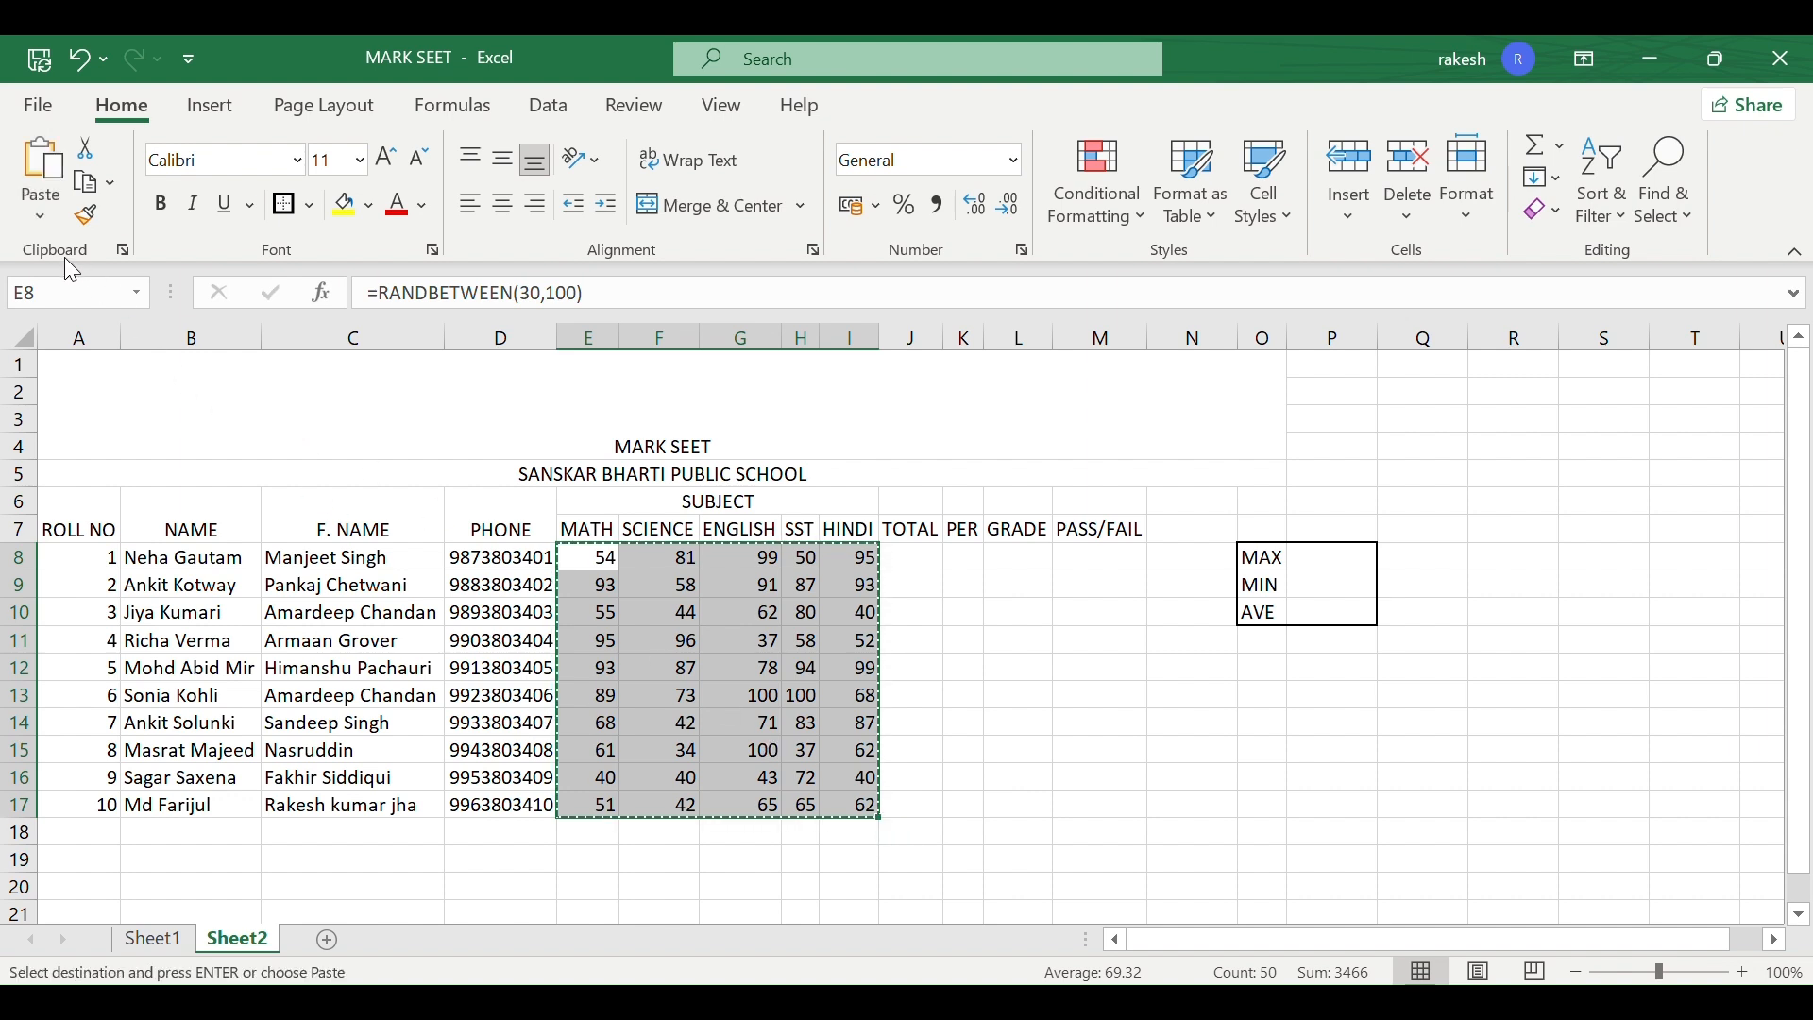
{"action": "left_click", "coordinate": [37, 215]}
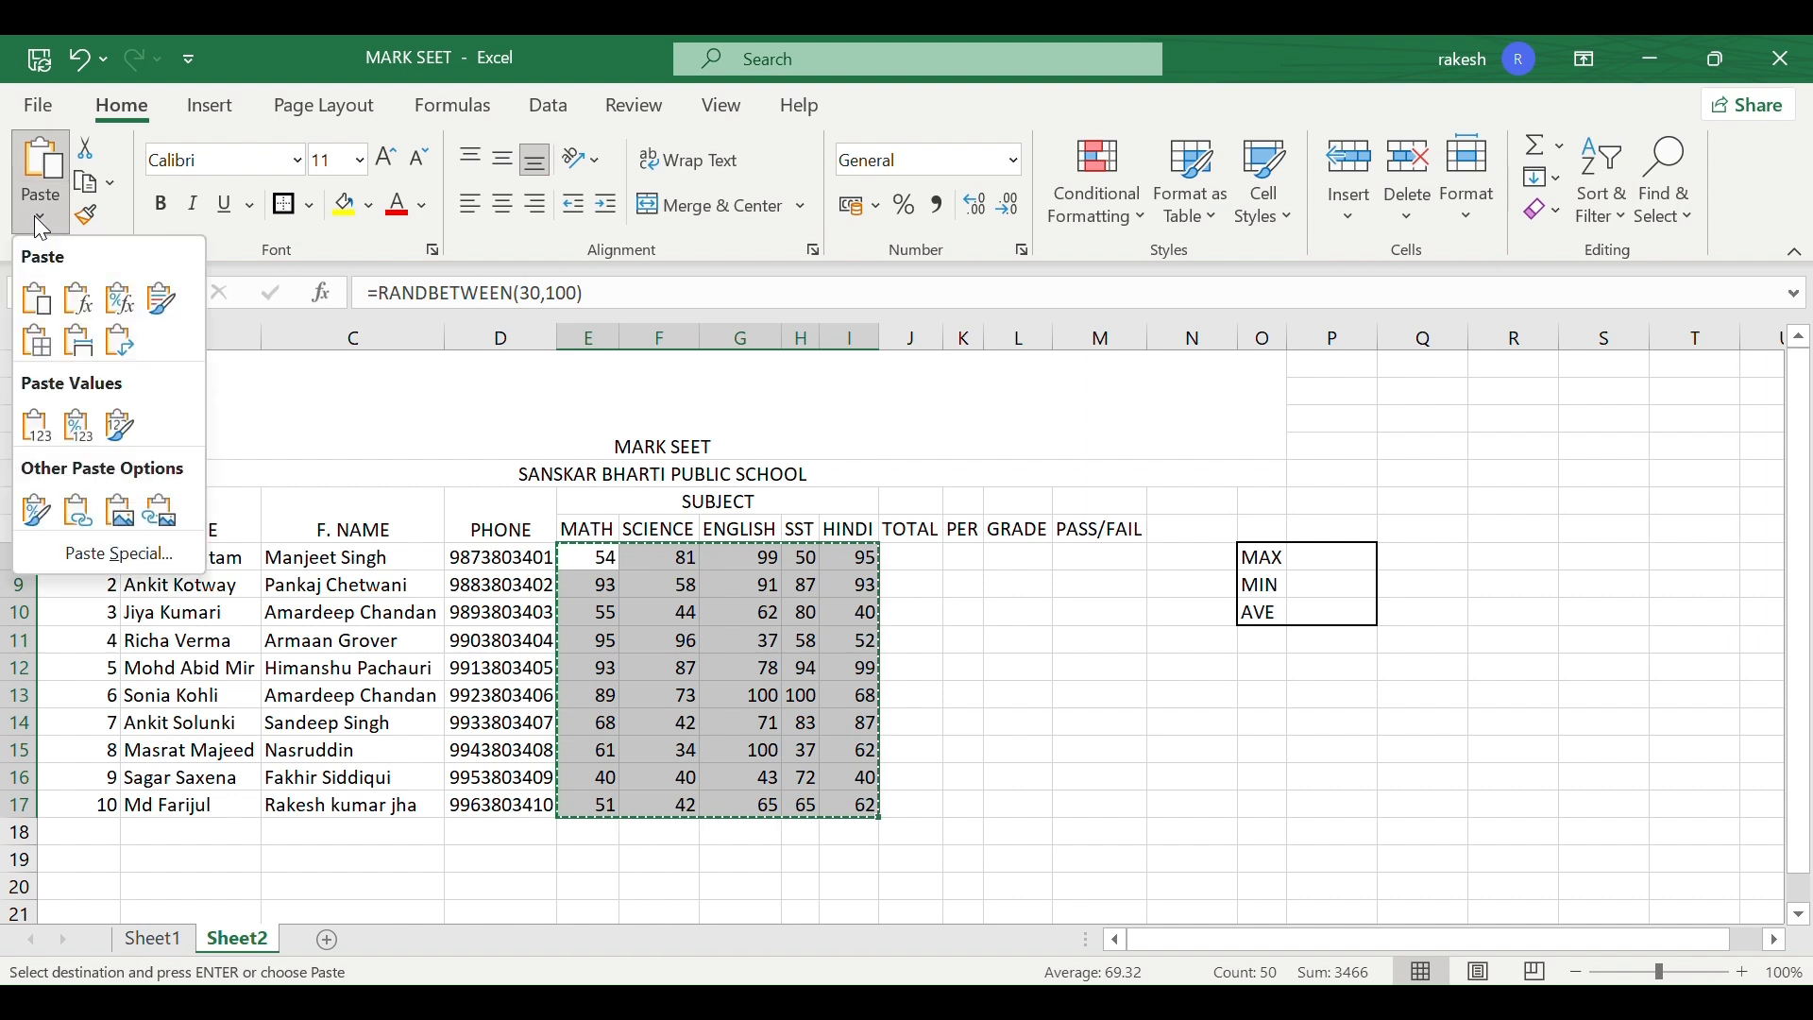
{"action": "left_click", "coordinate": [37, 425]}
{"action": "left_click", "coordinate": [958, 639]}
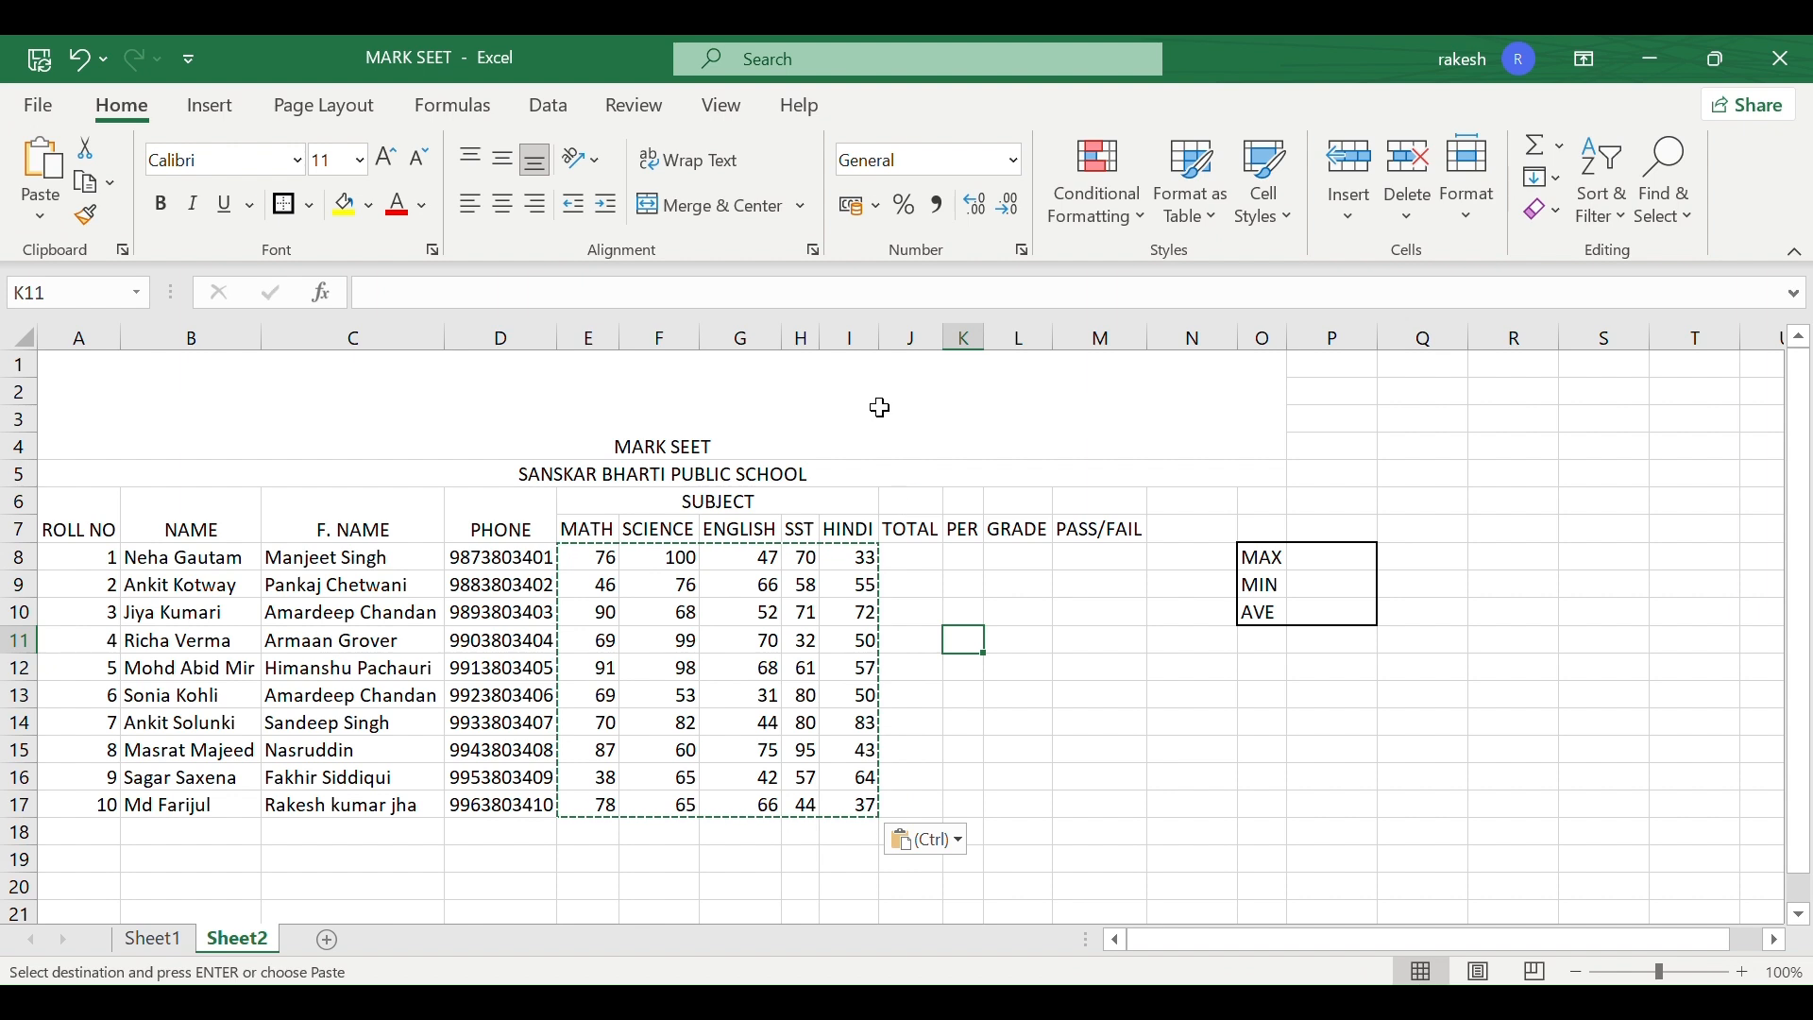
{"action": "left_click", "coordinate": [876, 338]}
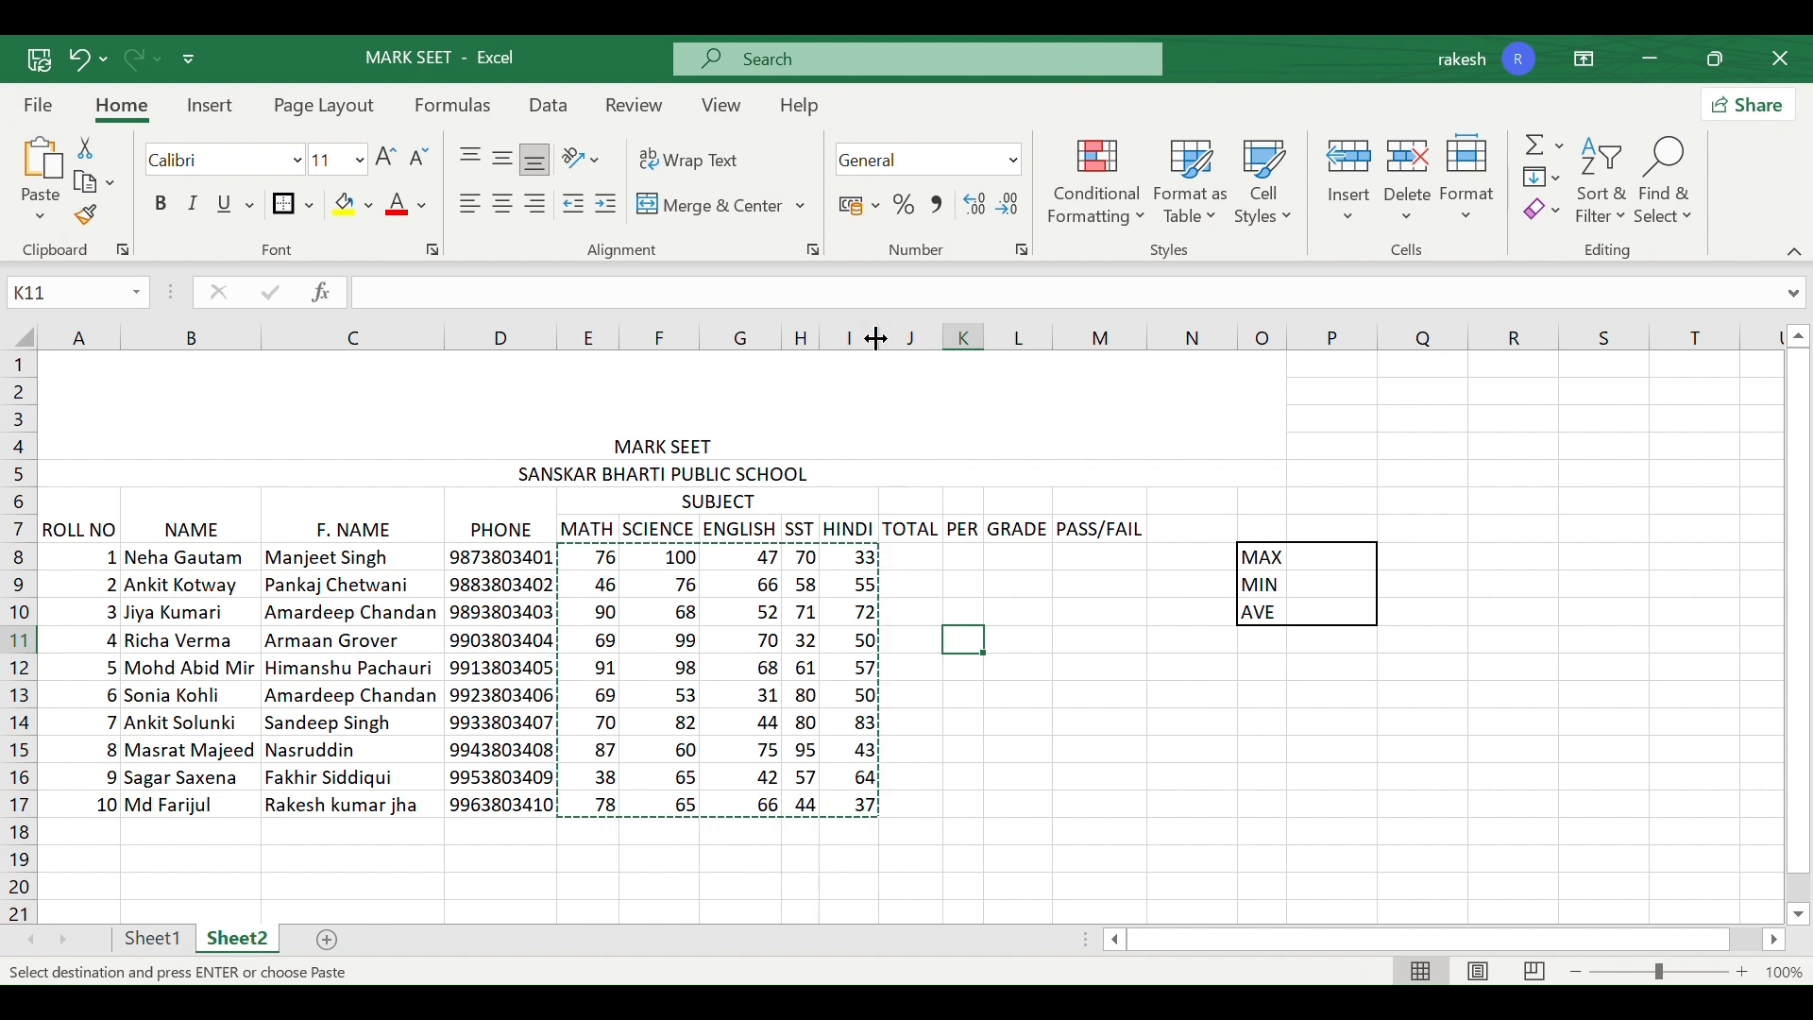
{"action": "left_click", "coordinate": [678, 639]}
{"action": "key", "text": "Escape"}
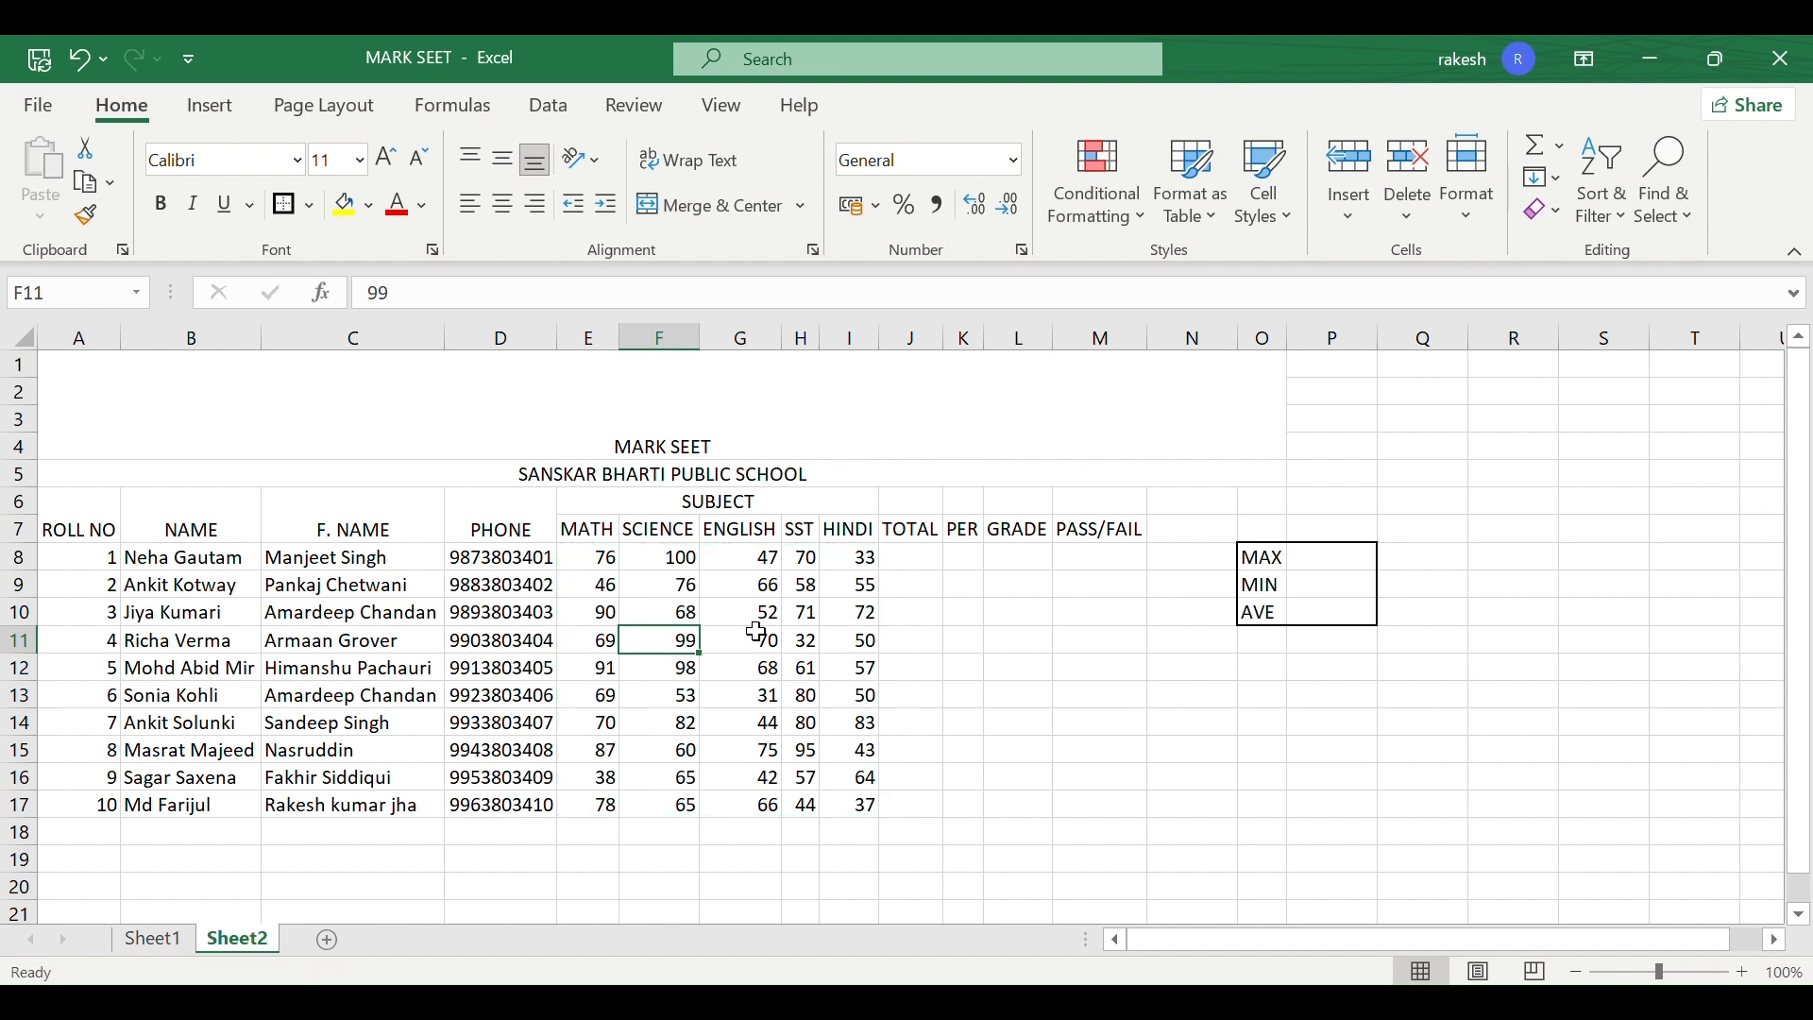
- Enter the formula =SUM(E8:I8) in cell J8 for the first student's TOTAL
{"action": "left_click", "coordinate": [912, 636]}
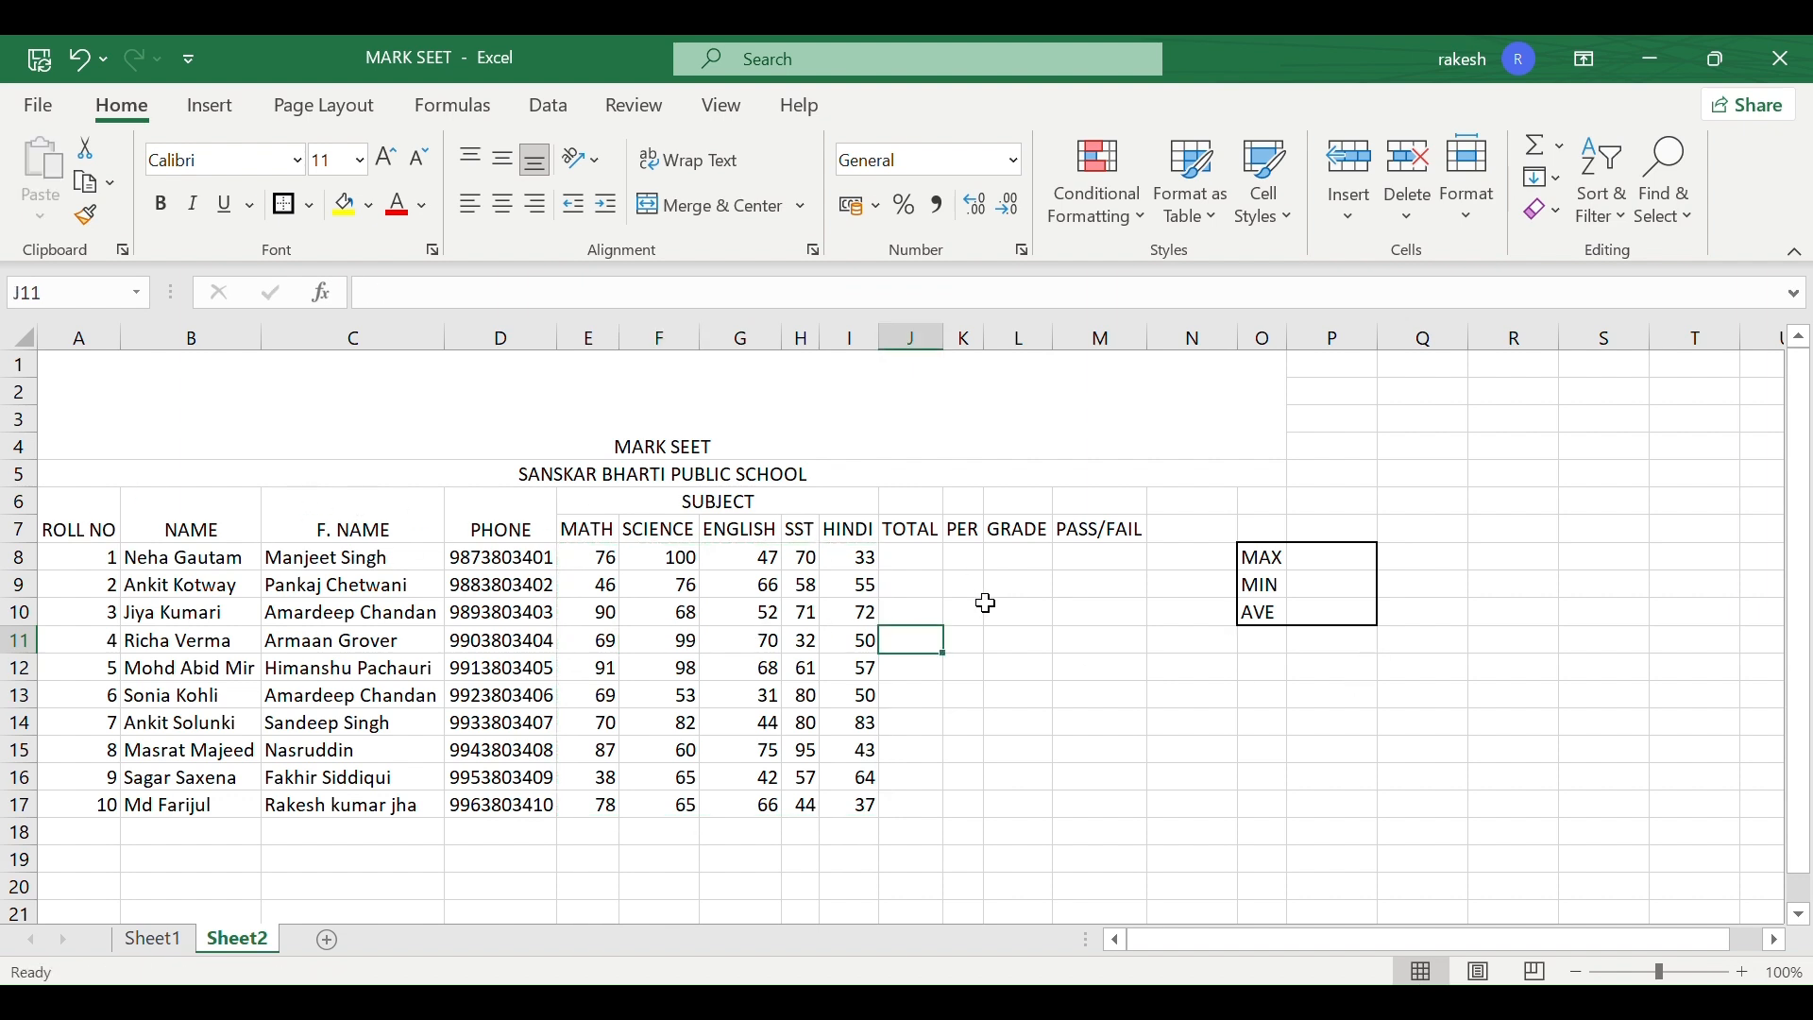
{"action": "left_click", "coordinate": [916, 562]}
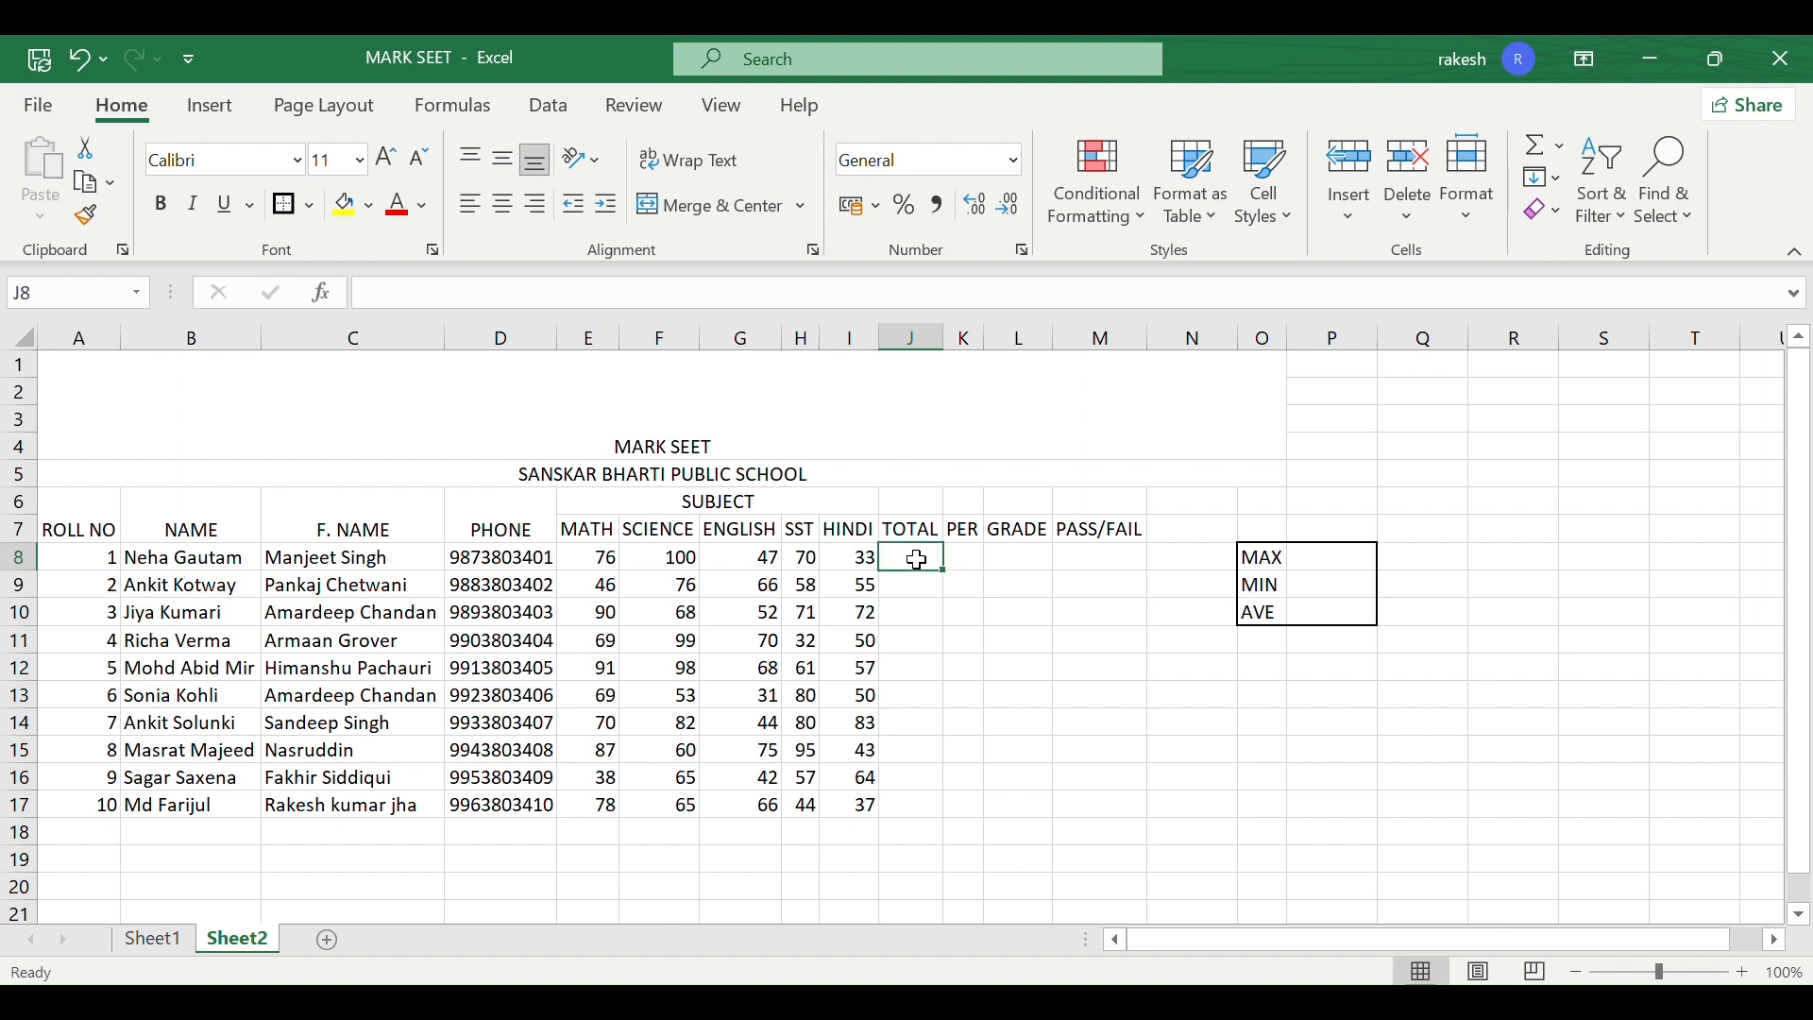
{"action": "type", "text": "="}
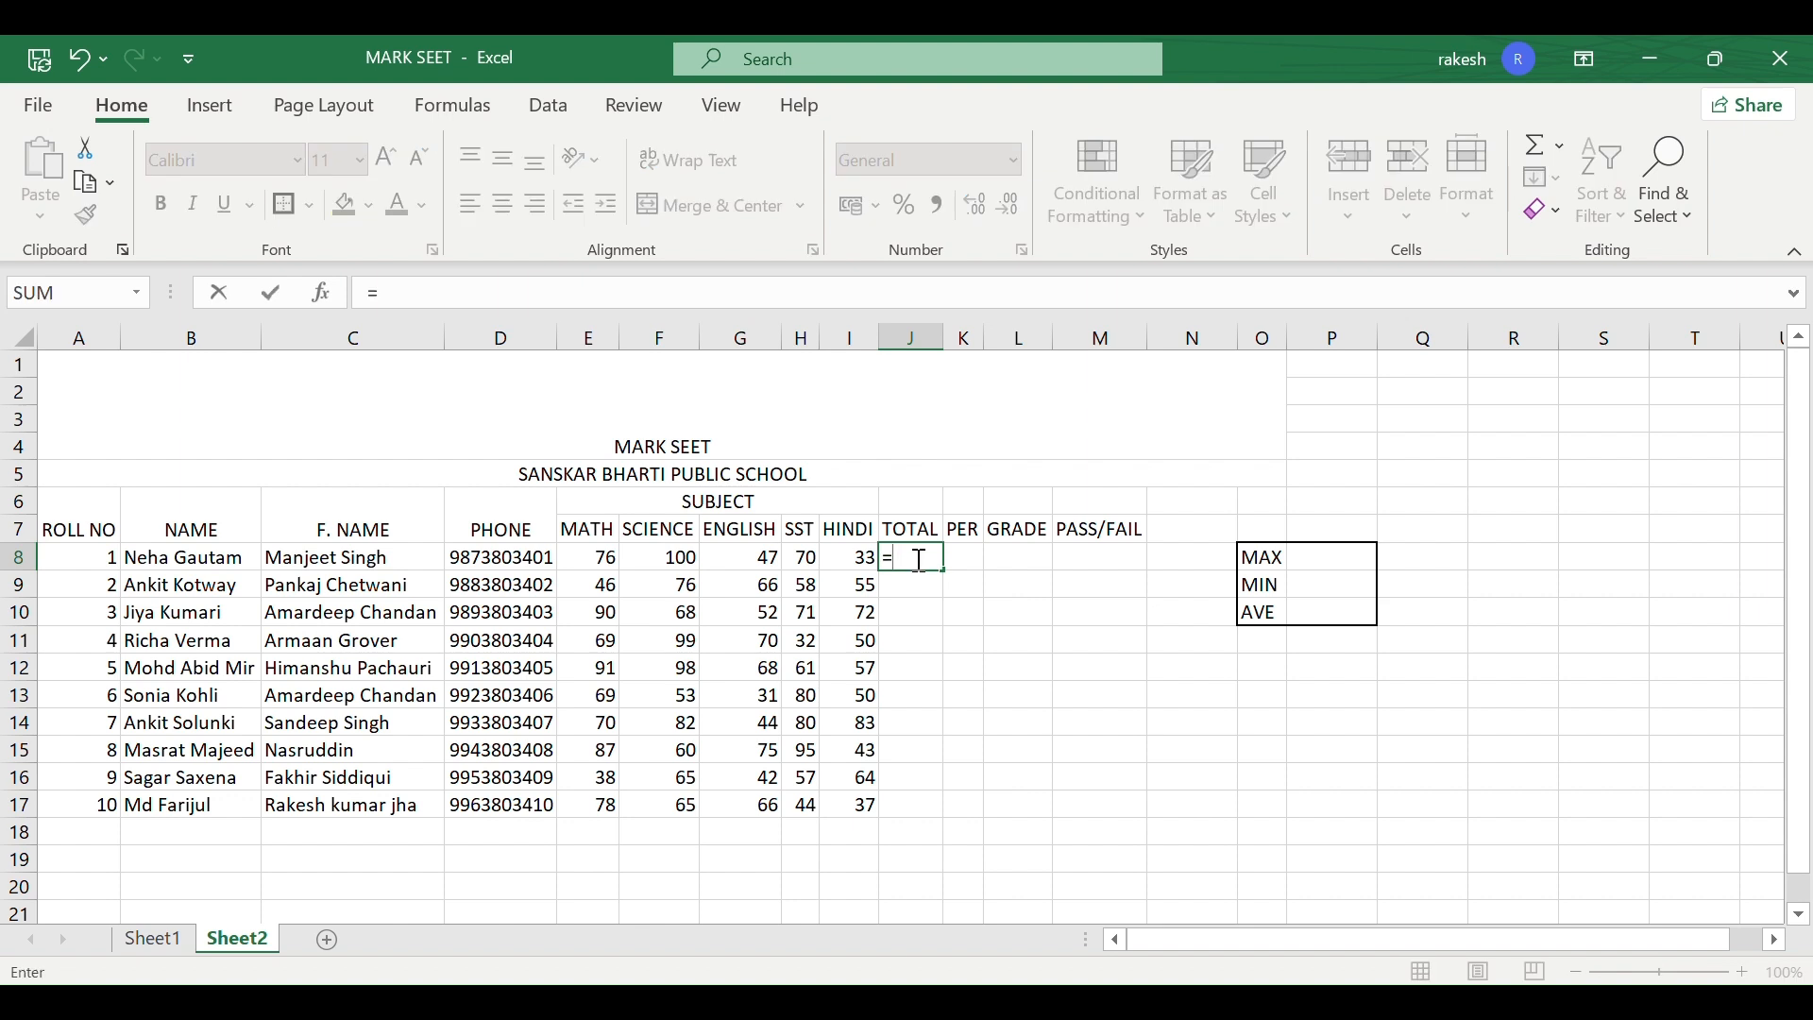
{"action": "type", "text": "SUM"}
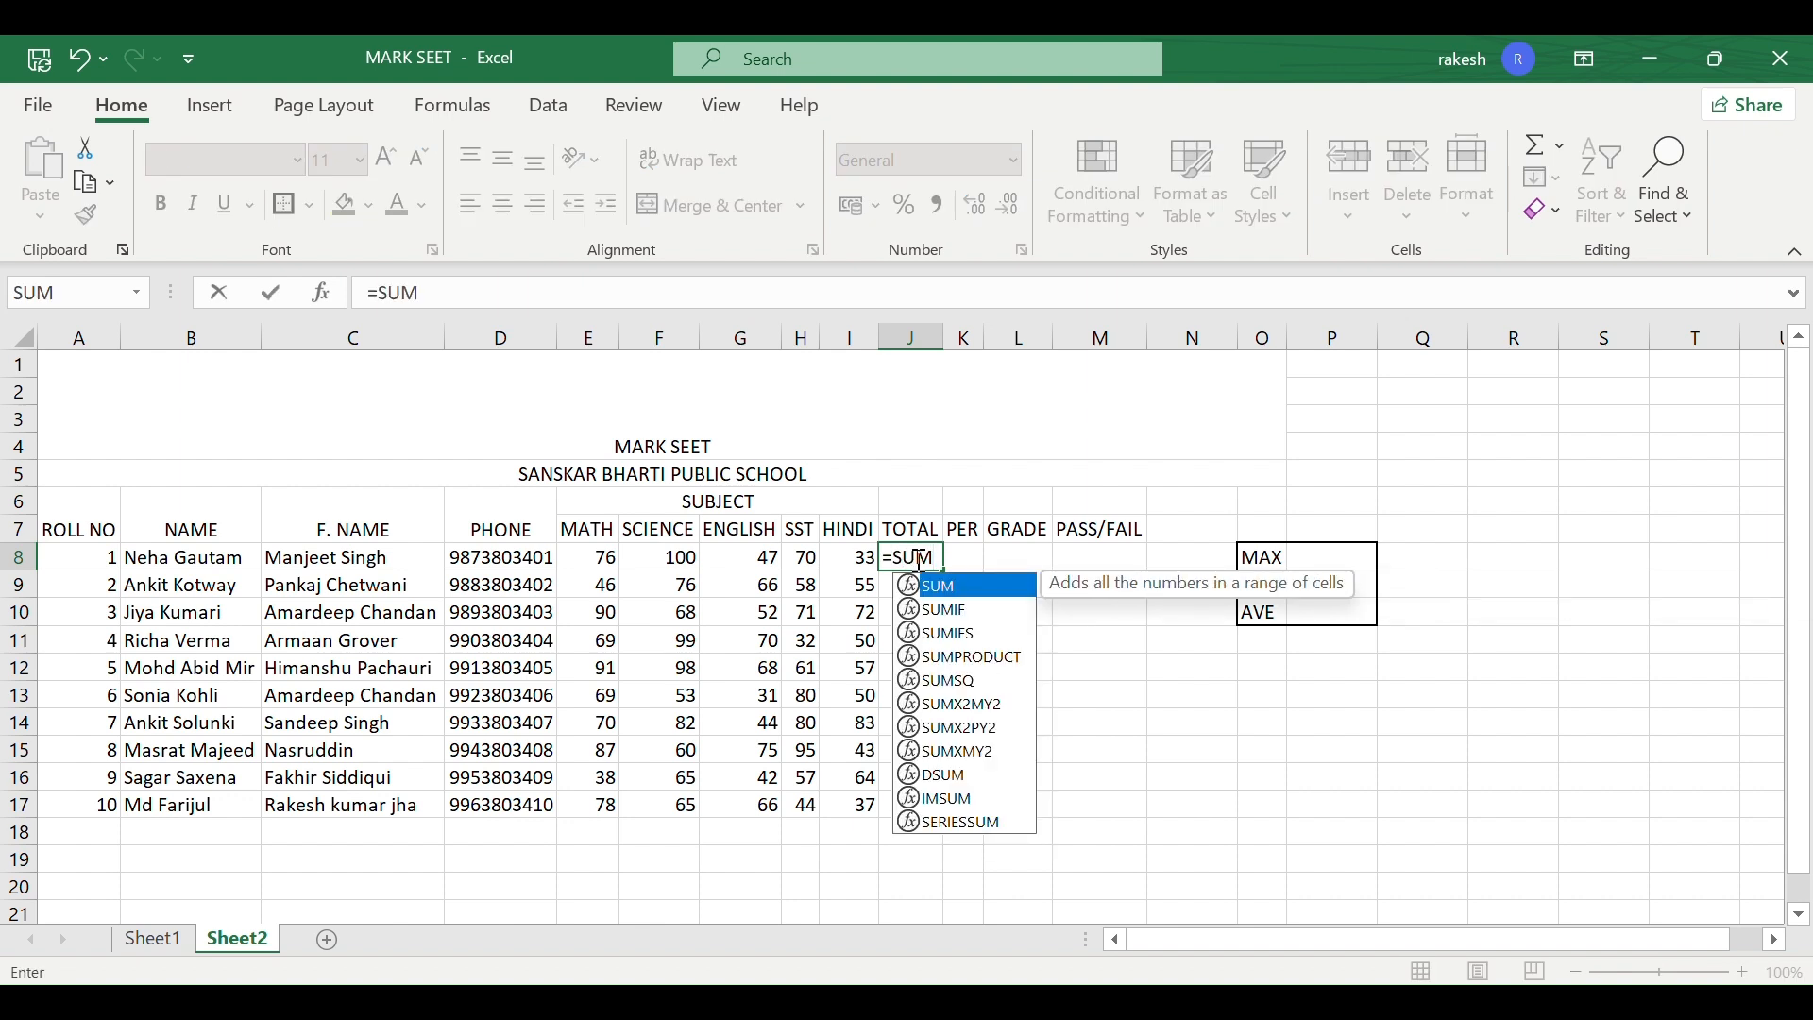
{"action": "double_click", "coordinate": [990, 586]}
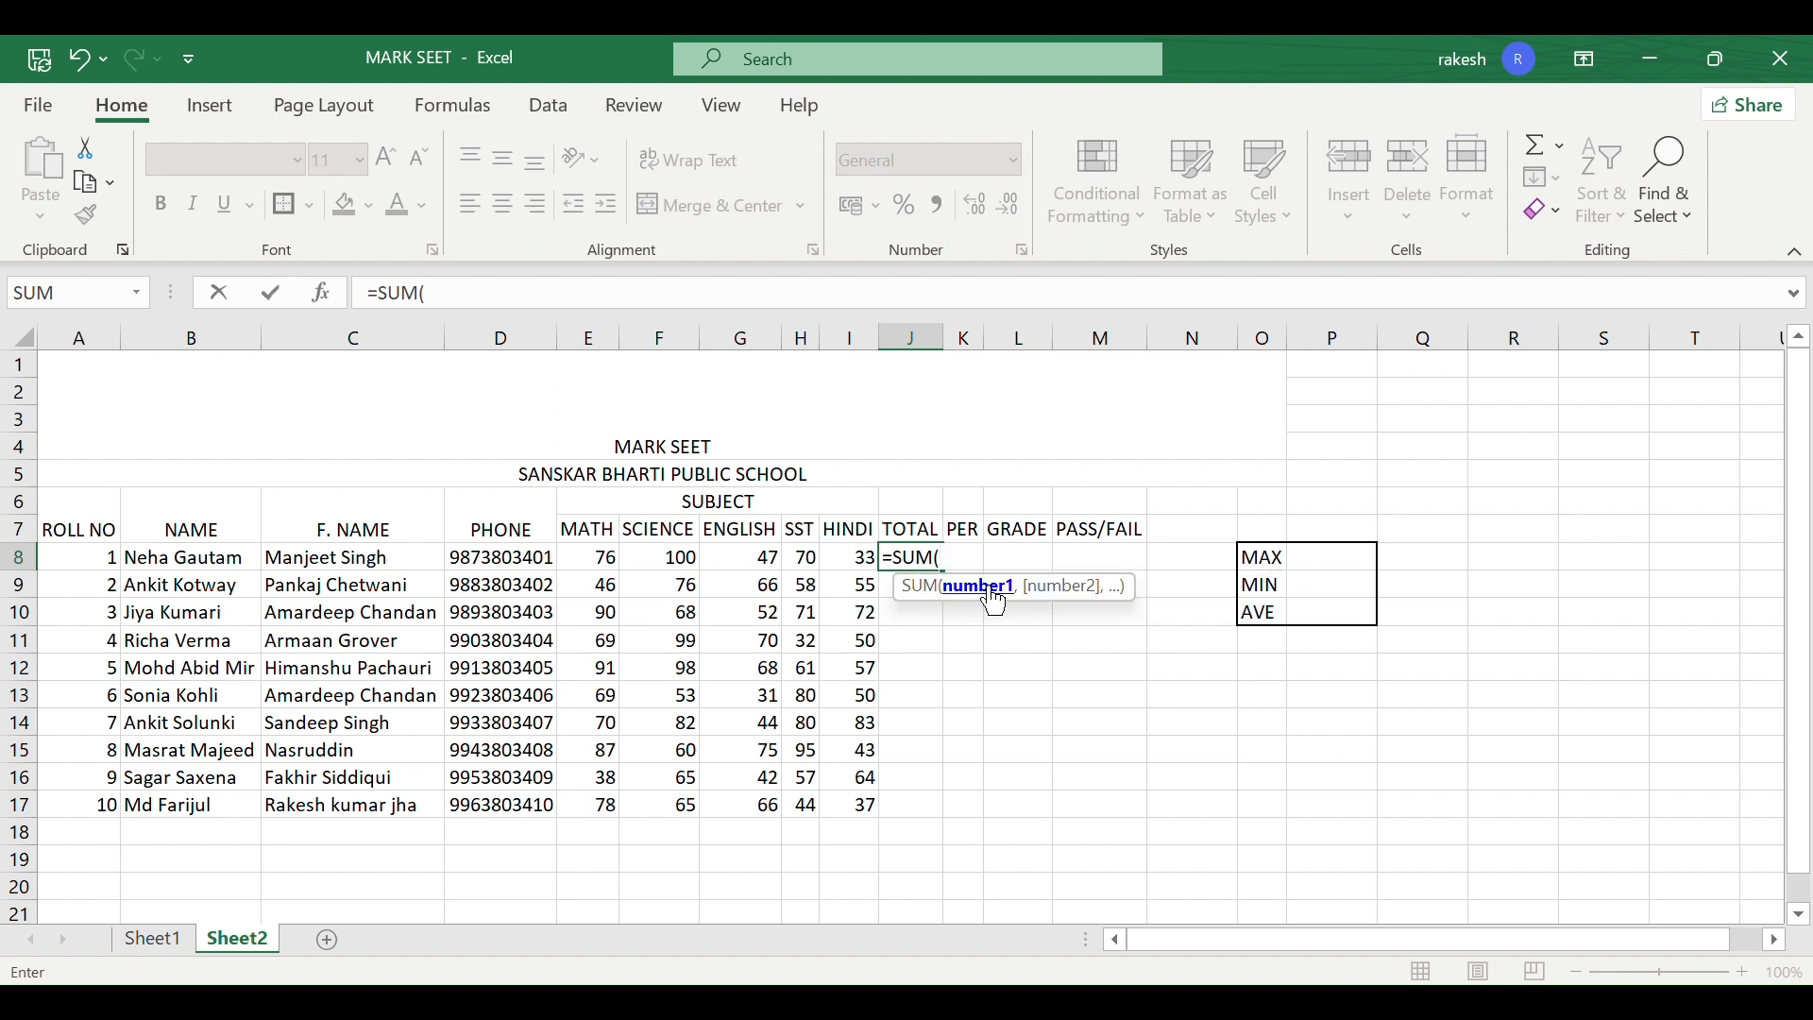
{"action": "left_click_drag", "start_coordinate": [579, 558], "coordinate": [842, 564]}
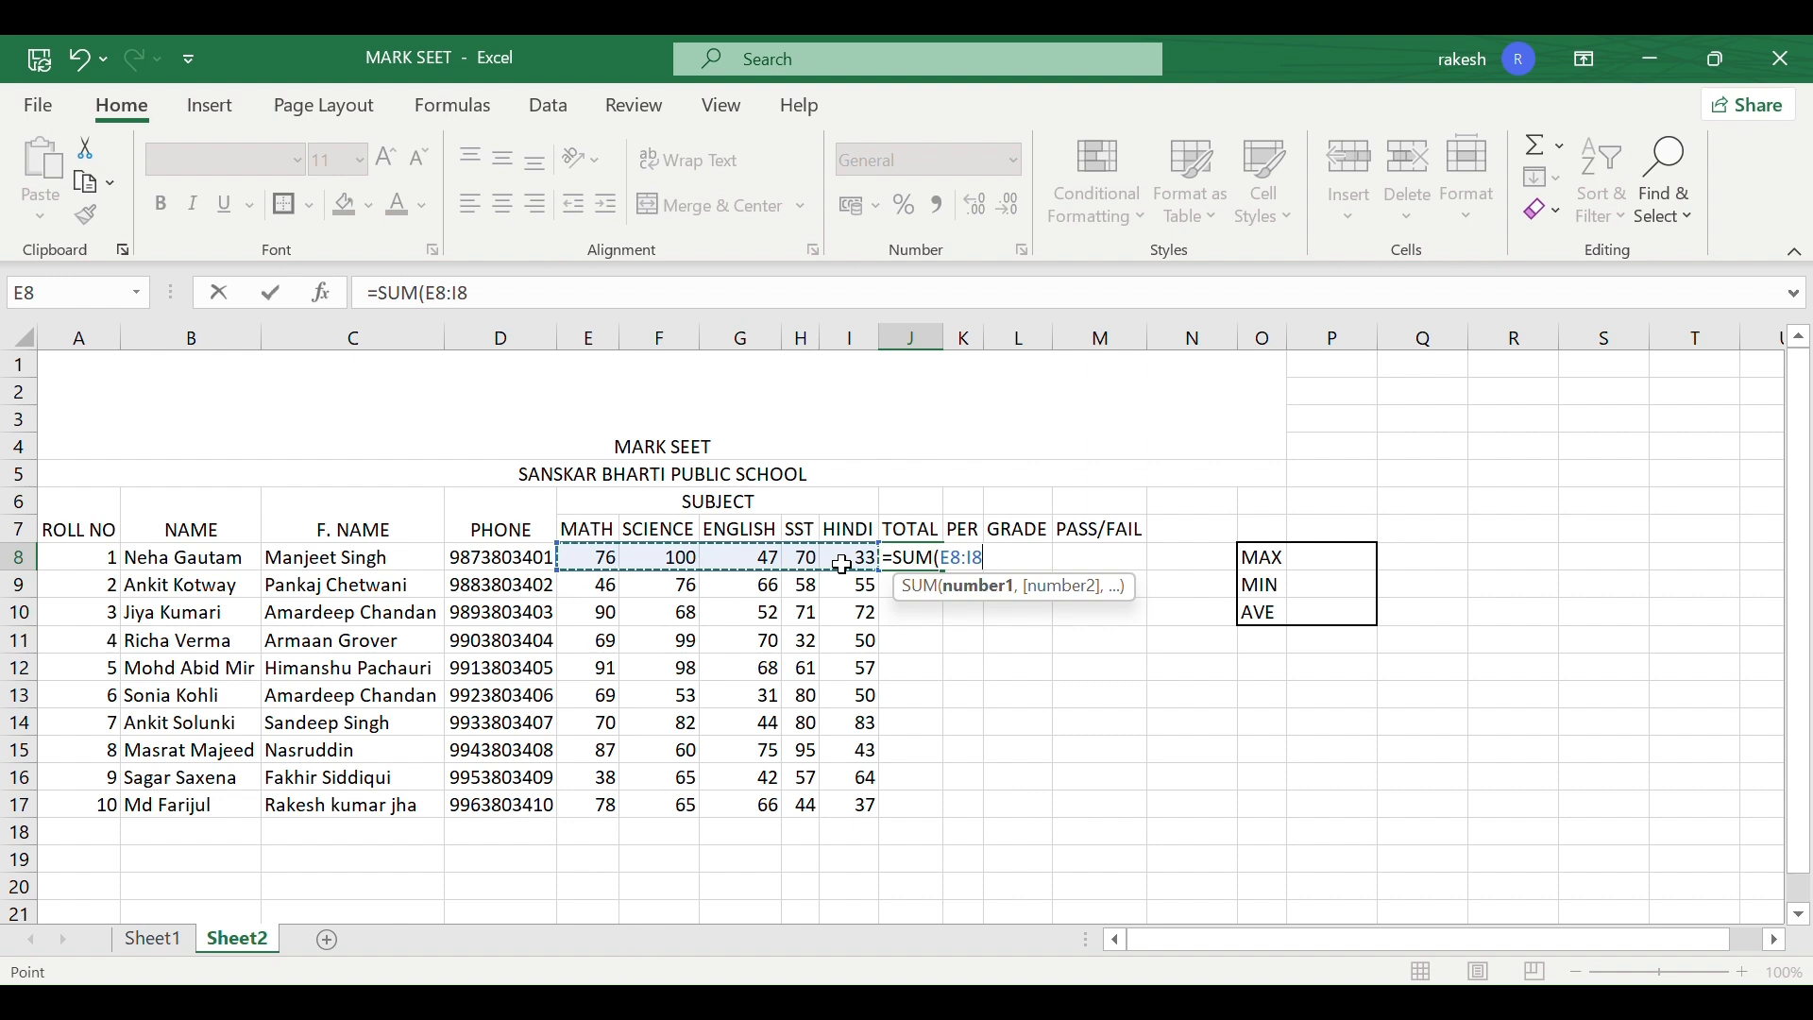
{"action": "type", "text": ")"}
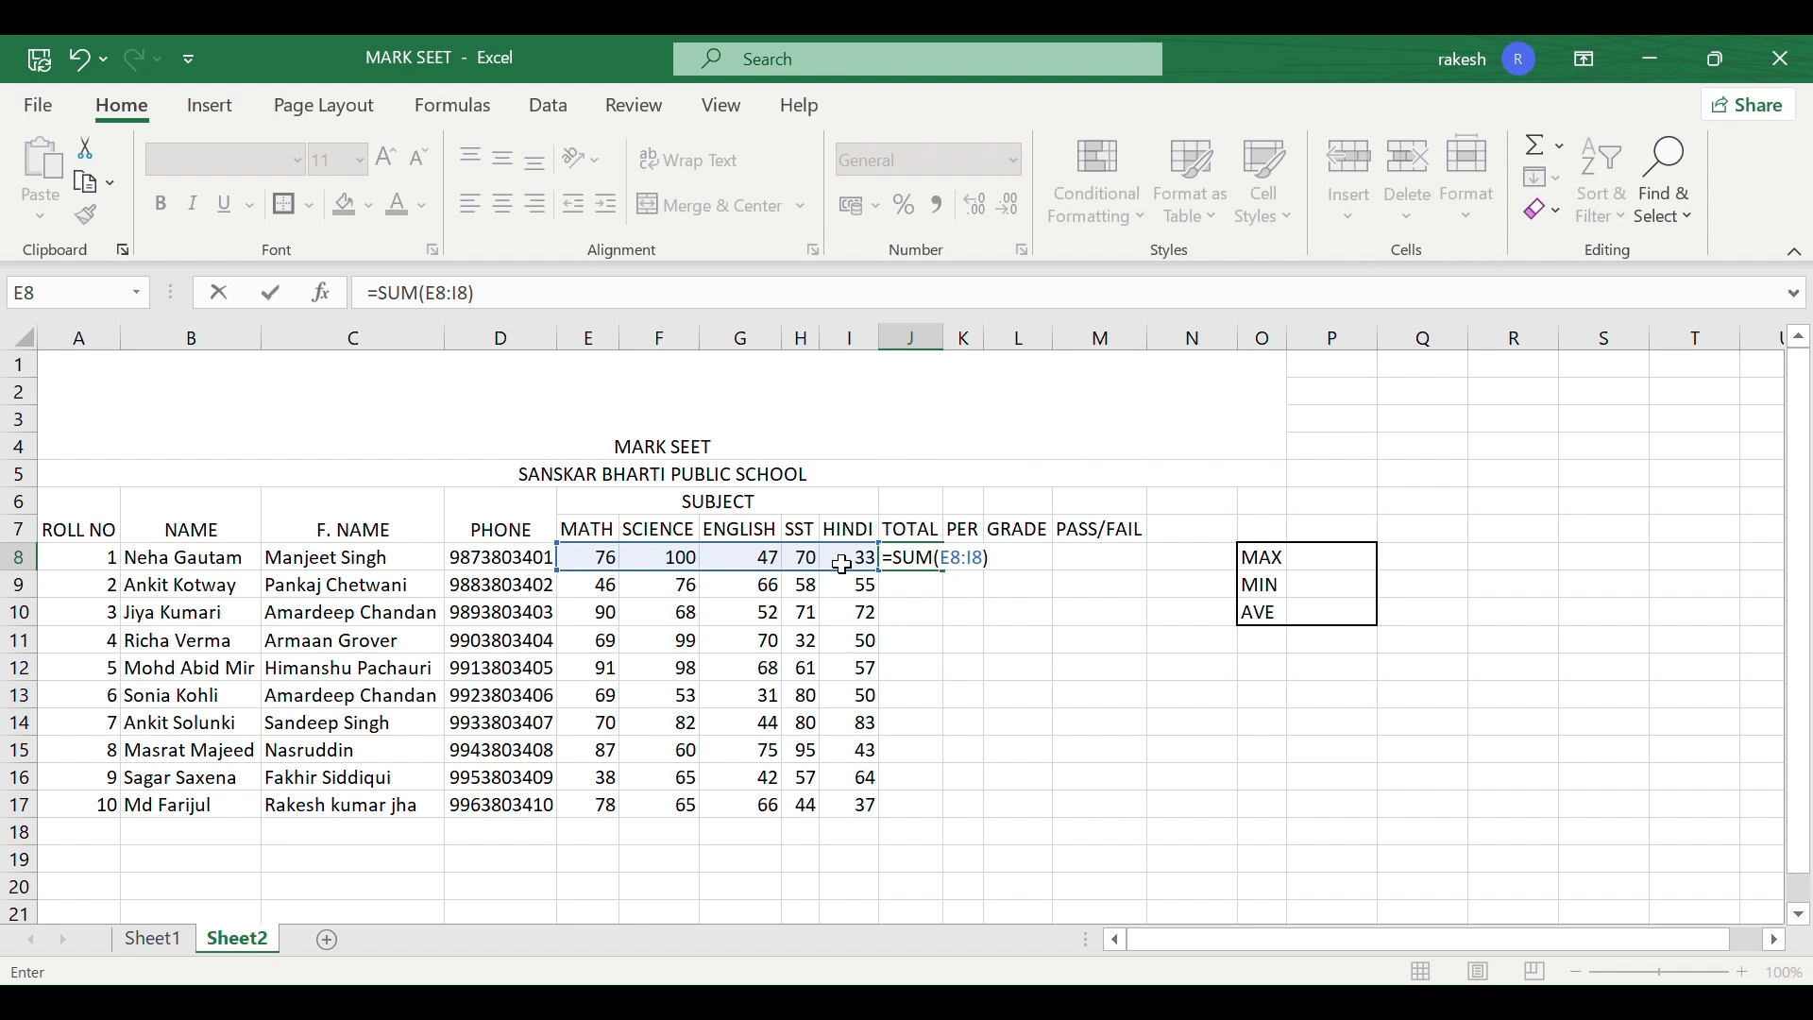
{"action": "key", "text": "Return"}
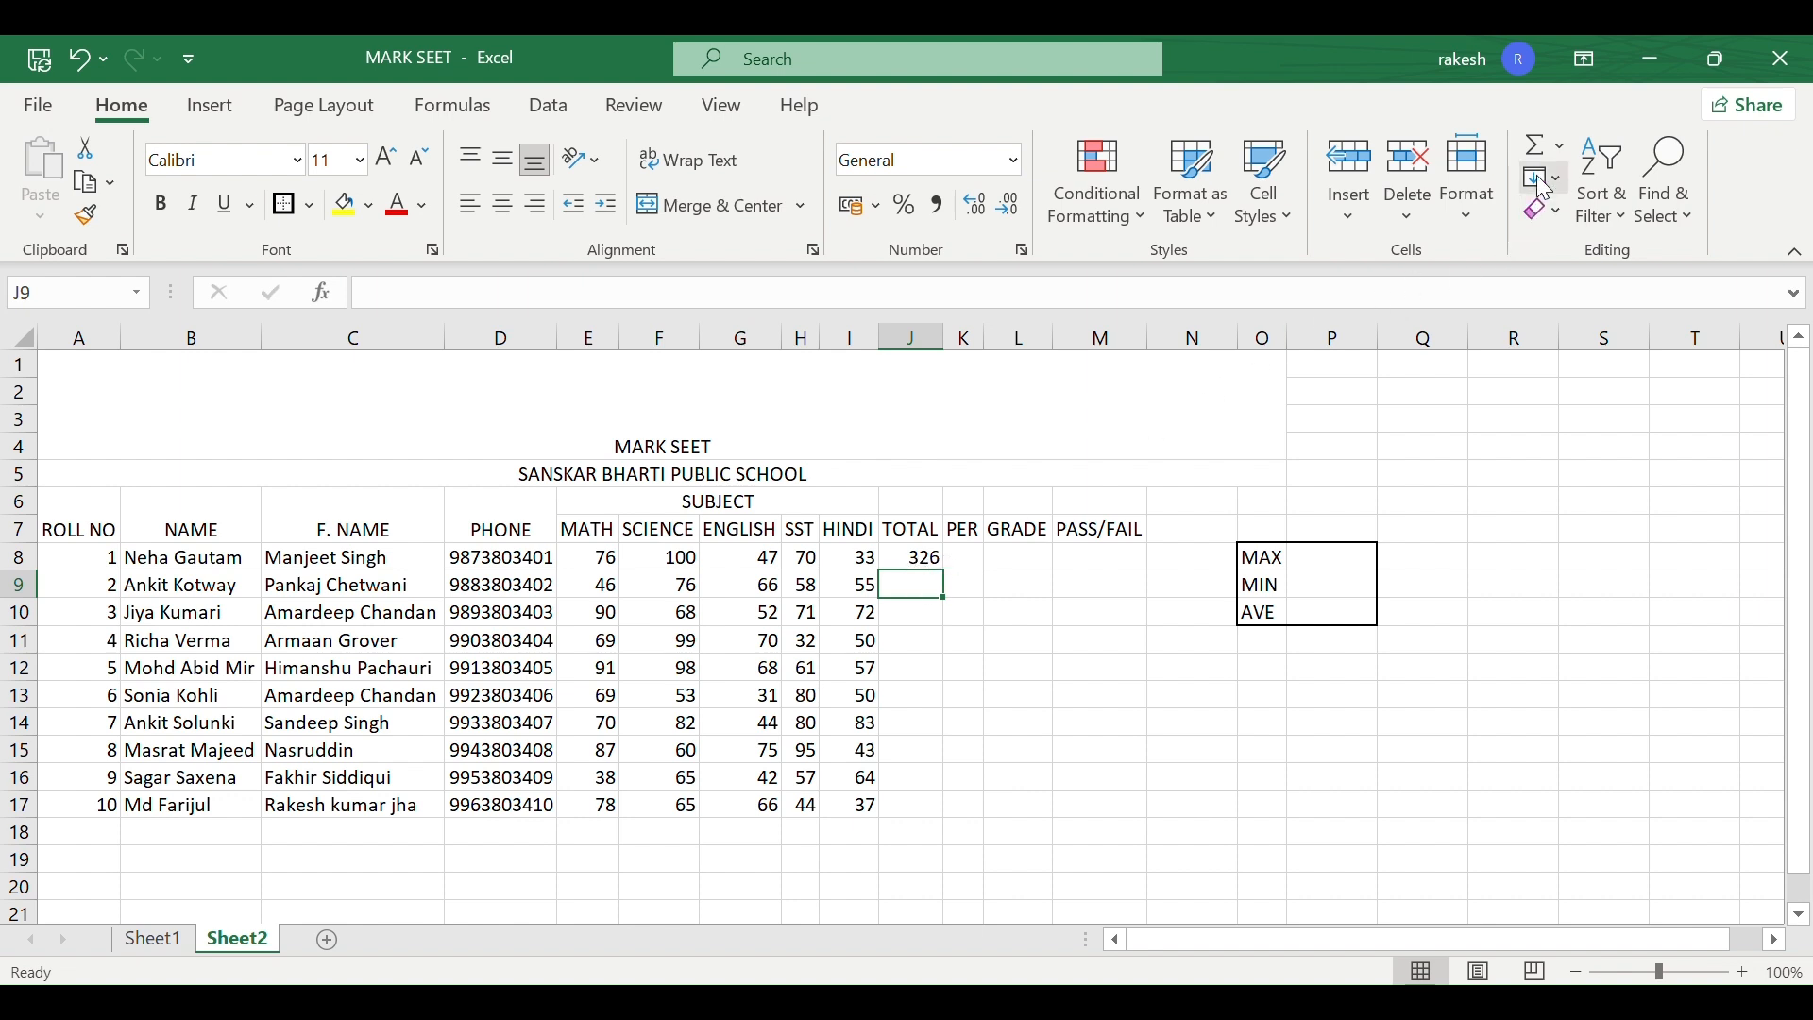
- Insert an AutoSum formula in cell J9 and set its range to E9:I9 for the second student's TOTAL
{"action": "left_click", "coordinate": [1559, 146]}
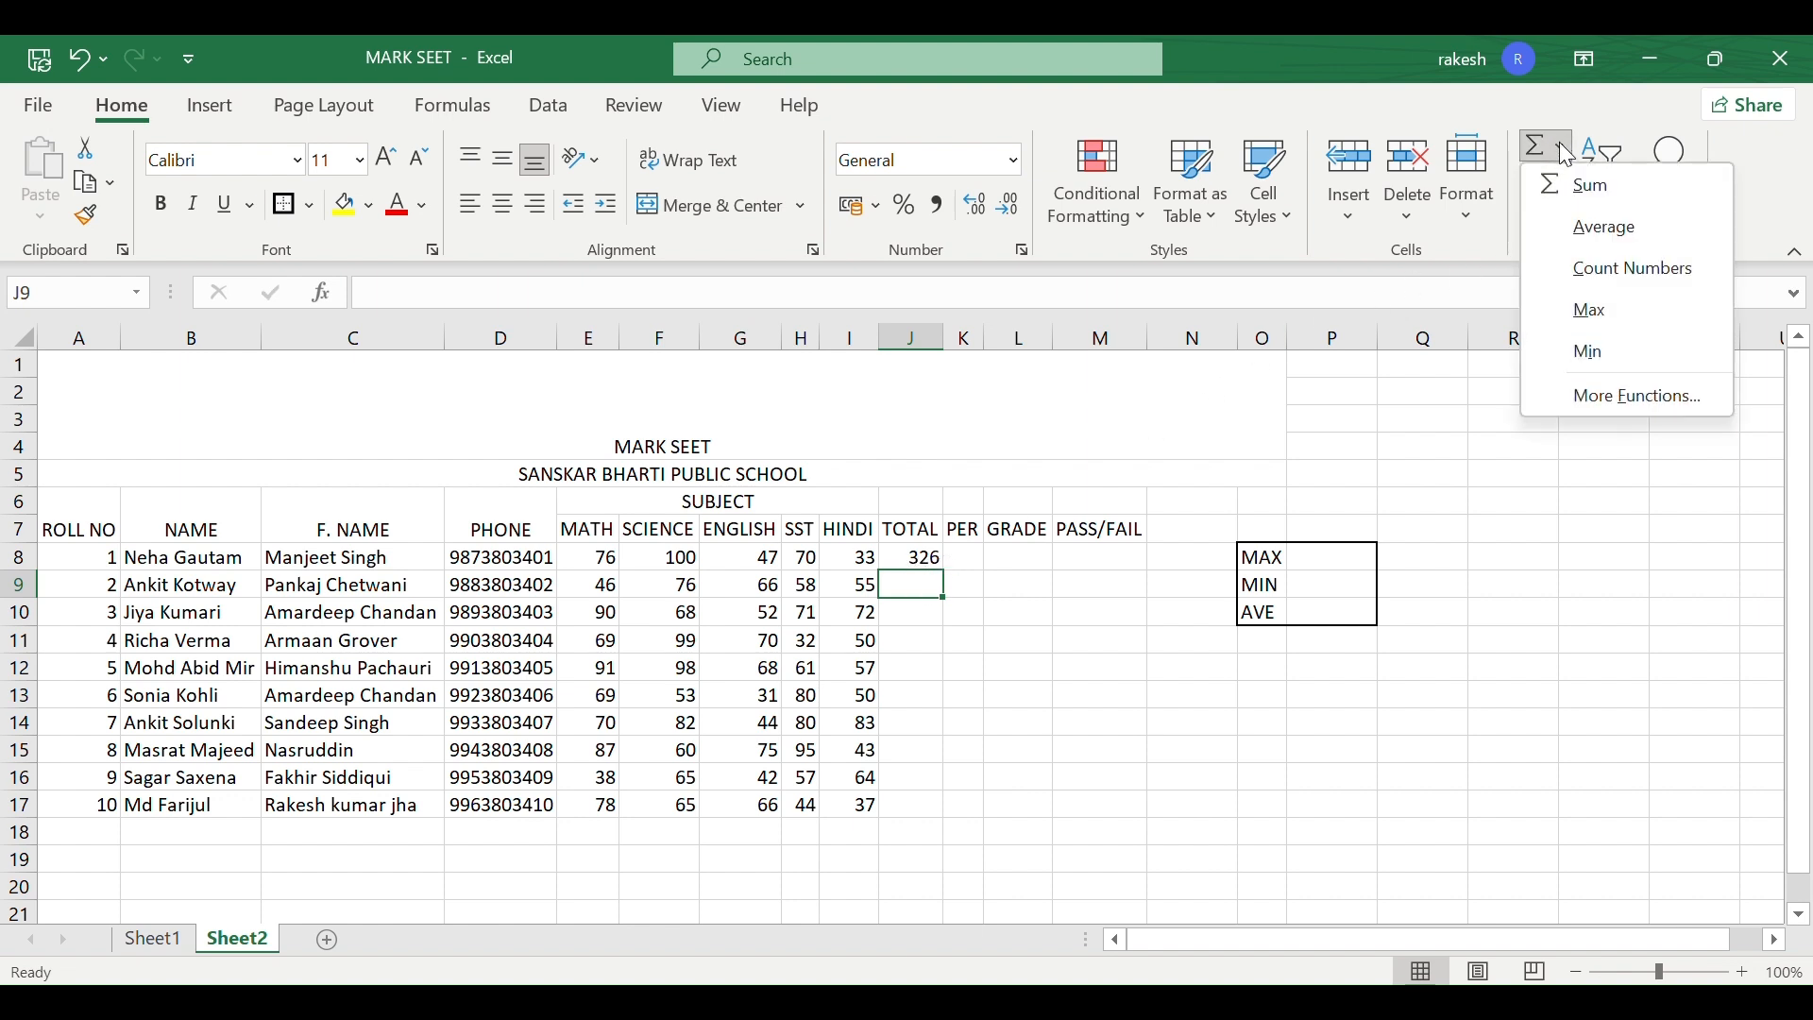
{"action": "left_click", "coordinate": [1574, 200]}
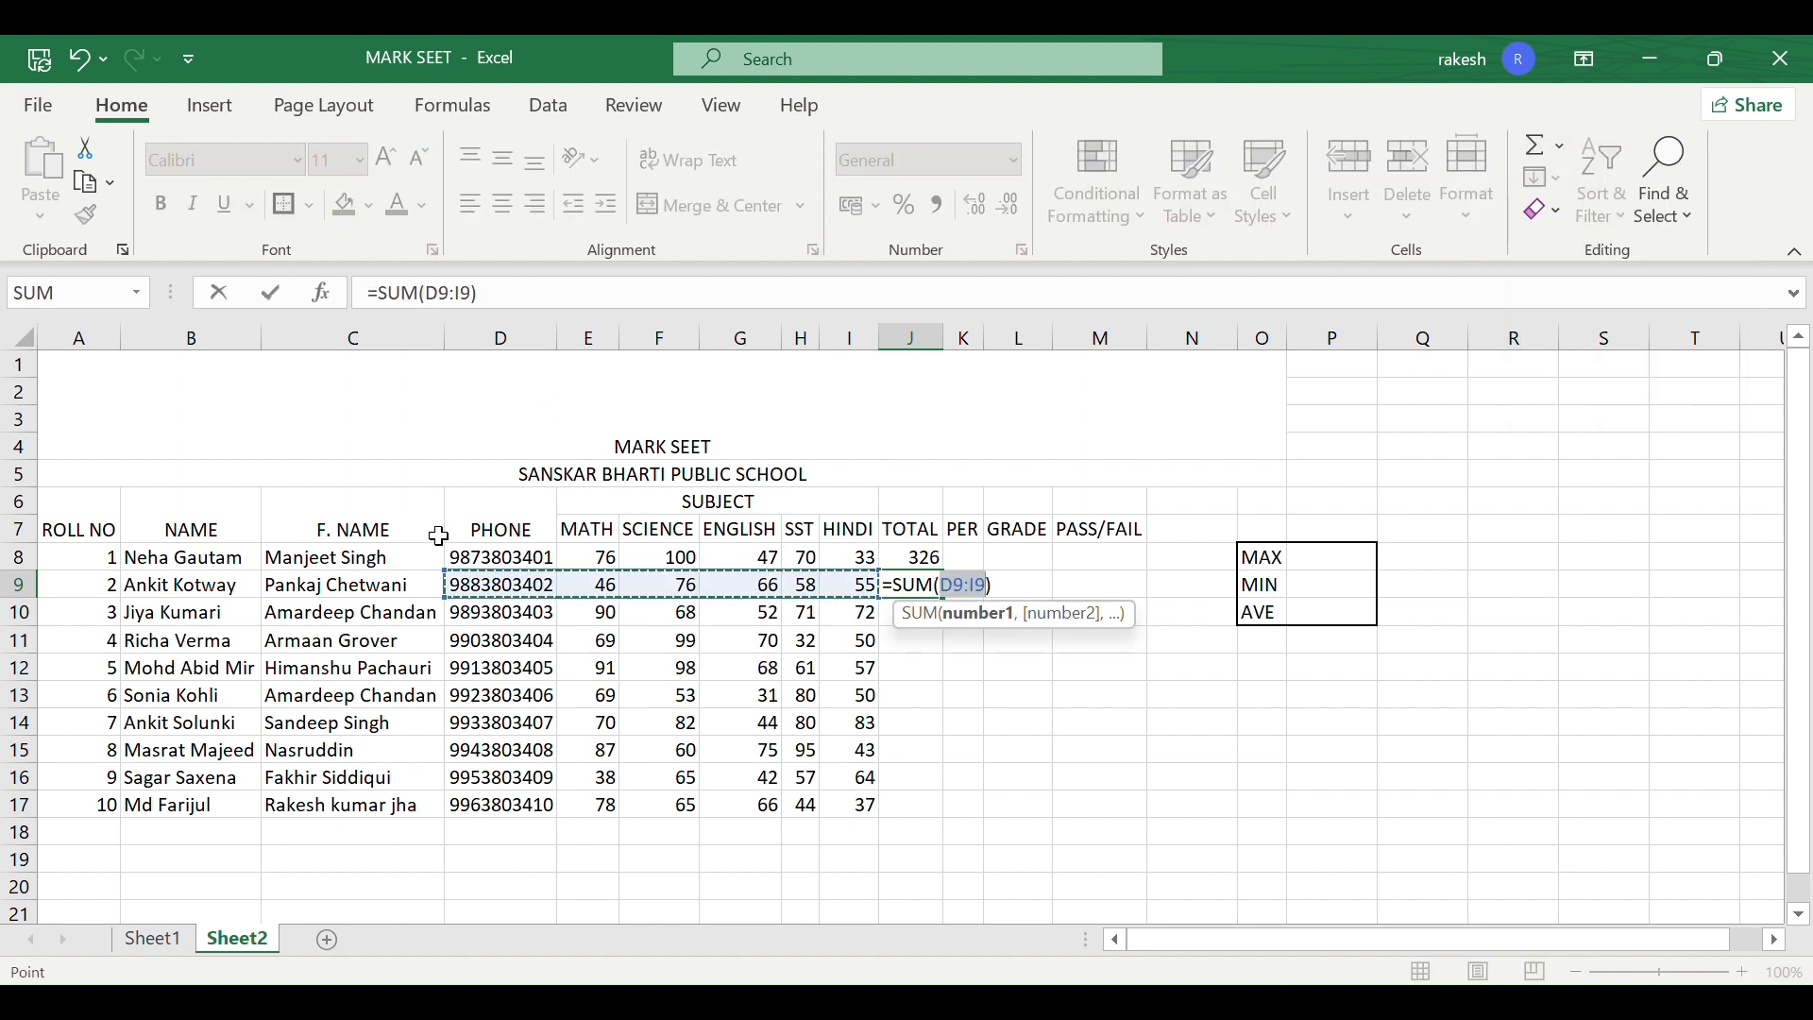
{"action": "left_click", "coordinate": [587, 585]}
{"action": "left_click_drag", "start_coordinate": [587, 585], "coordinate": [861, 596]}
{"action": "key", "text": "Return"}
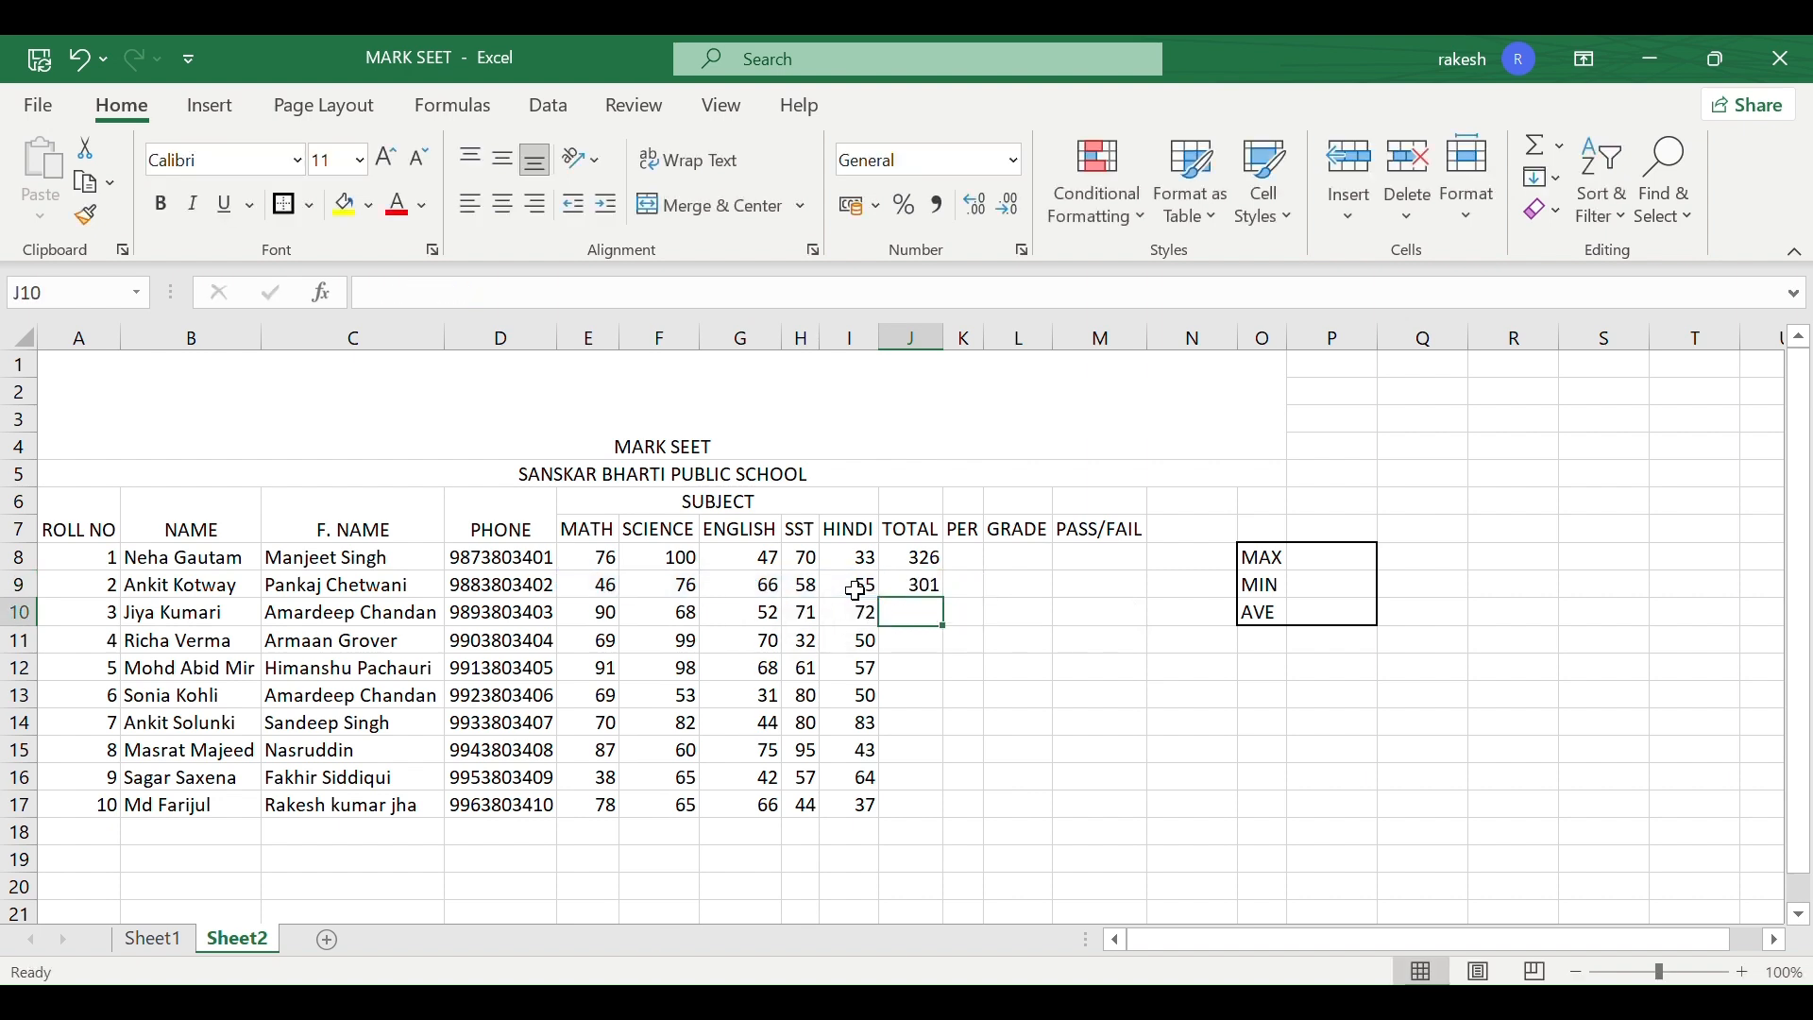
- Fill the TOTAL formula from J9 down to J17 for the remaining students
{"action": "left_click", "coordinate": [921, 585]}
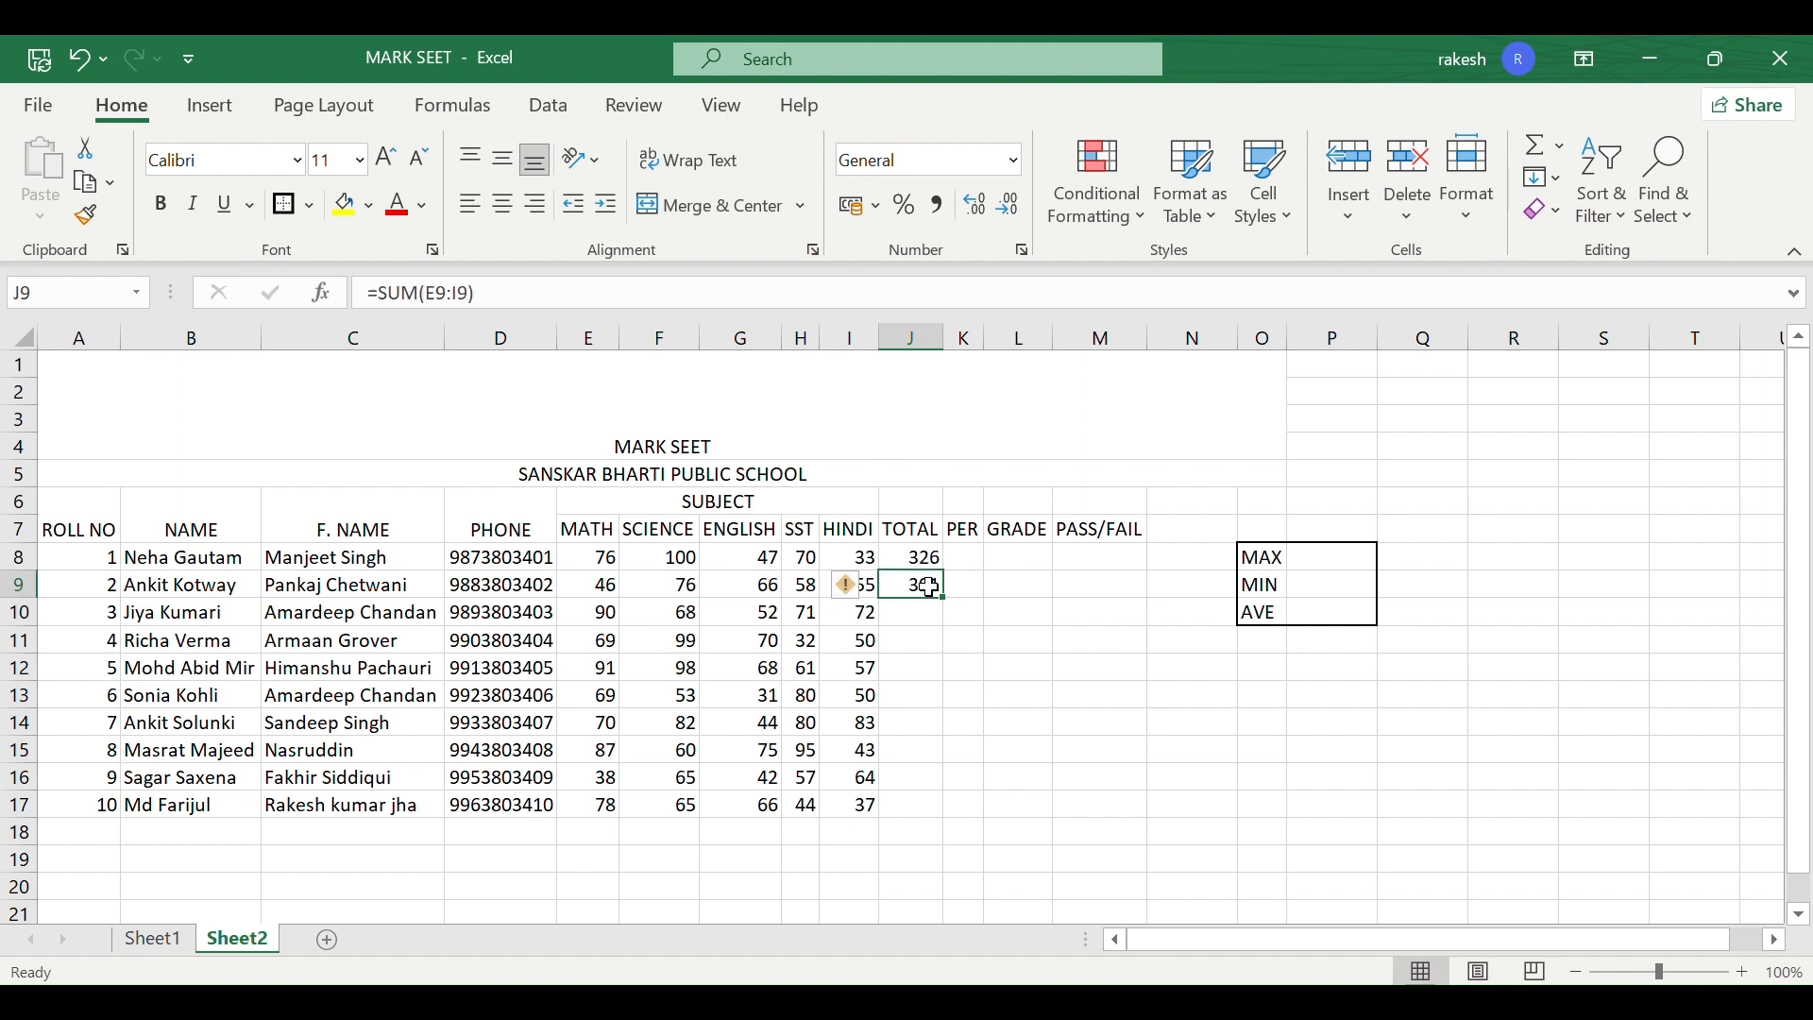
{"action": "left_click_drag", "start_coordinate": [945, 603], "coordinate": [947, 818]}
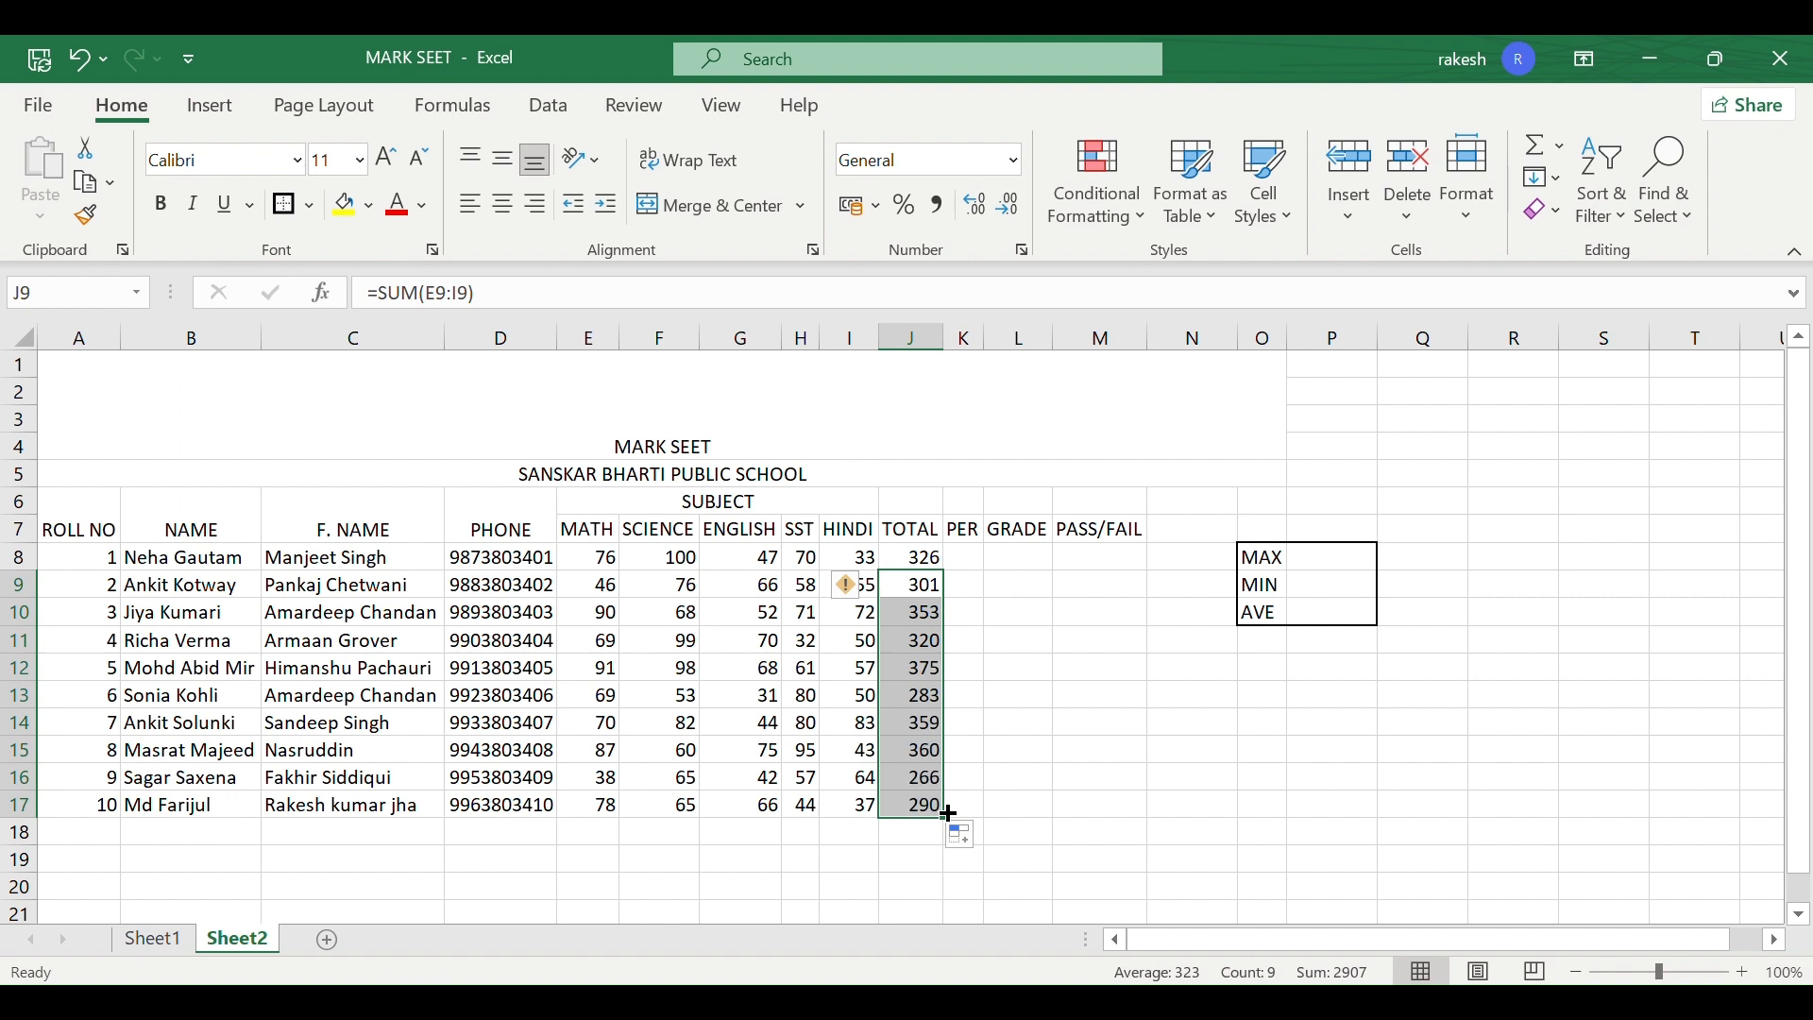
{"action": "key", "text": "ctrl+z"}
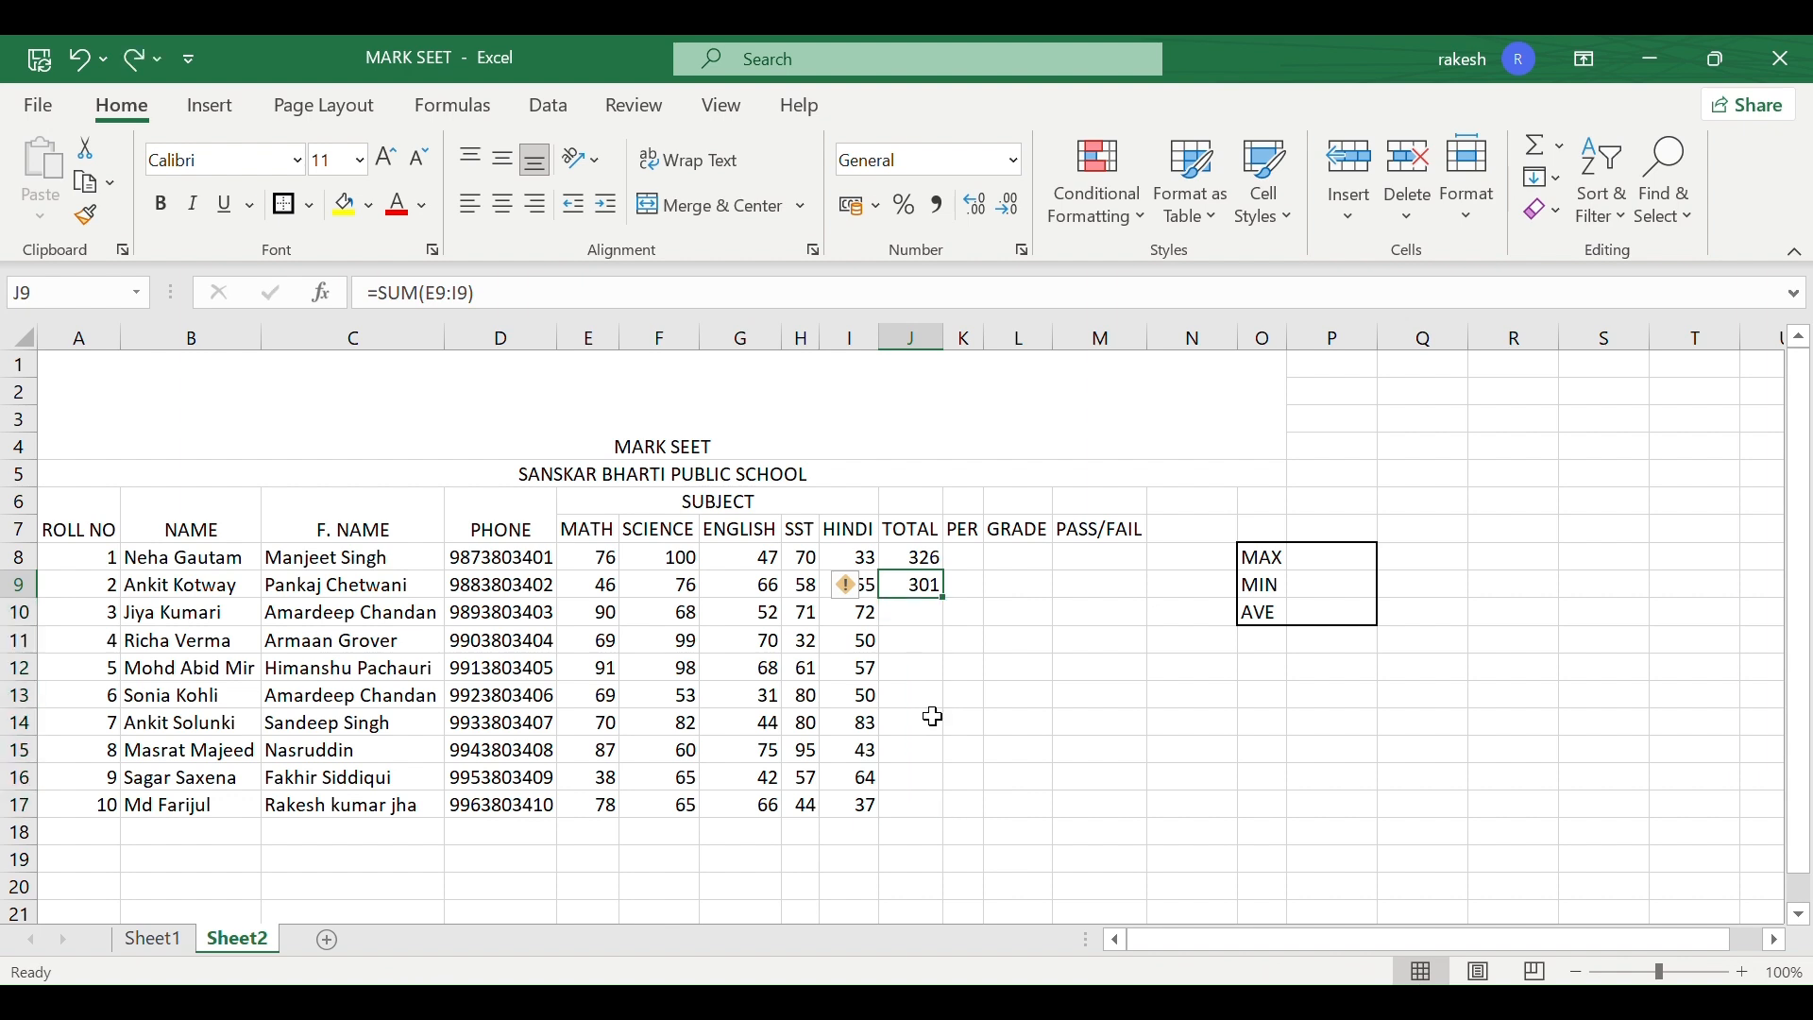
{"action": "double_click", "coordinate": [943, 597]}
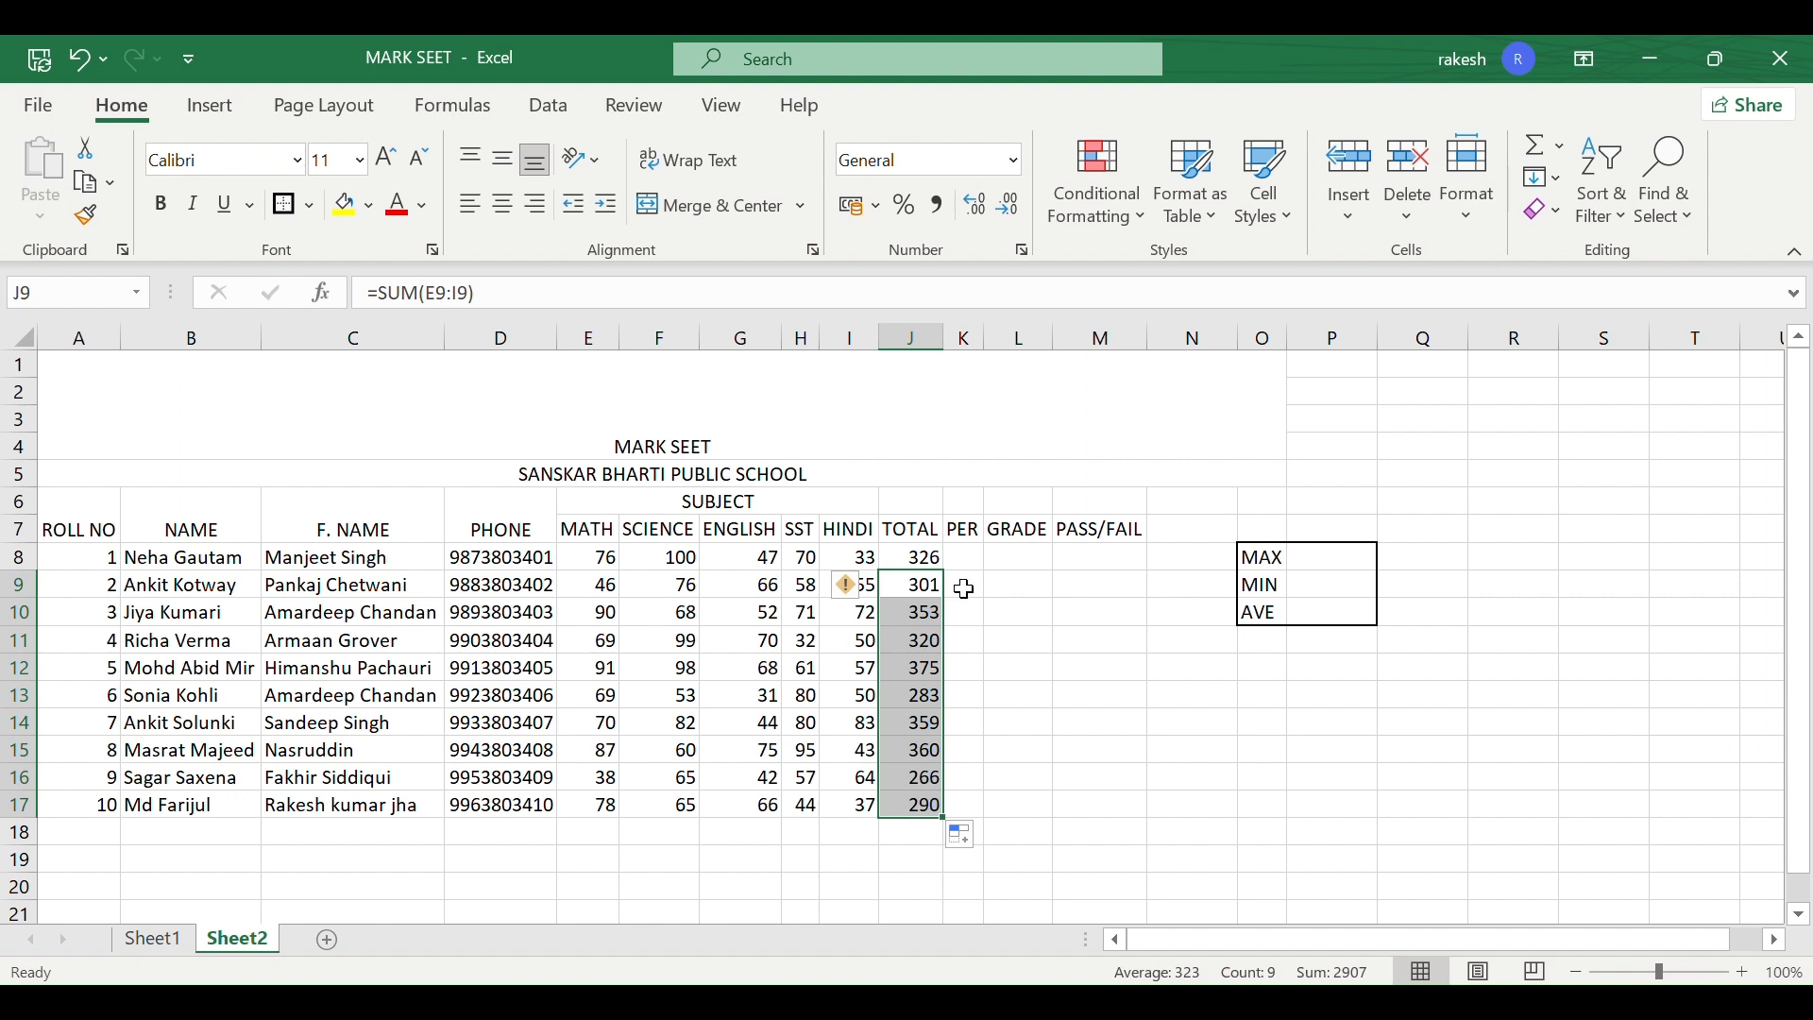
- Enter the percentage formula =J8/500*100 in cell K8 and fill it down the PER column to K17
{"action": "left_click", "coordinate": [974, 559]}
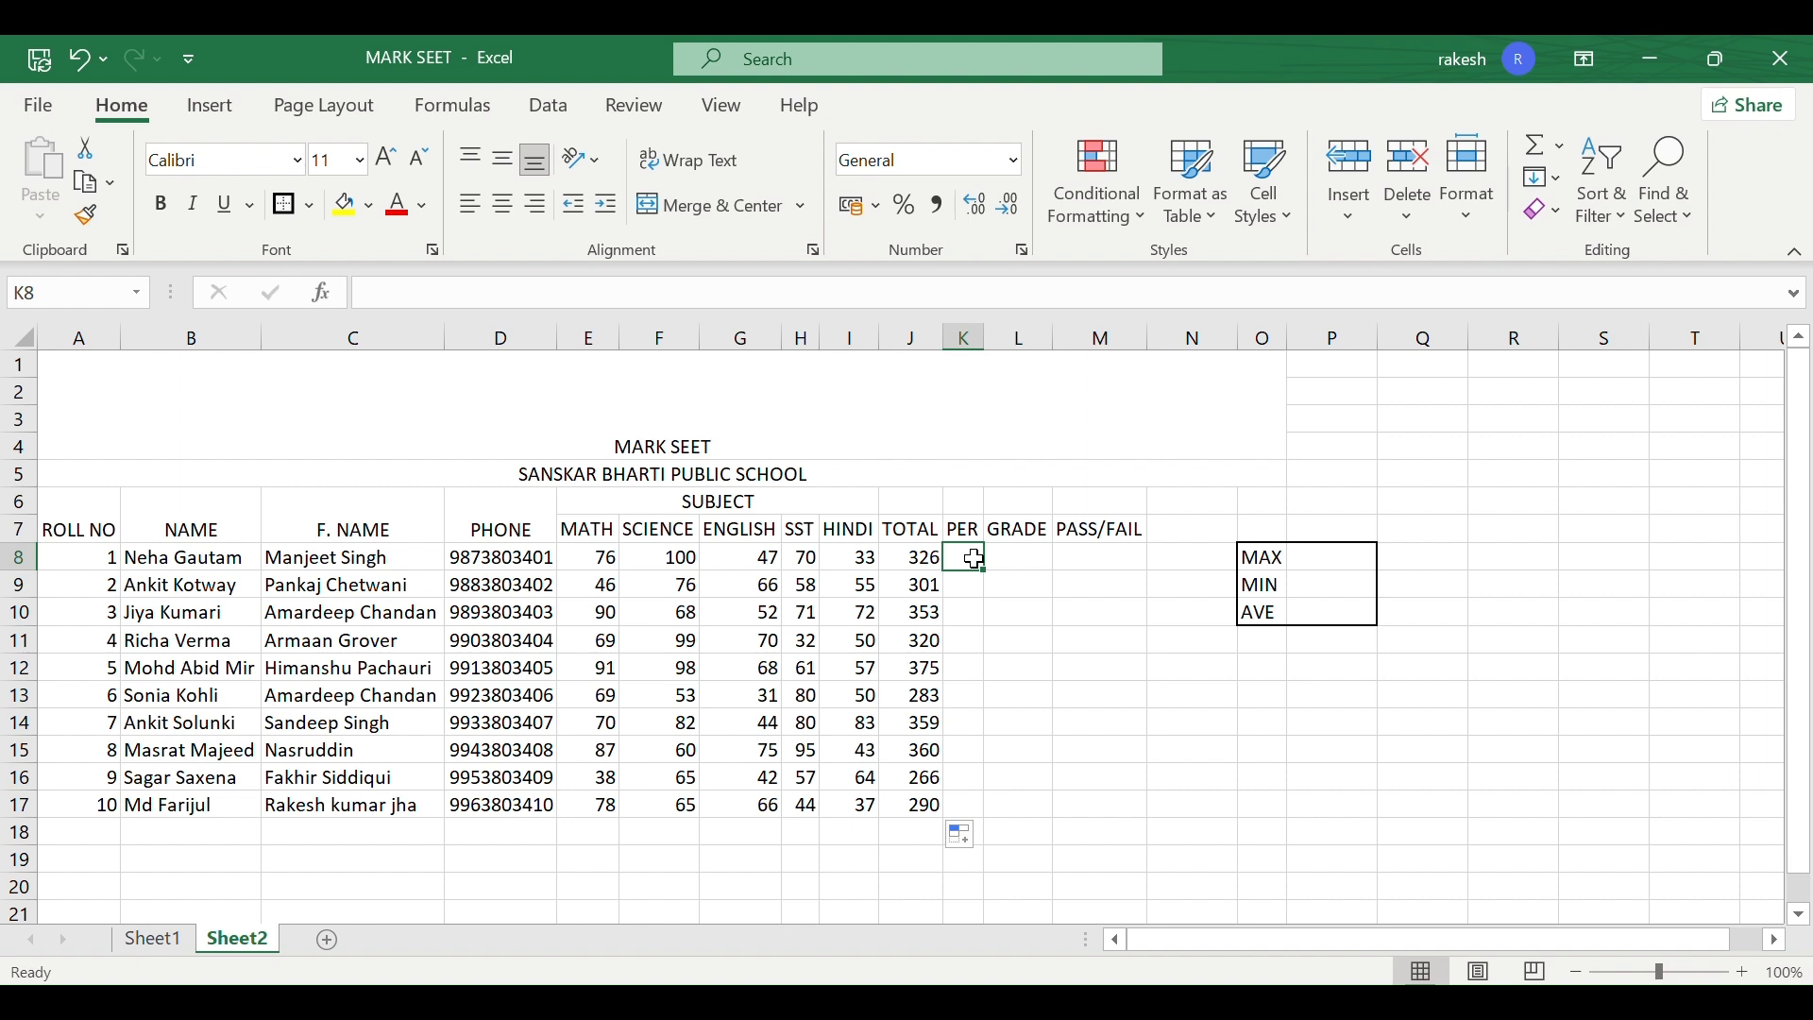
{"action": "type", "text": "="}
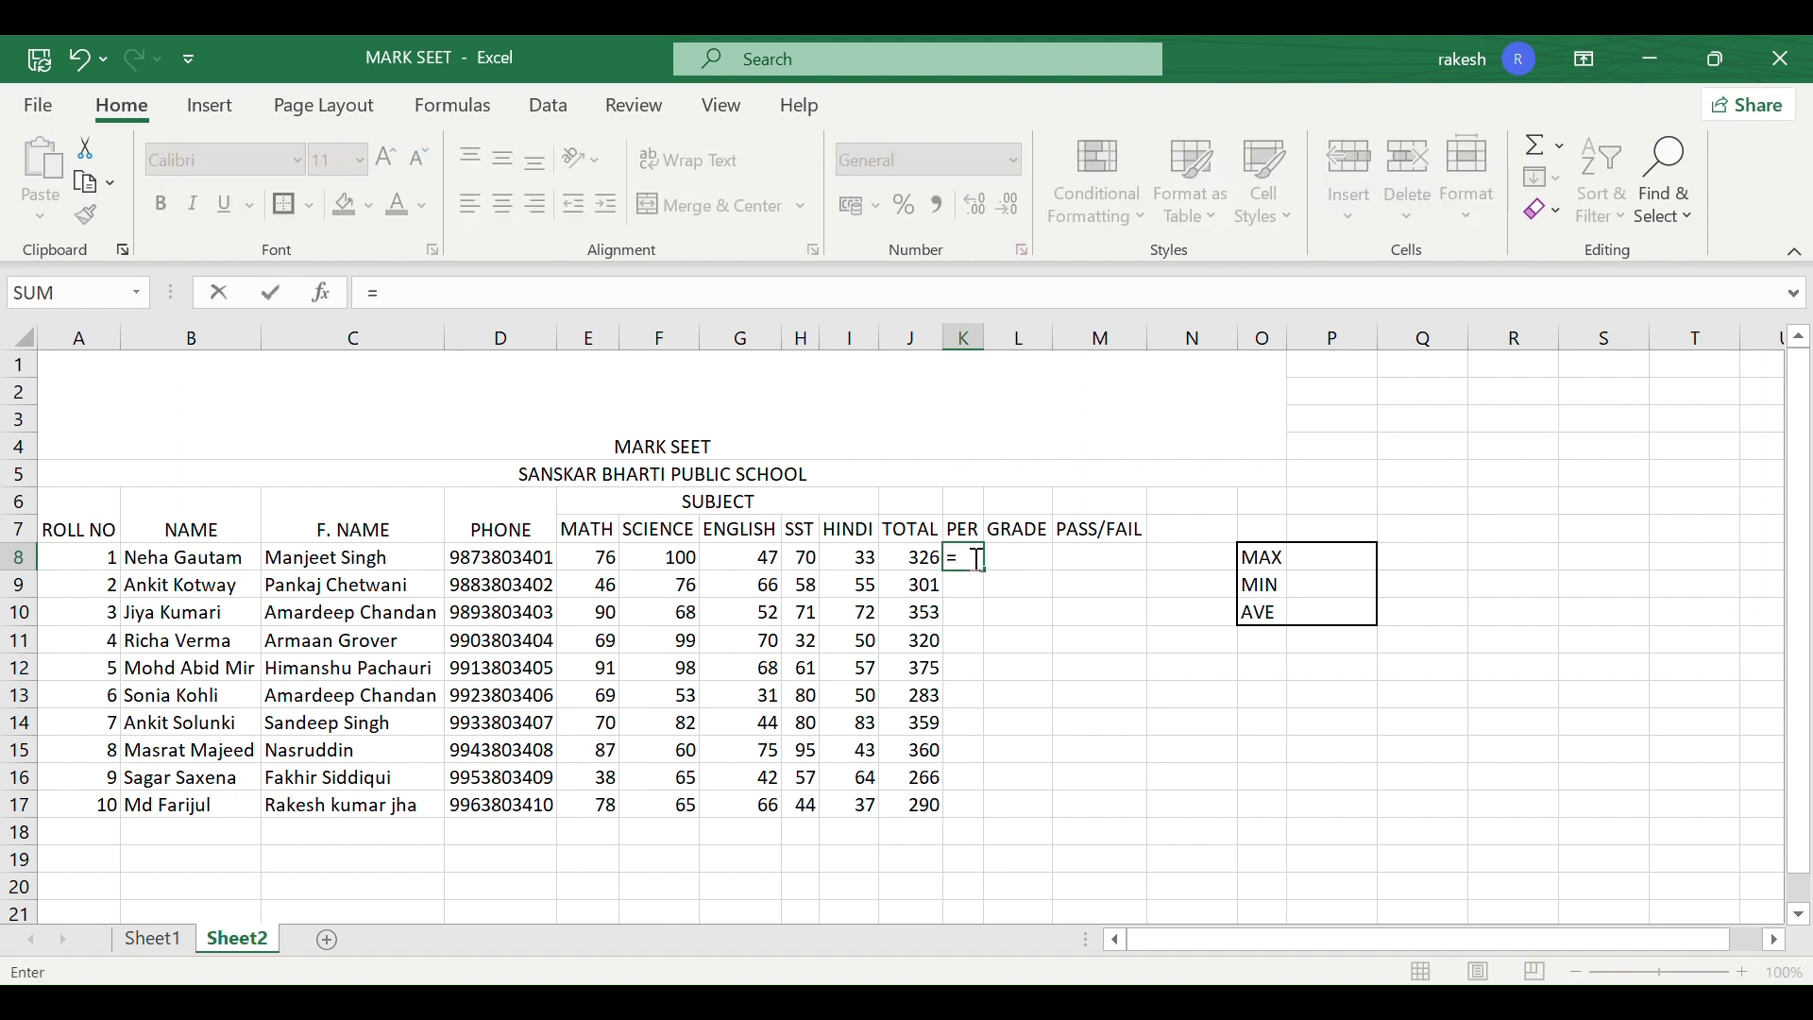
{"action": "left_click", "coordinate": [908, 561]}
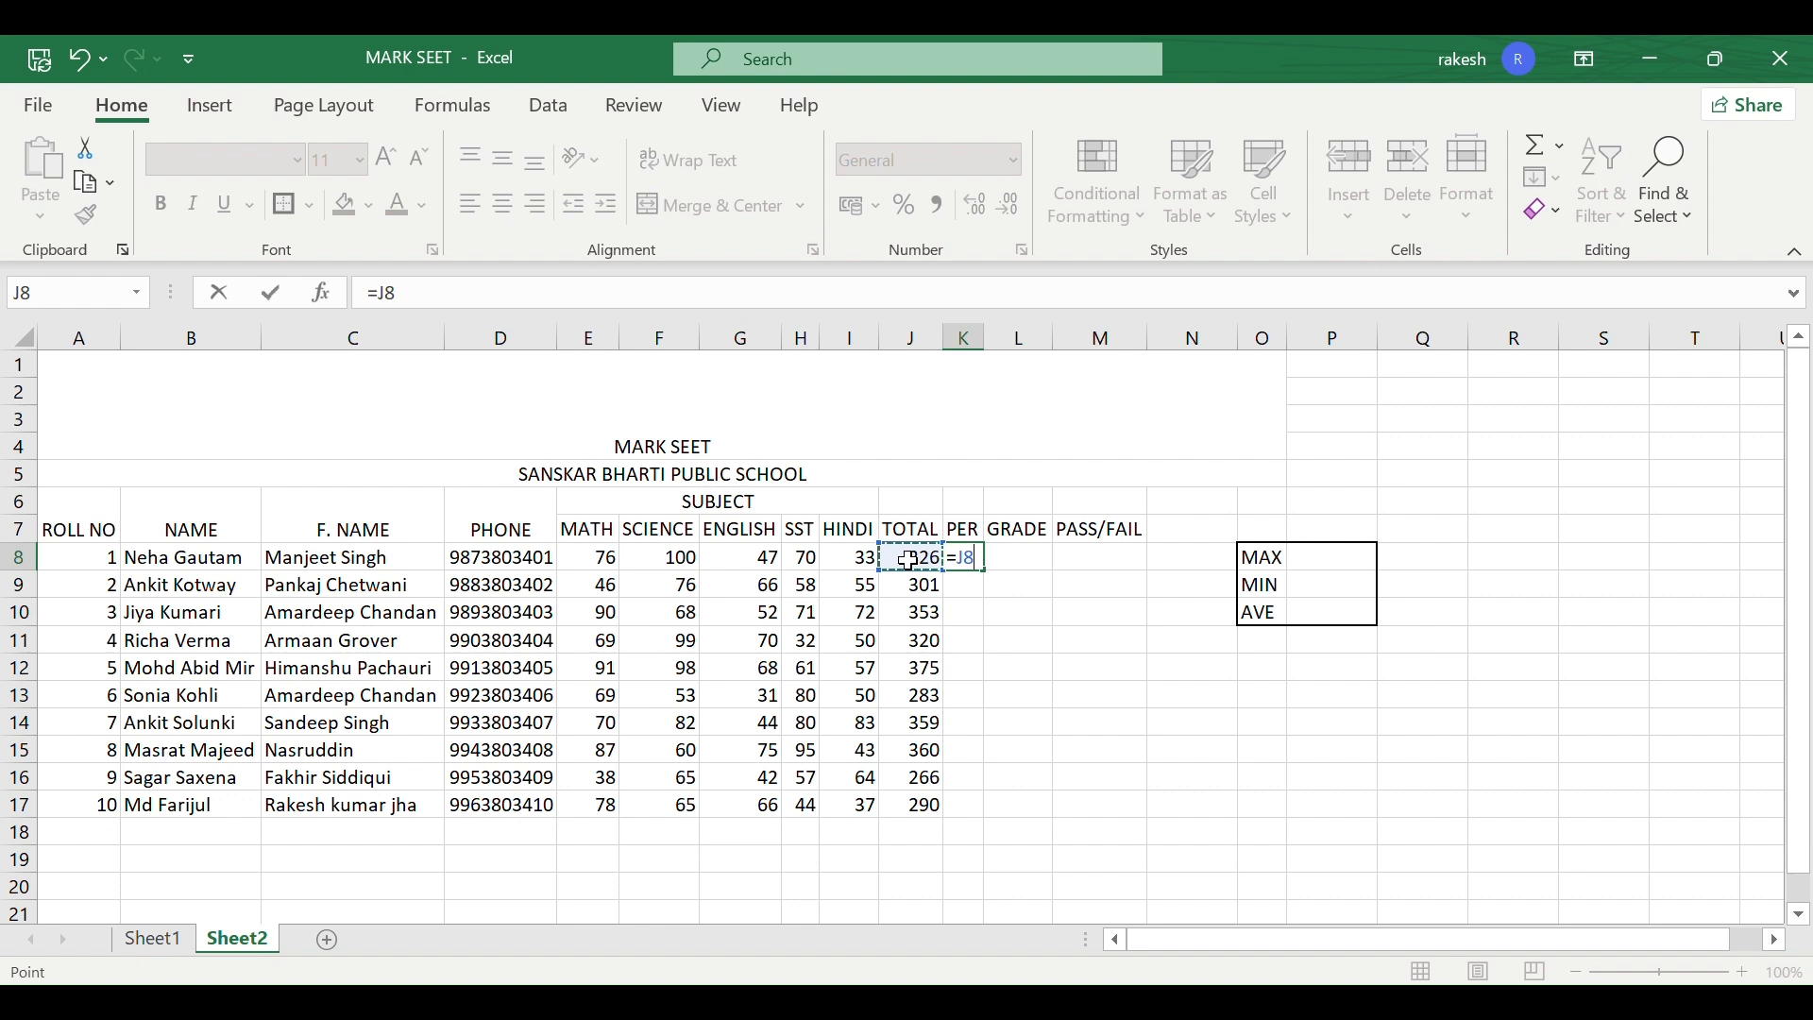
{"action": "type", "text": "/5"}
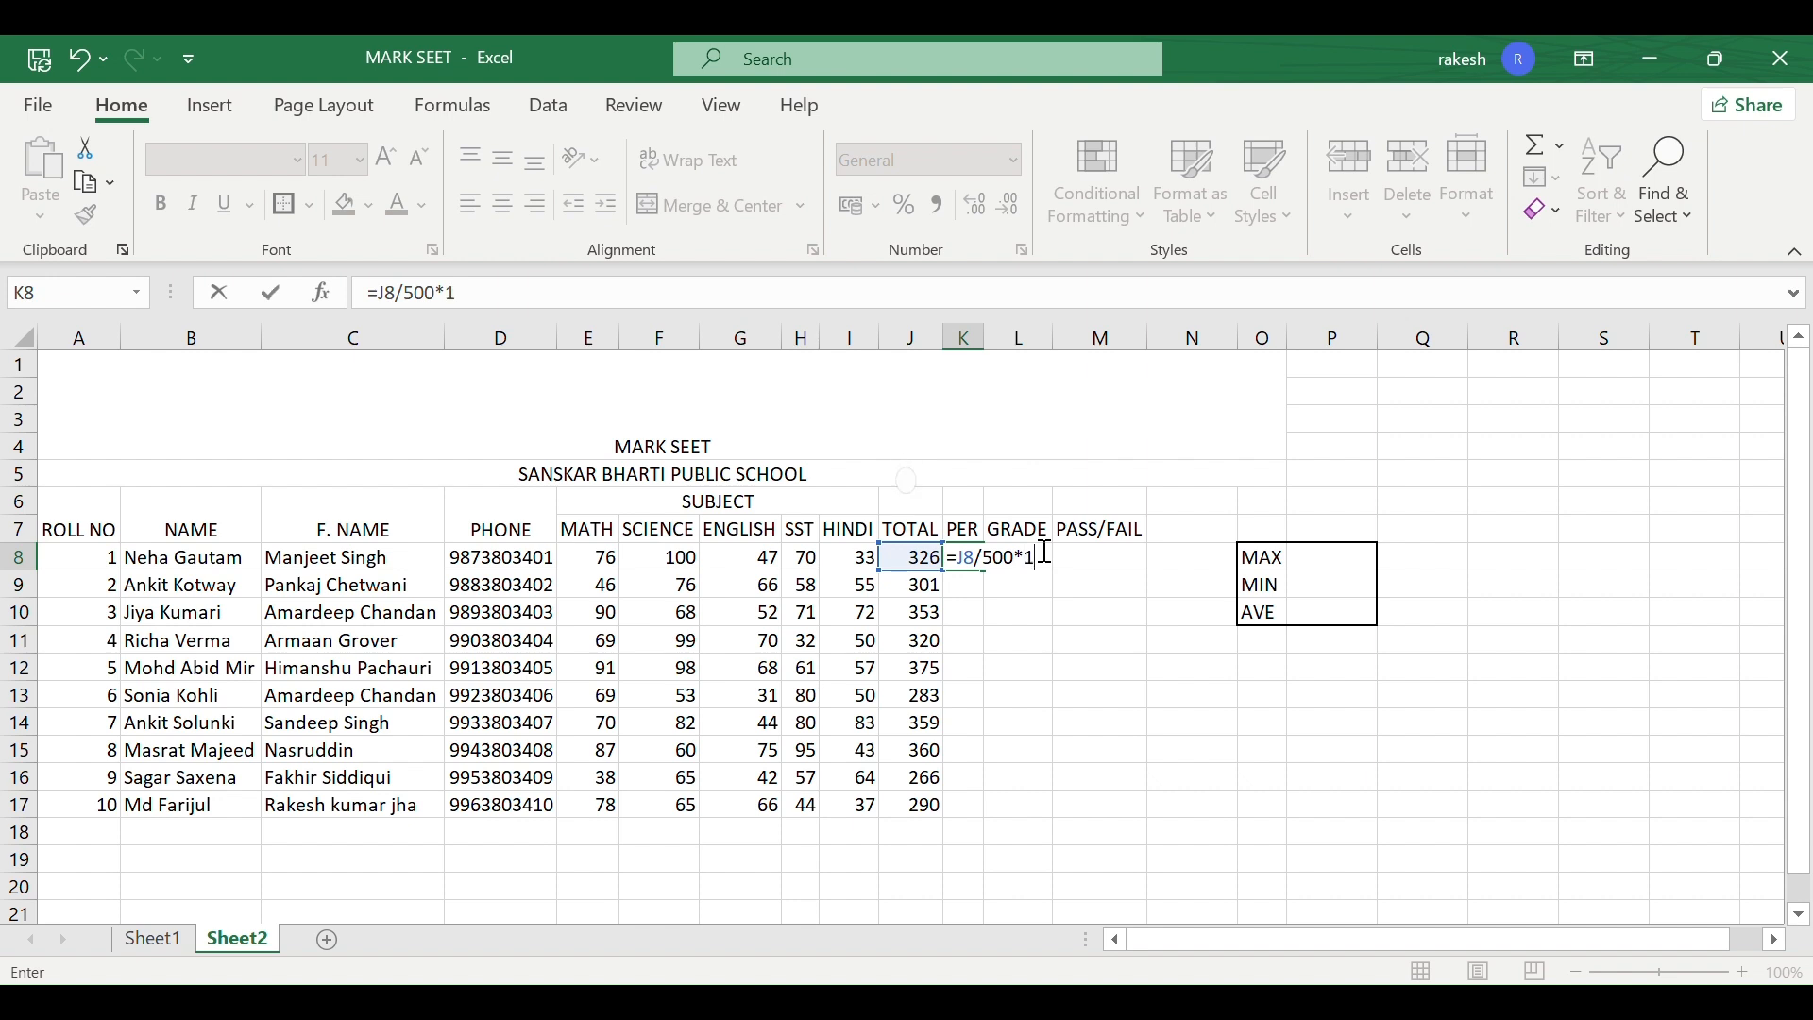
{"action": "type", "text": "00"}
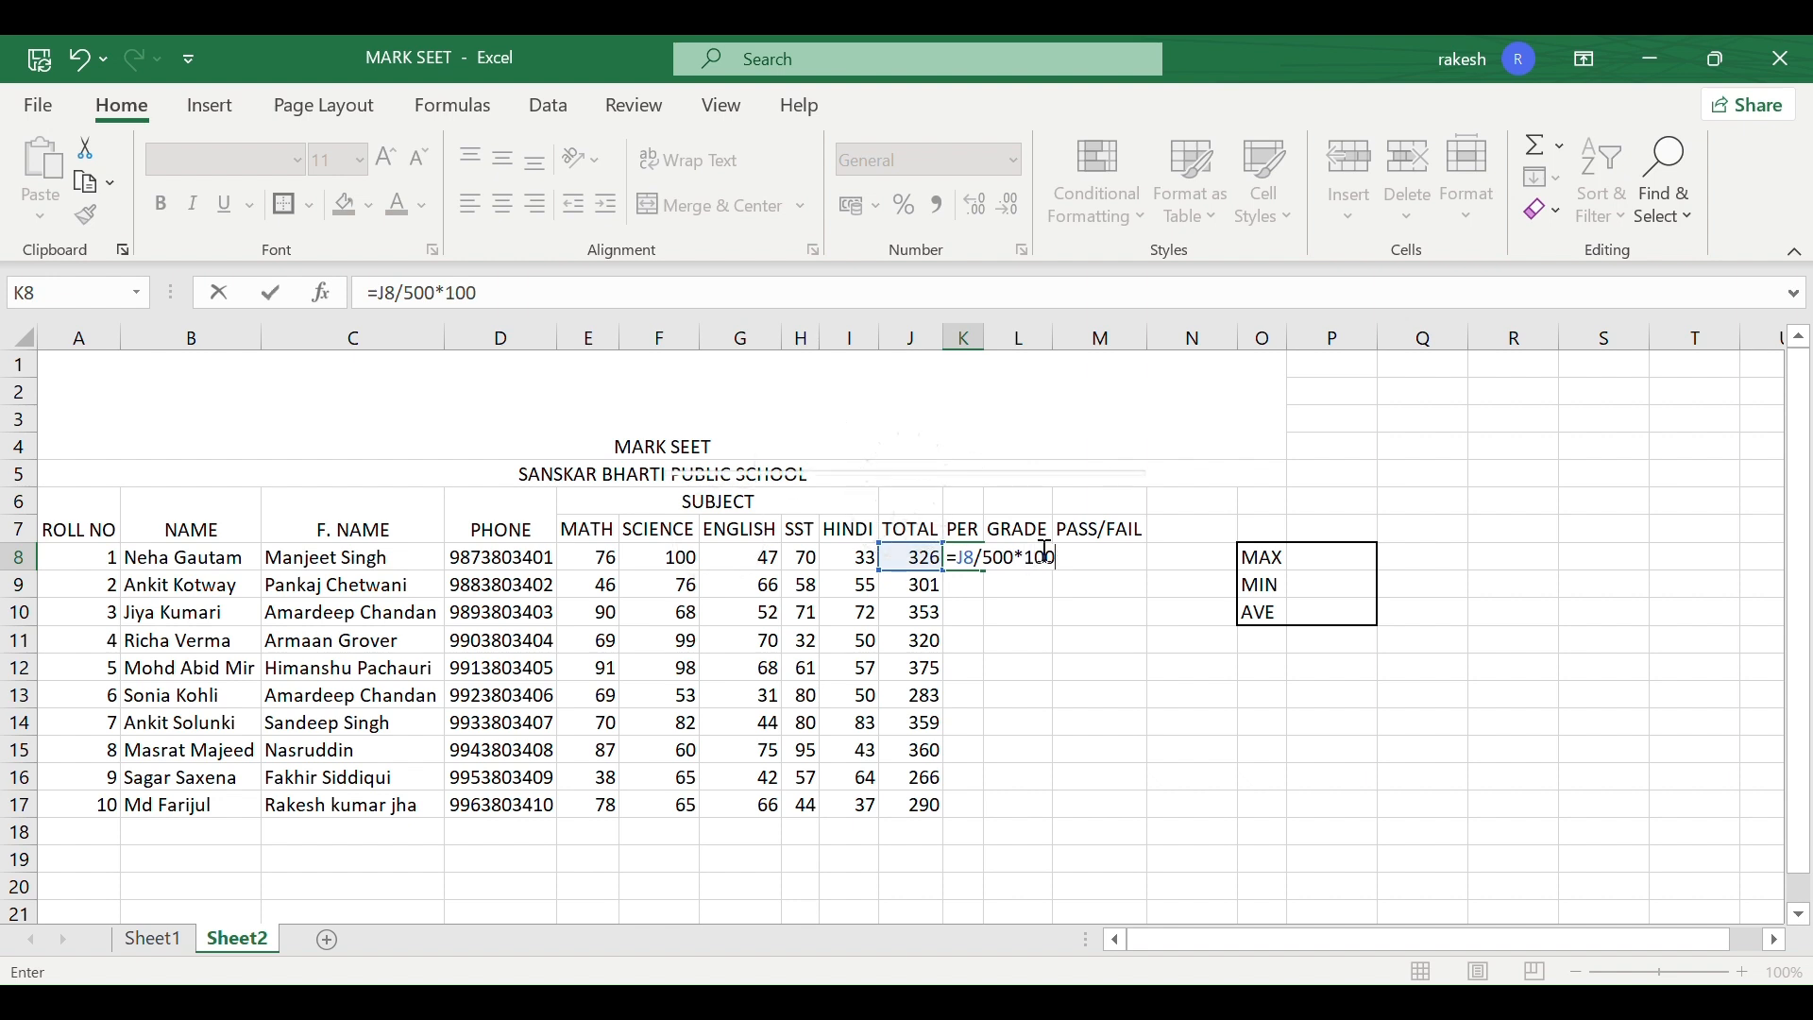
{"action": "key", "text": "Return"}
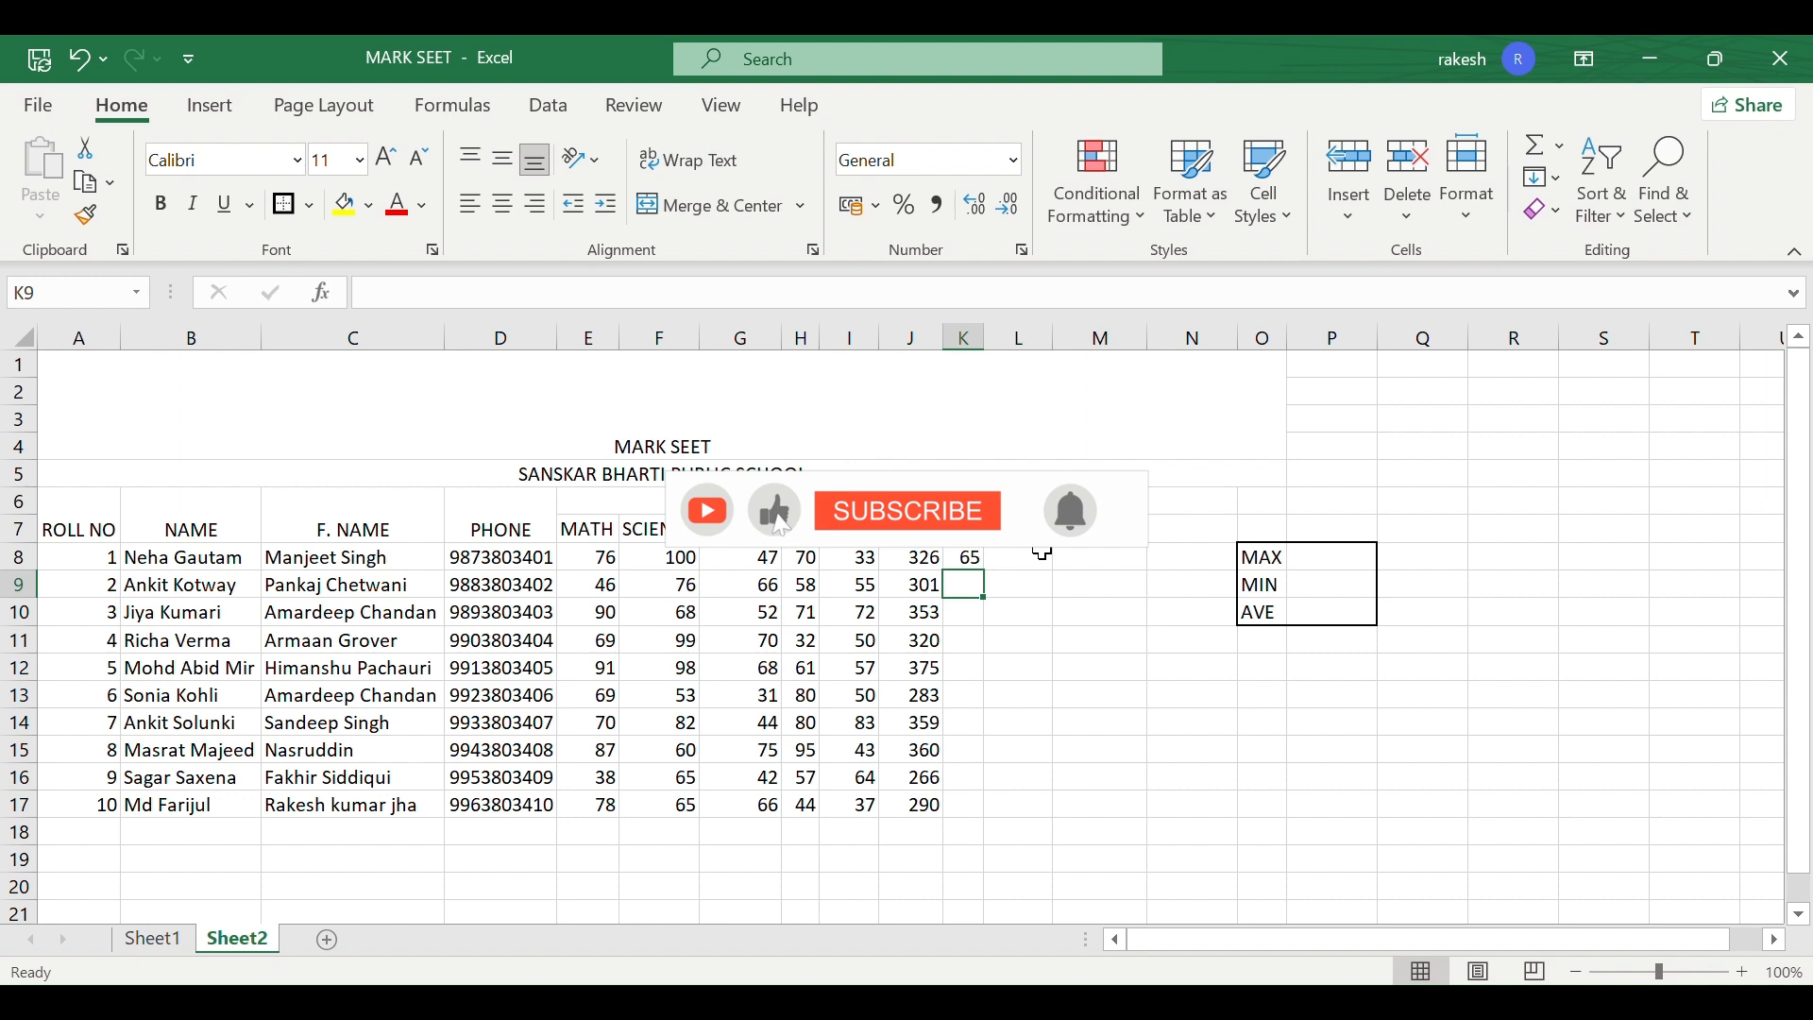
{"action": "left_click", "coordinate": [967, 561]}
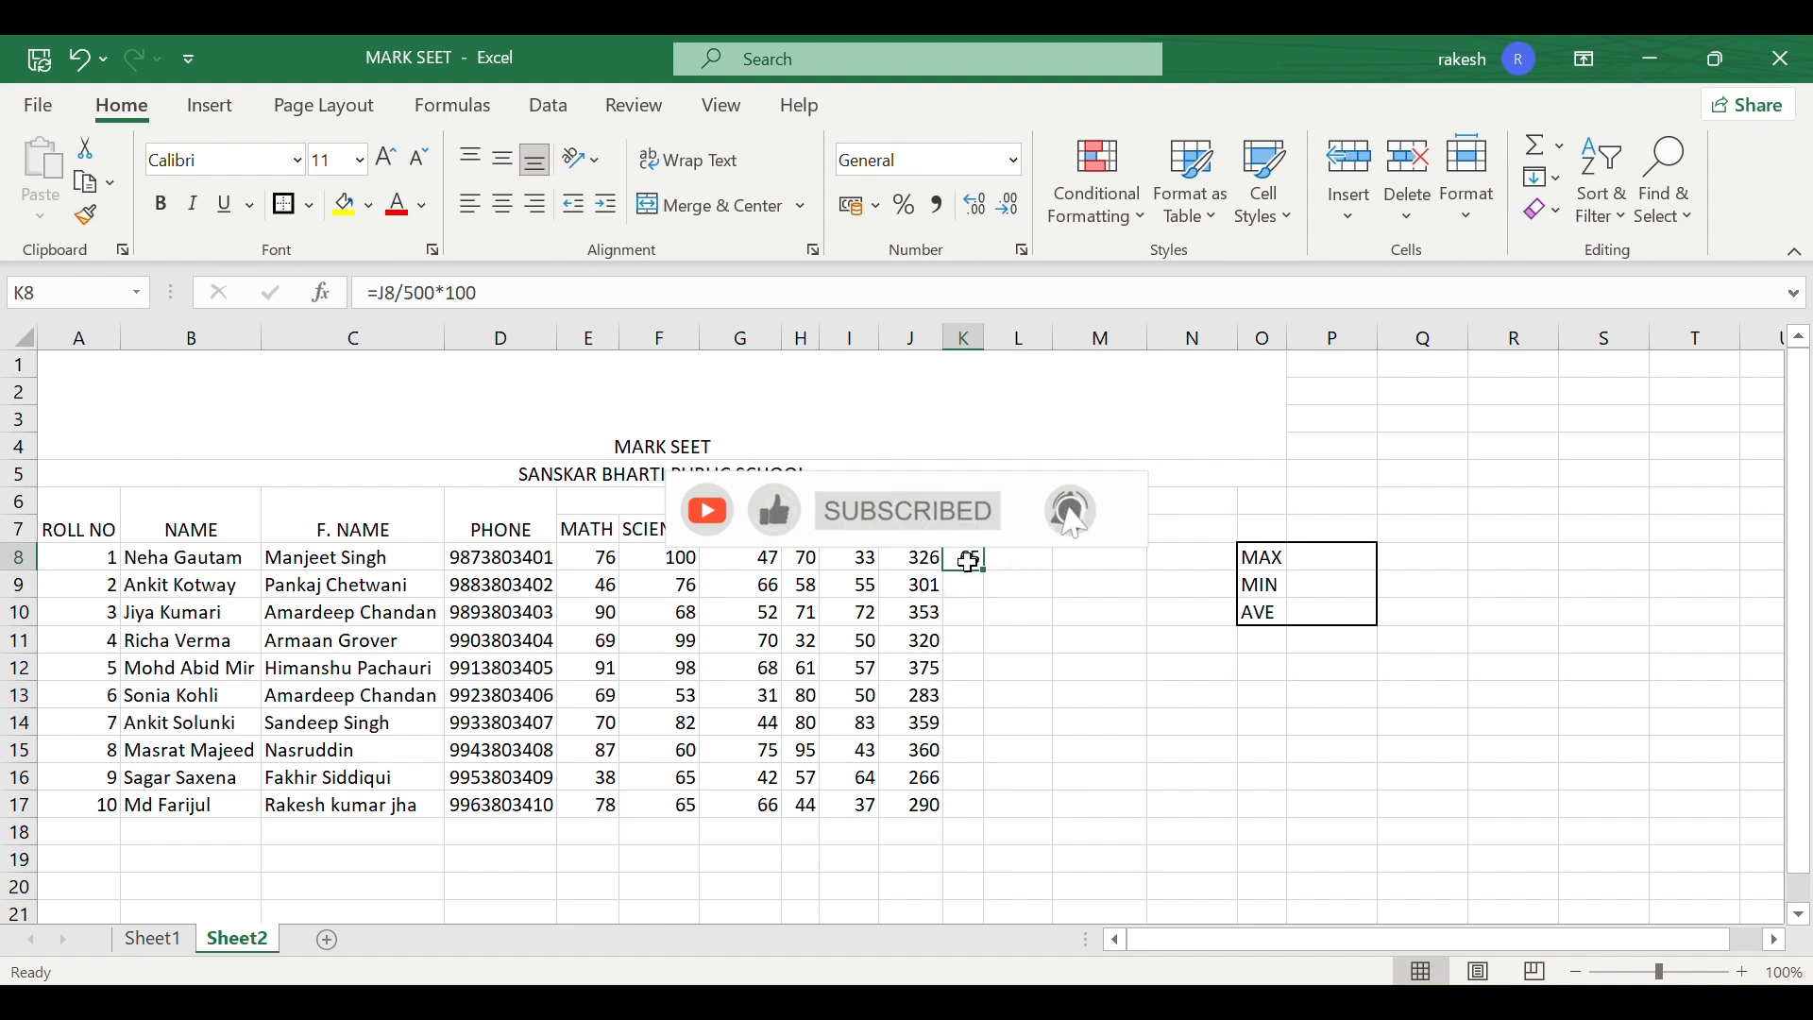
{"action": "left_click_drag", "start_coordinate": [982, 572], "coordinate": [979, 806]}
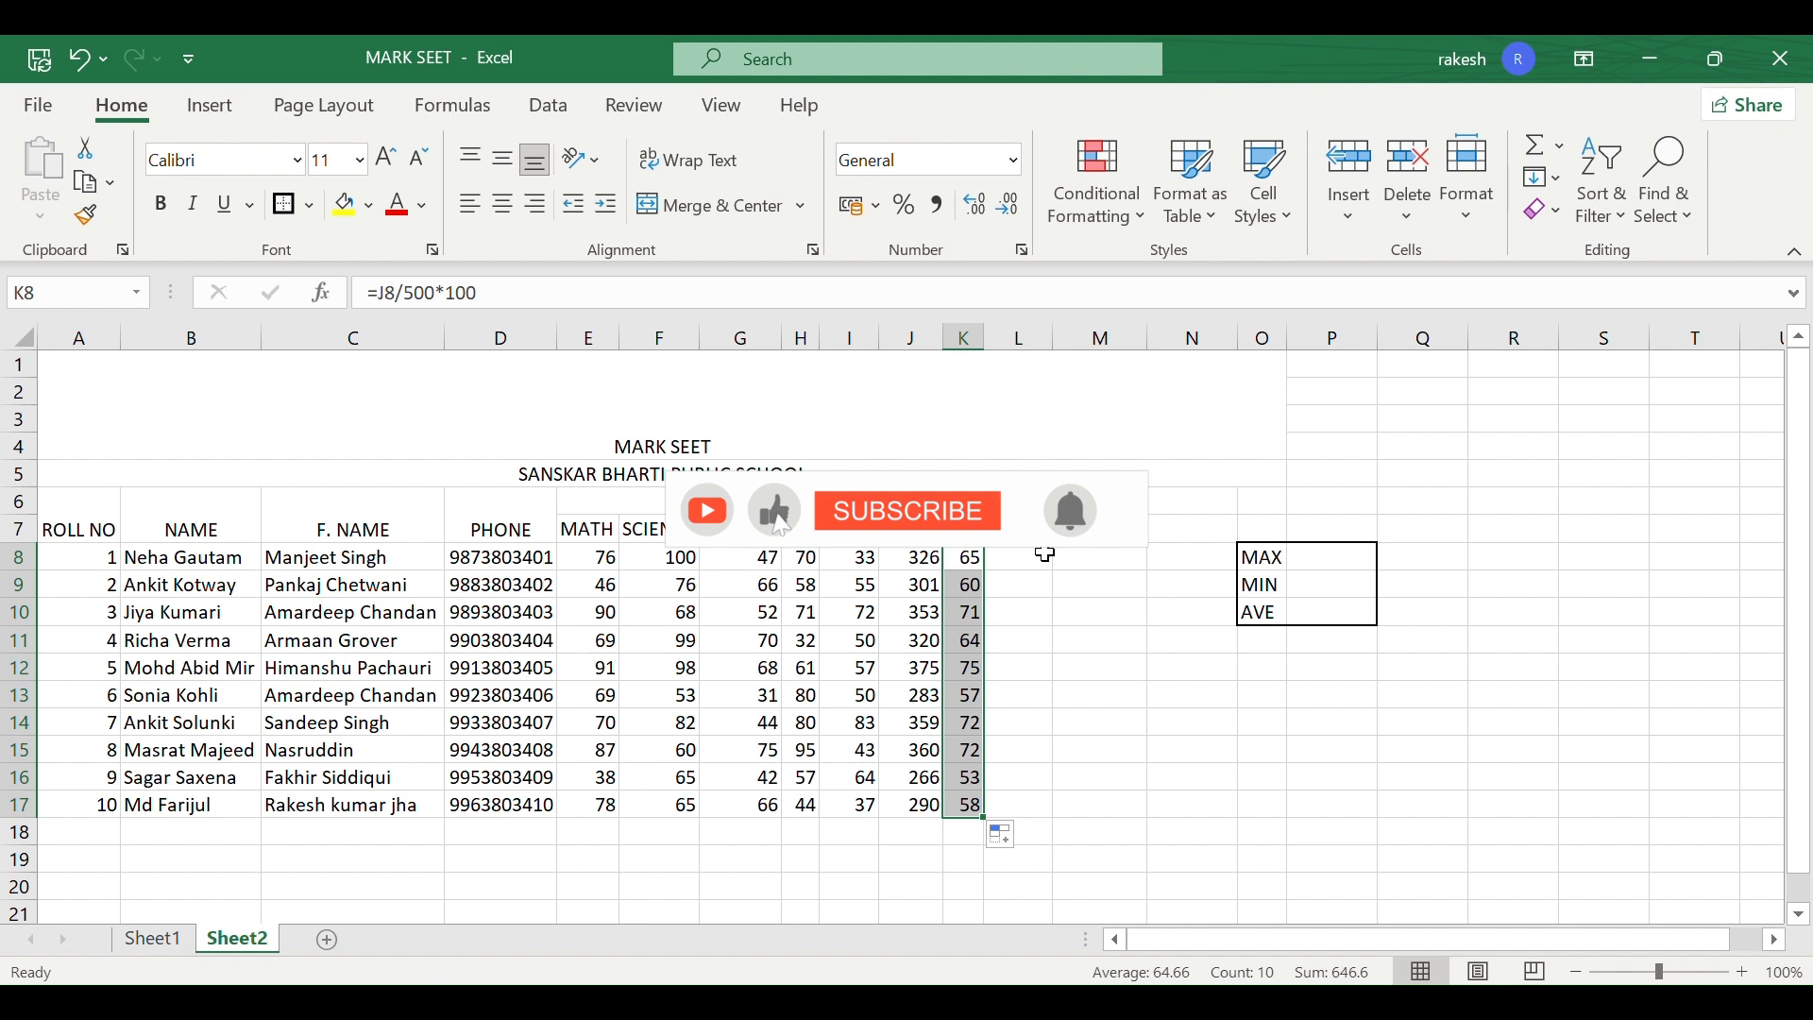
- Enter the formula =MAX(J8:J17) in cell P8 beside the MAX label
{"action": "left_click", "coordinate": [1337, 565]}
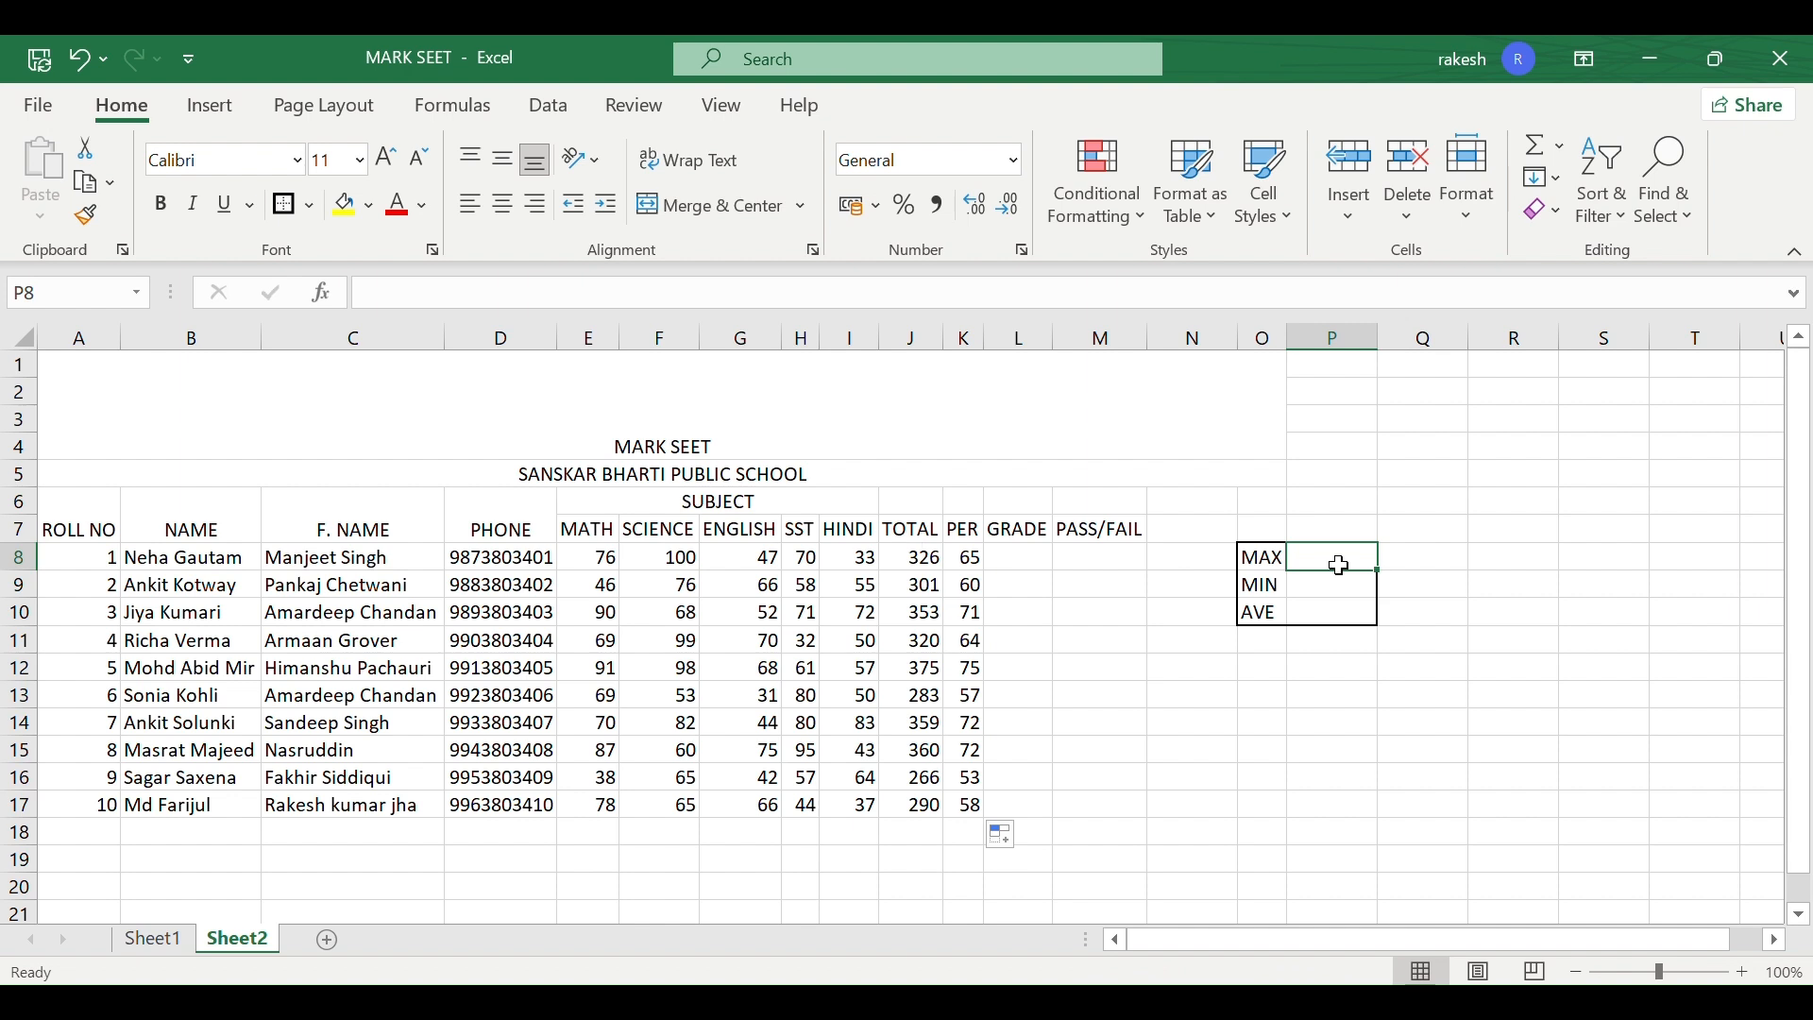
{"action": "double_click", "coordinate": [1339, 566]}
{"action": "type", "text": "=MA"}
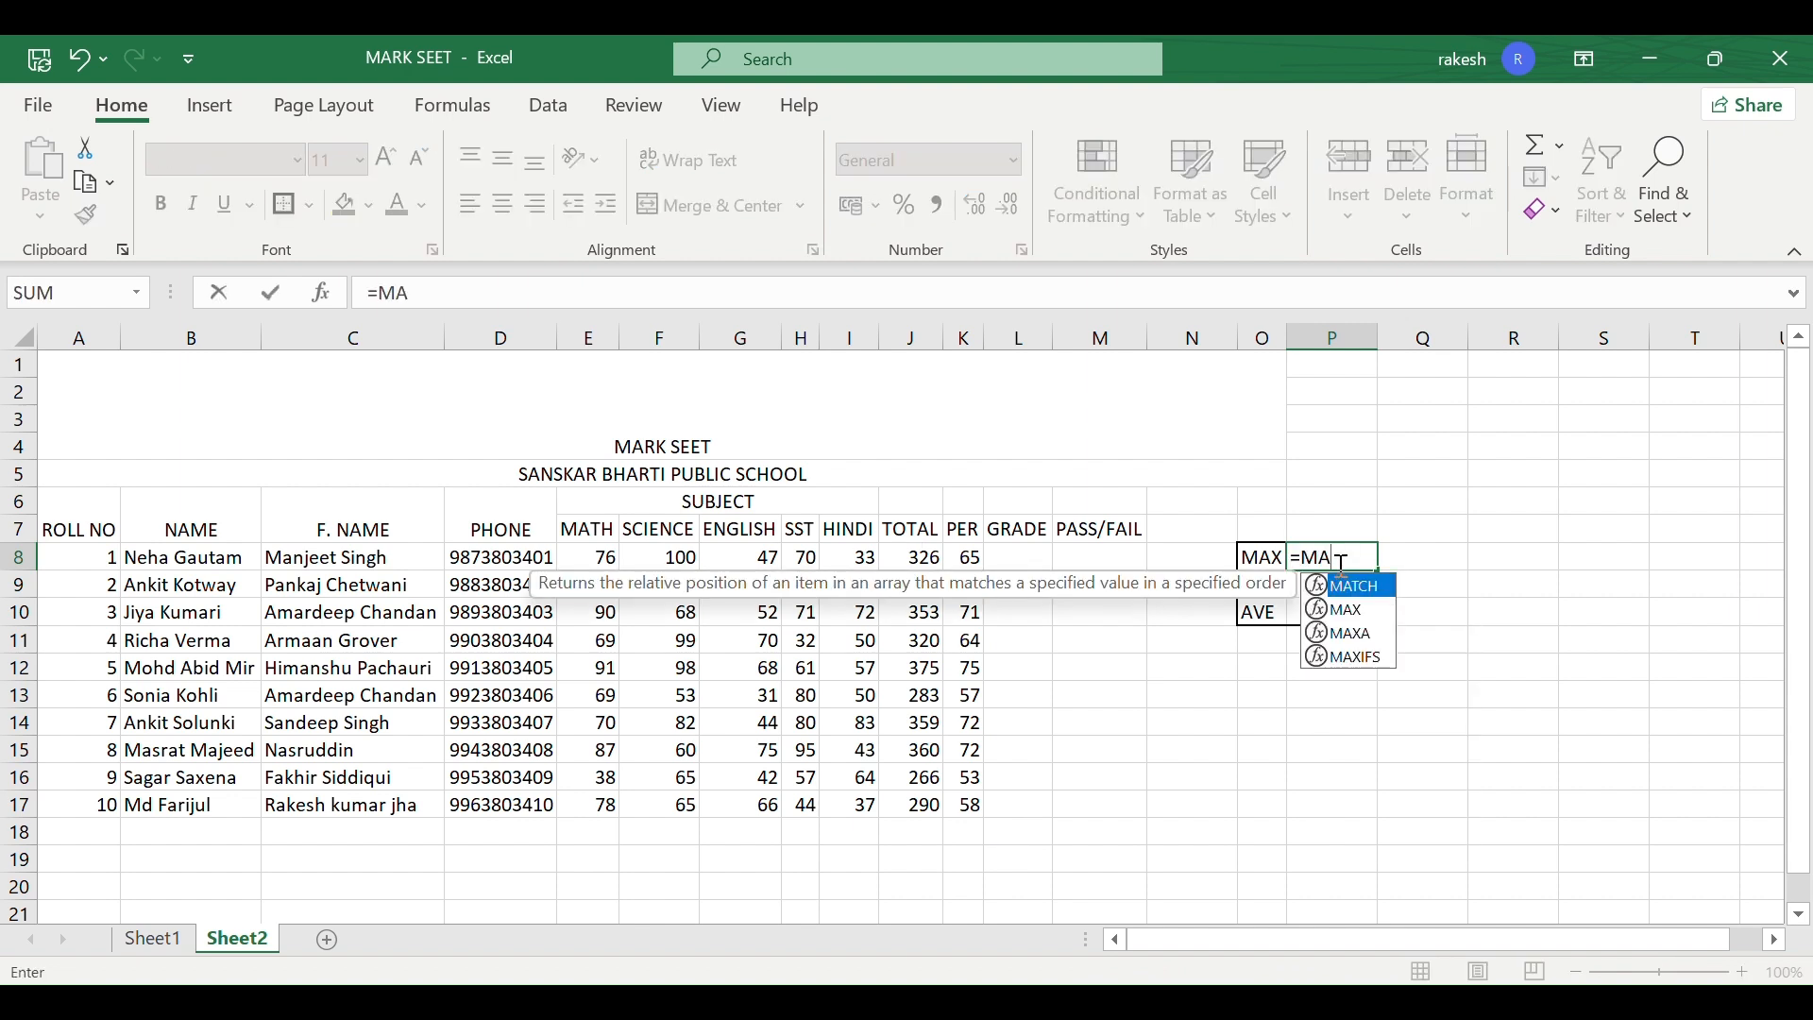
{"action": "type", "text": "X("}
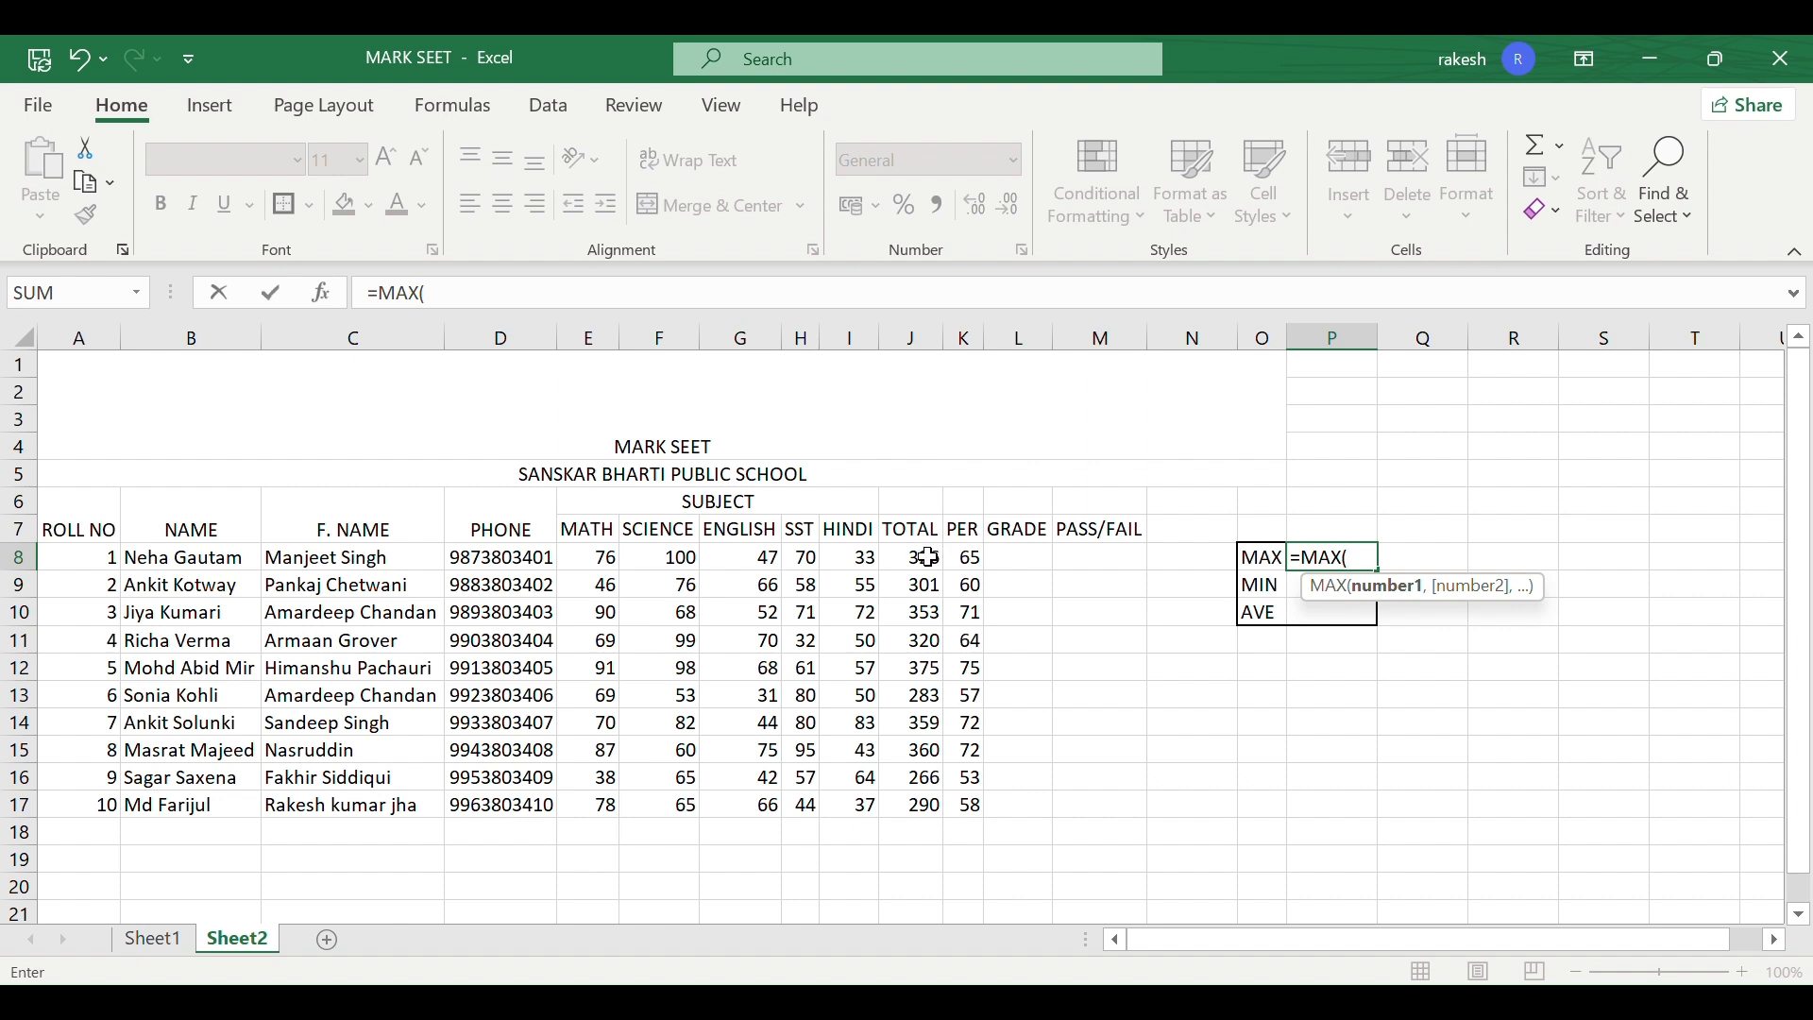
{"action": "left_click_drag", "start_coordinate": [929, 557], "coordinate": [928, 796]}
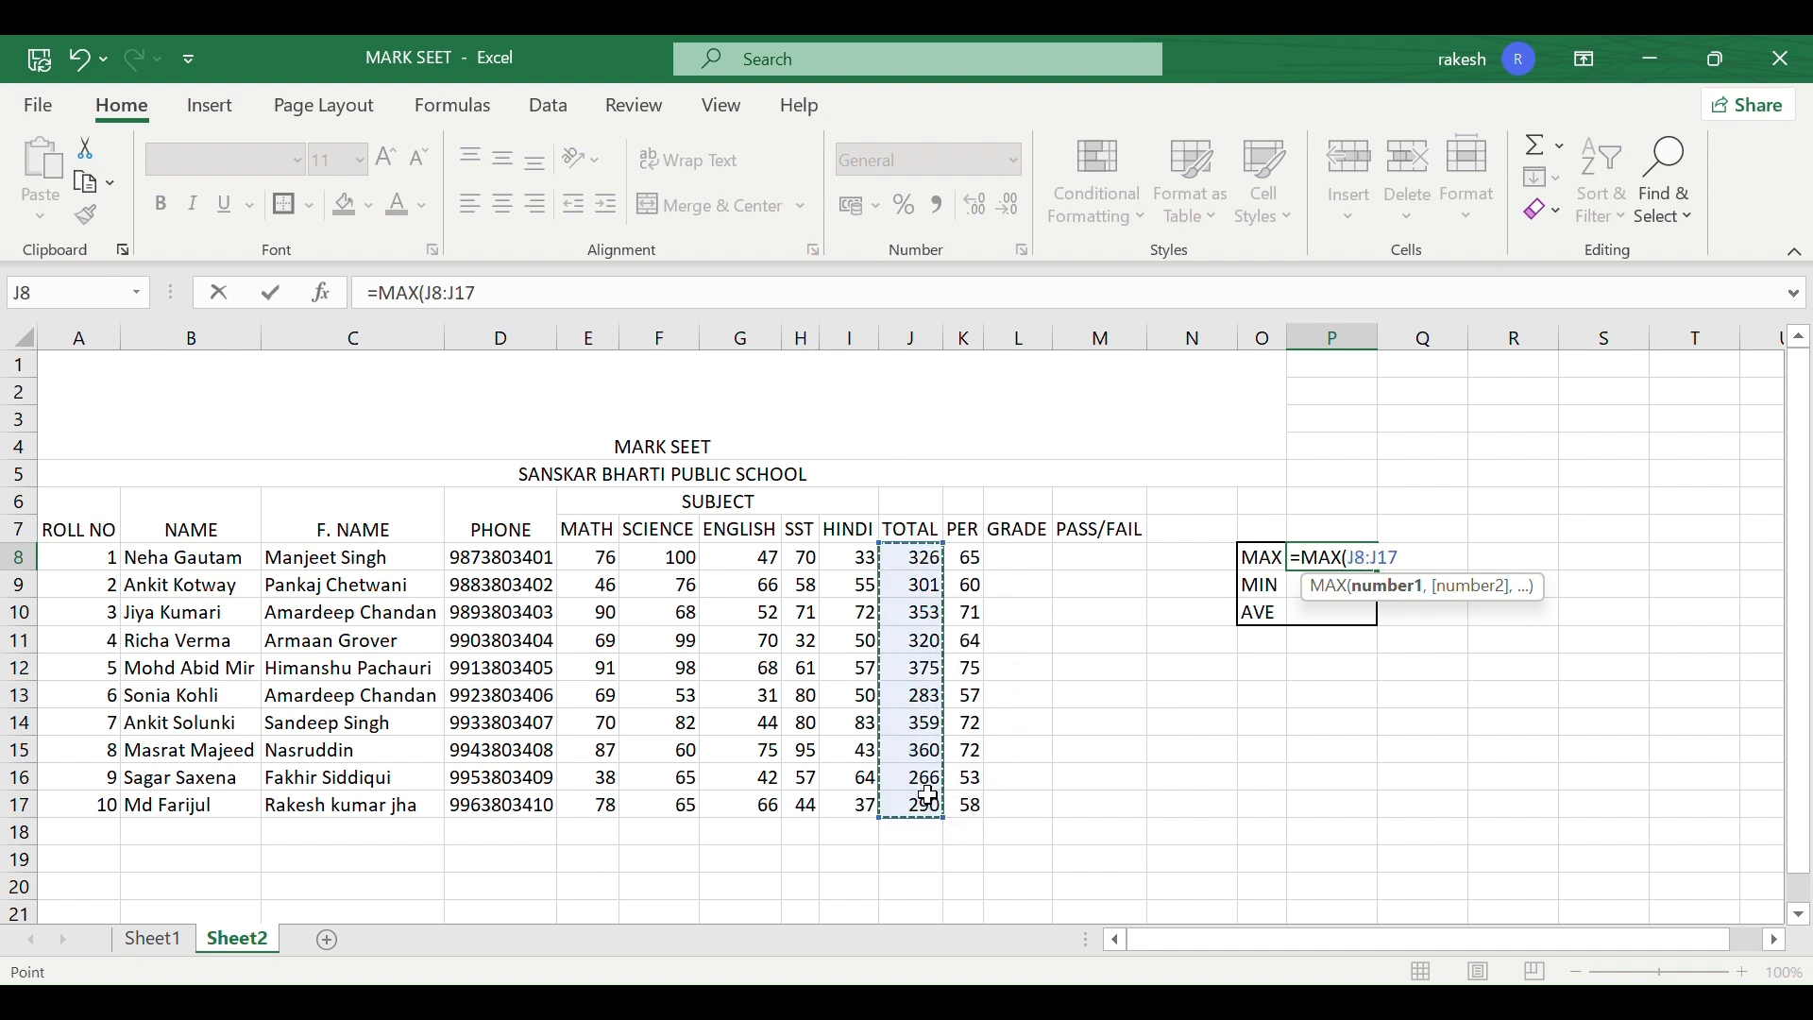
{"action": "type", "text": ")"}
{"action": "key", "text": "Return"}
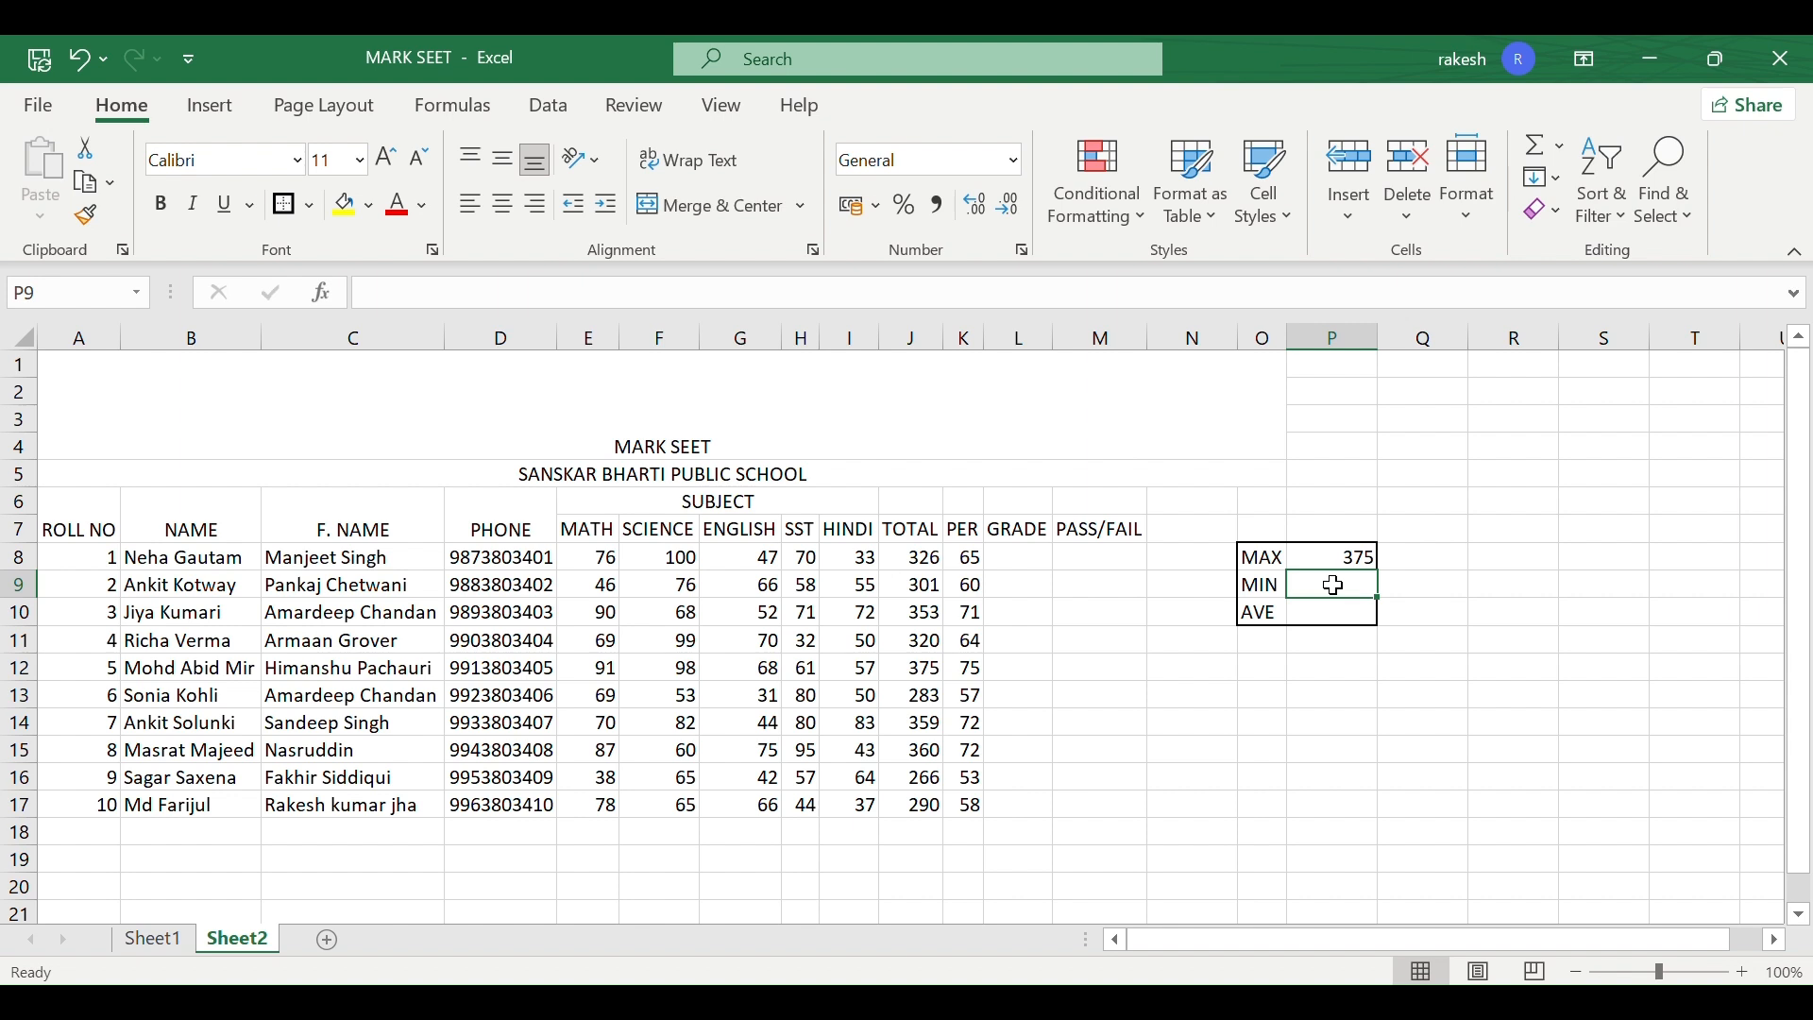
- Enter the formula =MIN(J8:J17) in cell P9 beside the MIN label
{"action": "type", "text": "="}
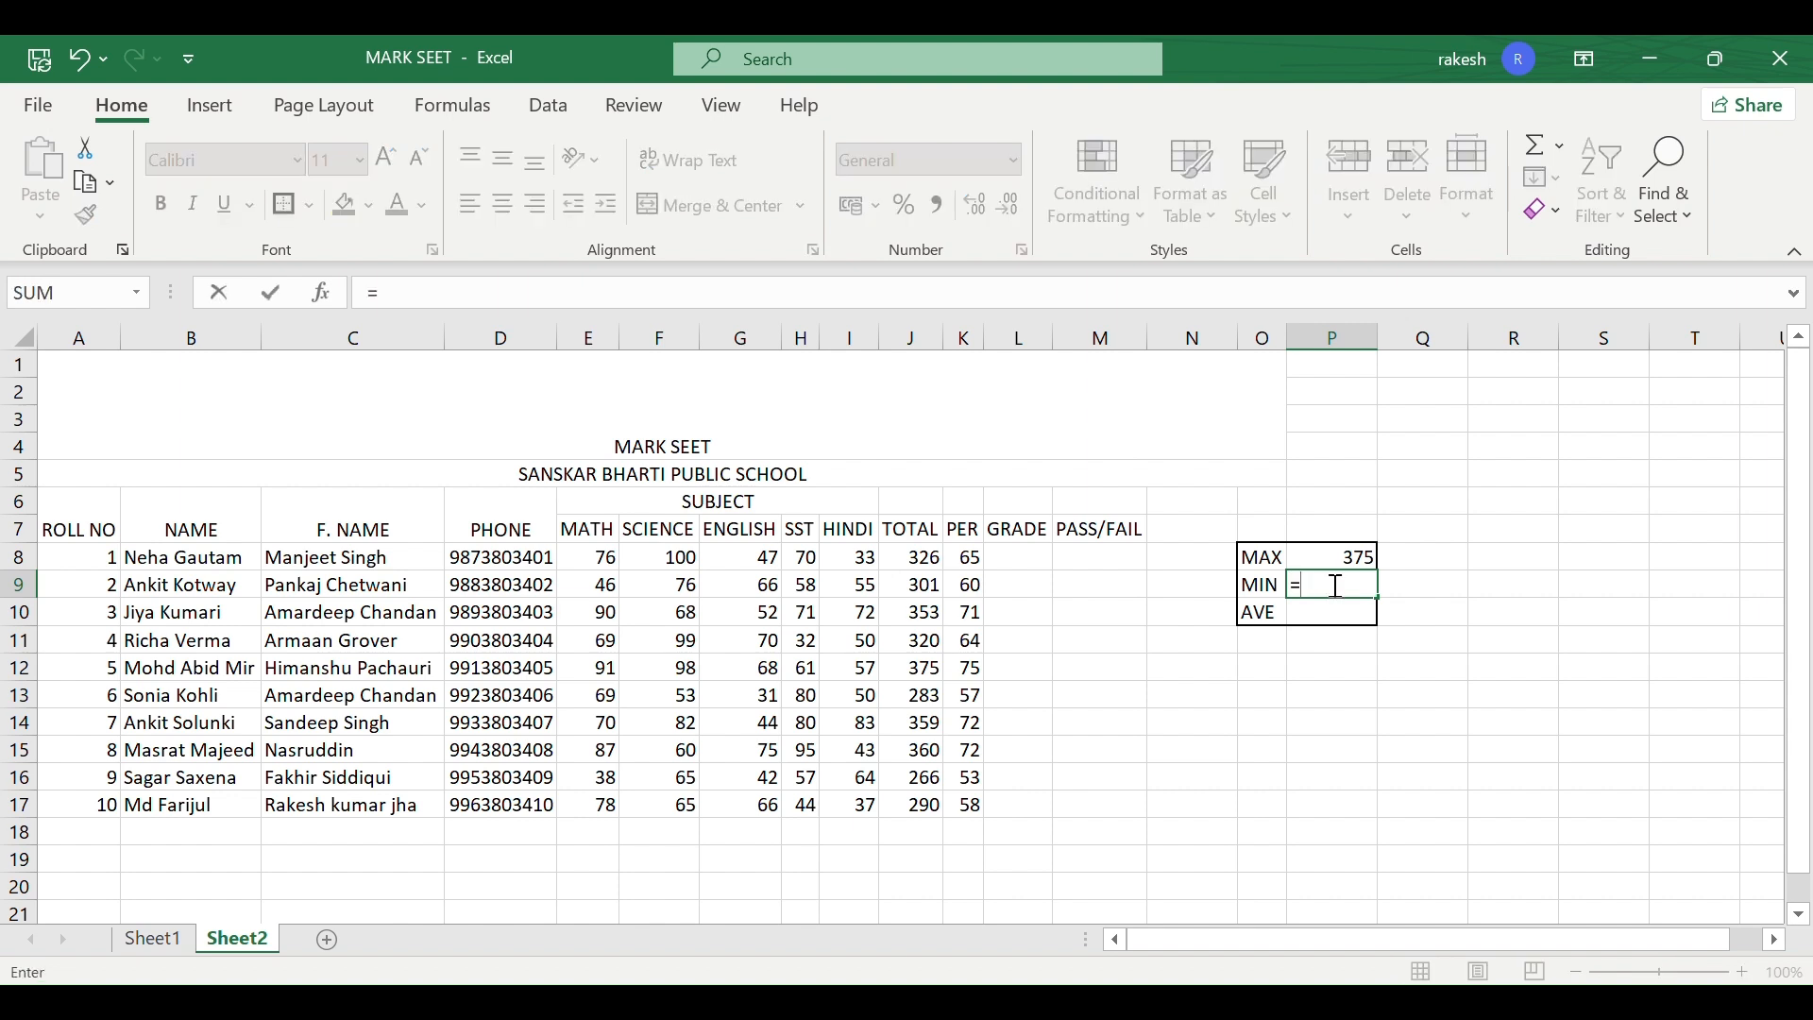
{"action": "type", "text": "MI"}
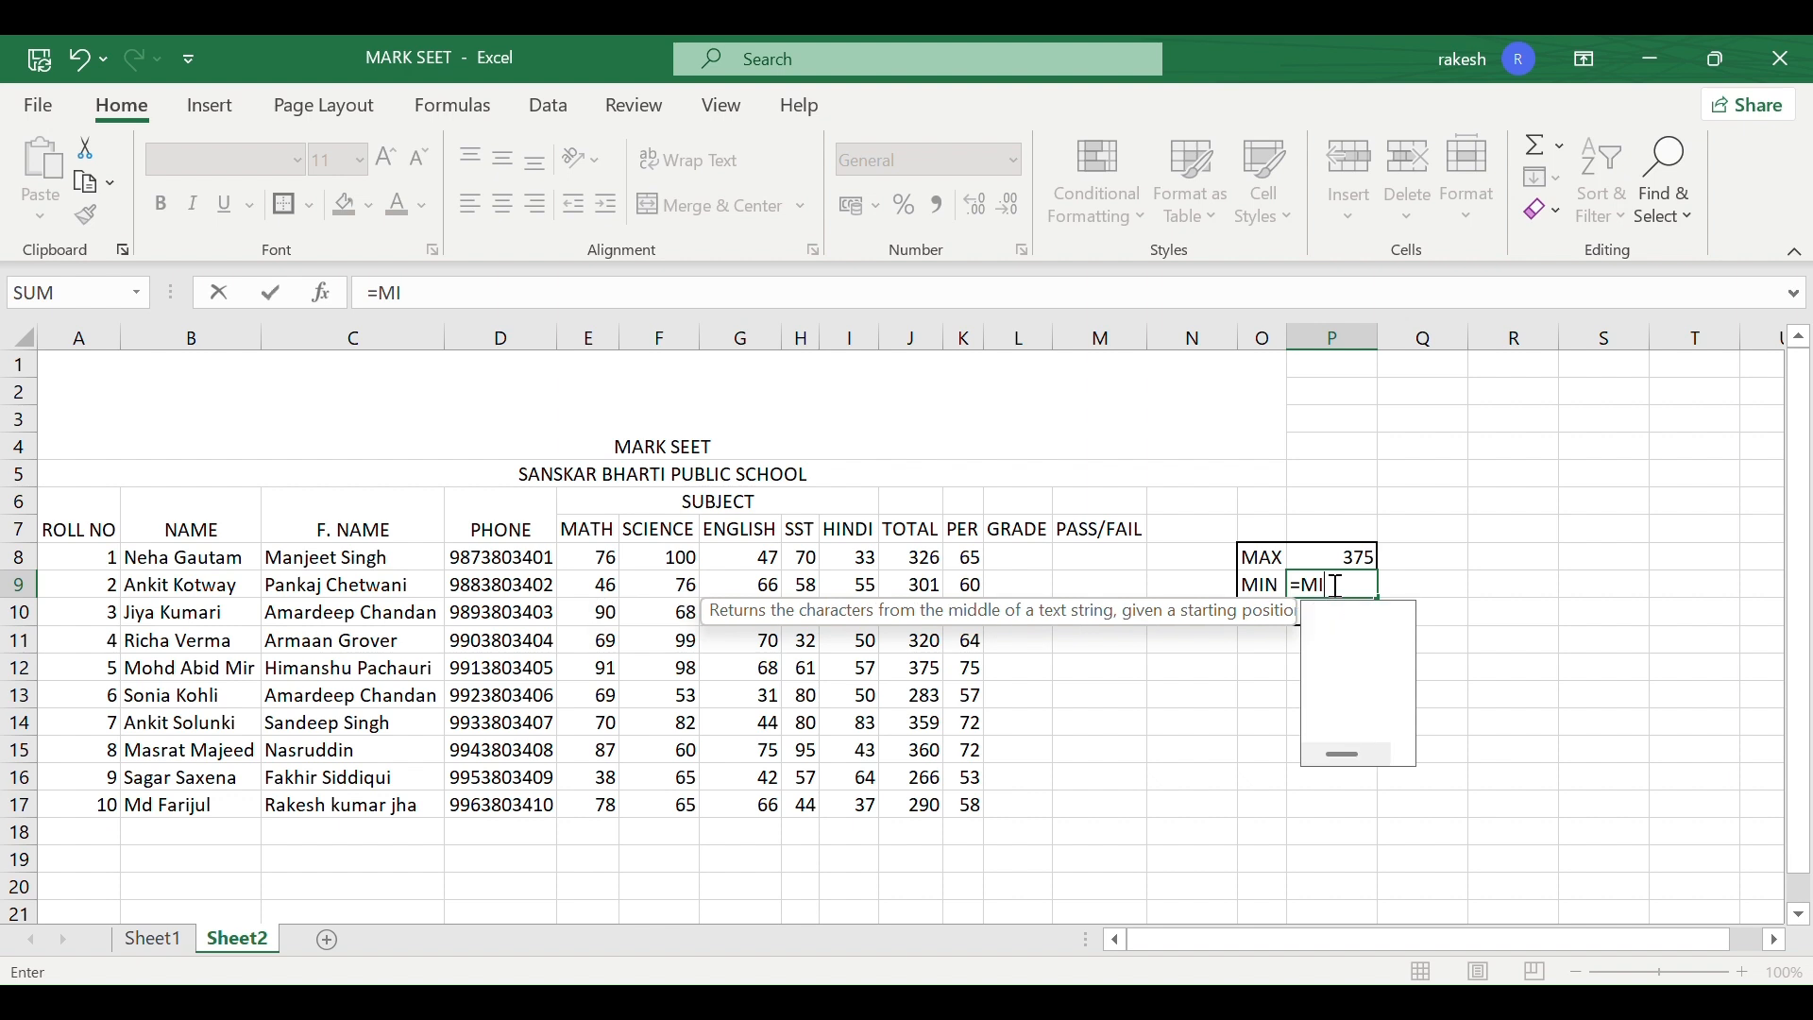
{"action": "type", "text": "N("}
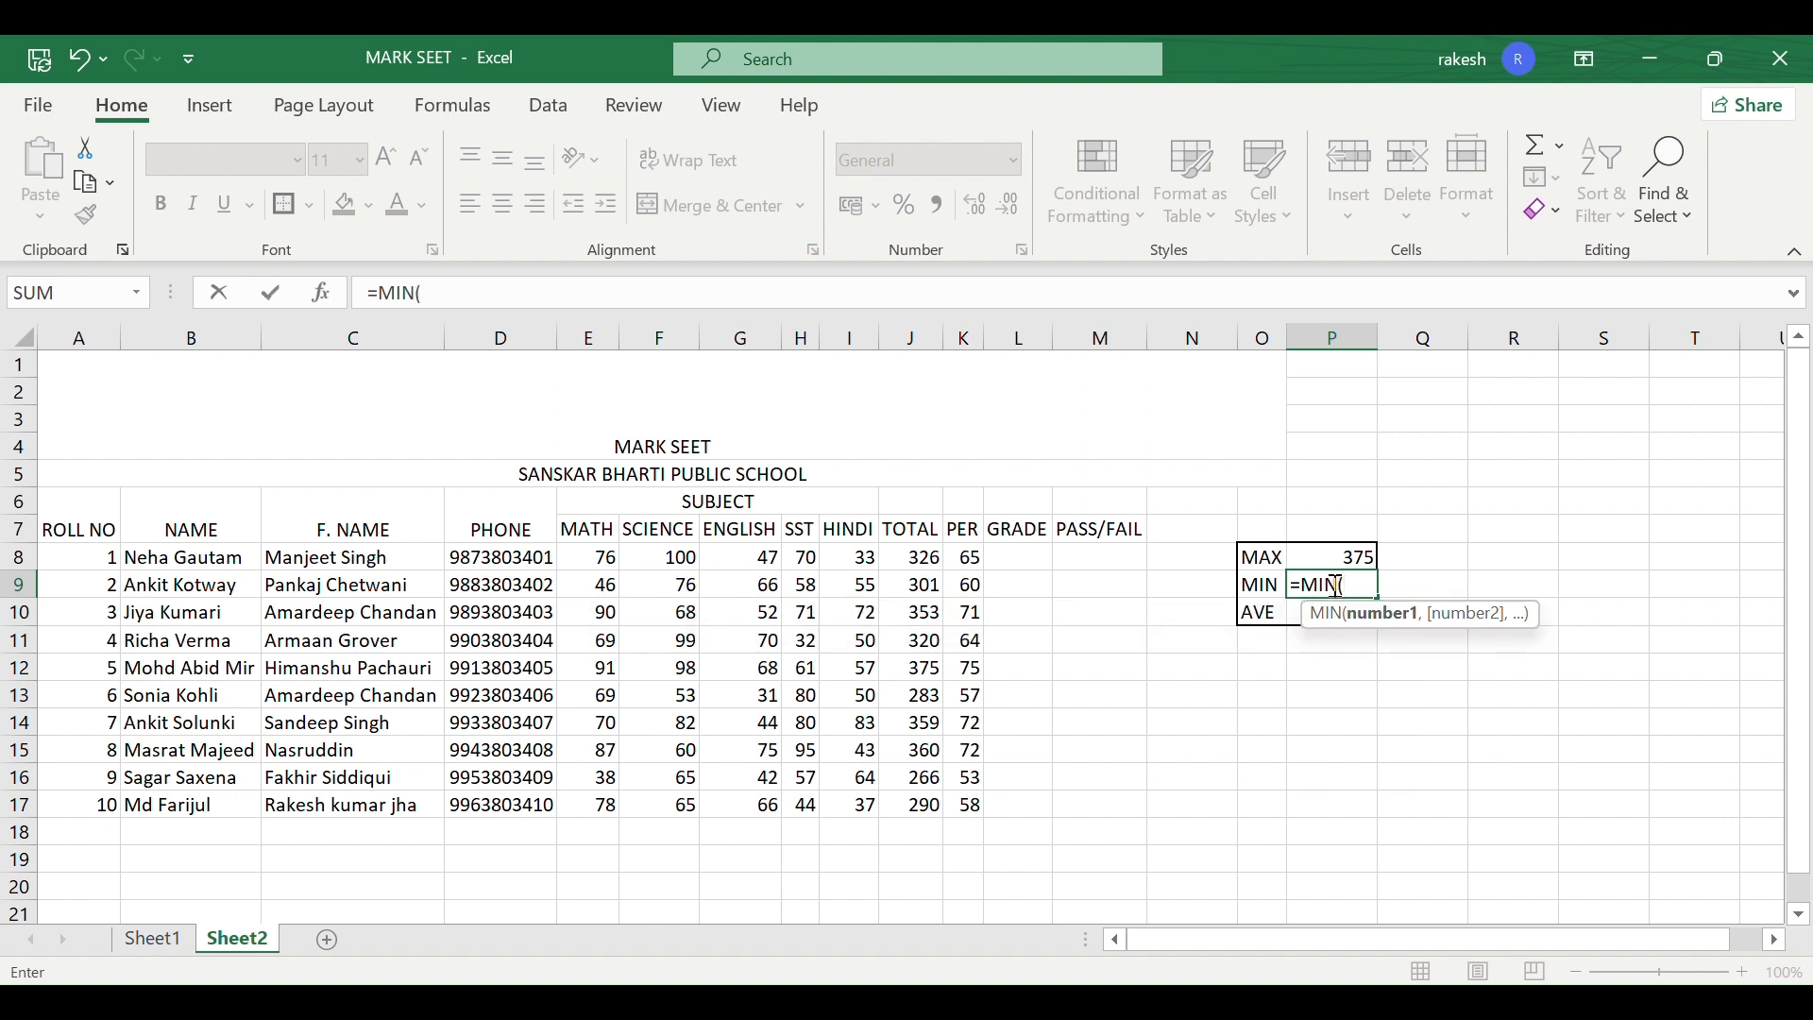
{"action": "left_click_drag", "start_coordinate": [928, 557], "coordinate": [908, 799]}
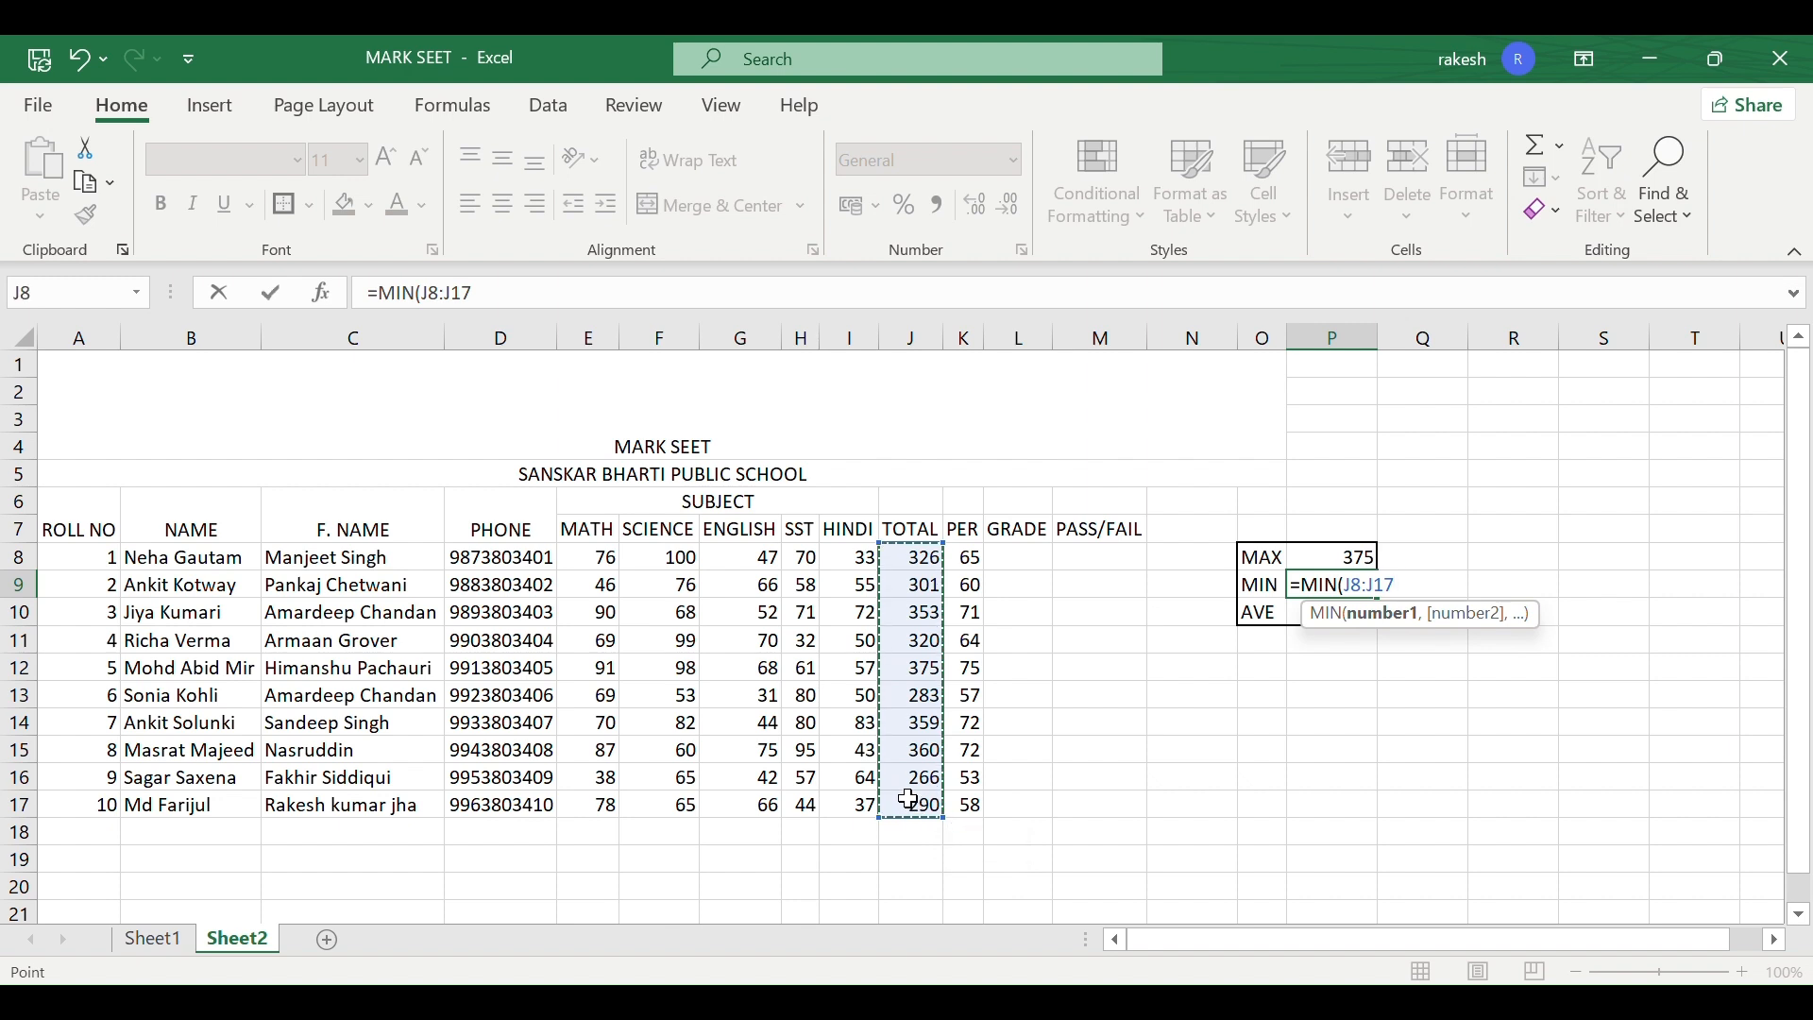
{"action": "type", "text": ")"}
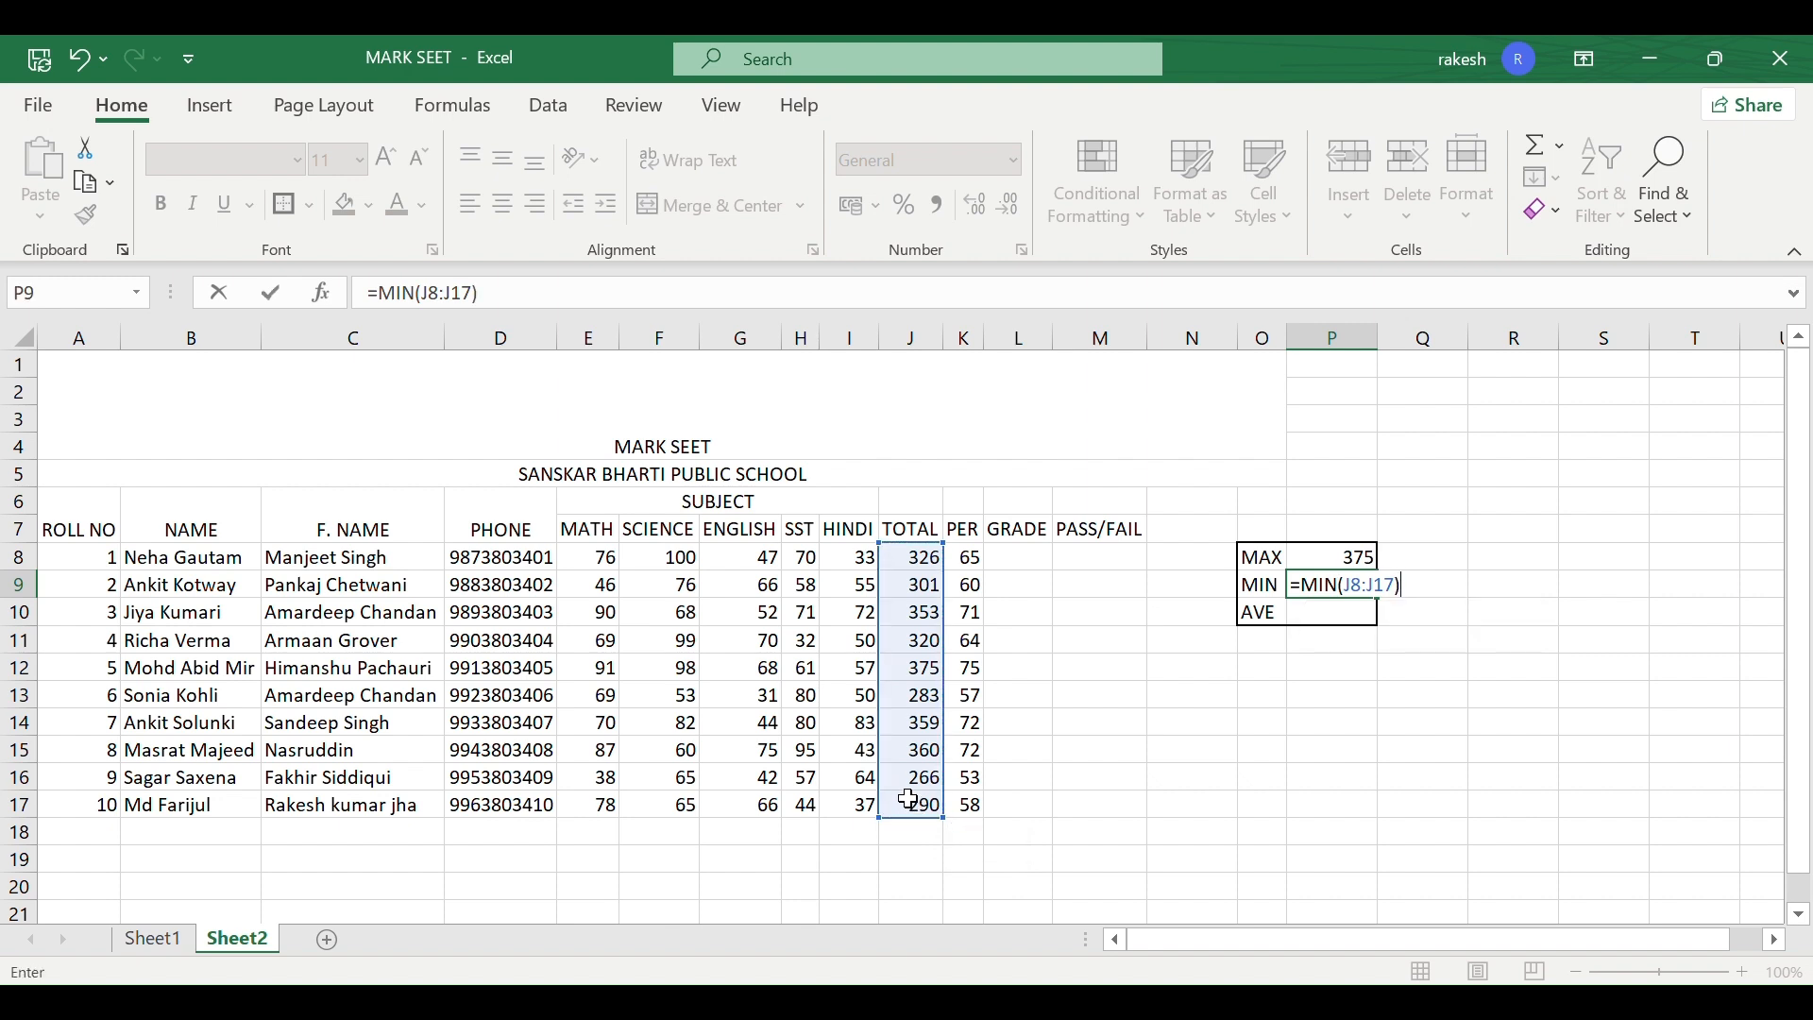
{"action": "key", "text": "Return"}
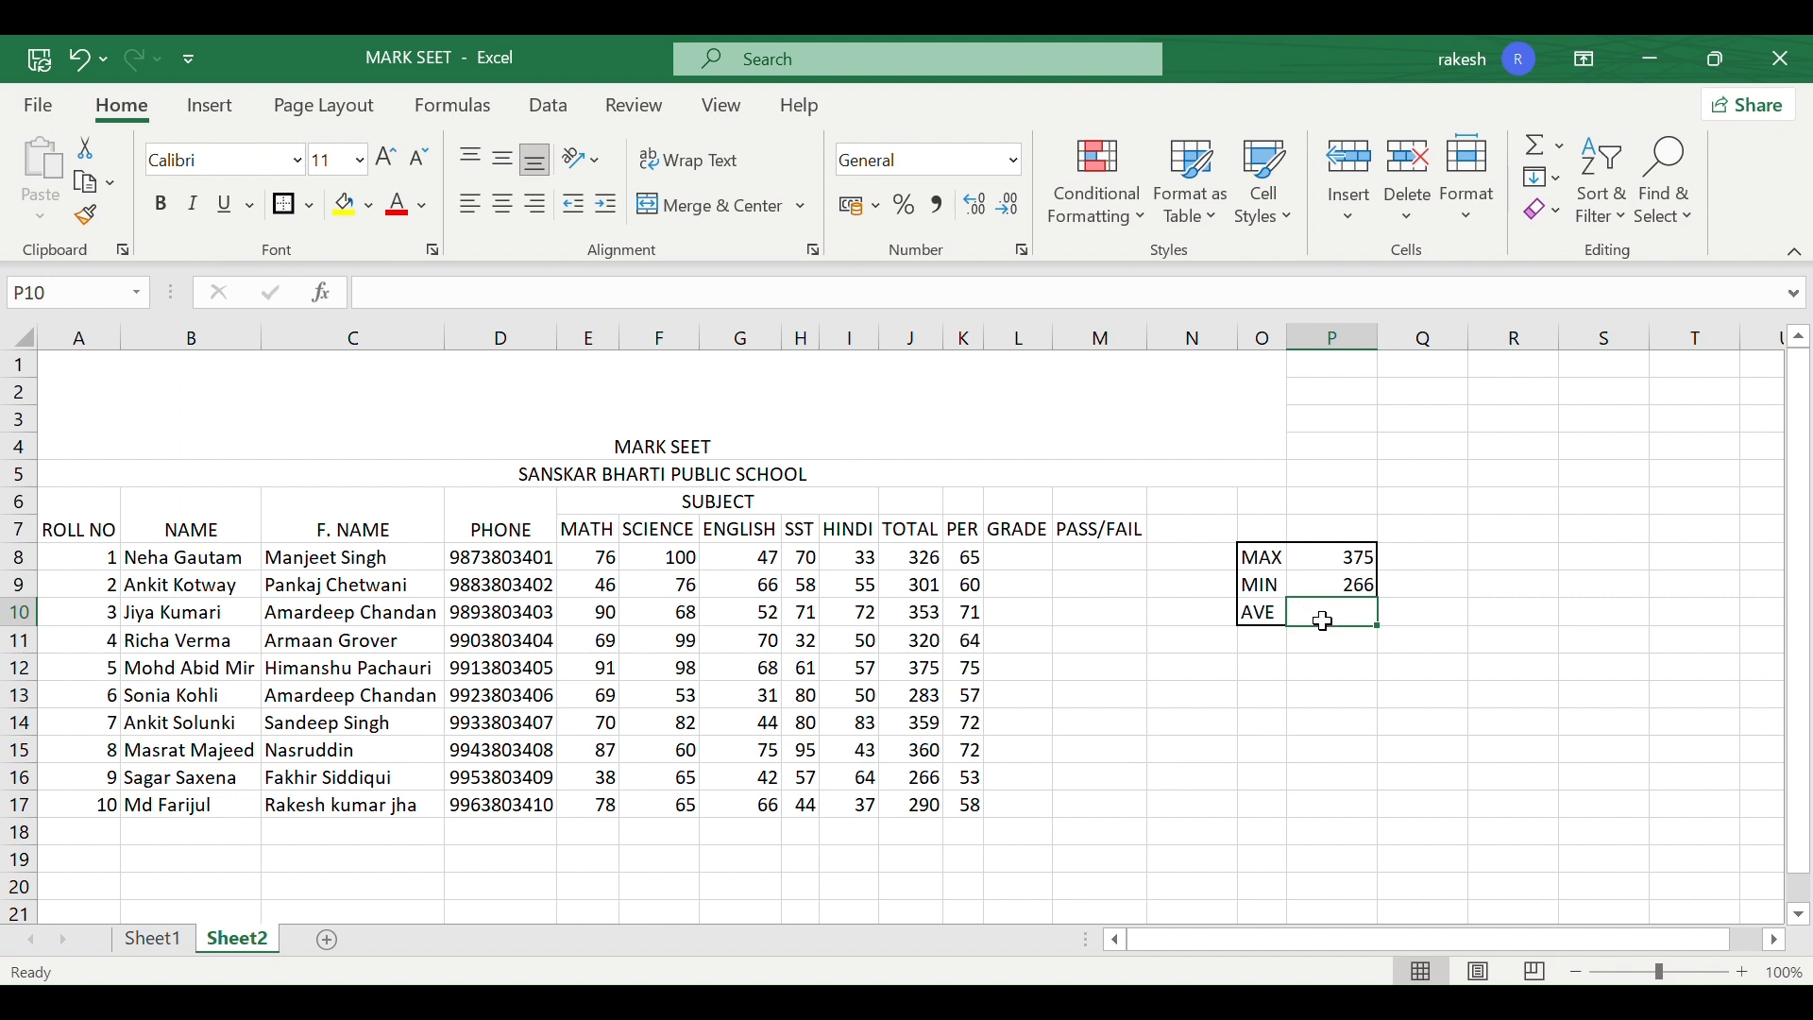
- Enter the formula =AVERAGE(J8:J17) in cell P10 beside the AVE label
{"action": "type", "text": "=AV"}
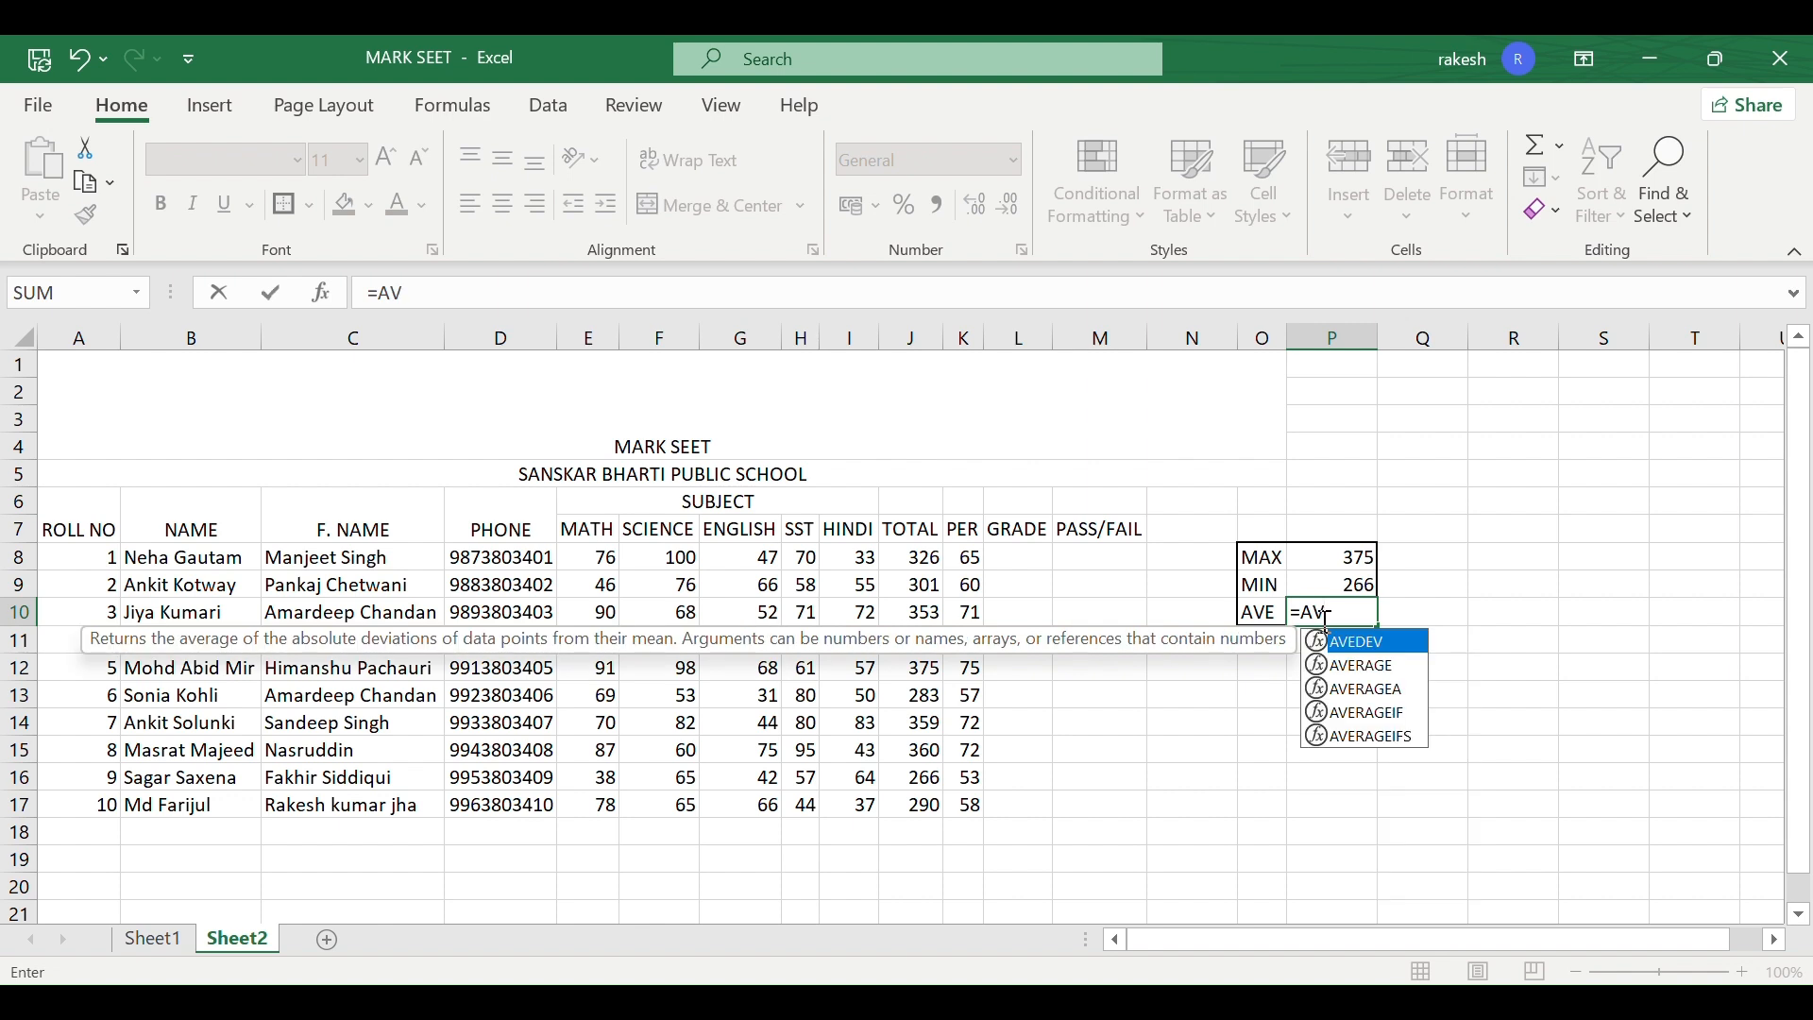
{"action": "type", "text": "ER"}
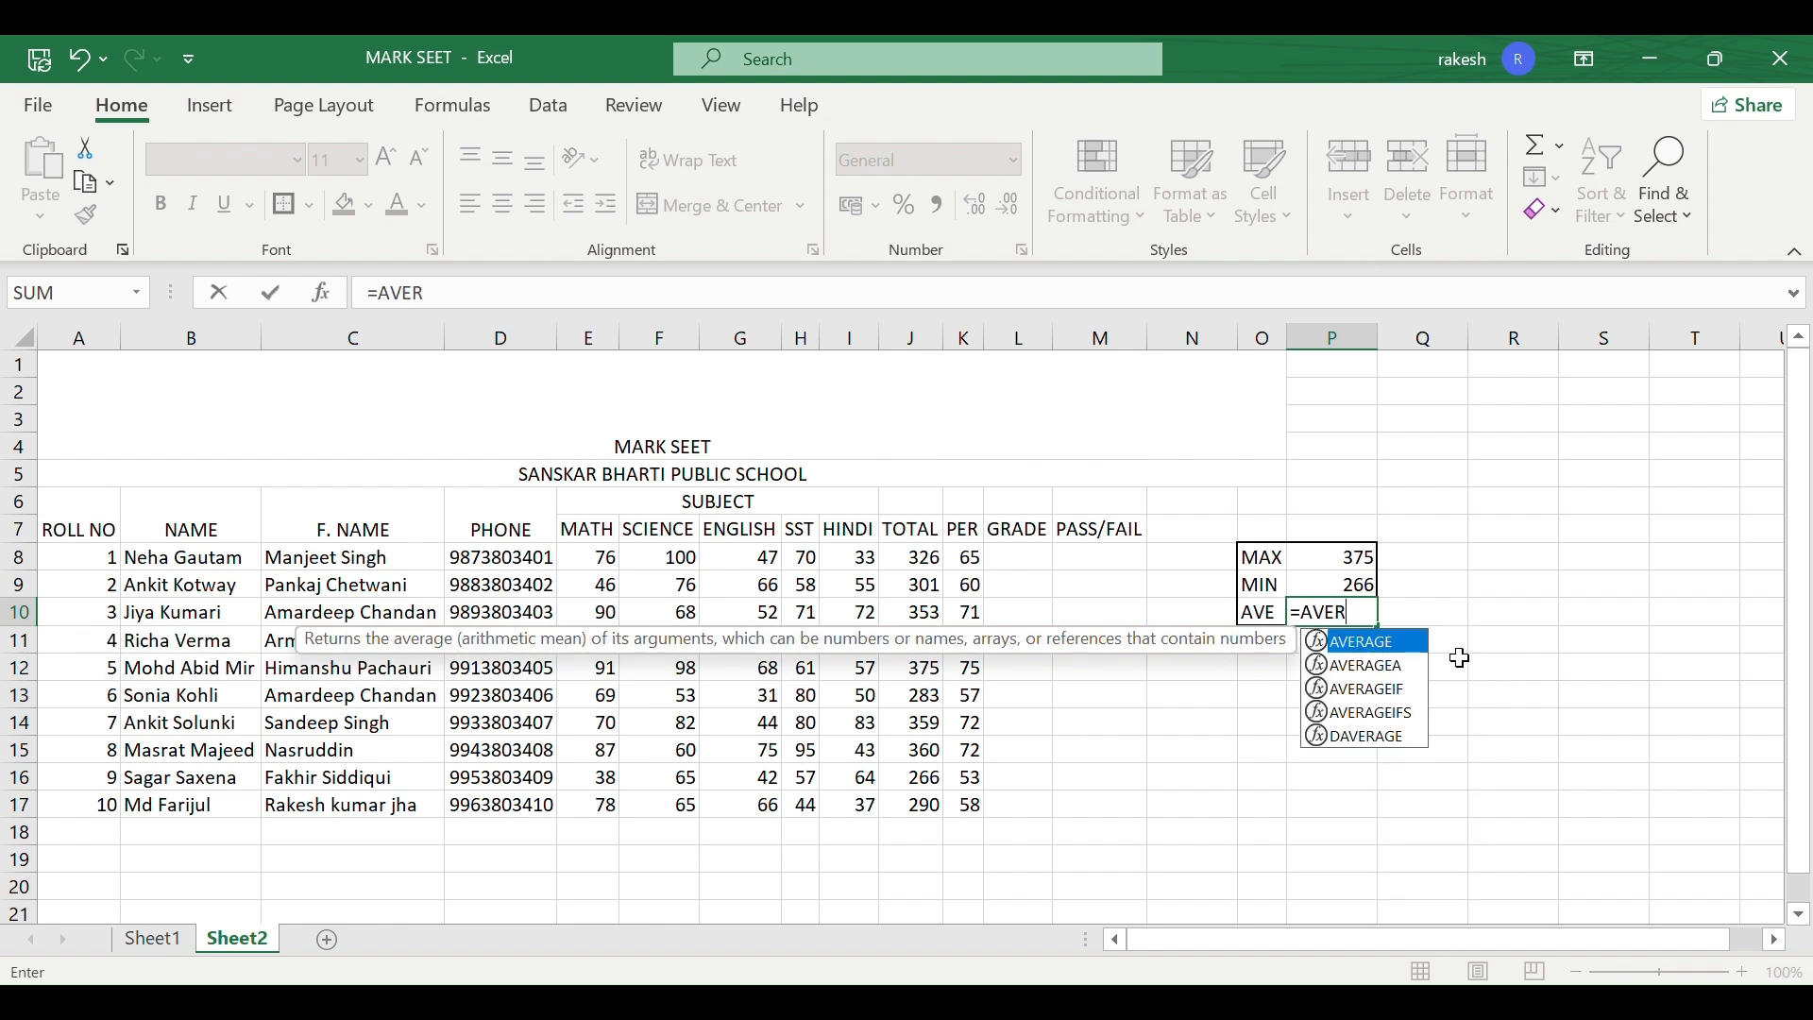
{"action": "key", "text": "Tab"}
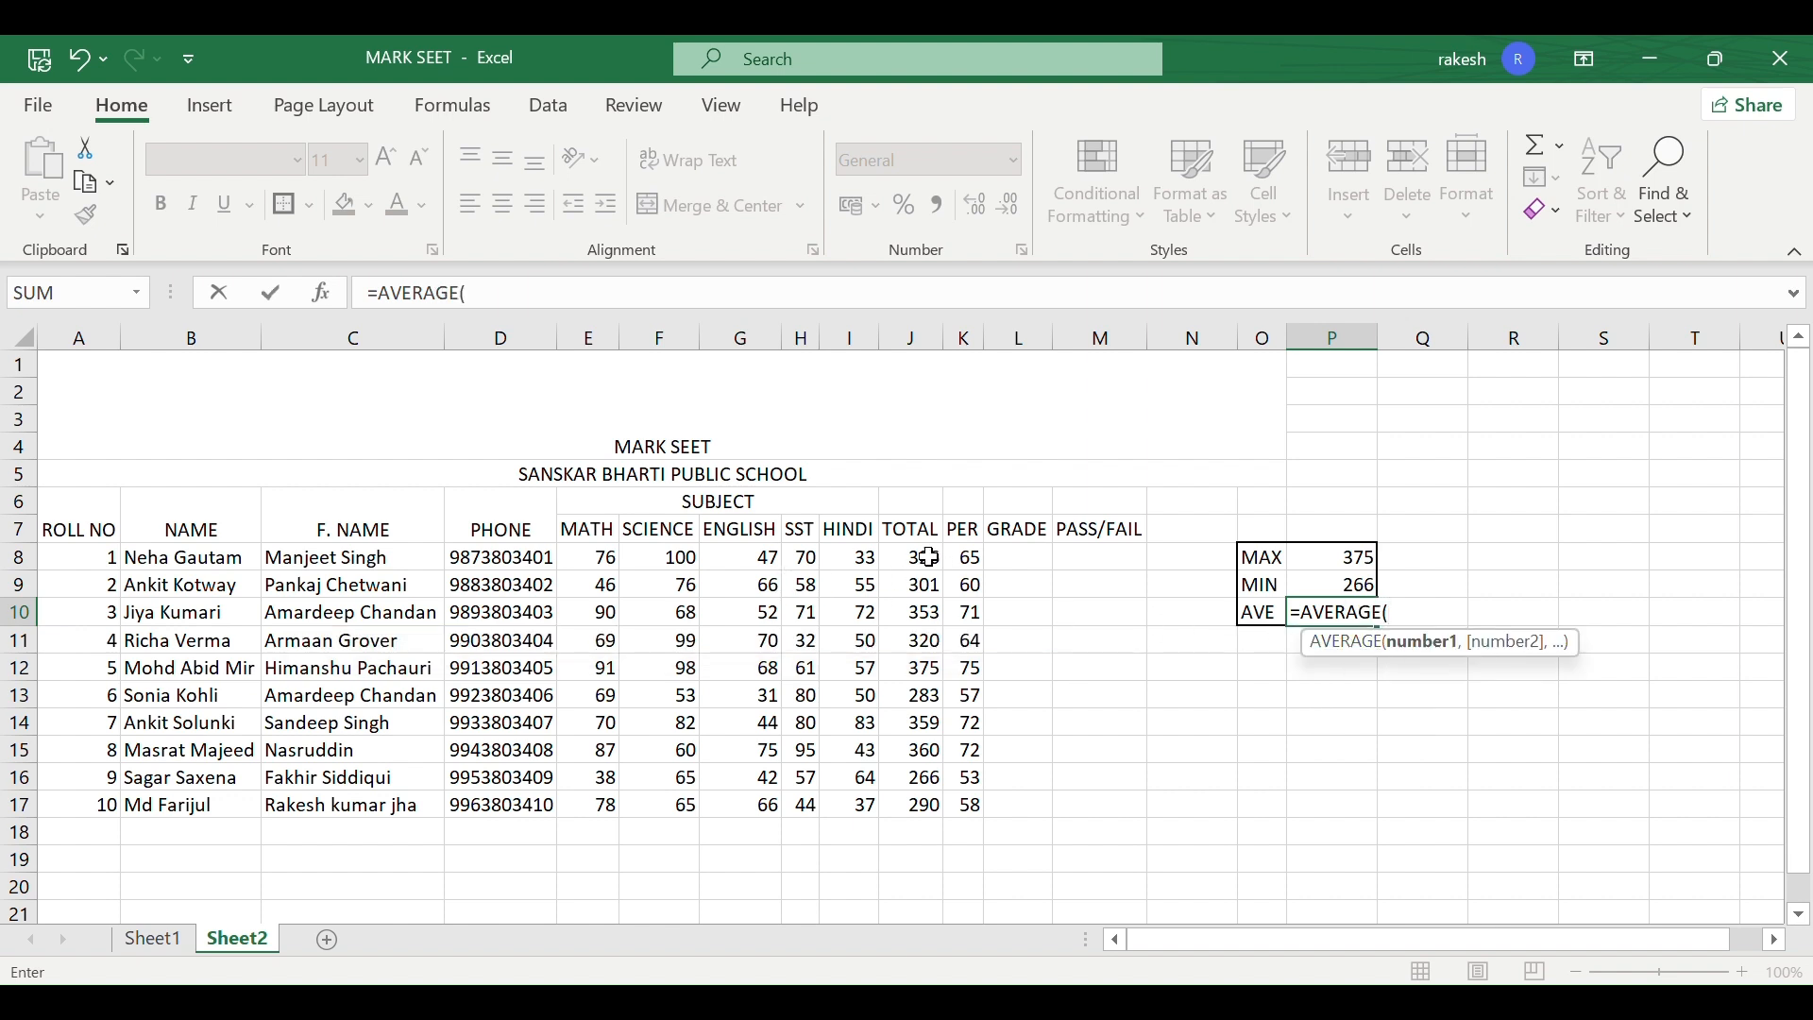
{"action": "left_click_drag", "start_coordinate": [929, 557], "coordinate": [929, 803]}
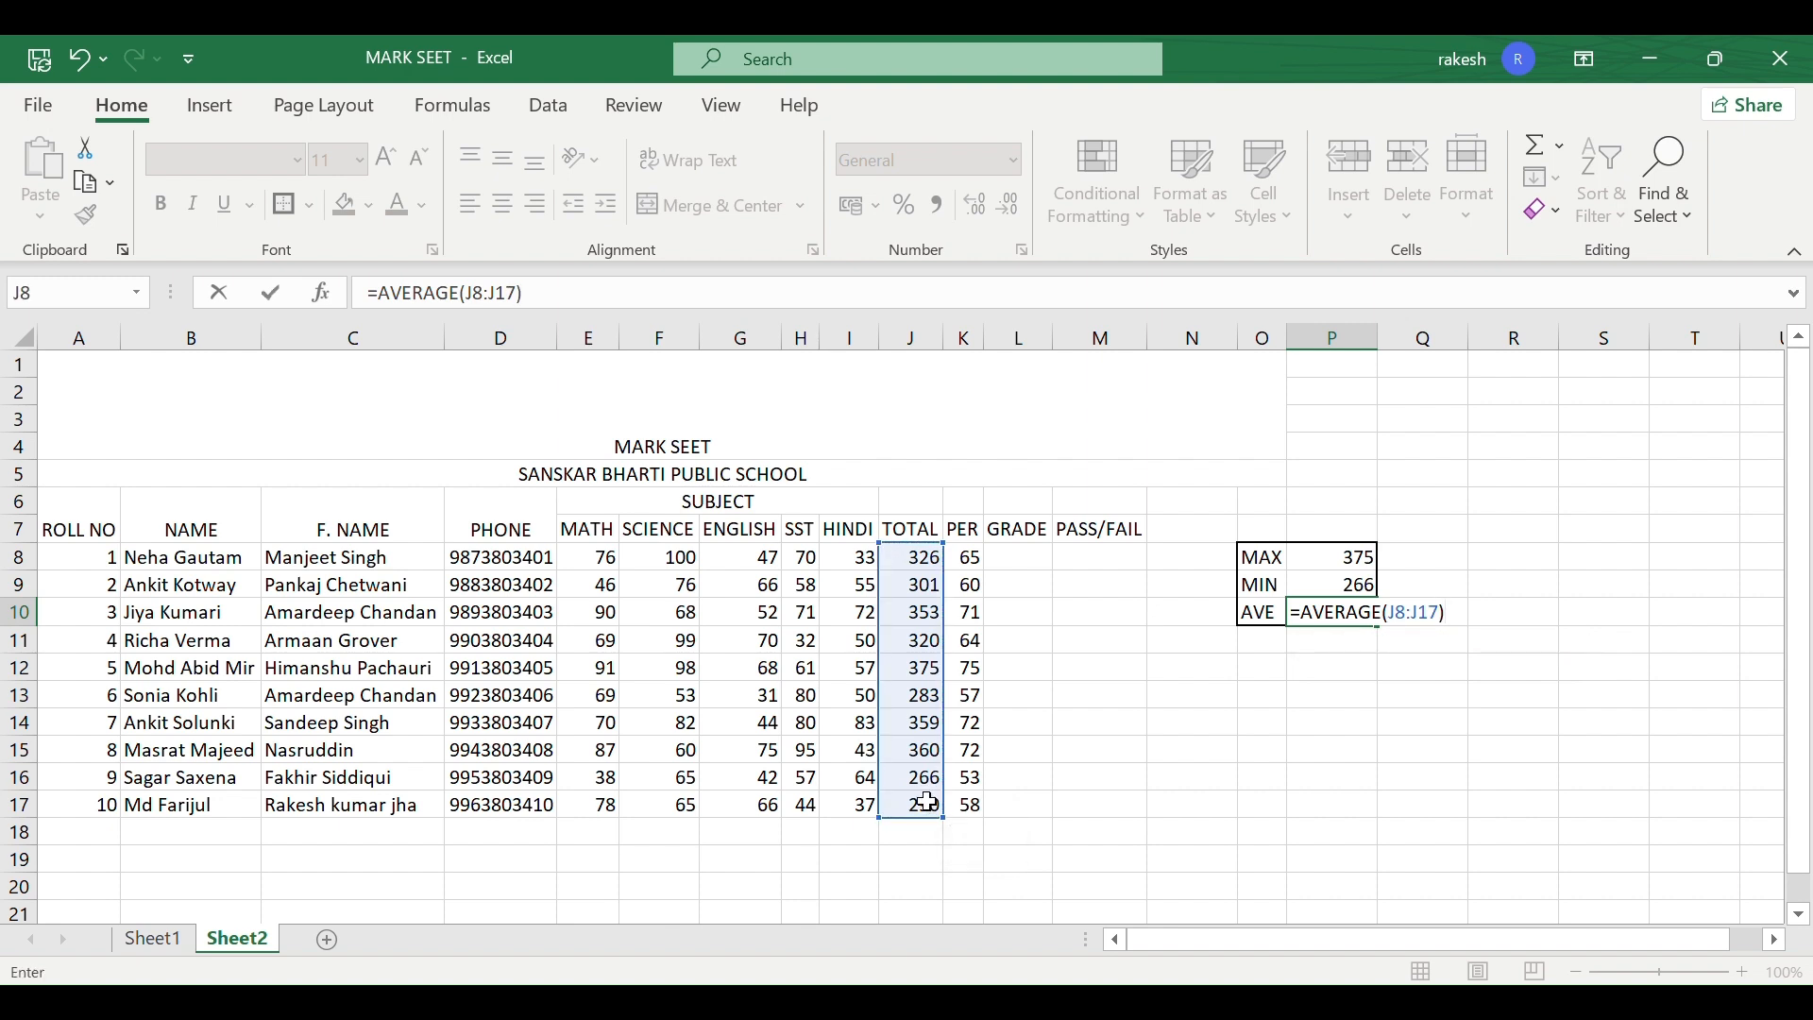
{"action": "key", "text": "Return"}
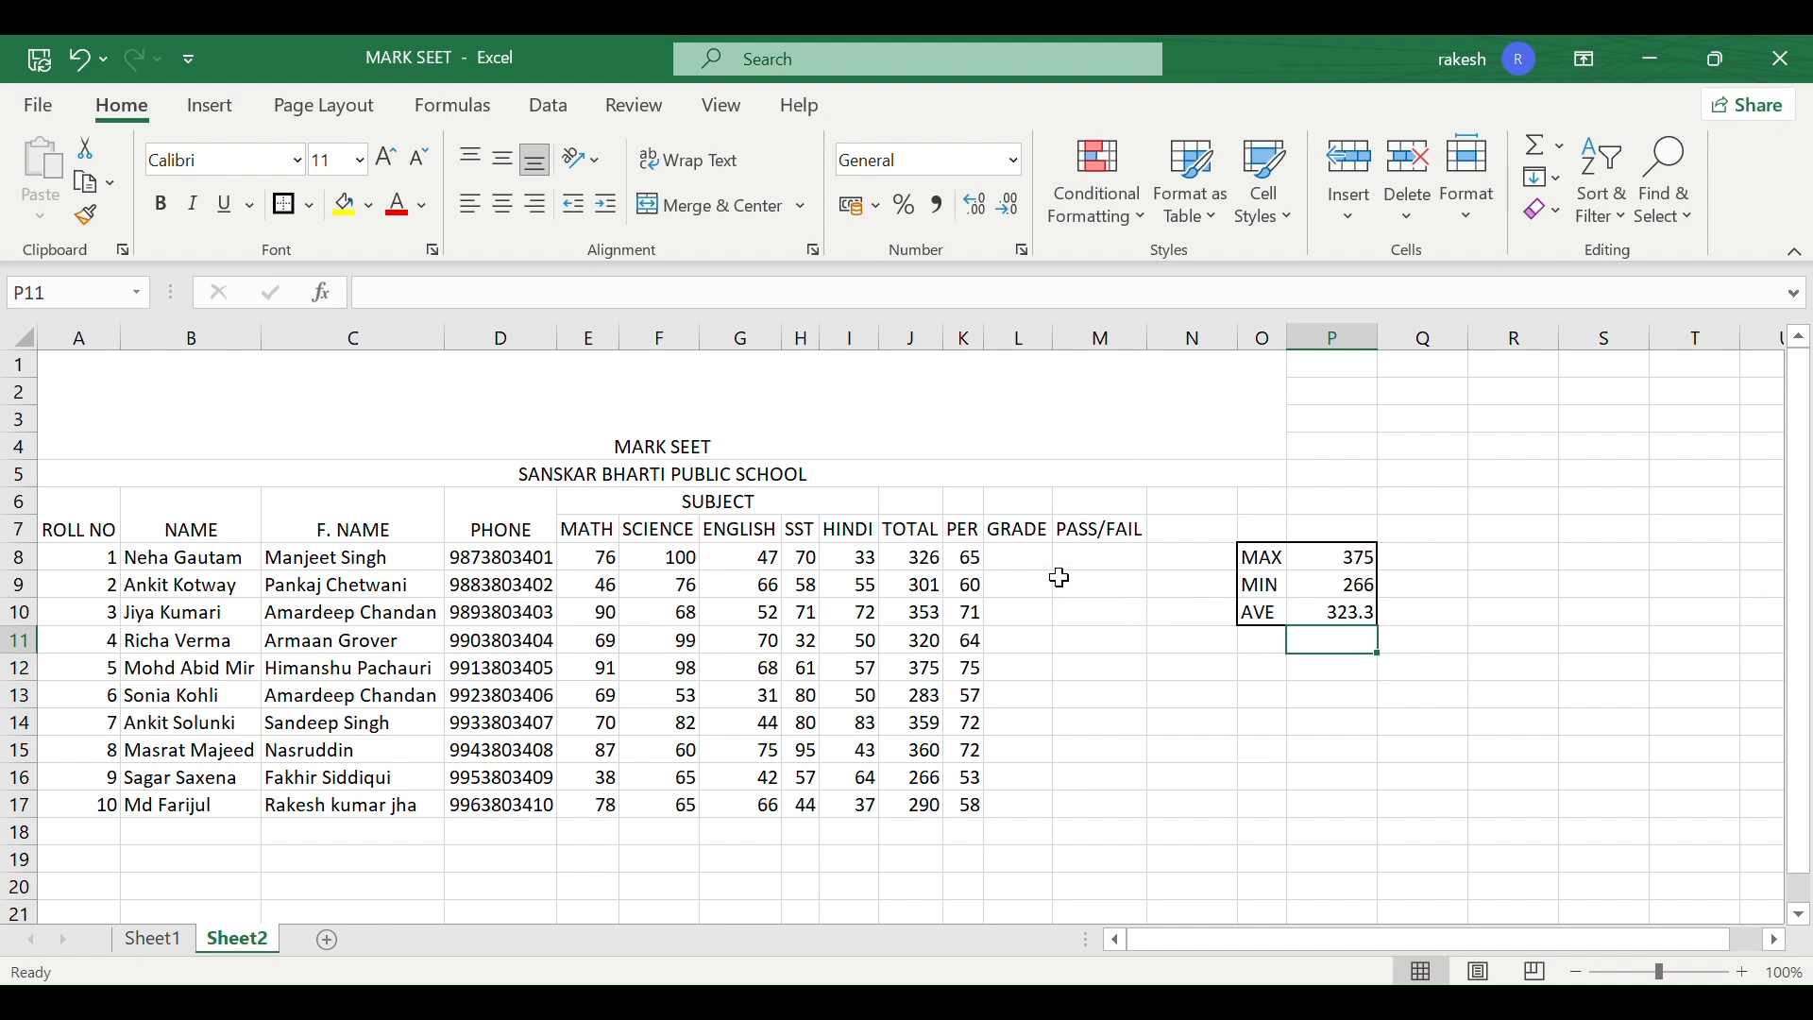
- Begin a nested grade formula in cell L8 with =IF(K8>80,"A", to award grade A above 80 percent
{"action": "left_click", "coordinate": [1026, 556]}
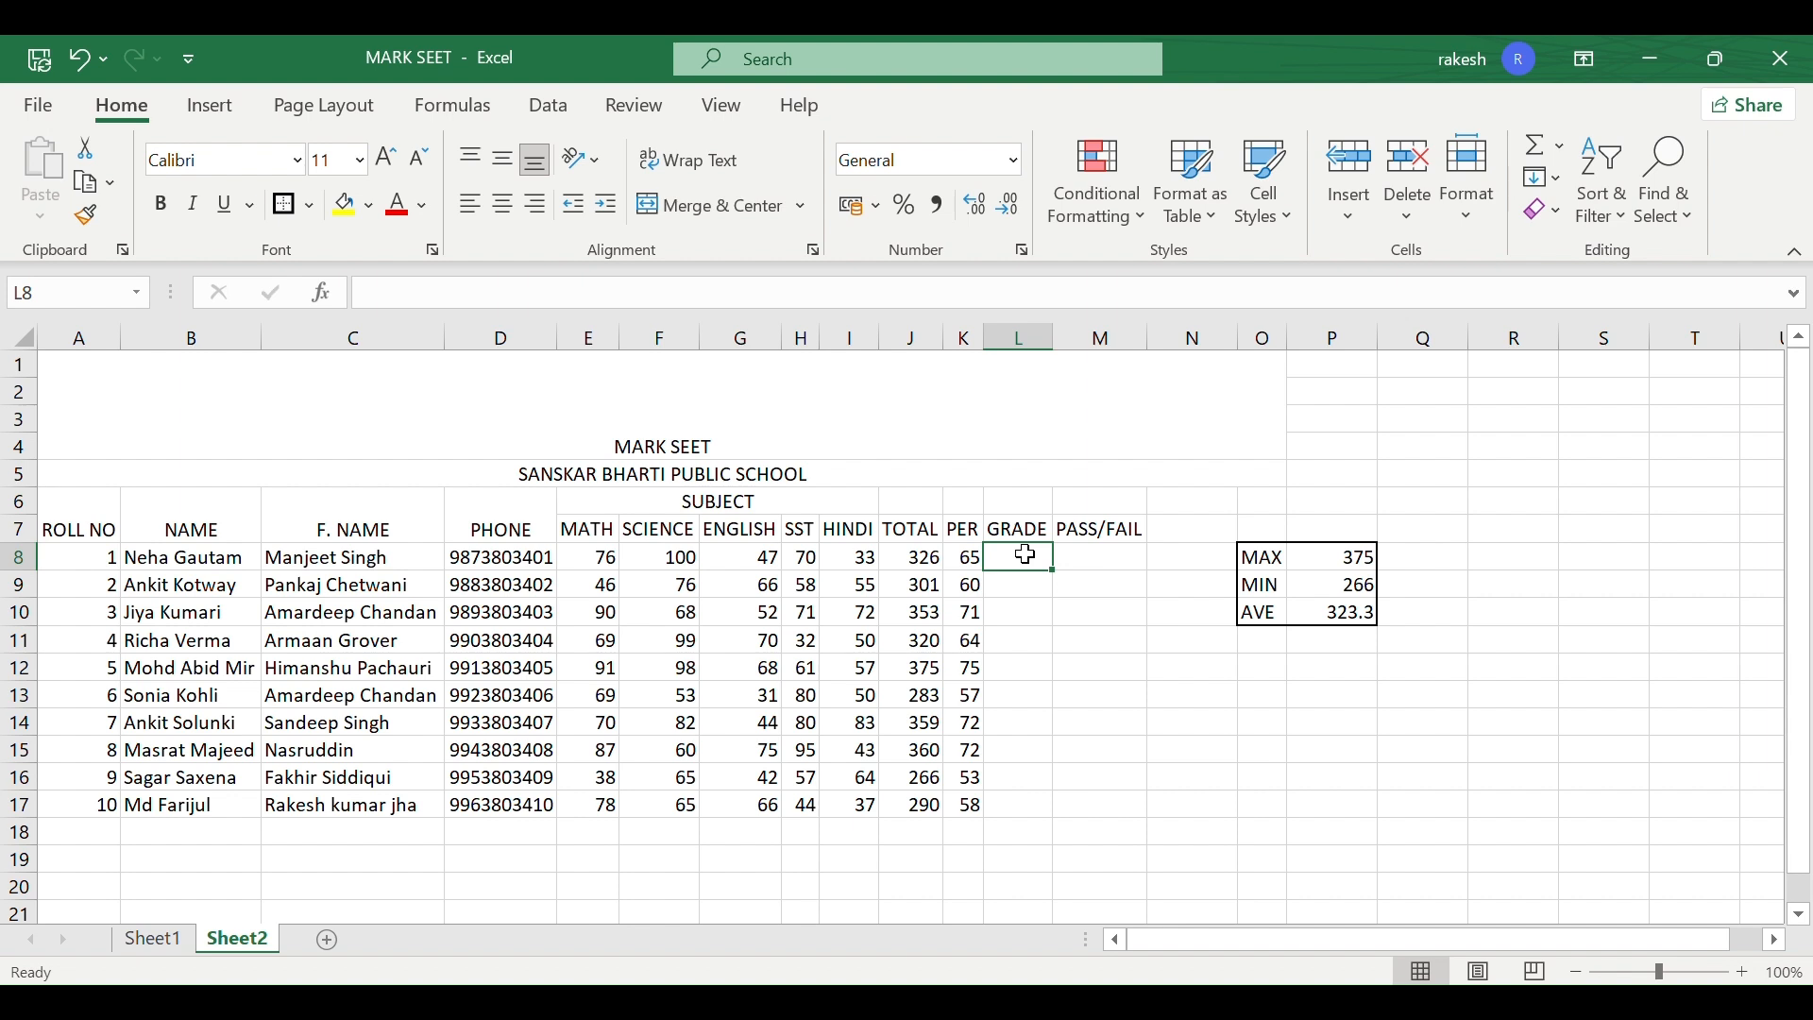
{"action": "type", "text": "="}
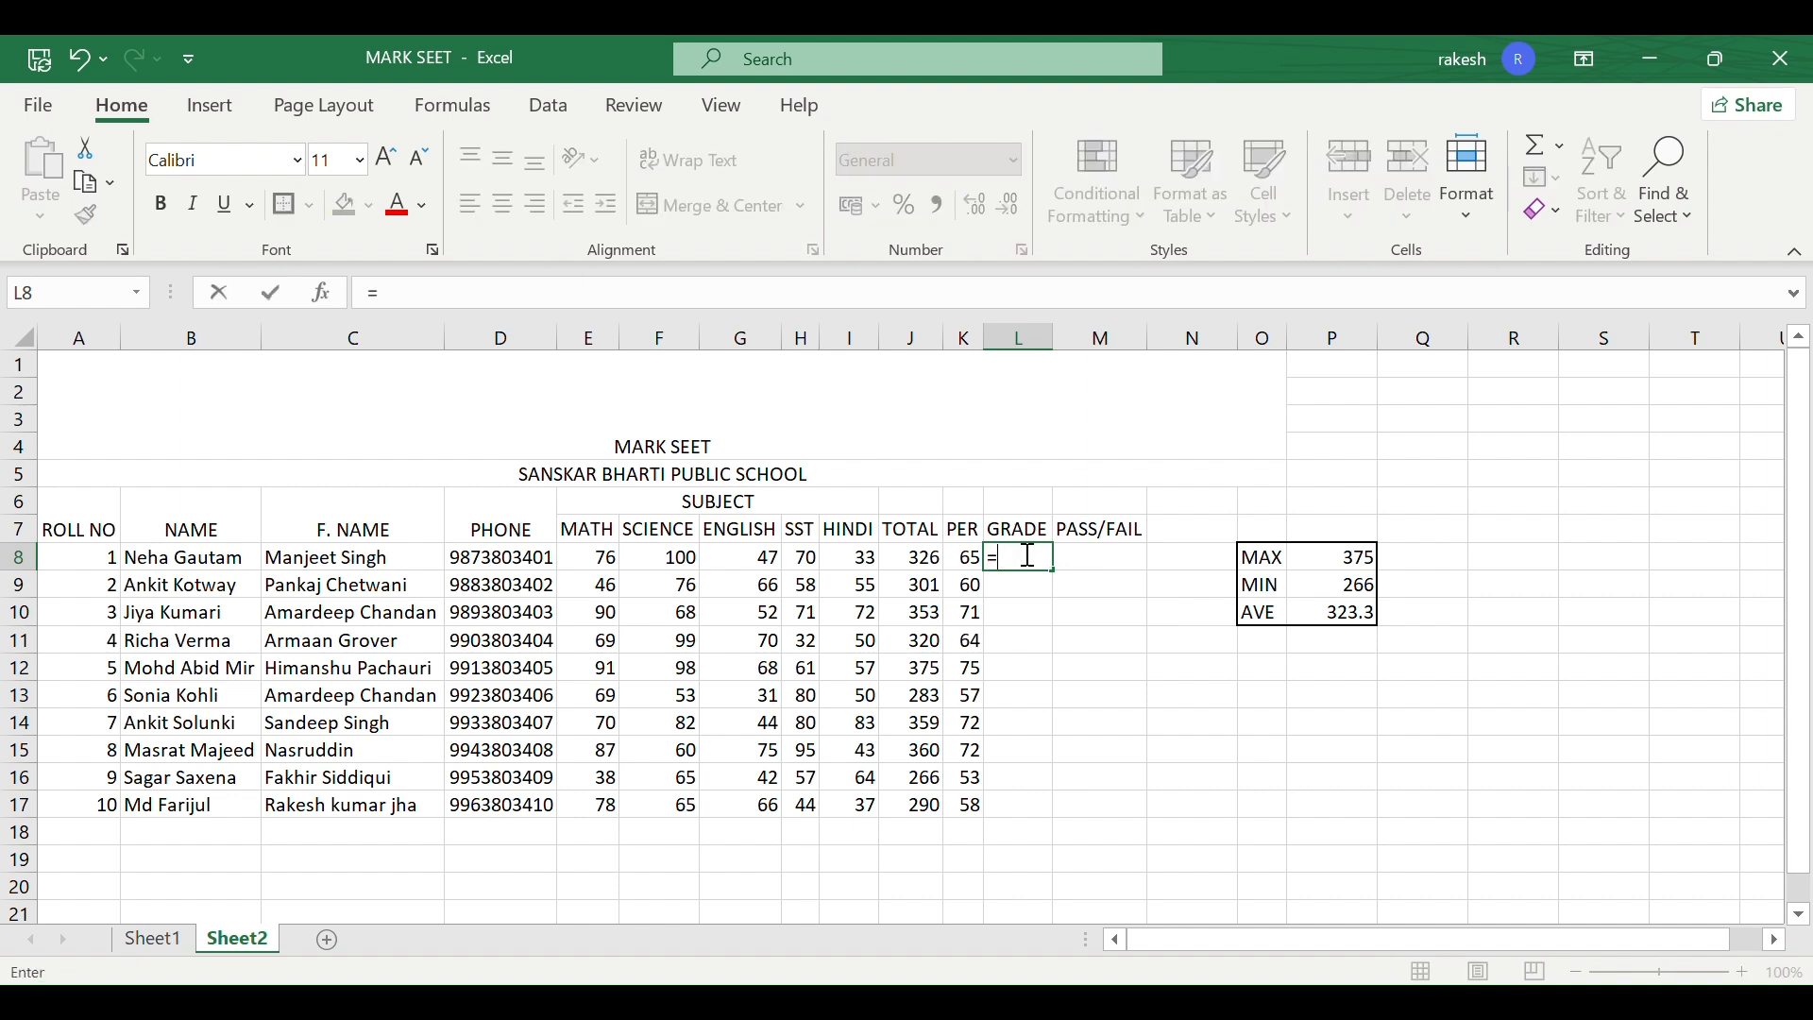
{"action": "type", "text": "IF"}
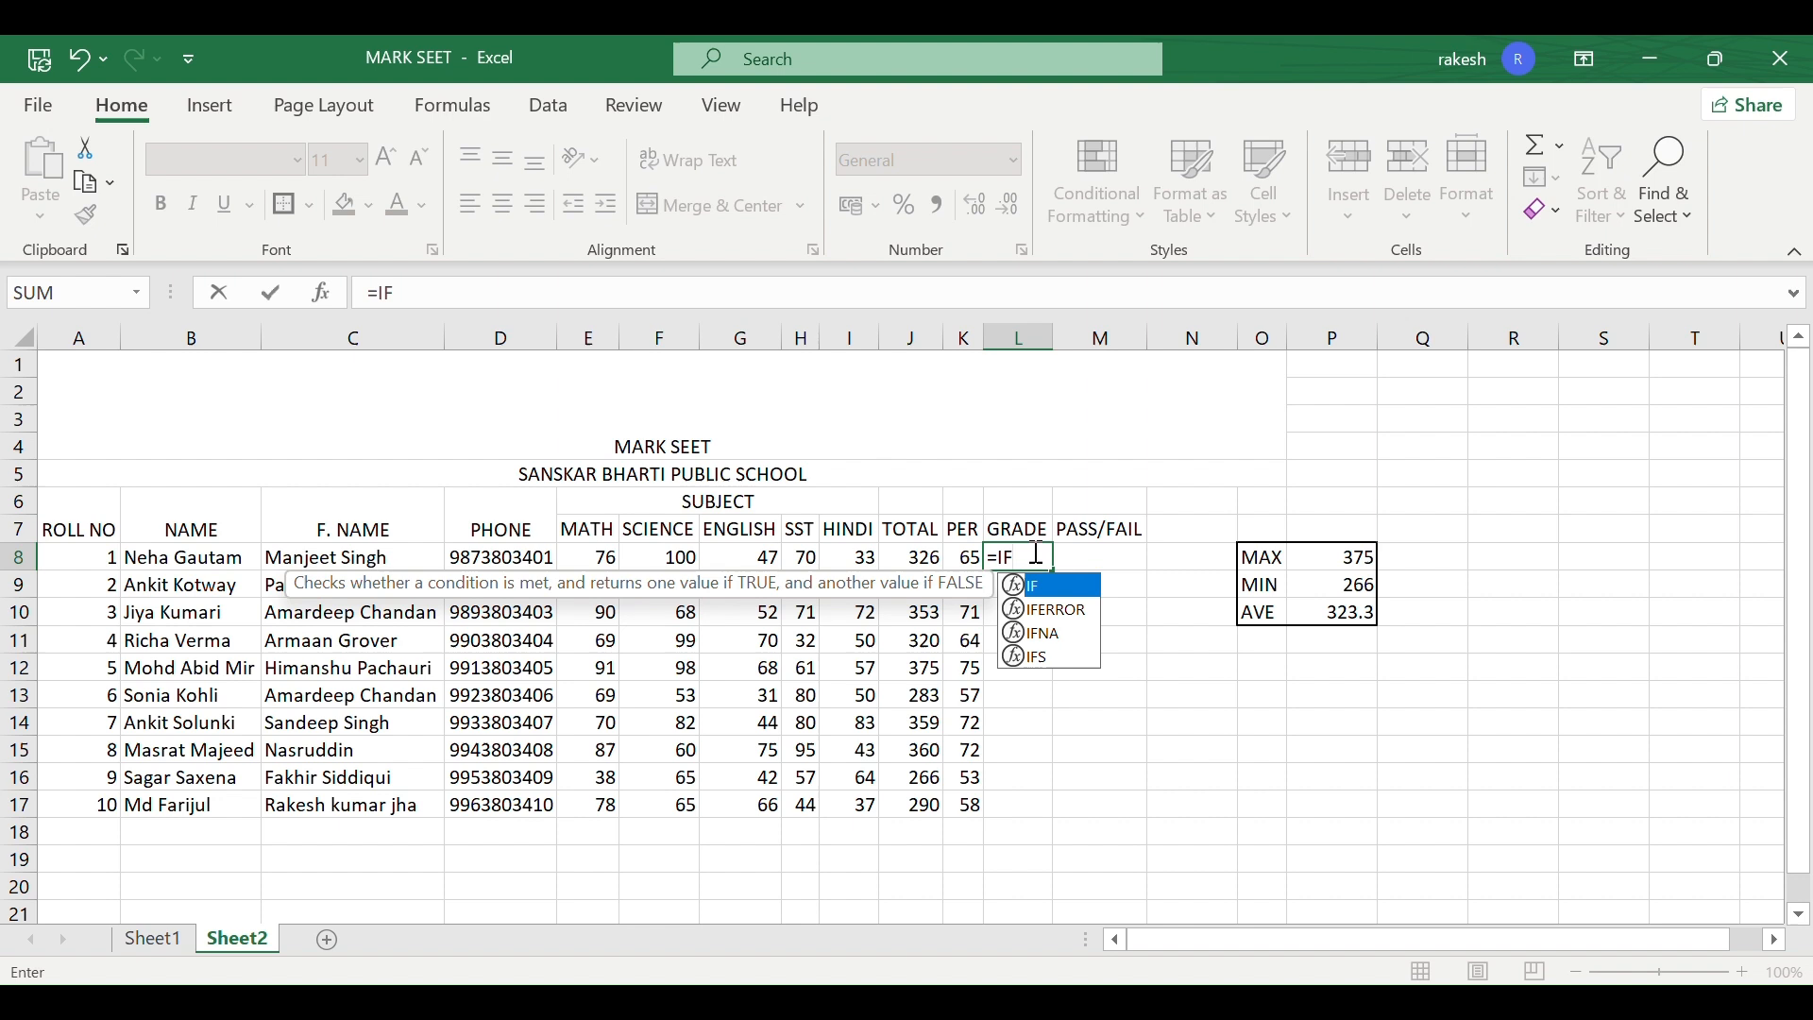
{"action": "type", "text": "("}
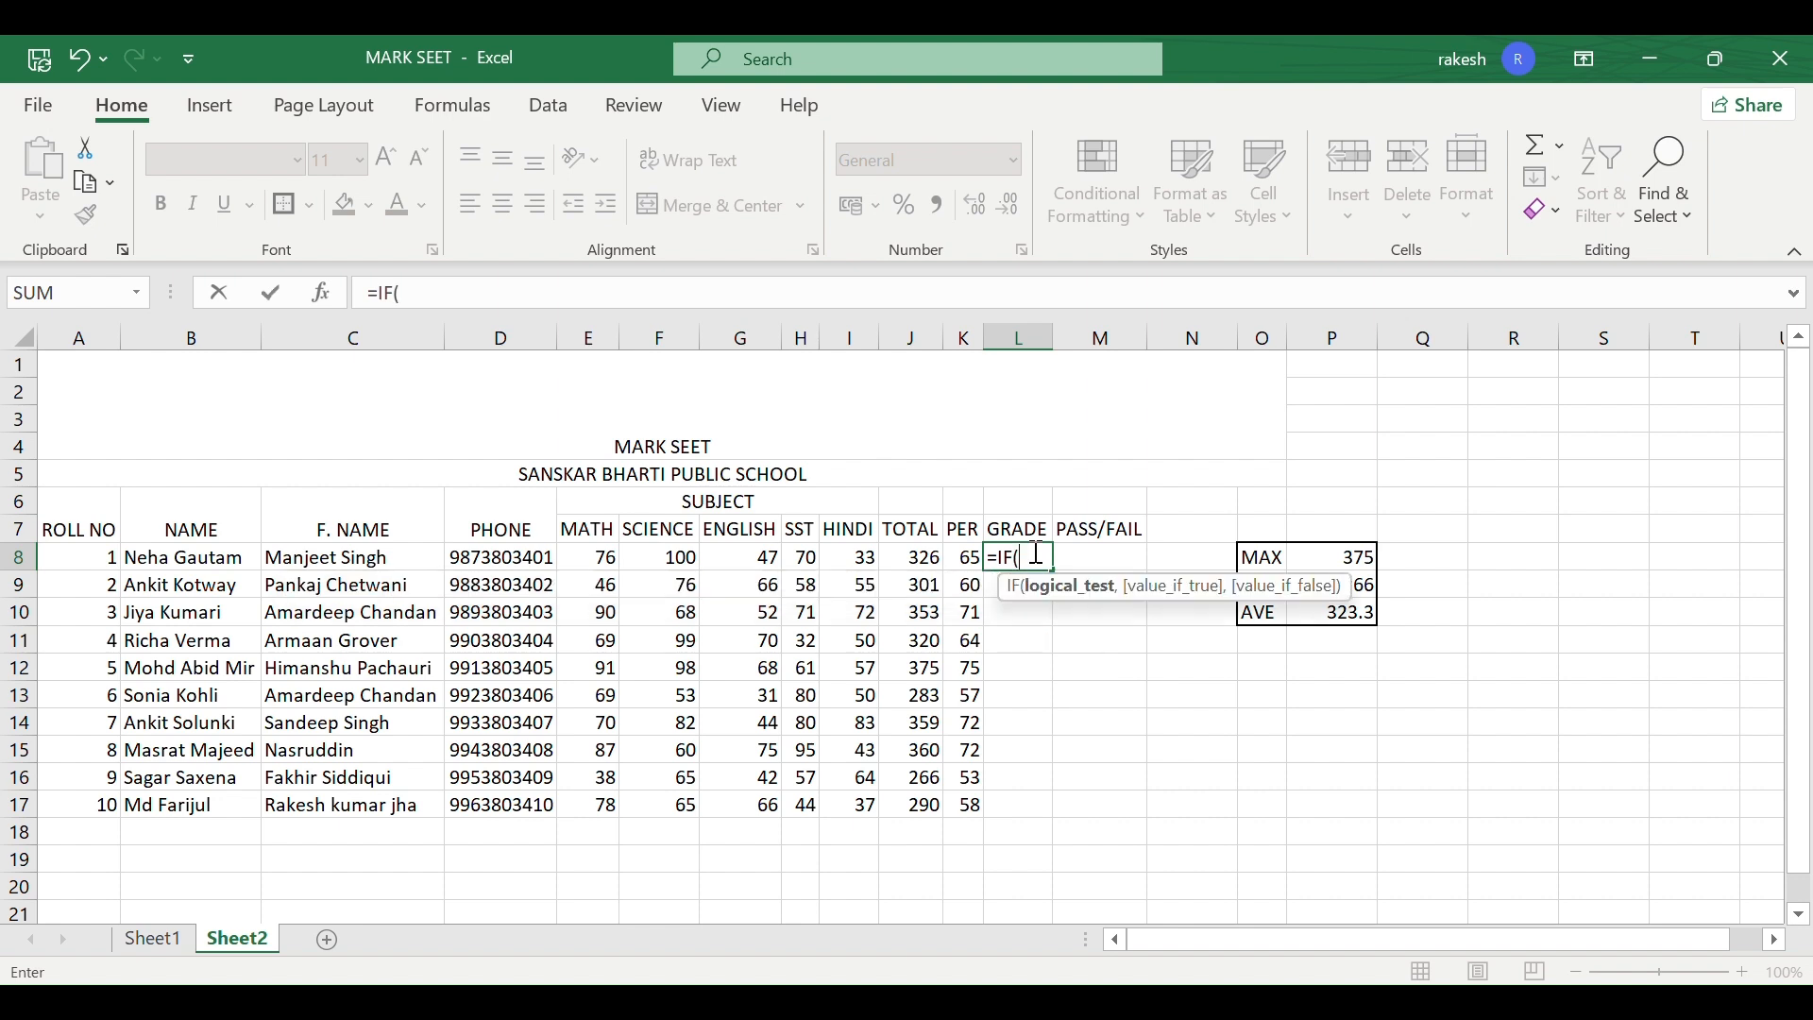
{"action": "left_click", "coordinate": [965, 564]}
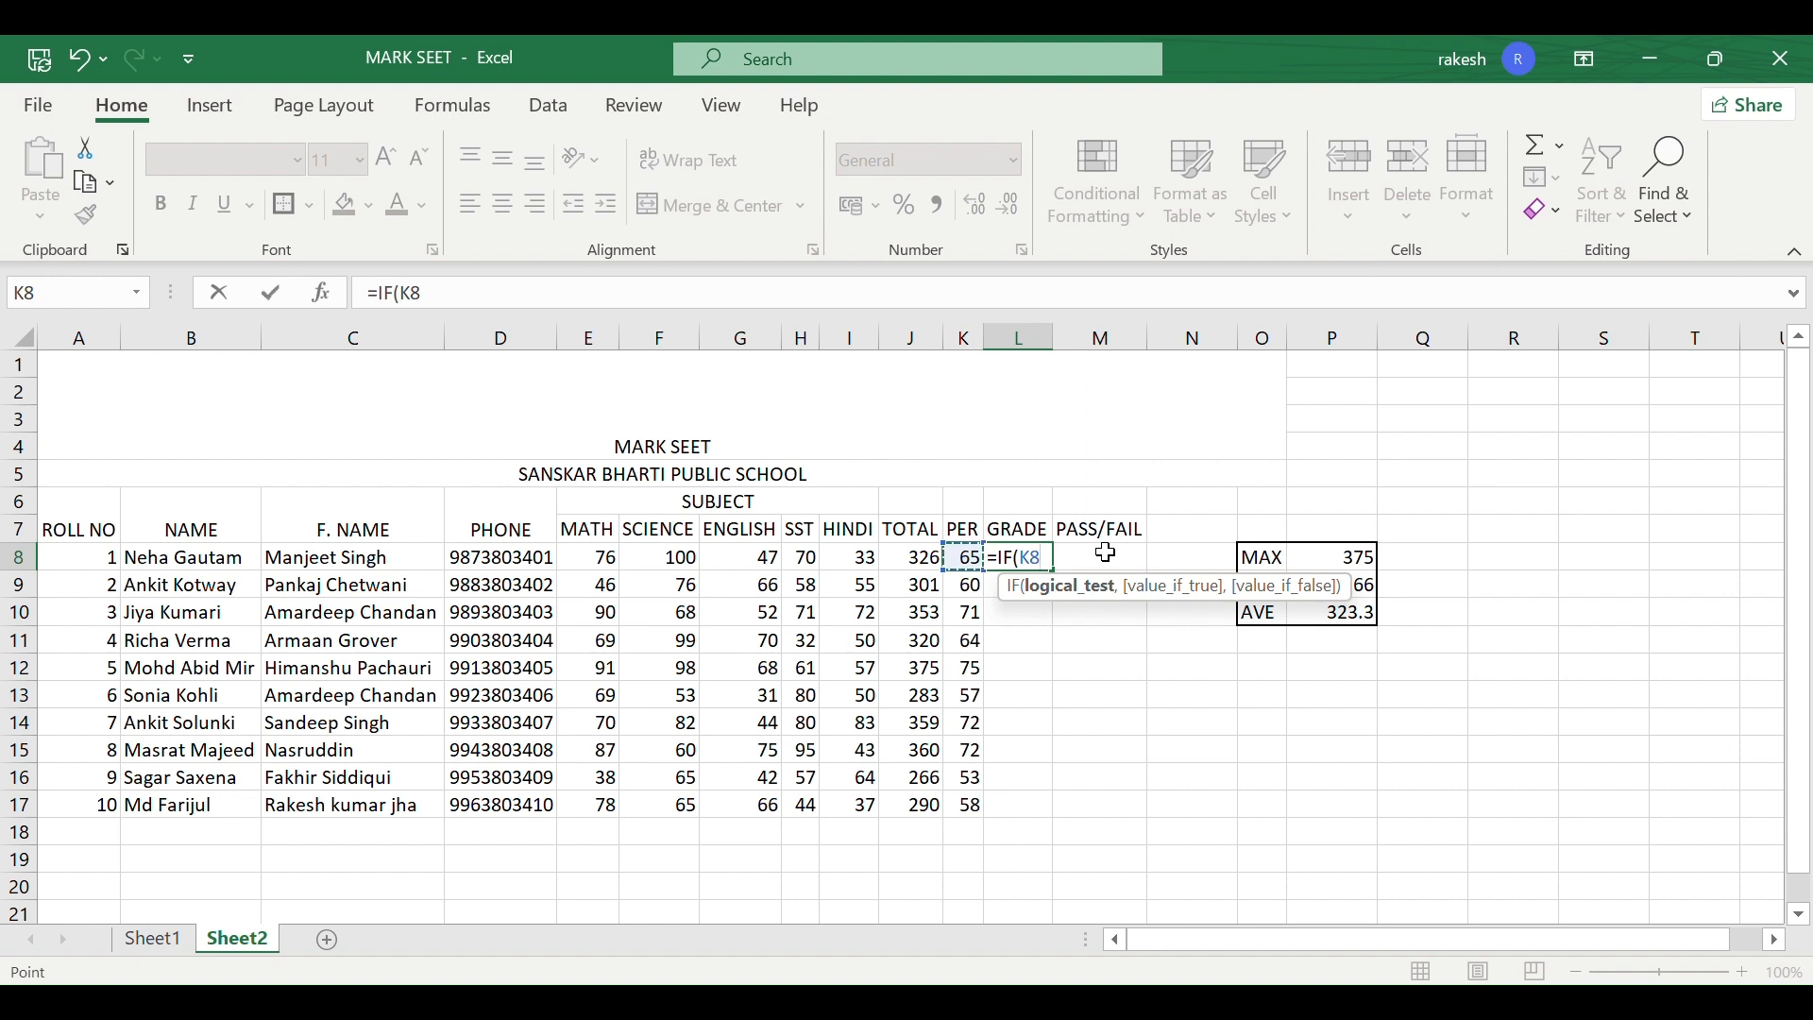
{"action": "key", "text": "BackSpace"}
{"action": "key", "text": "BackSpace"}
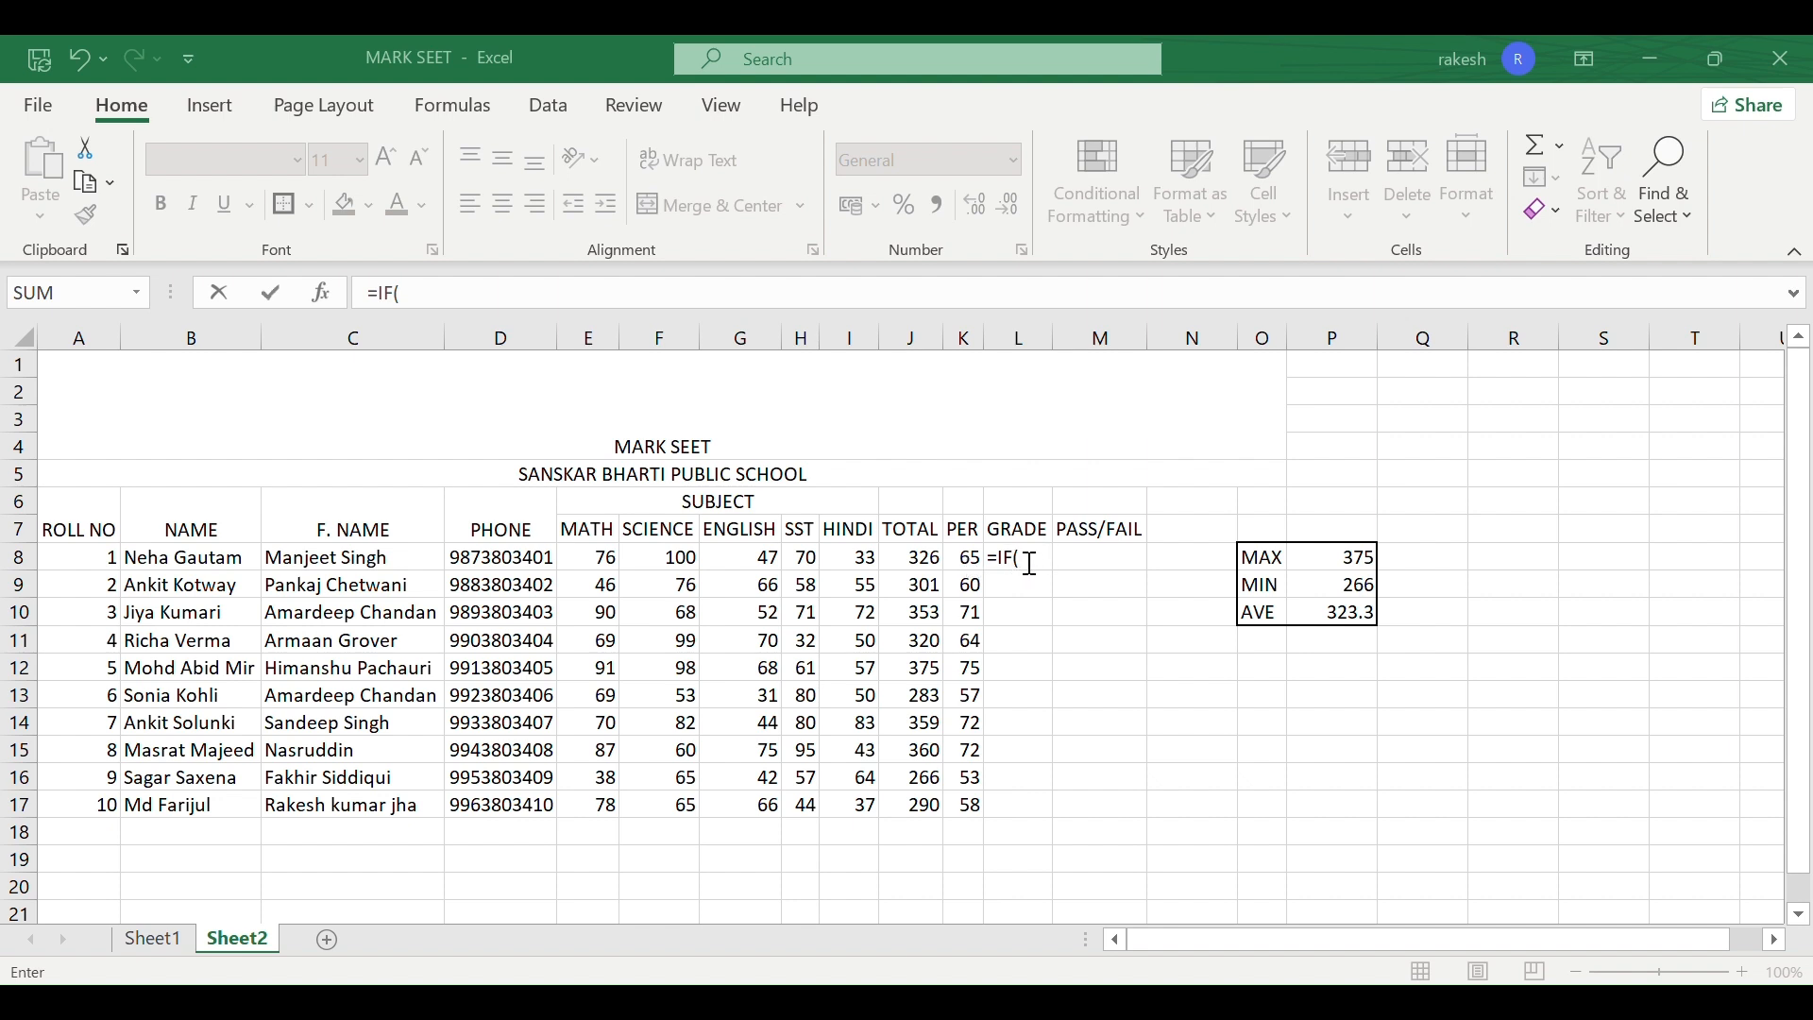
{"action": "left_click", "coordinate": [965, 561]}
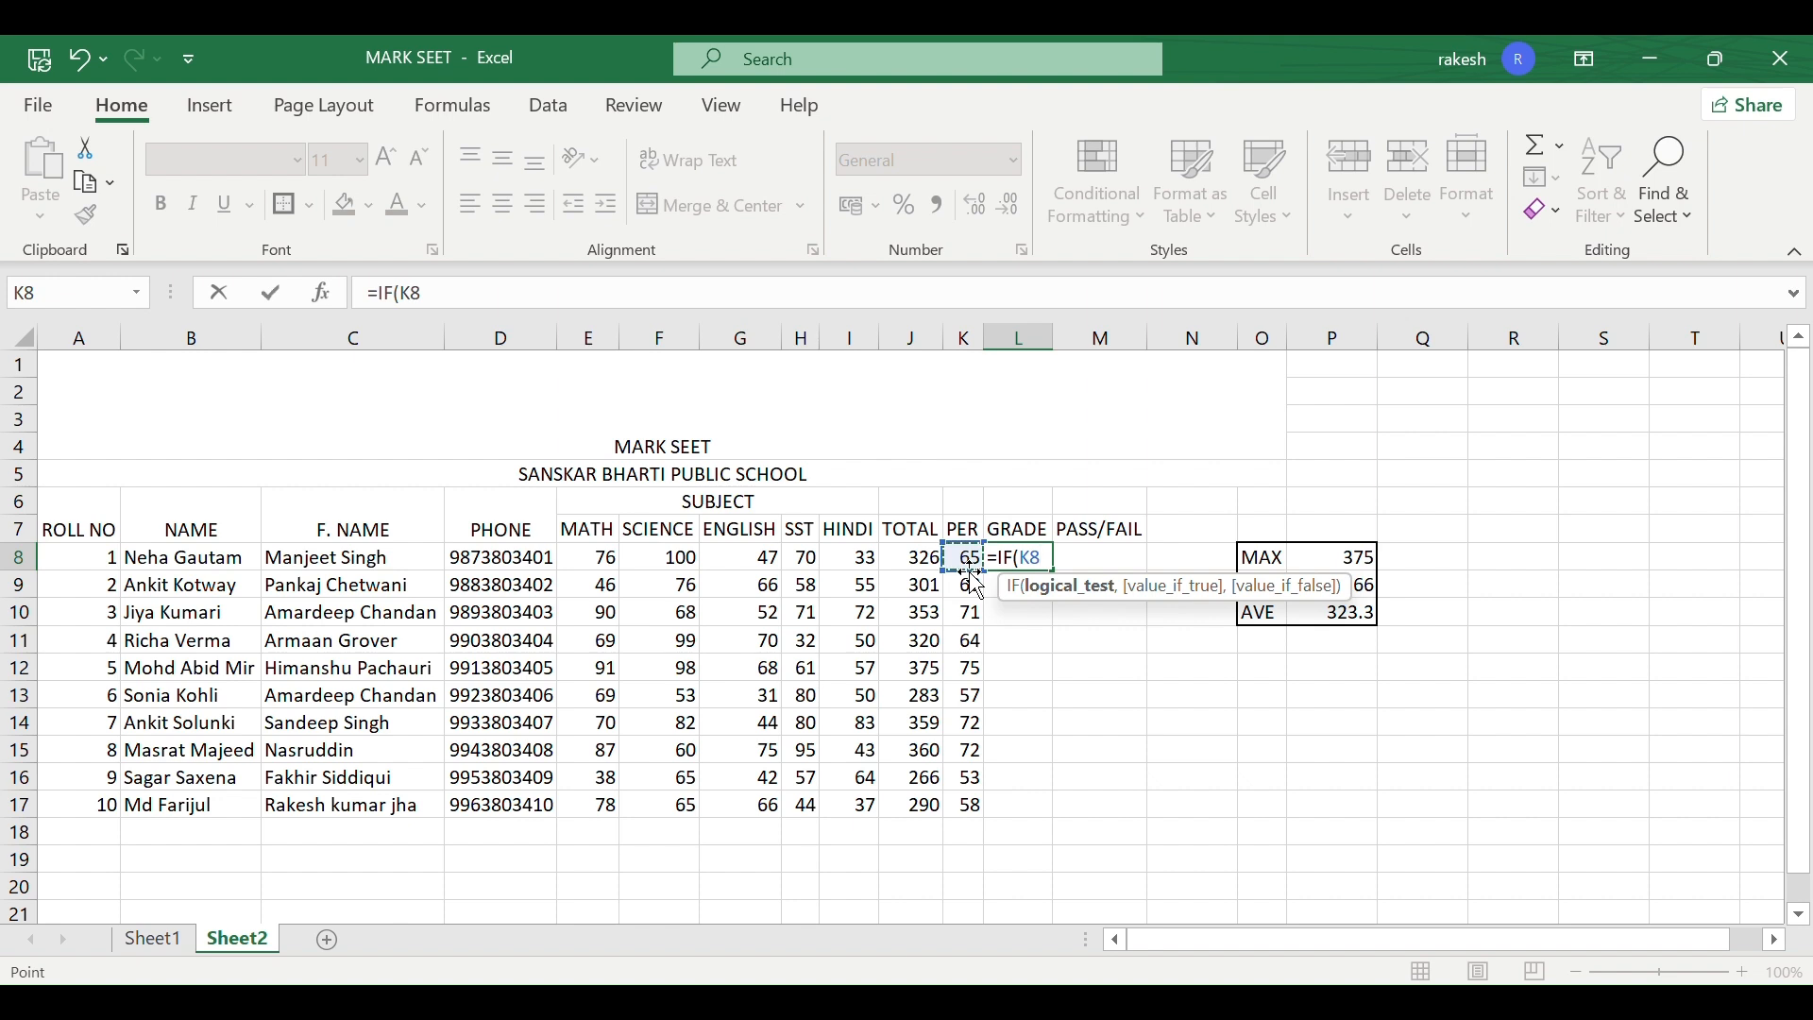
{"action": "type", "text": ">80,"}
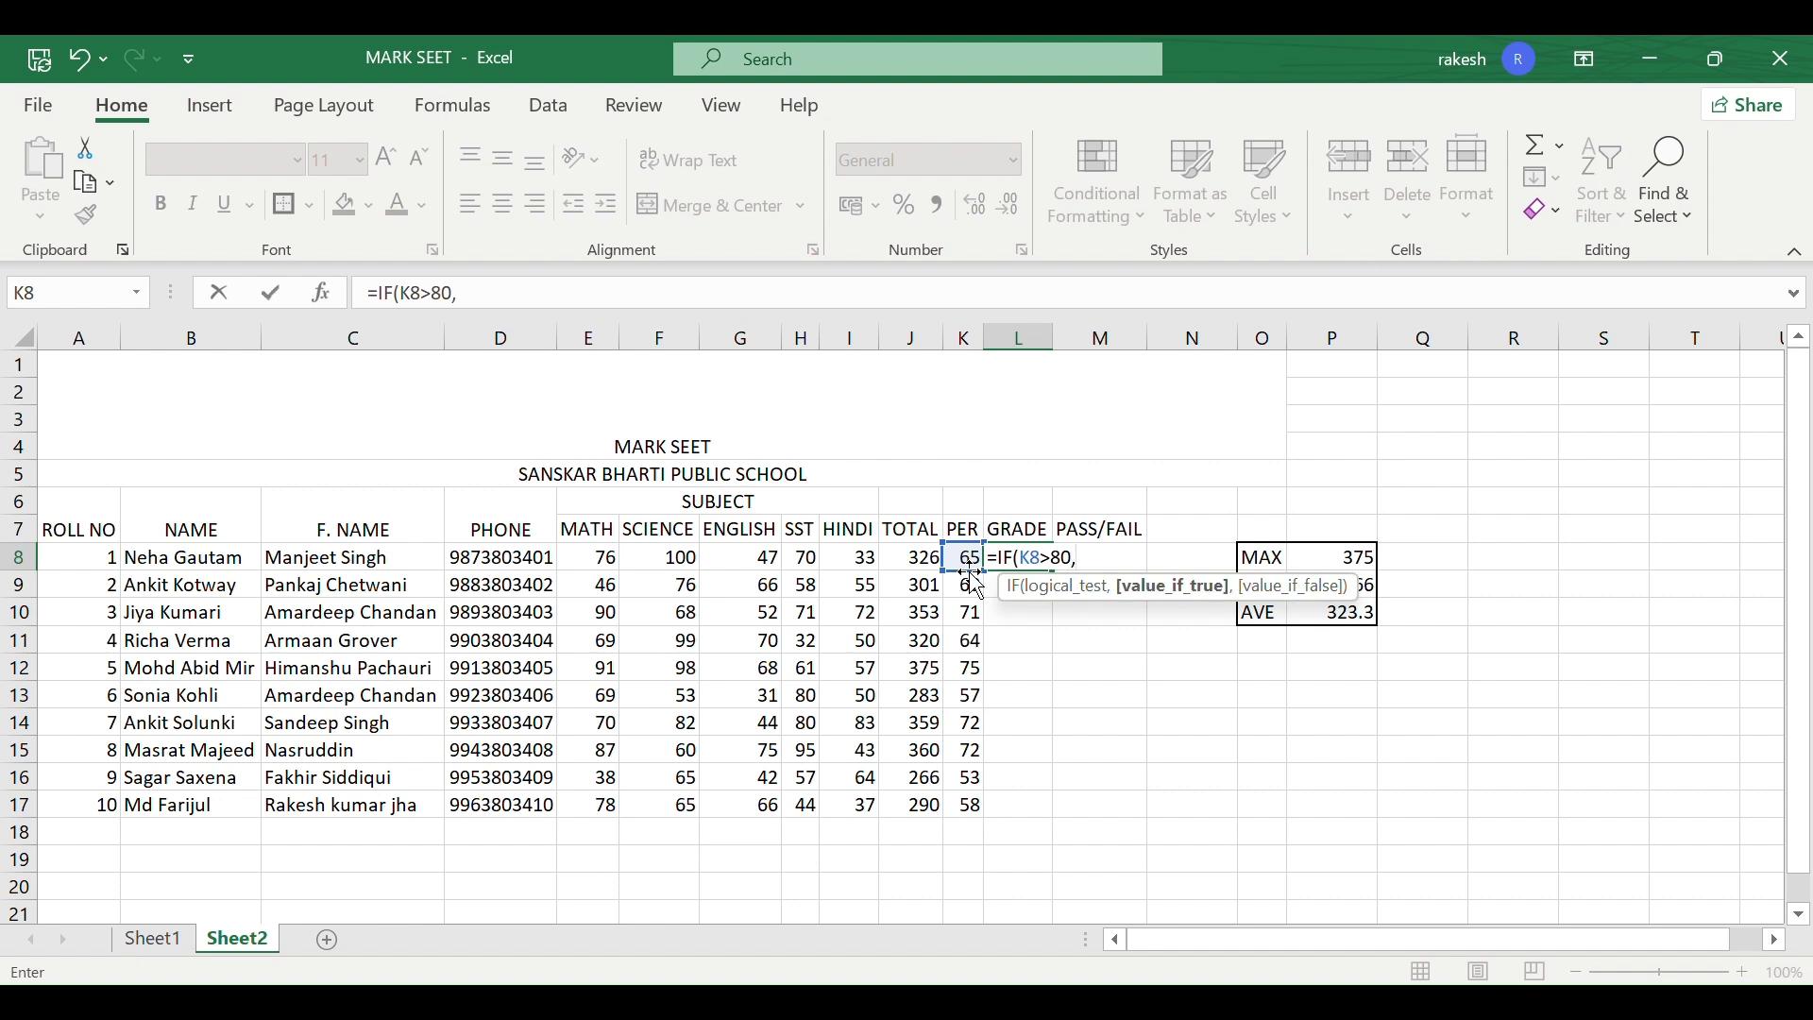
{"action": "type", "text": "\"a\""}
{"action": "key", "text": "BackSpace"}
{"action": "key", "text": "BackSpace"}
{"action": "type", "text": "A\""}
{"action": "type", "text": ","}
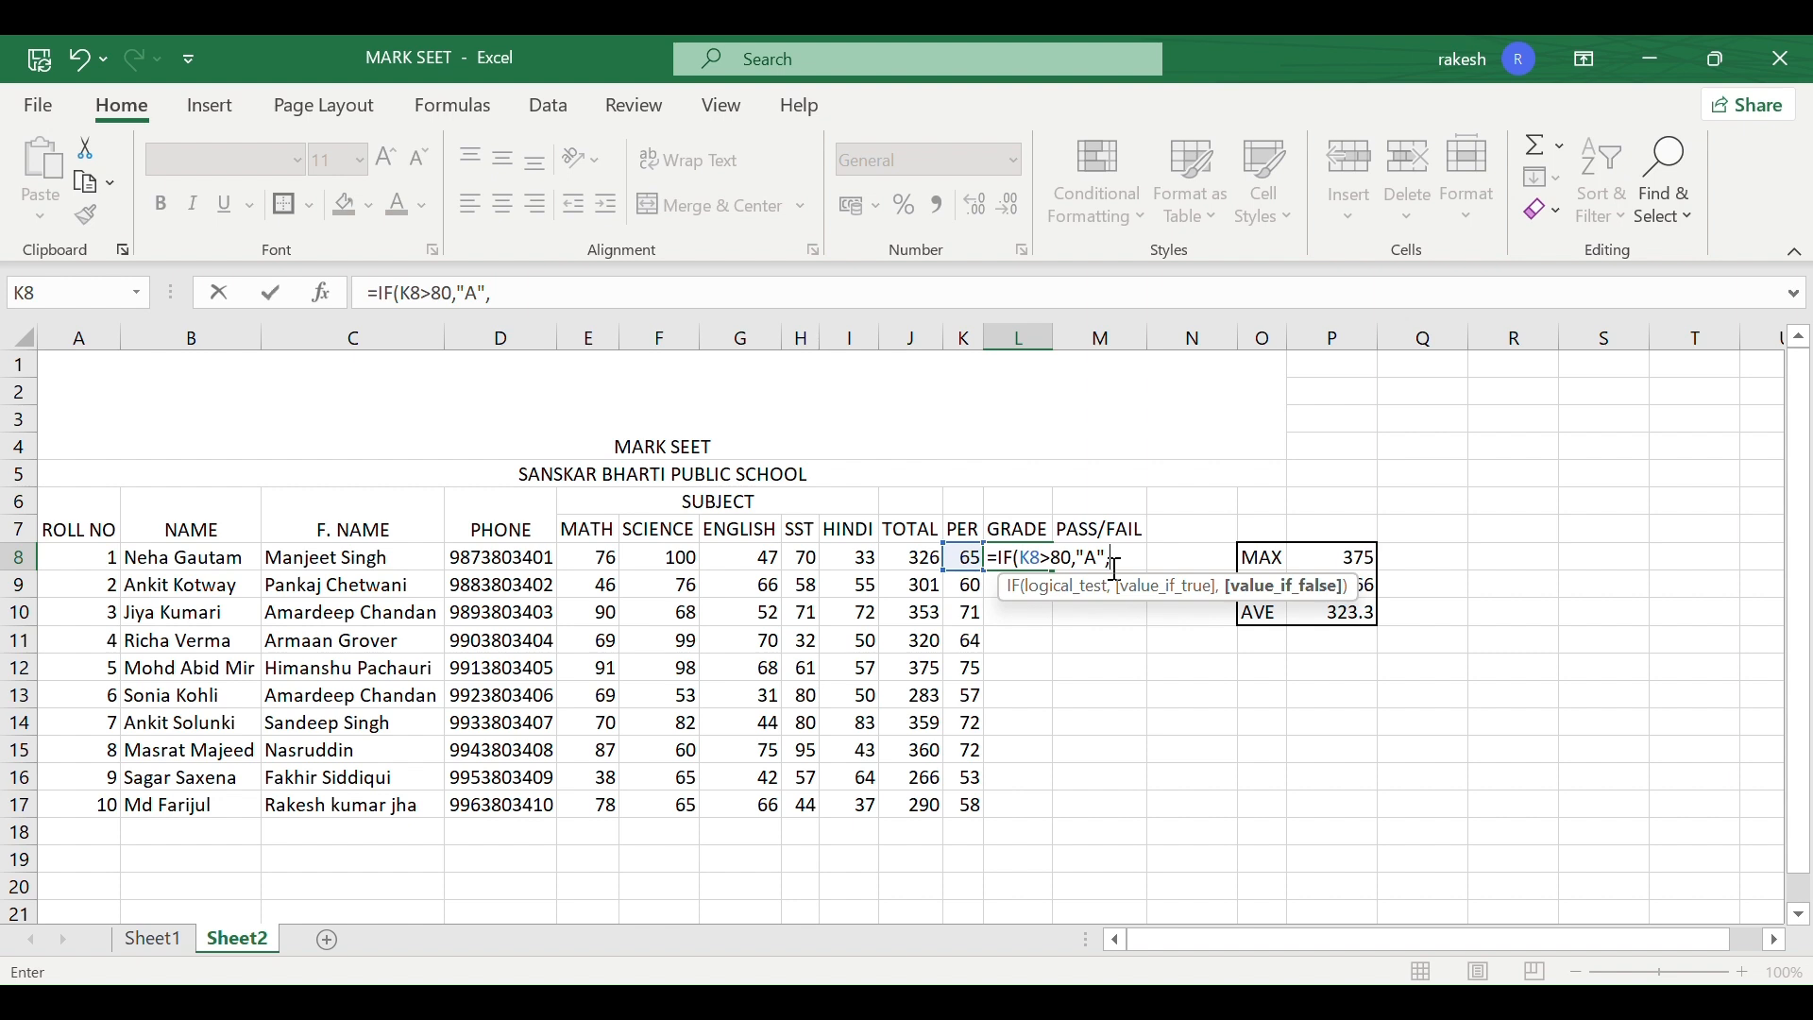
- Extend the grade formula in L8 with the nested condition IF(K8>65,"B", for grade B
{"action": "type", "text": "IF("}
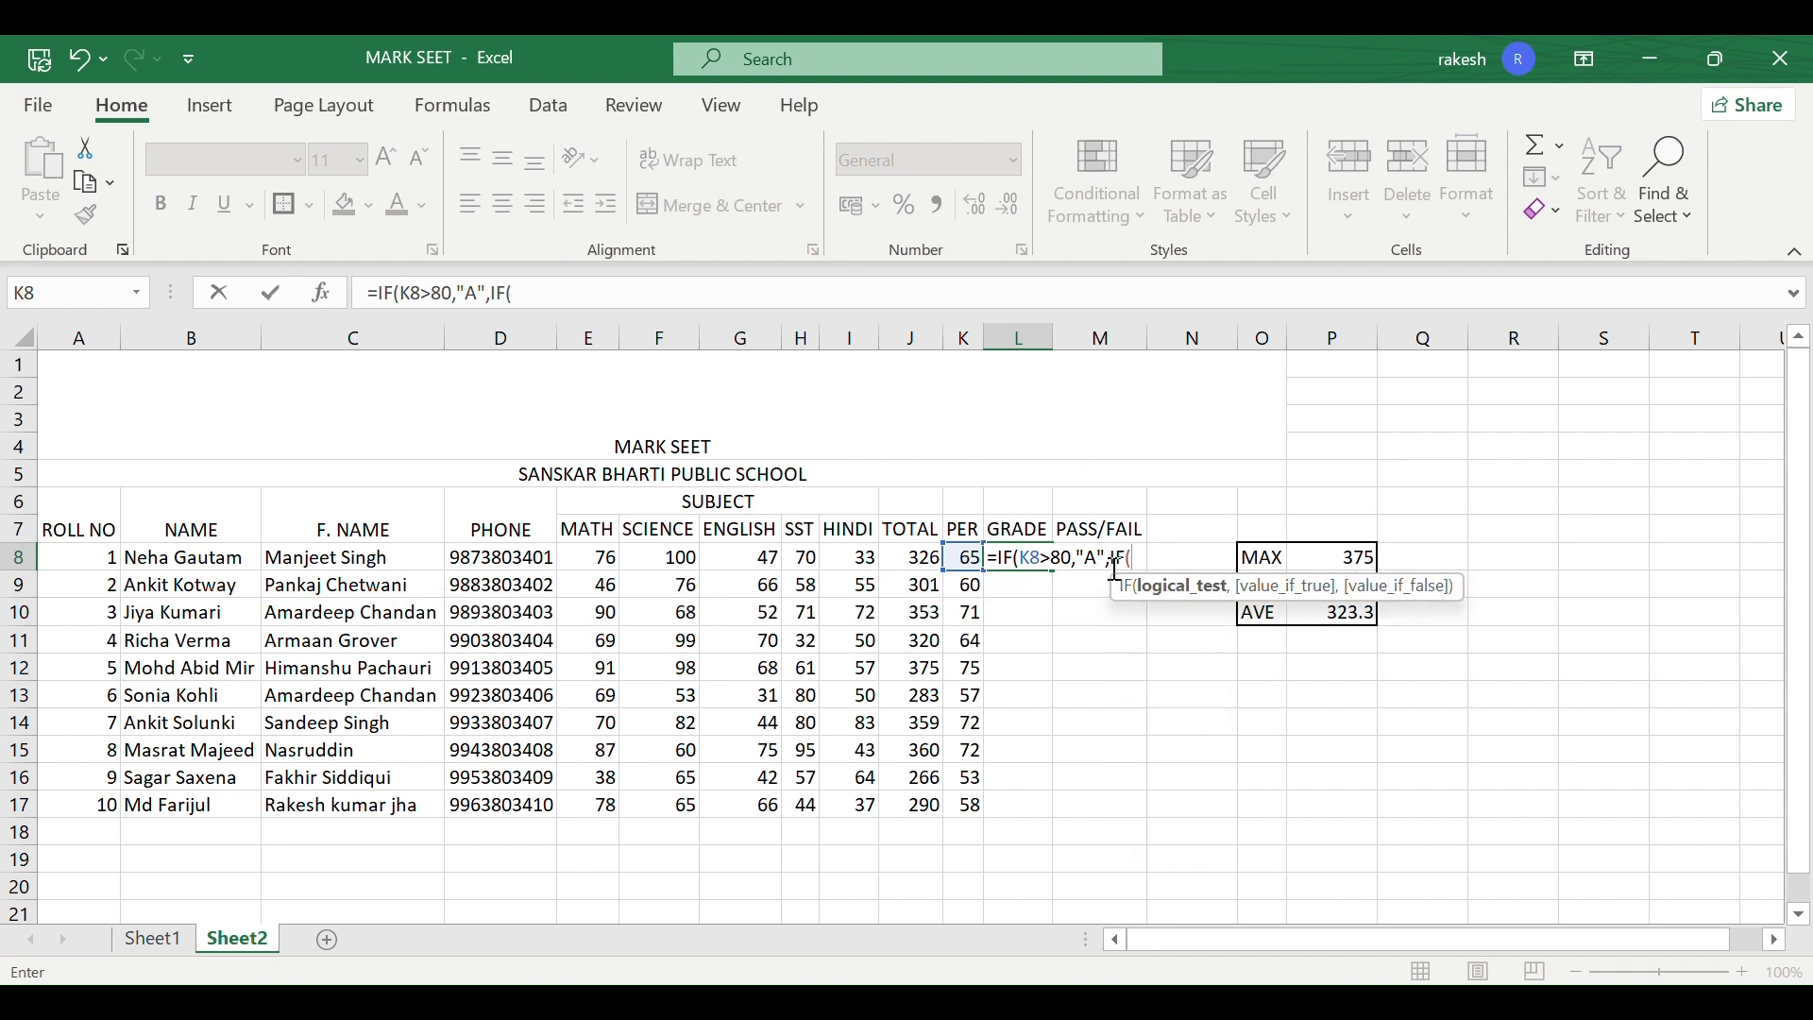
{"action": "left_click", "coordinate": [963, 561]}
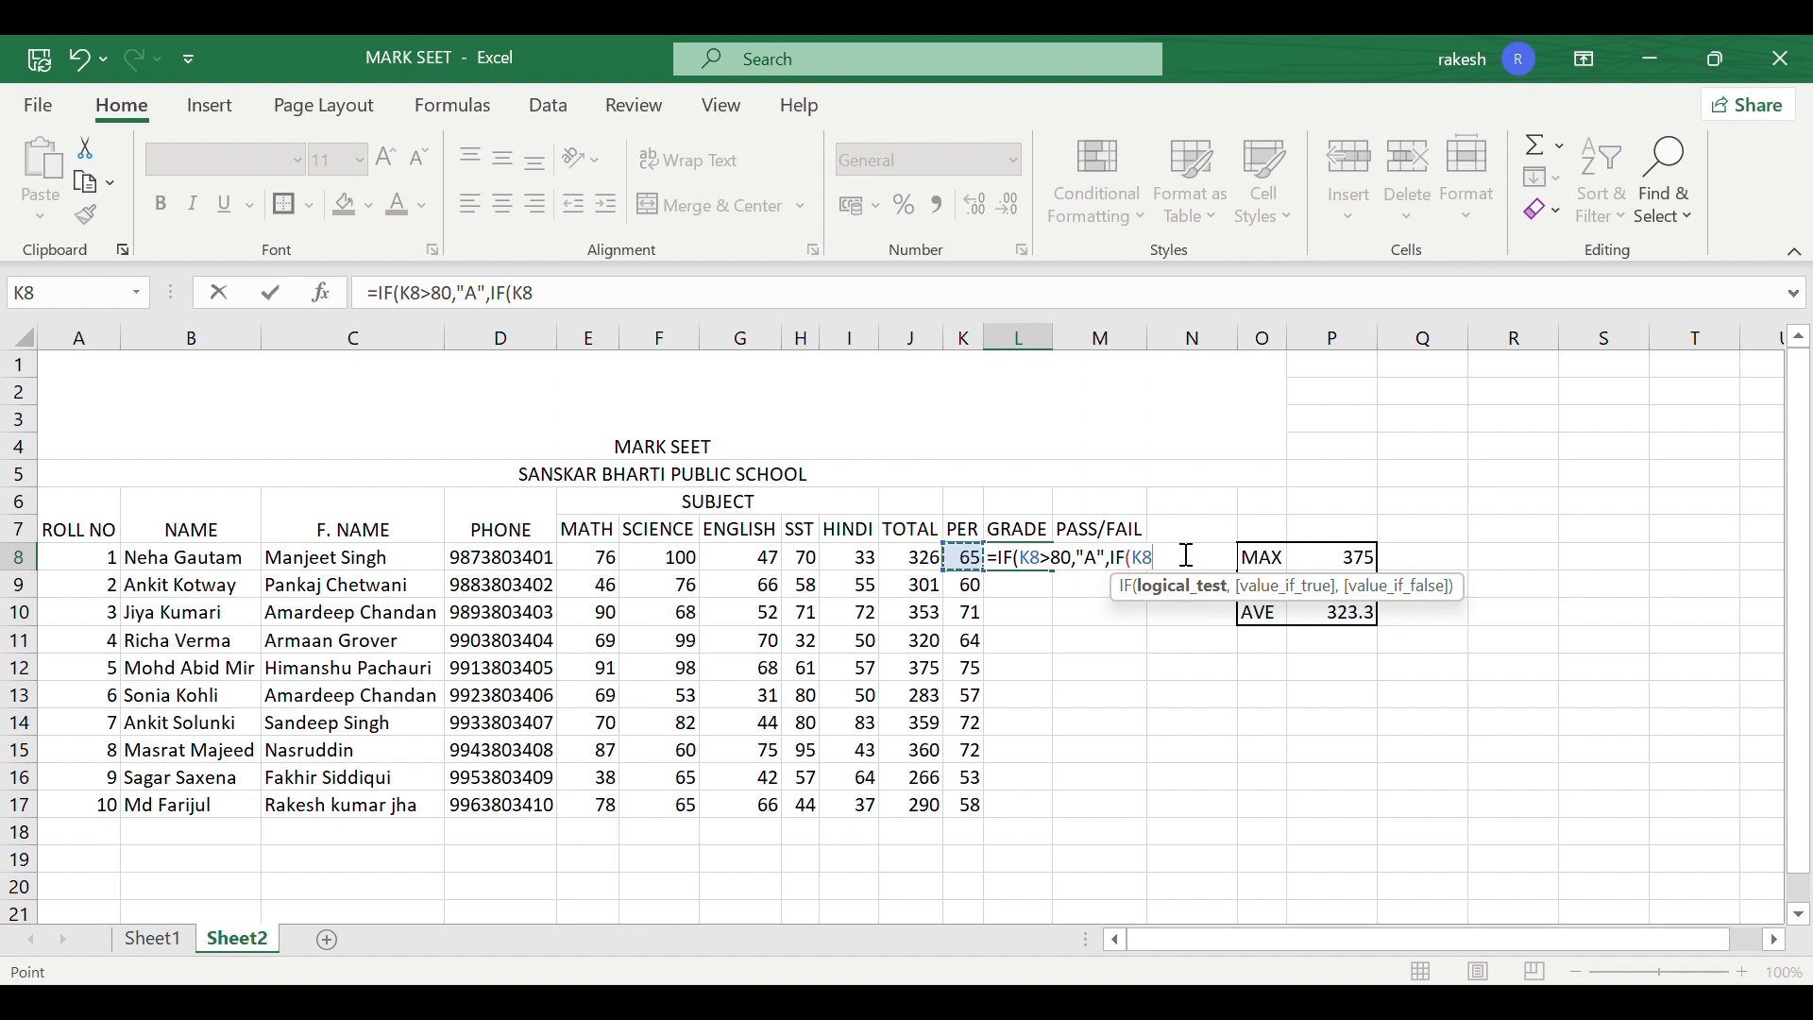
{"action": "type", "text": ">65,"}
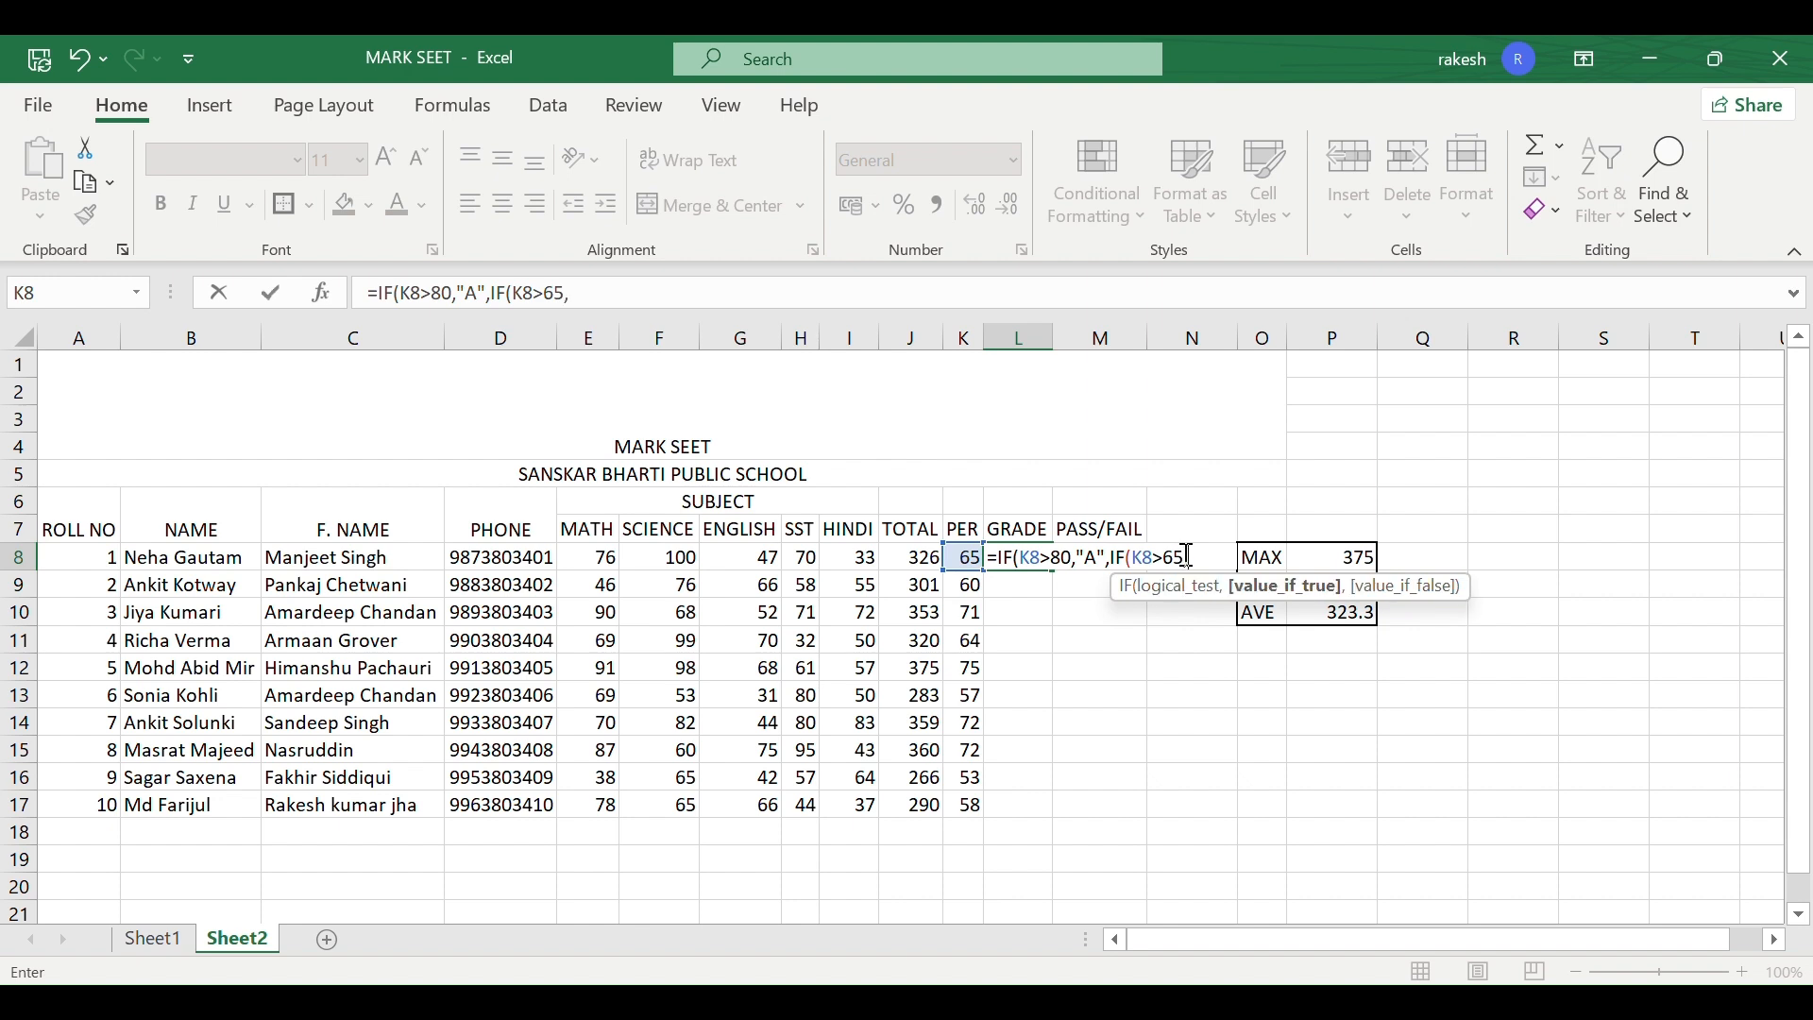
{"action": "type", "text": "\"B\","}
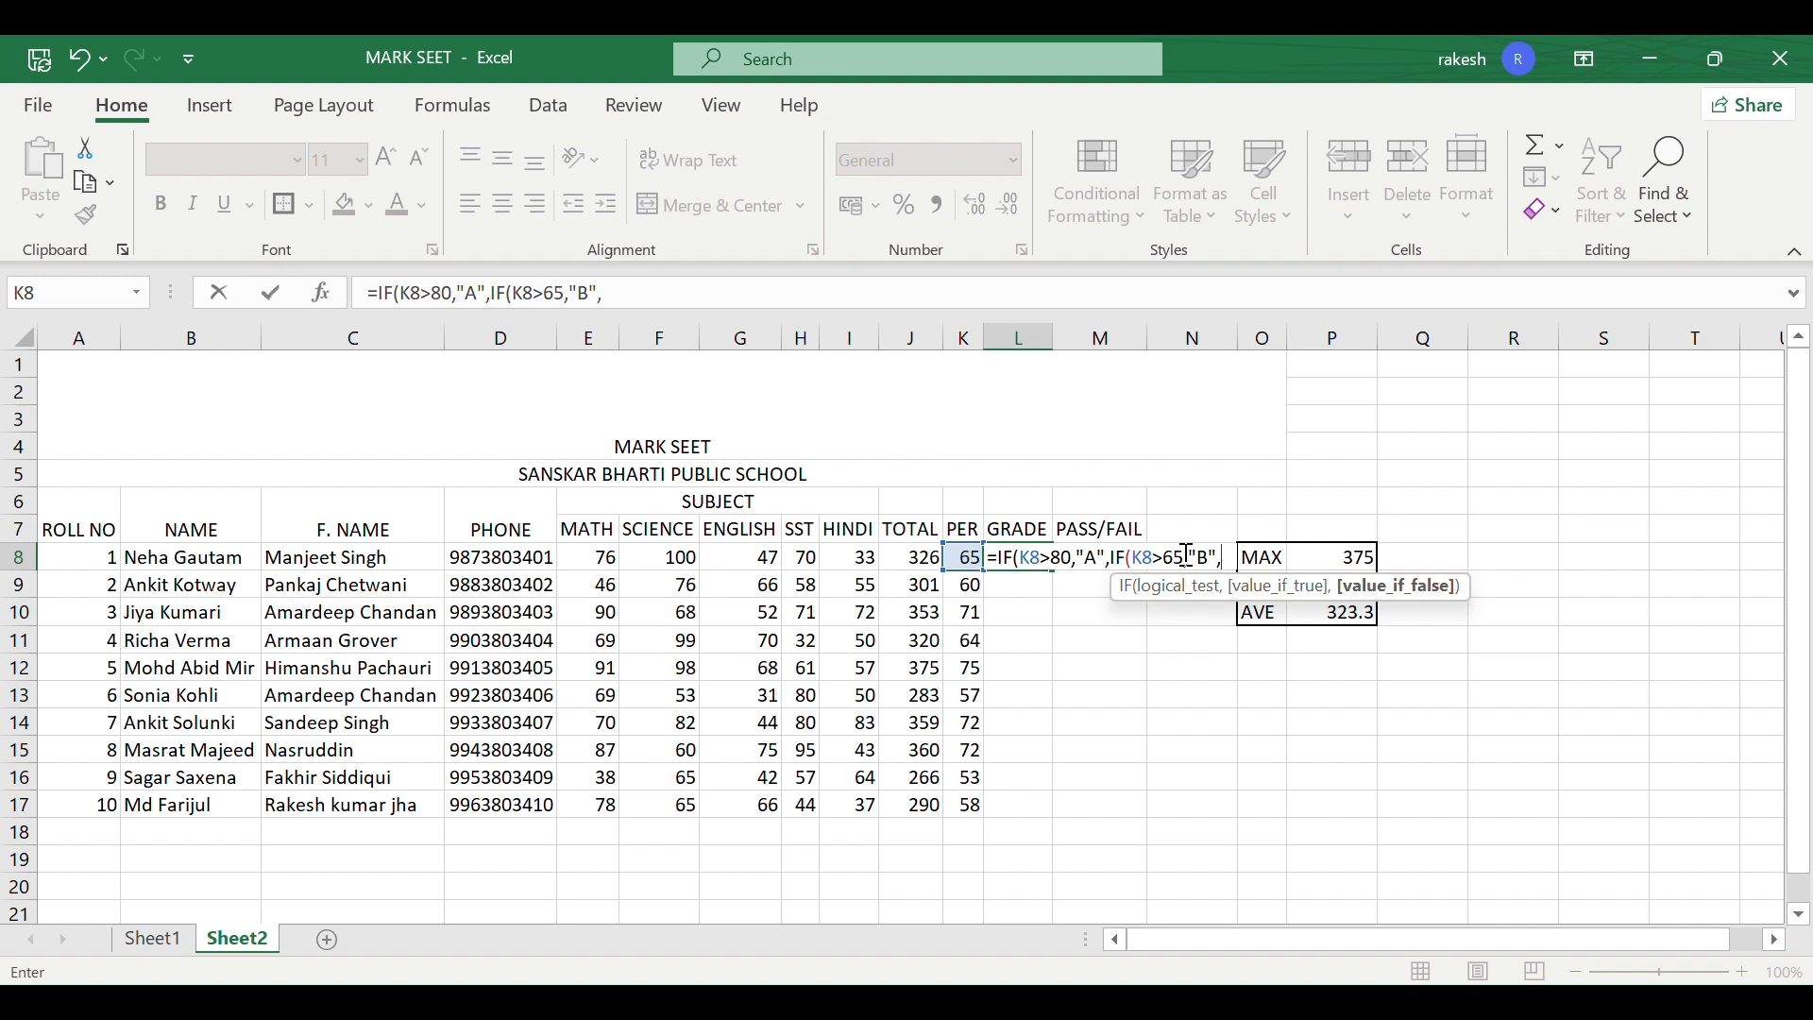
- Add the third nested condition IF(K8>55,"C", for grade C to the L8 formula
{"action": "type", "text": "IF"}
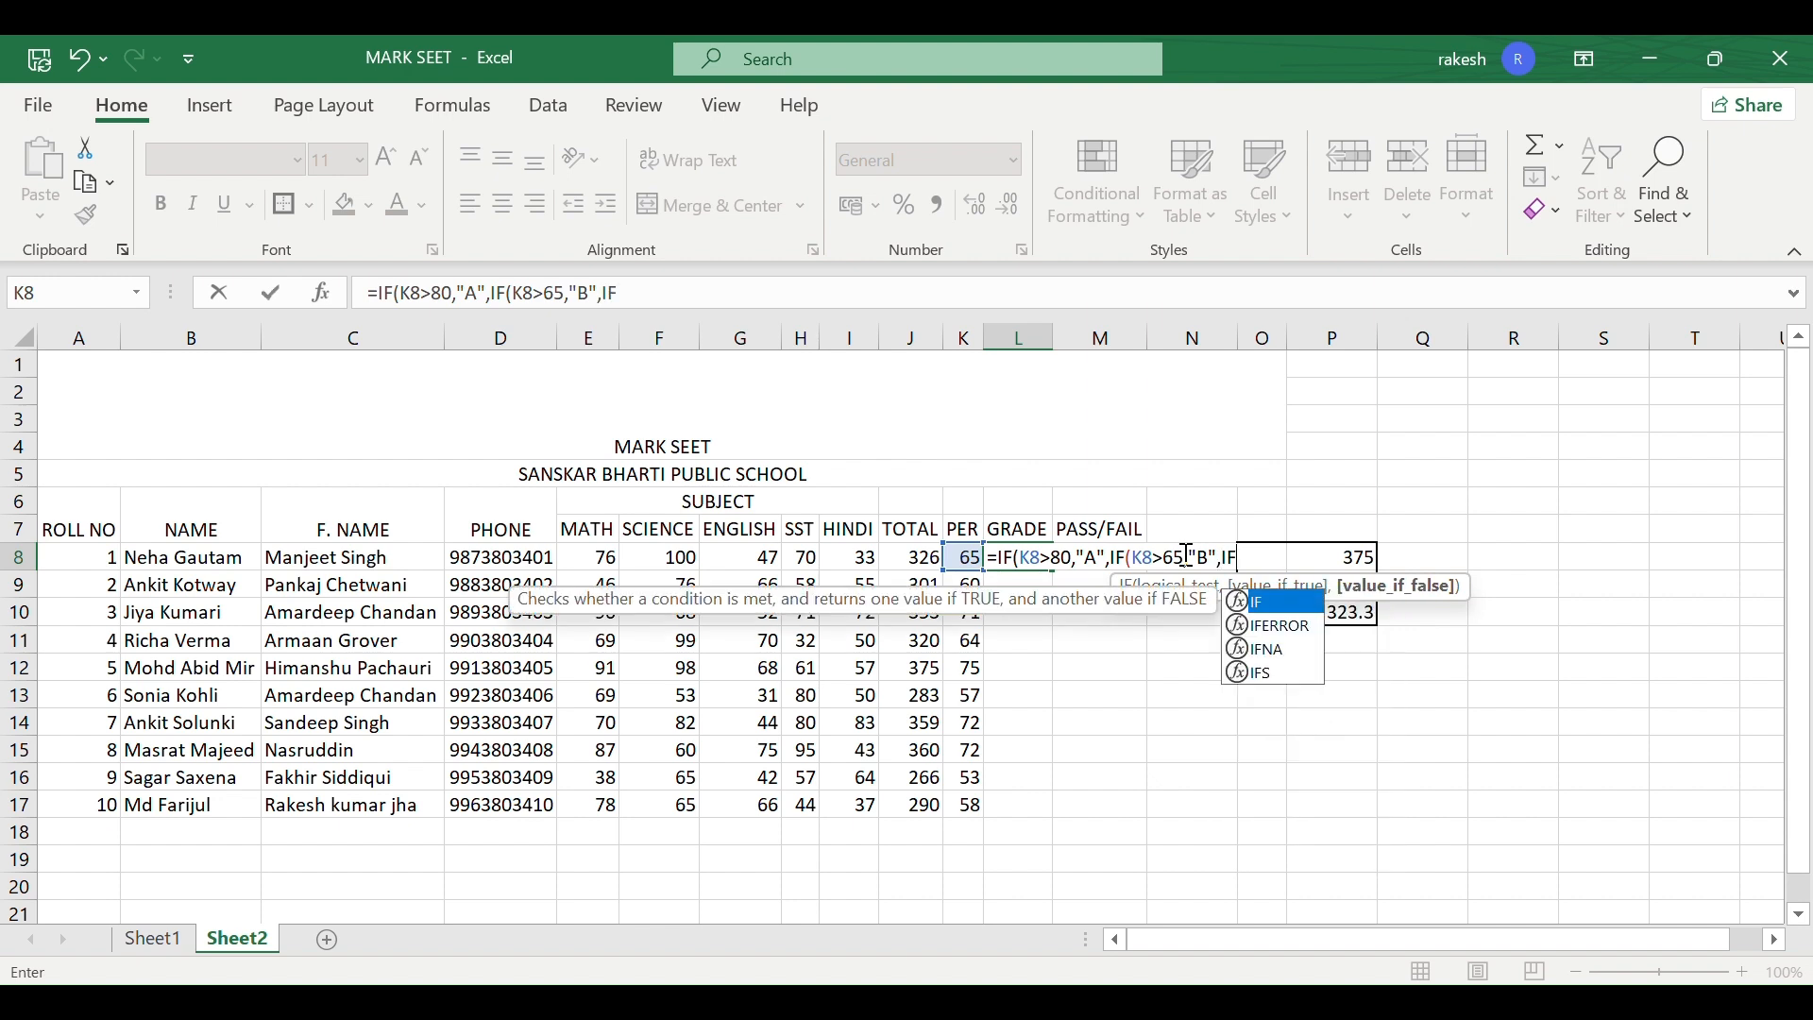
{"action": "type", "text": "("}
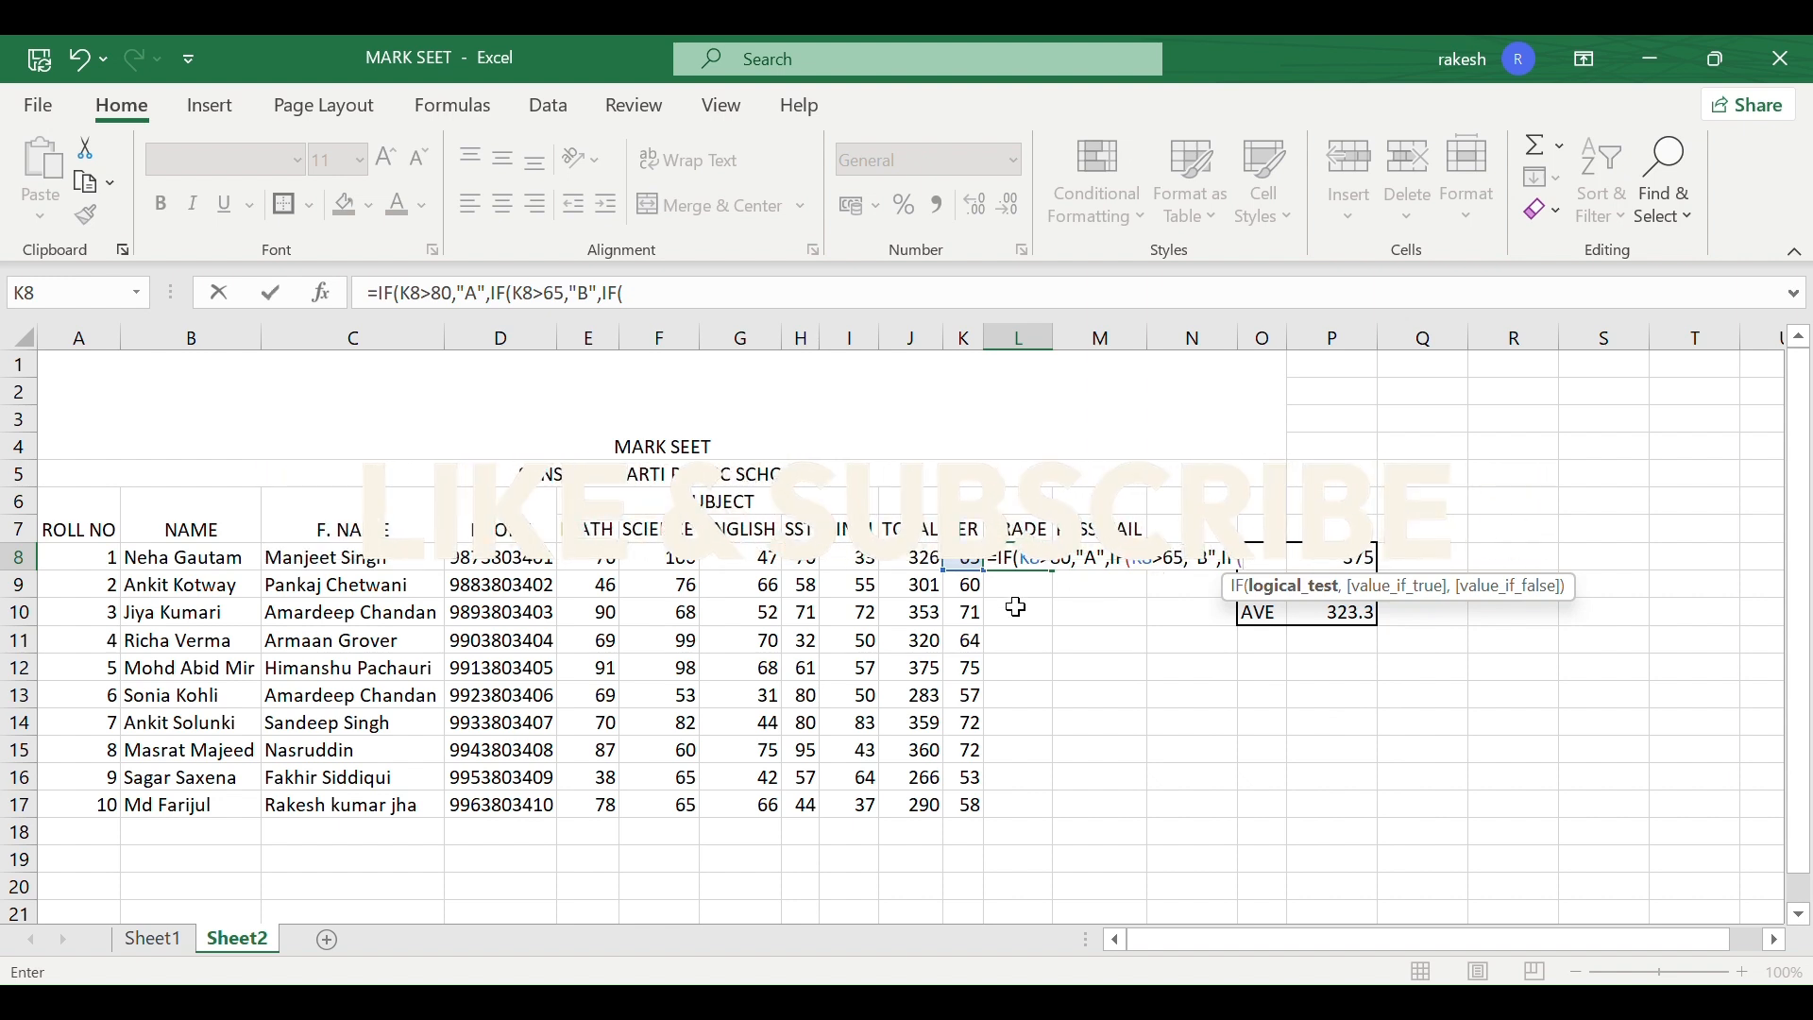
{"action": "left_click", "coordinate": [968, 559]}
{"action": "type", "text": ">"}
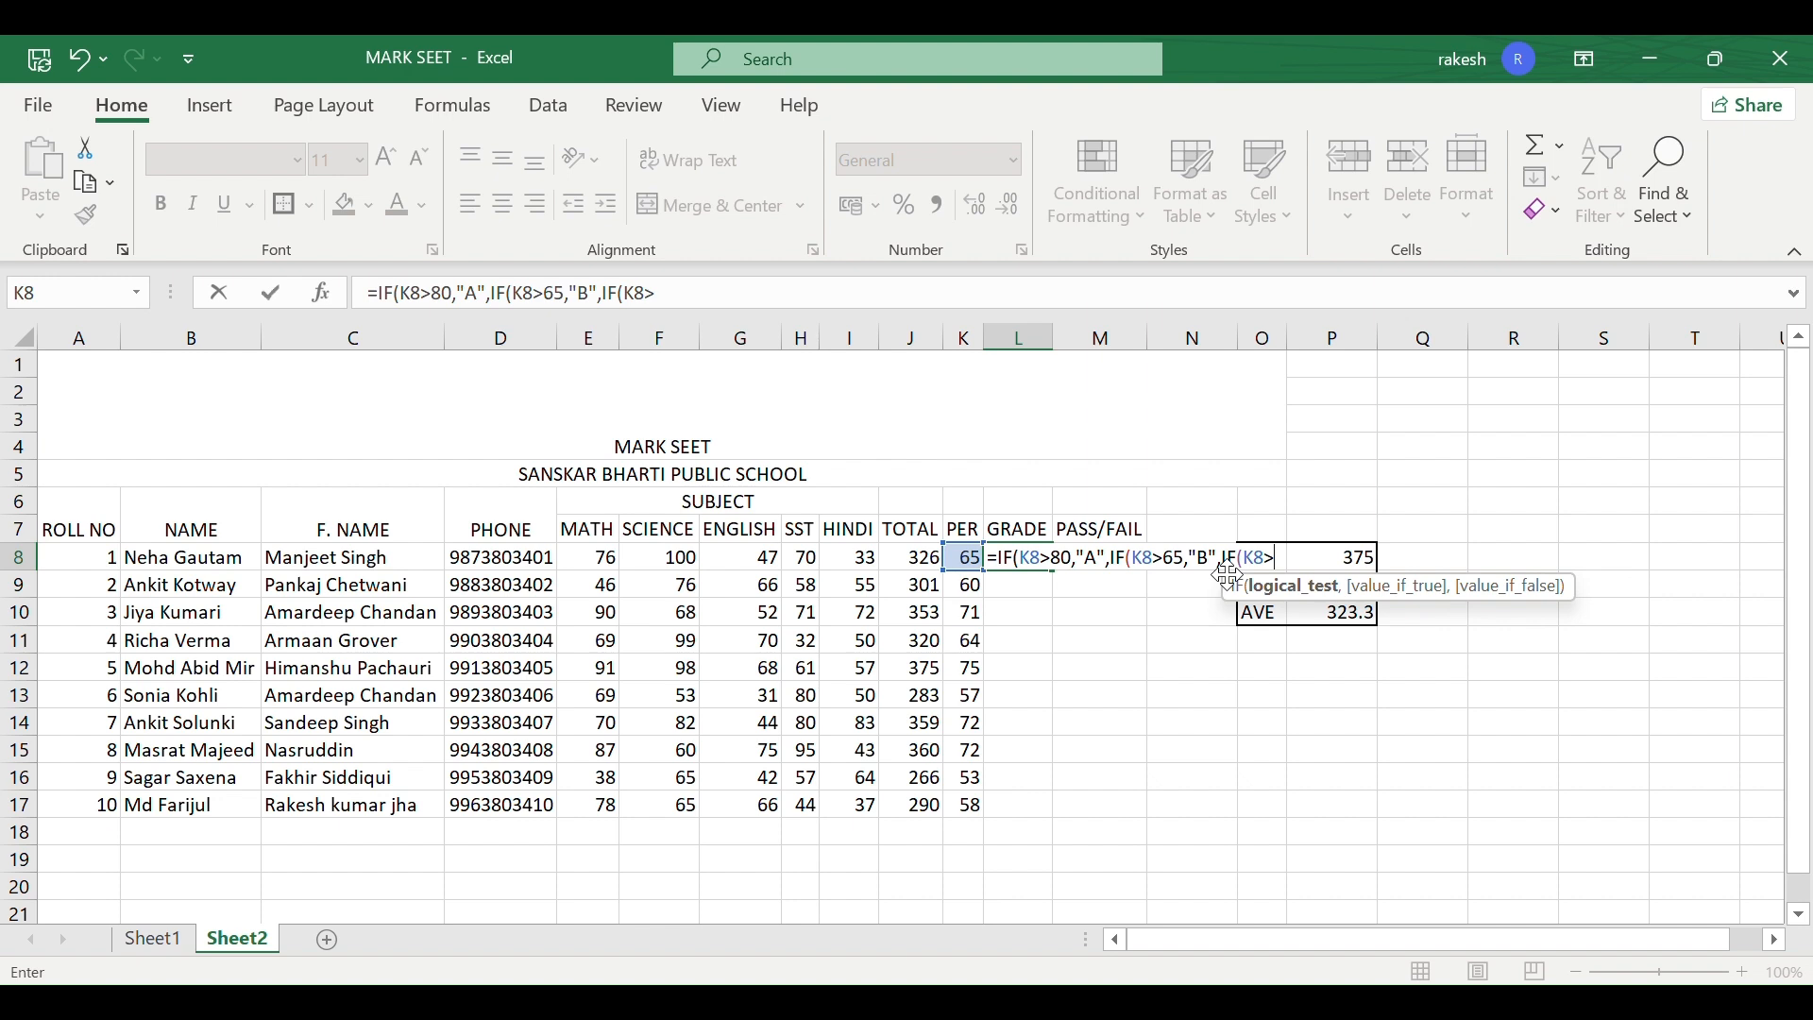
{"action": "type", "text": "55,"}
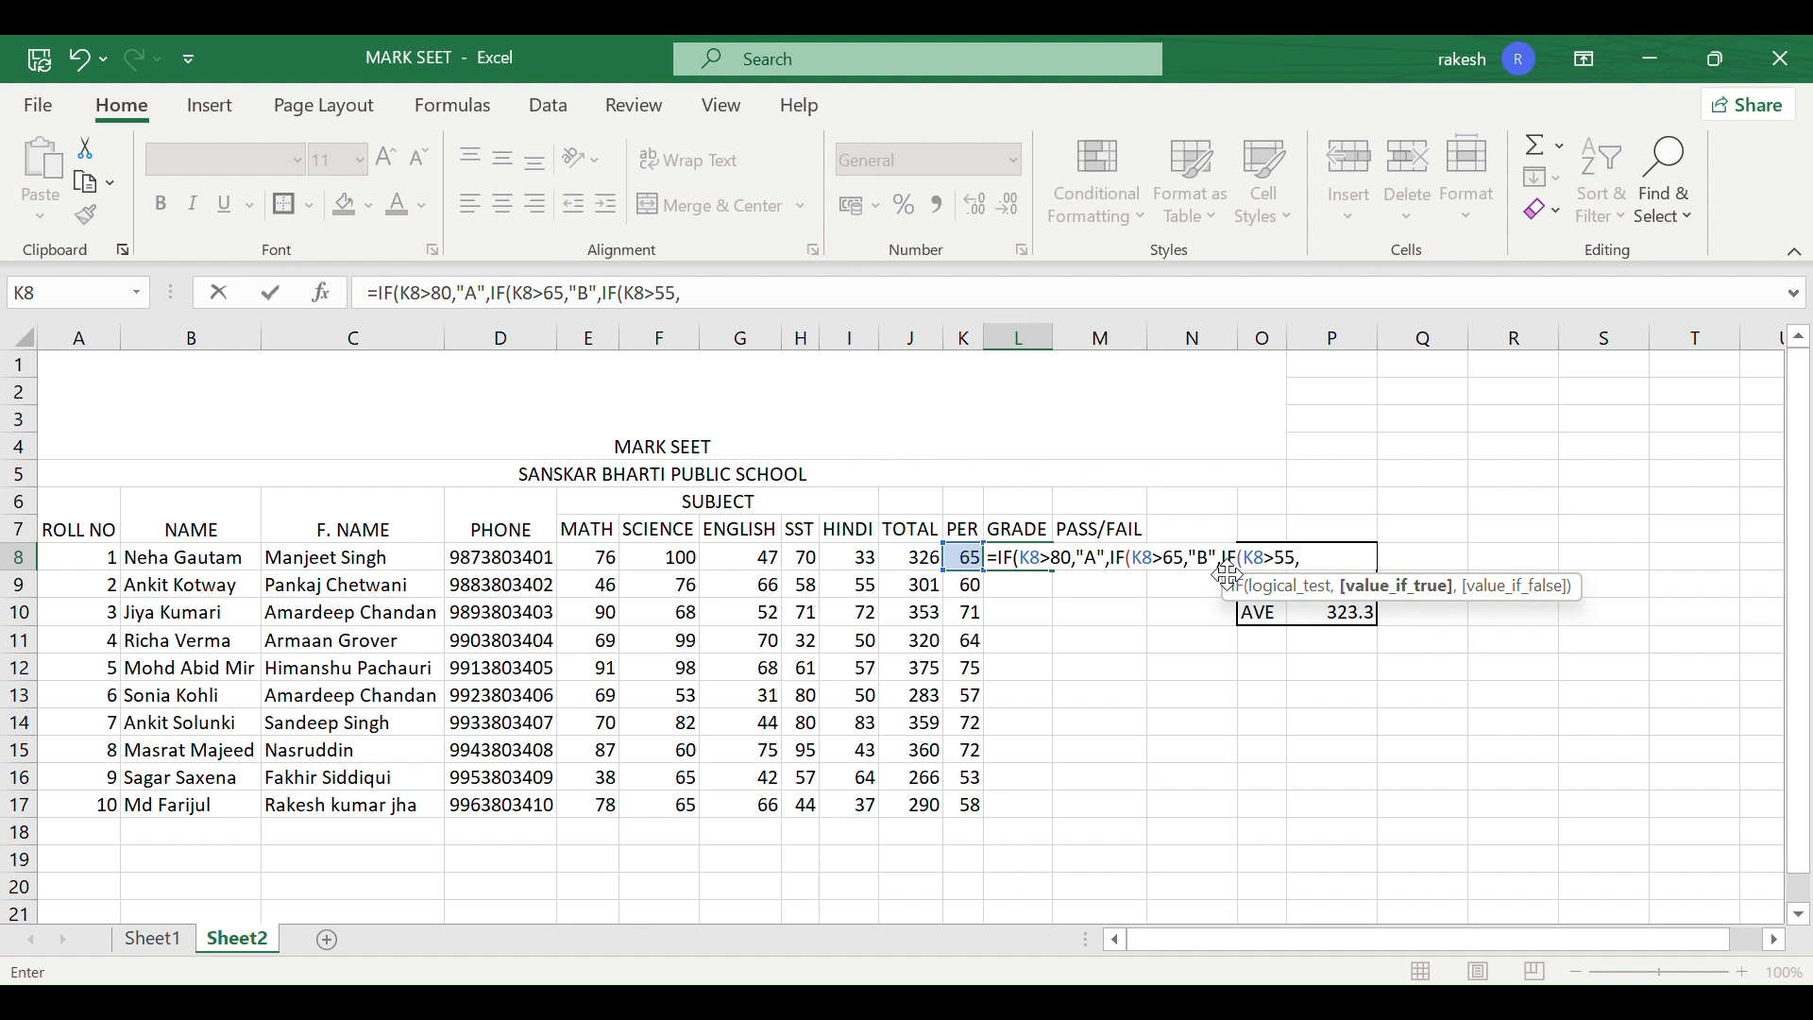
{"action": "type", "text": "\"C\","}
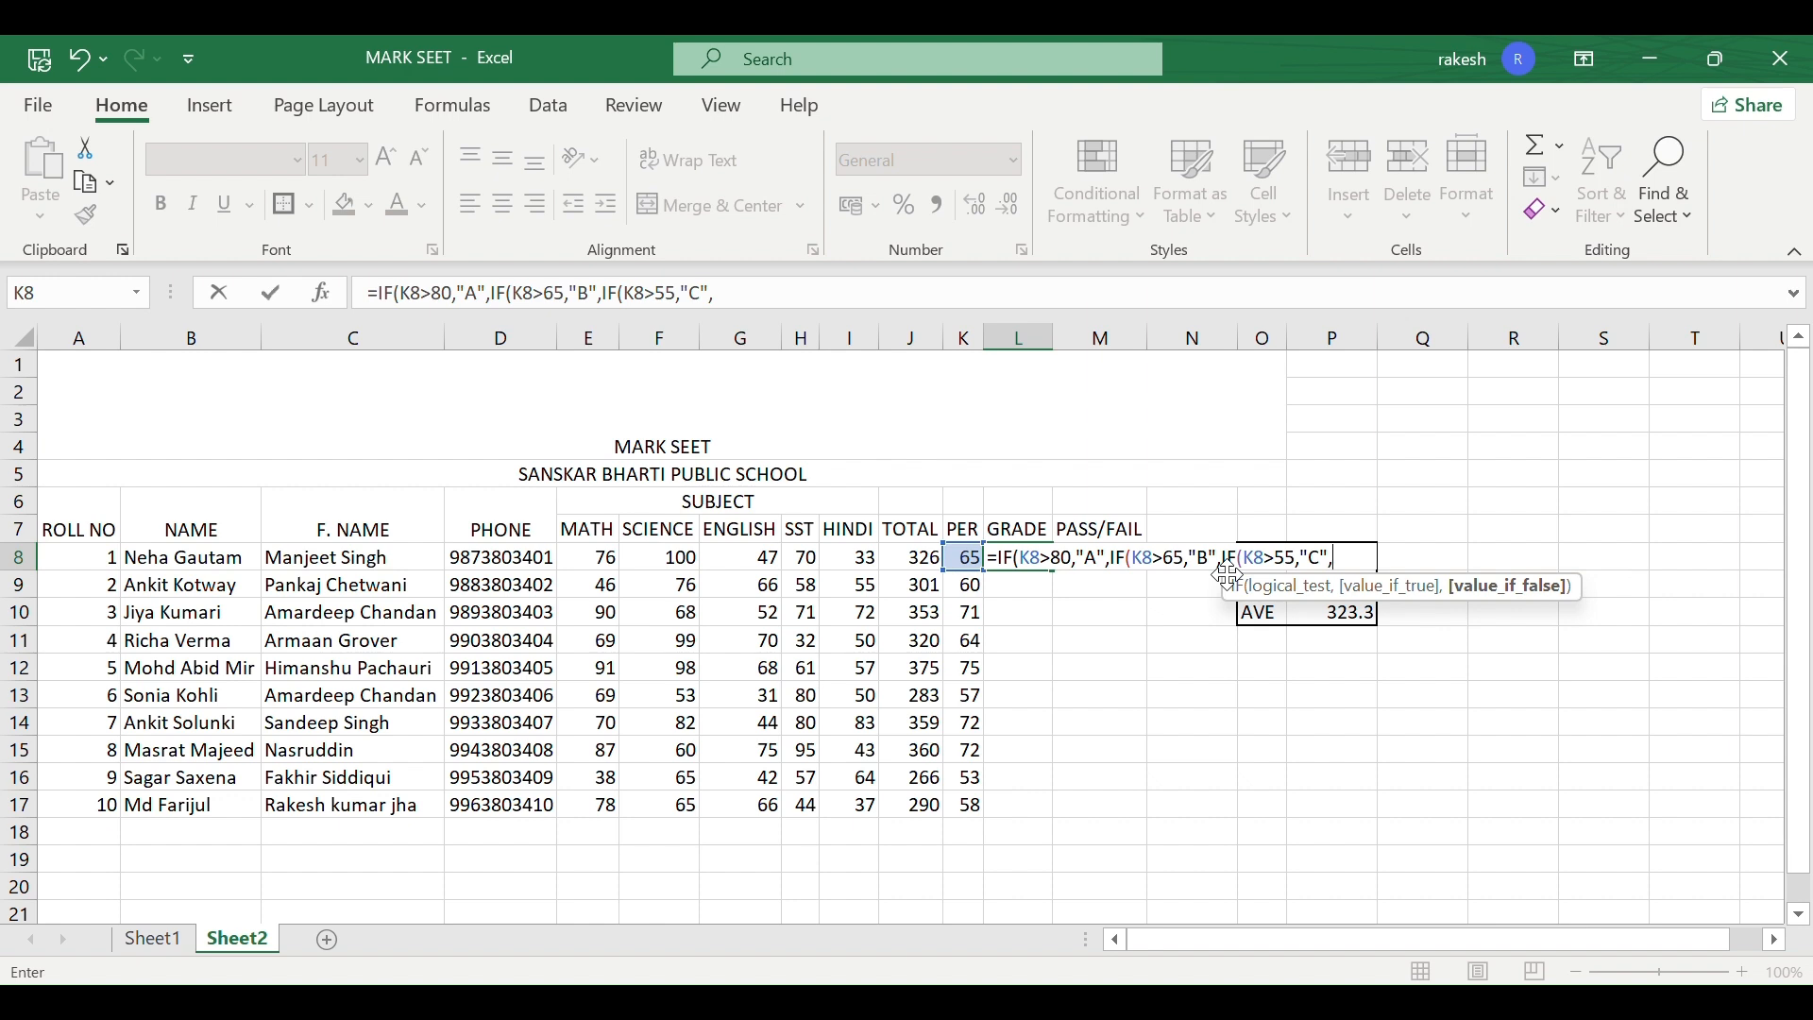
- Complete the L8 grade formula with IF(K8<54,"D")))), closing all four nested IFs, and enter it
{"action": "type", "text": "IF"}
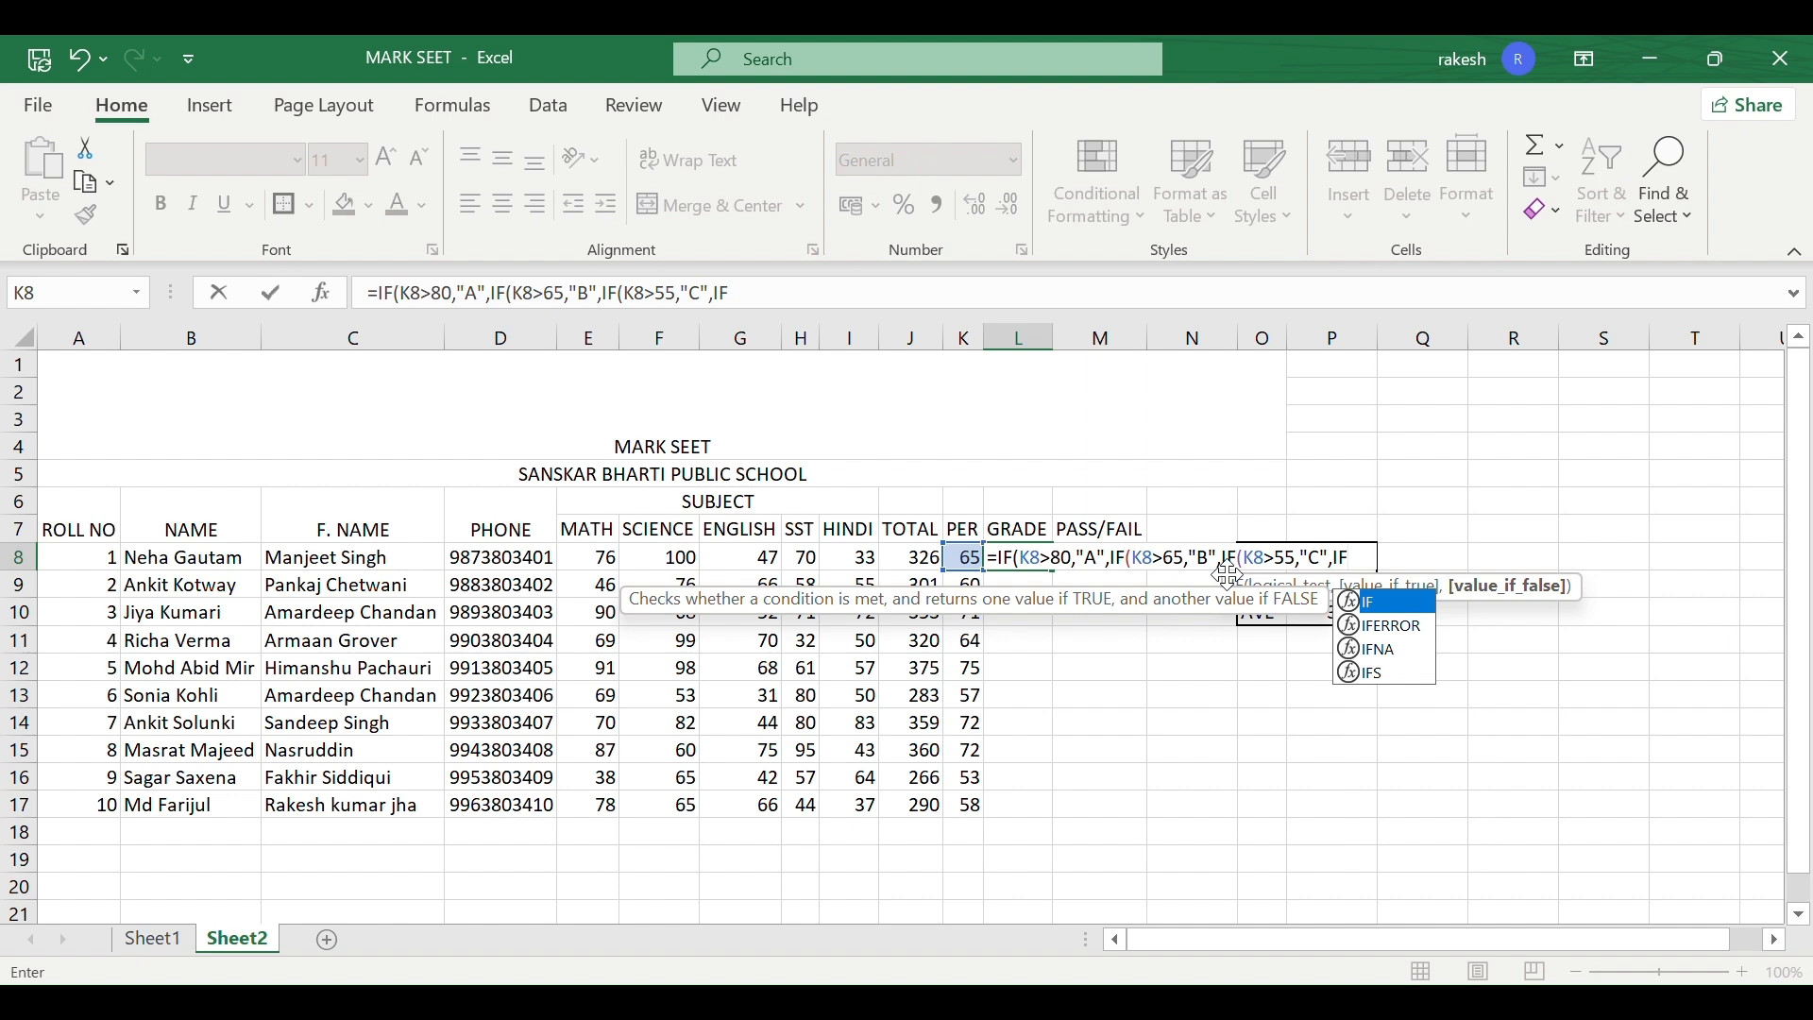
{"action": "type", "text": "("}
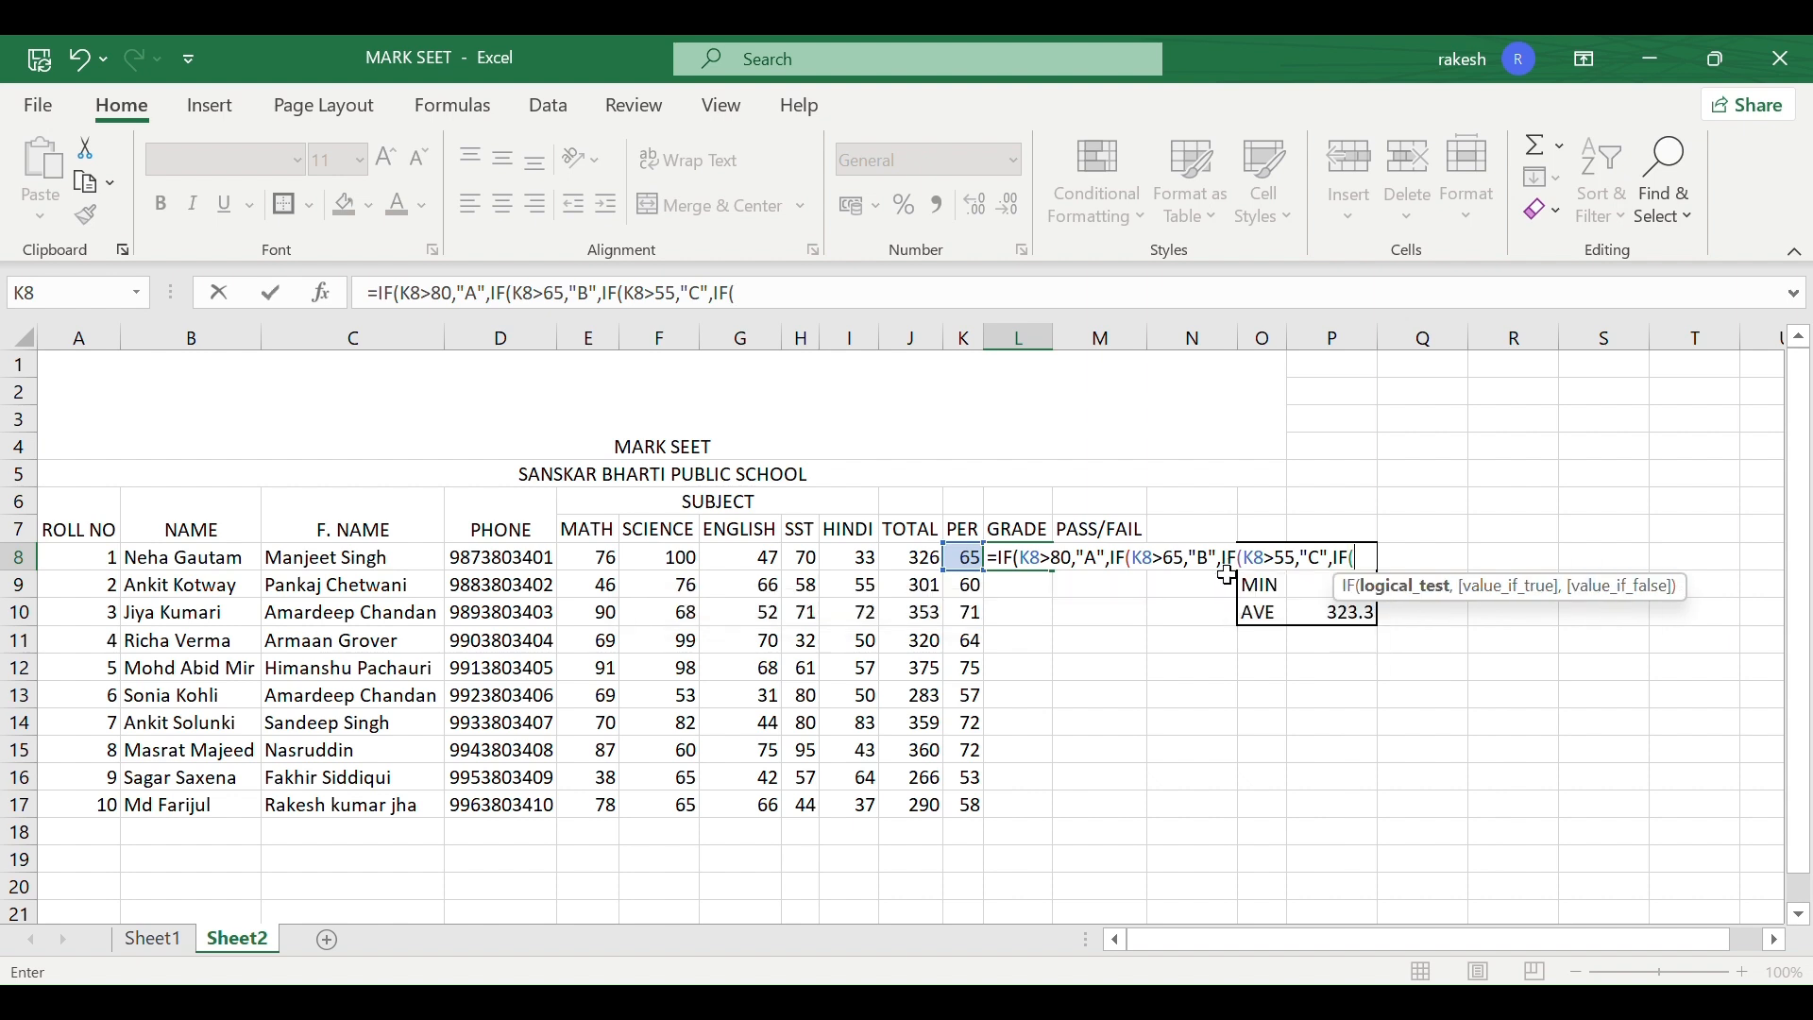
{"action": "left_click", "coordinate": [964, 557]}
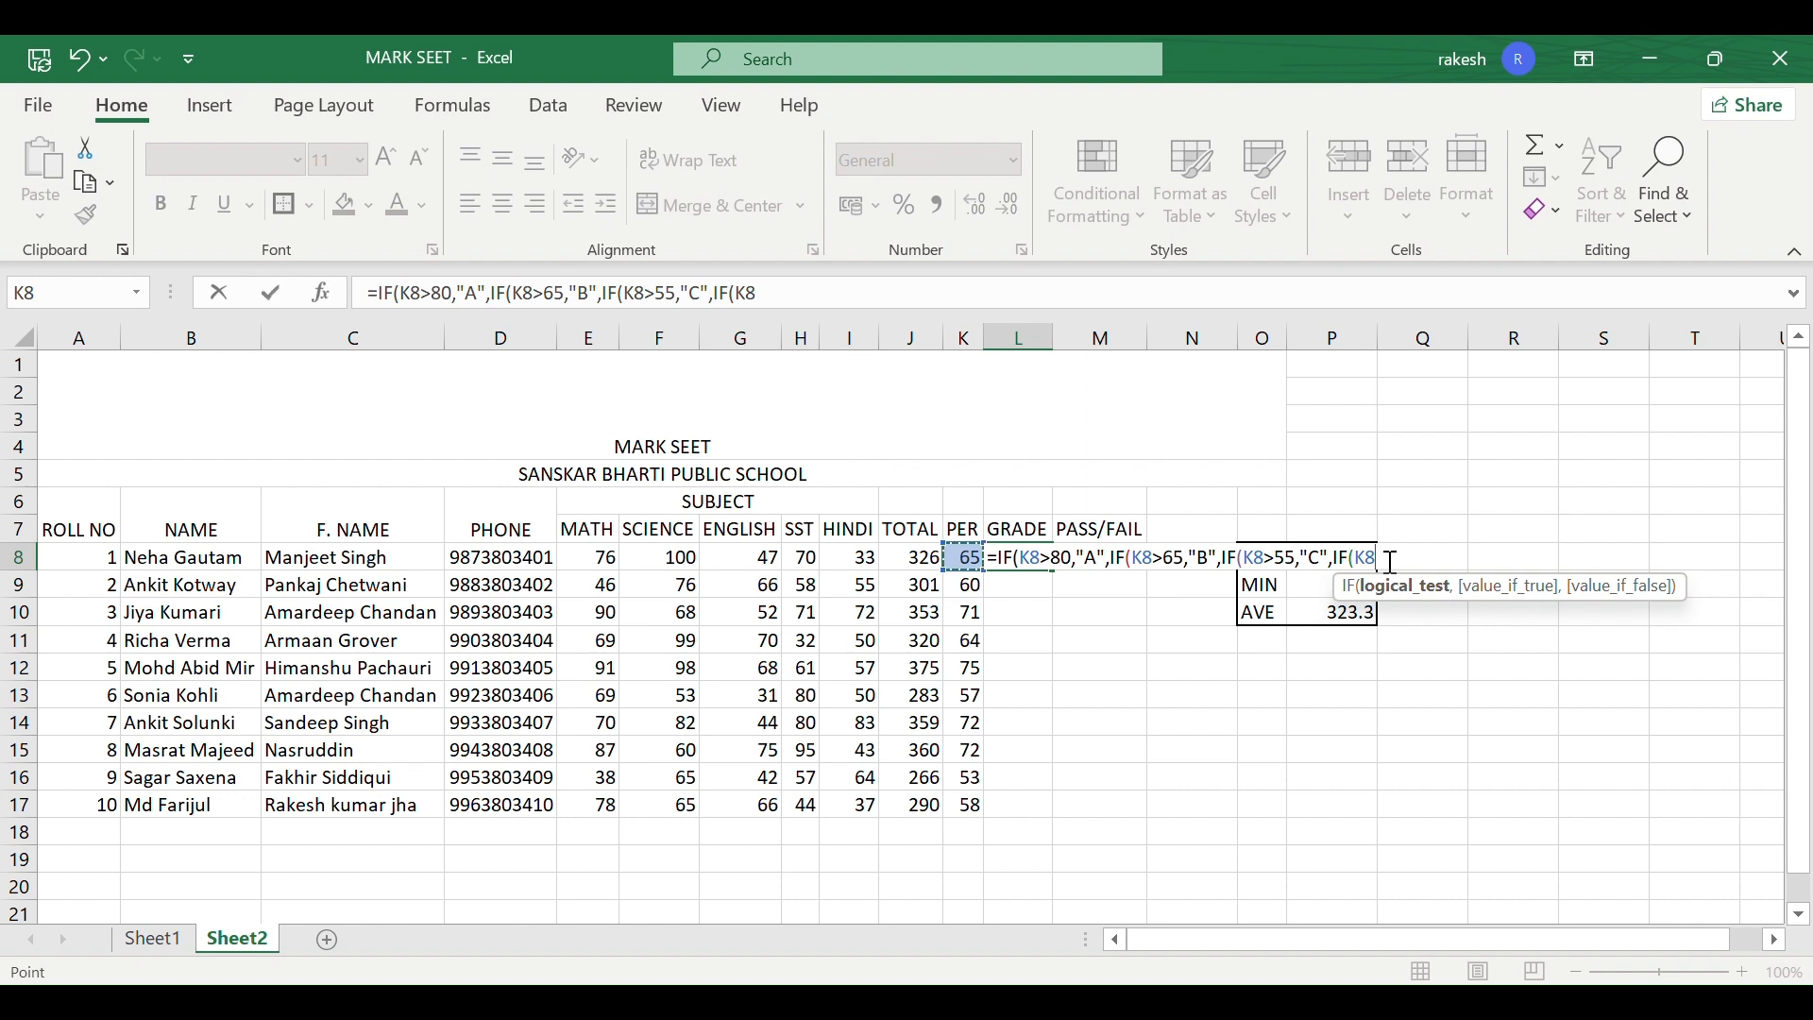
{"action": "type", "text": "<"}
{"action": "type", "text": "54"}
{"action": "type", "text": ","}
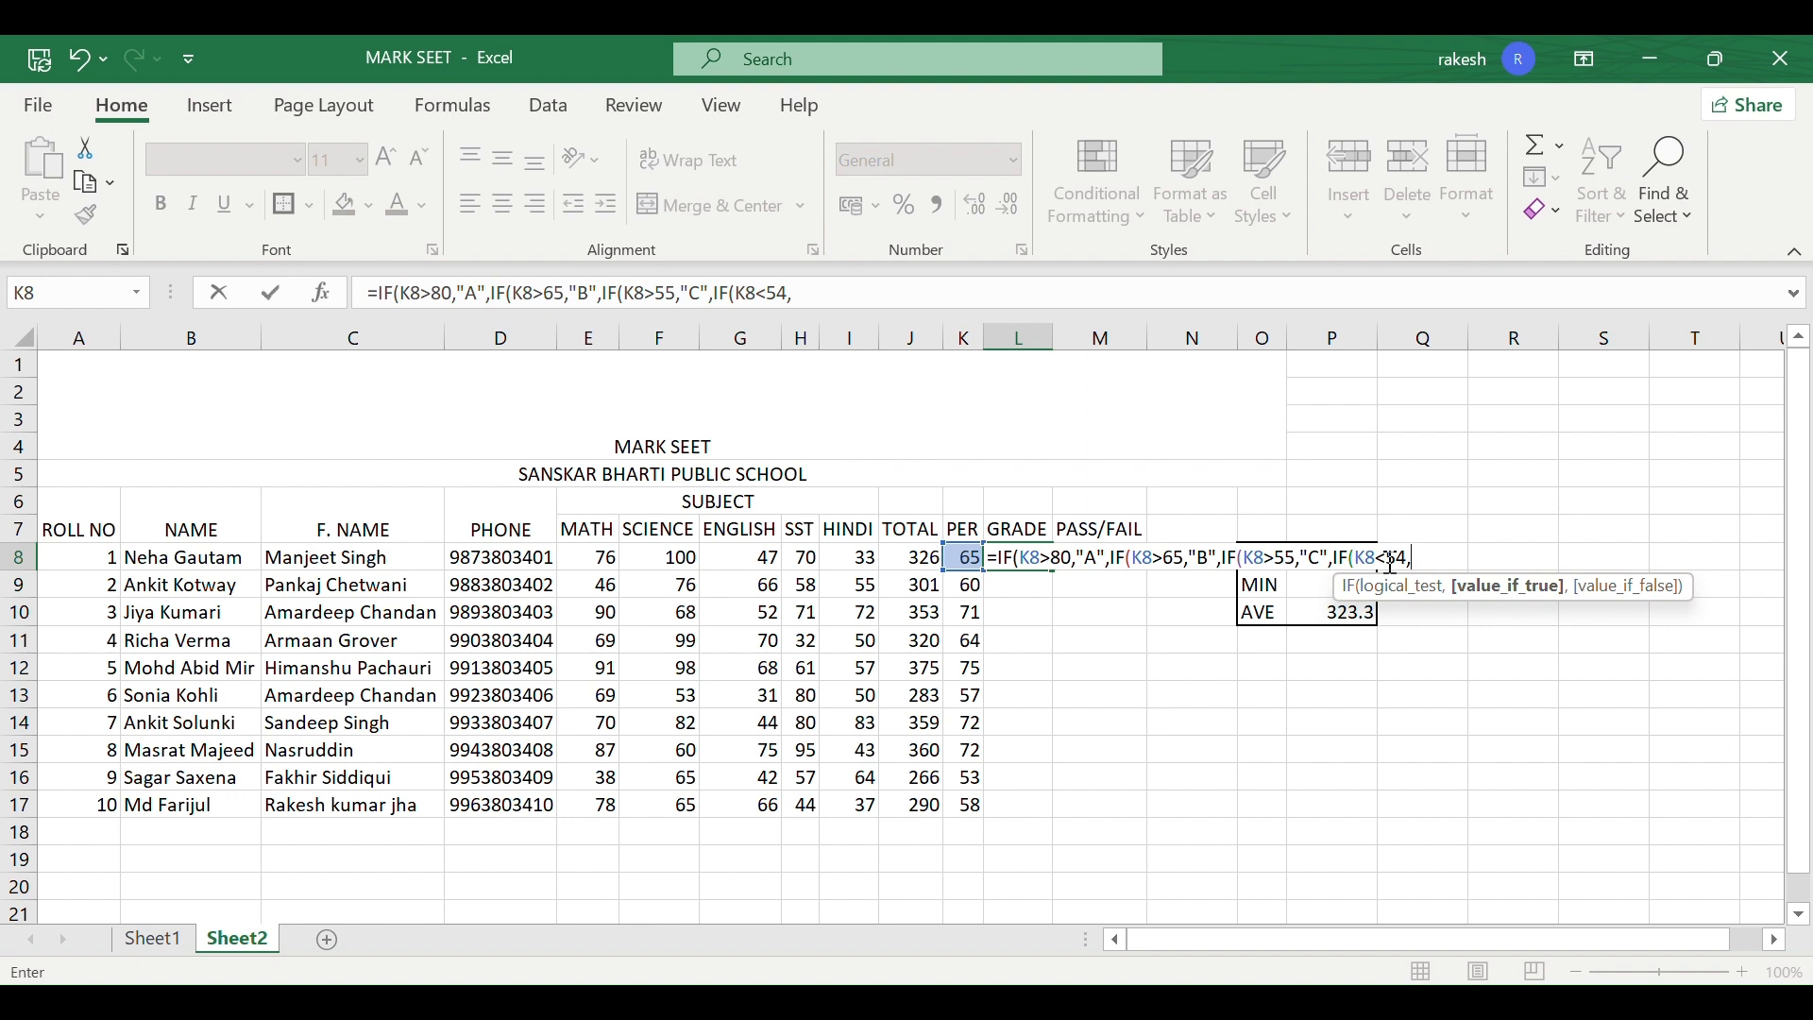
{"action": "type", "text": "\"D"}
{"action": "type", "text": ")"}
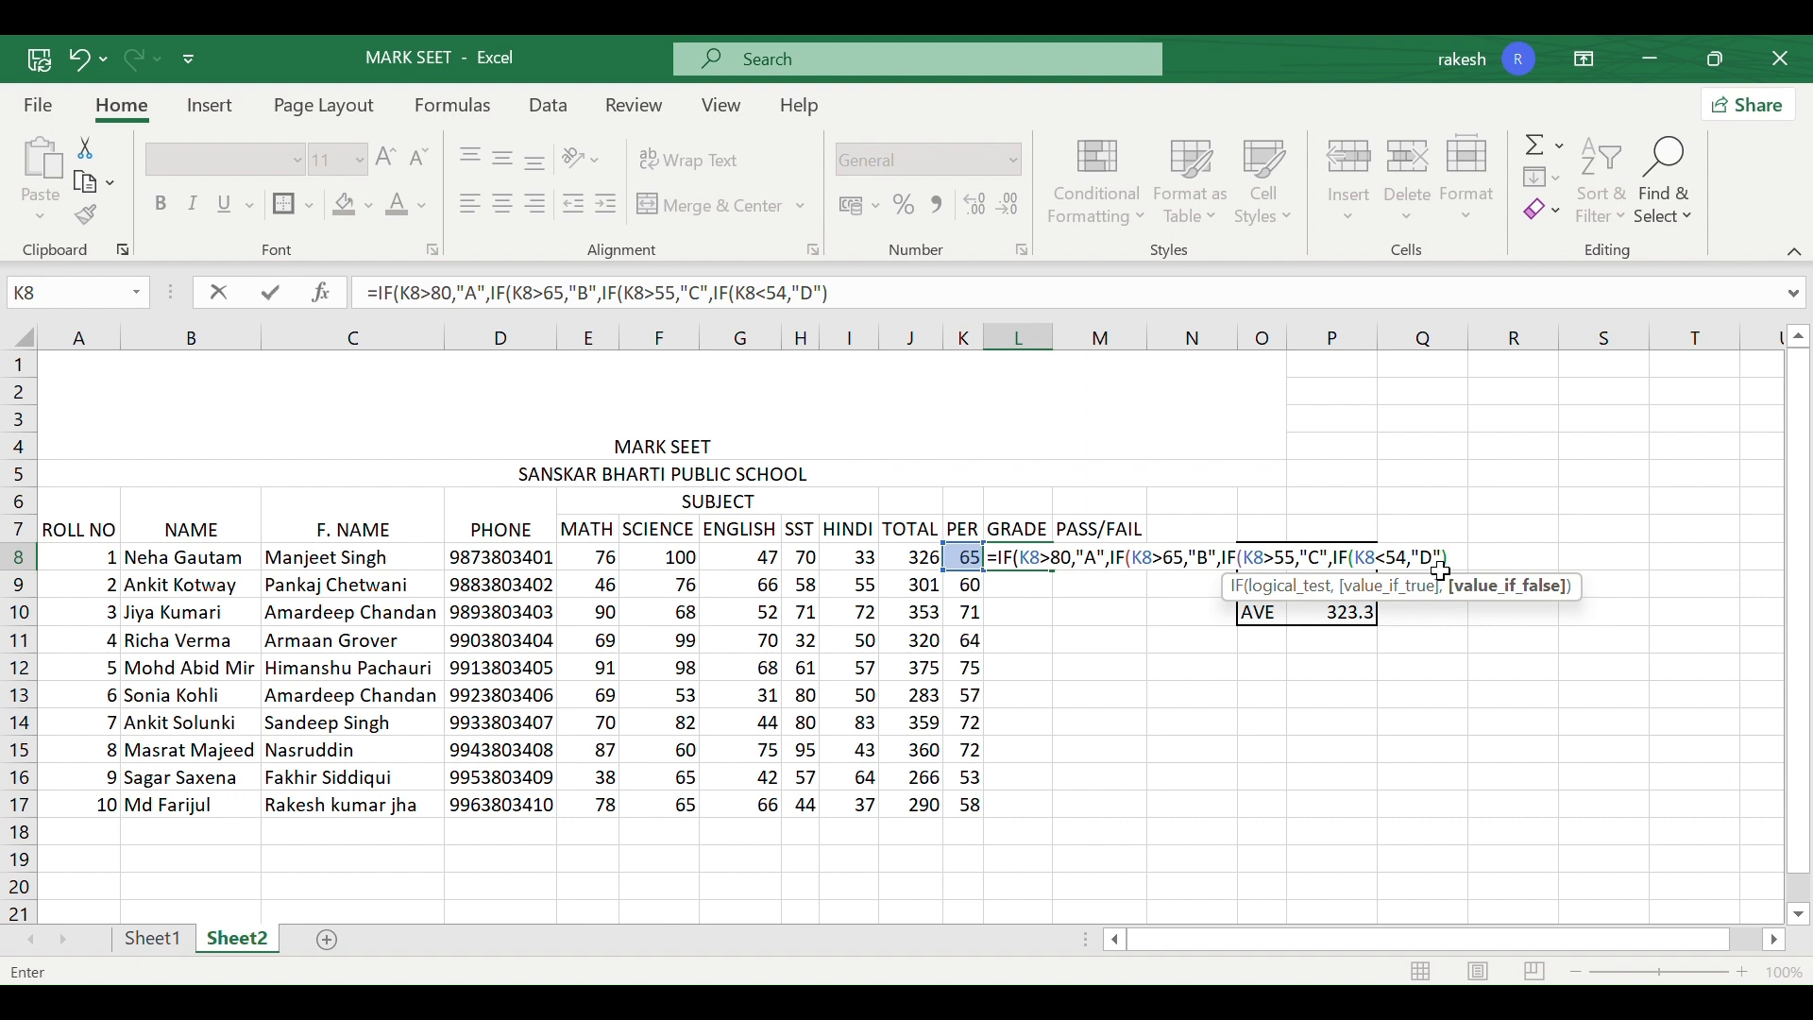
{"action": "type", "text": ")"}
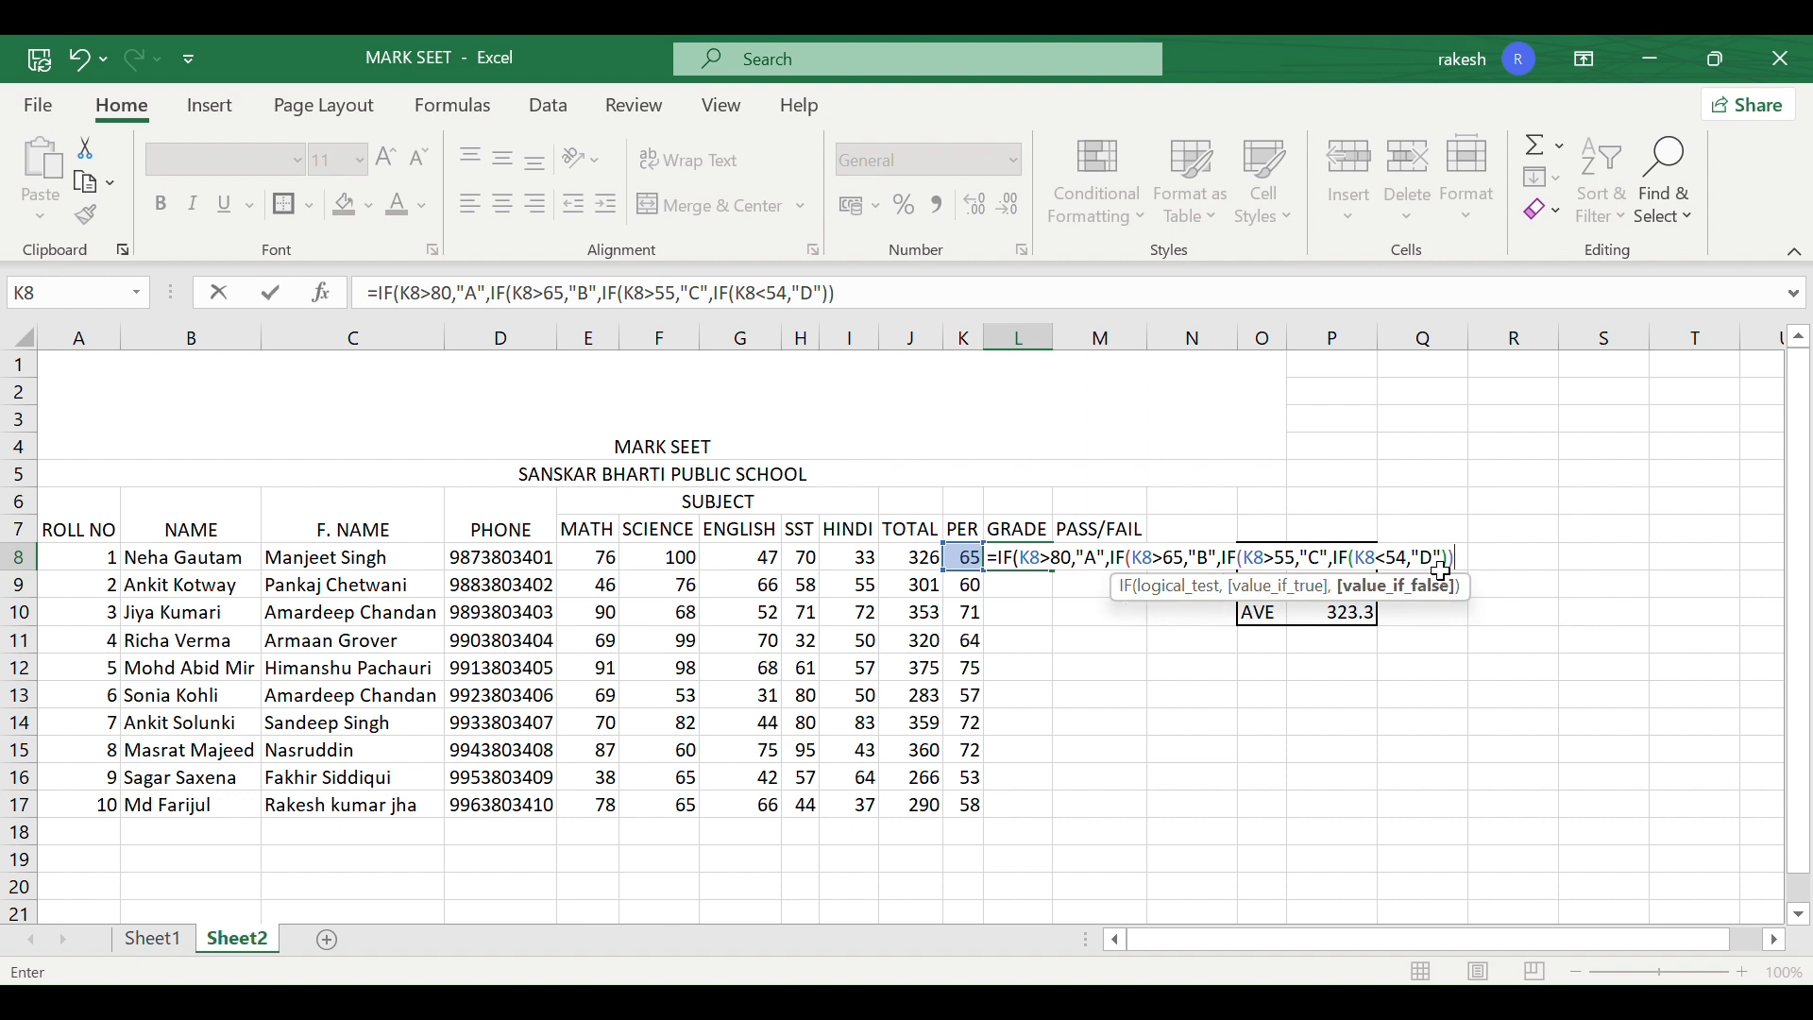
{"action": "type", "text": ")"}
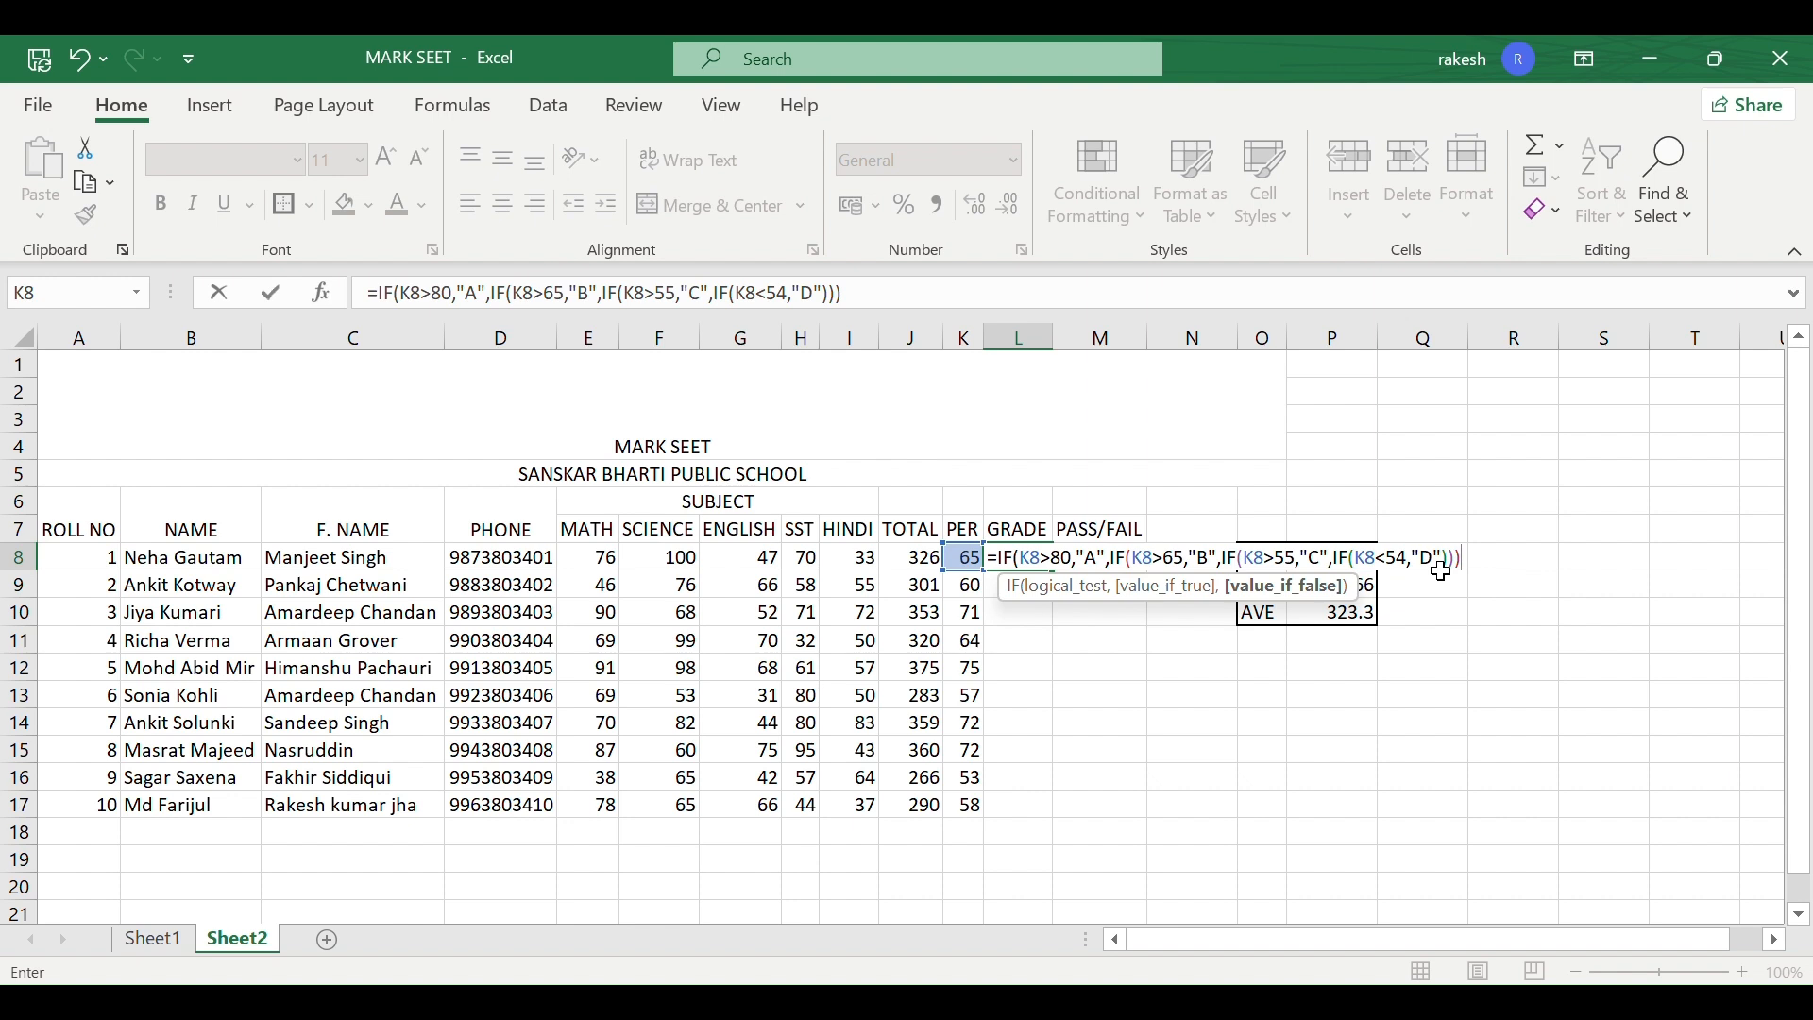
{"action": "type", "text": ")"}
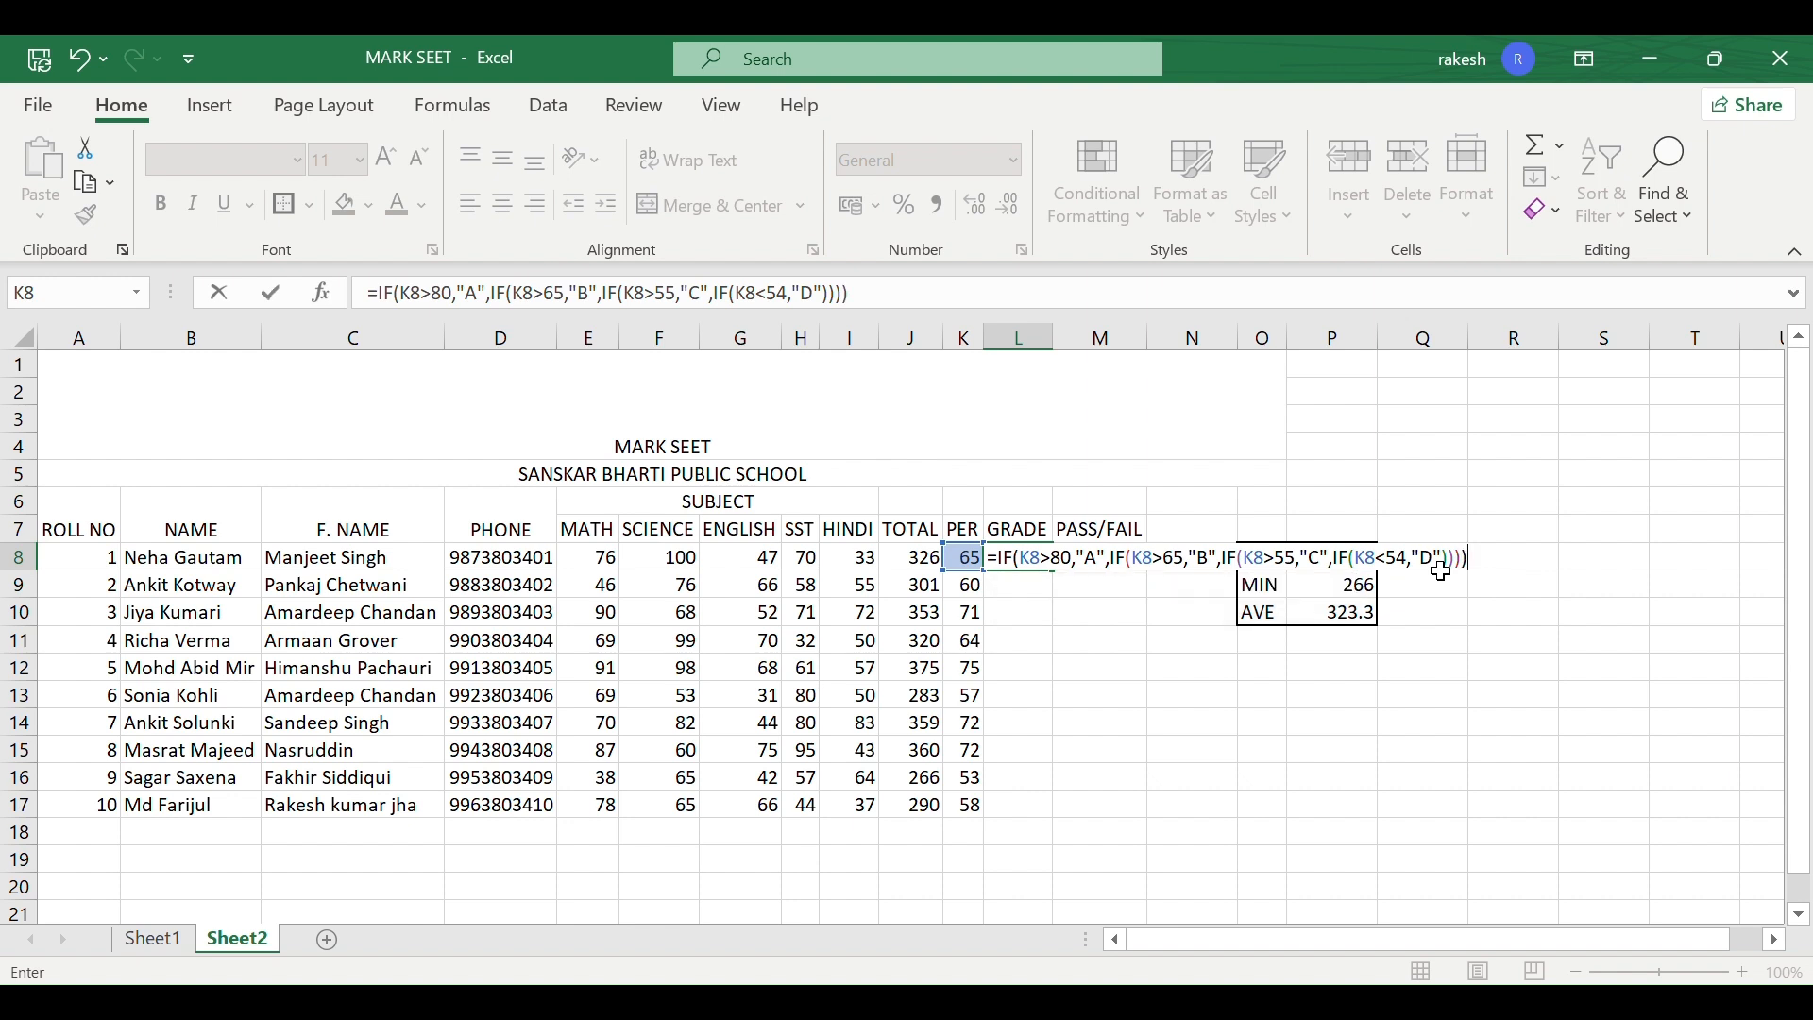
{"action": "key", "text": "Return"}
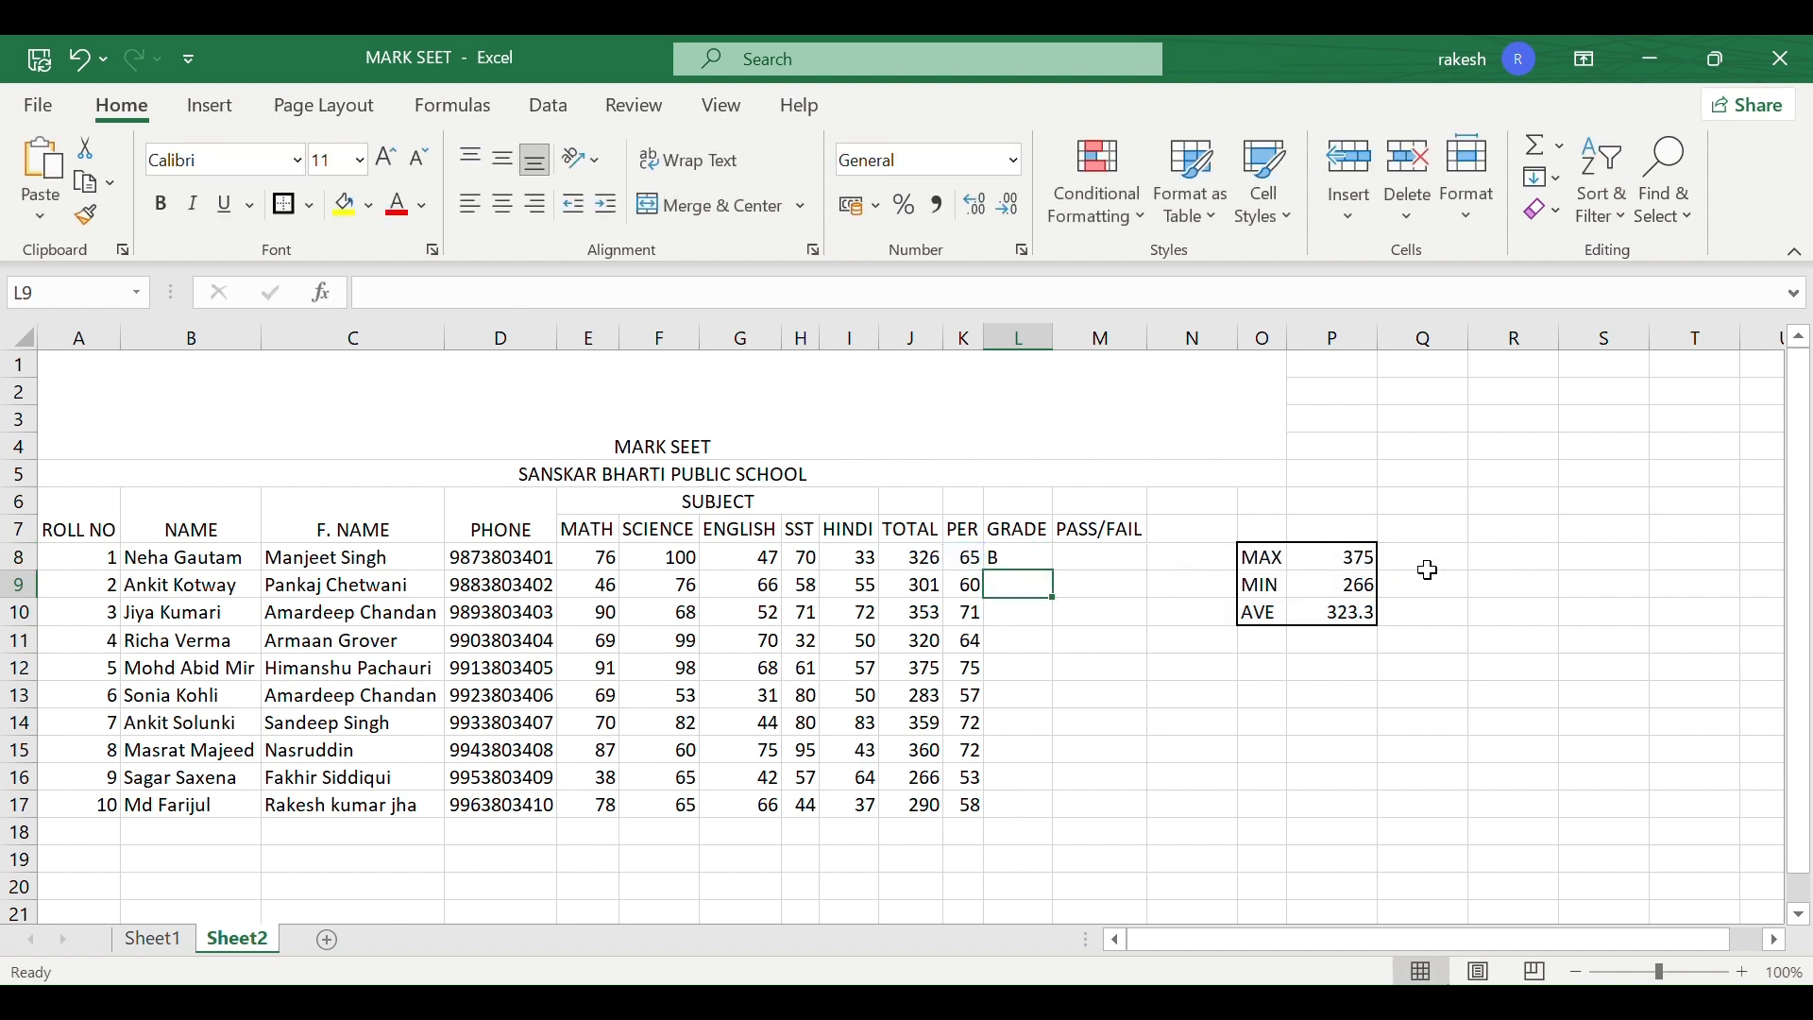
- Fill the grade formula from L8 down the GRADE column to L17
{"action": "left_click", "coordinate": [1013, 561]}
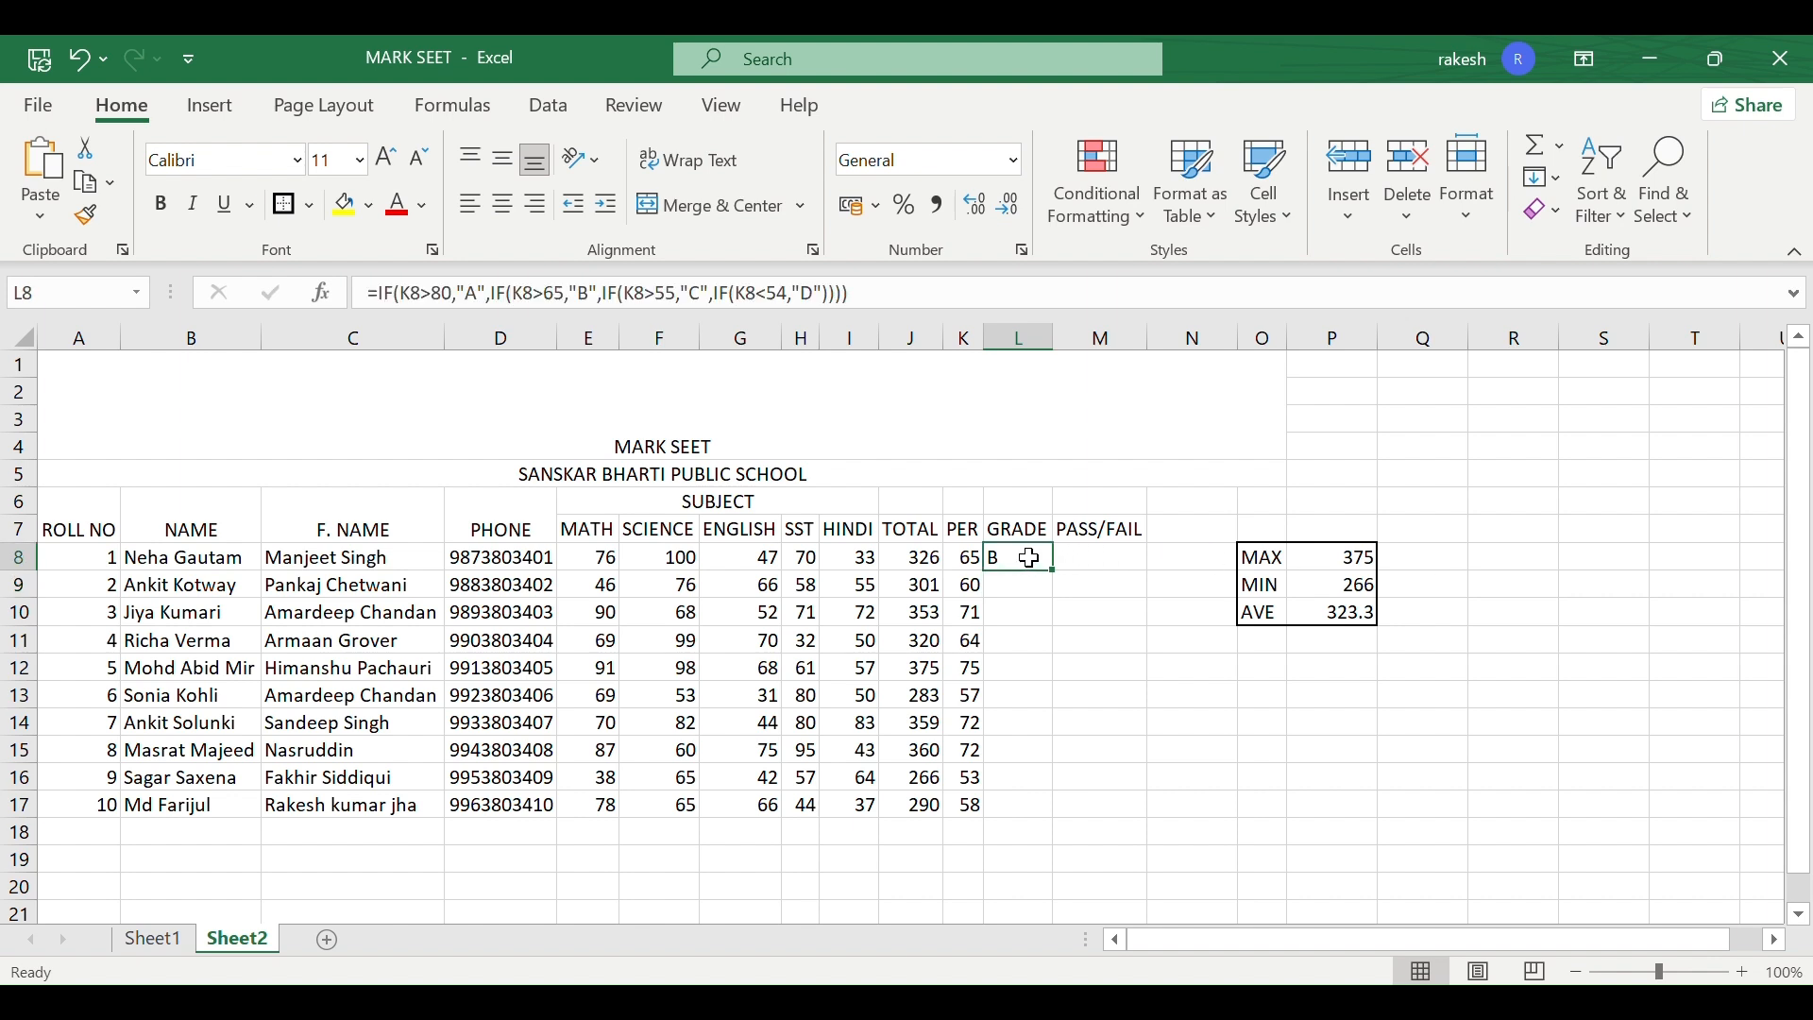
{"action": "left_click_drag", "start_coordinate": [1054, 571], "coordinate": [1045, 811]}
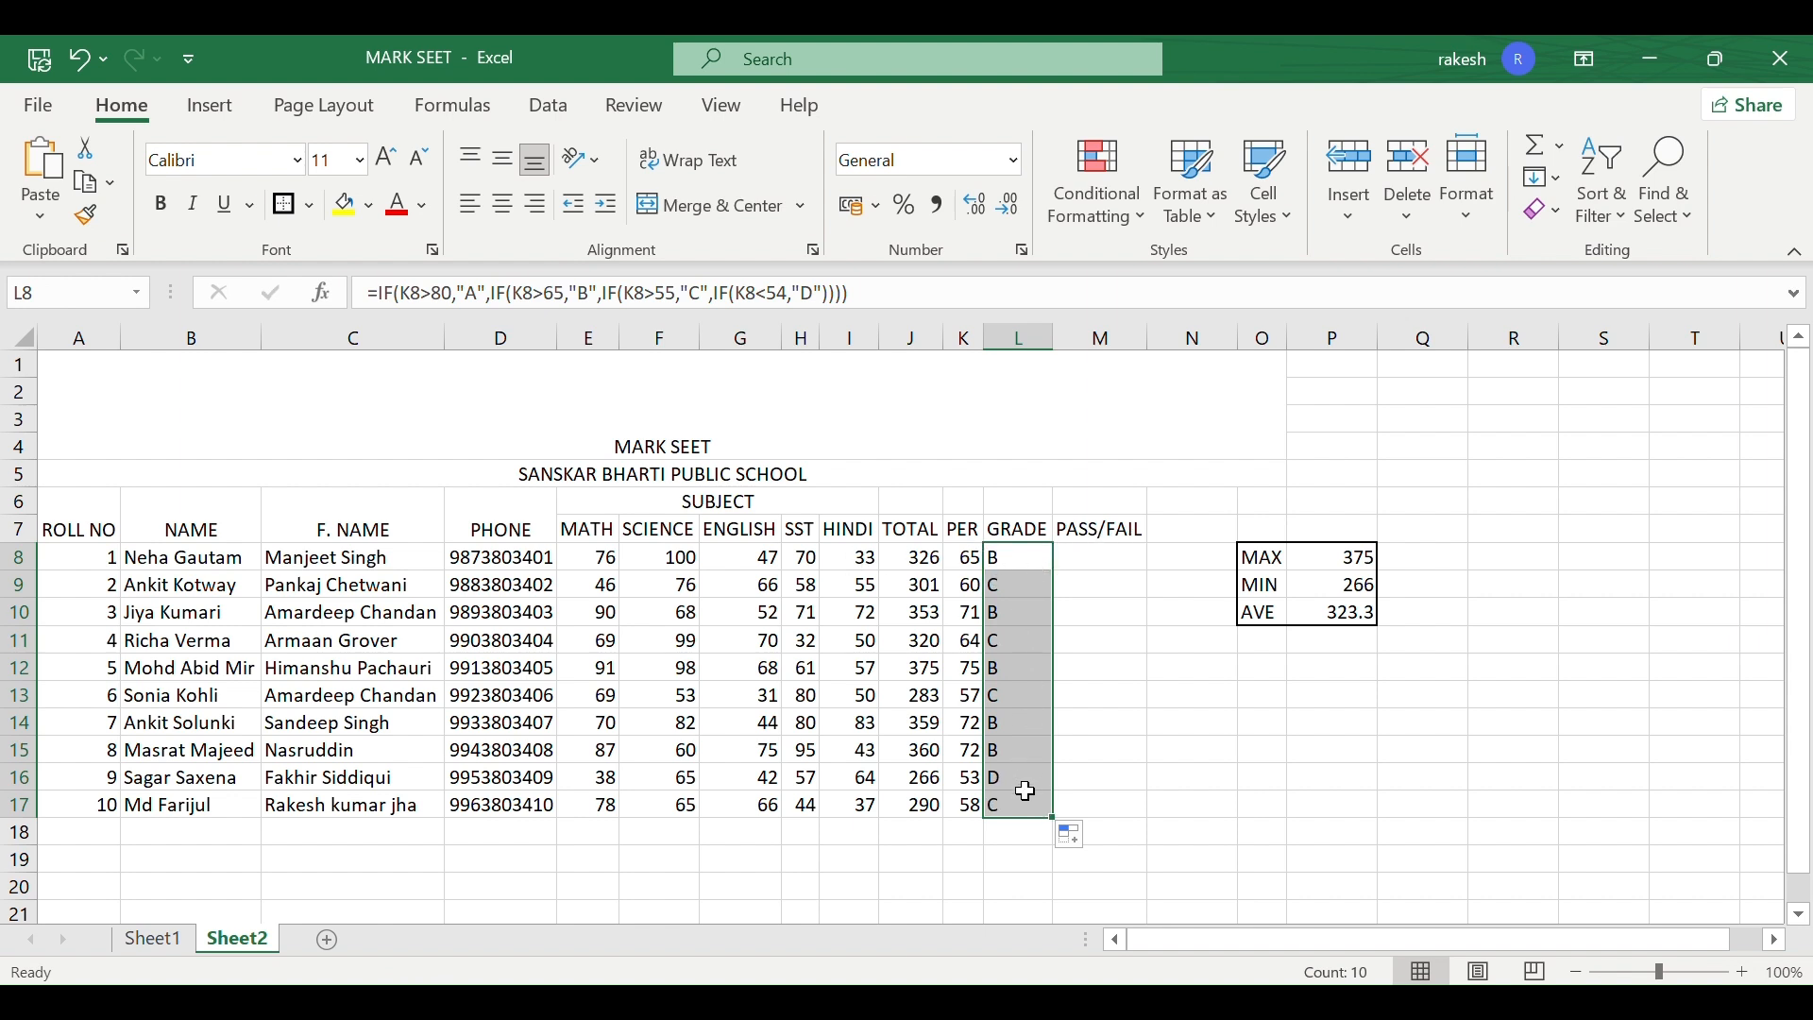
{"action": "left_click", "coordinate": [973, 558]}
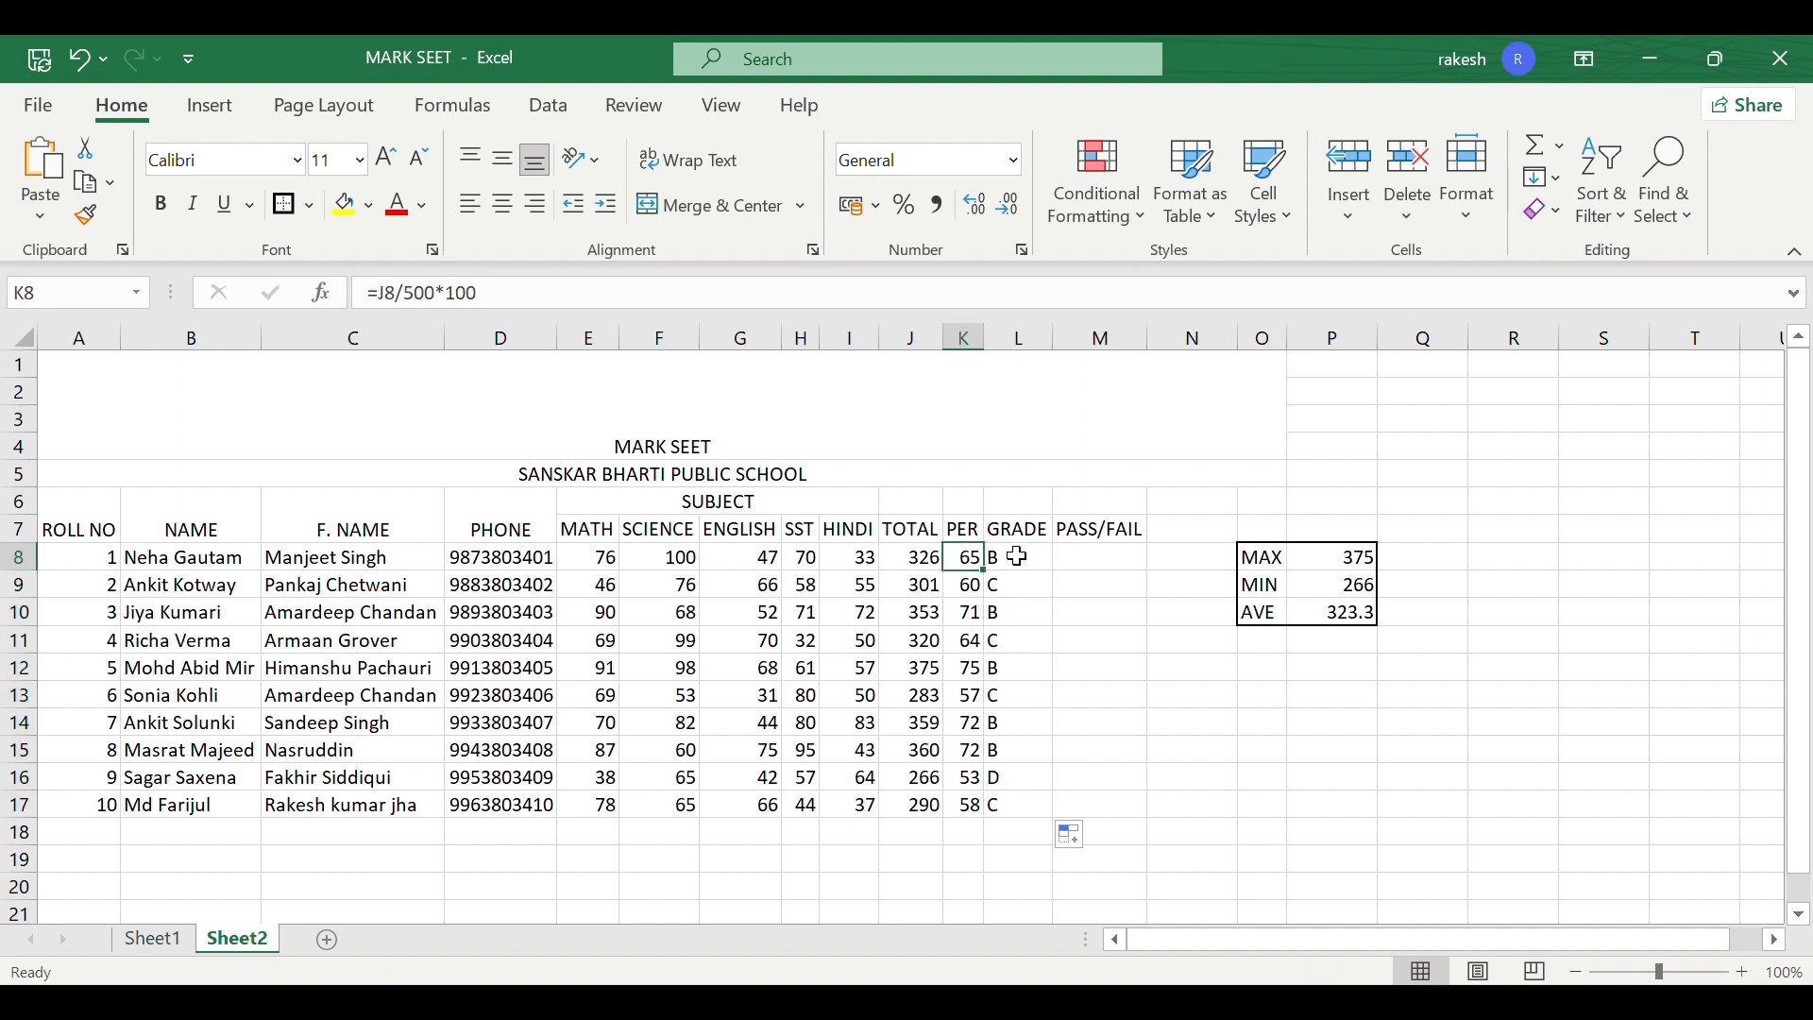
- Set both the HINDI mark in I8 and the SST mark in H8 to 99 for roll number 1
{"action": "double_click", "coordinate": [867, 558]}
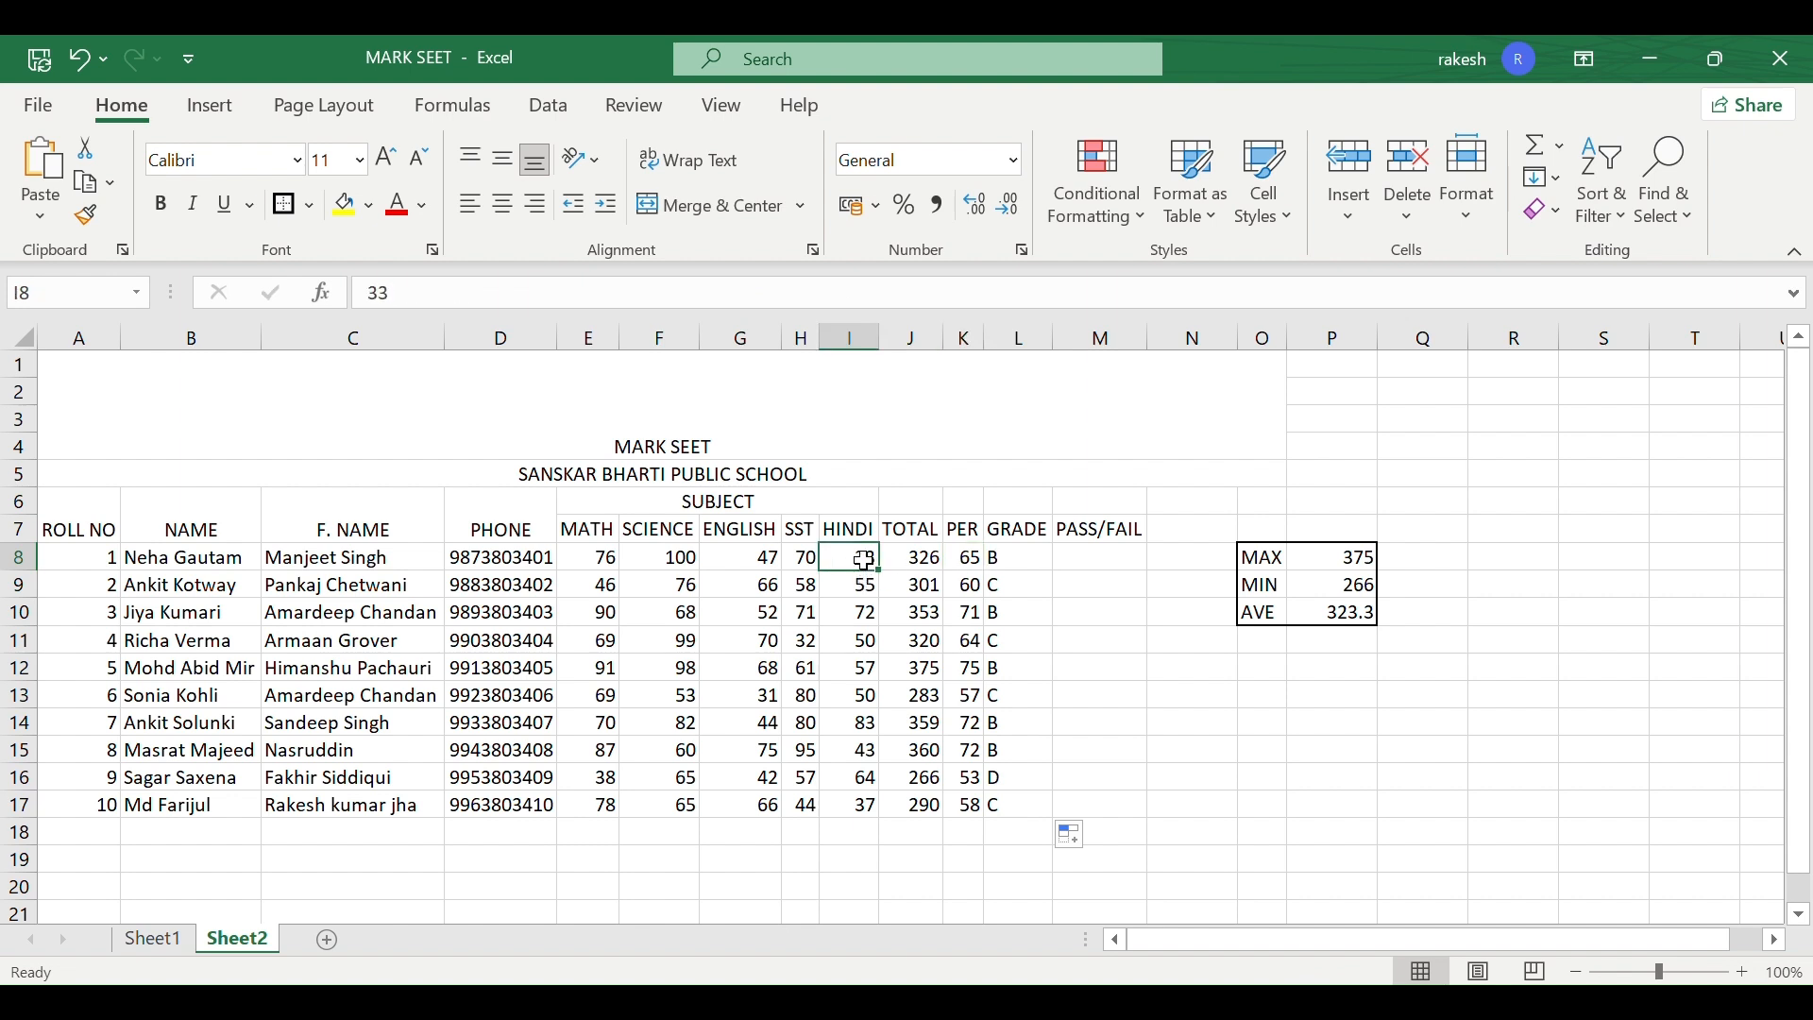
{"action": "key", "text": "BackSpace"}
{"action": "key", "text": "BackSpace"}
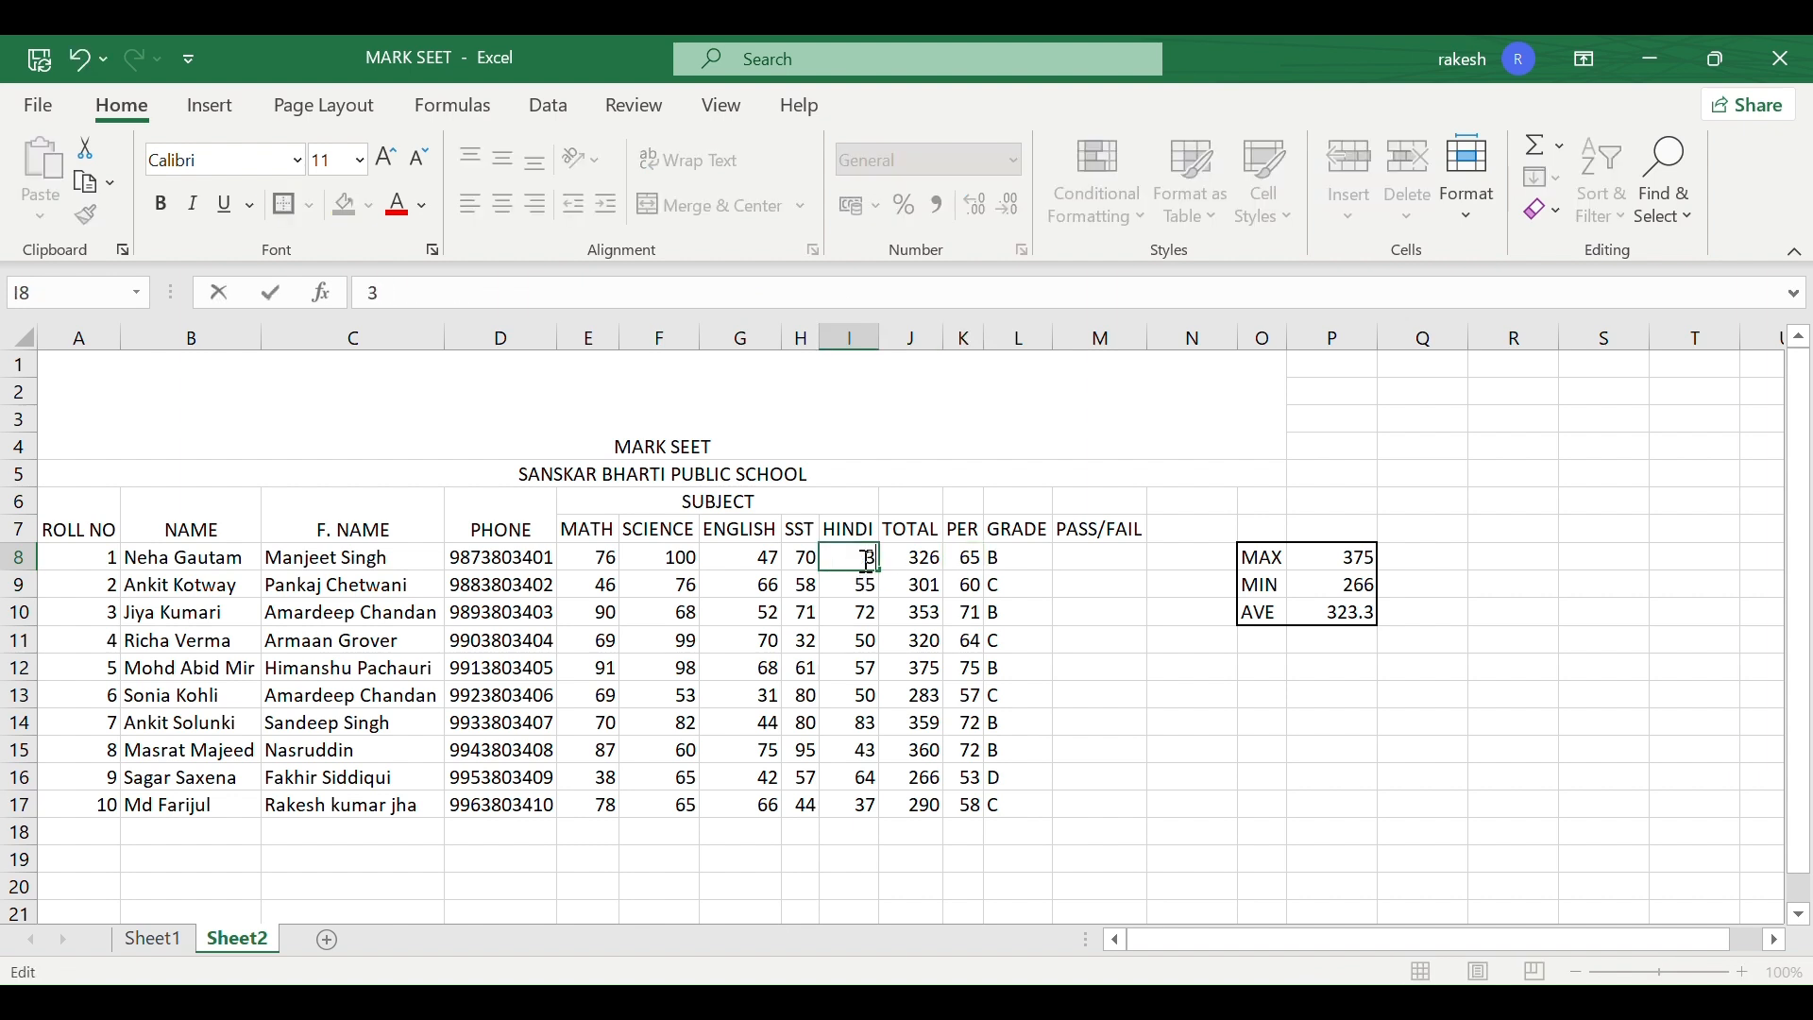
{"action": "type", "text": "99"}
{"action": "left_click", "coordinate": [802, 558]}
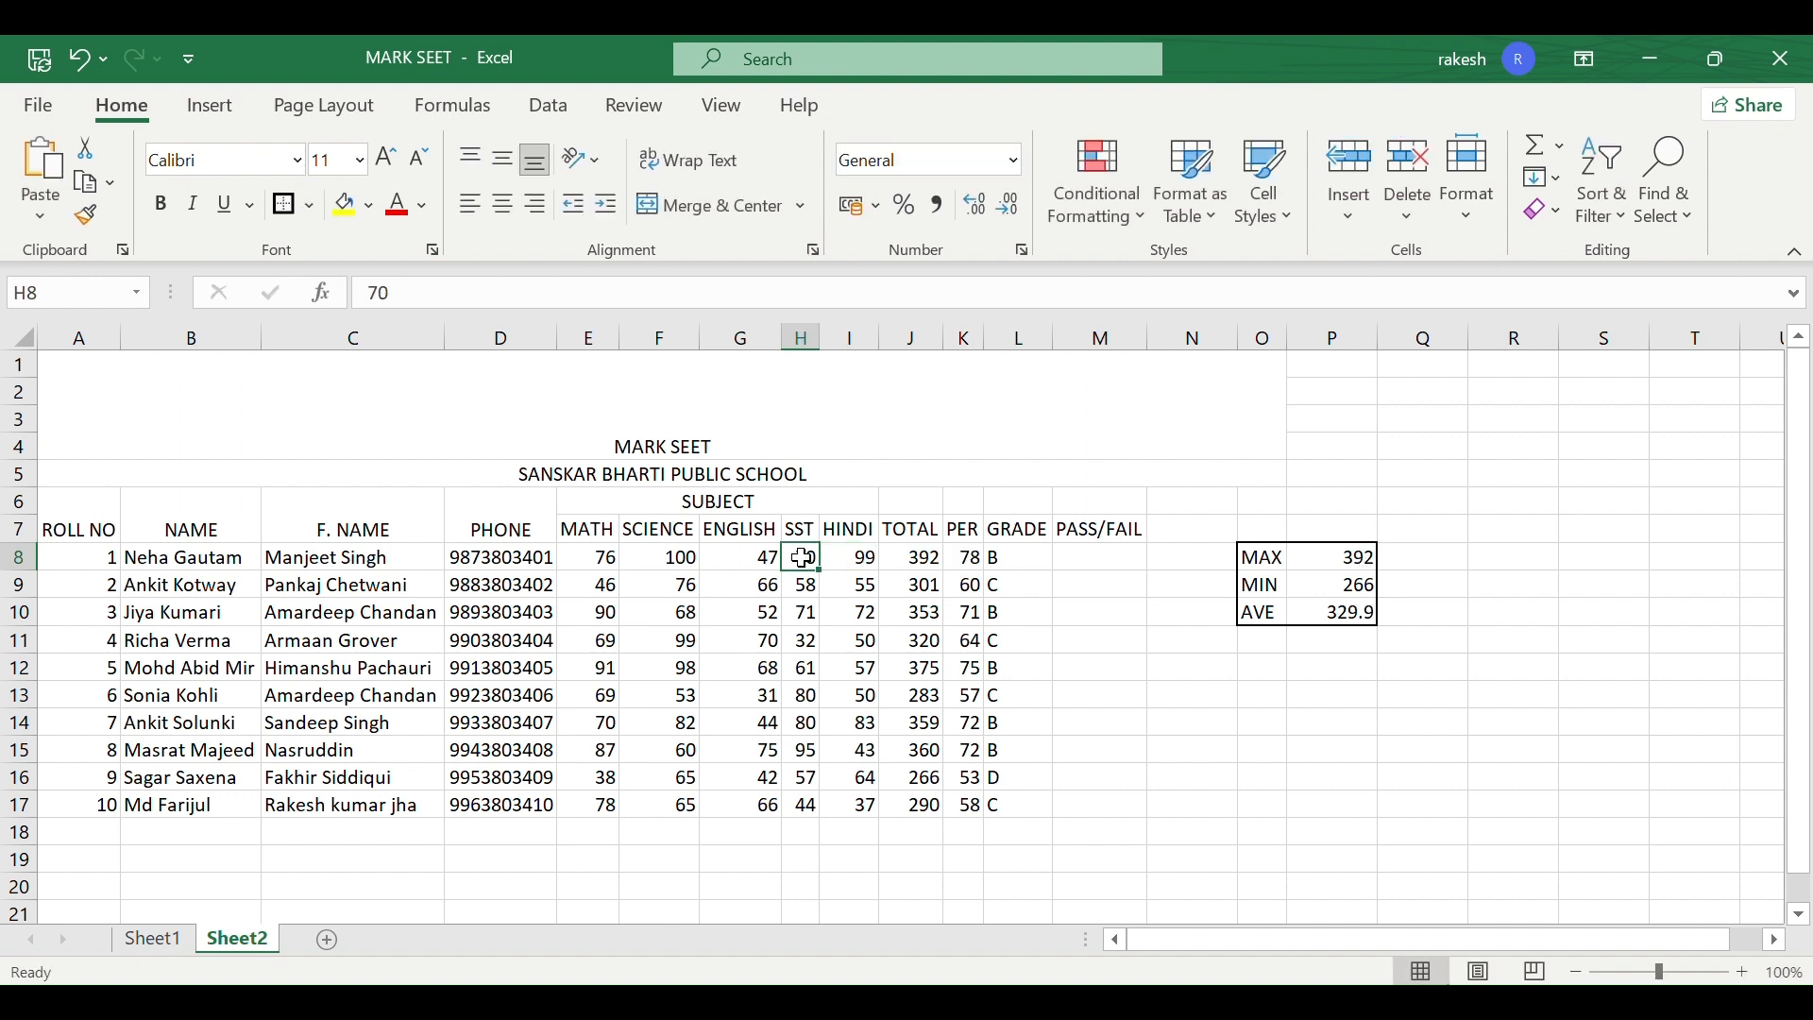
{"action": "double_click", "coordinate": [802, 558]}
{"action": "key", "text": "BackSpace"}
{"action": "key", "text": "BackSpace"}
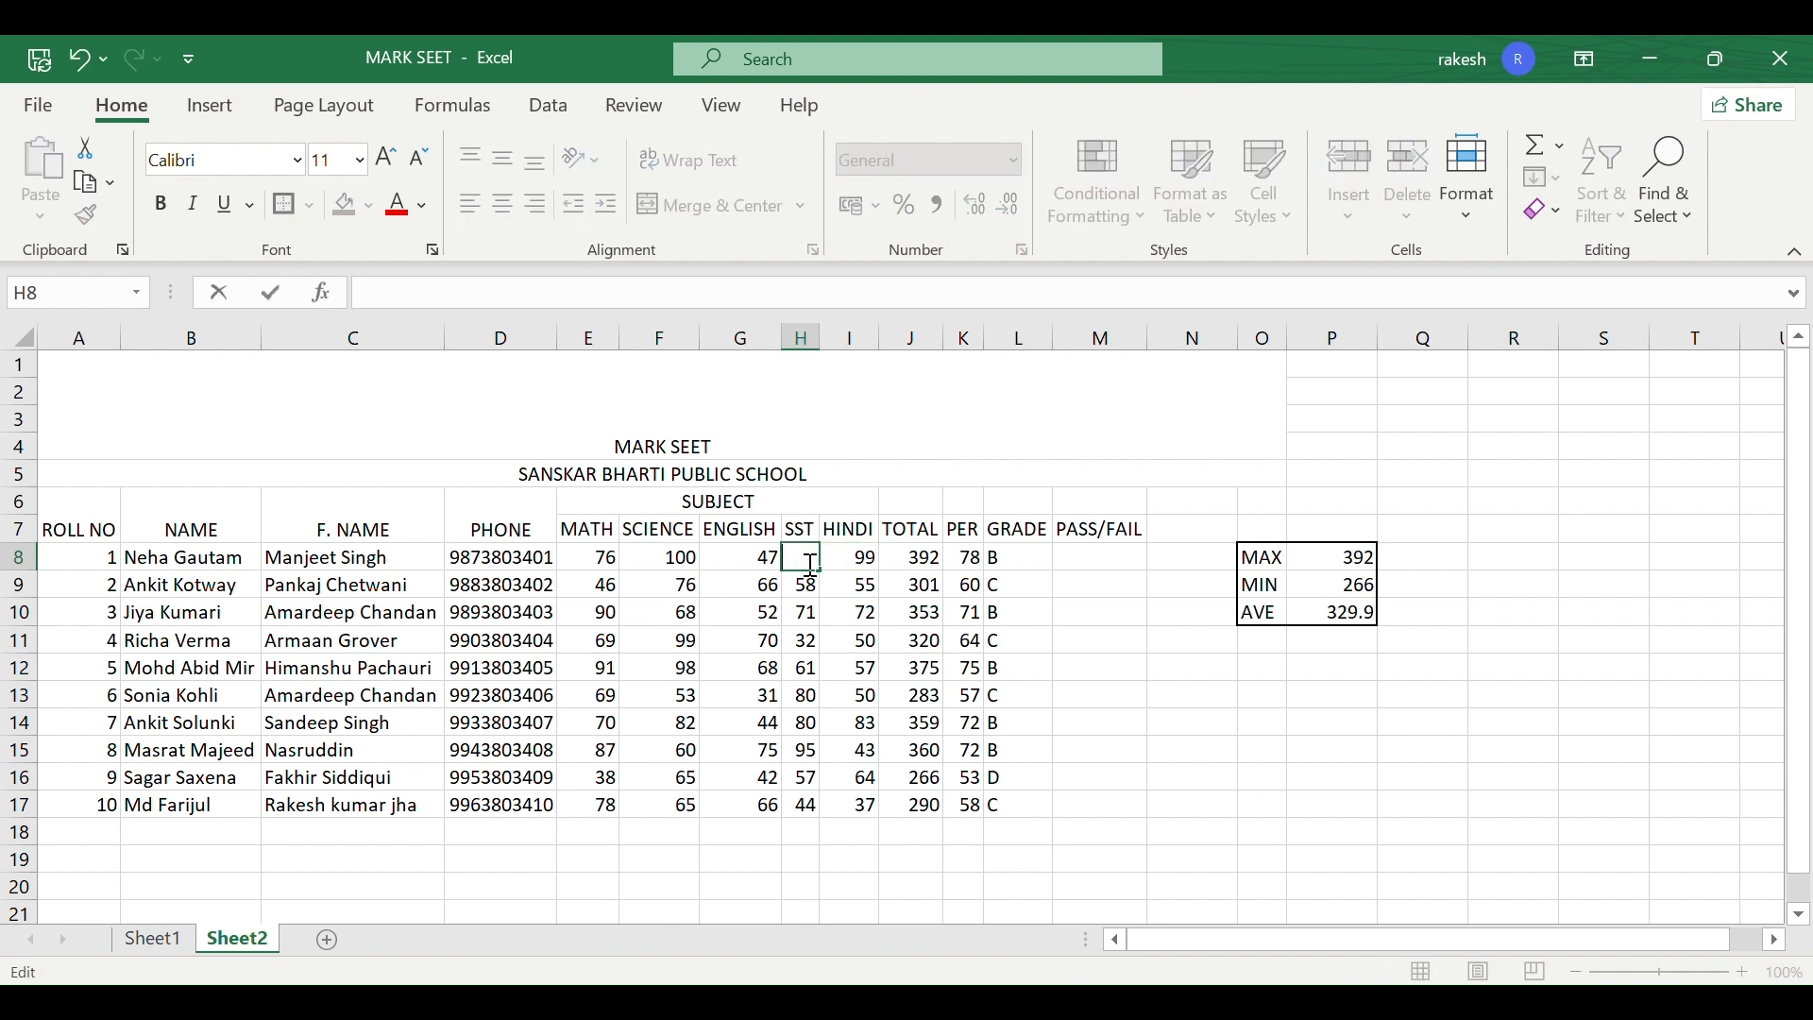
{"action": "type", "text": "99"}
{"action": "key", "text": "Return"}
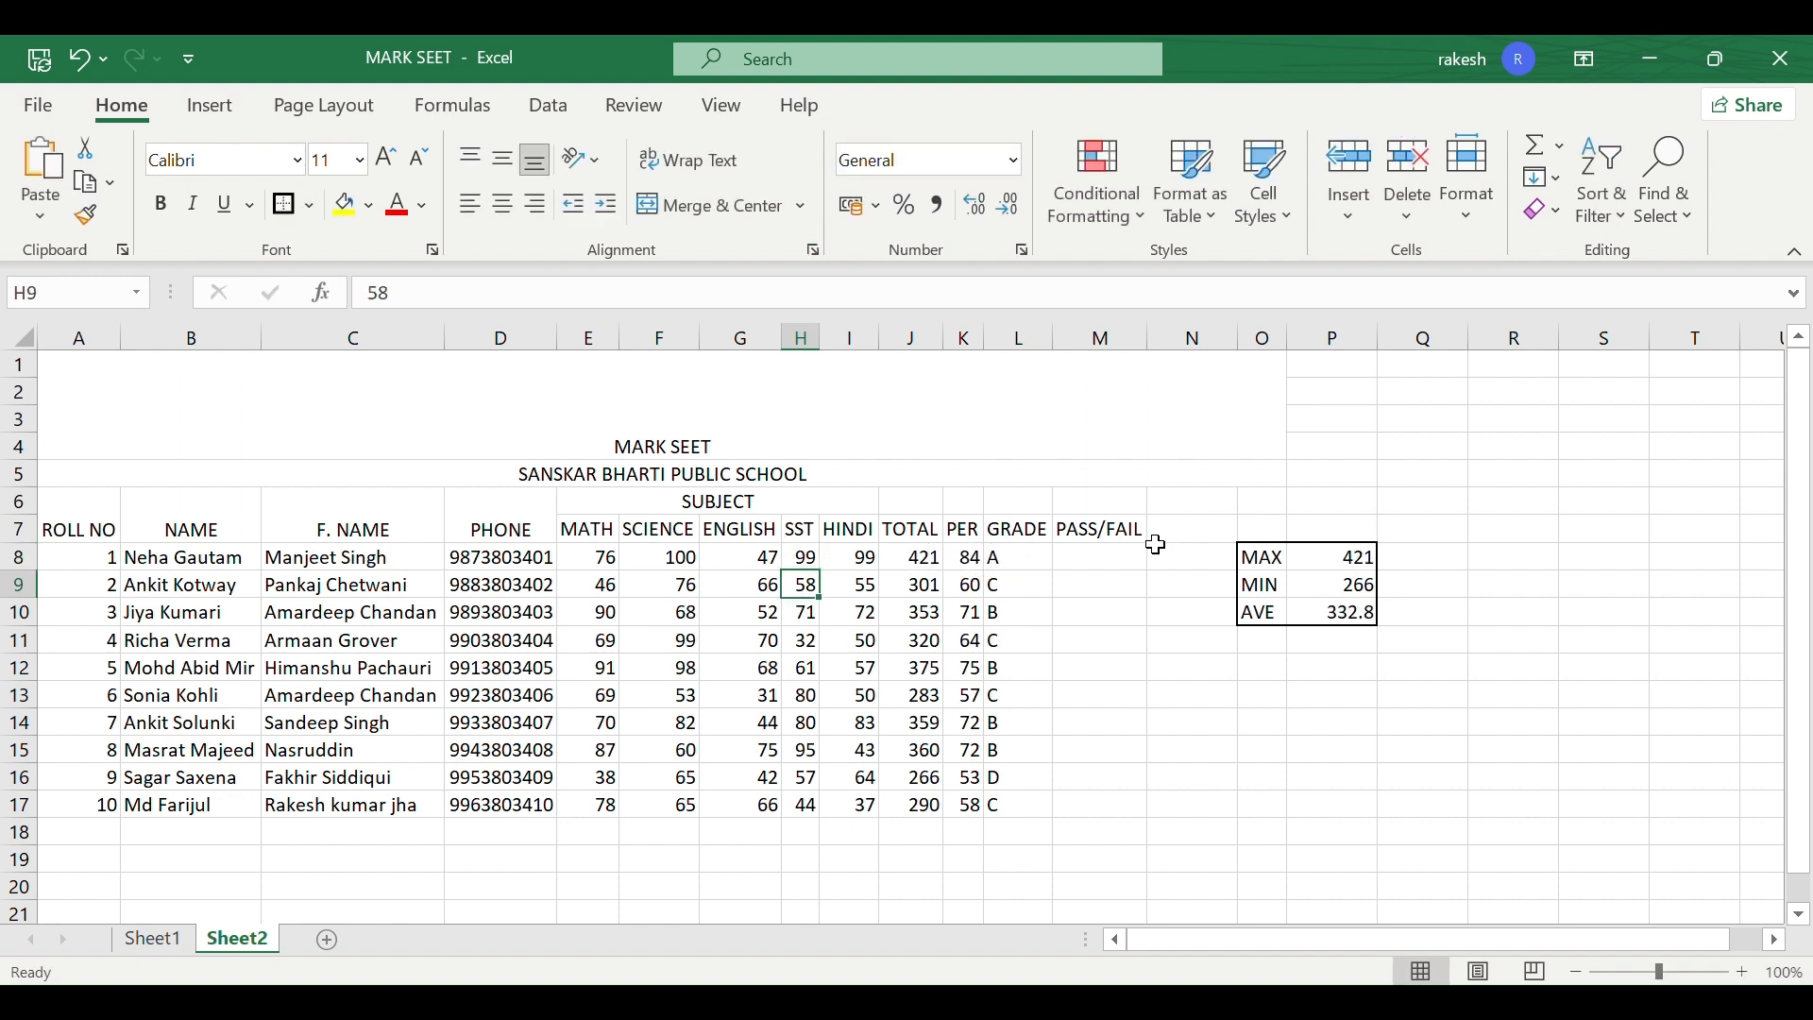
- Review the full nested IF grade formula in L8 without changing it
{"action": "left_click", "coordinate": [997, 559]}
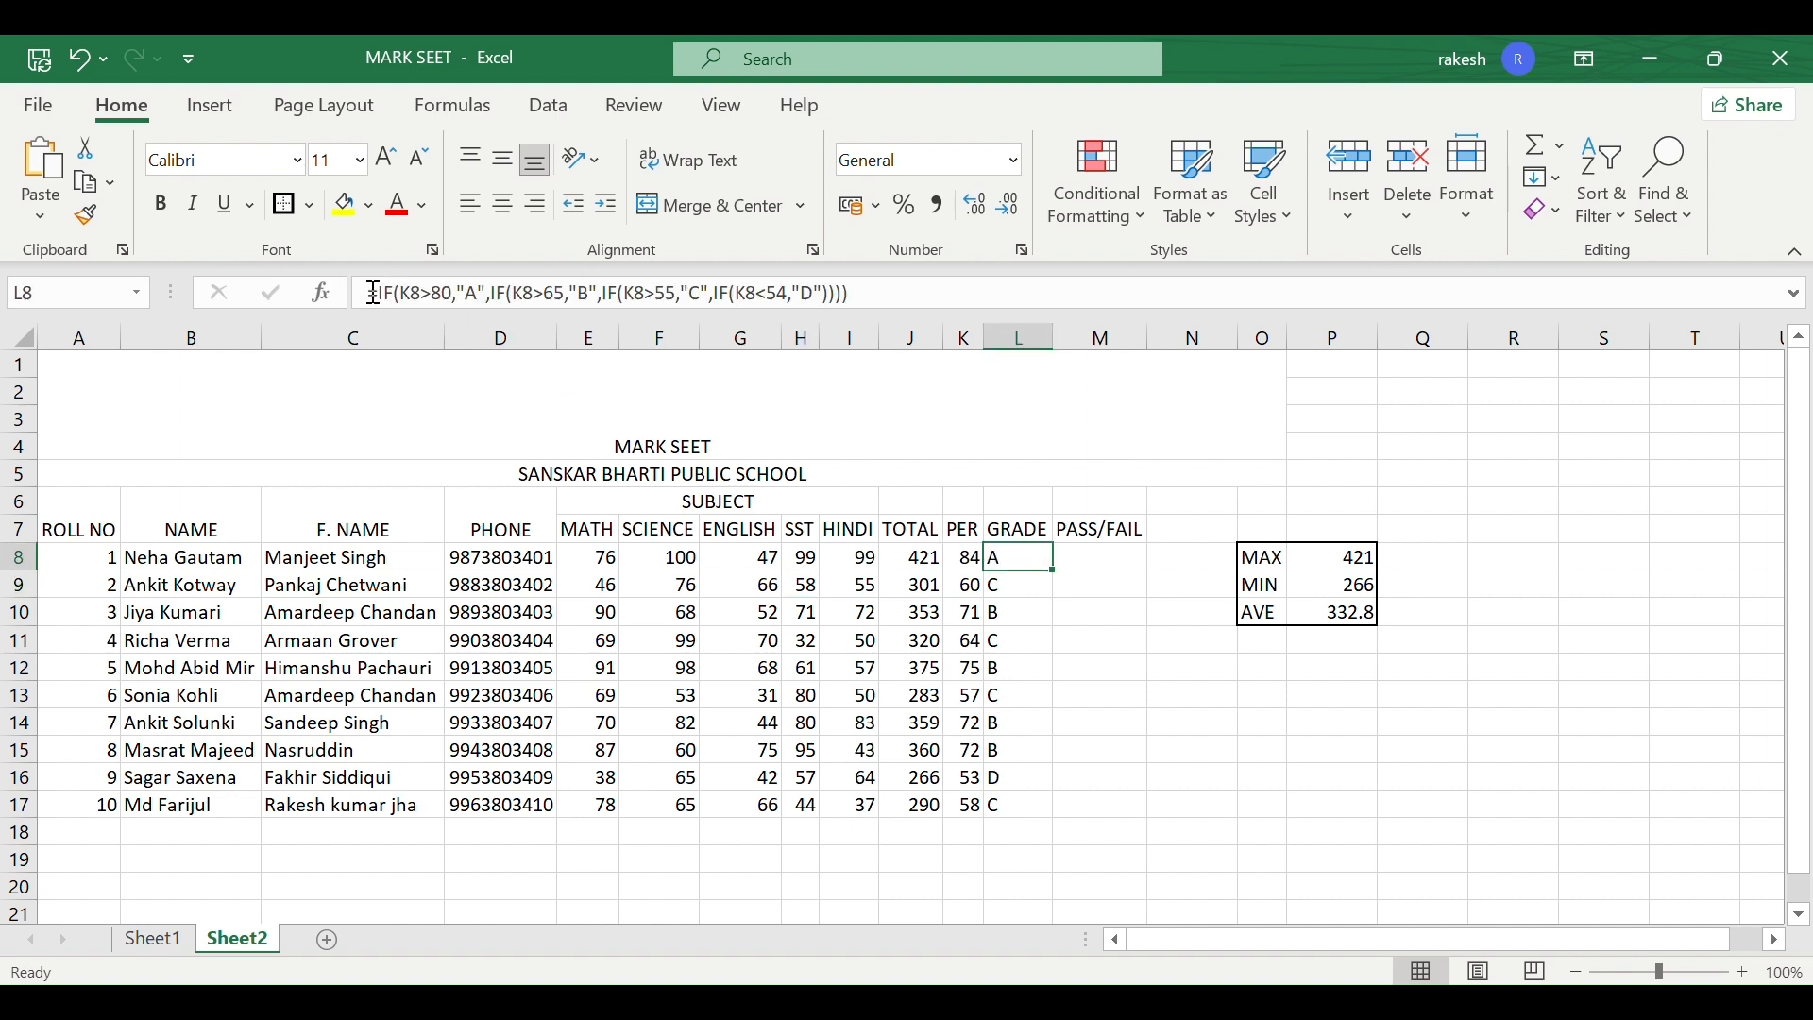
{"action": "left_click_drag", "start_coordinate": [366, 292], "coordinate": [863, 295]}
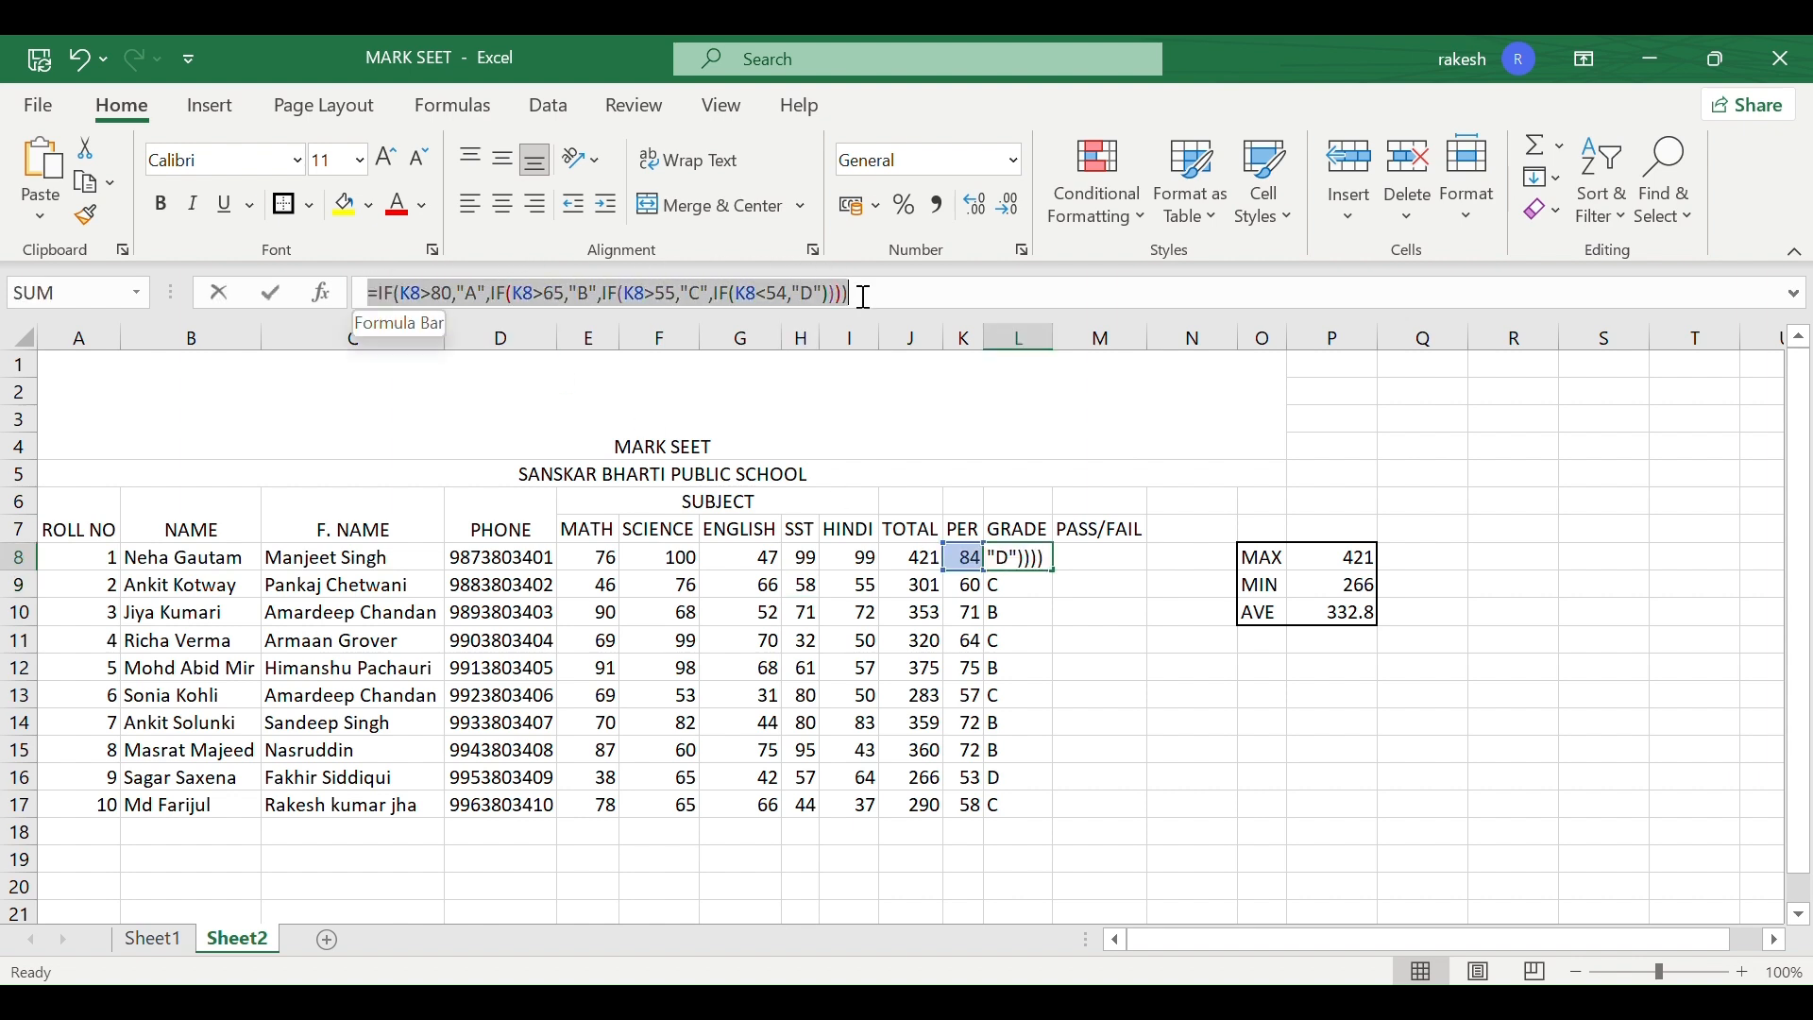
{"action": "left_click", "coordinate": [864, 295]}
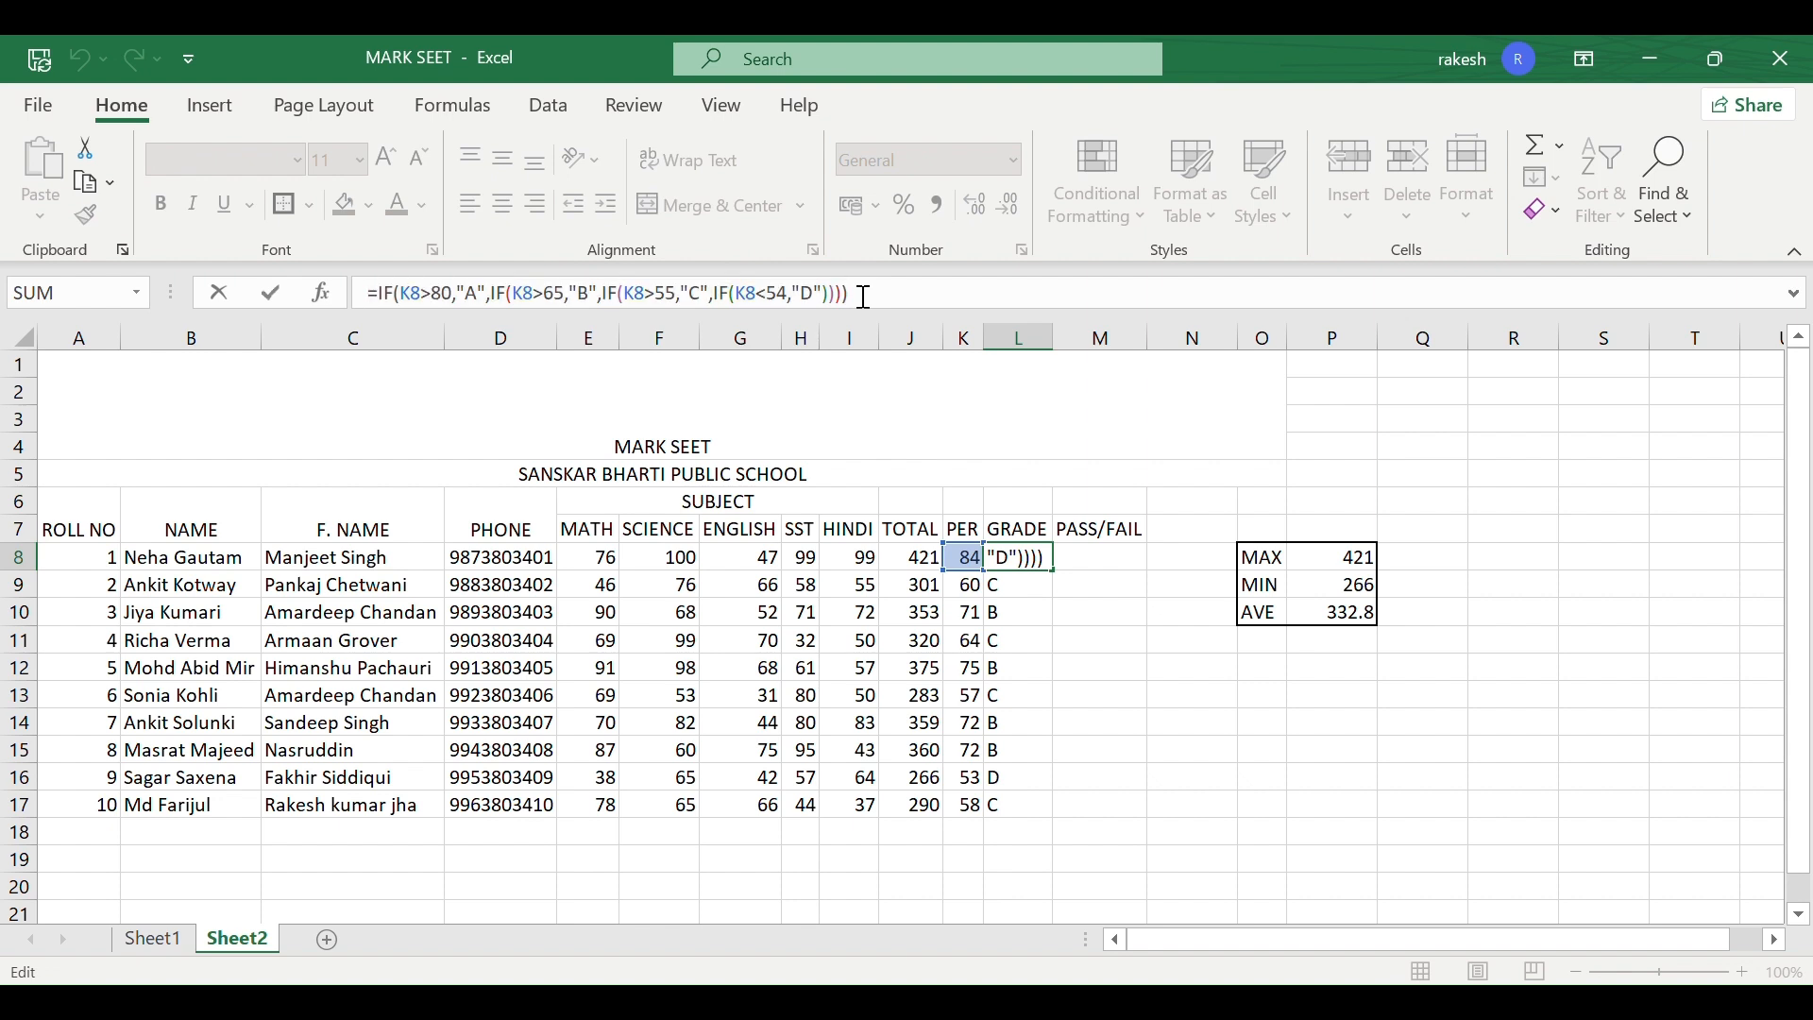
{"action": "left_click", "coordinate": [1028, 611]}
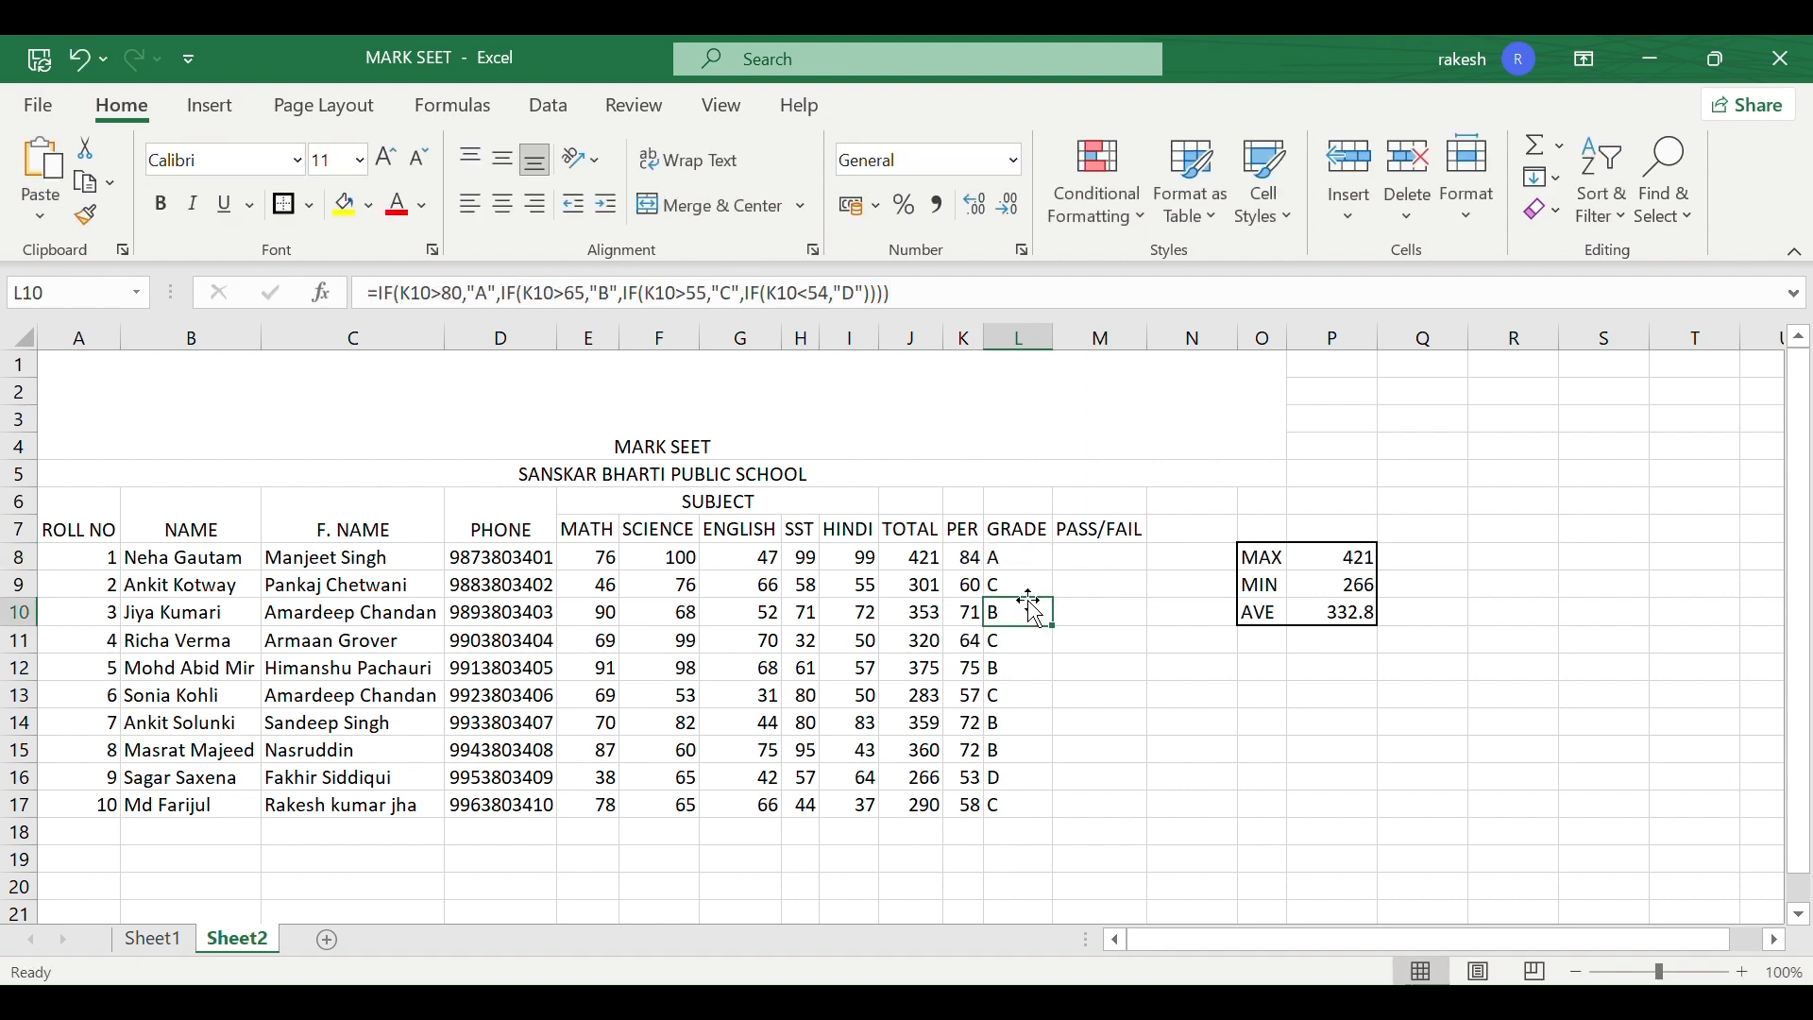
- Start the pass/fail formula in M8 with the condition =IF(K8>40, based on the percentage cell
{"action": "left_click", "coordinate": [1098, 556]}
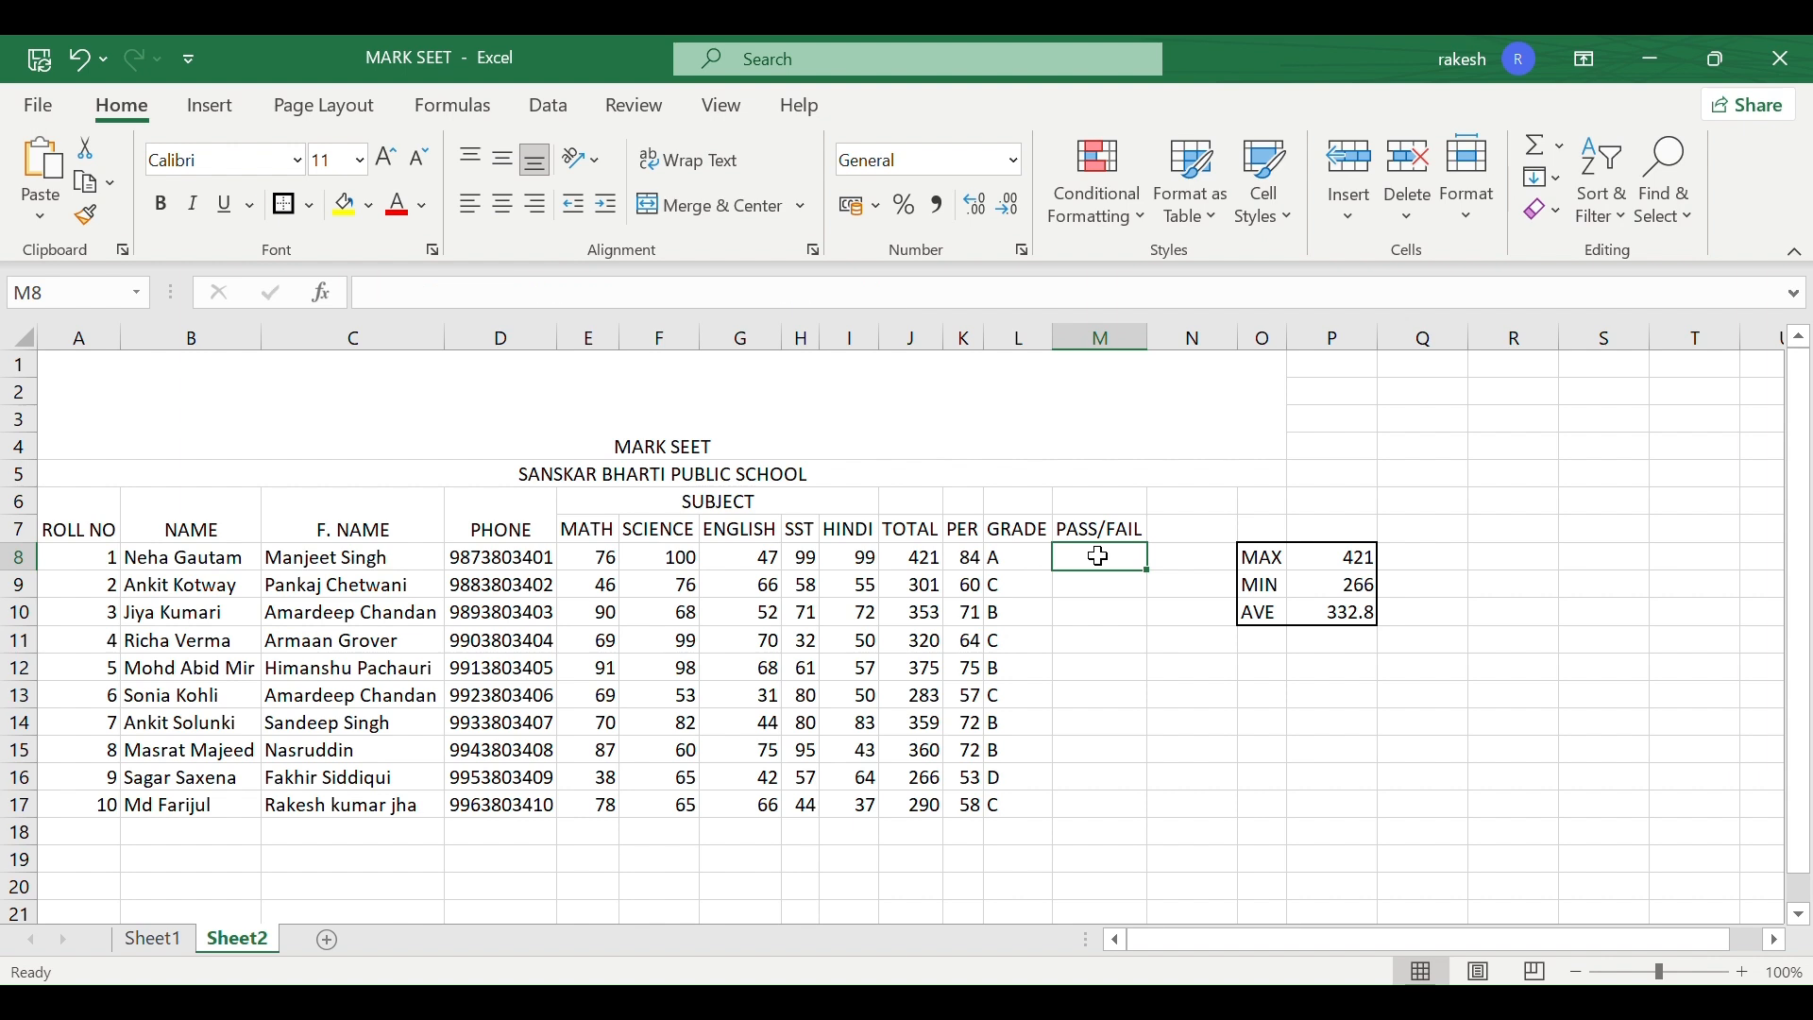
{"action": "left_click", "coordinate": [749, 83]}
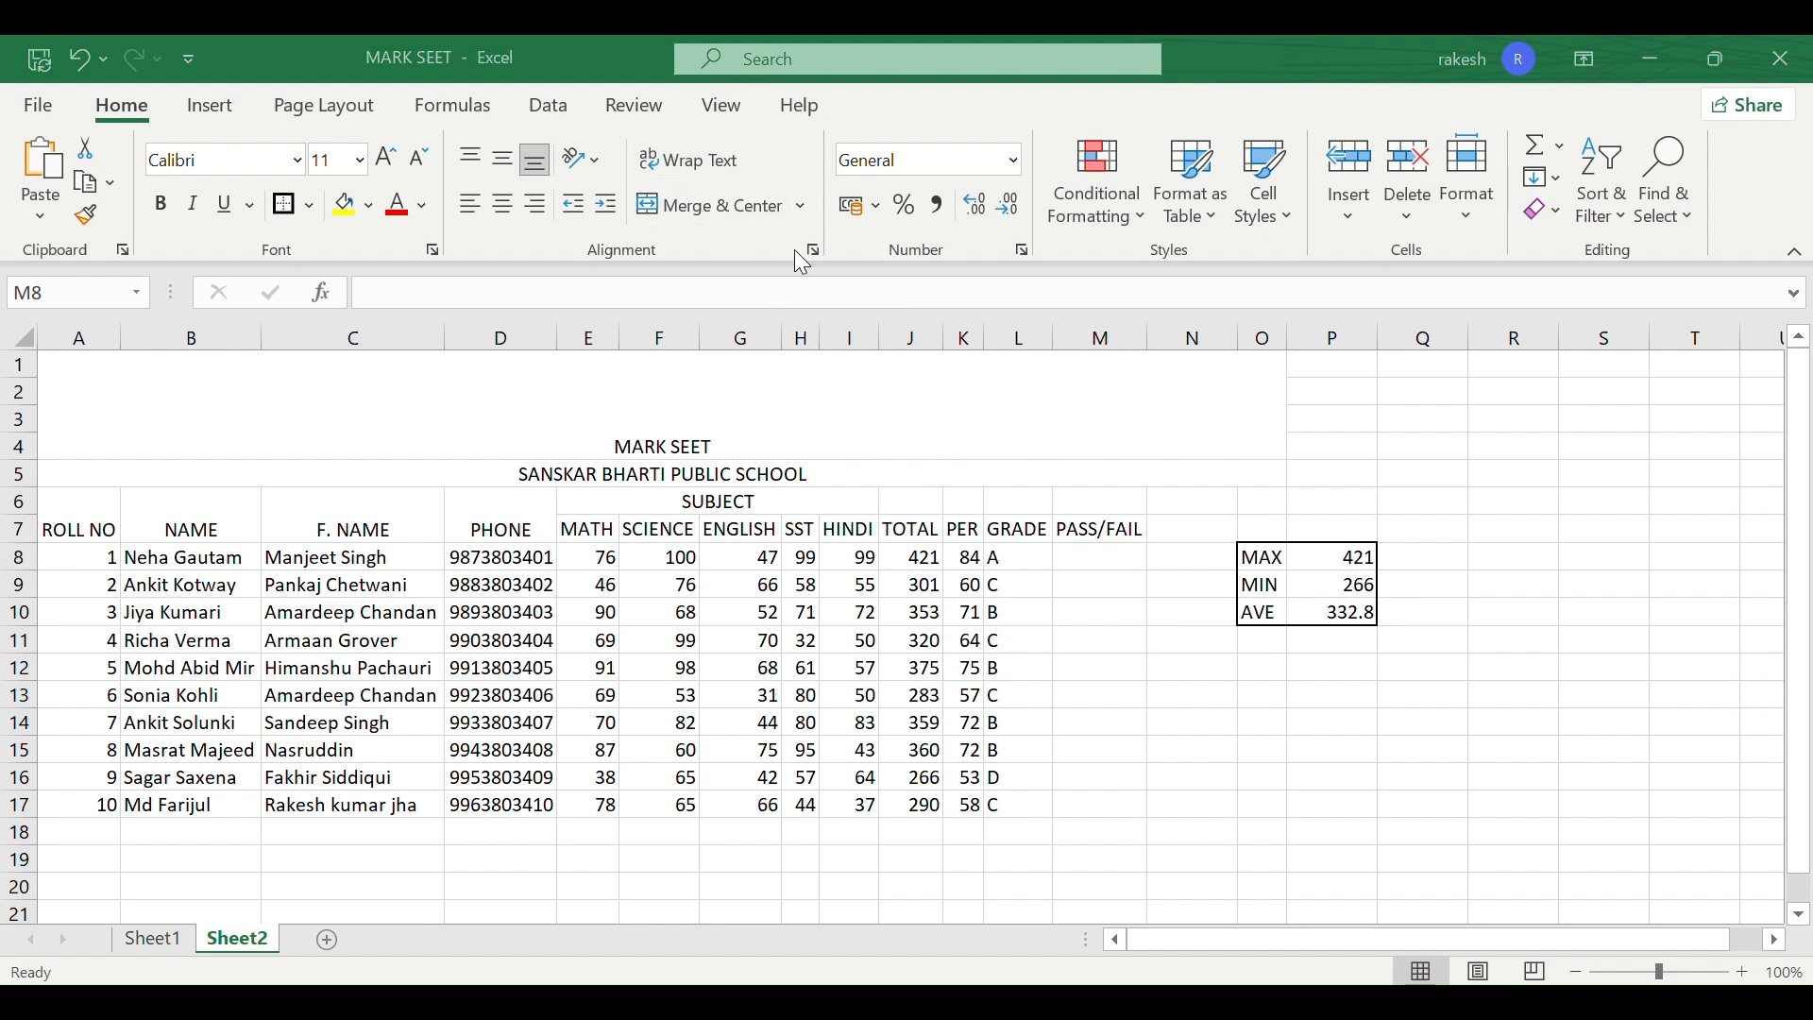
{"action": "double_click", "coordinate": [1108, 556]}
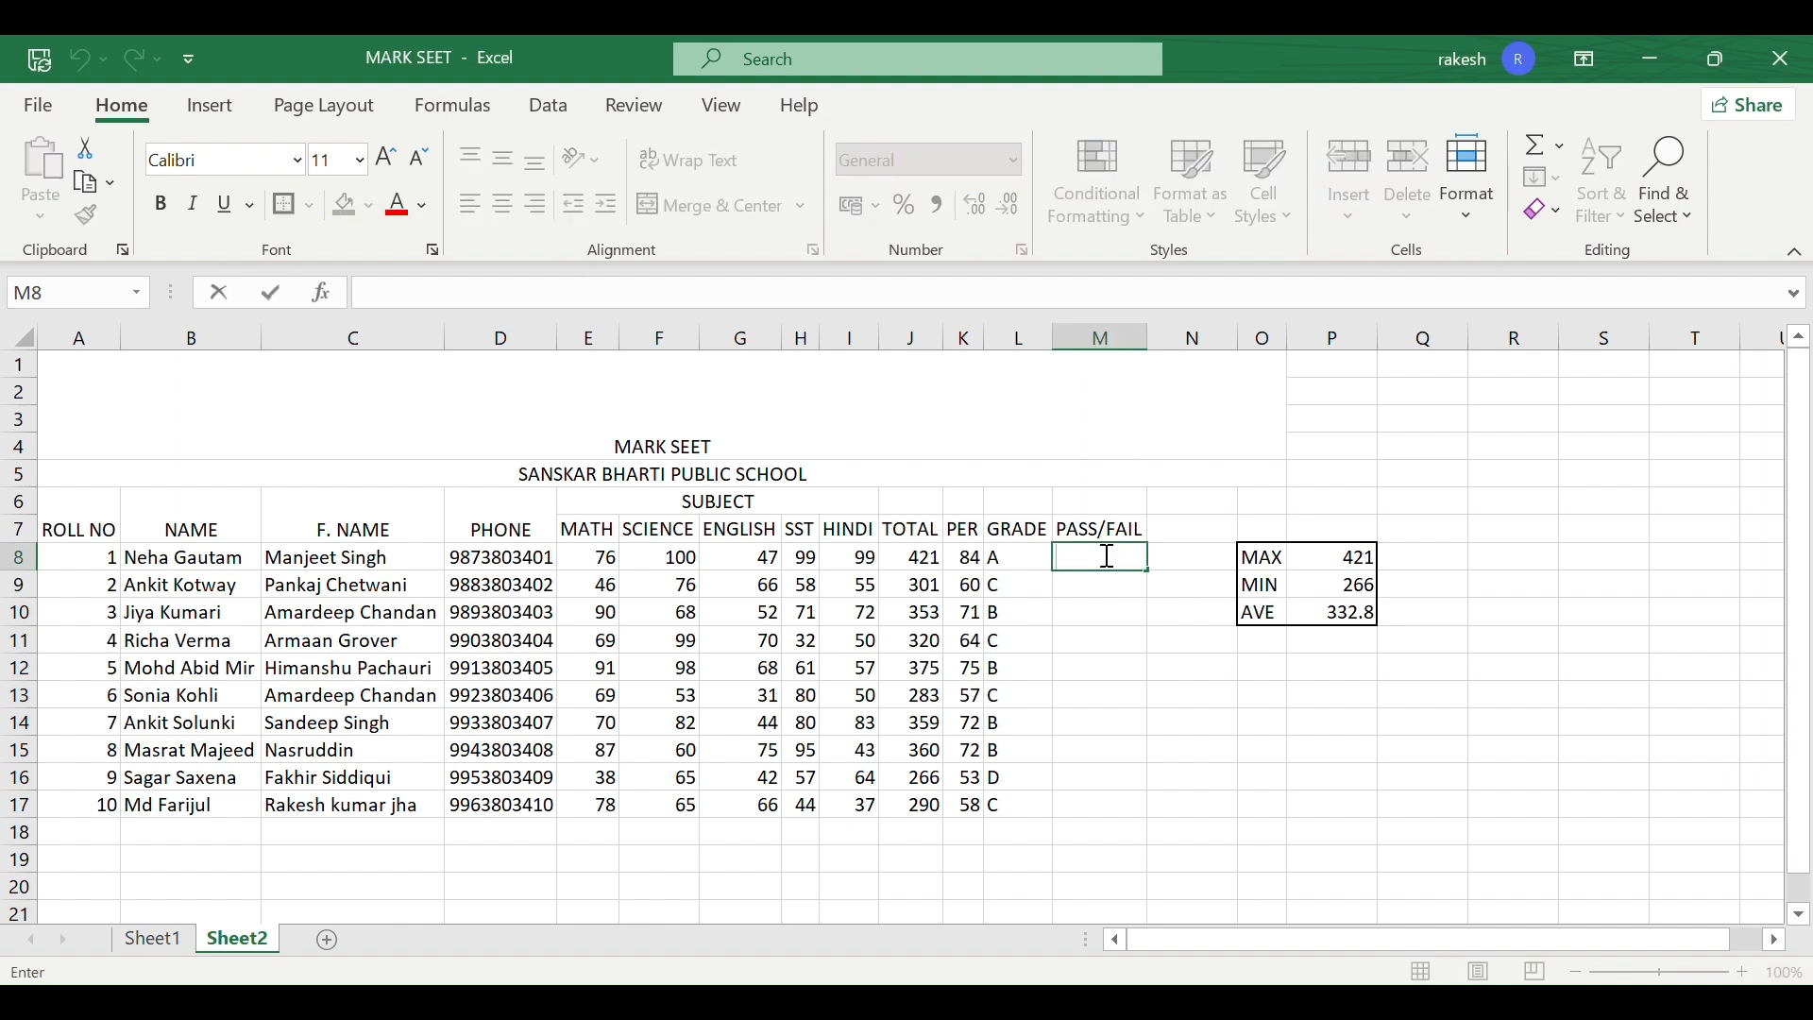
{"action": "type", "text": "="}
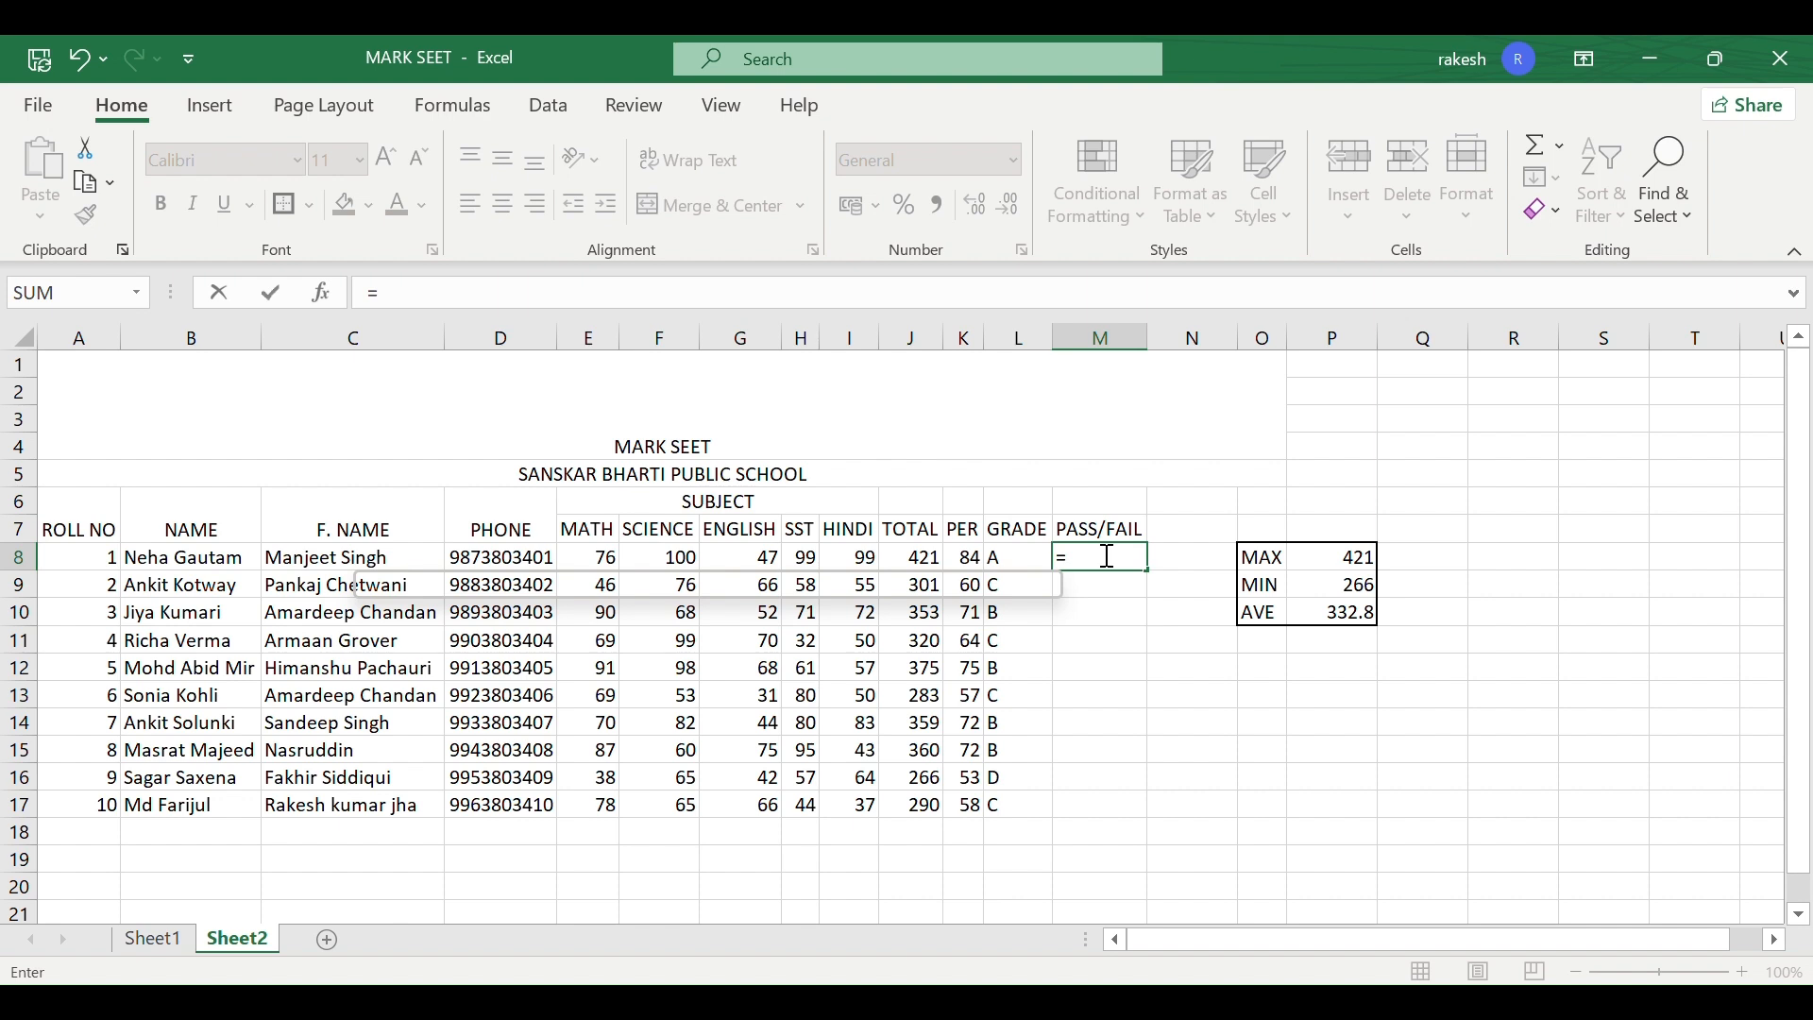
{"action": "type", "text": "IF"}
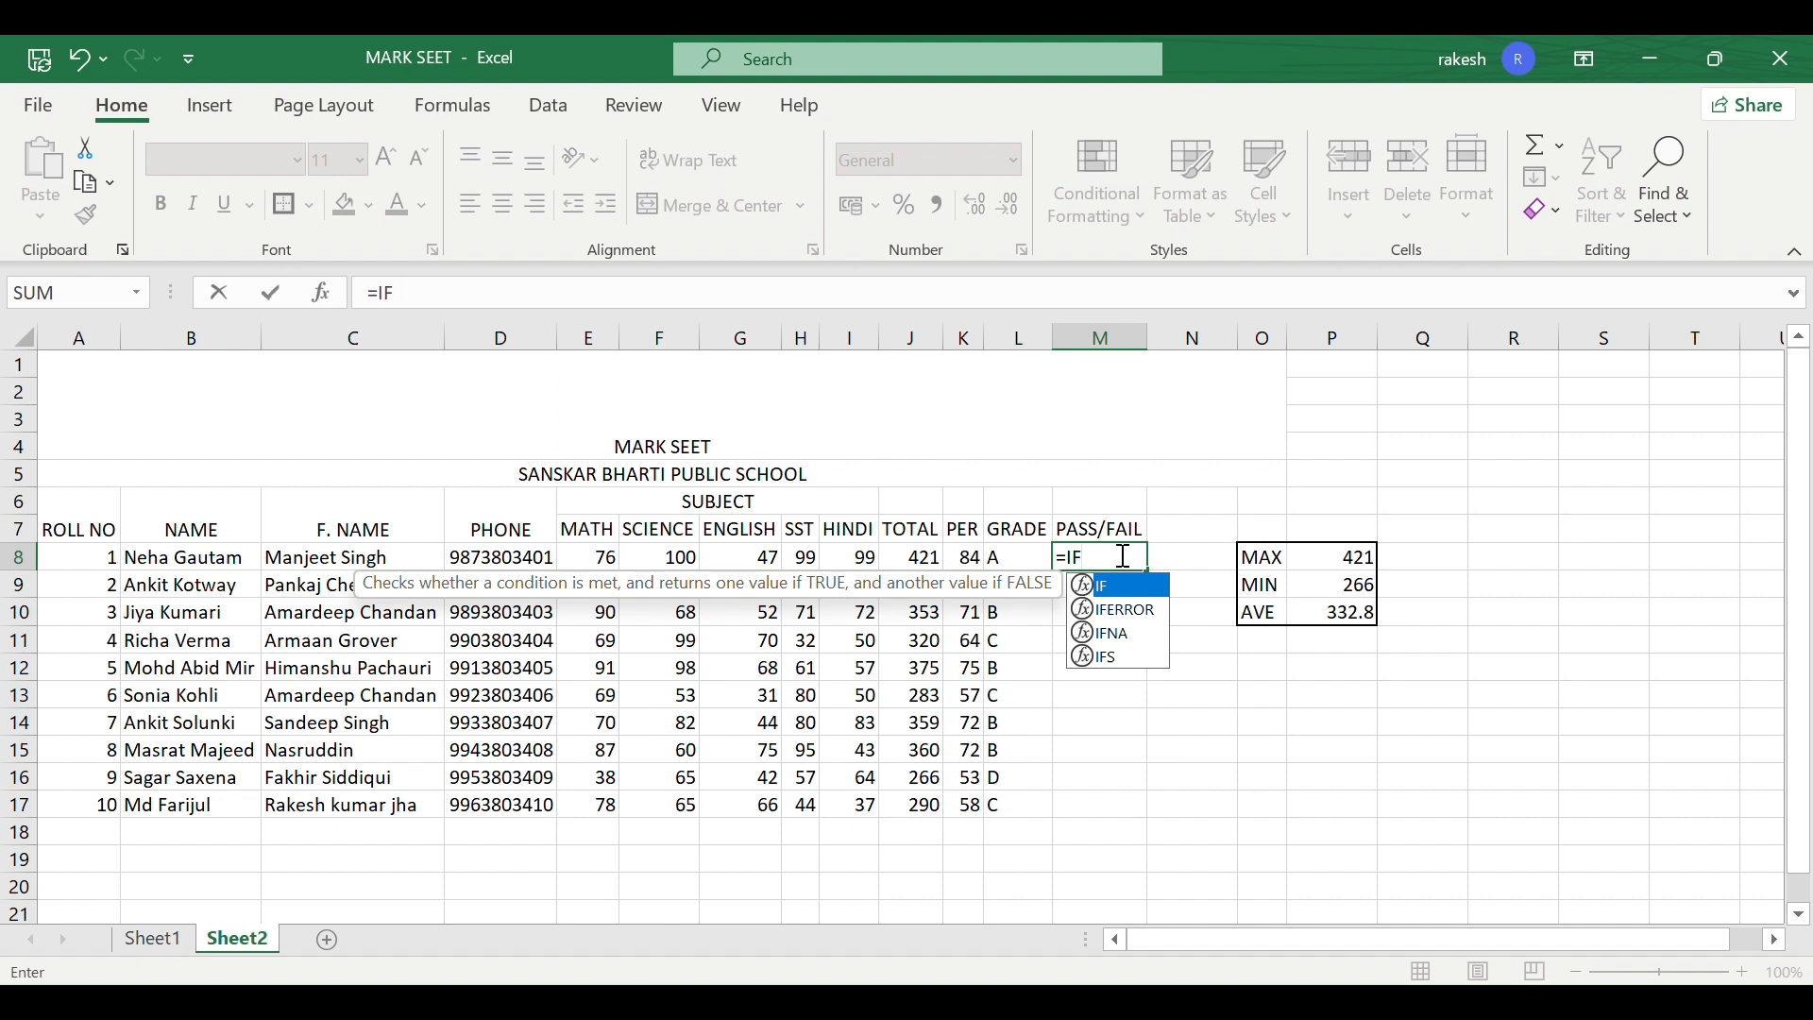
{"action": "type", "text": "("}
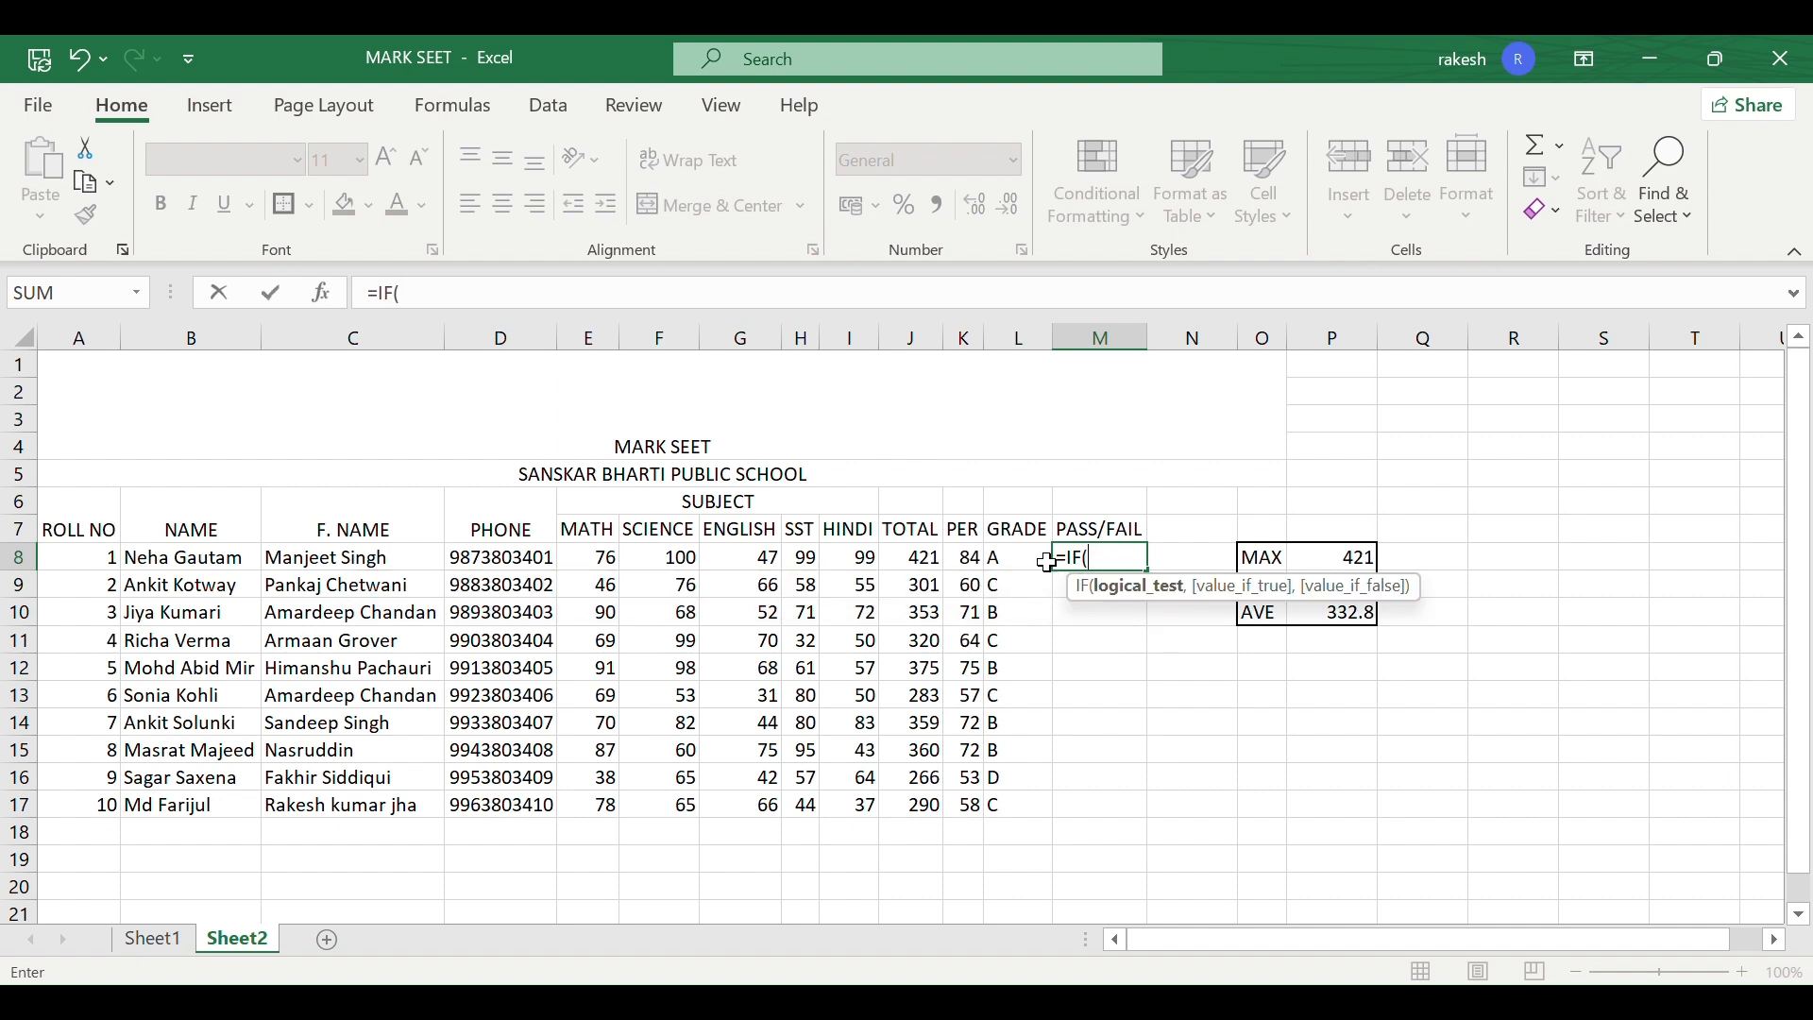
{"action": "left_click", "coordinate": [969, 558]}
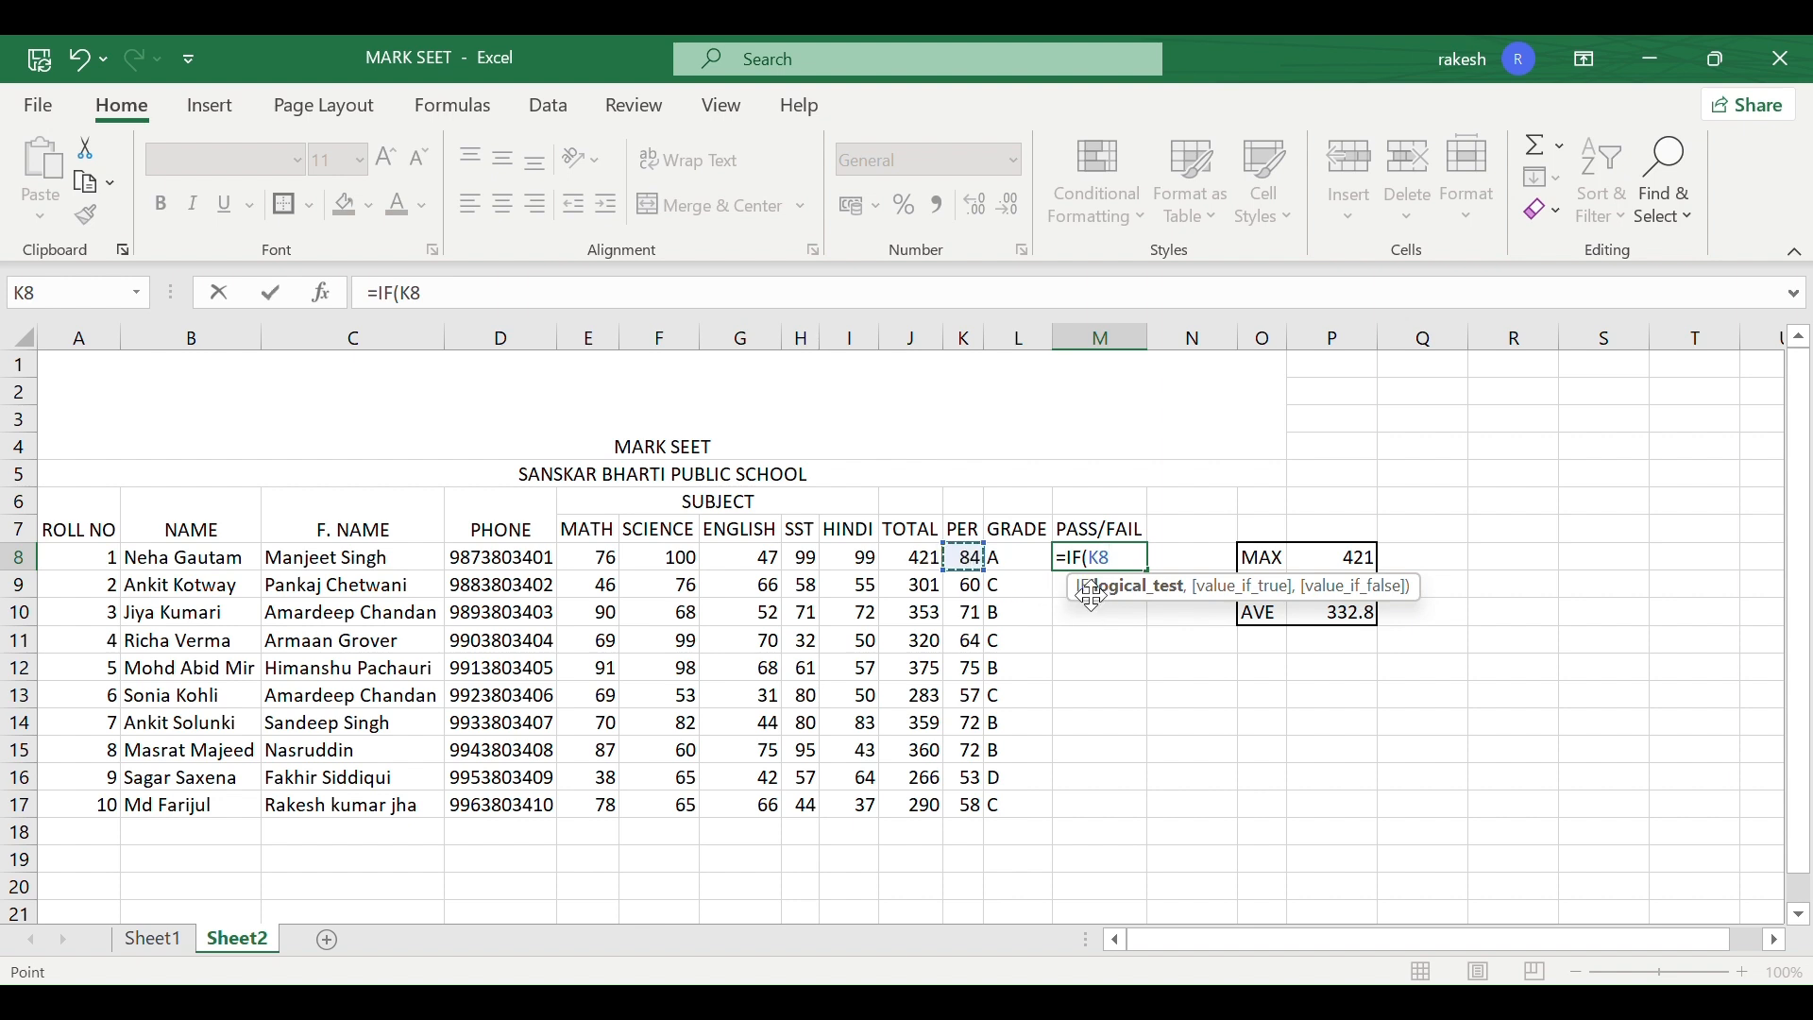
{"action": "type", "text": ">"}
{"action": "type", "text": "40"}
{"action": "type", "text": ","}
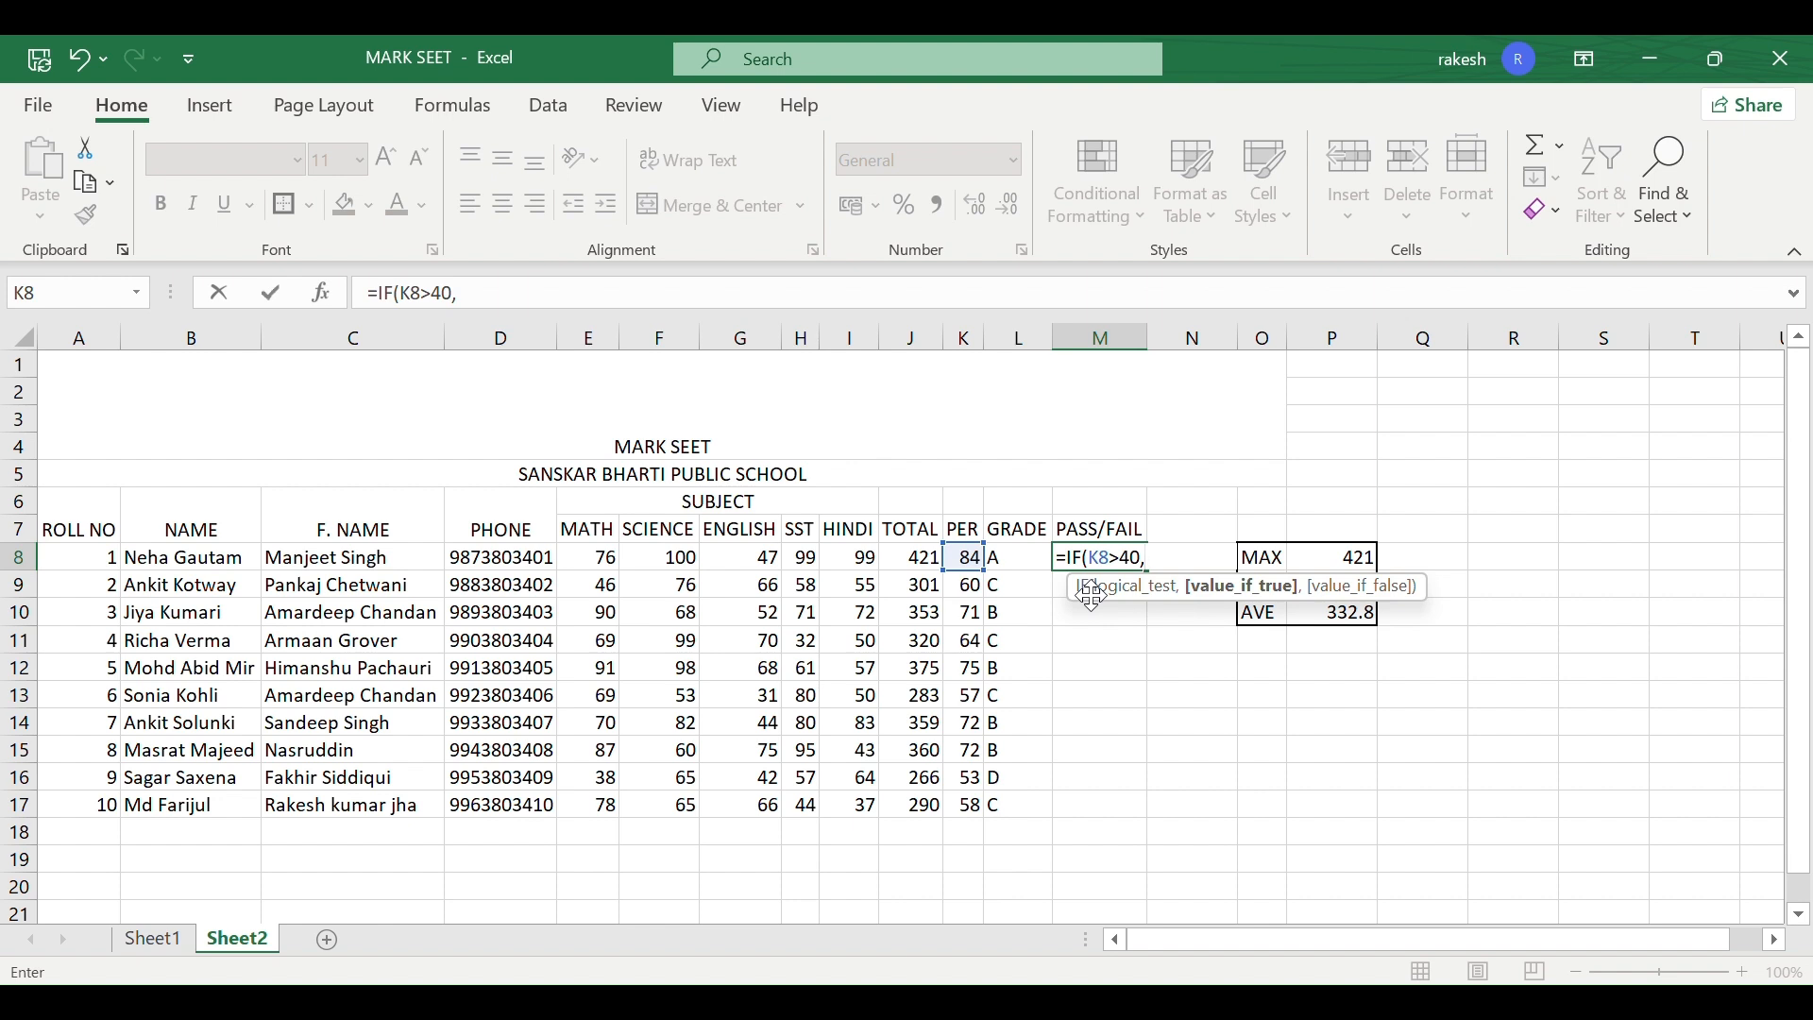
- Complete the M8 formula with "PASS","FAIL") and fill it down the PASS/FAIL column to M17
{"action": "type", "text": "\"PASS\",\"F"}
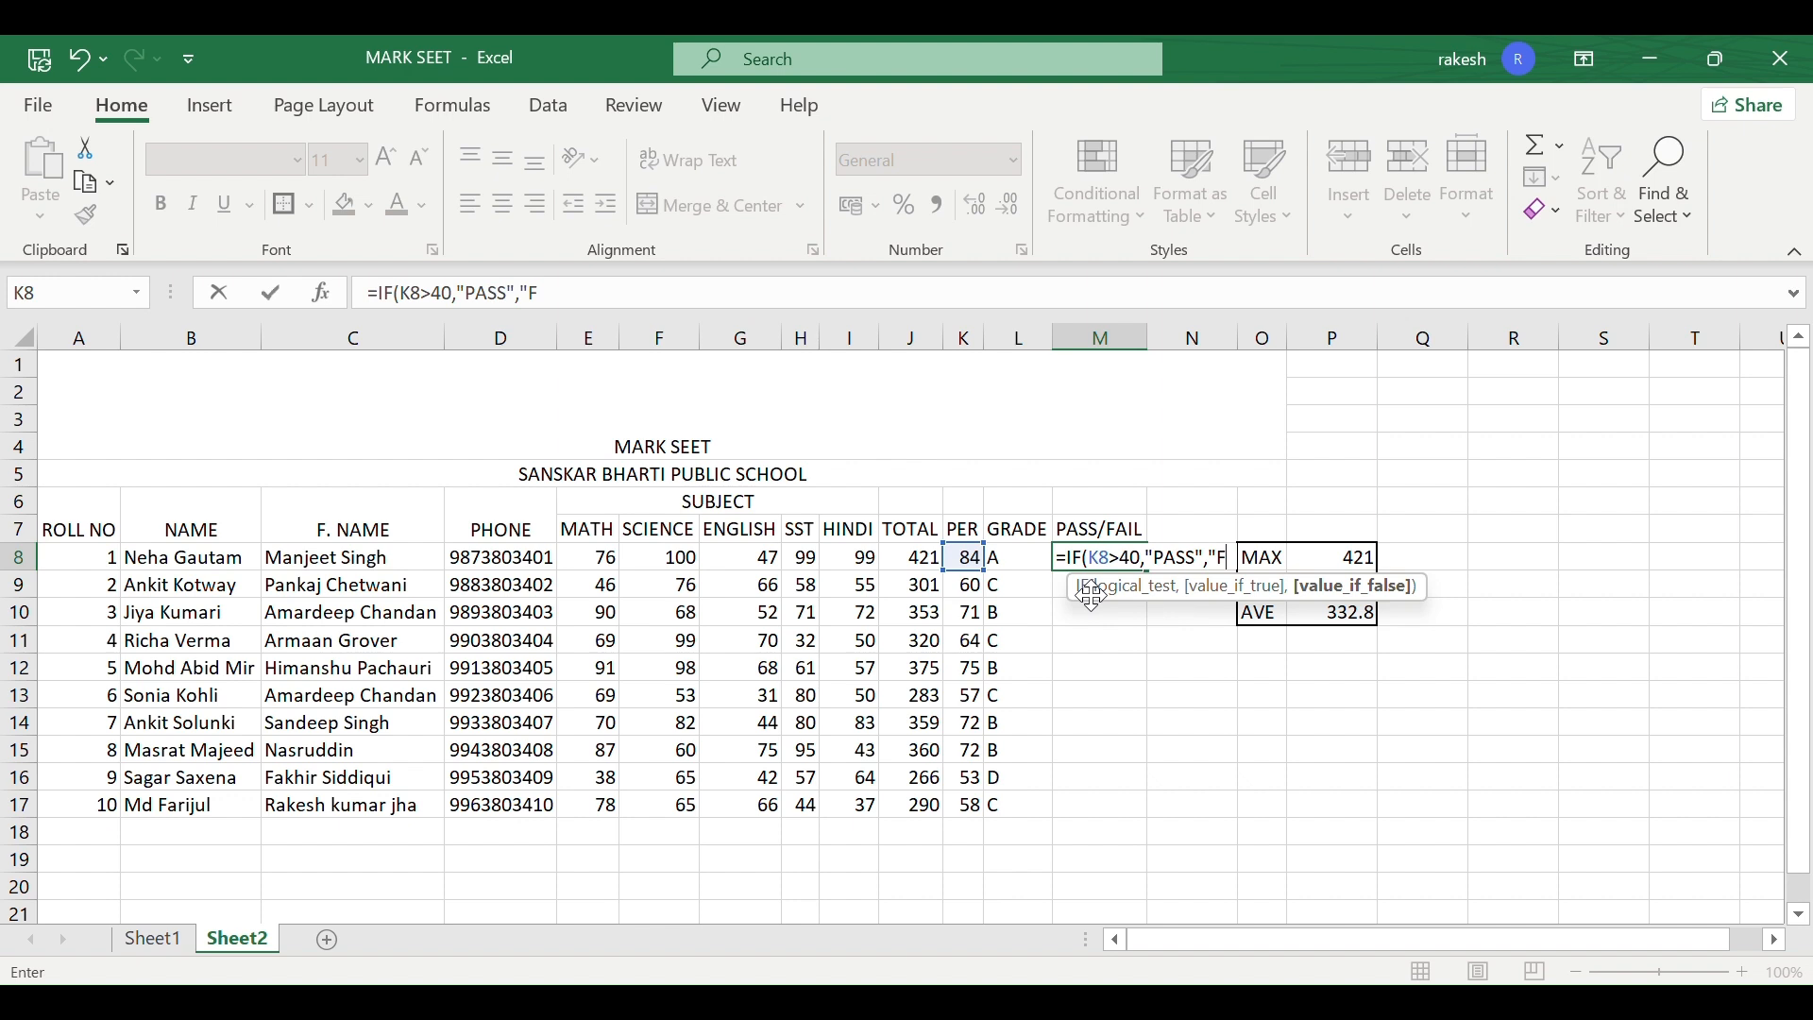
{"action": "type", "text": "AIL"}
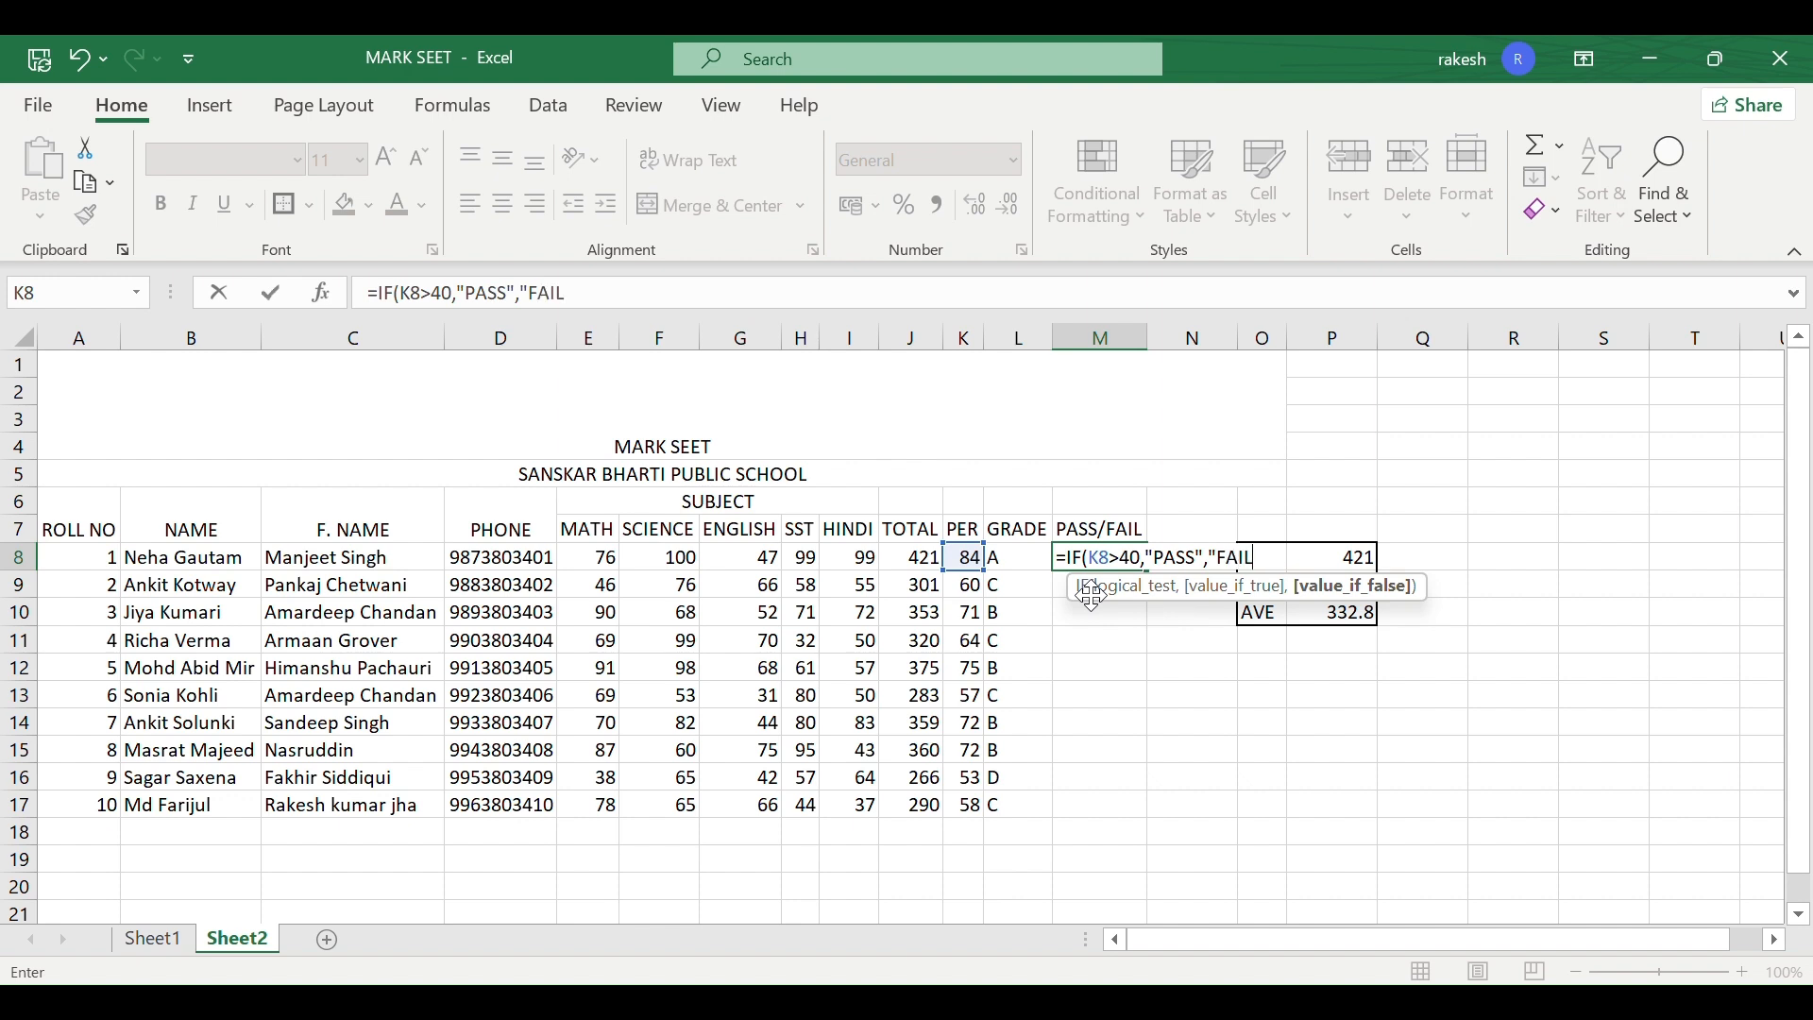
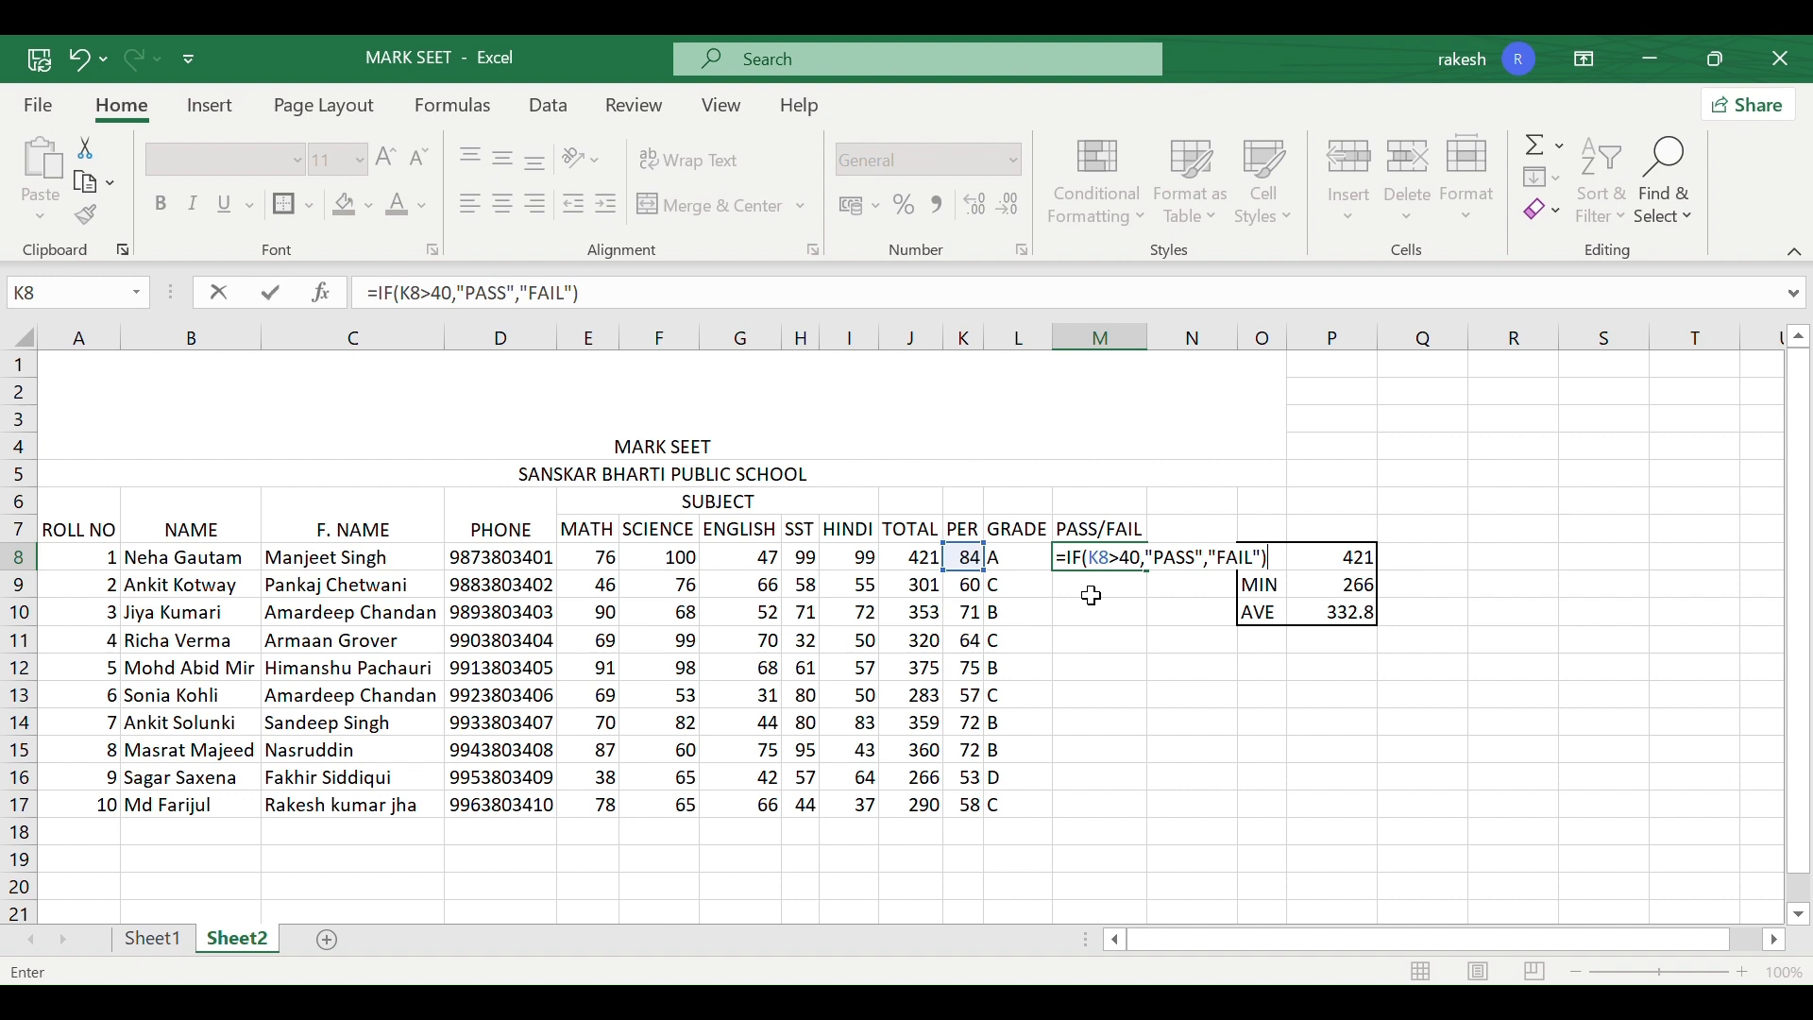
{"action": "key", "text": "Return"}
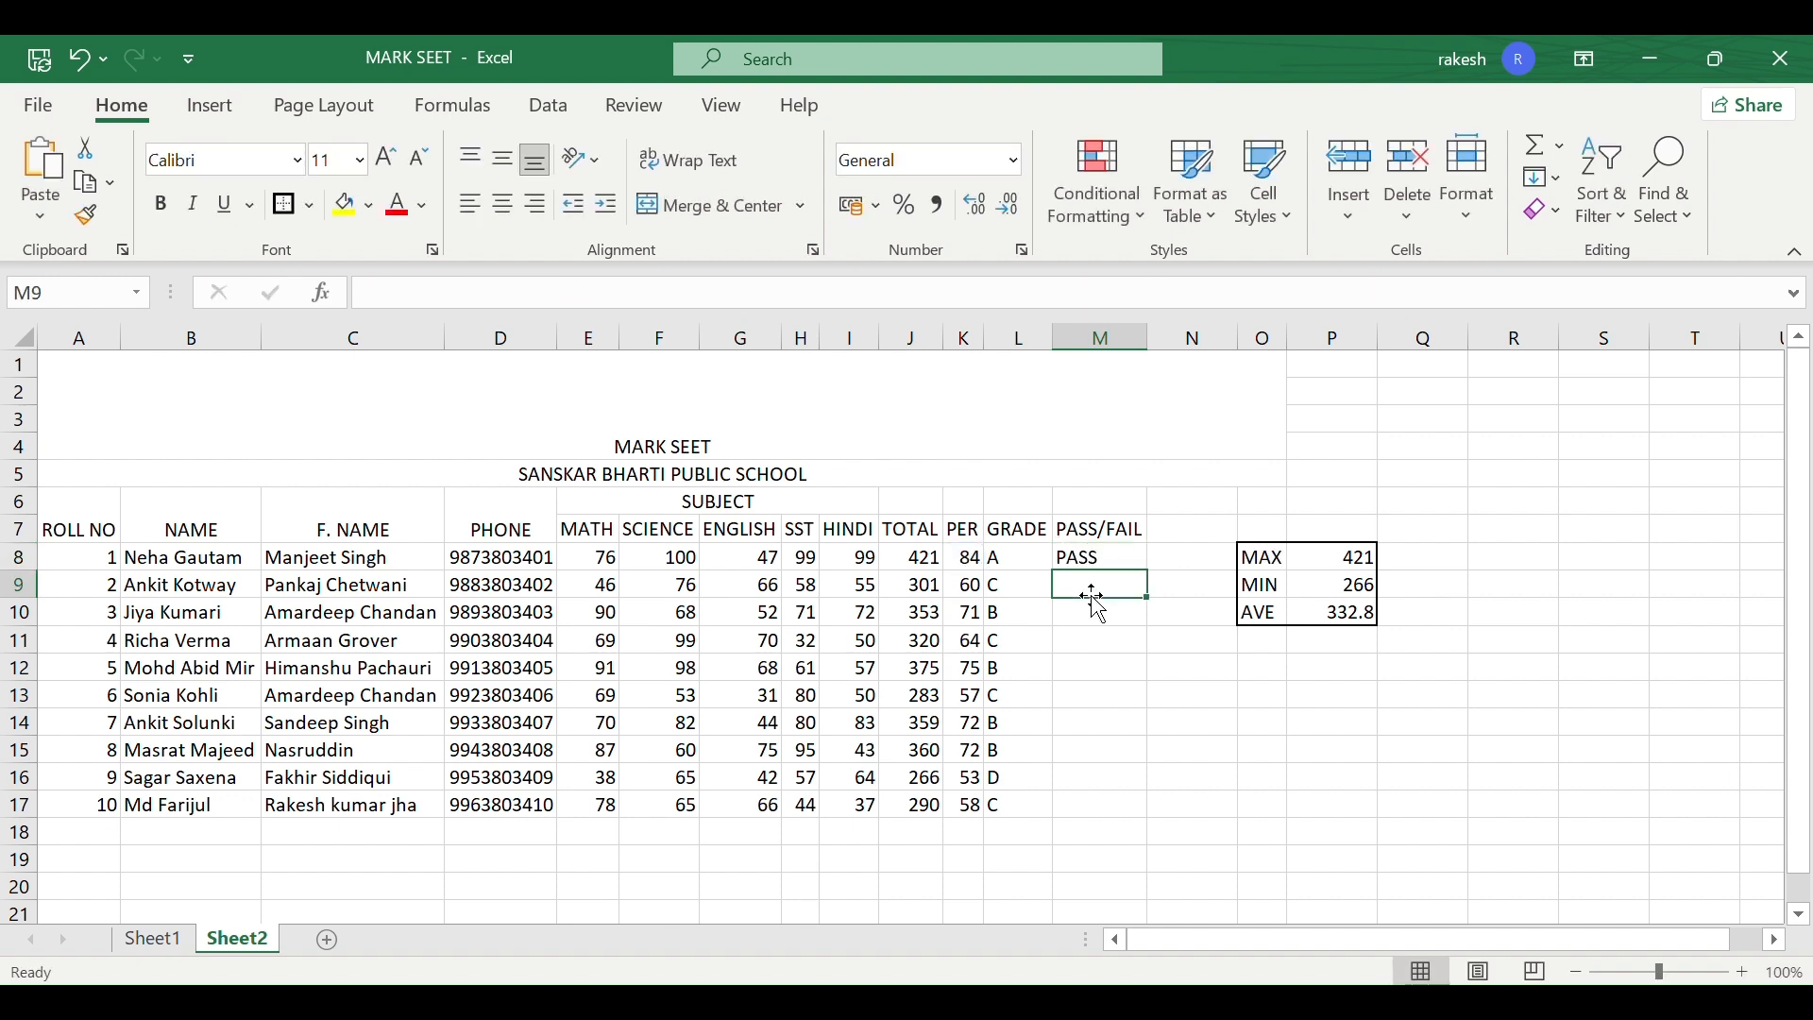
{"action": "left_click", "coordinate": [1086, 557]}
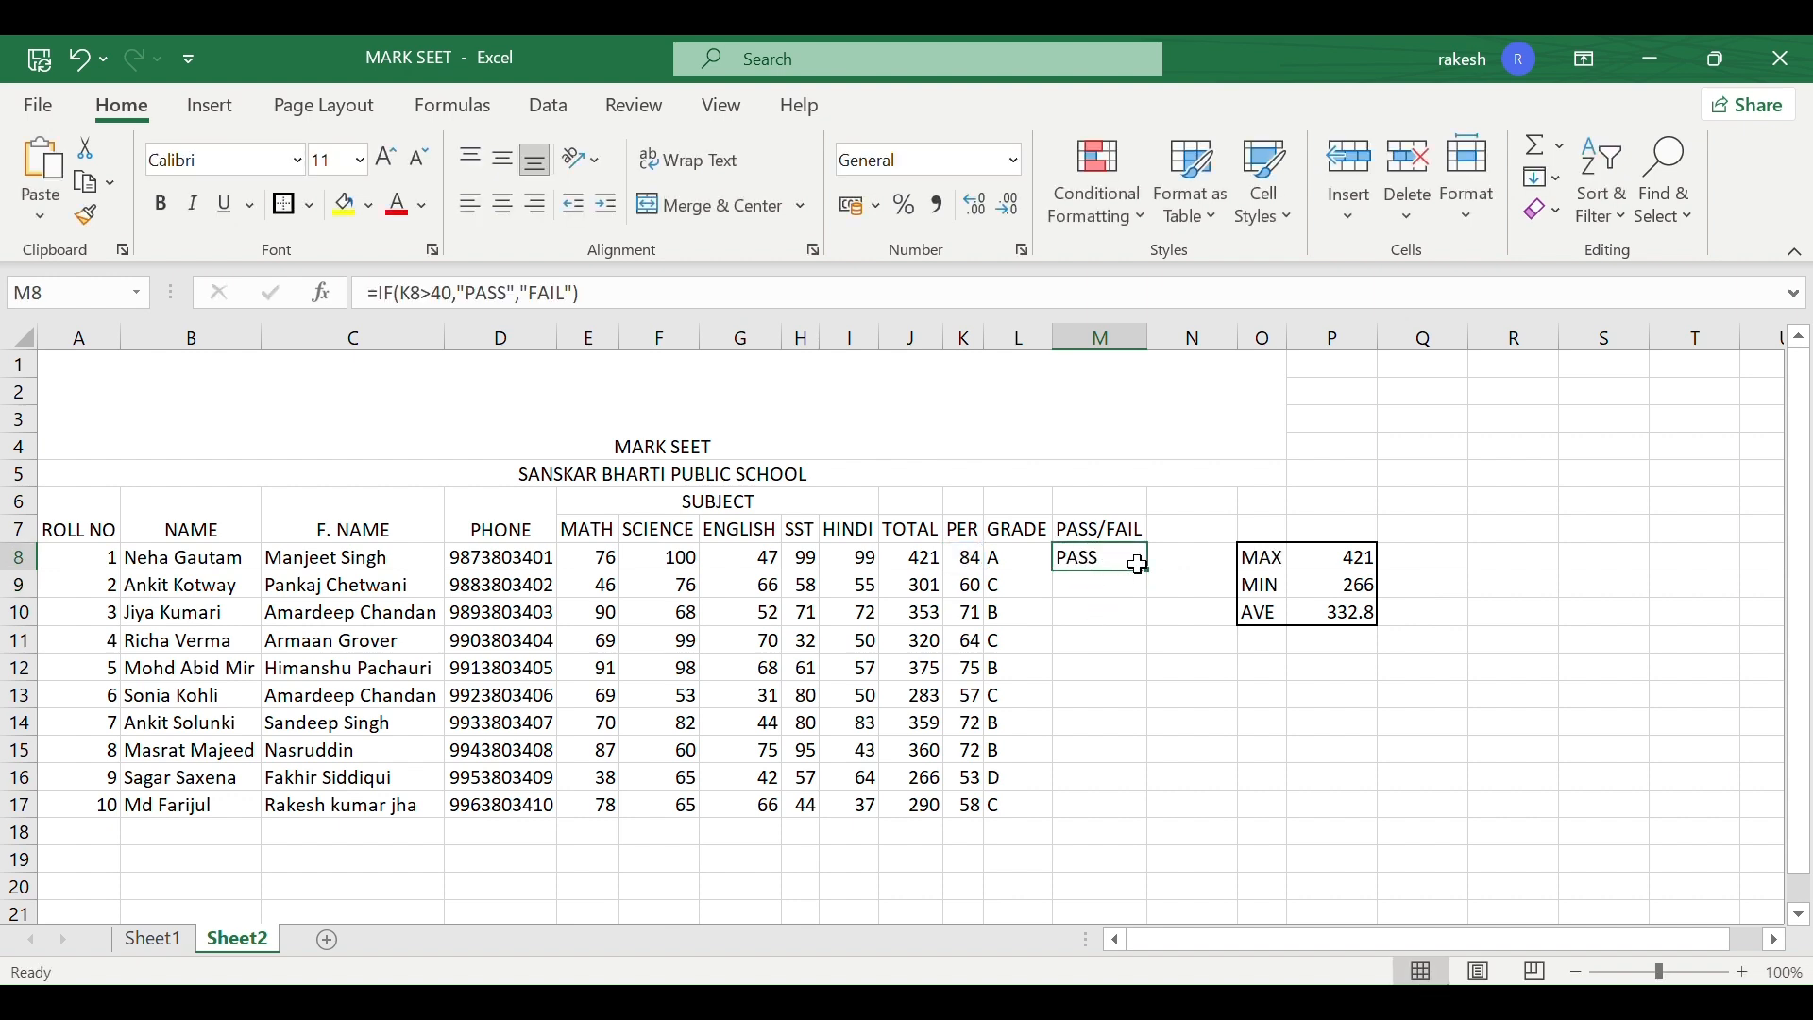
{"action": "left_click_drag", "start_coordinate": [1152, 568], "coordinate": [1130, 814]}
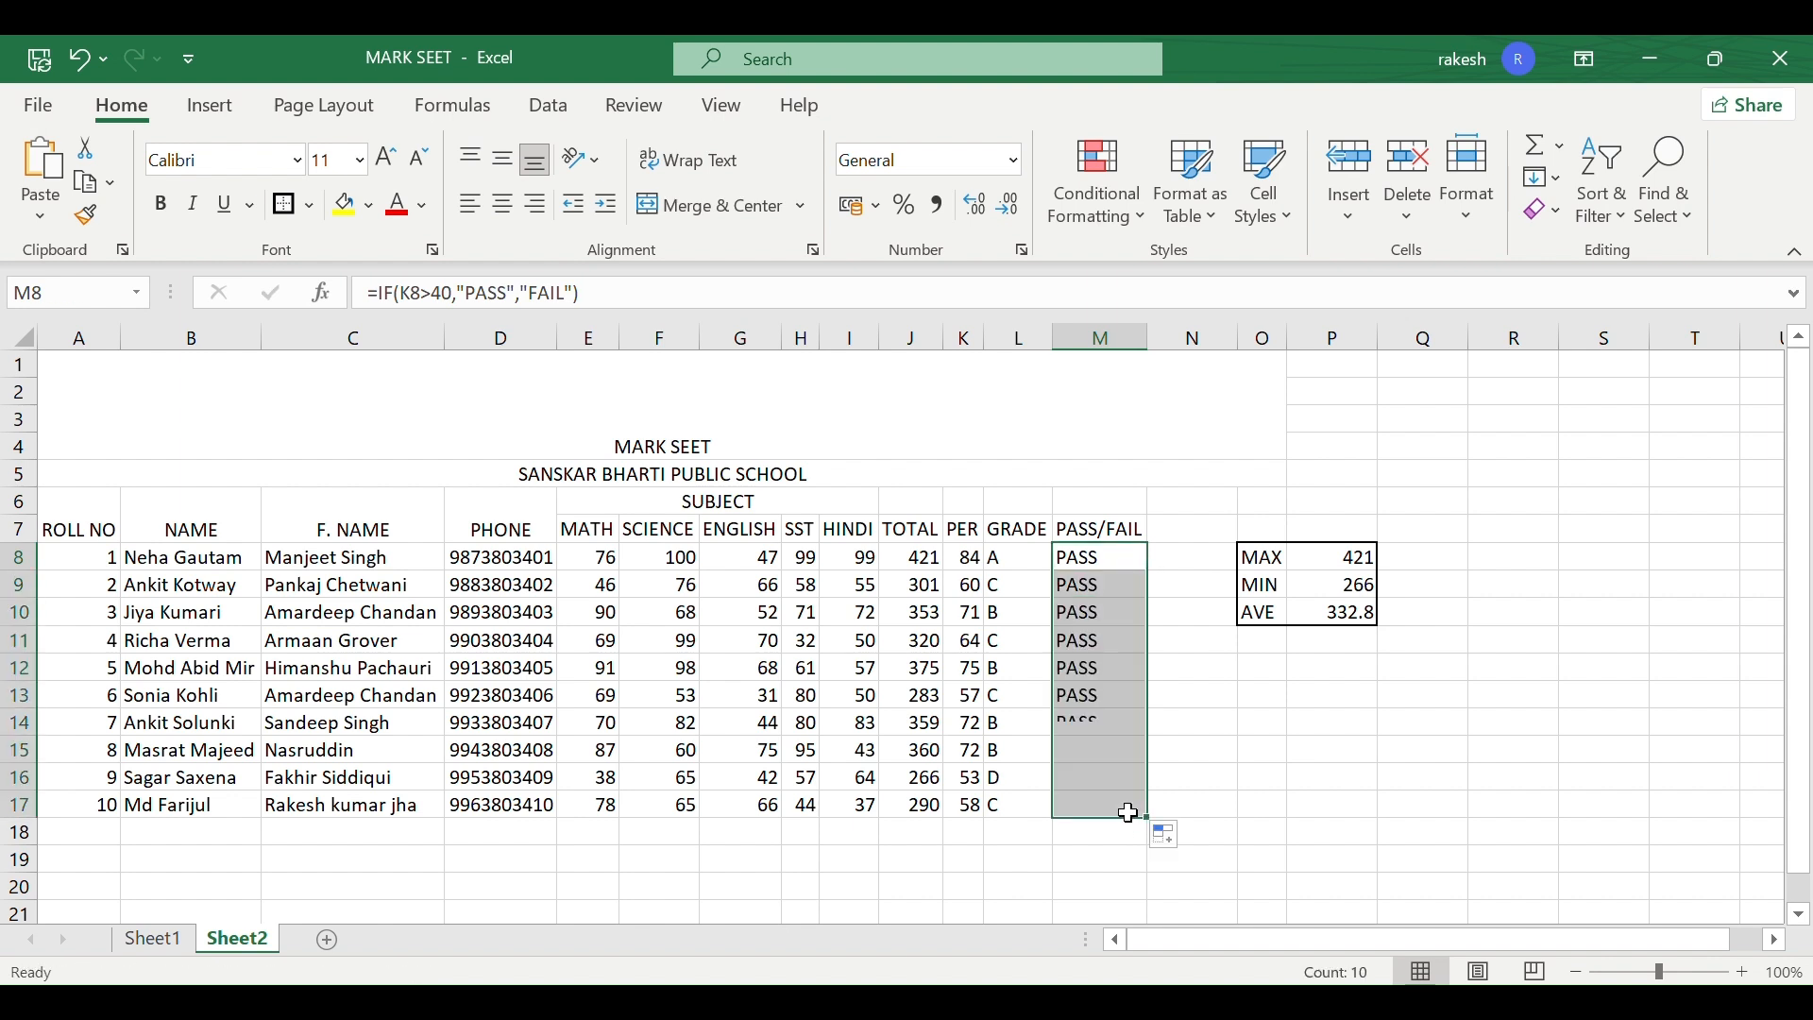
- Set the HINDI mark in I16 to 10 and the SST mark in H16 to 30 for roll number 9
{"action": "left_click", "coordinate": [856, 665]}
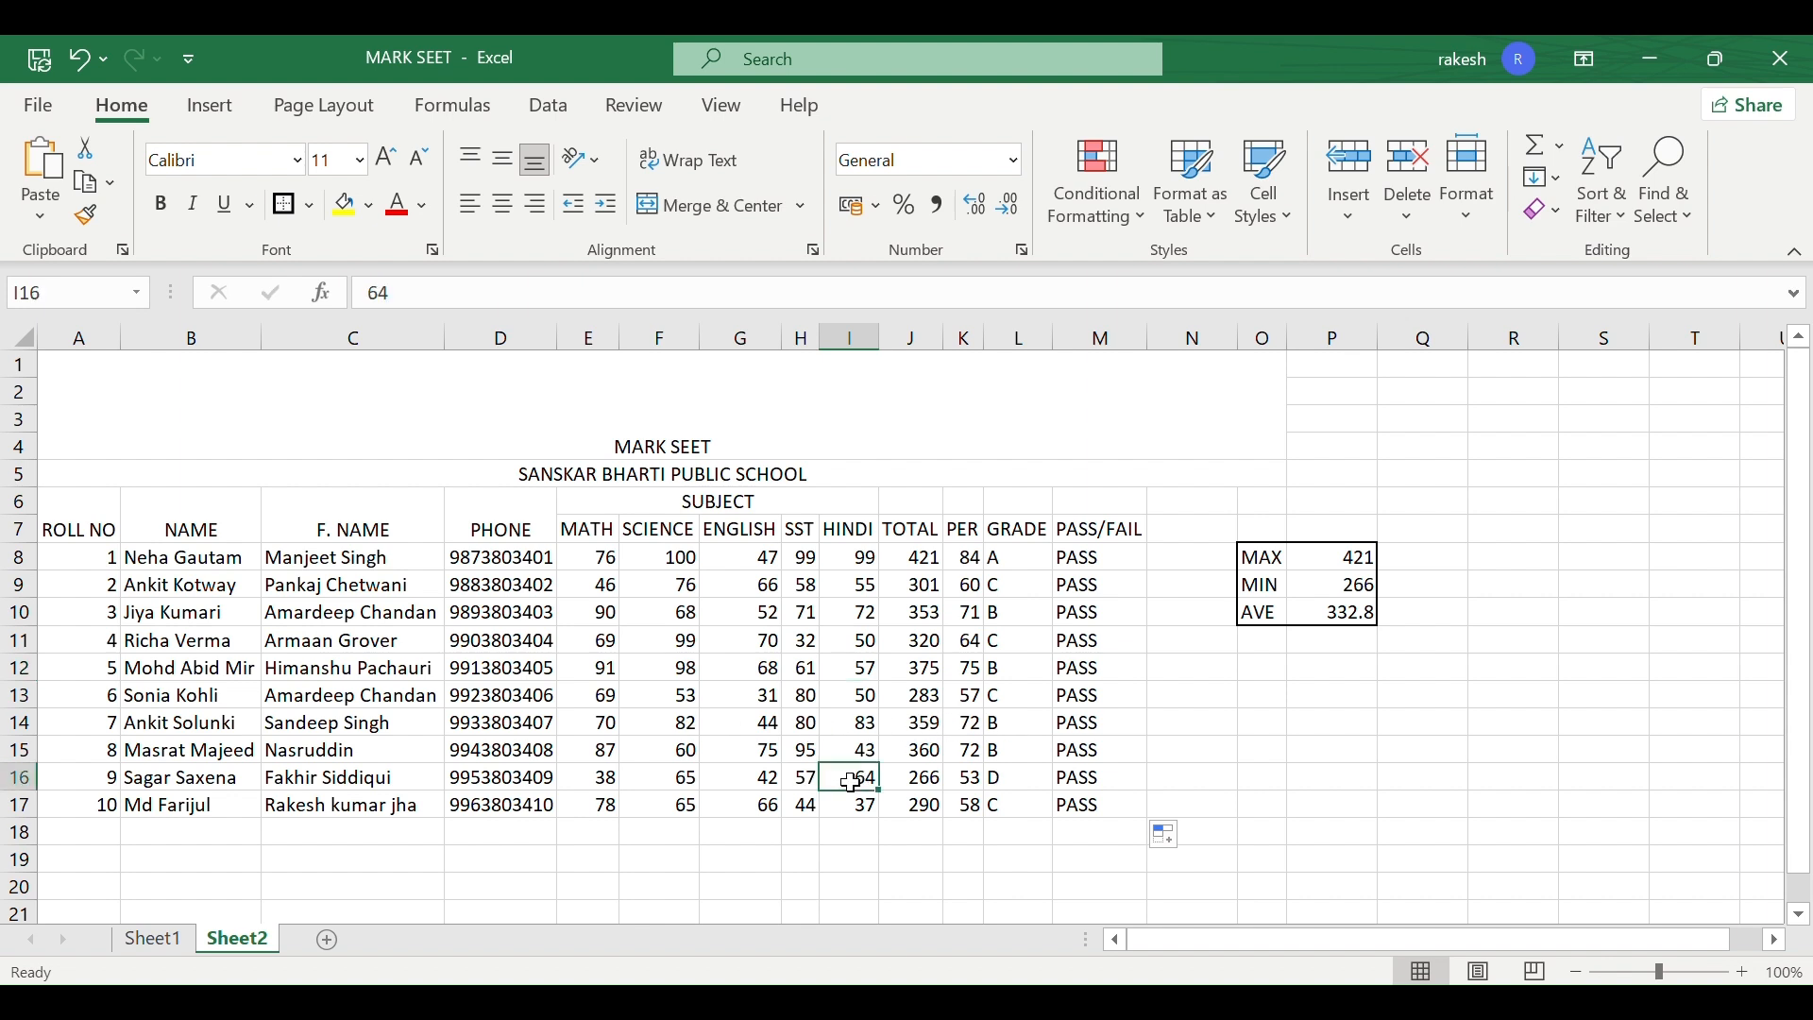
{"action": "double_click", "coordinate": [856, 782]}
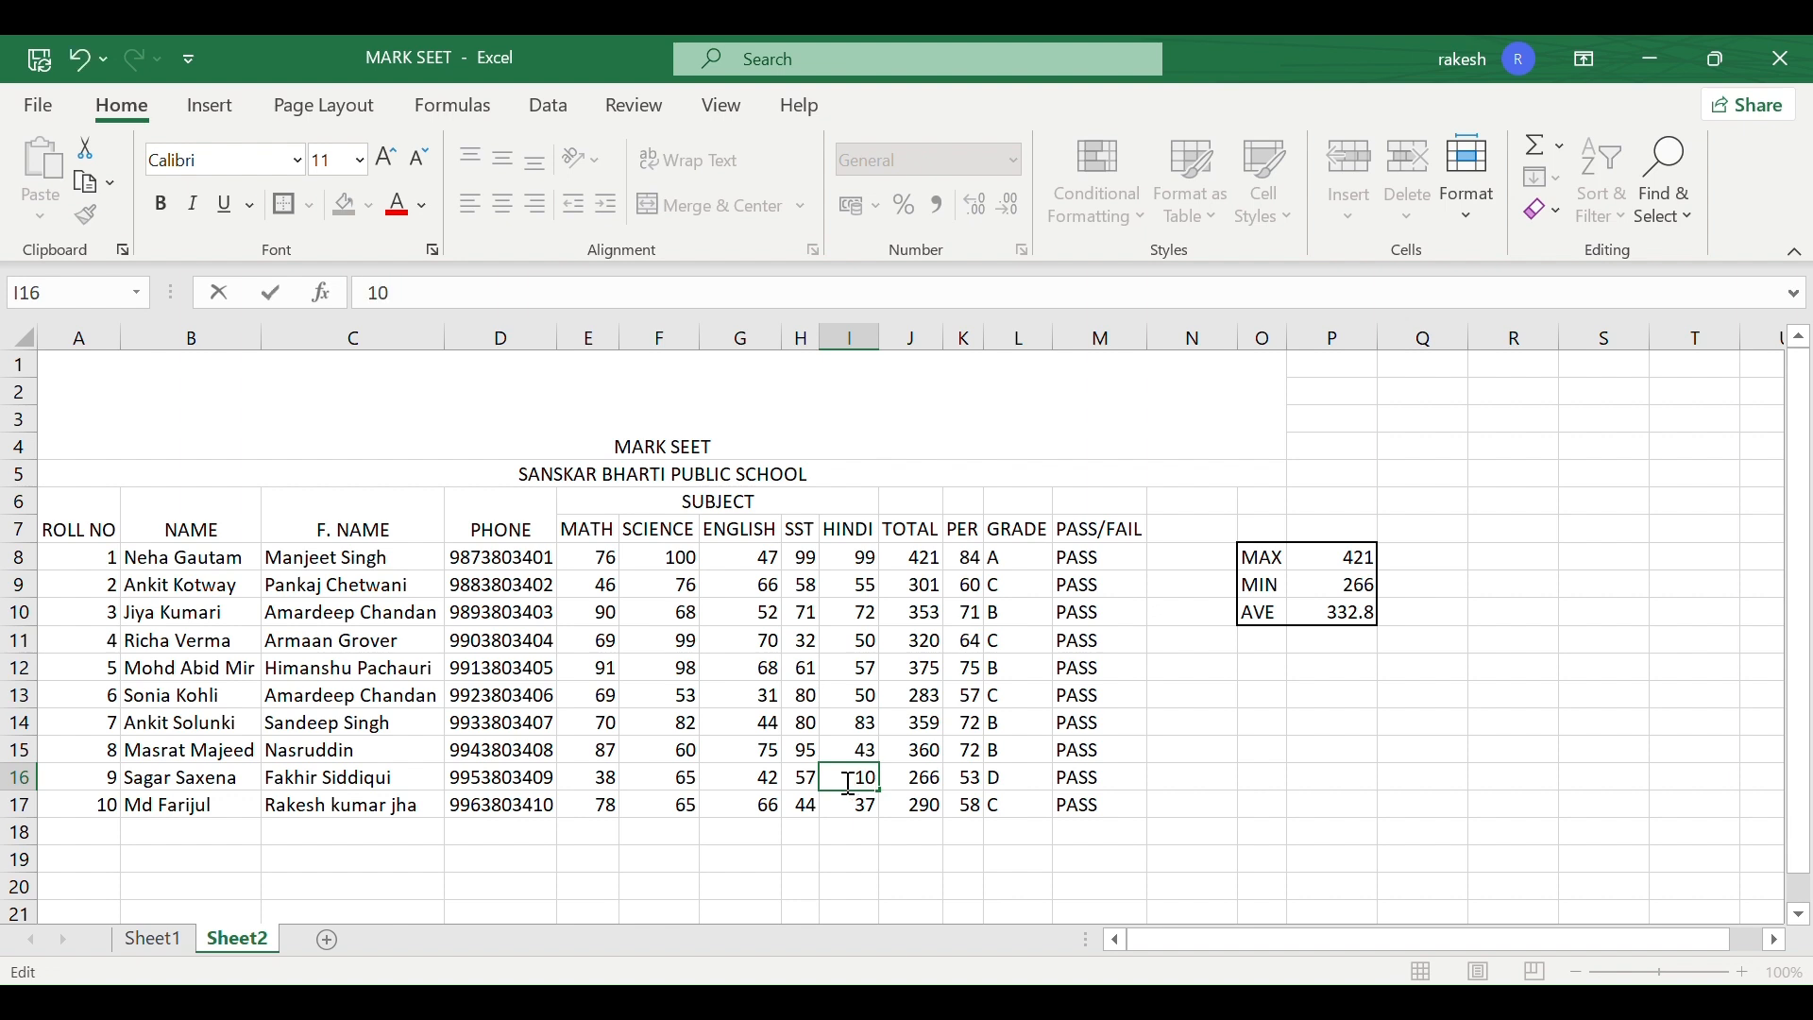
{"action": "type", "text": "10"}
{"action": "left_click", "coordinate": [808, 782]}
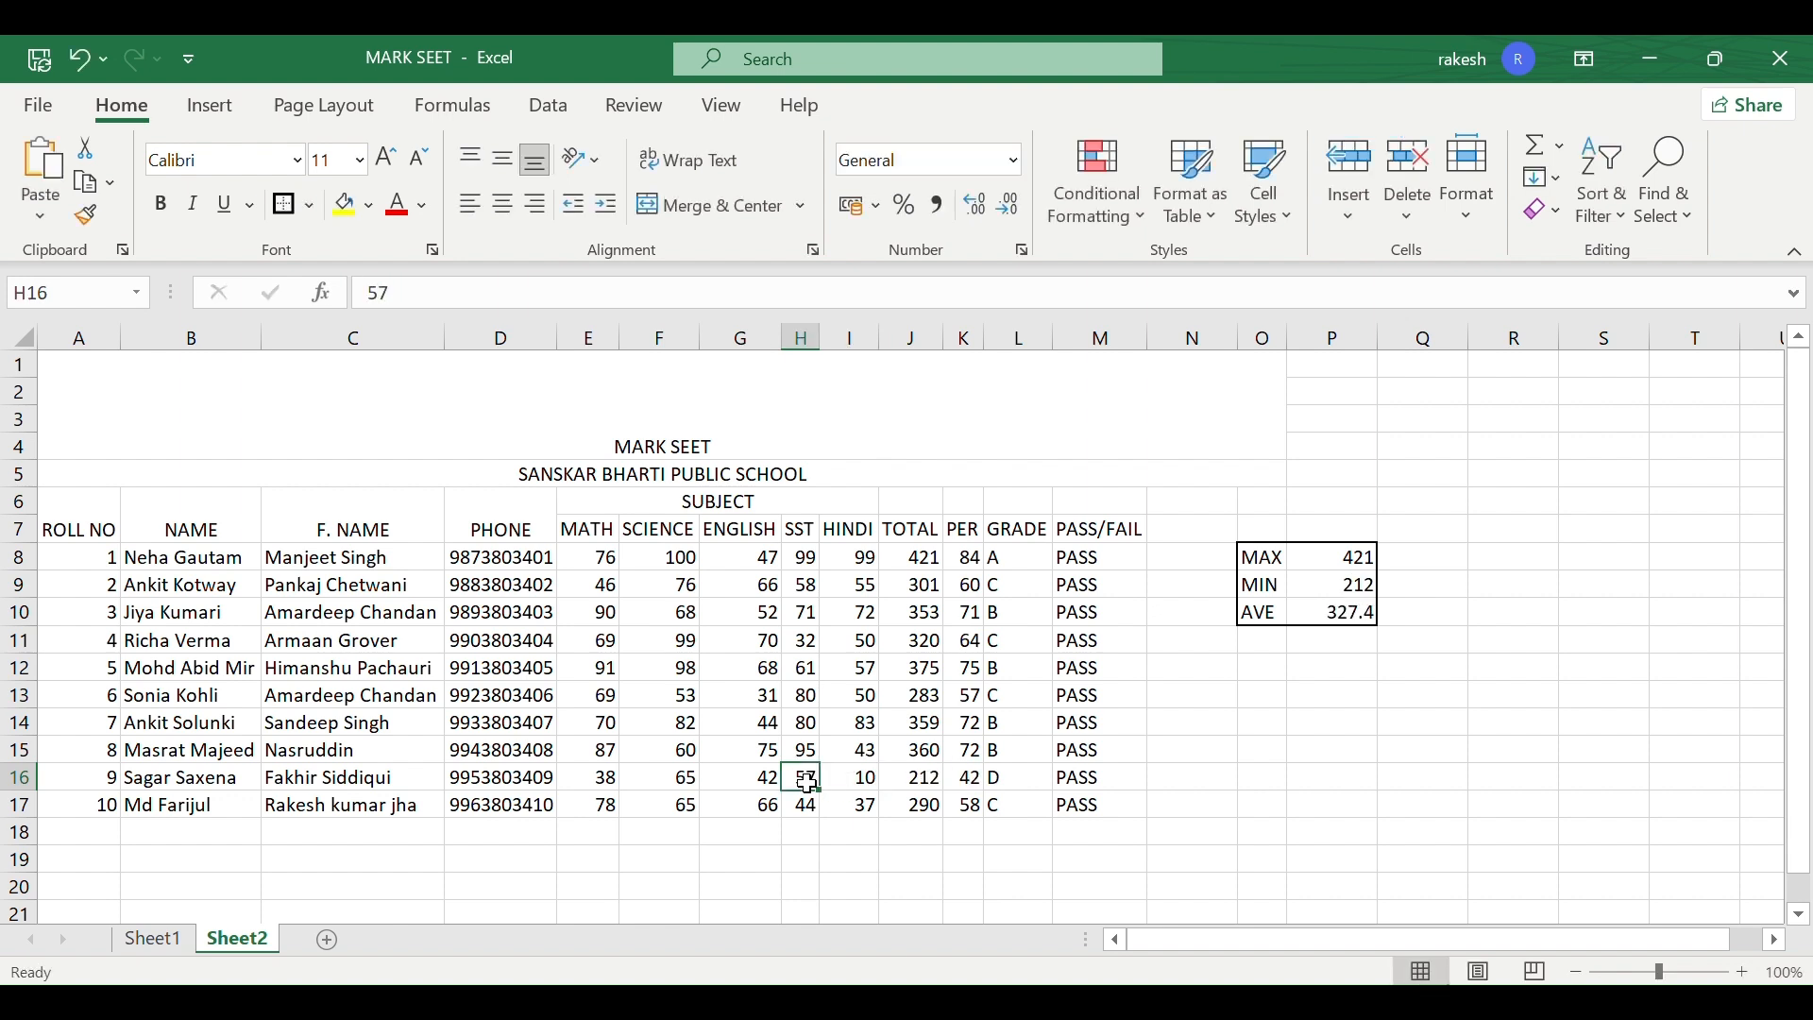
{"action": "double_click", "coordinate": [808, 782]}
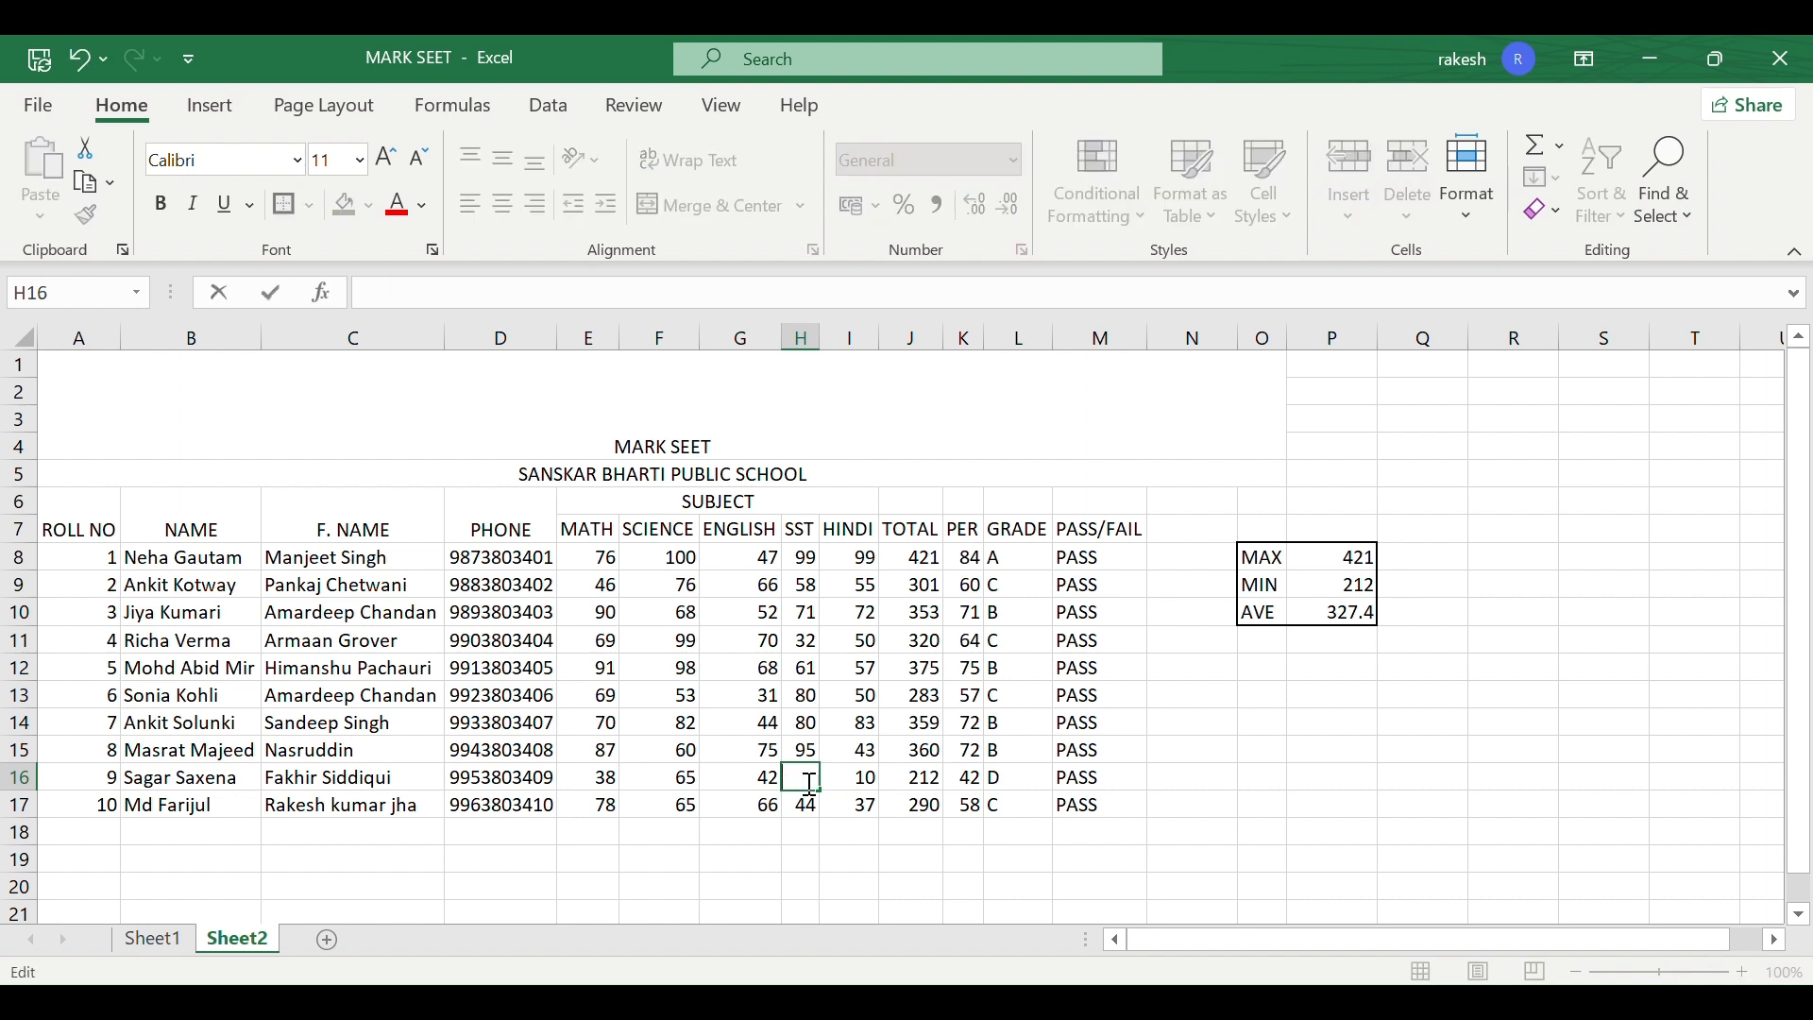
{"action": "type", "text": "30"}
{"action": "left_click", "coordinate": [767, 782]}
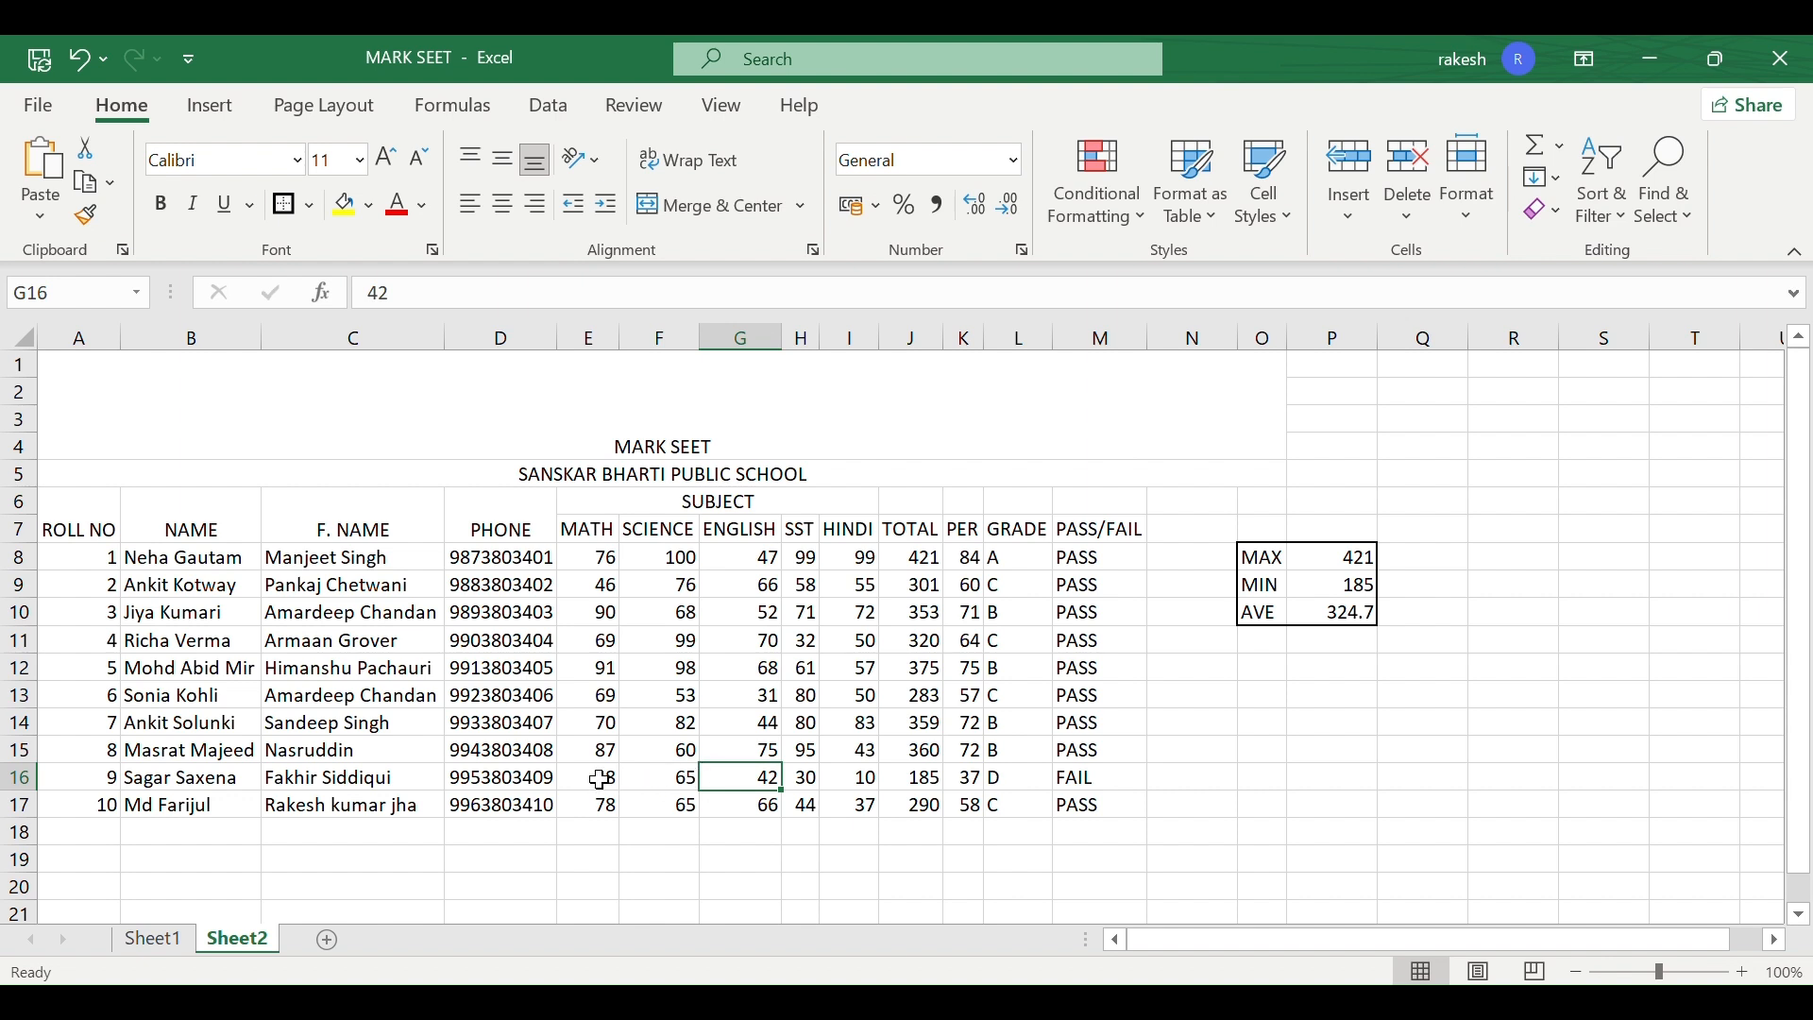
- Copy the marks and total in E16:J16 over roll number 3's cells E10:J10, then clear the copy selection
{"action": "left_click_drag", "start_coordinate": [604, 780], "coordinate": [940, 776]}
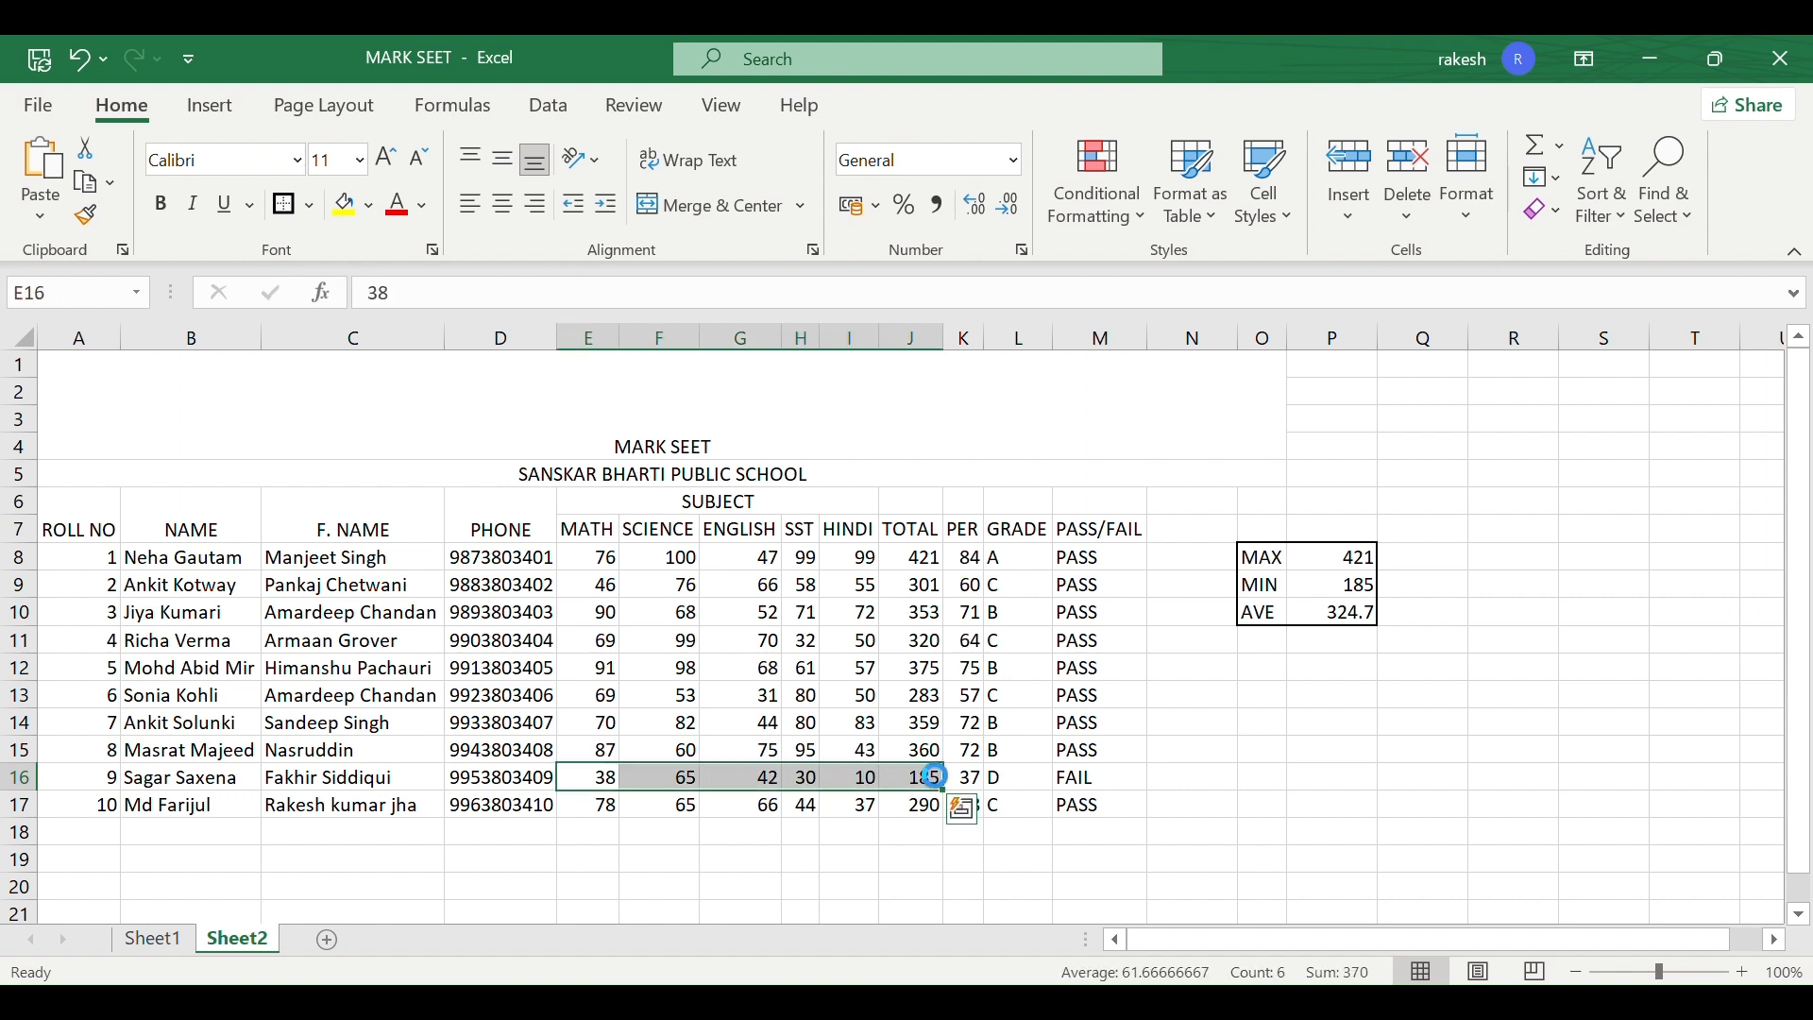
{"action": "key", "text": "ctrl+c"}
{"action": "left_click_drag", "start_coordinate": [604, 623], "coordinate": [918, 620]}
{"action": "key", "text": "ctrl+v"}
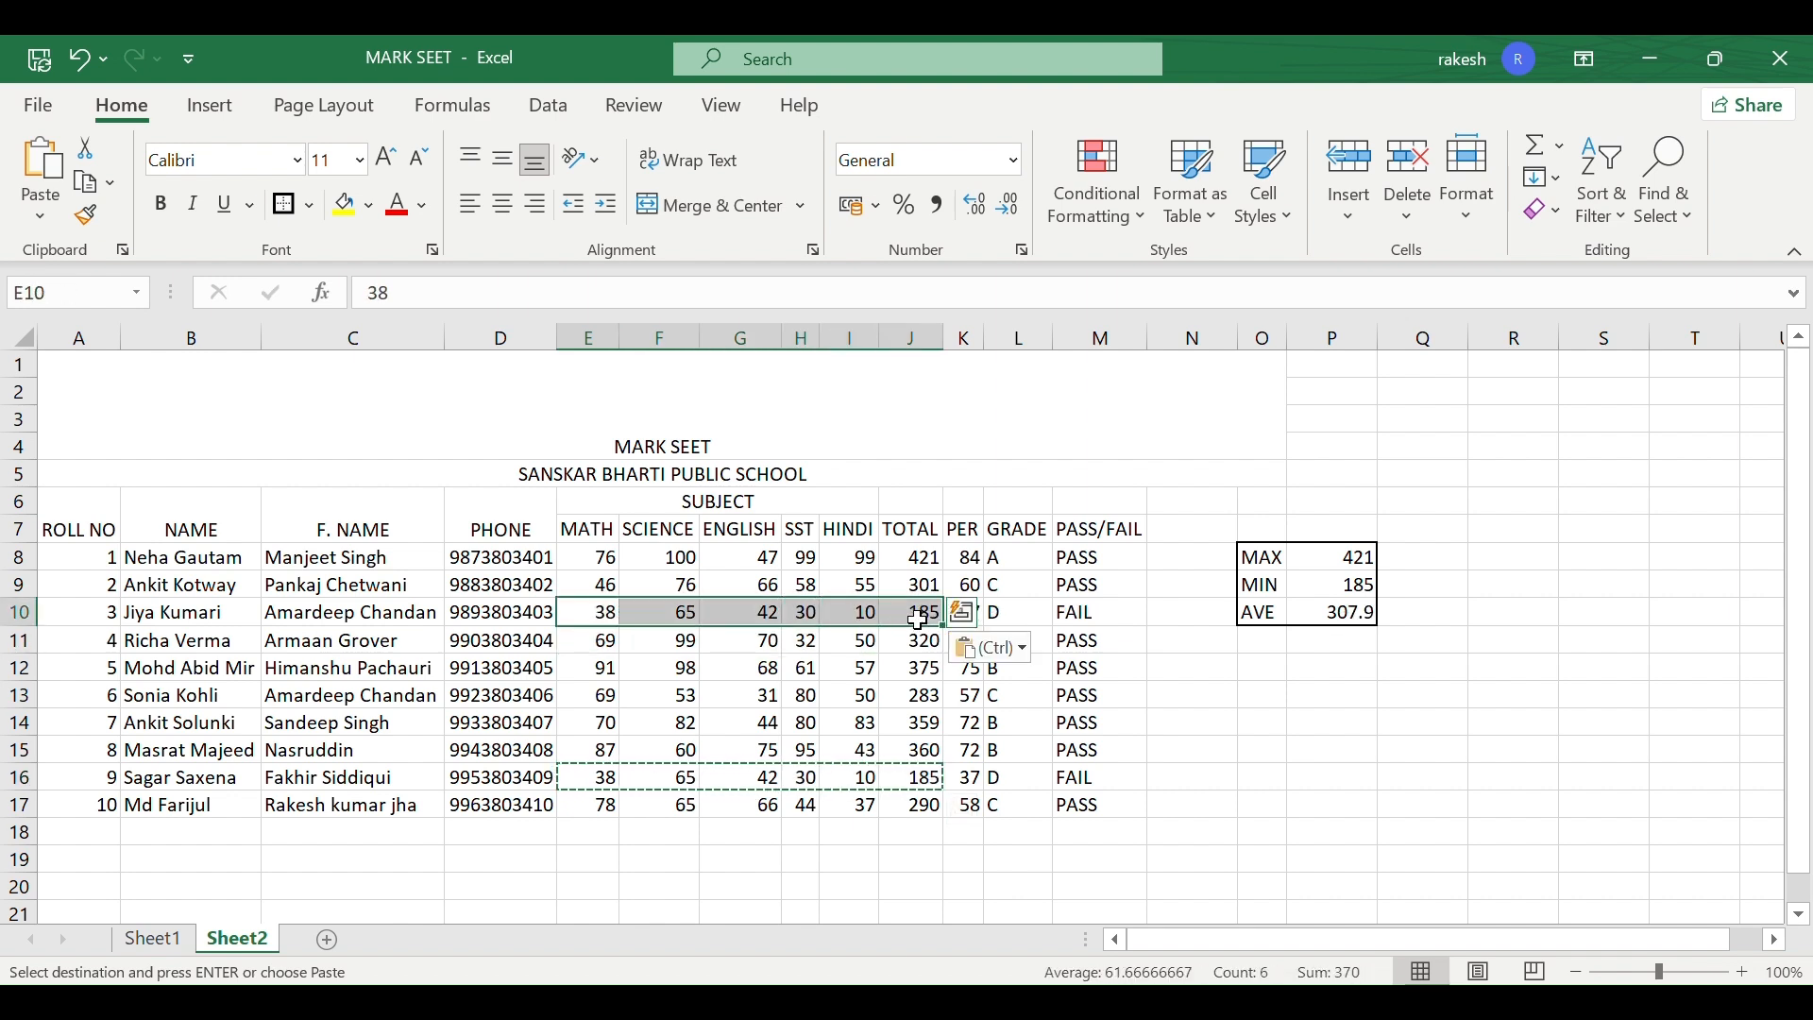
{"action": "left_click", "coordinate": [867, 695]}
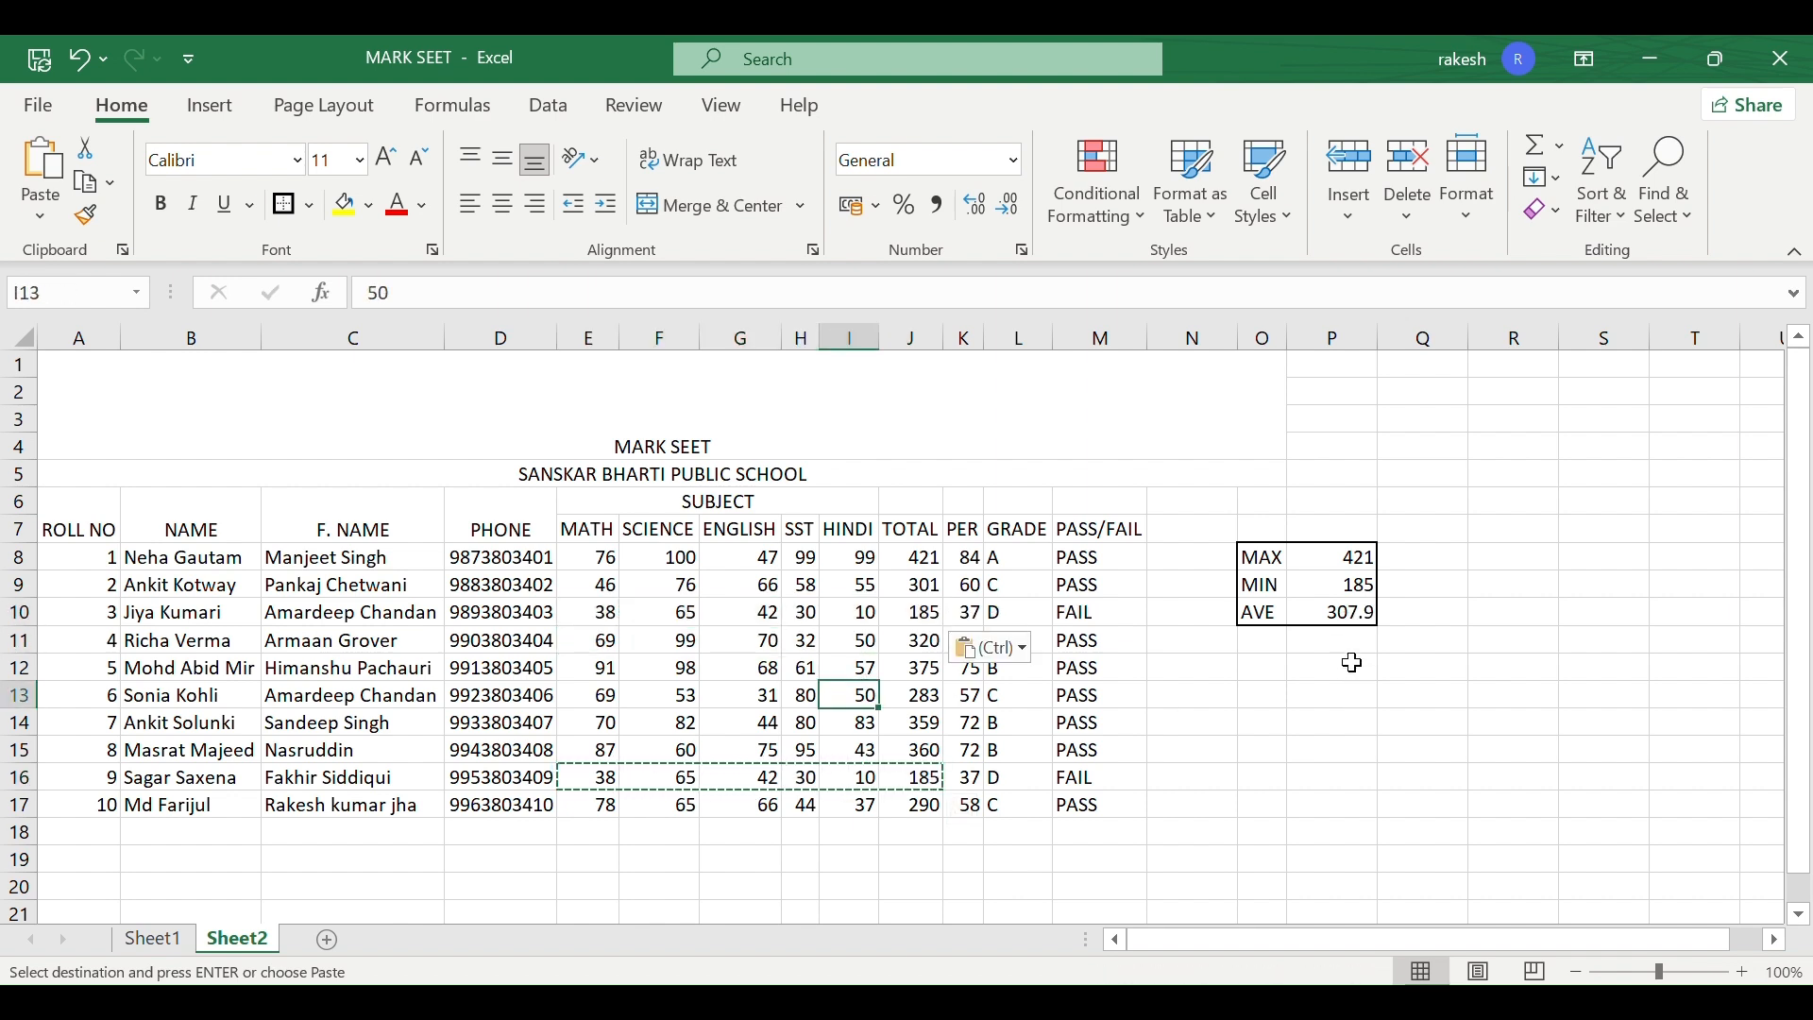
{"action": "left_click", "coordinate": [1183, 738]}
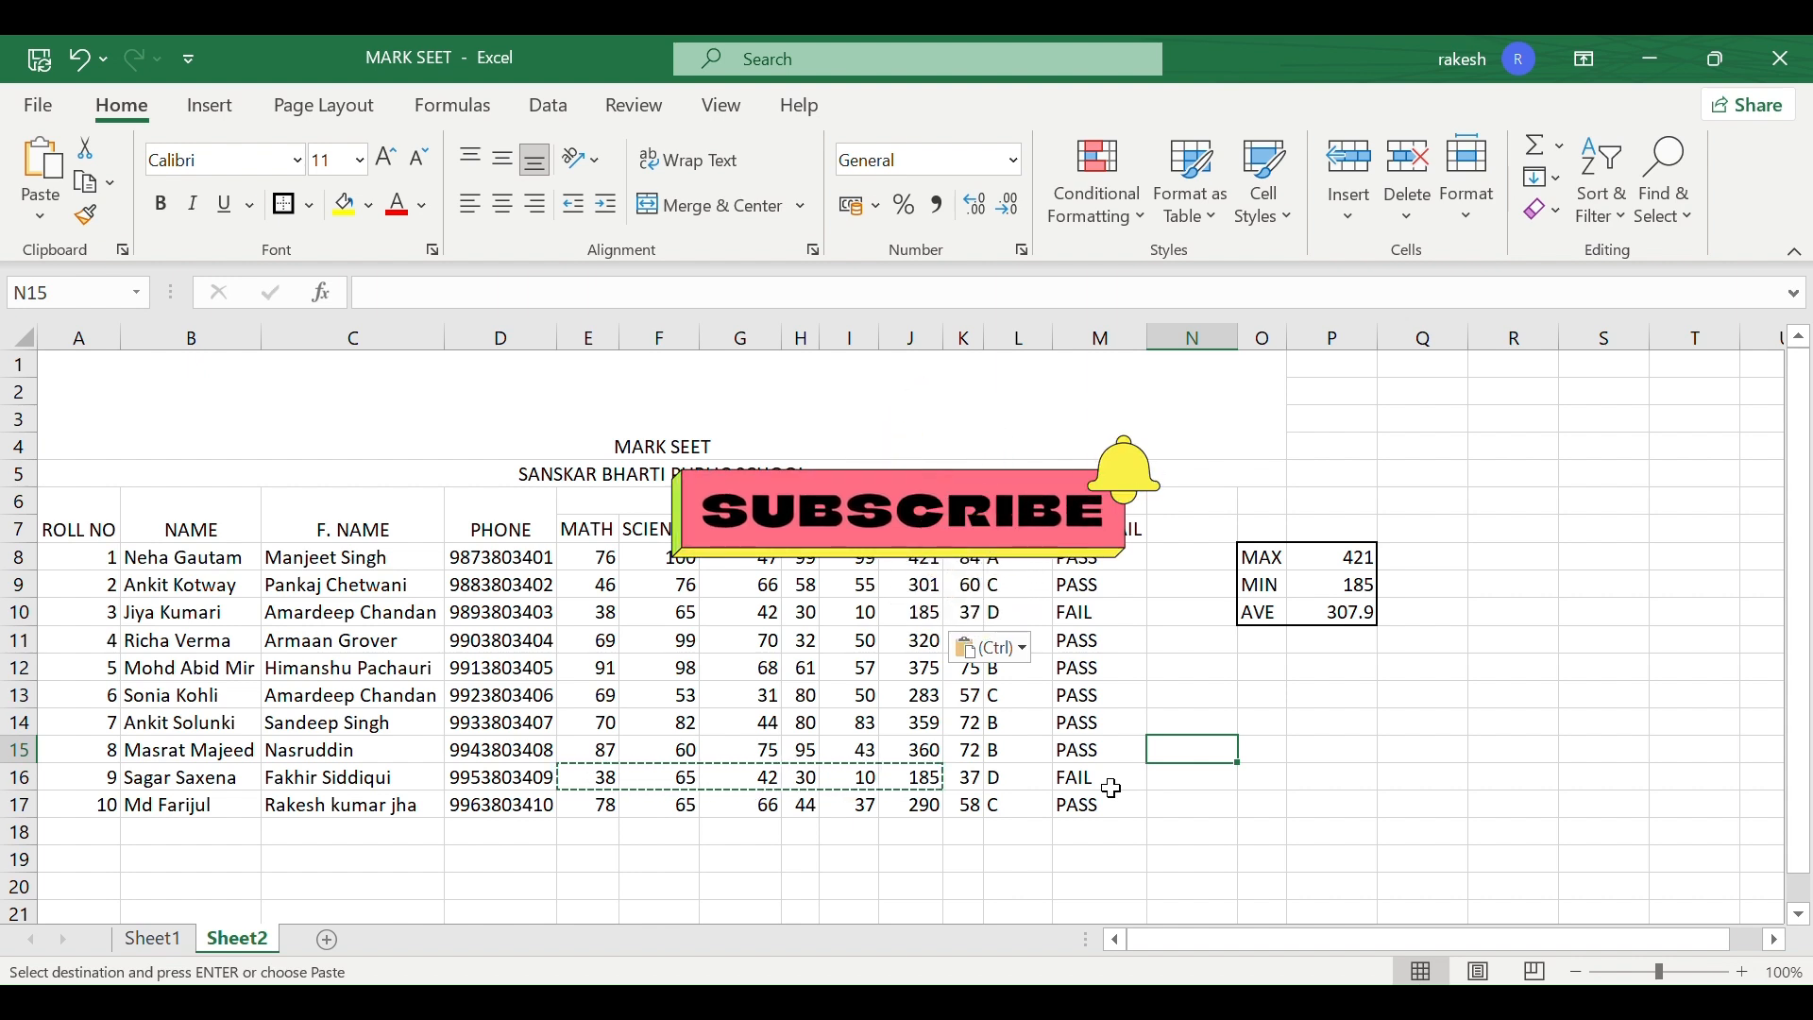
{"action": "key", "text": "Escape"}
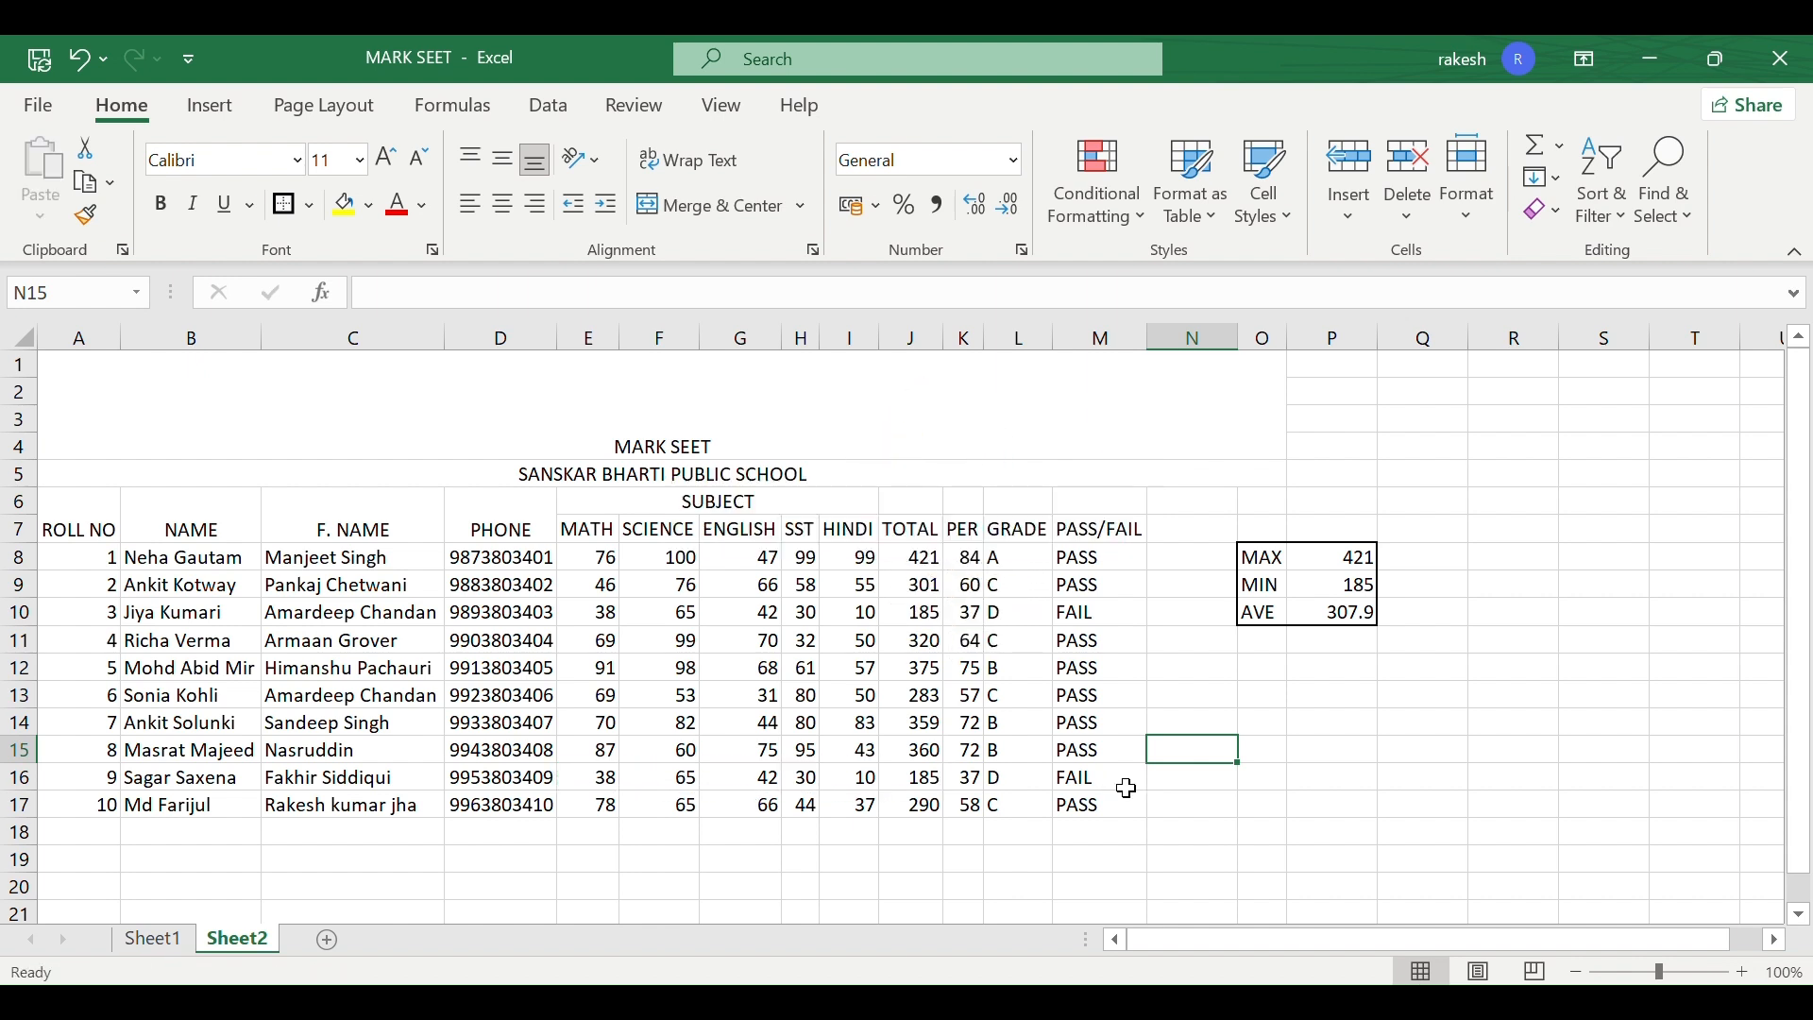
- Middle-align all cells of the sheet vertically and slightly widen the PHONE and PER columns
{"action": "left_click", "coordinate": [1297, 796]}
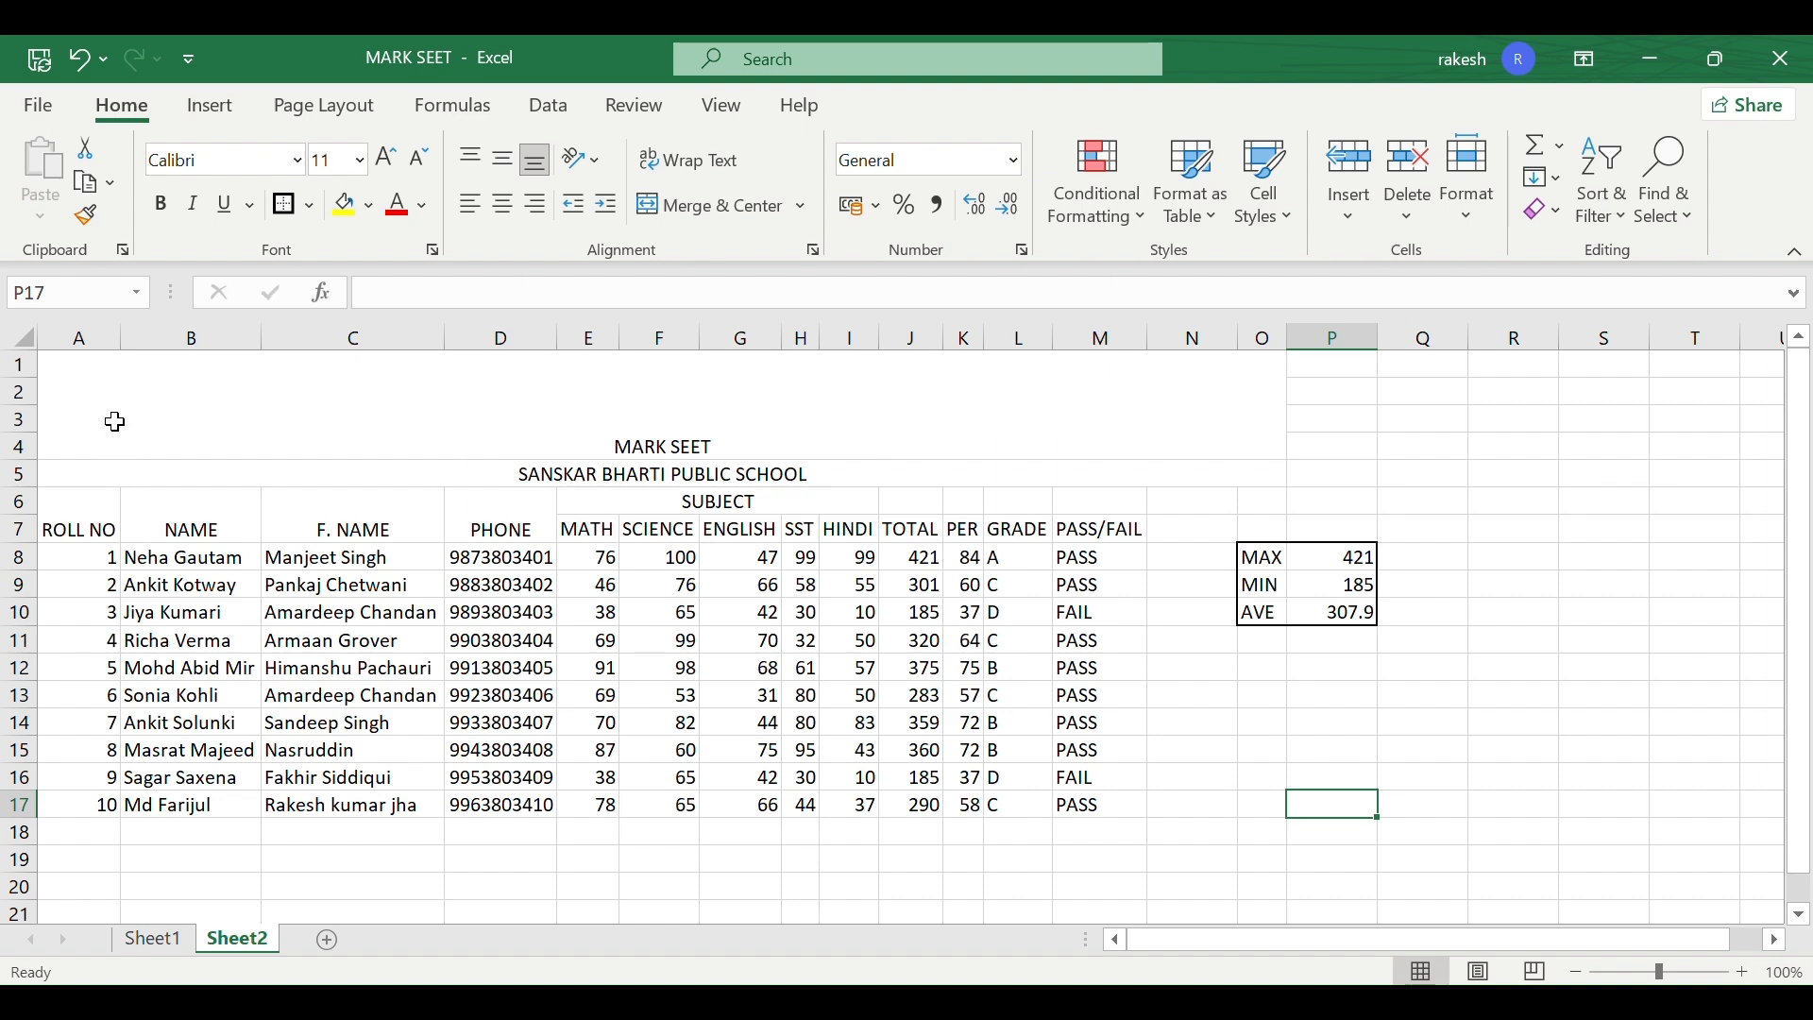
{"action": "left_click", "coordinate": [21, 337]}
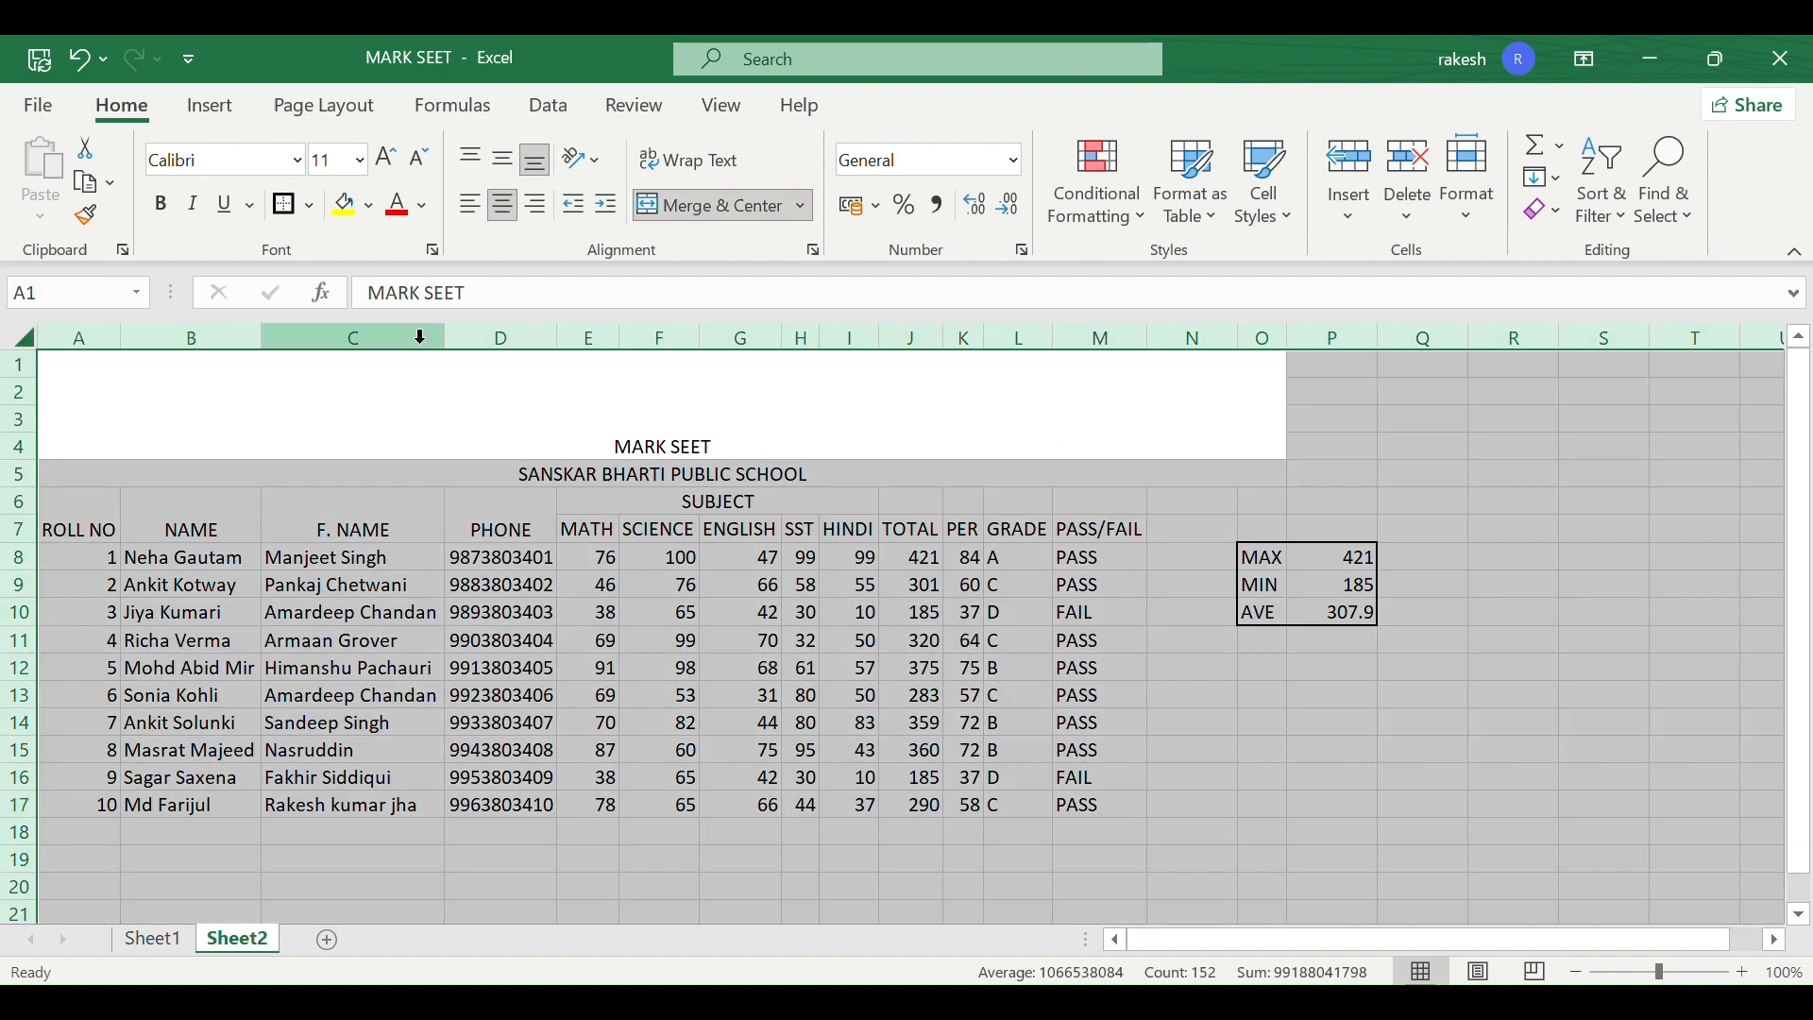
{"action": "left_click", "coordinate": [506, 157]}
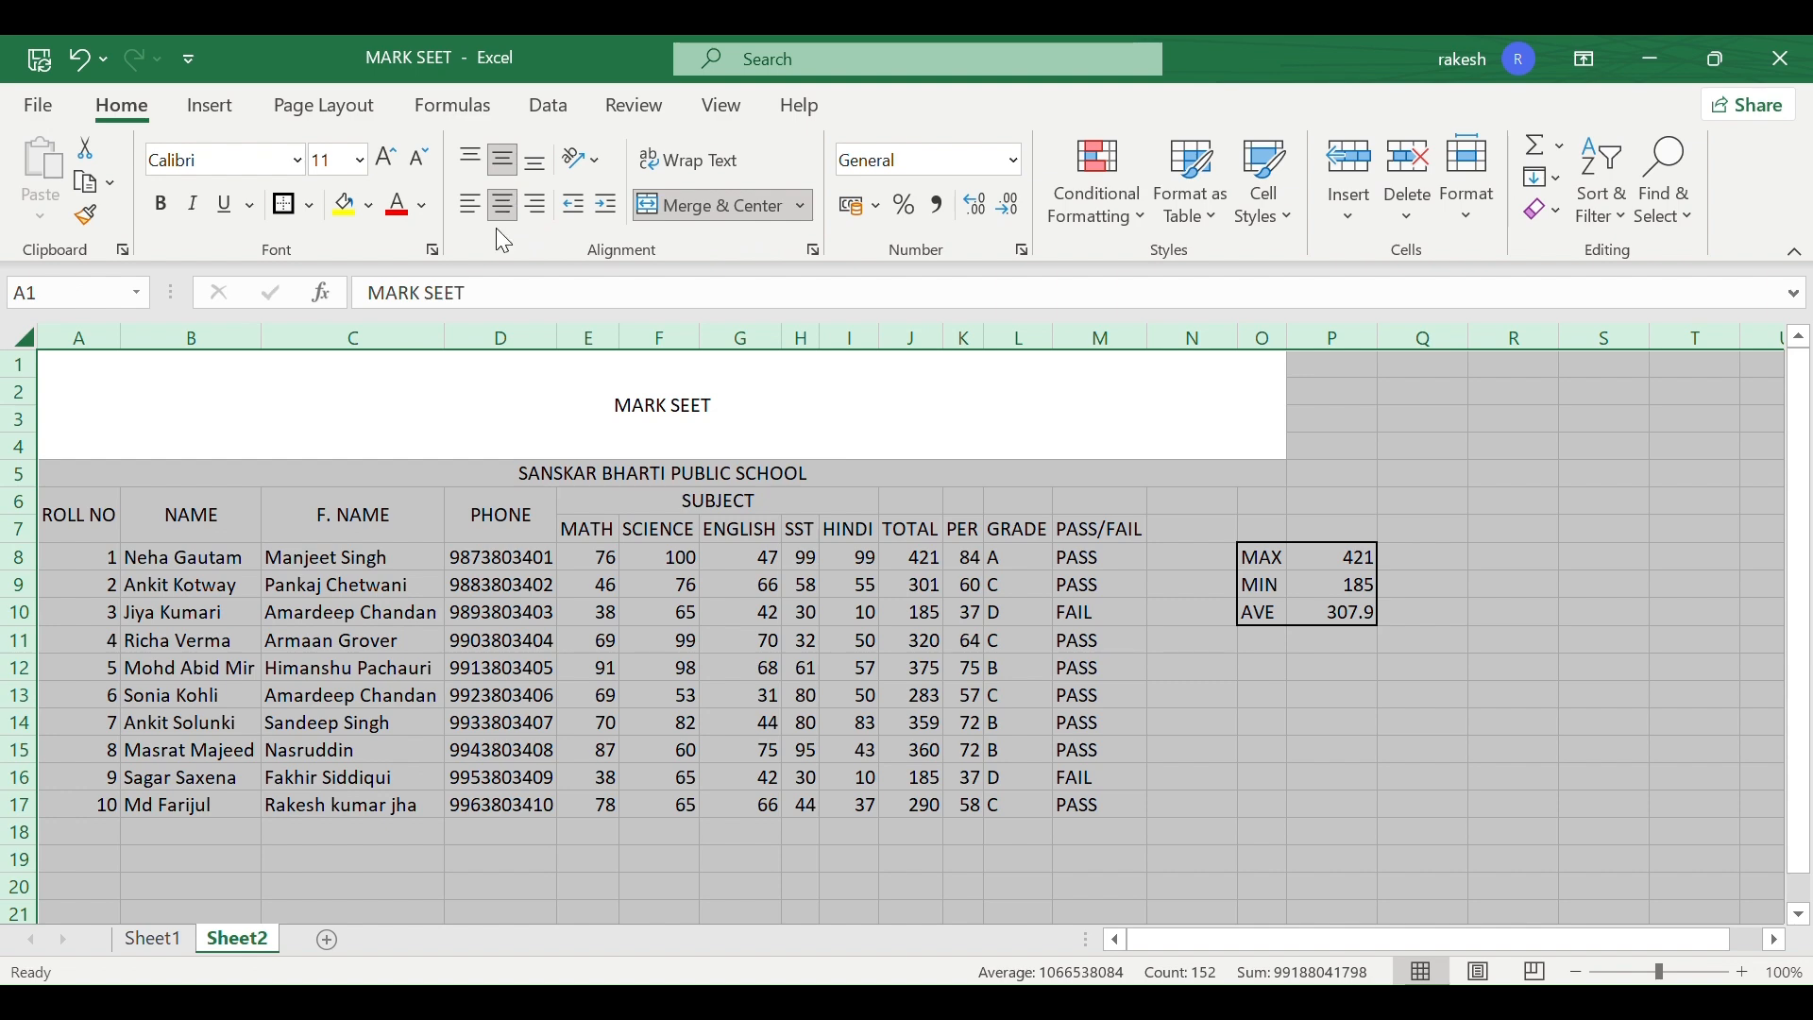
{"action": "left_click", "coordinate": [791, 667]}
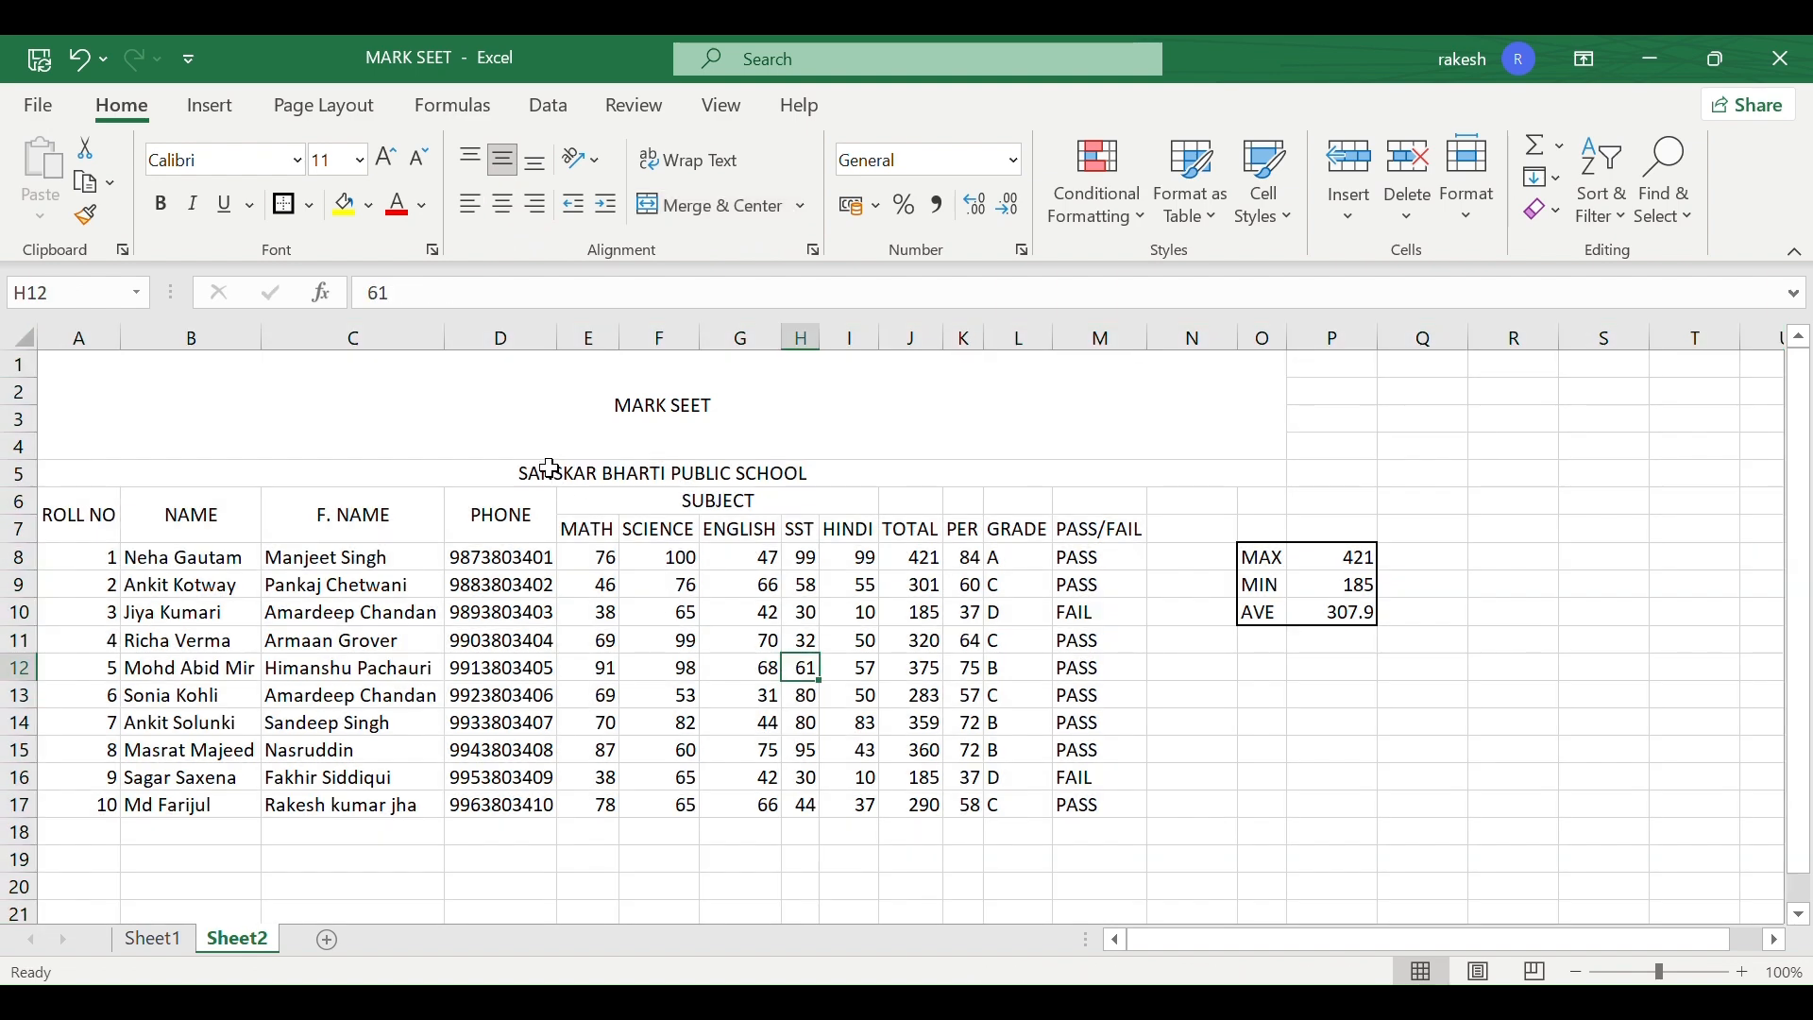
{"action": "left_click_drag", "start_coordinate": [559, 325], "coordinate": [569, 327]}
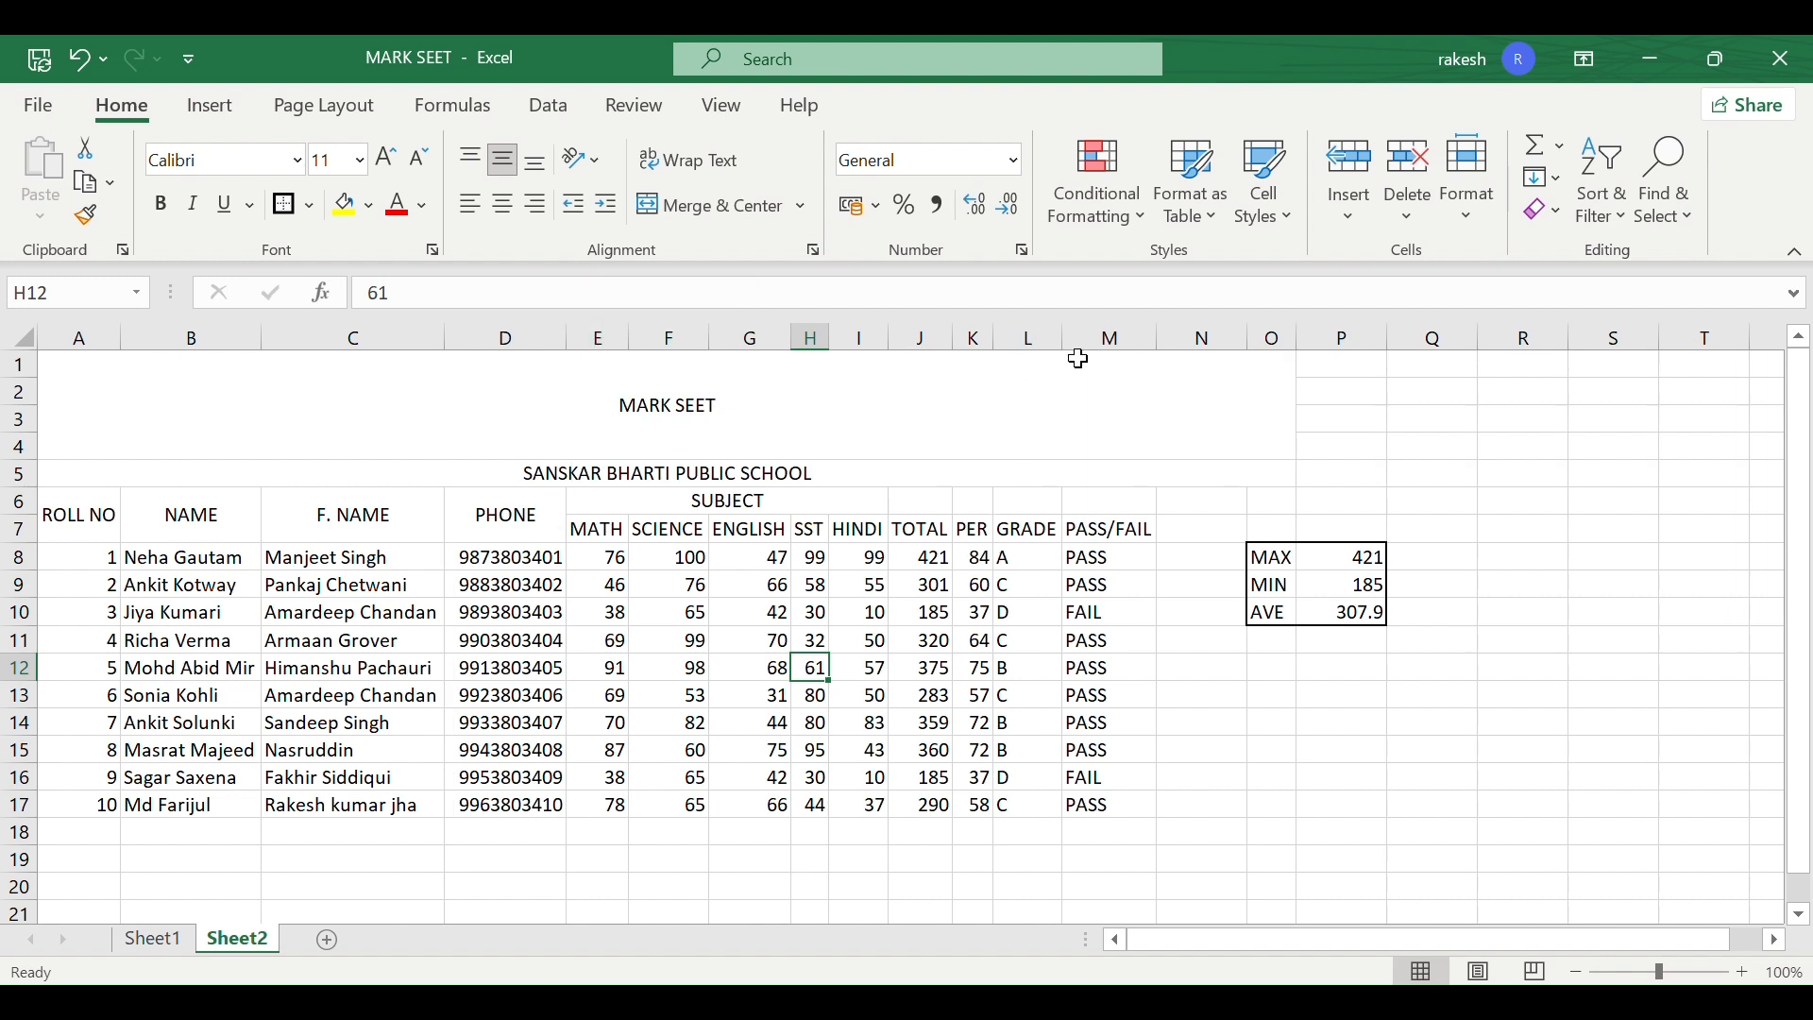
{"action": "left_click_drag", "start_coordinate": [995, 339], "coordinate": [1016, 340]}
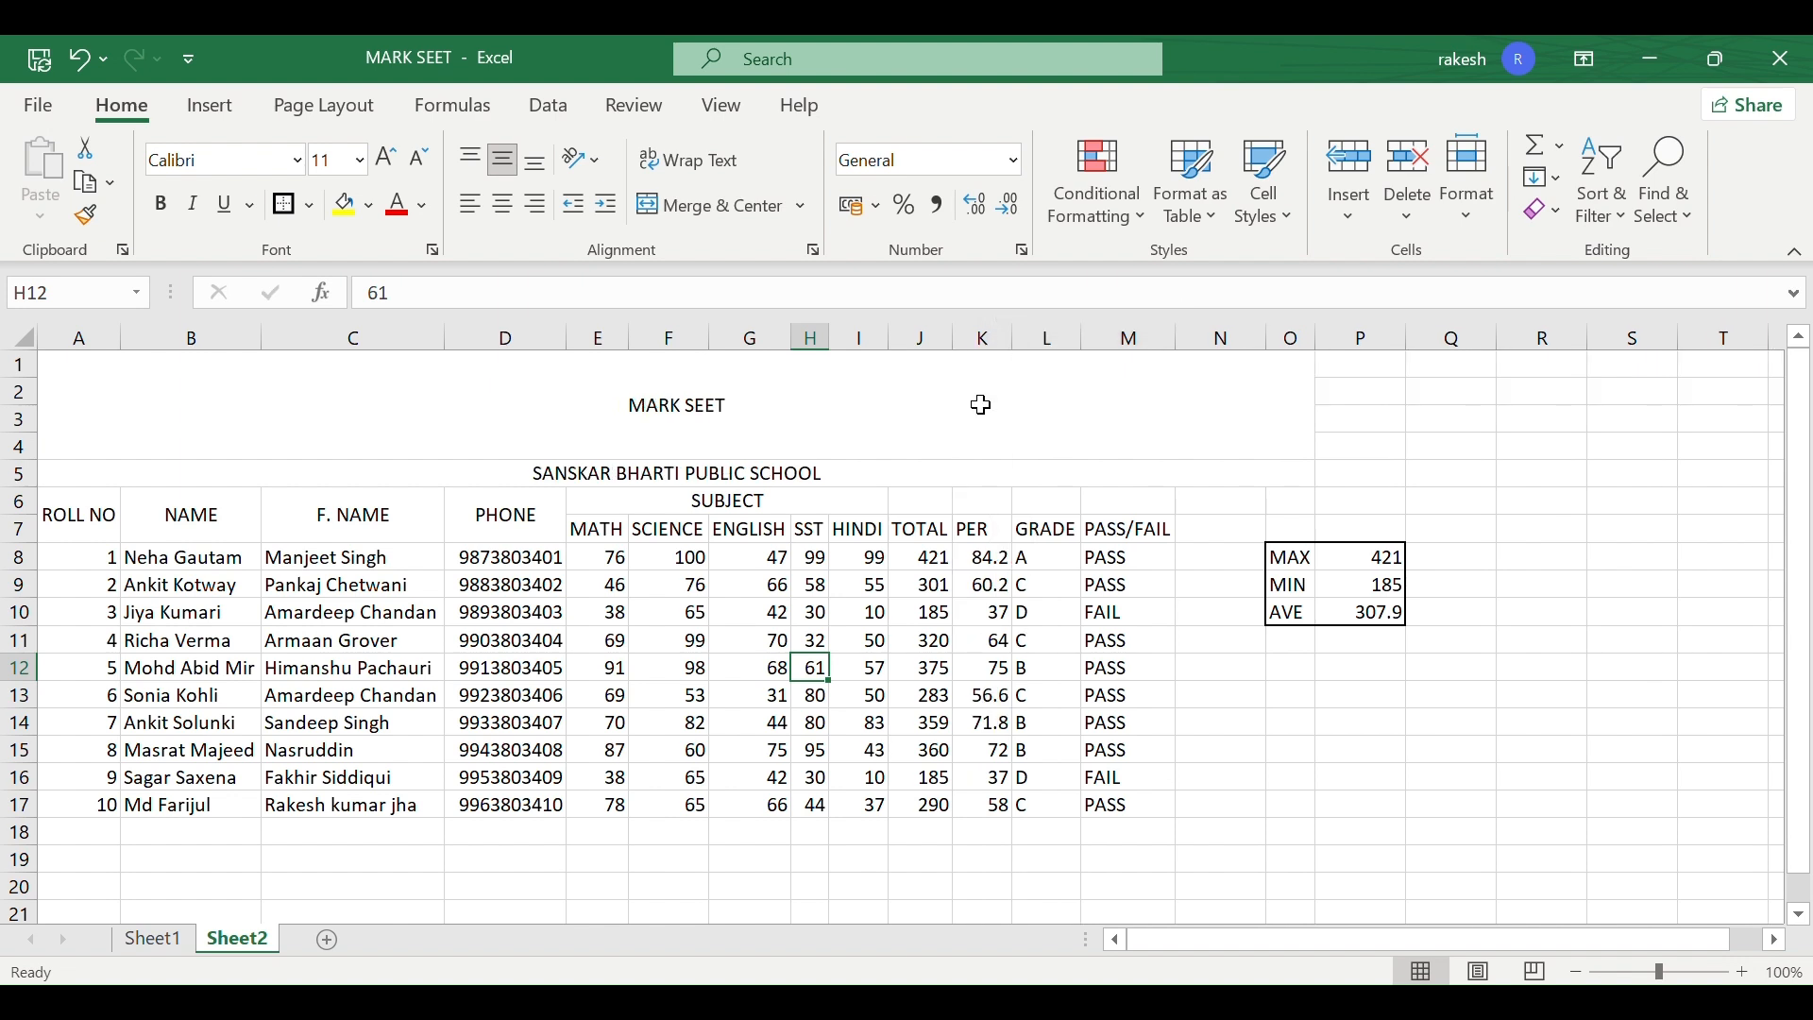
- Centre the ROLL NO column A6:A17 and the PASS/FAIL column M7:M17 horizontally
{"action": "left_click", "coordinate": [106, 515]}
{"action": "left_click_drag", "start_coordinate": [106, 515], "coordinate": [83, 805]}
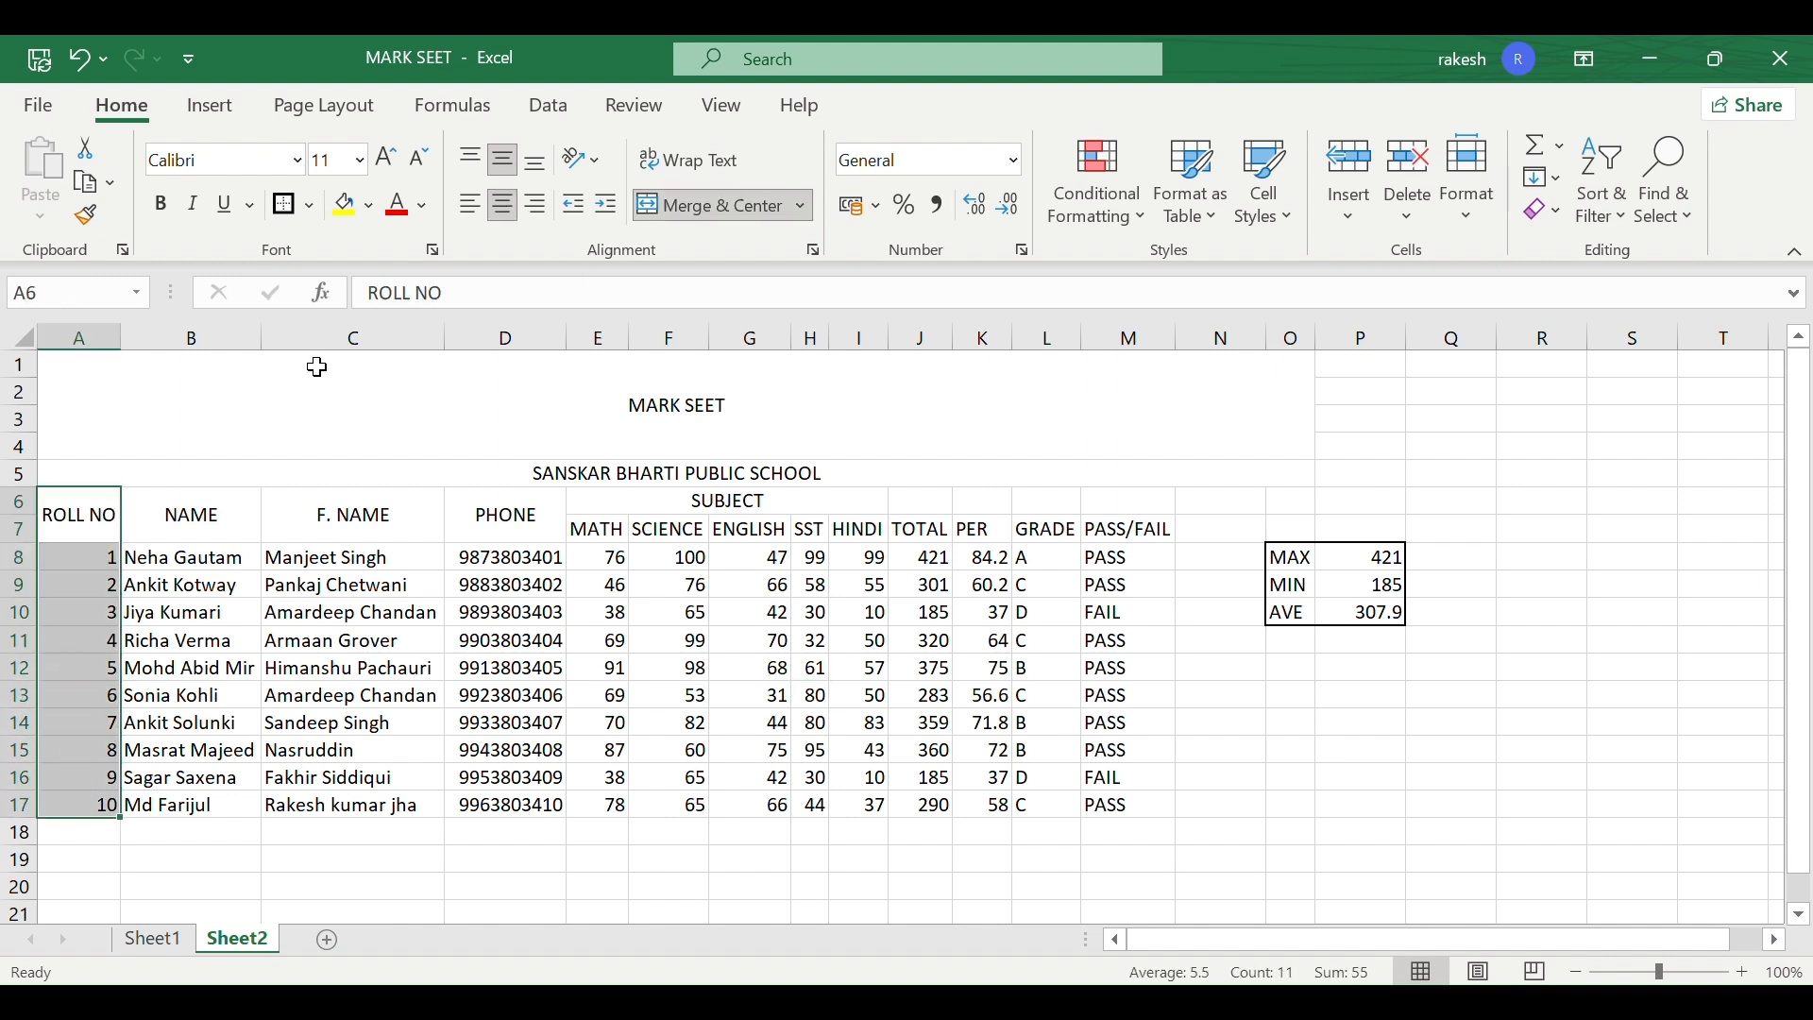
{"action": "left_click", "coordinate": [507, 208]}
{"action": "left_click", "coordinate": [507, 208]}
{"action": "left_click", "coordinate": [276, 639]}
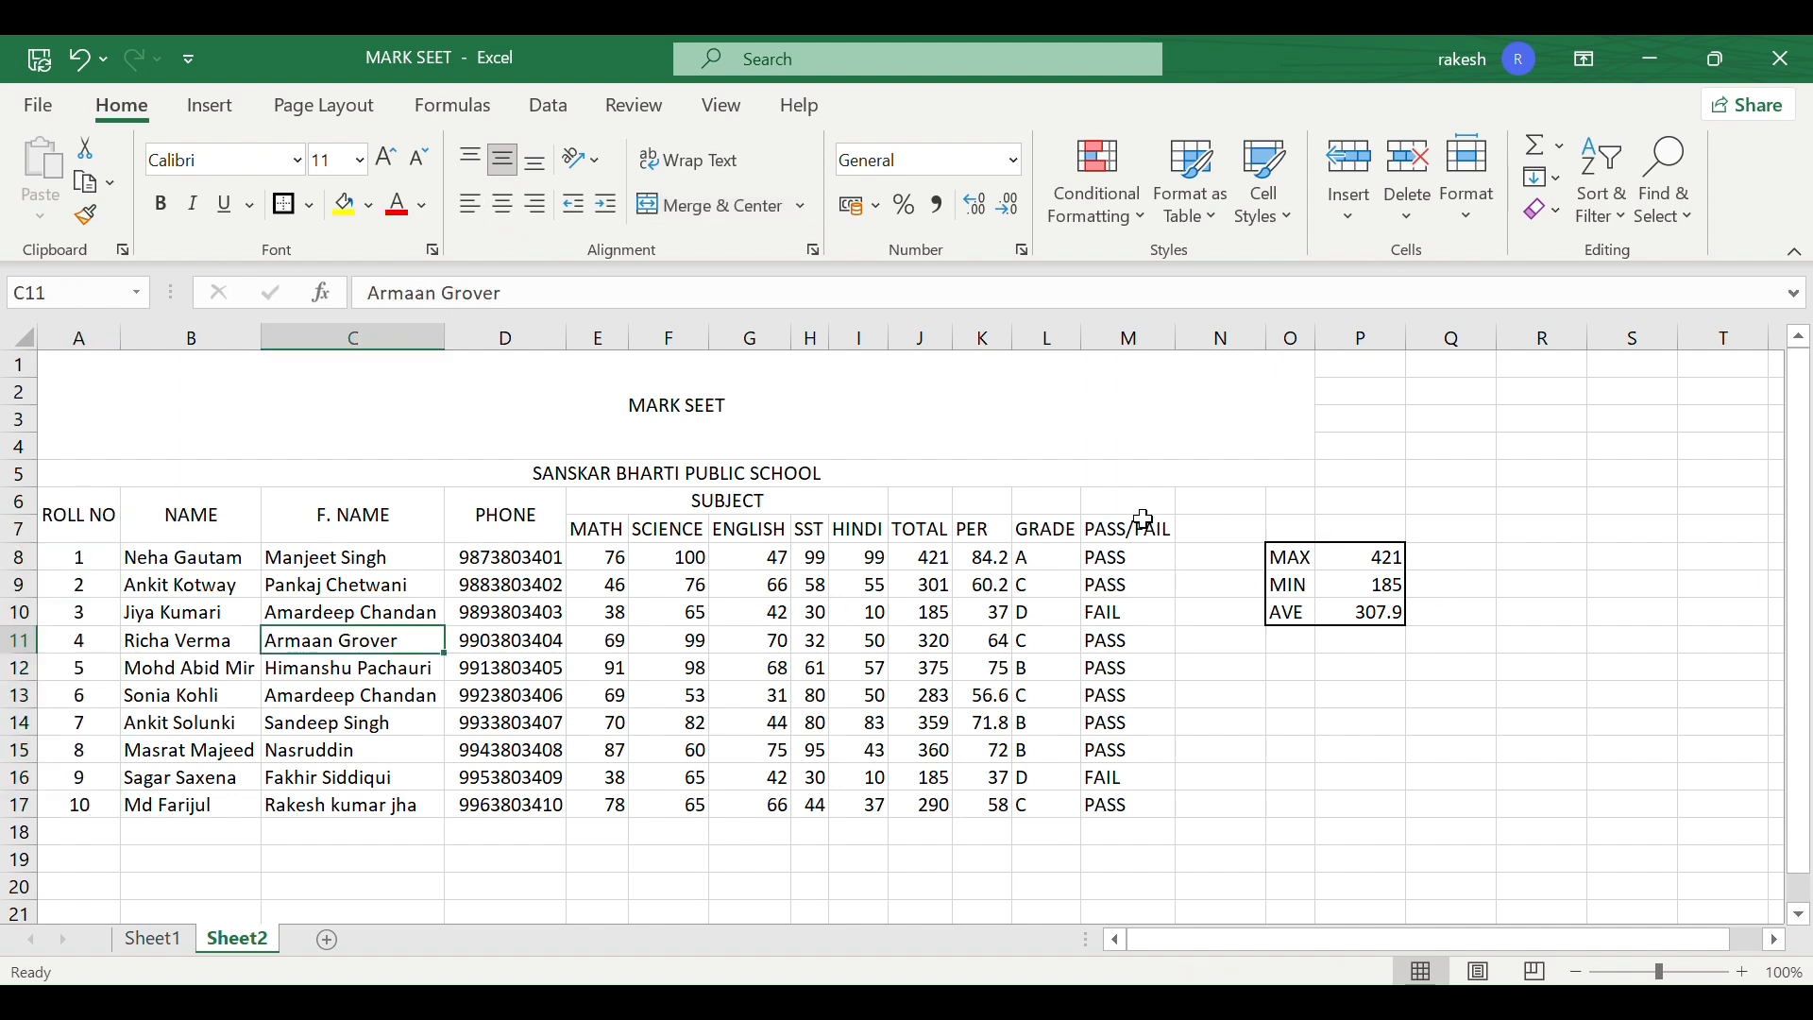
{"action": "left_click_drag", "start_coordinate": [1146, 521], "coordinate": [1151, 805]}
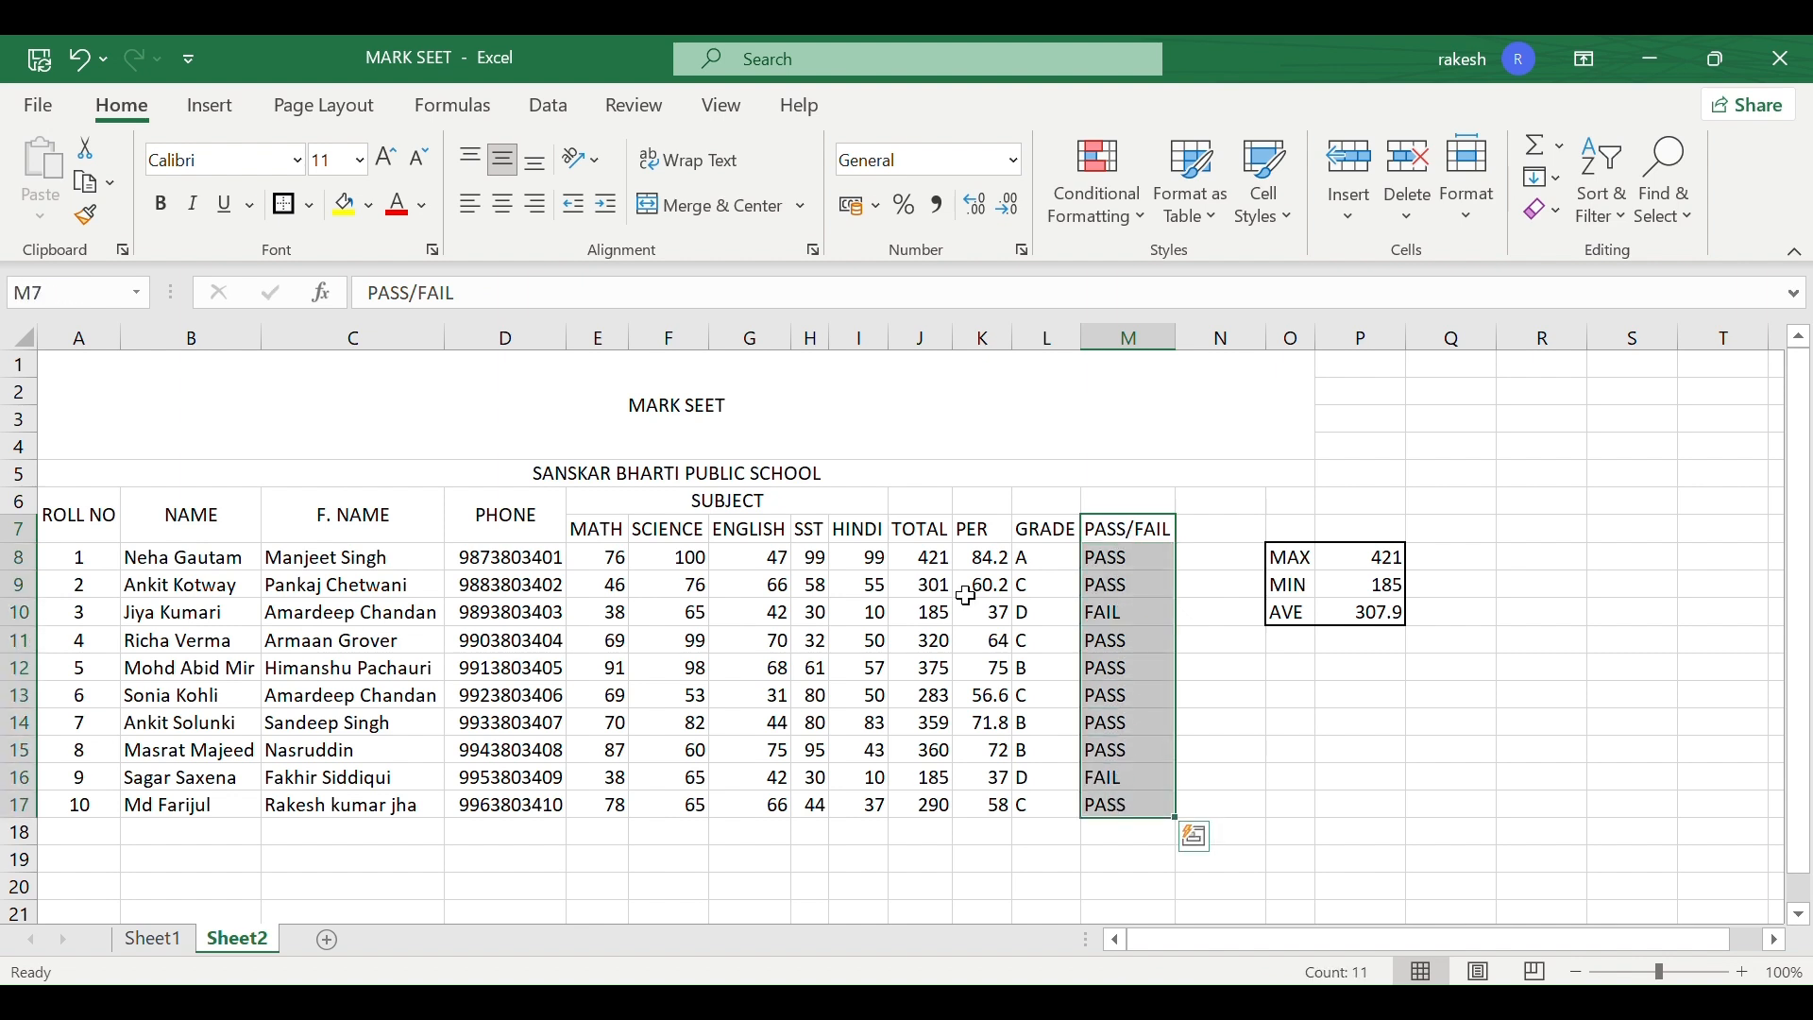
{"action": "left_click", "coordinate": [504, 205]}
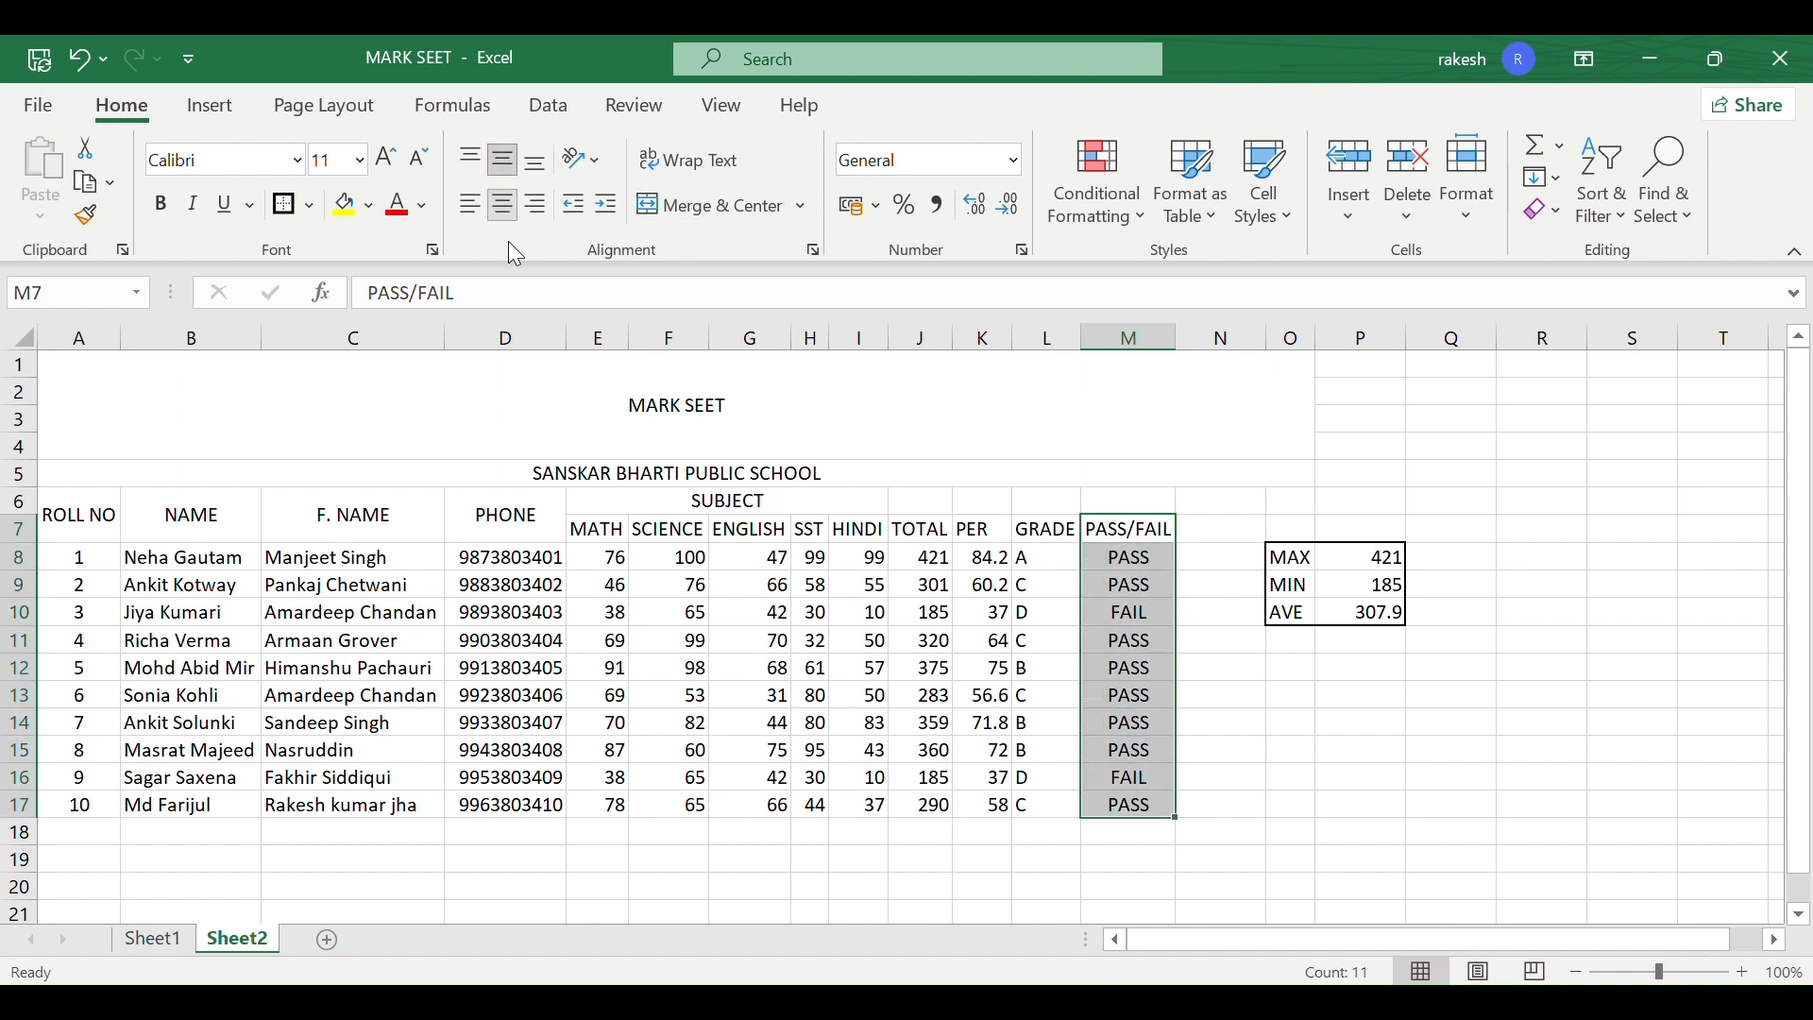
- Centre the marks, totals and percentages in E8:K17 and the grades in L8:L17 horizontally
{"action": "left_click_drag", "start_coordinate": [601, 567], "coordinate": [972, 798]}
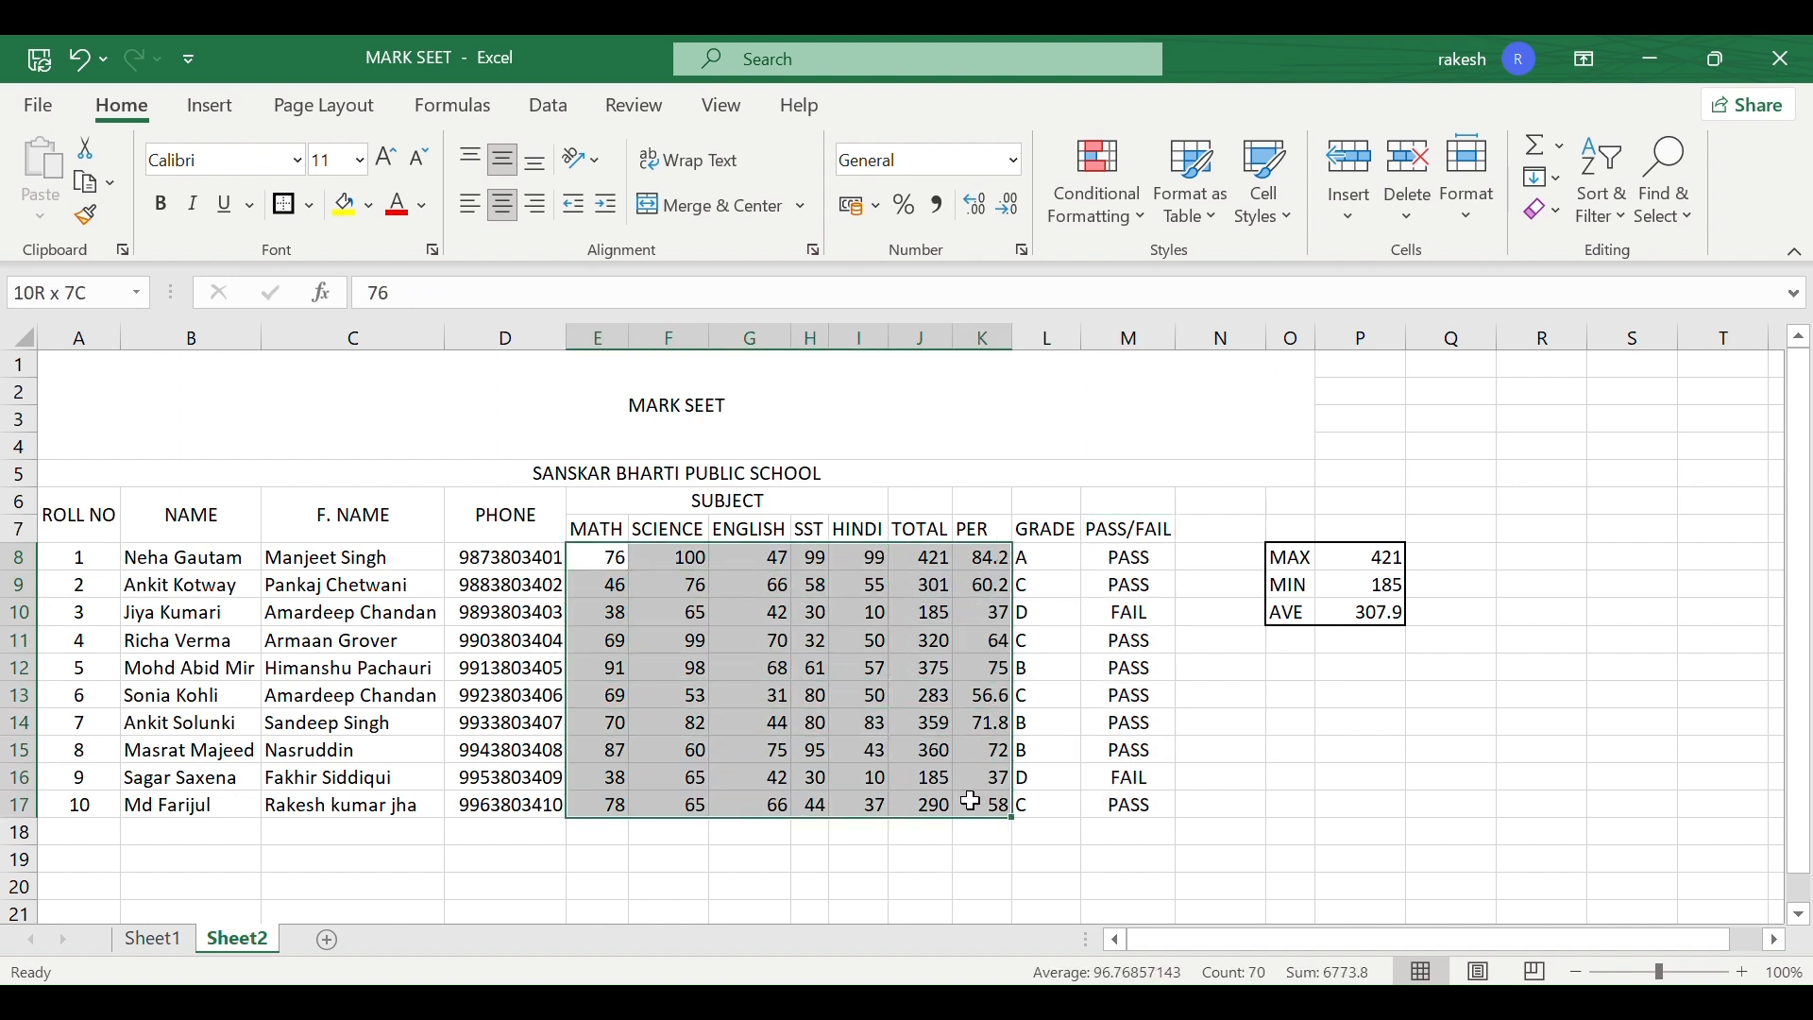
{"action": "left_click", "coordinate": [503, 205]}
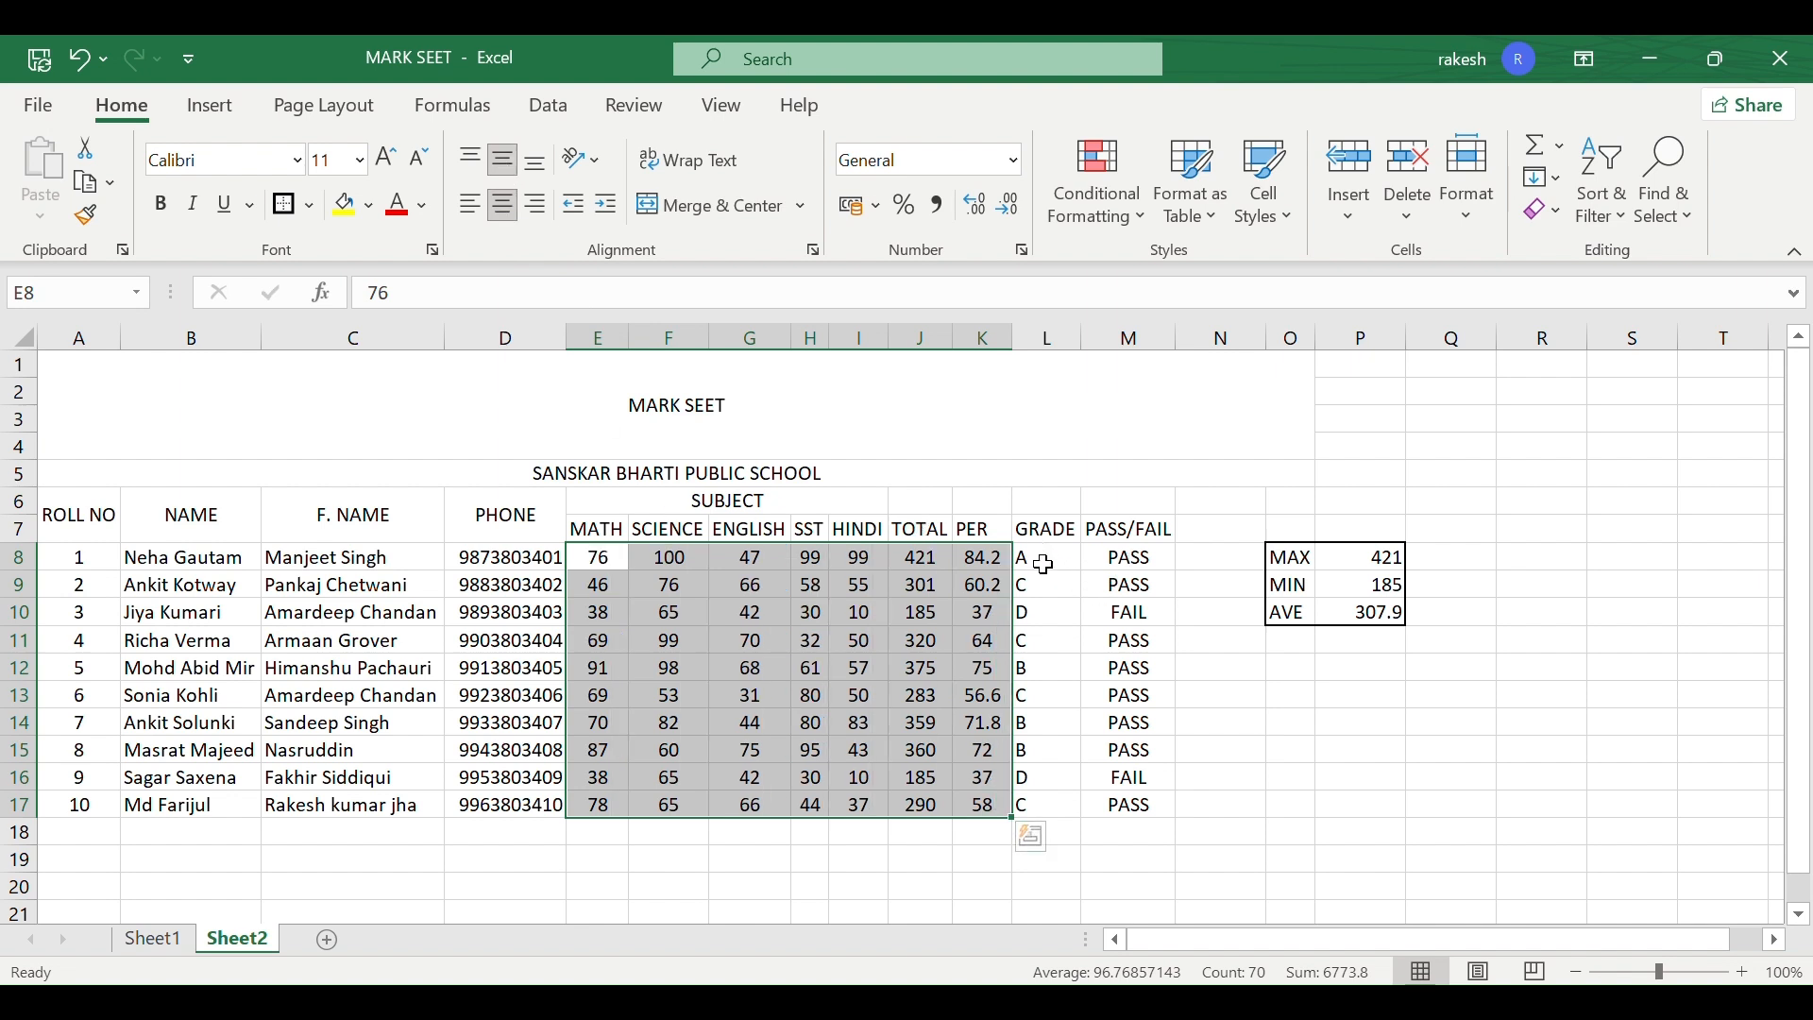
{"action": "left_click_drag", "start_coordinate": [1043, 564], "coordinate": [1050, 805]}
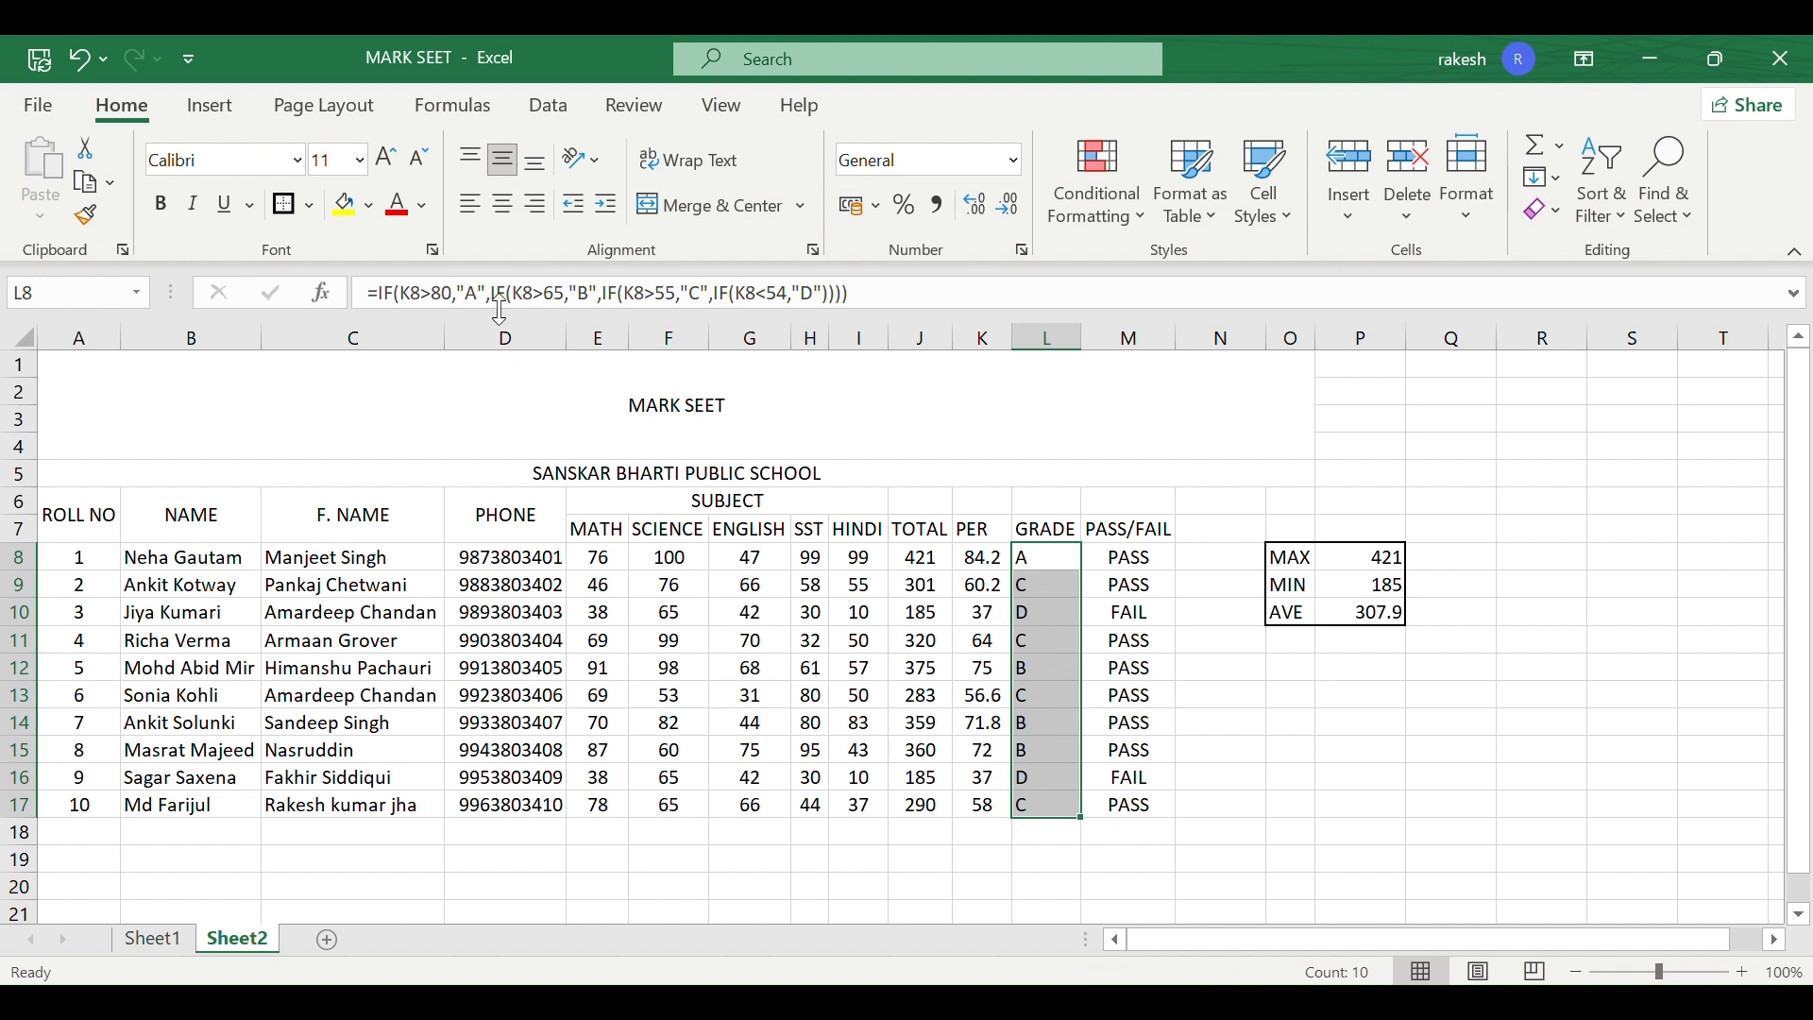
{"action": "left_click", "coordinate": [503, 205]}
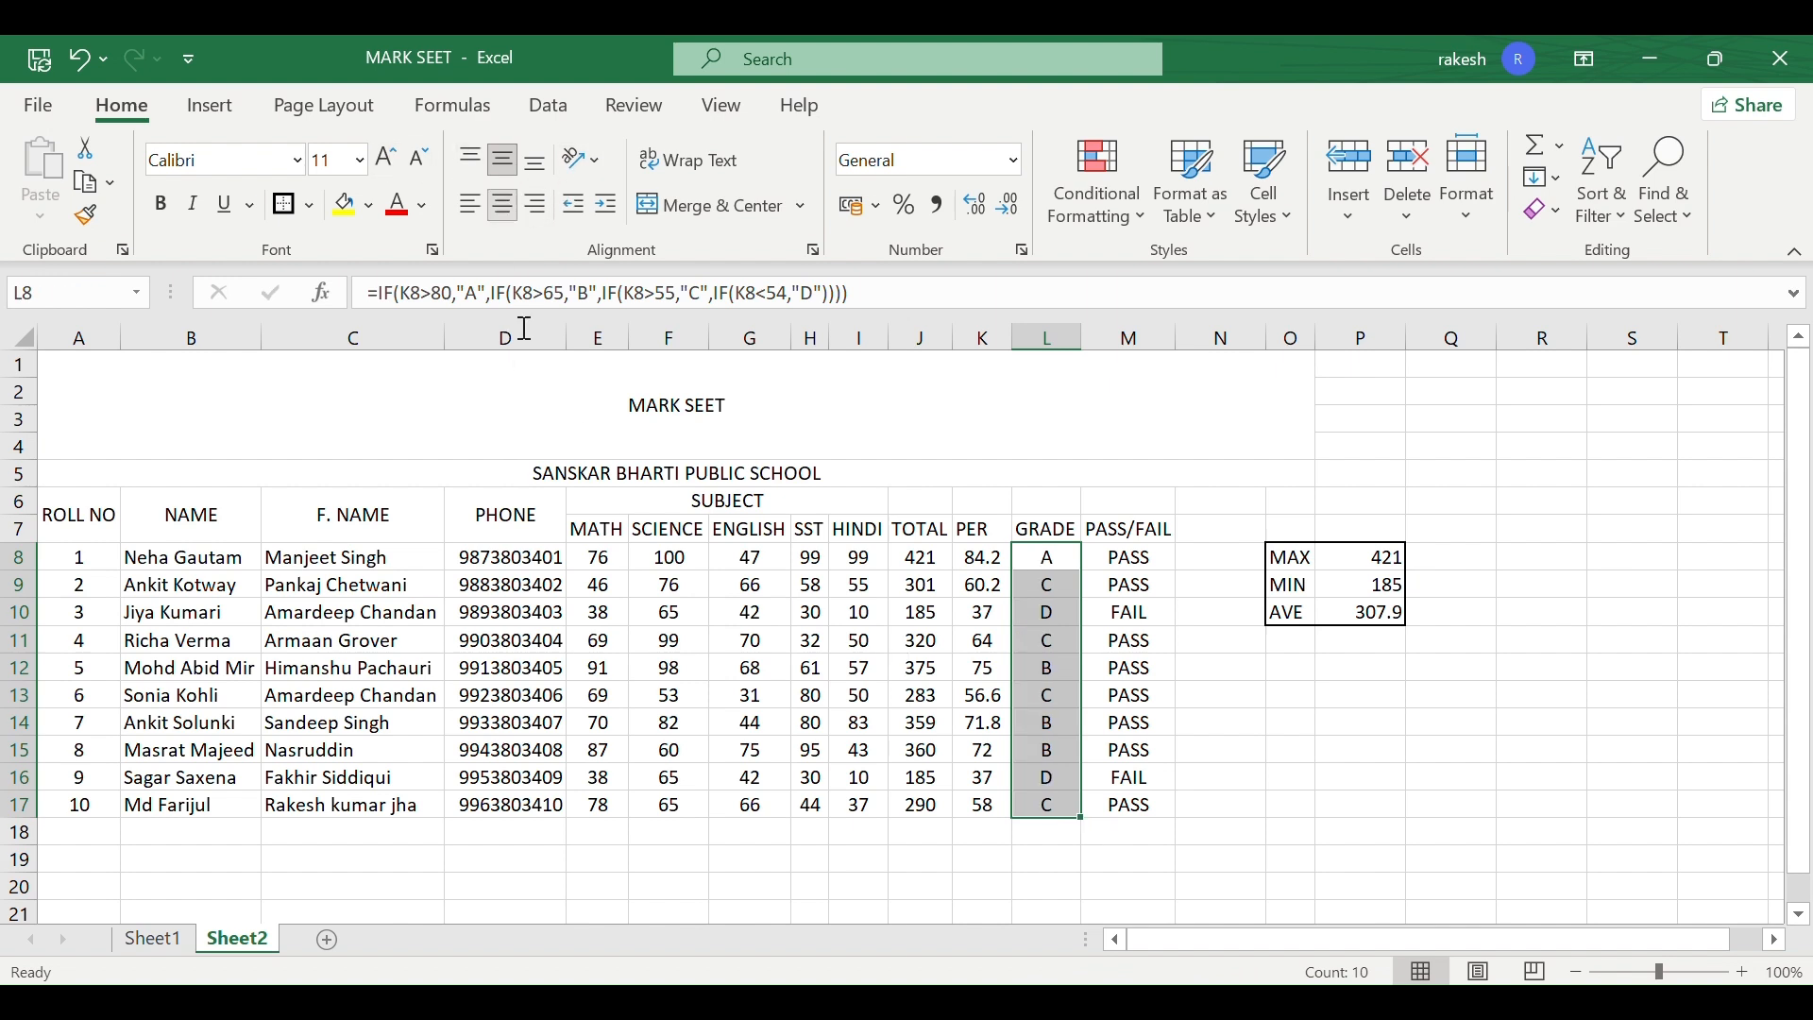
{"action": "left_click", "coordinate": [669, 827]}
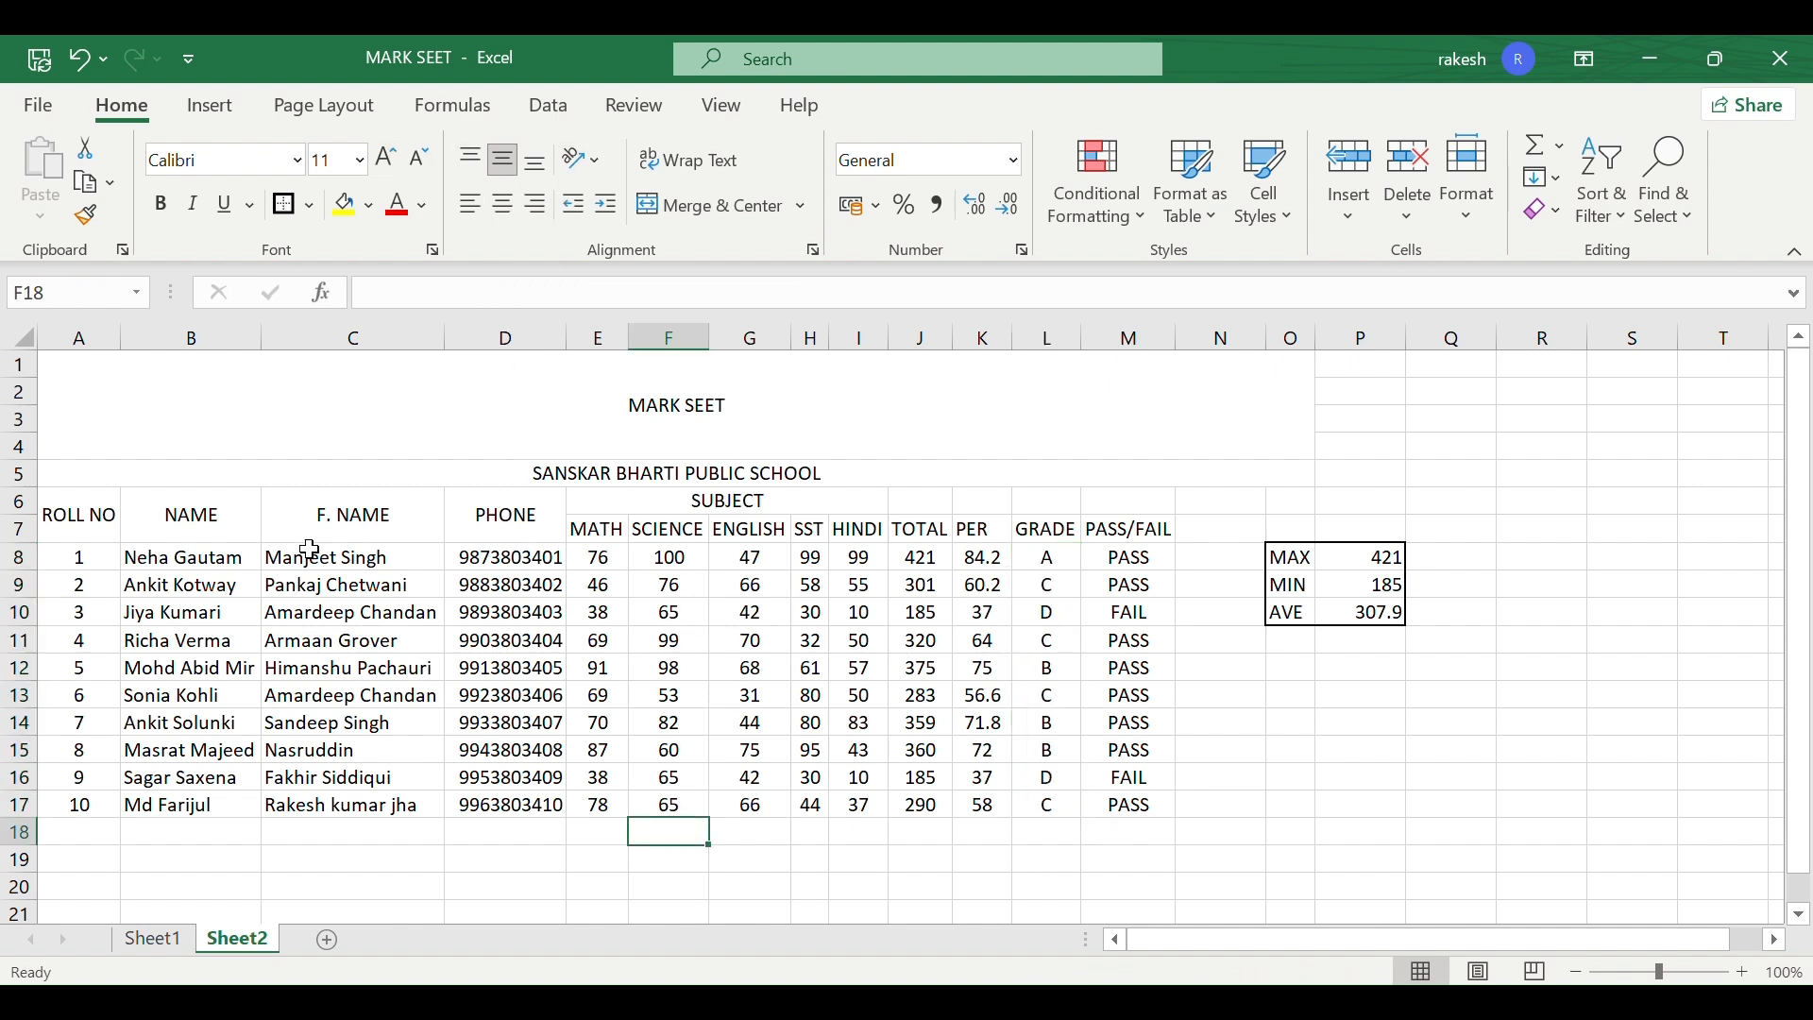
- Unmerge the MARK SEET title block and merge and centre it again across A1:M4 only
{"action": "left_click", "coordinate": [442, 449]}
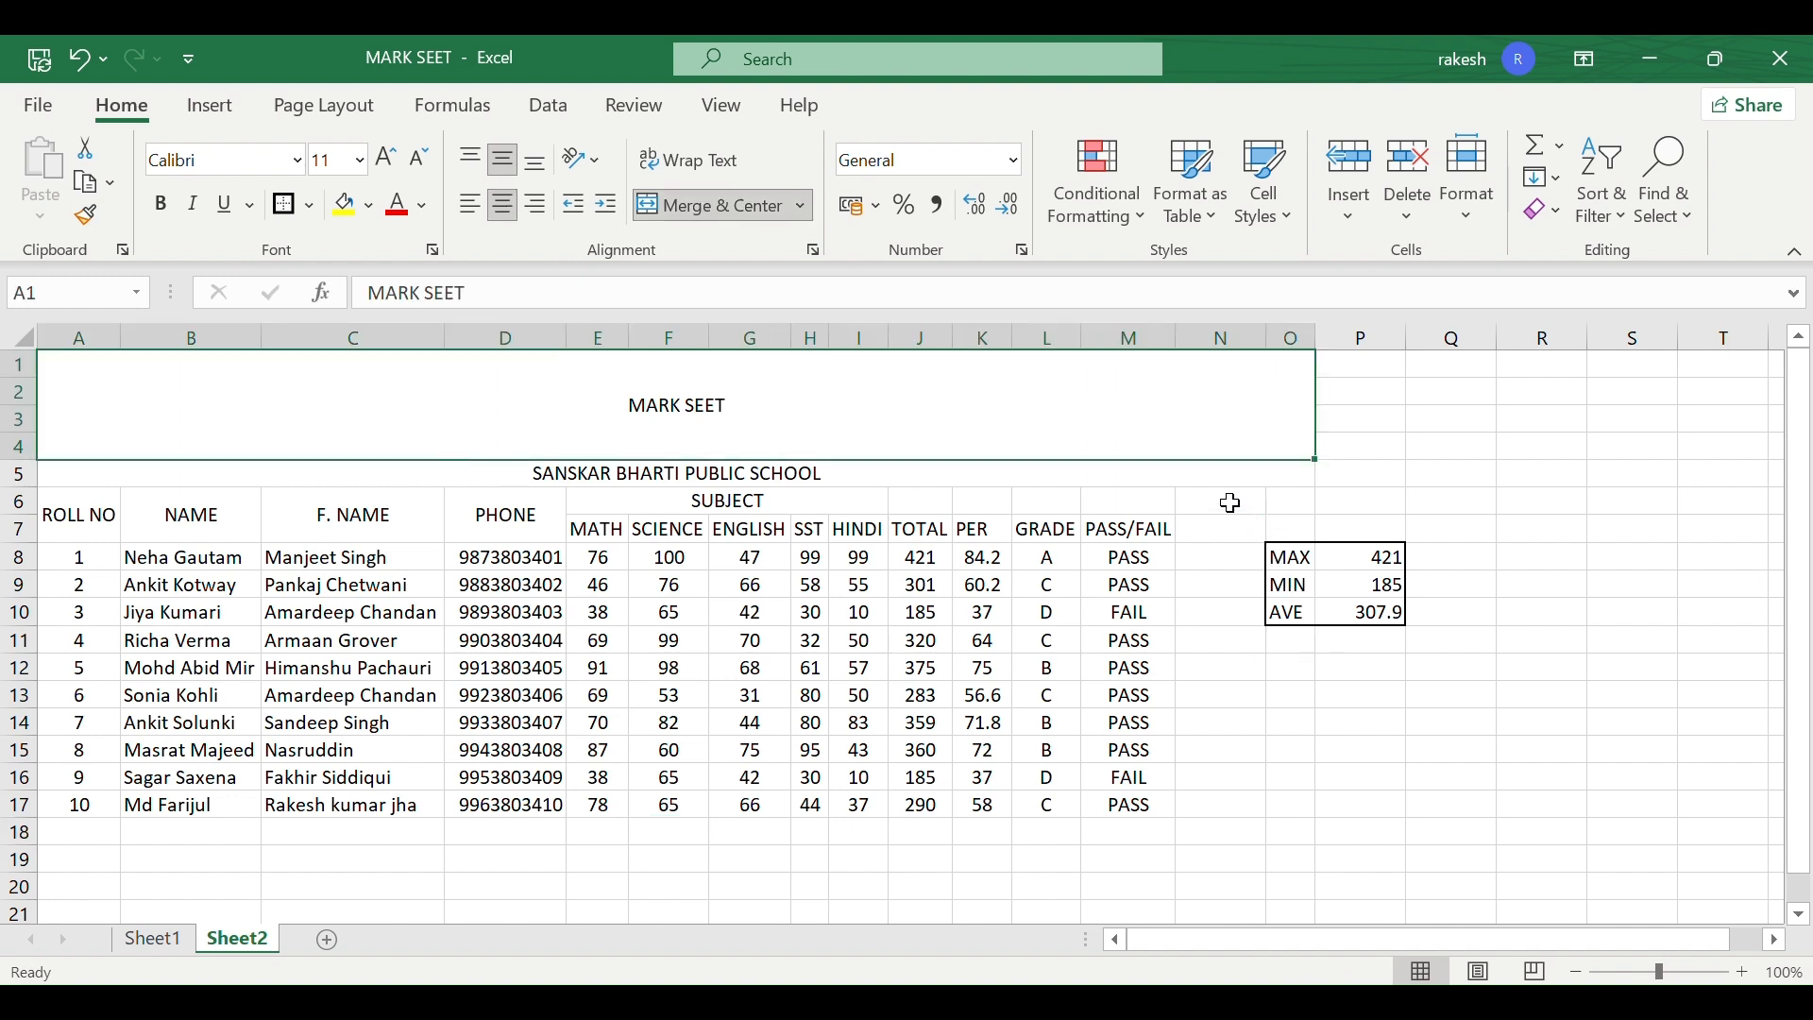
{"action": "left_click", "coordinate": [1179, 495]}
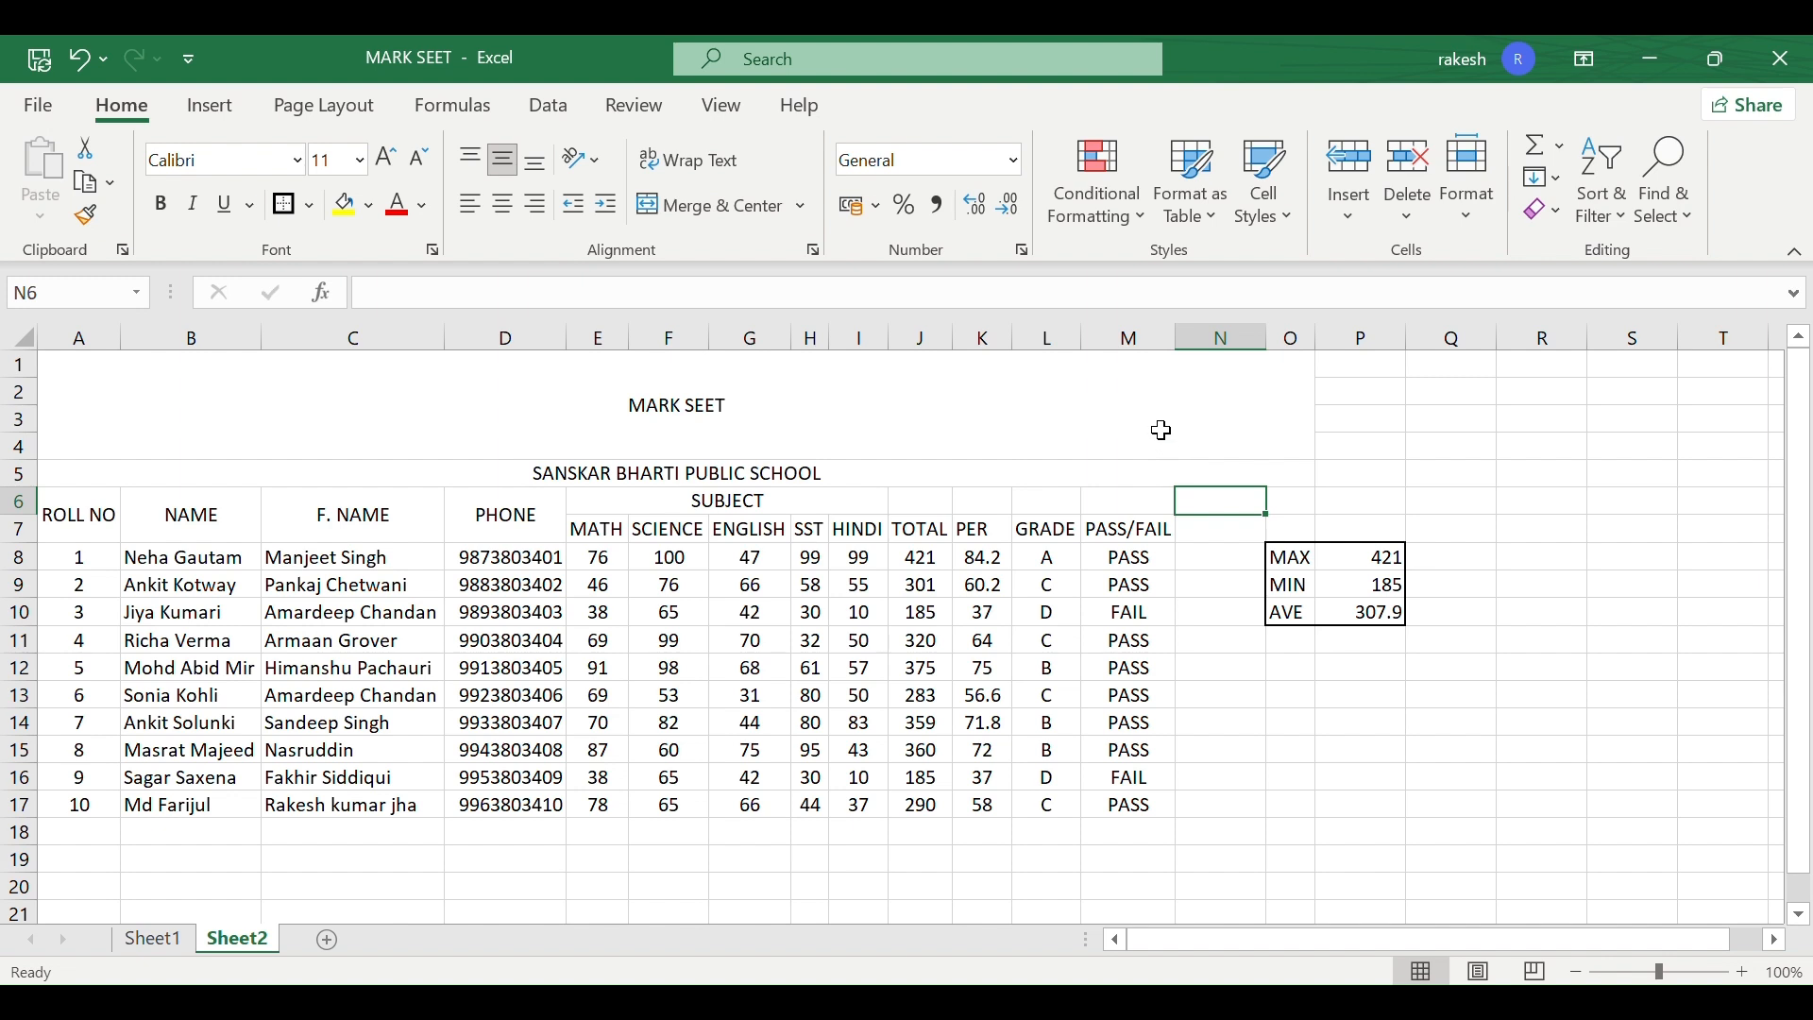
{"action": "left_click", "coordinate": [419, 374]}
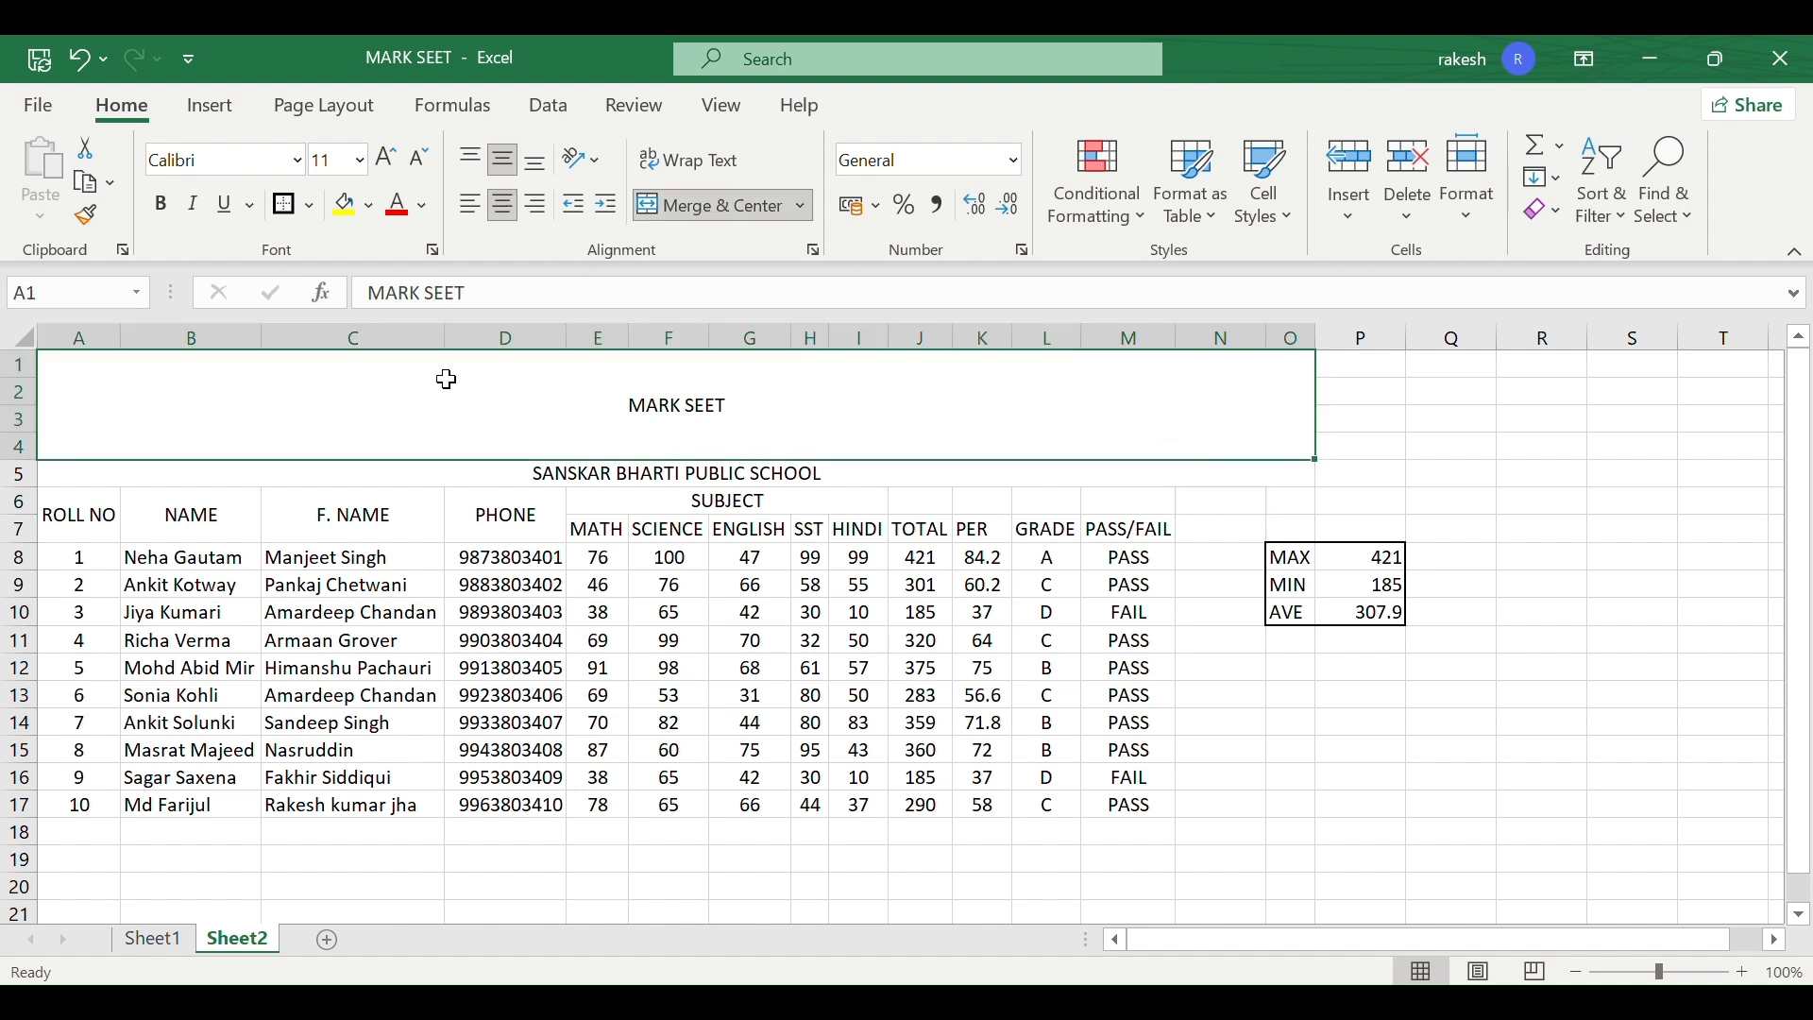
{"action": "left_click", "coordinate": [694, 205]}
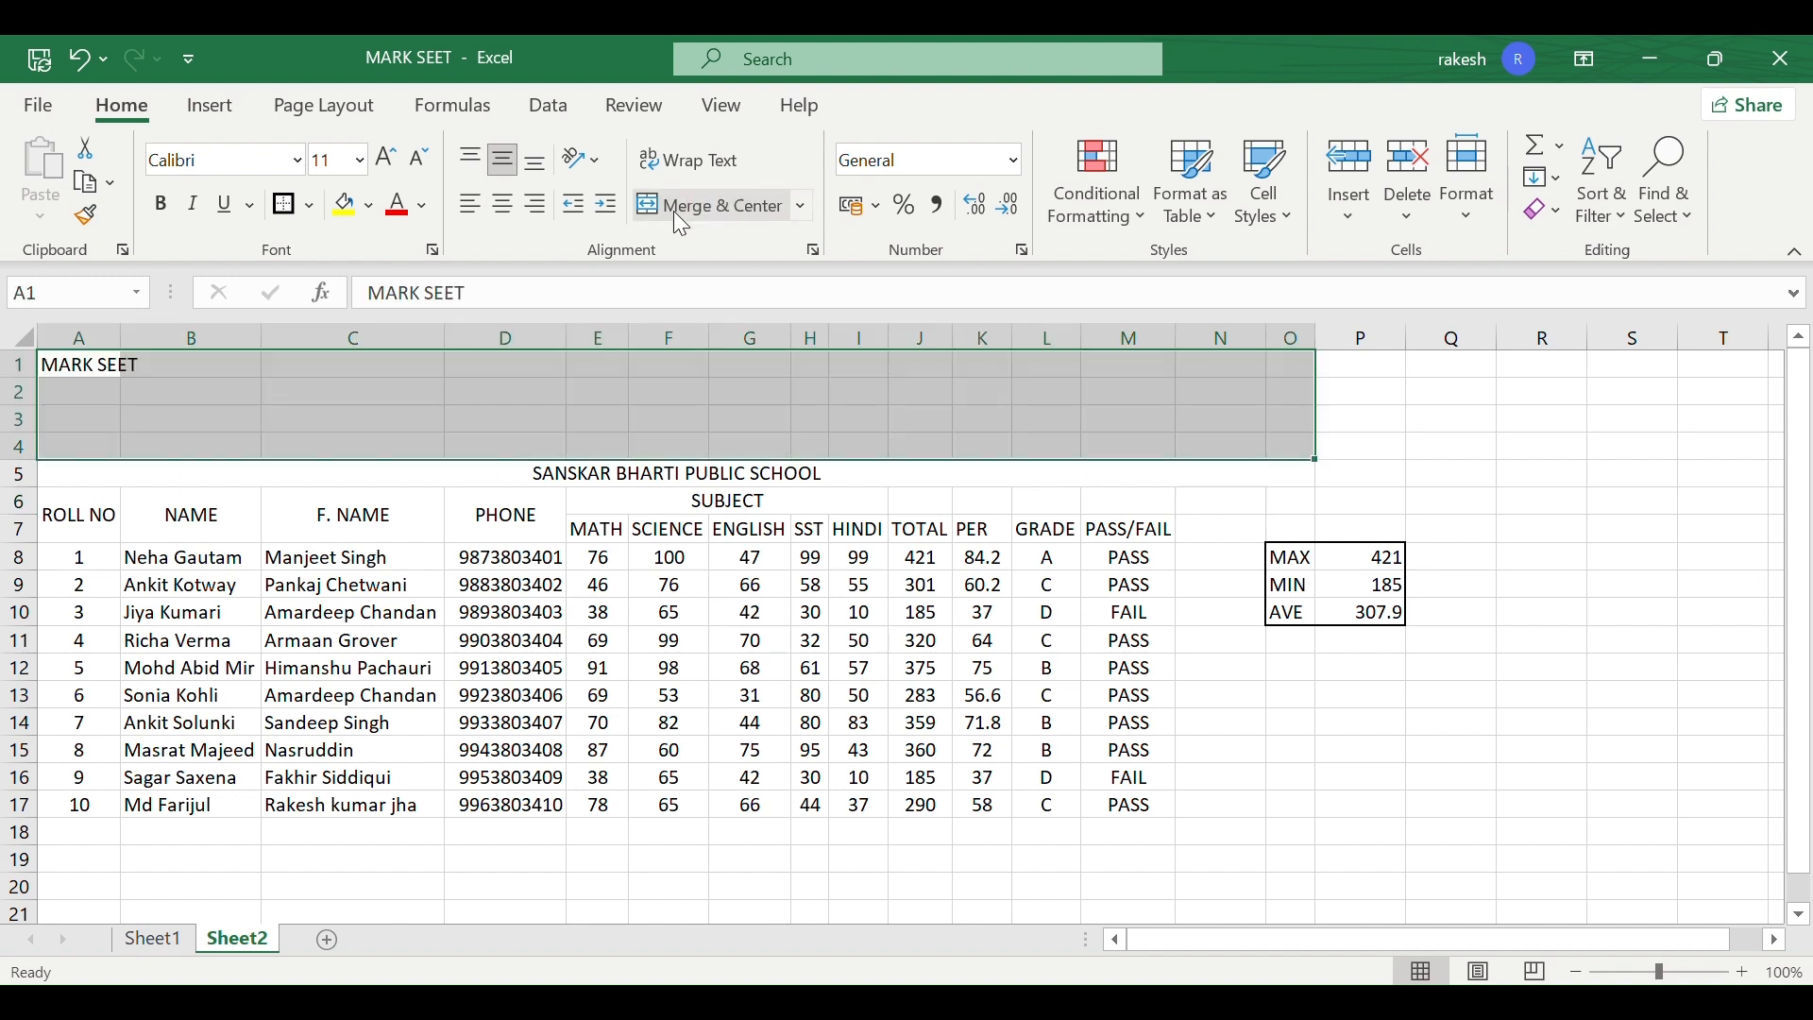
{"action": "left_click_drag", "start_coordinate": [90, 363], "coordinate": [1095, 456]}
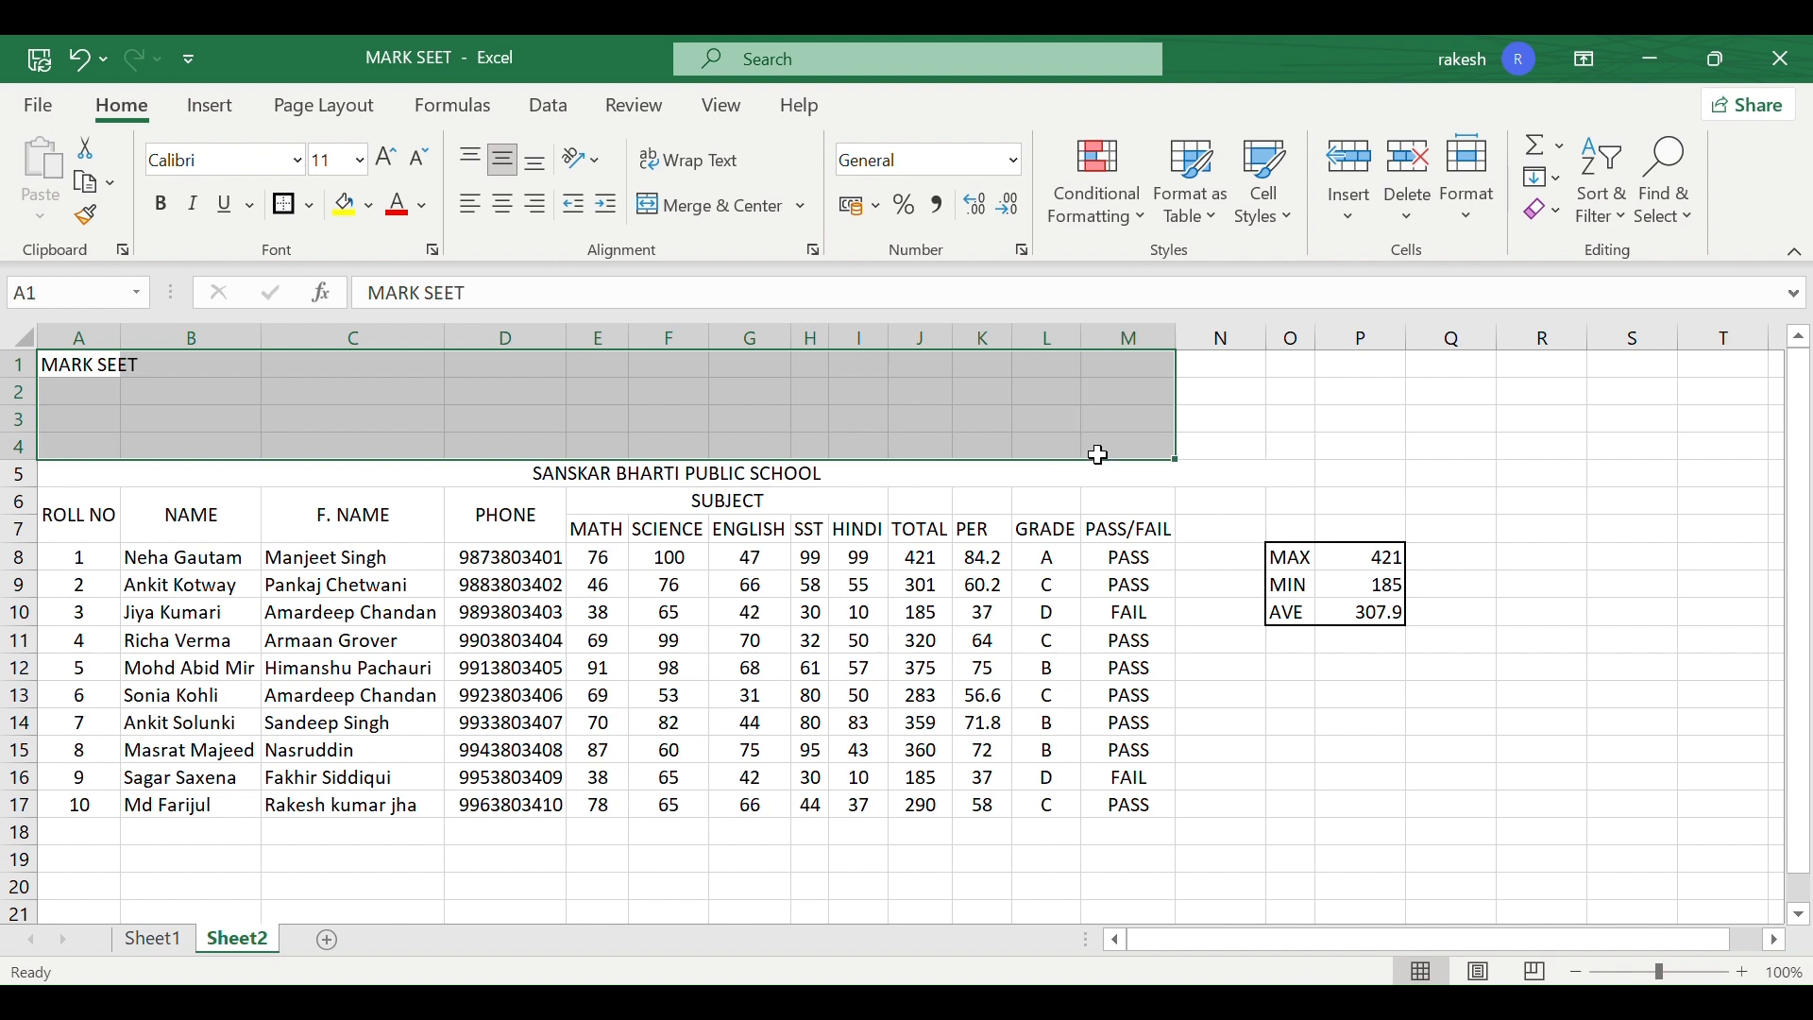
{"action": "left_click", "coordinate": [692, 207]}
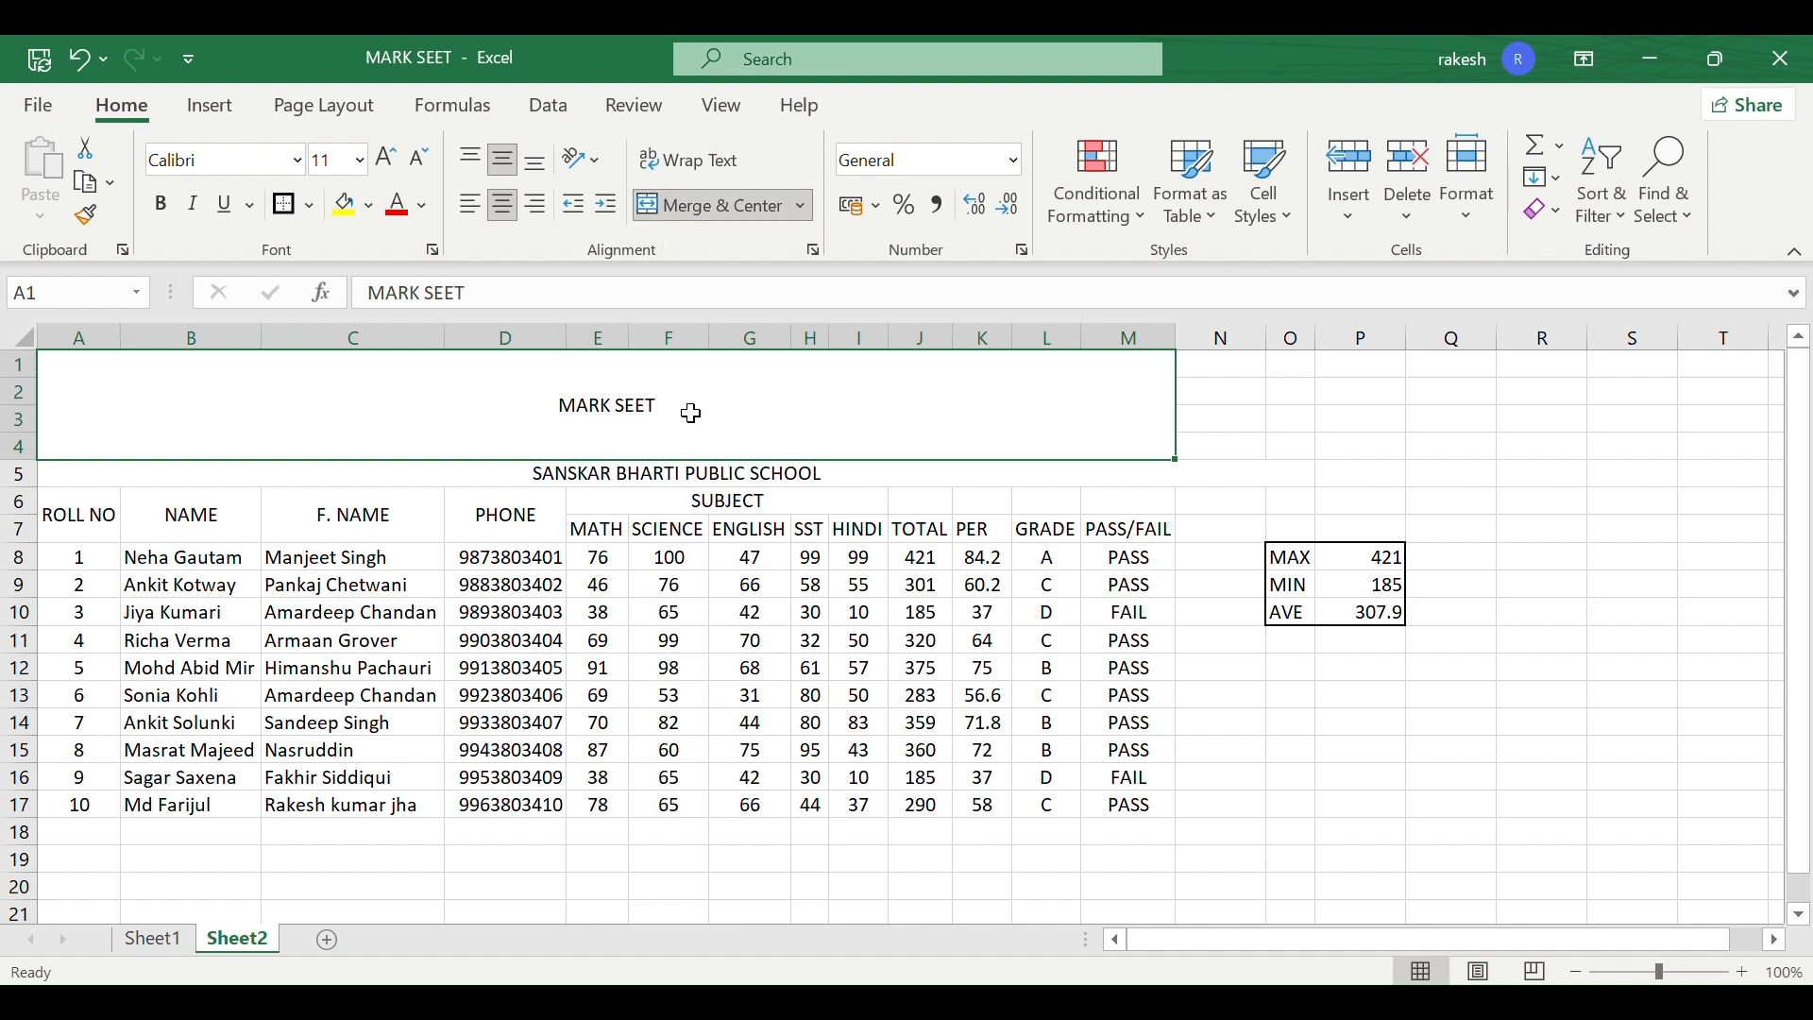
{"action": "left_click", "coordinate": [1192, 837]}
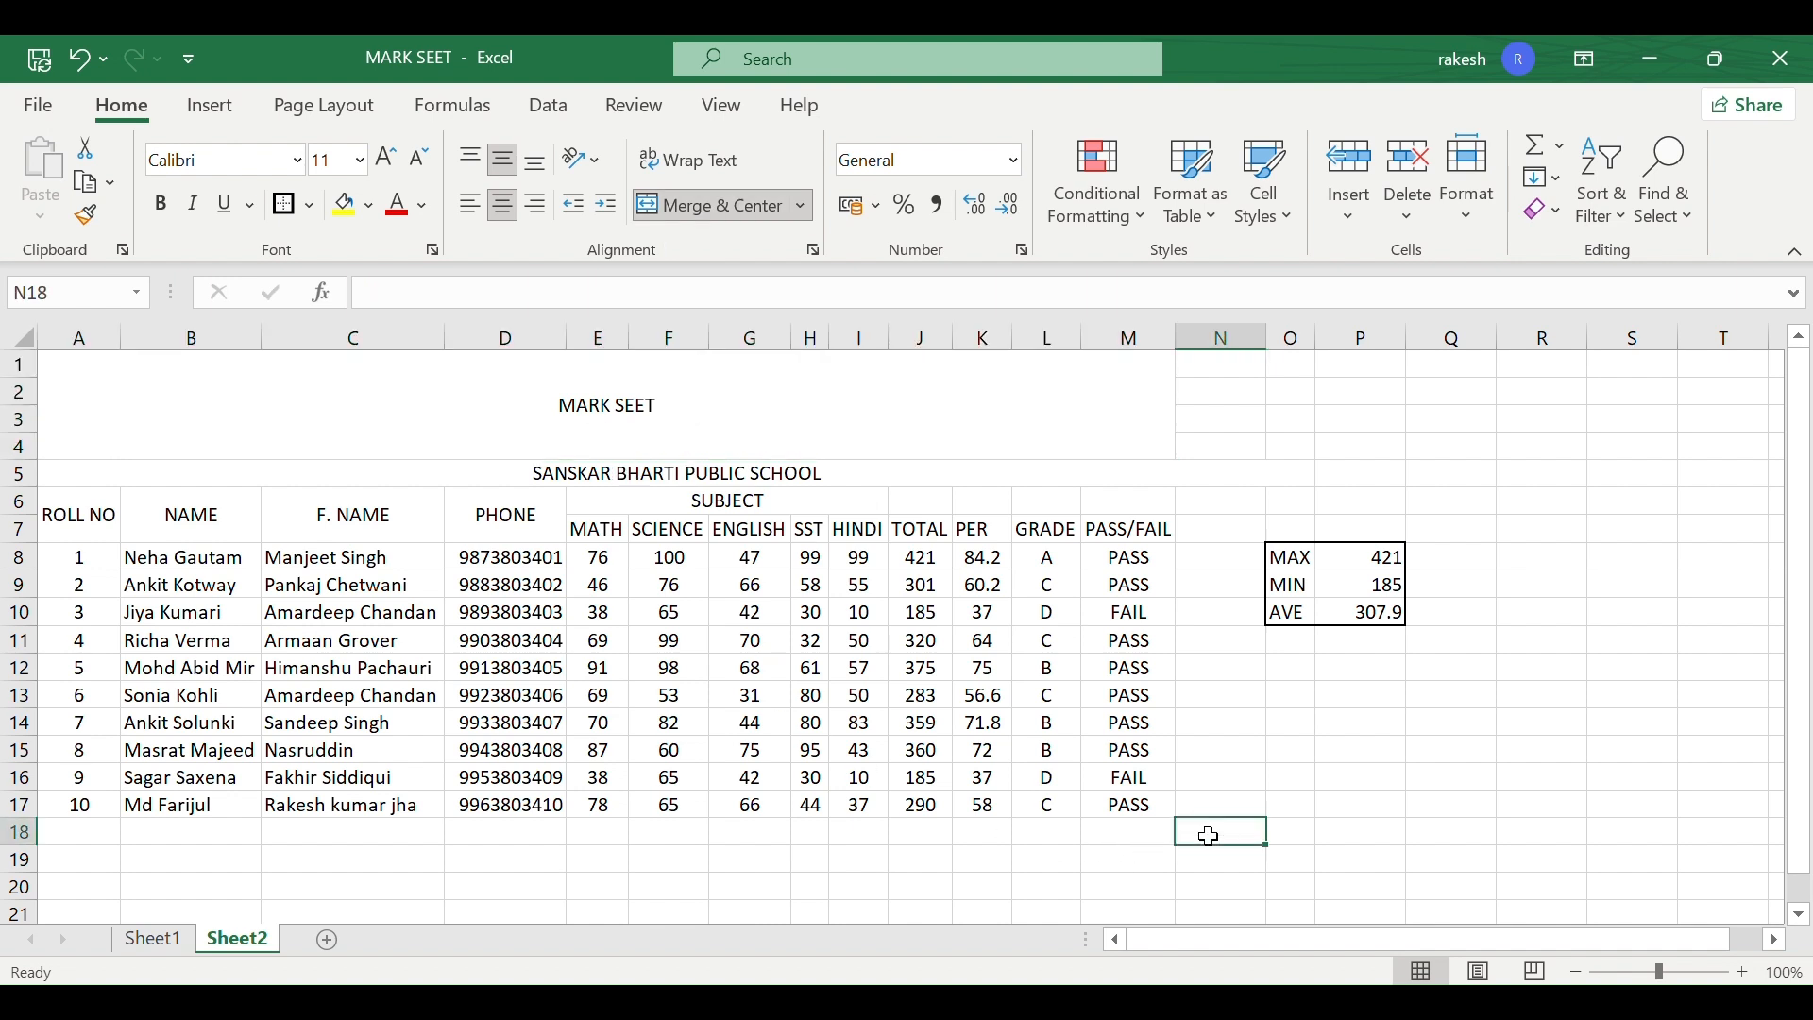
- Fill the merged MARK SEET title cell with yellow and make its text bold
{"action": "left_click", "coordinate": [632, 434]}
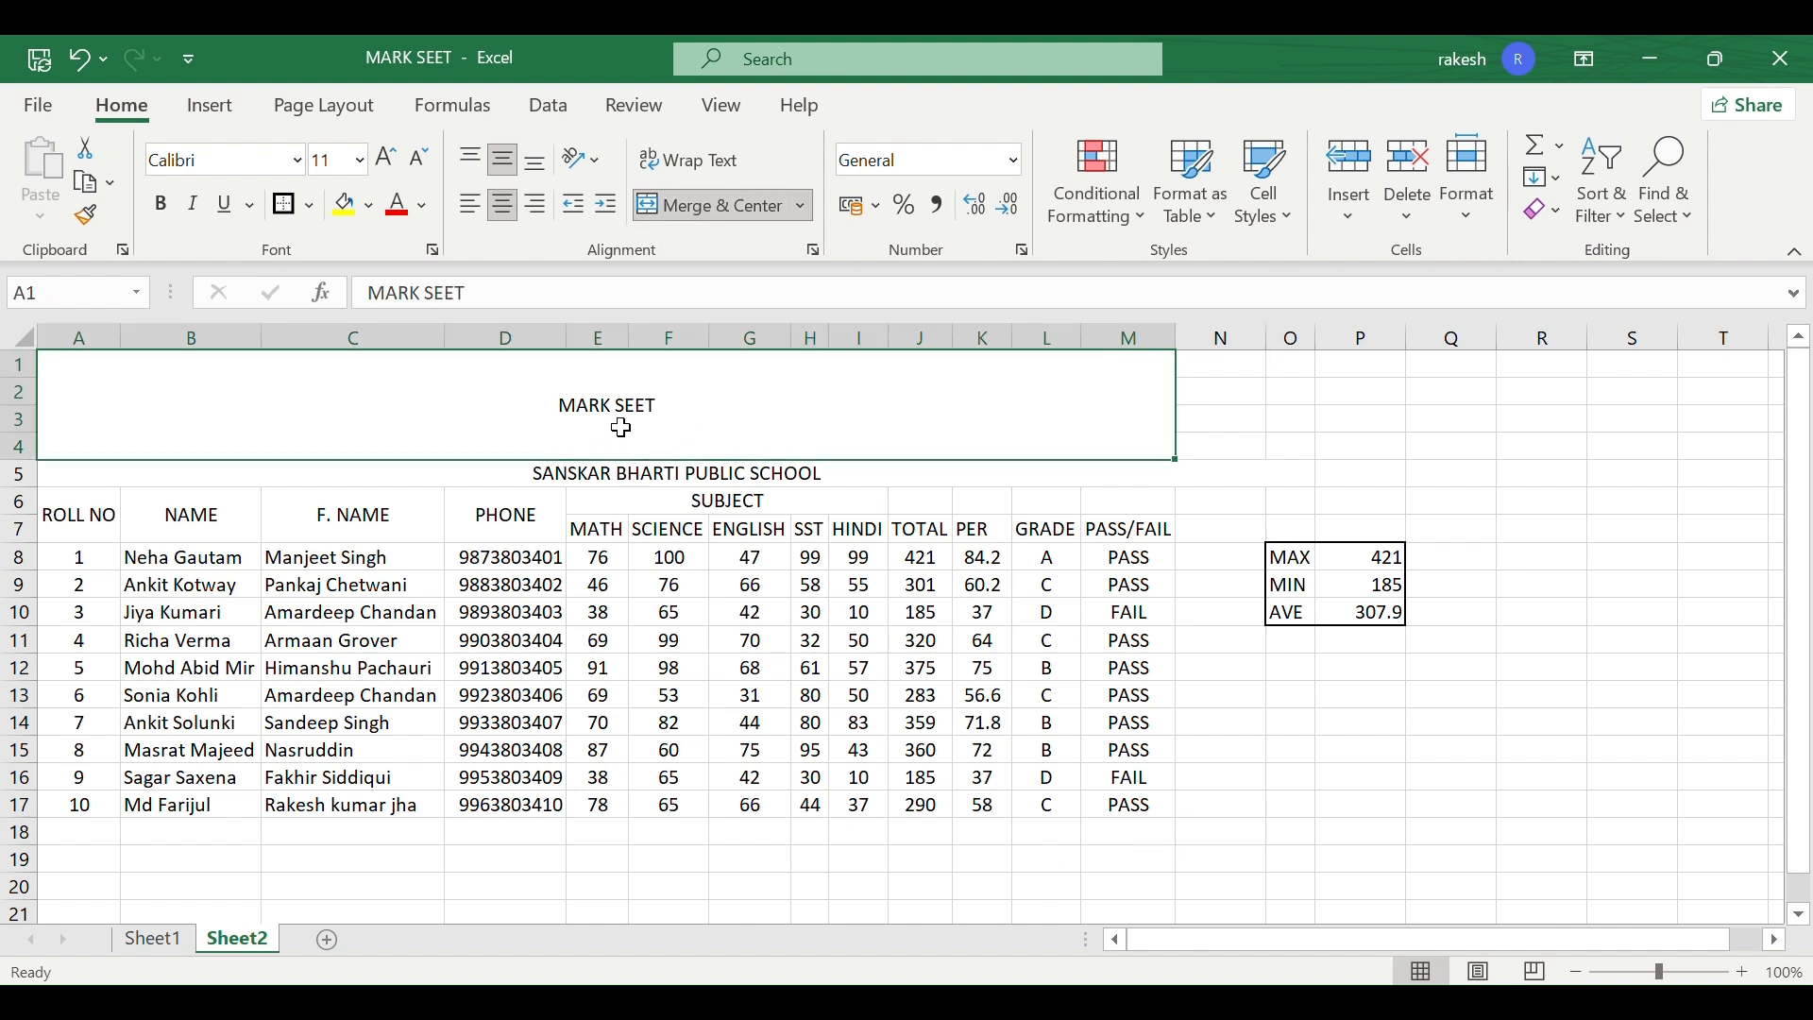
{"action": "left_click", "coordinate": [344, 204]}
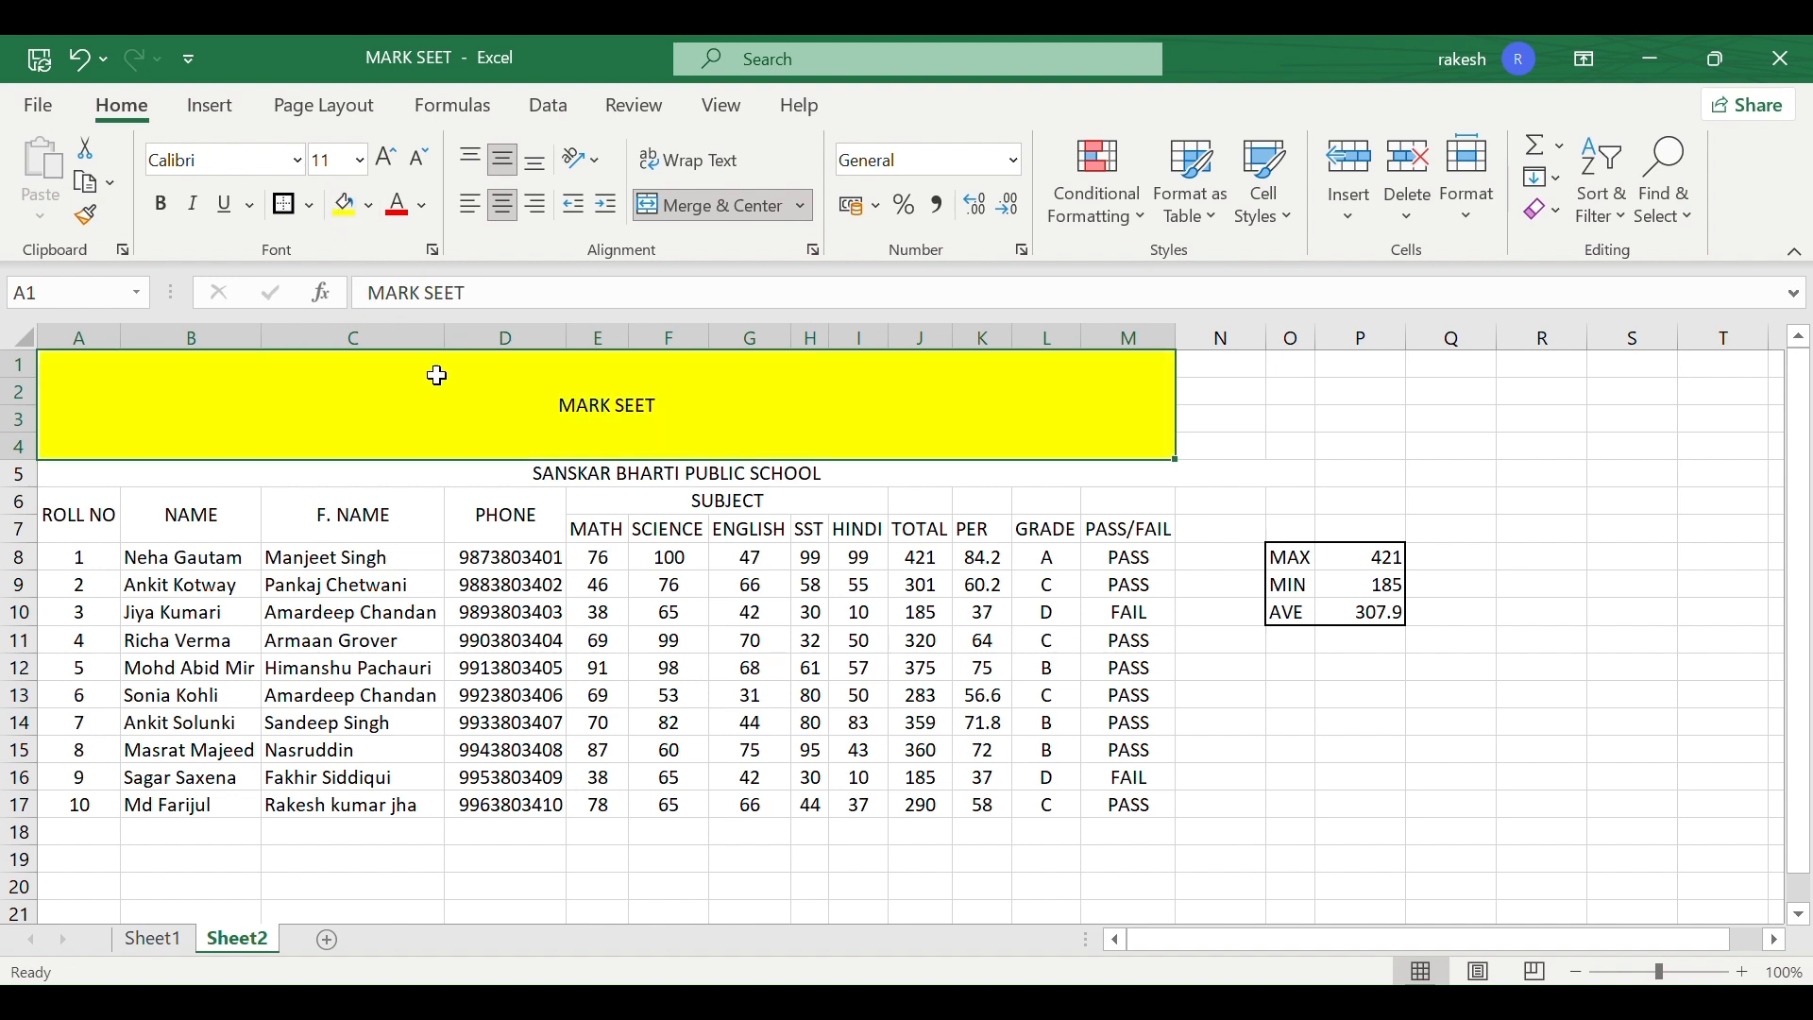
{"action": "left_click", "coordinate": [161, 204]}
- Enlarge the MARK SEET title text to font size 48
{"action": "left_click", "coordinate": [381, 174]}
{"action": "left_click", "coordinate": [381, 174]}
{"action": "left_click", "coordinate": [382, 174]}
{"action": "left_click", "coordinate": [382, 174]}
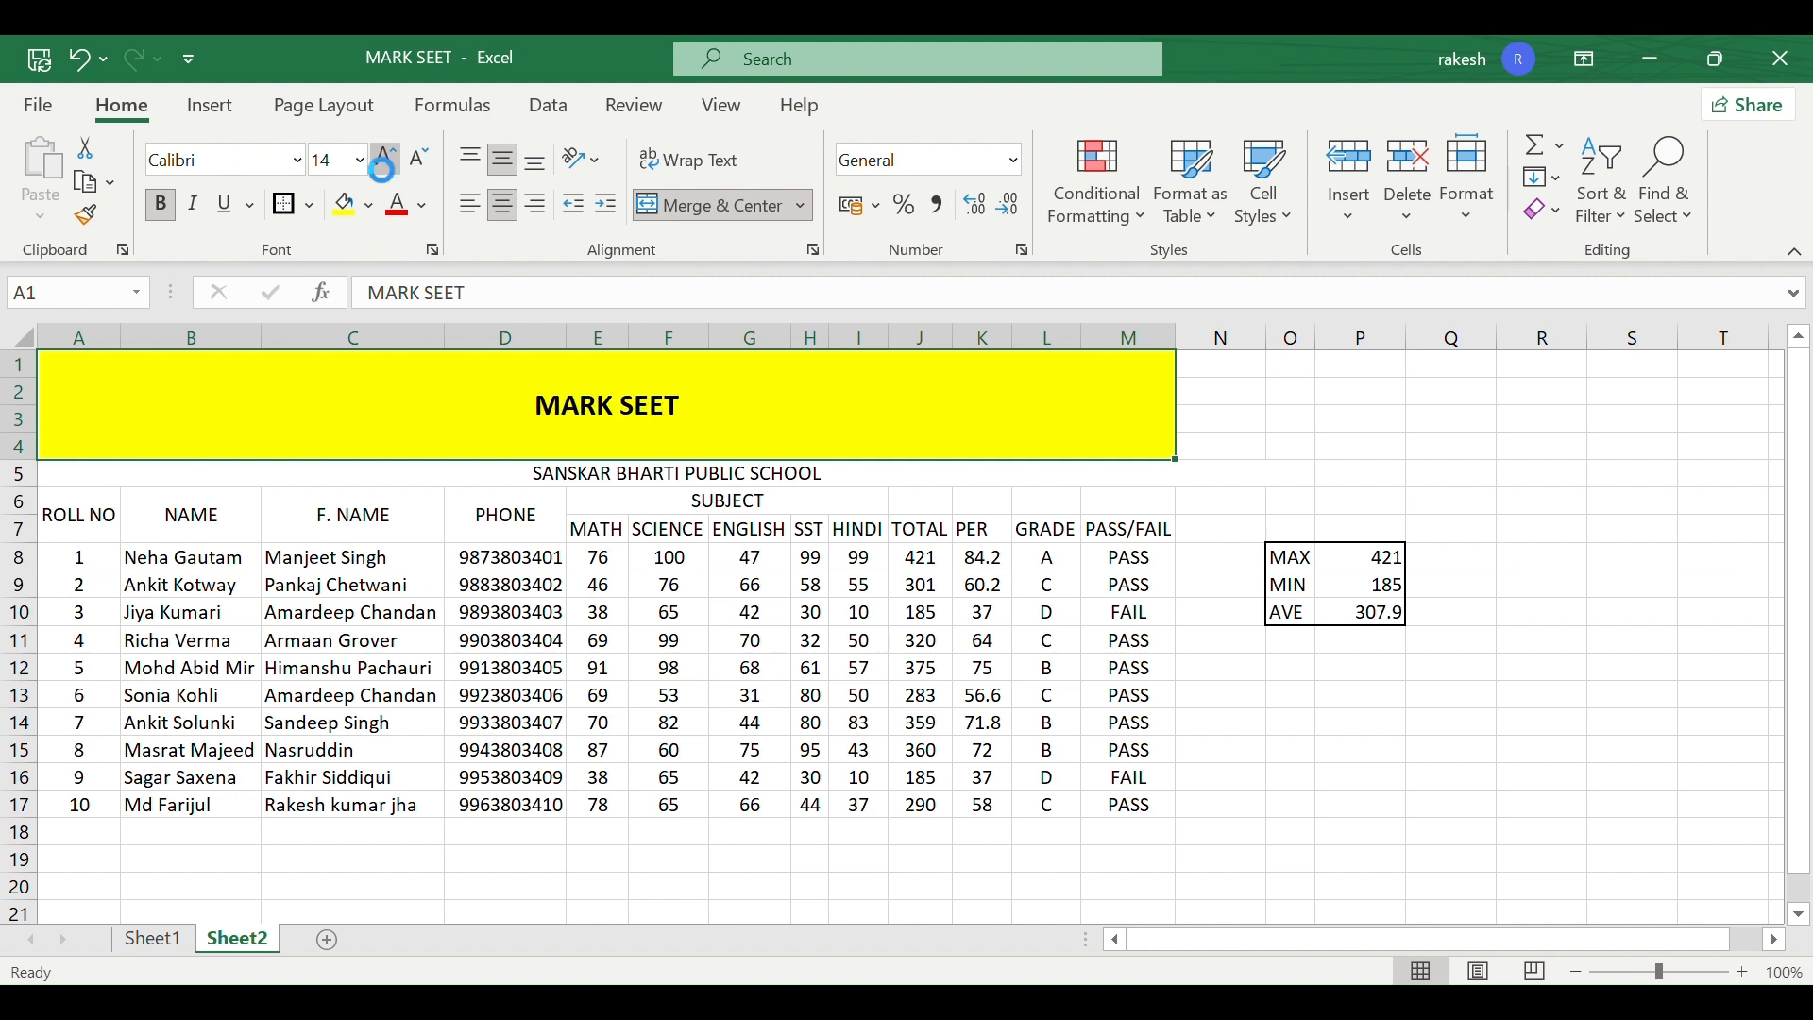
{"action": "left_click", "coordinate": [382, 173]}
{"action": "left_click", "coordinate": [382, 174]}
{"action": "left_click", "coordinate": [381, 174]}
{"action": "left_click", "coordinate": [381, 174]}
{"action": "left_click", "coordinate": [385, 178]}
{"action": "left_click", "coordinate": [385, 178]}
{"action": "left_click", "coordinate": [385, 177]}
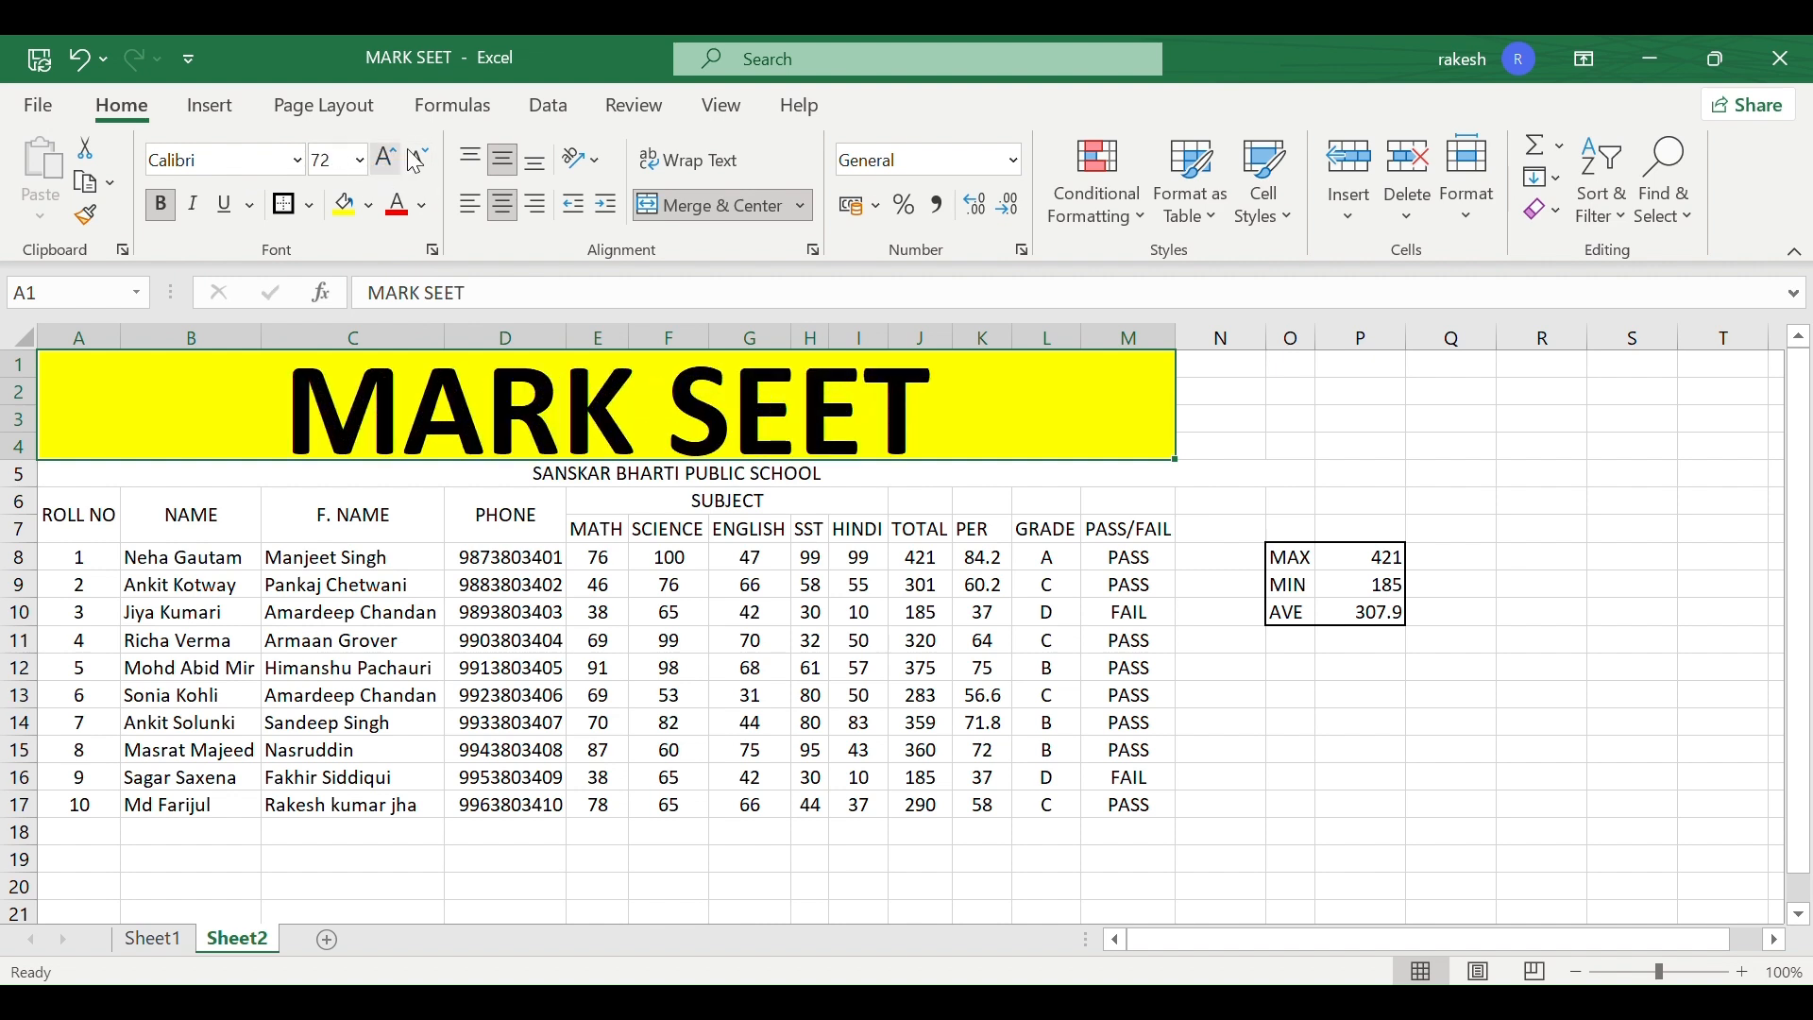
{"action": "left_click", "coordinate": [419, 161]}
{"action": "left_click", "coordinate": [418, 160]}
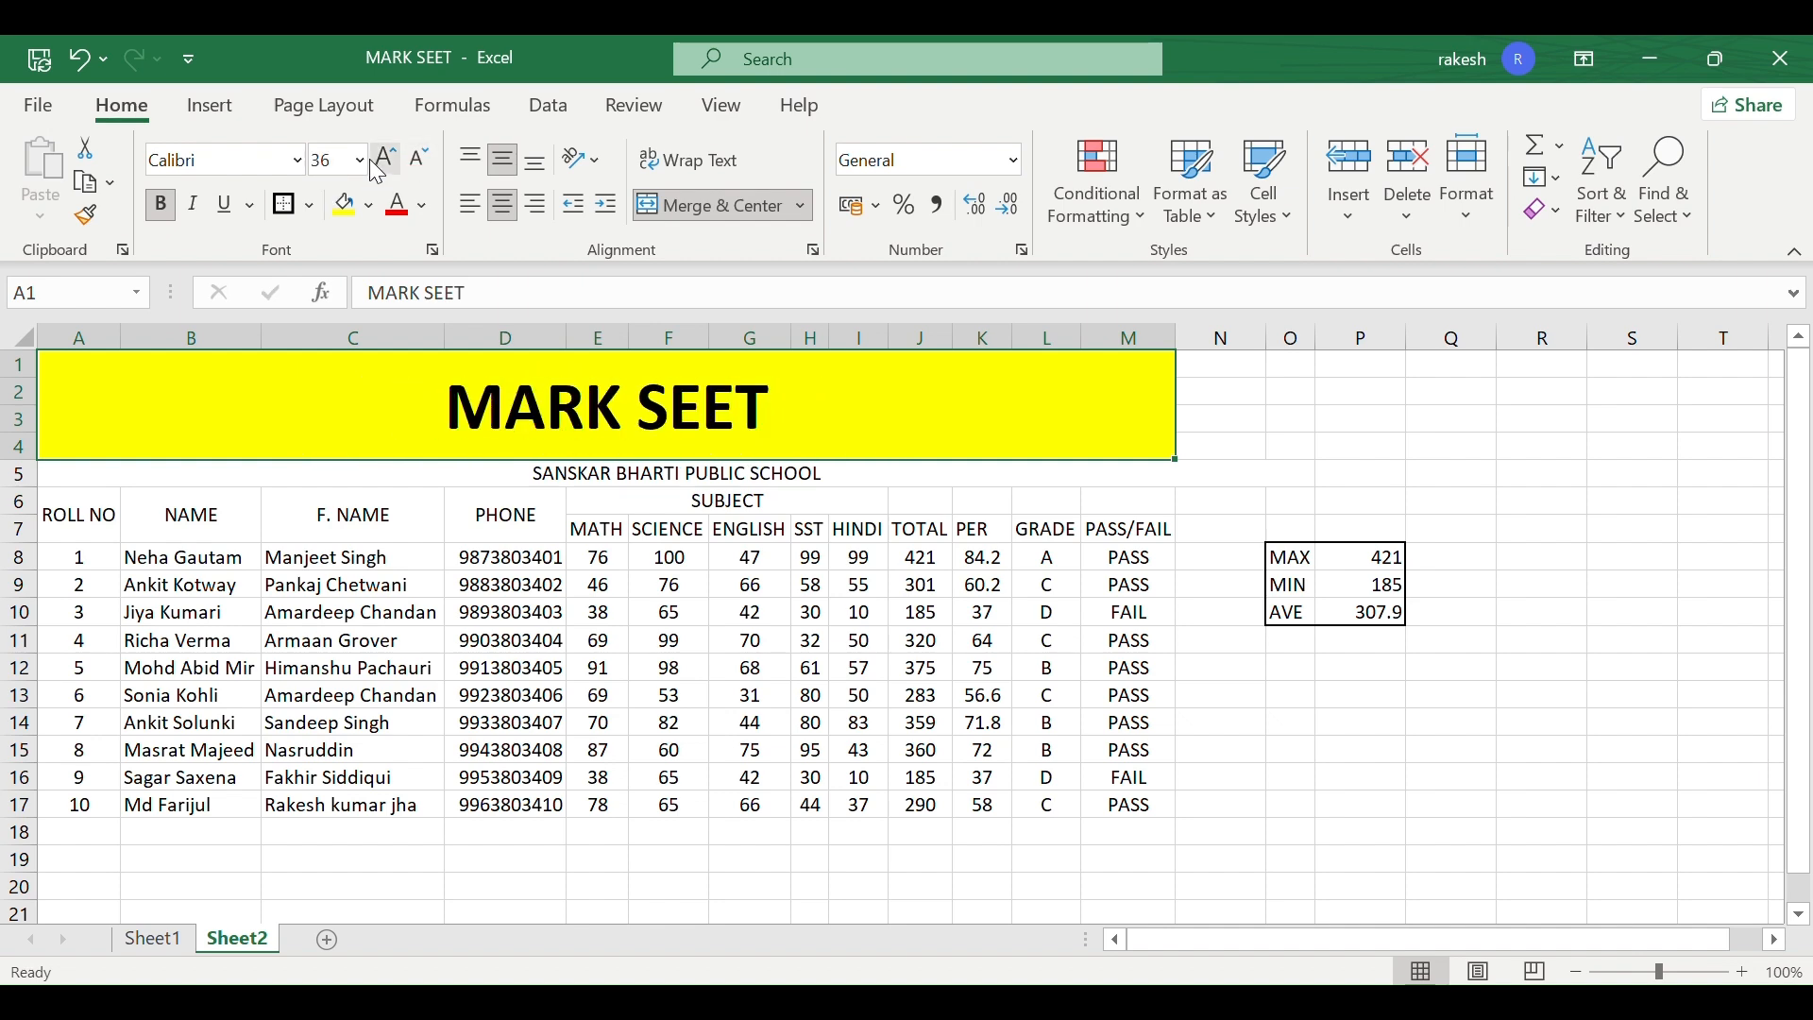
{"action": "left_click", "coordinate": [378, 168]}
- Change the MARK SEET title font to Arial Black
{"action": "left_click", "coordinate": [300, 164]}
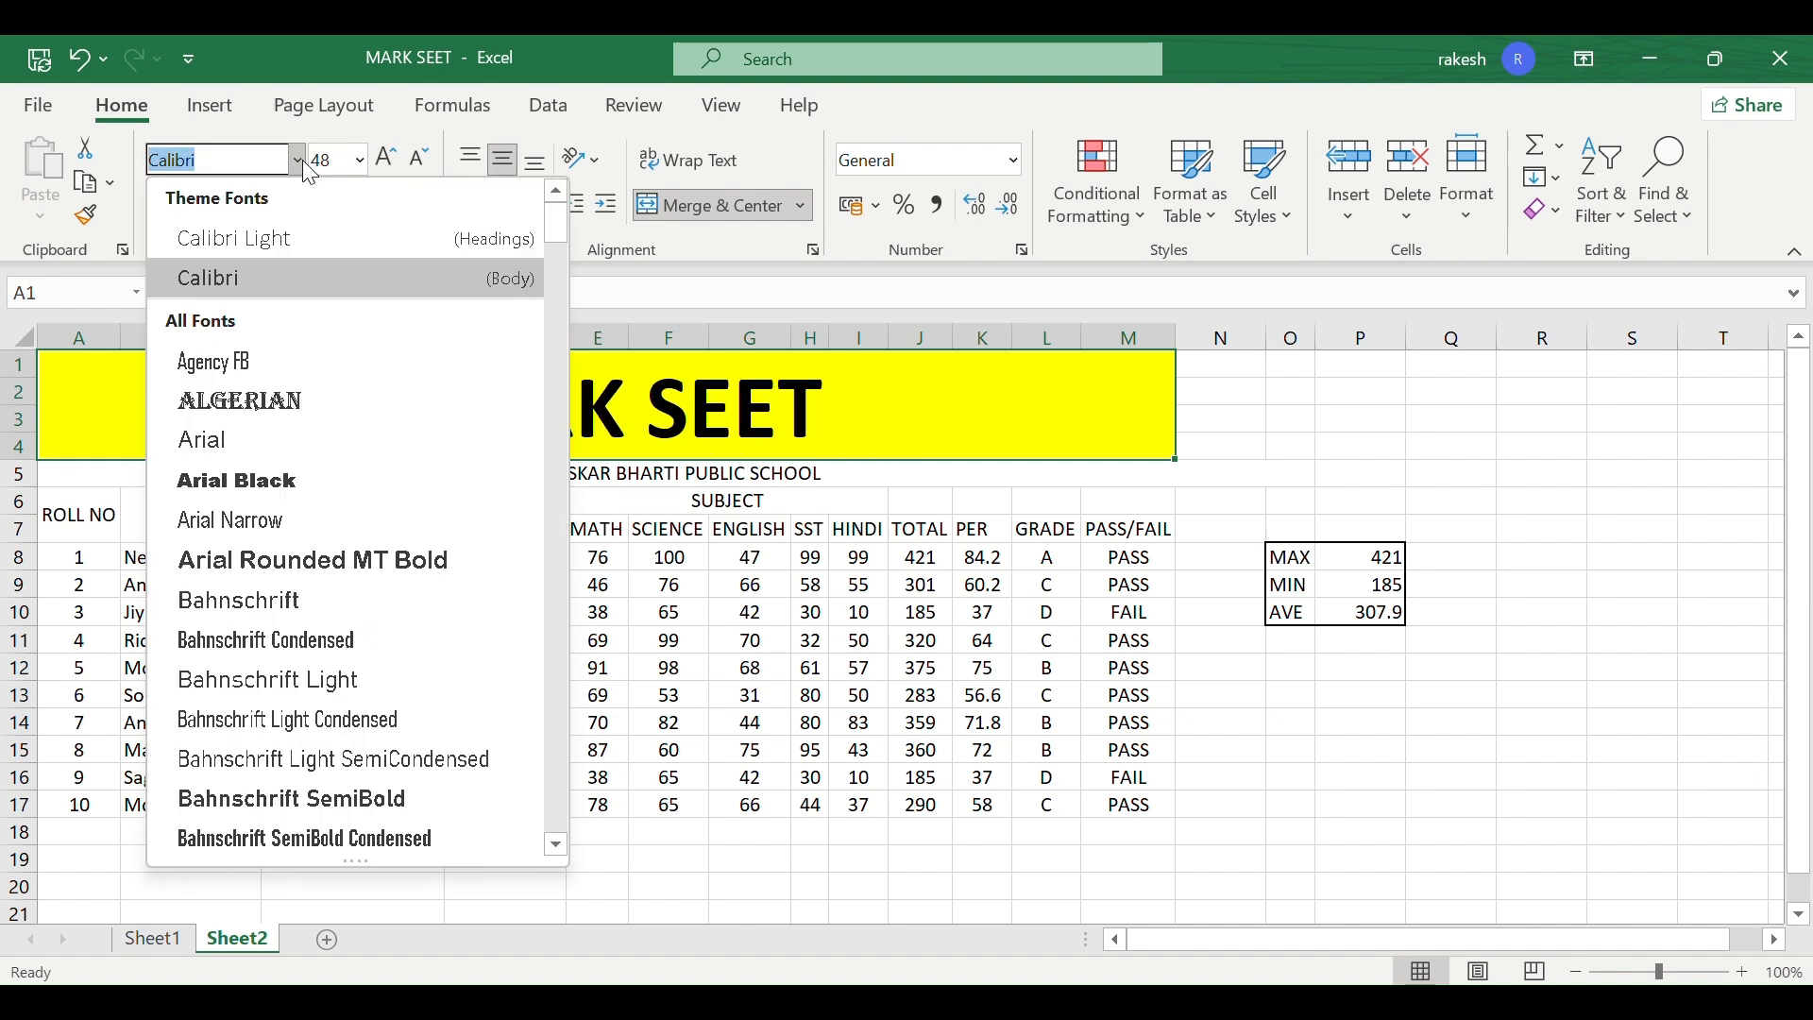
{"action": "left_click", "coordinate": [330, 482]}
{"action": "left_click", "coordinate": [515, 583]}
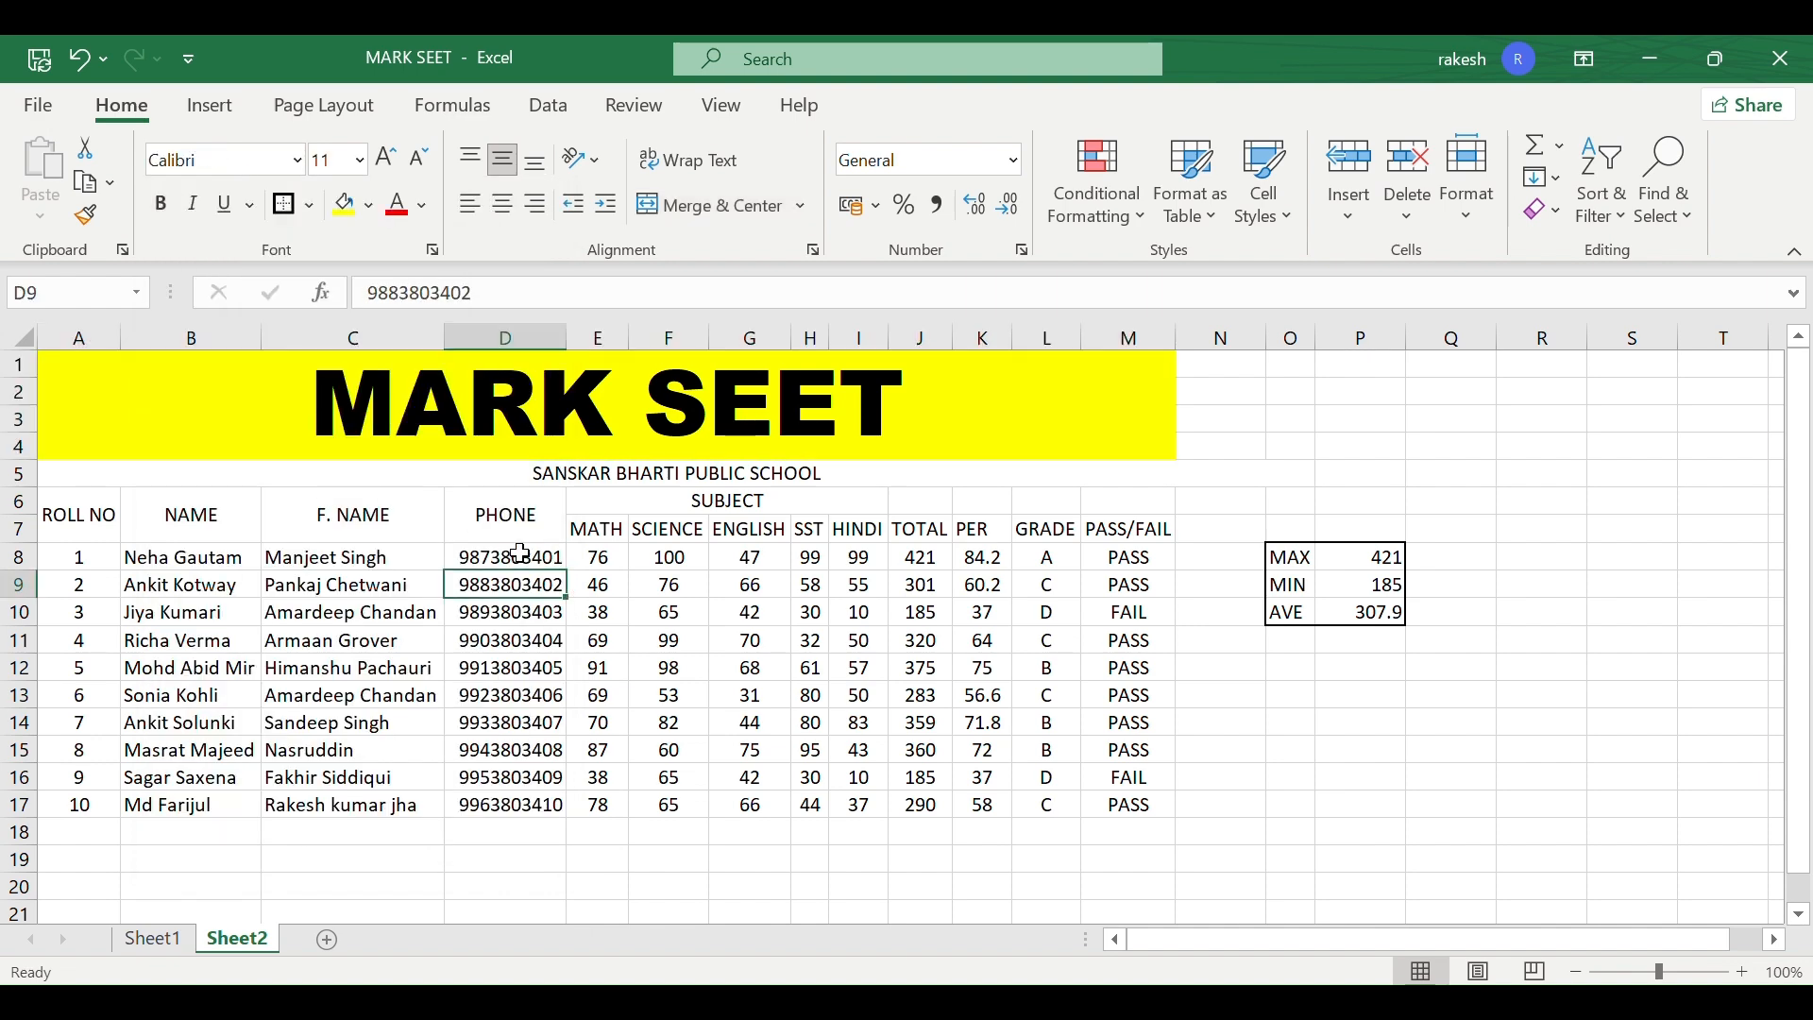
- Make the school name in row 5 bold and set its font to Algerian
{"action": "left_click", "coordinate": [447, 472]}
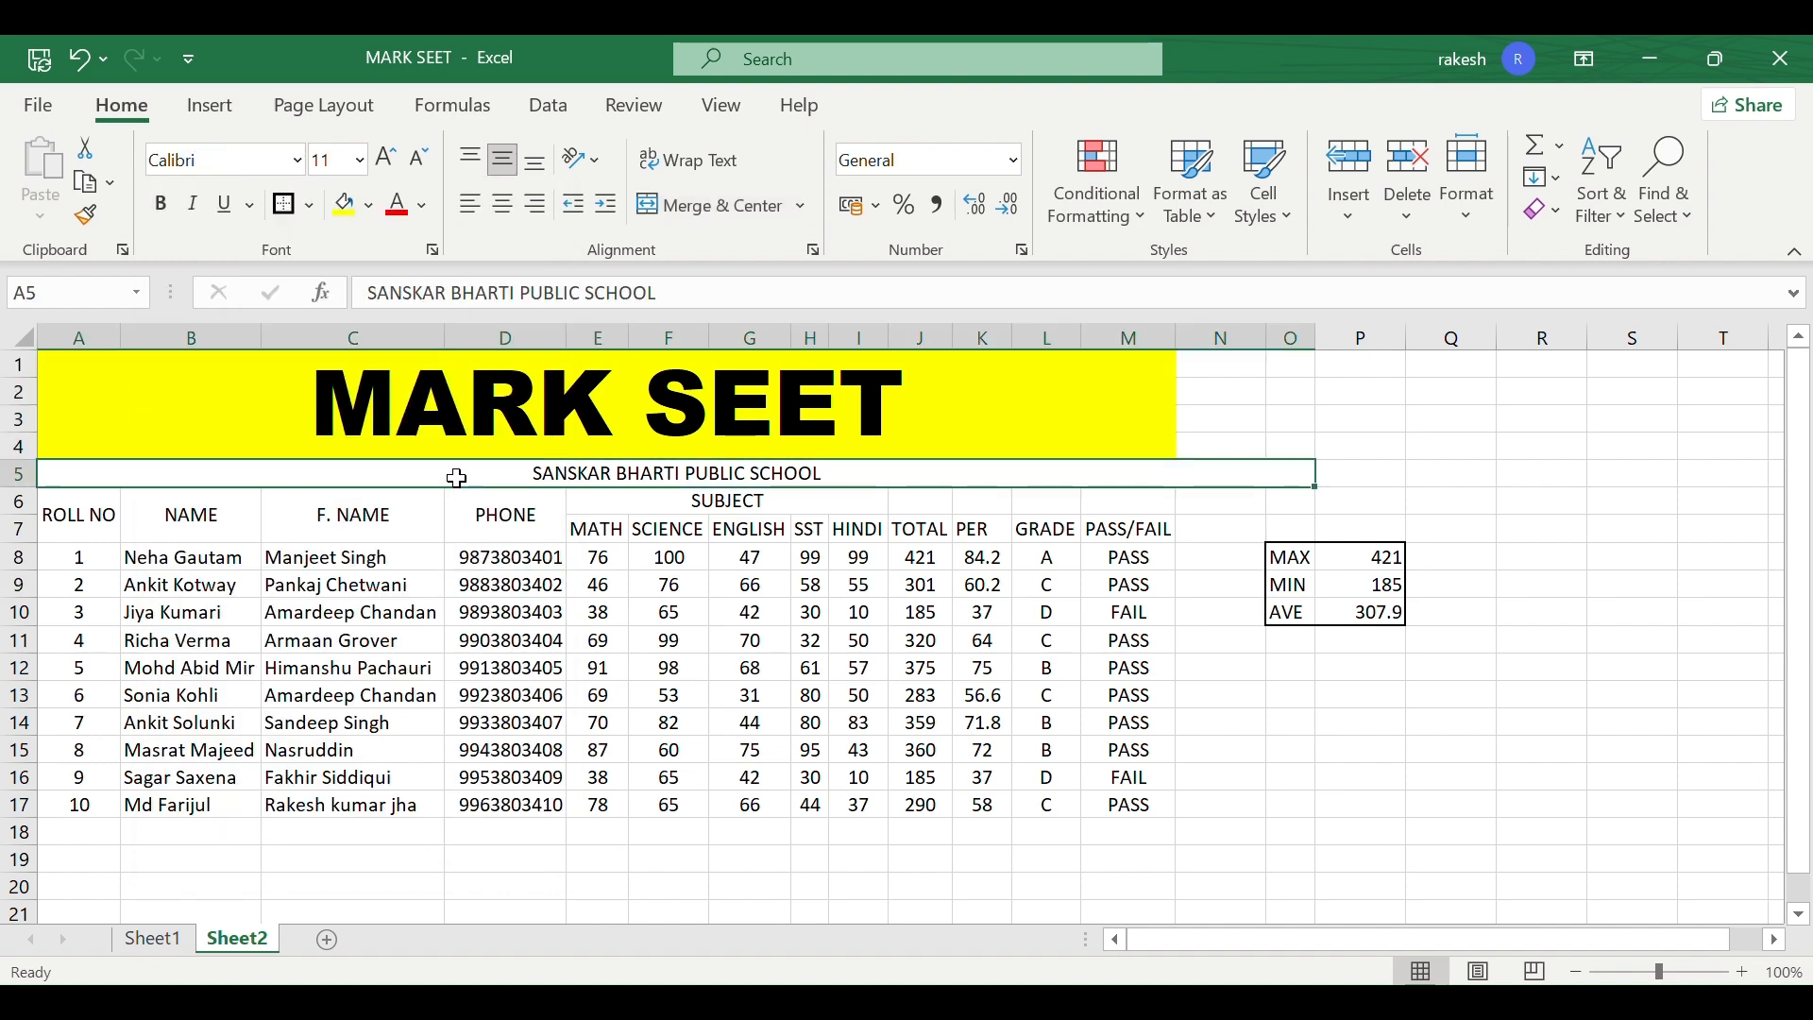
{"action": "left_click", "coordinate": [161, 203]}
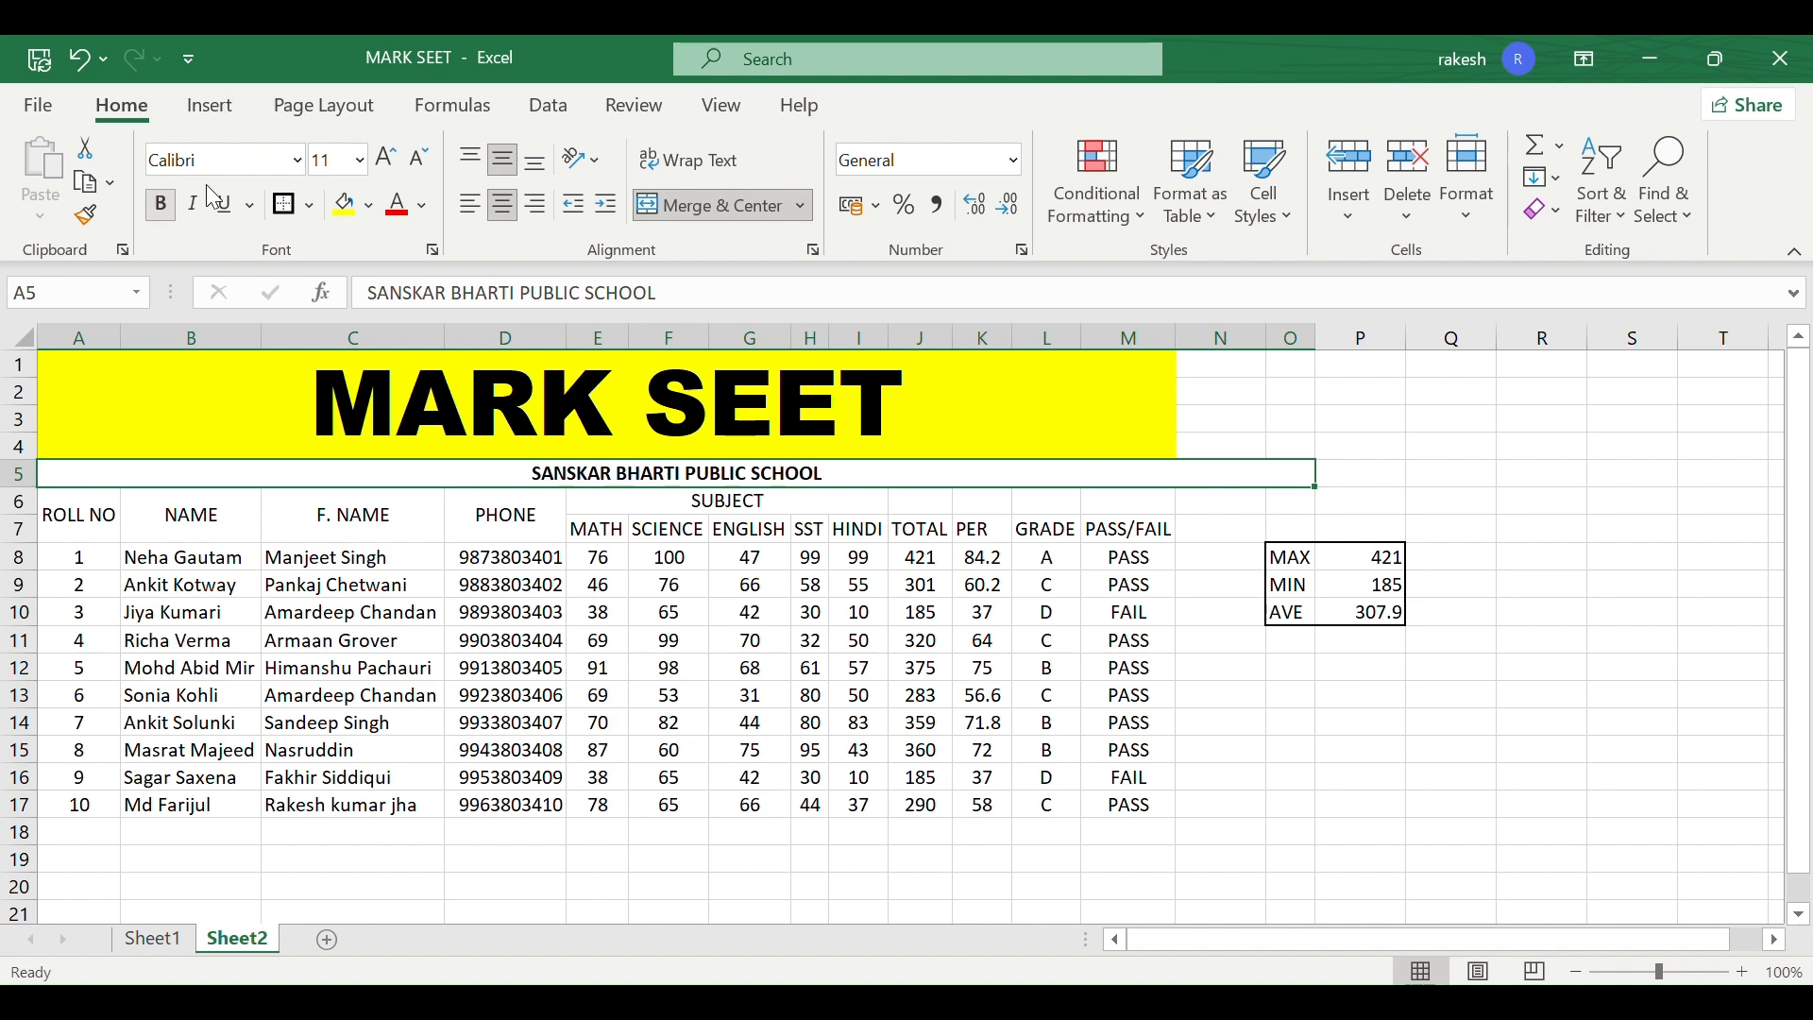
{"action": "left_click", "coordinate": [299, 161]}
{"action": "left_click", "coordinate": [296, 402]}
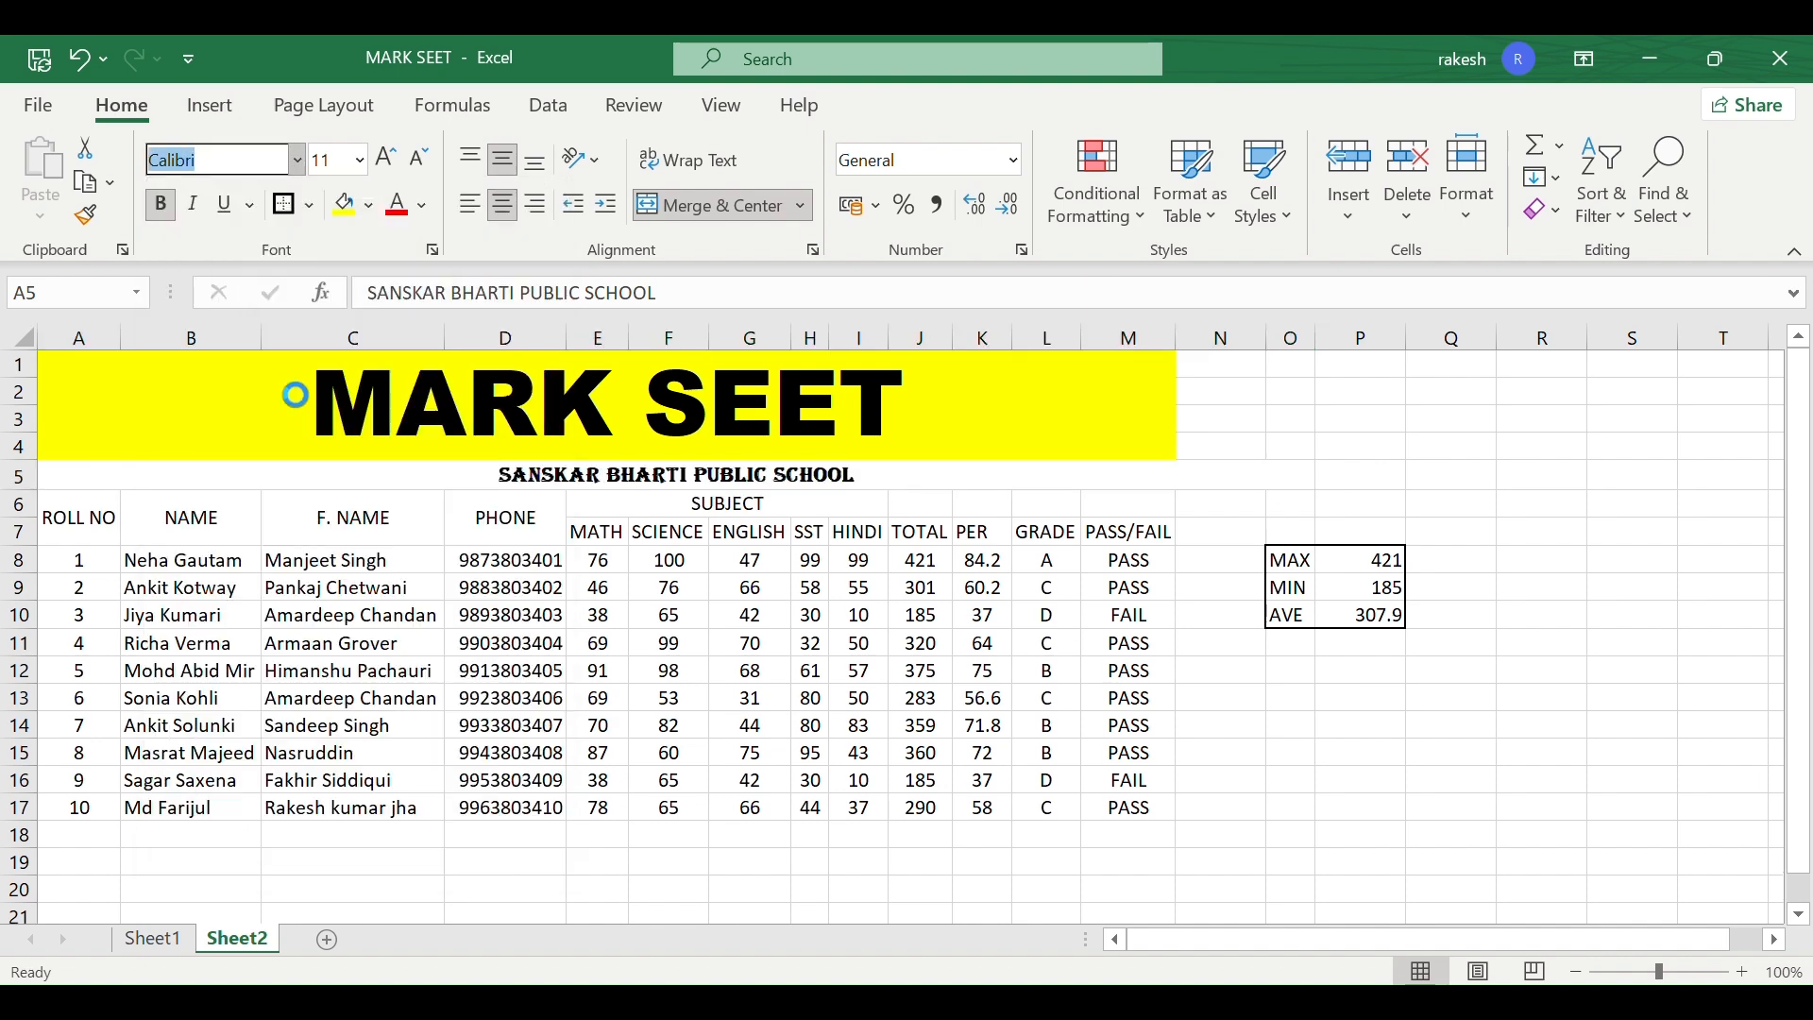
{"action": "left_click", "coordinate": [506, 647]}
- Make the ROLL NO, NAME, F. NAME and PHONE headings in A6:D7 bold
{"action": "left_click", "coordinate": [64, 532]}
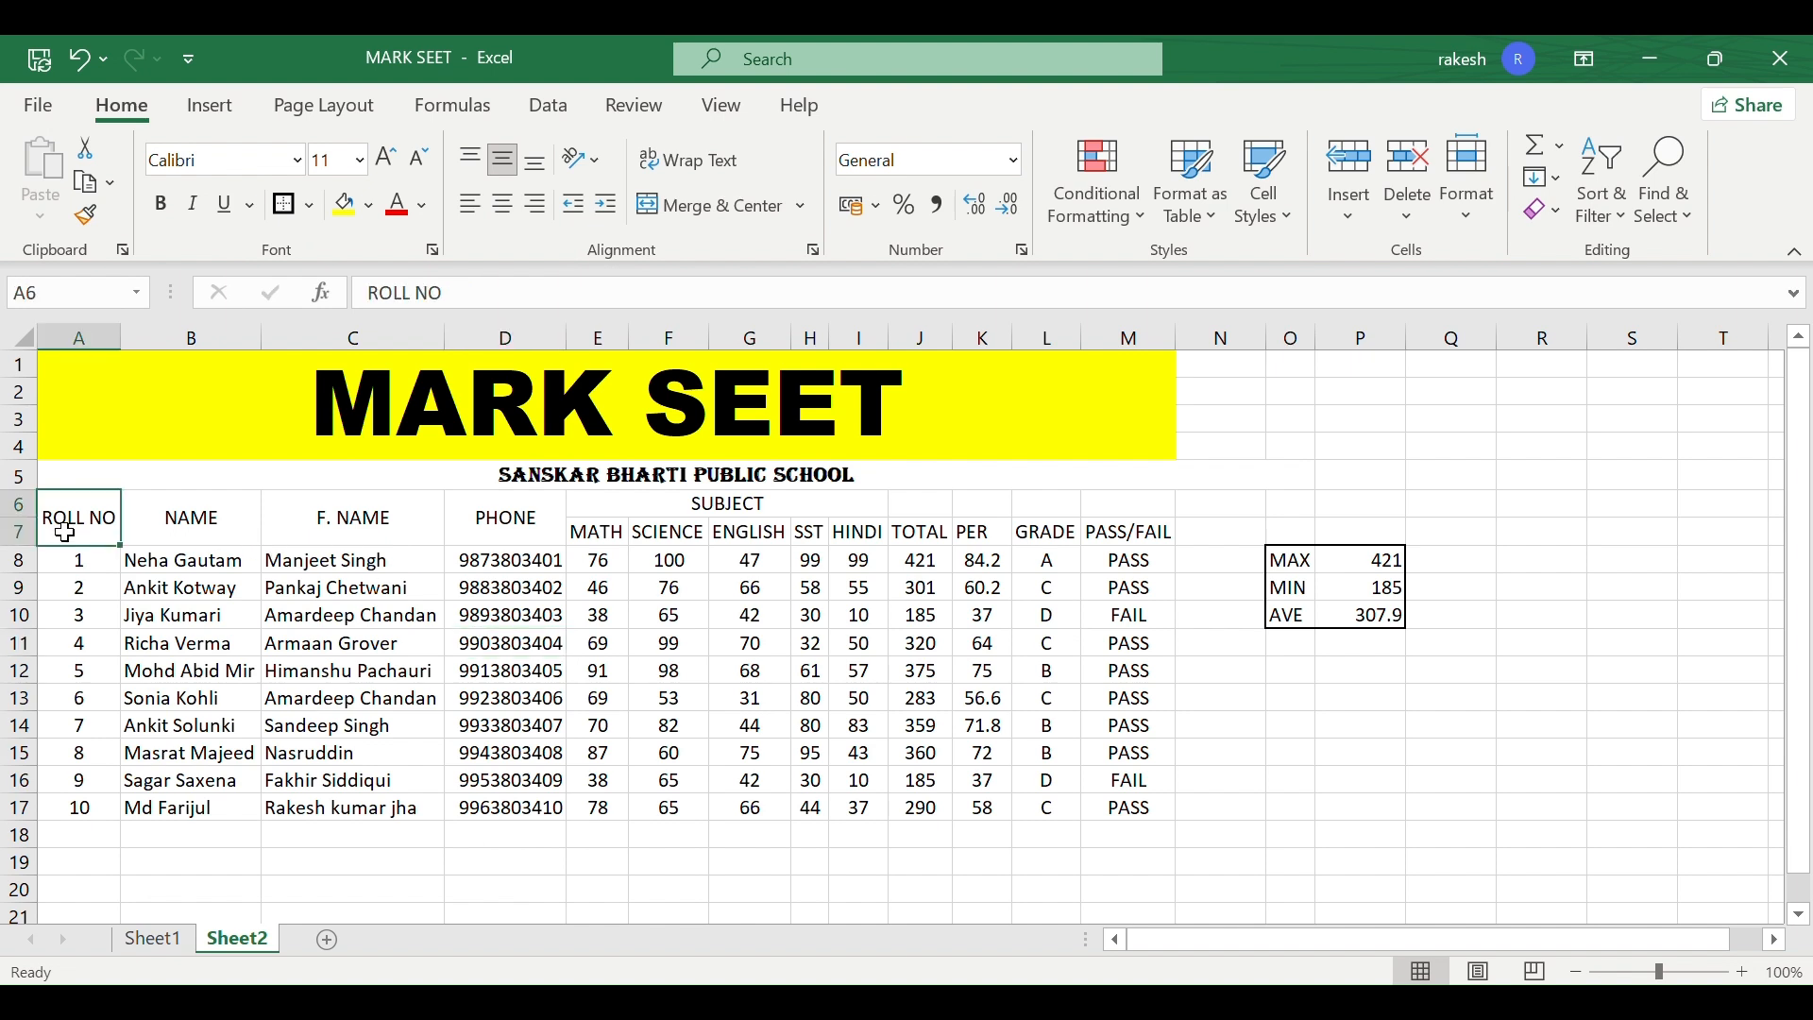
{"action": "left_click_drag", "start_coordinate": [65, 532], "coordinate": [508, 526]}
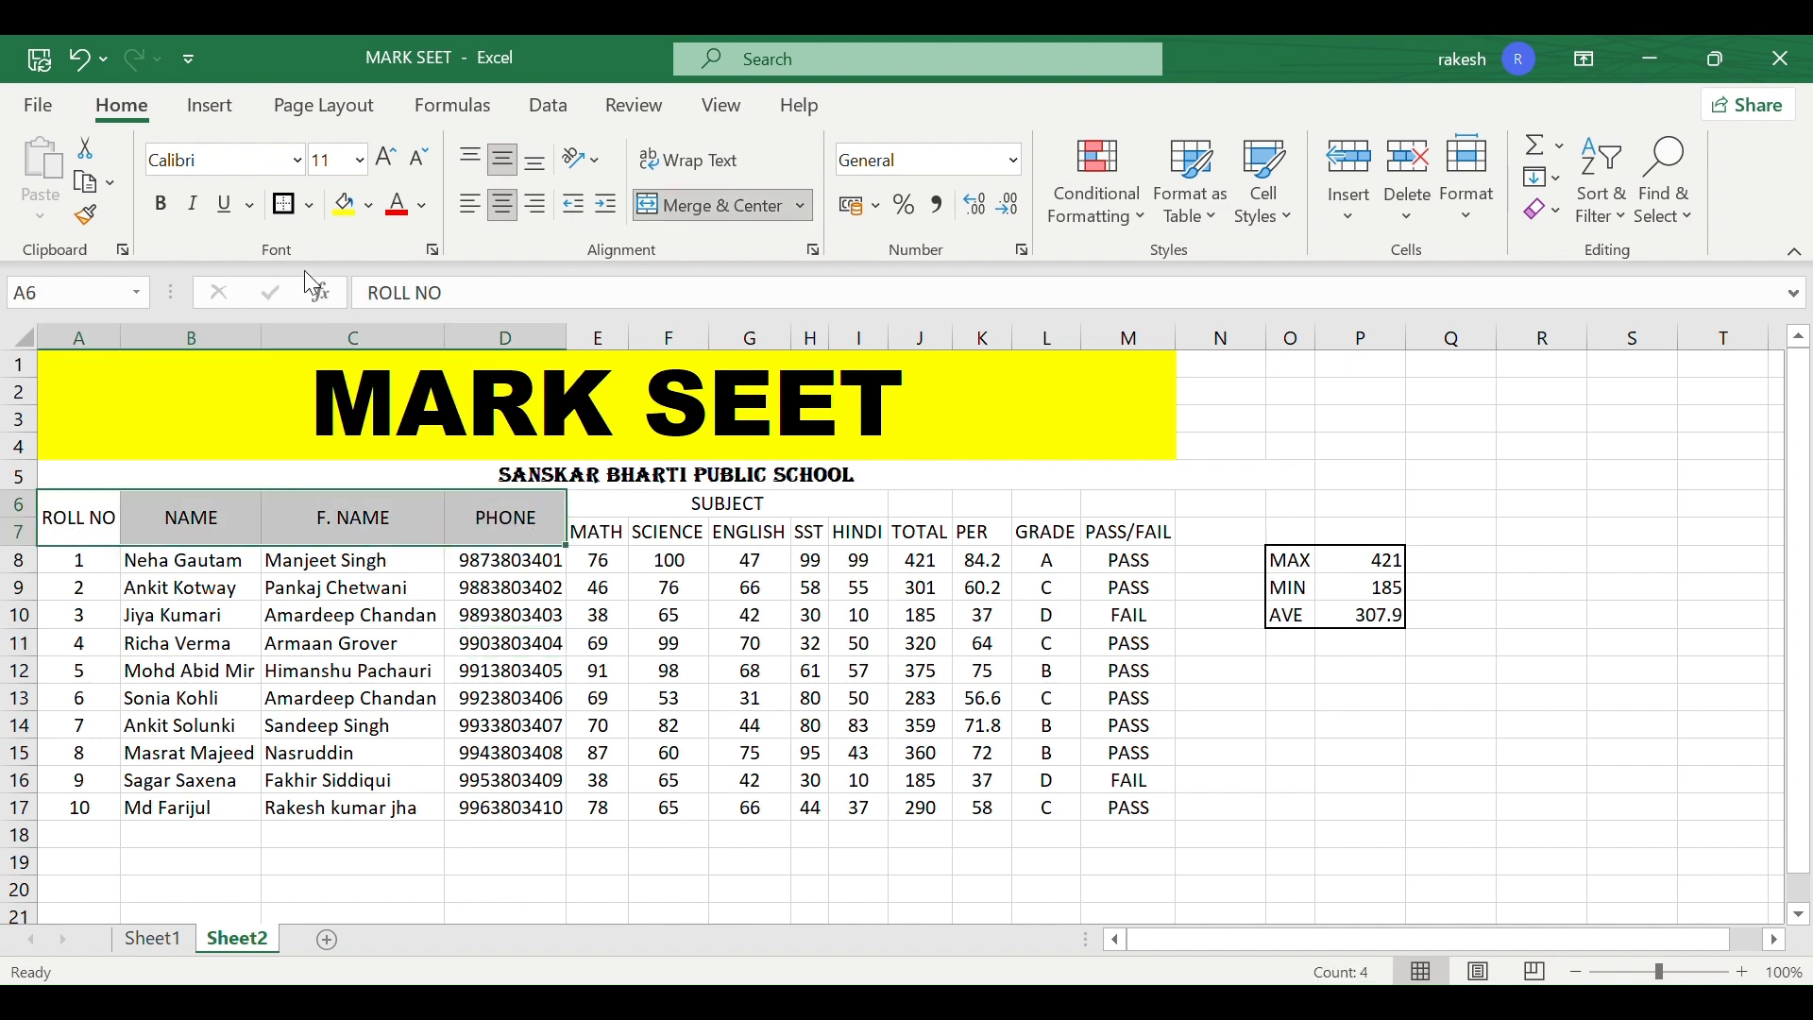
{"action": "left_click", "coordinate": [162, 204]}
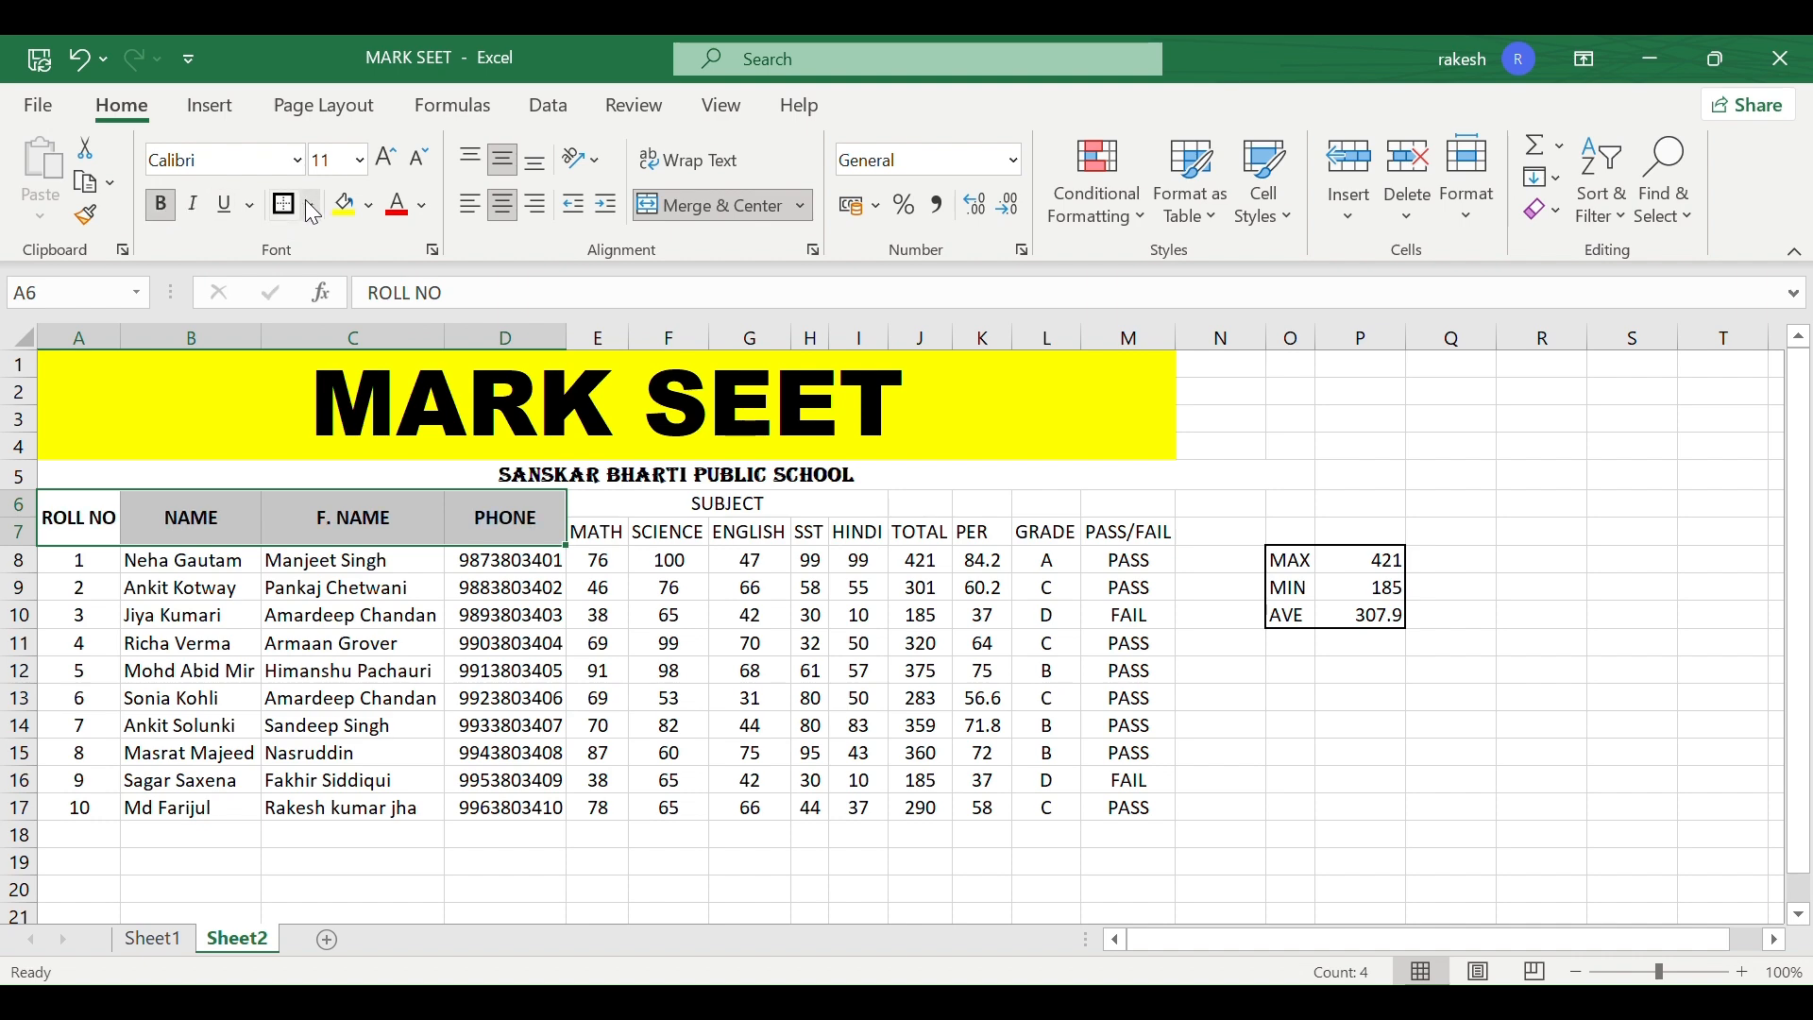
- Set the font of the ROLL NO, NAME, F. NAME and PHONE headings in A6:D7 to Bahnschrift
{"action": "left_click", "coordinate": [298, 160]}
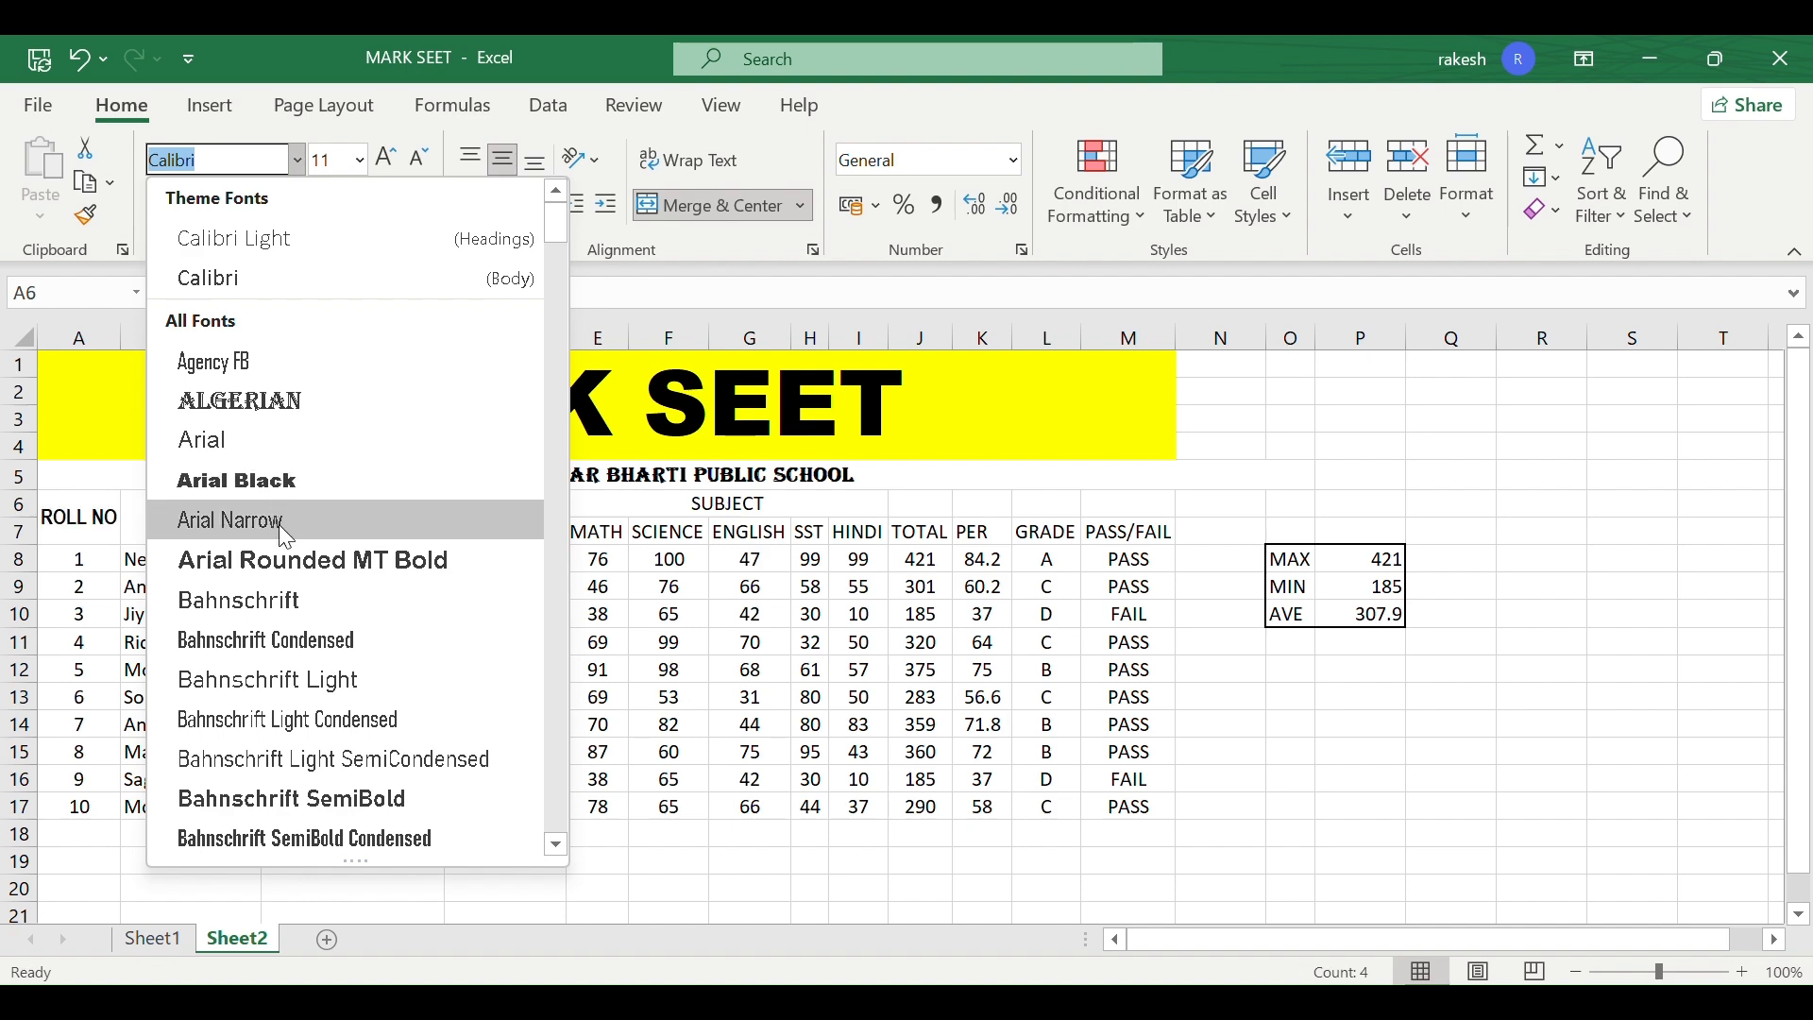
{"action": "left_click", "coordinate": [276, 590]}
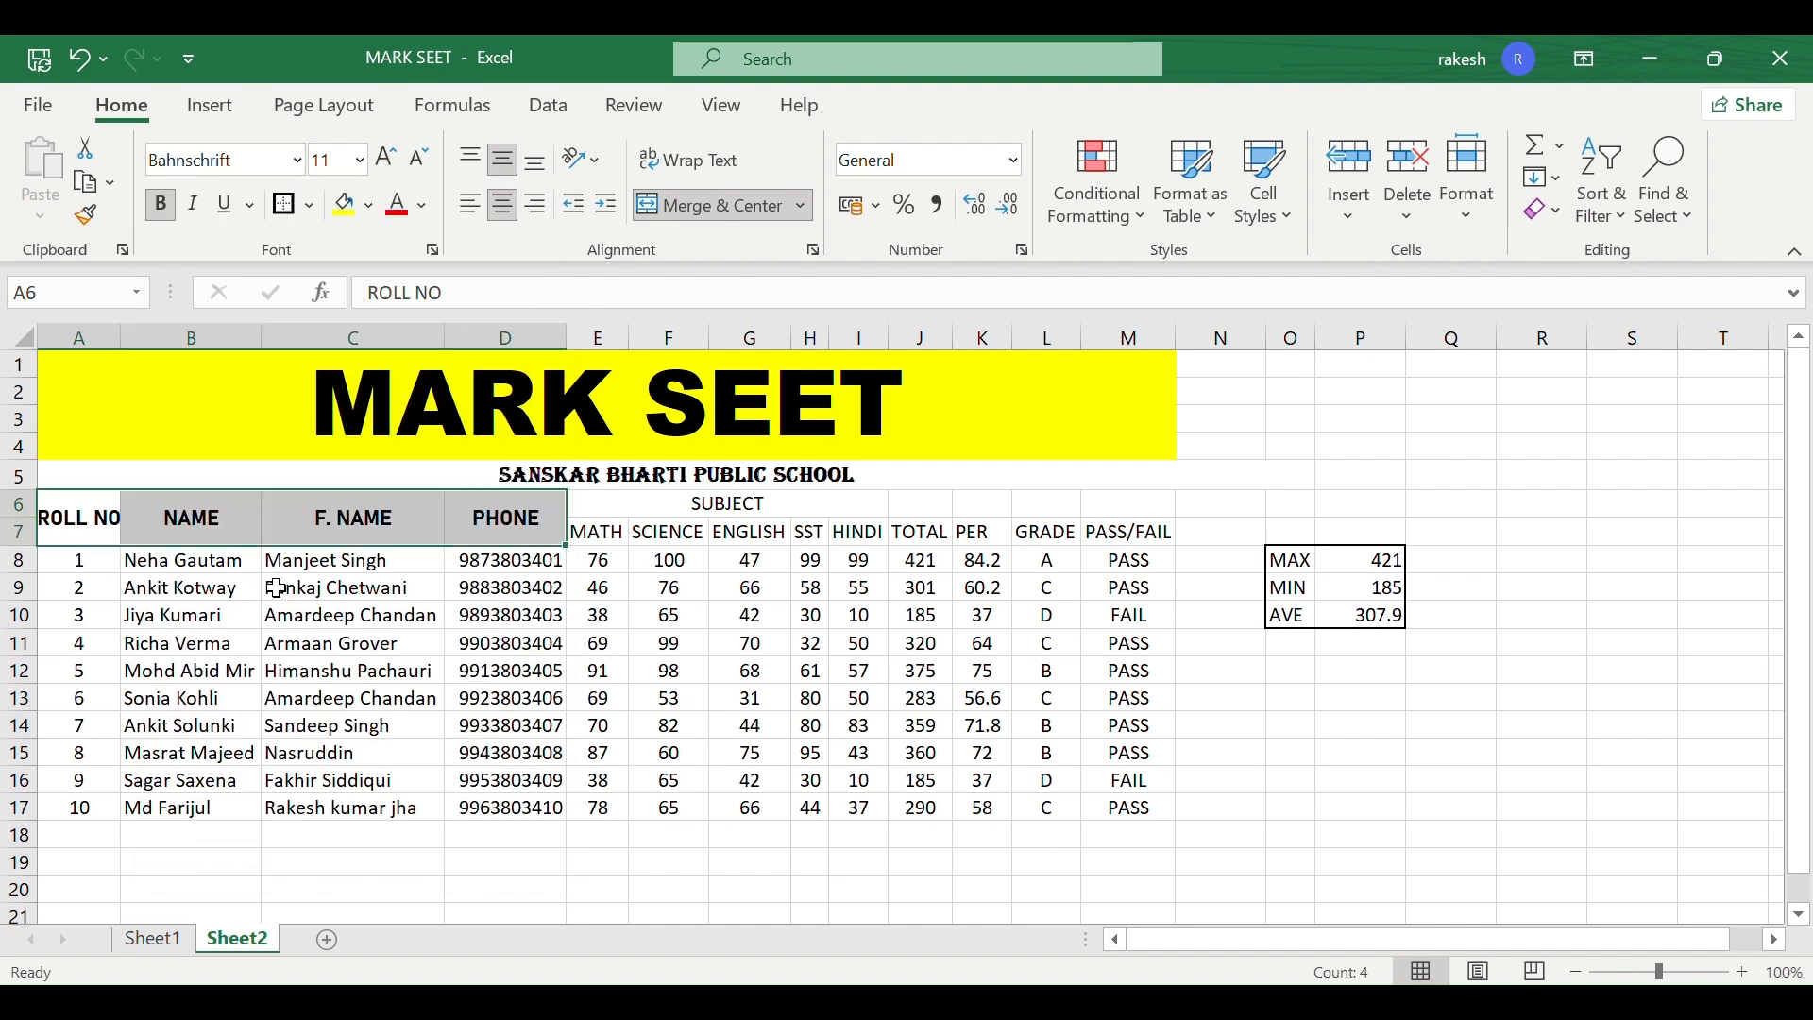
{"action": "left_click", "coordinate": [627, 593]}
- Change the font of the MATH to PASS/FAIL headings in E7:M7 to Agency FB after trying Arial
{"action": "left_click_drag", "start_coordinate": [602, 532], "coordinate": [1097, 529]}
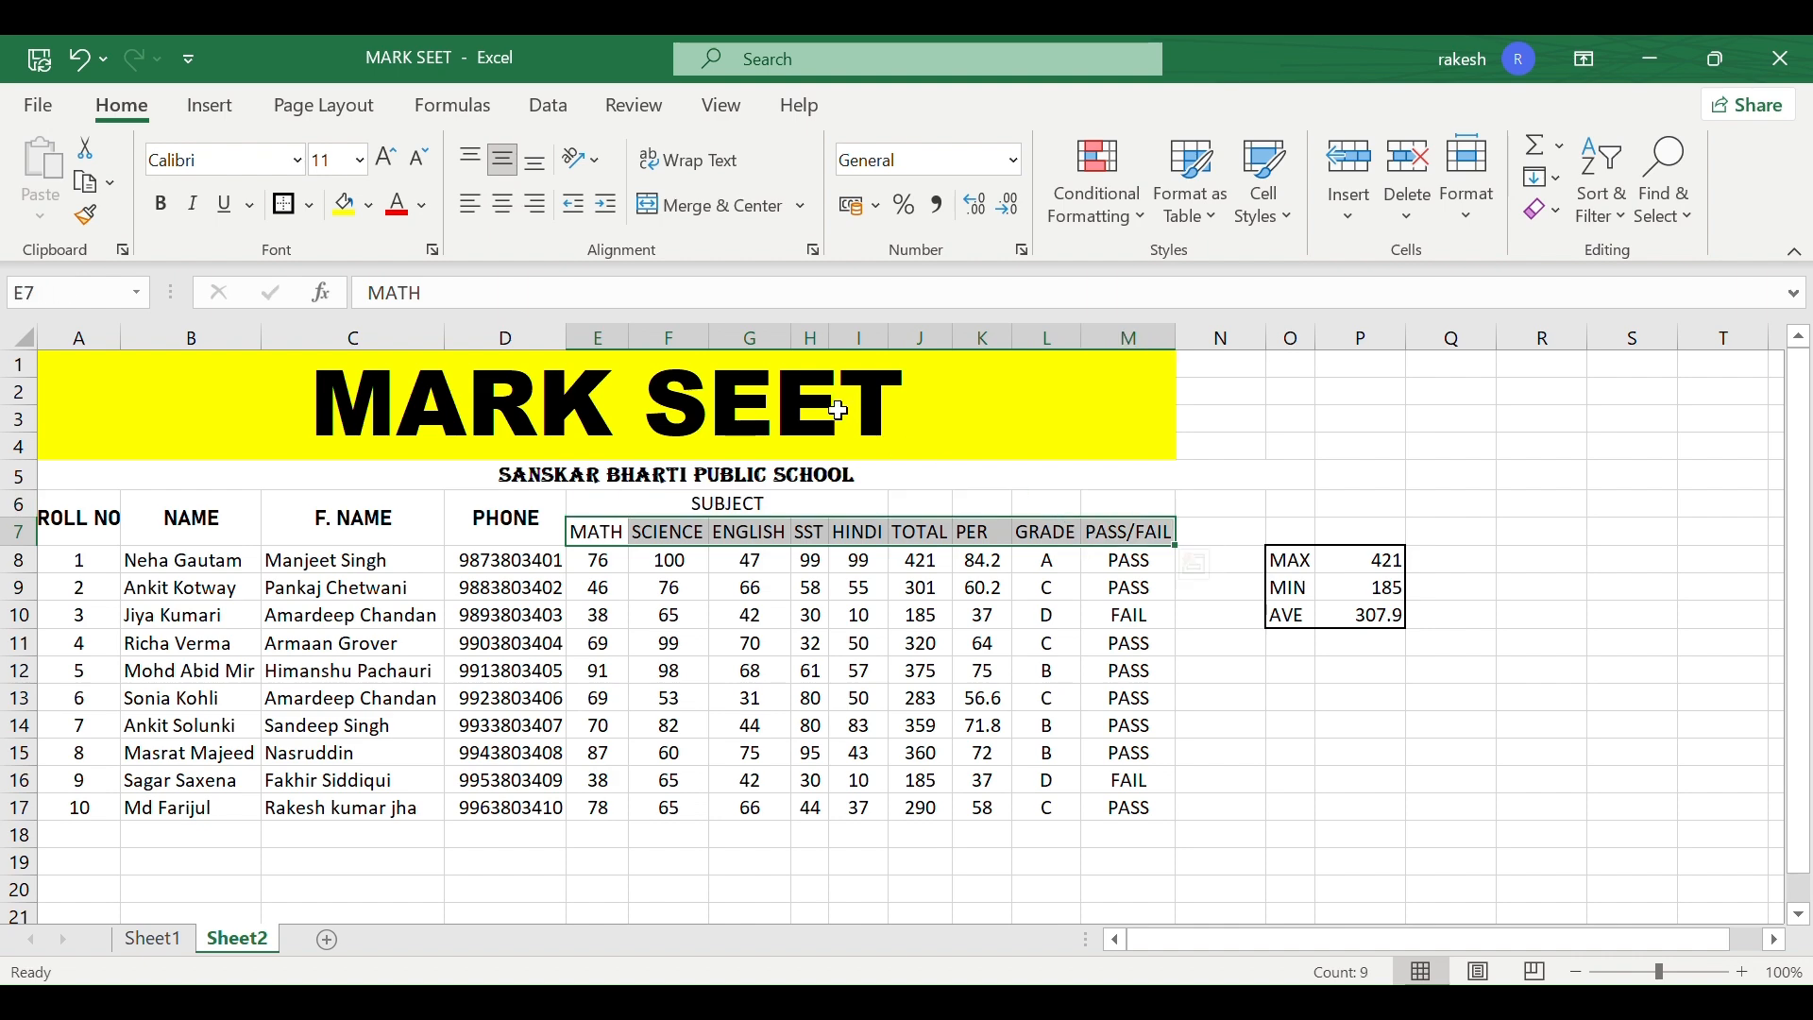
{"action": "left_click", "coordinate": [299, 160]}
{"action": "left_click", "coordinate": [304, 440]}
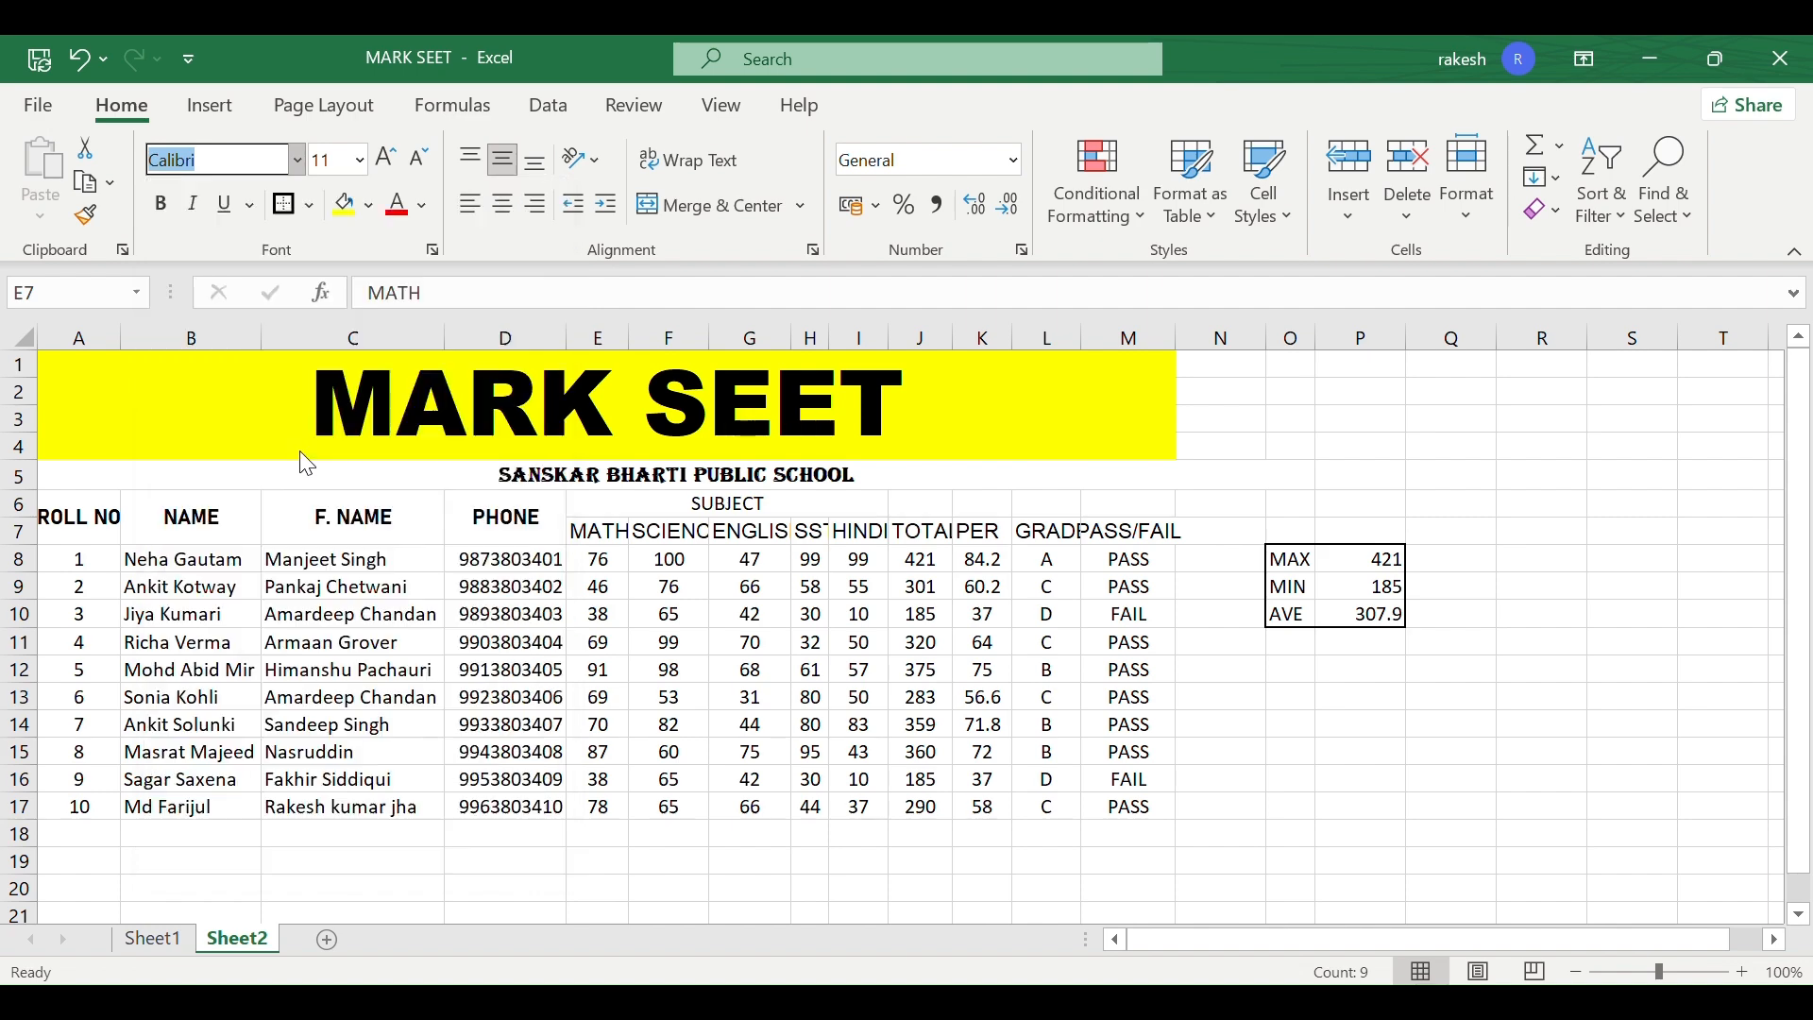
{"action": "left_click", "coordinate": [298, 166]}
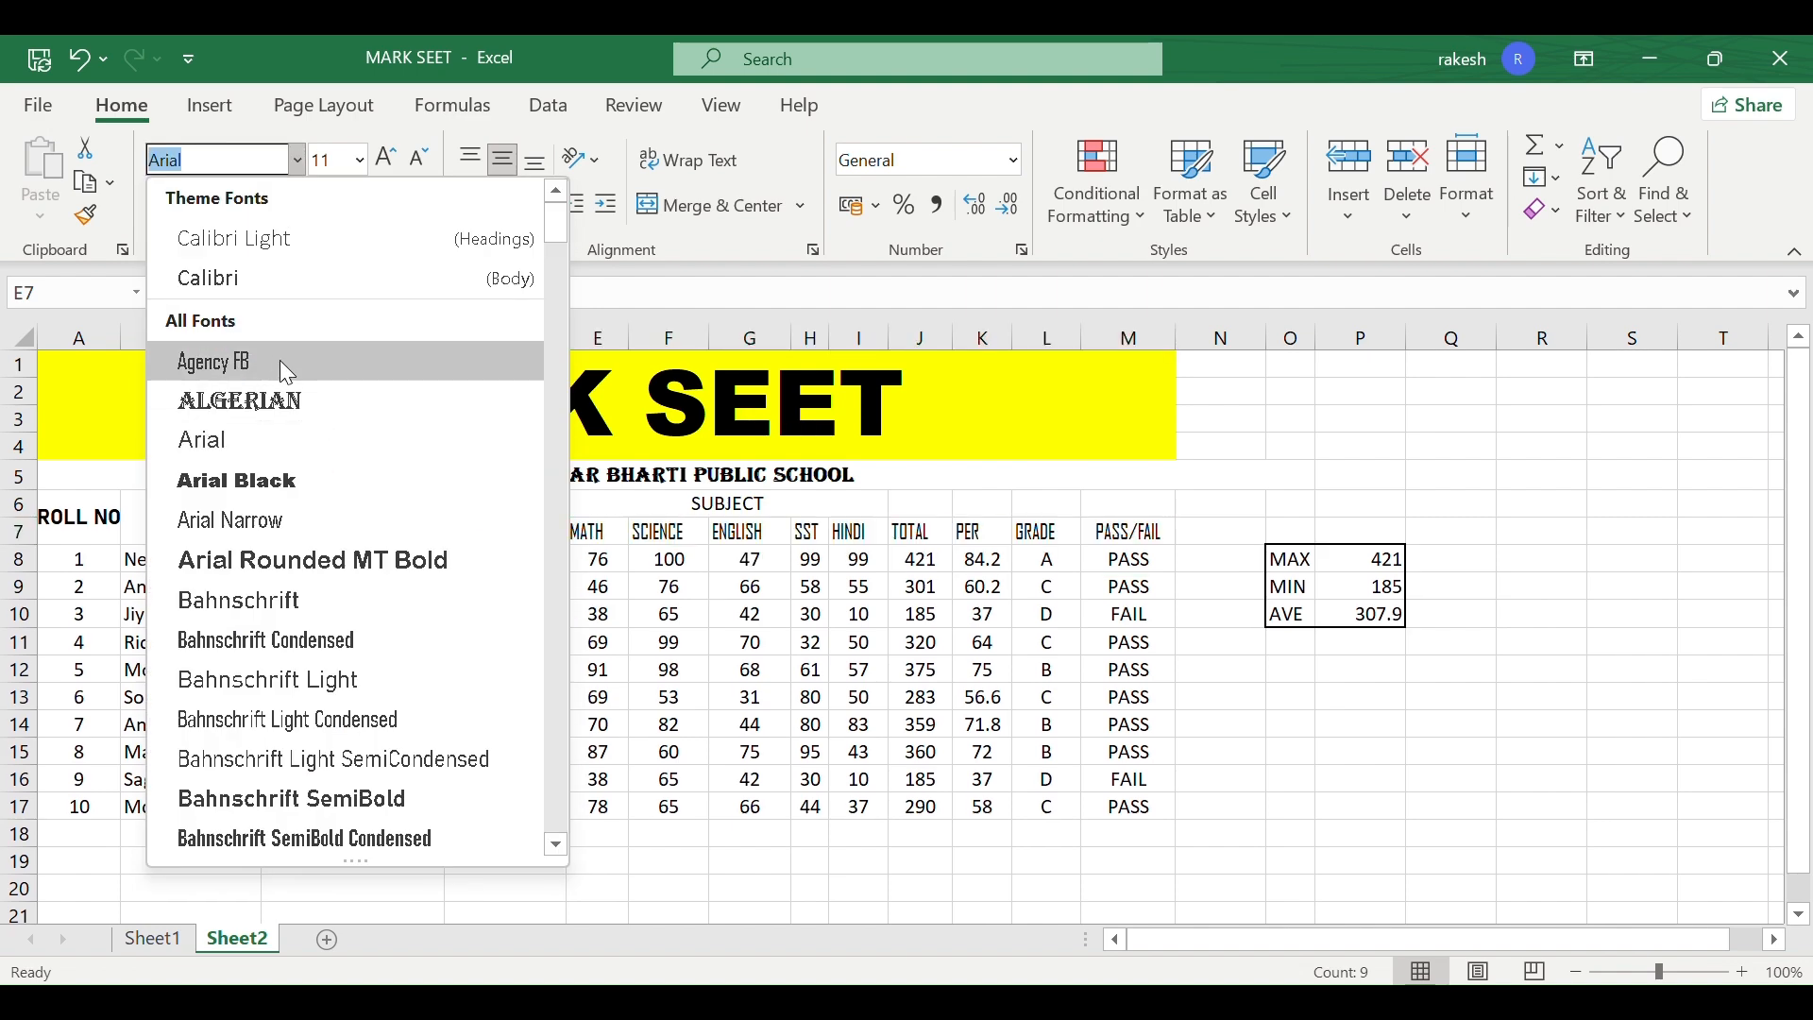
{"action": "left_click", "coordinate": [284, 364]}
{"action": "left_click", "coordinate": [615, 812]}
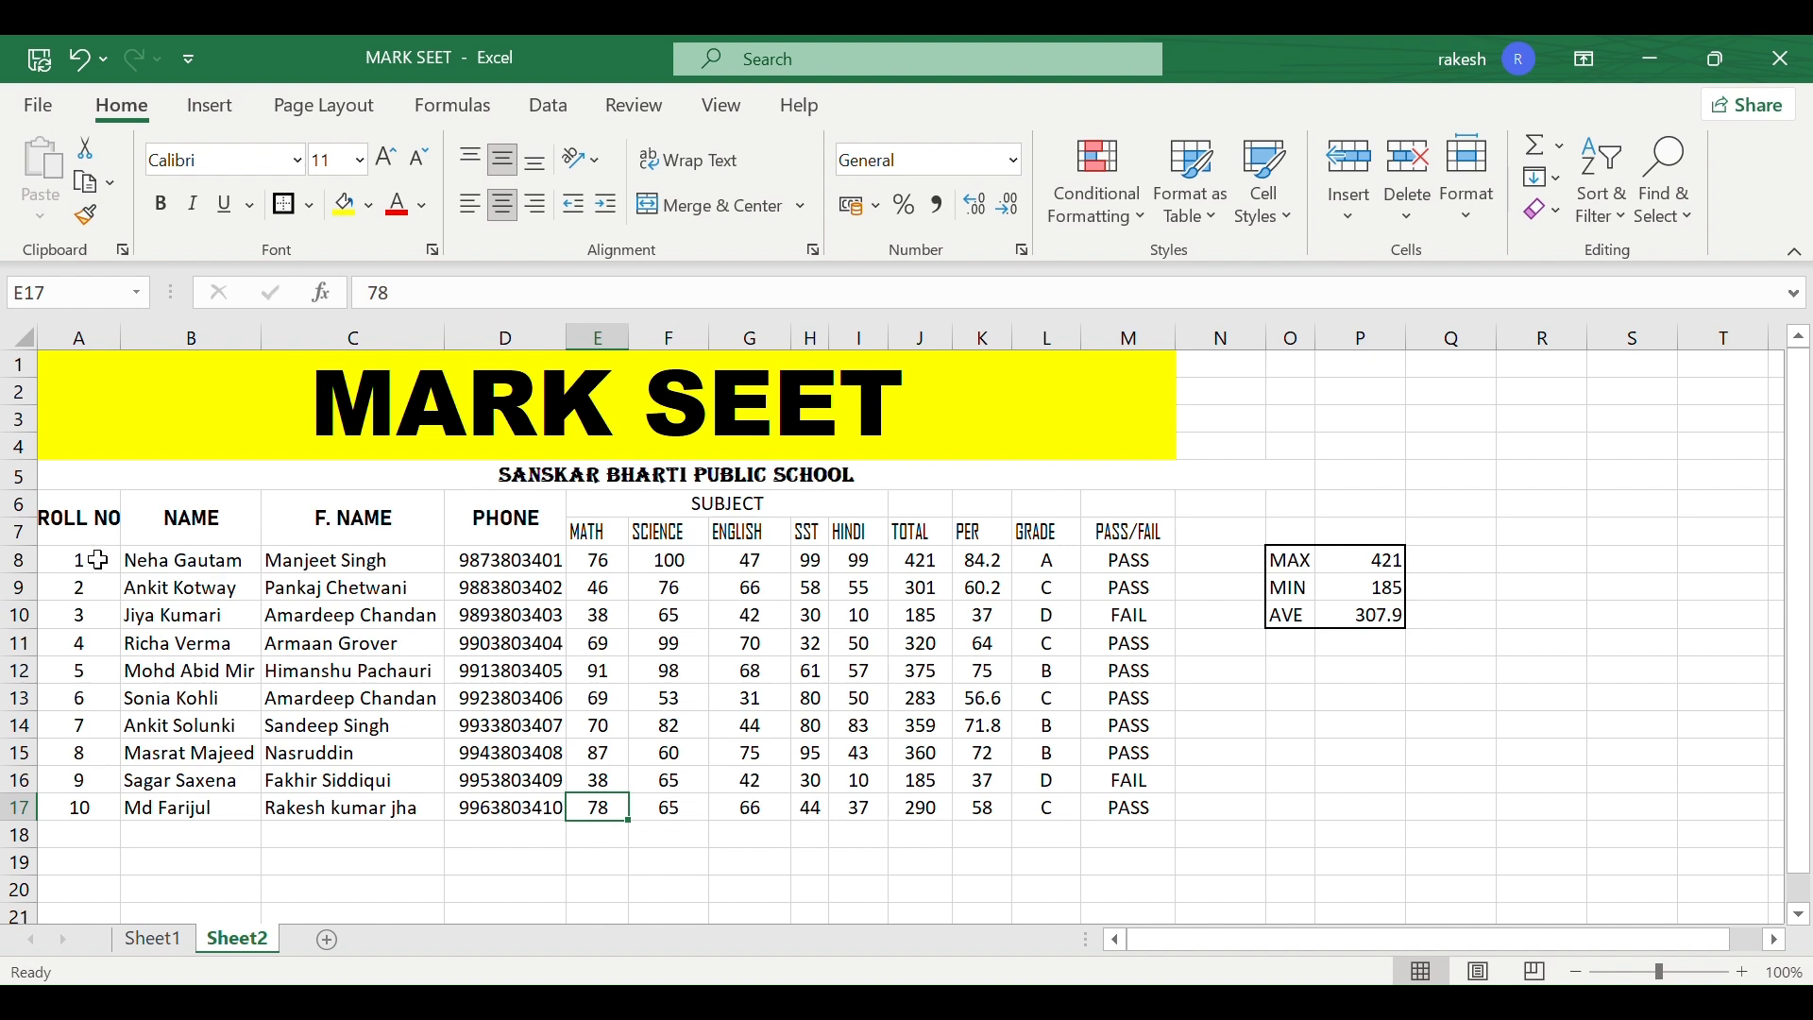
- Apply the 40% - Accent2 cell style to the whole mark table A6:M17
{"action": "left_click_drag", "start_coordinate": [77, 510], "coordinate": [1102, 801]}
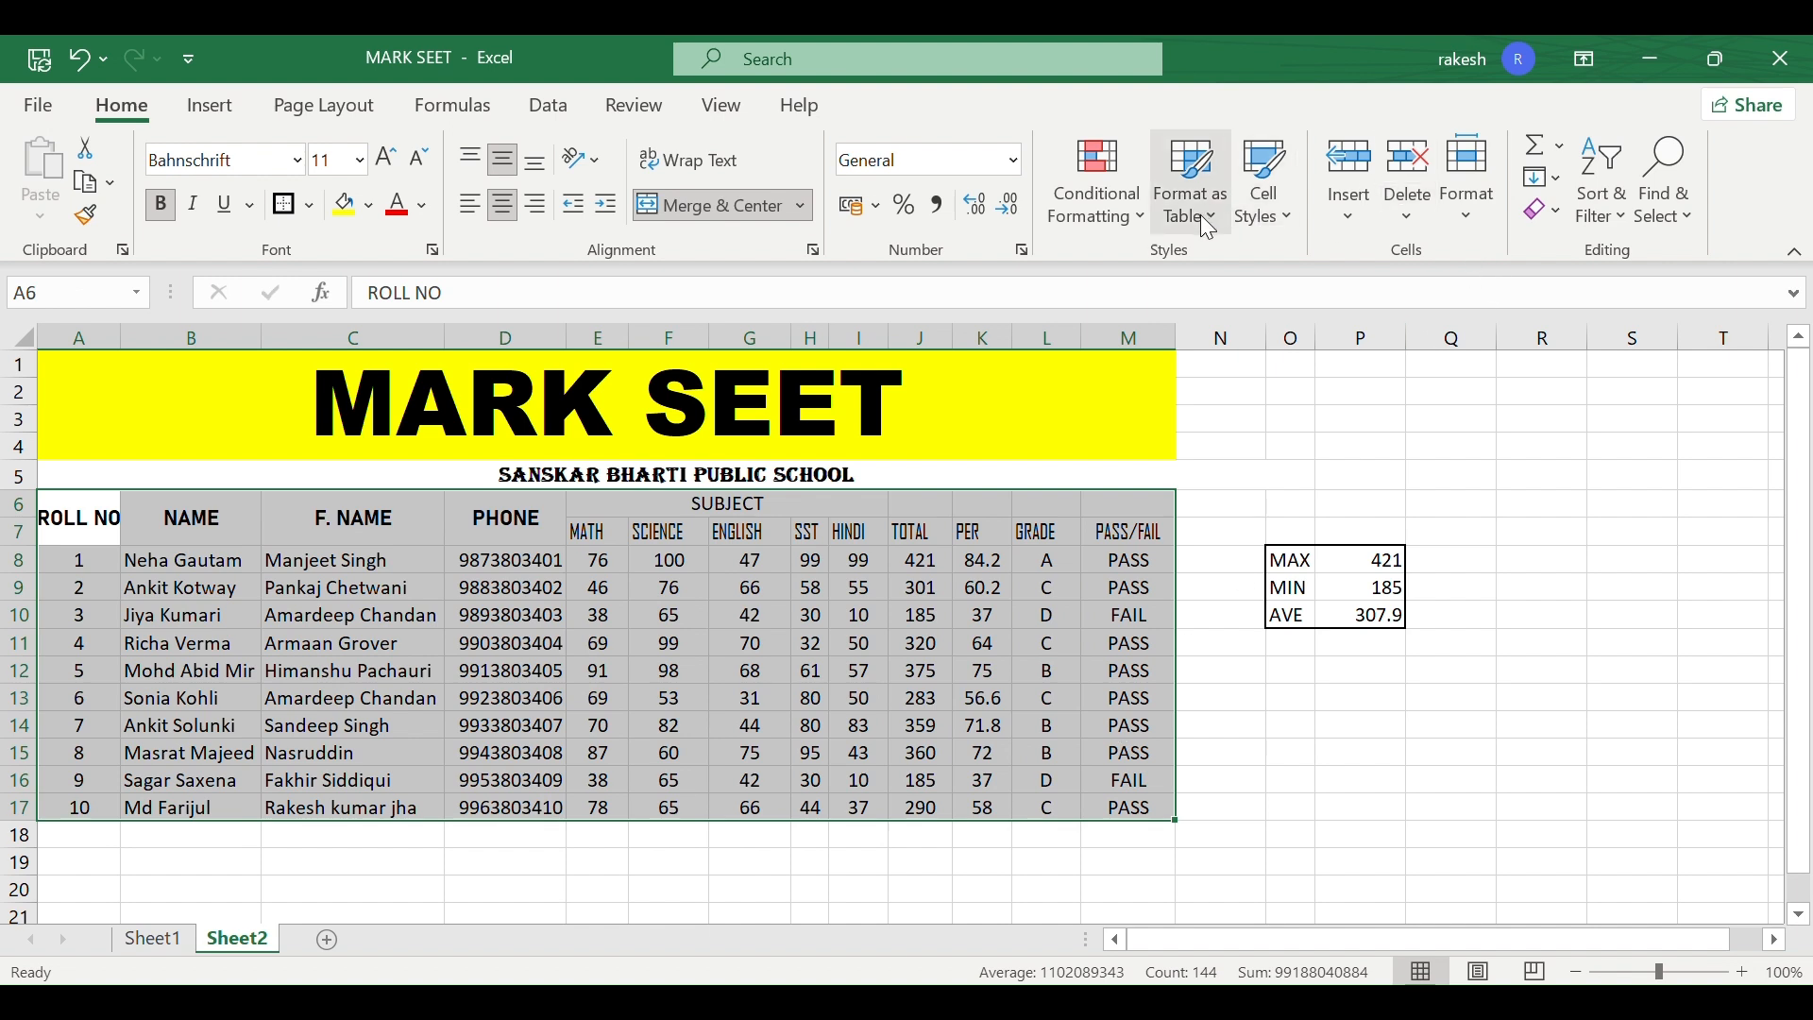
{"action": "left_click", "coordinate": [1144, 214]}
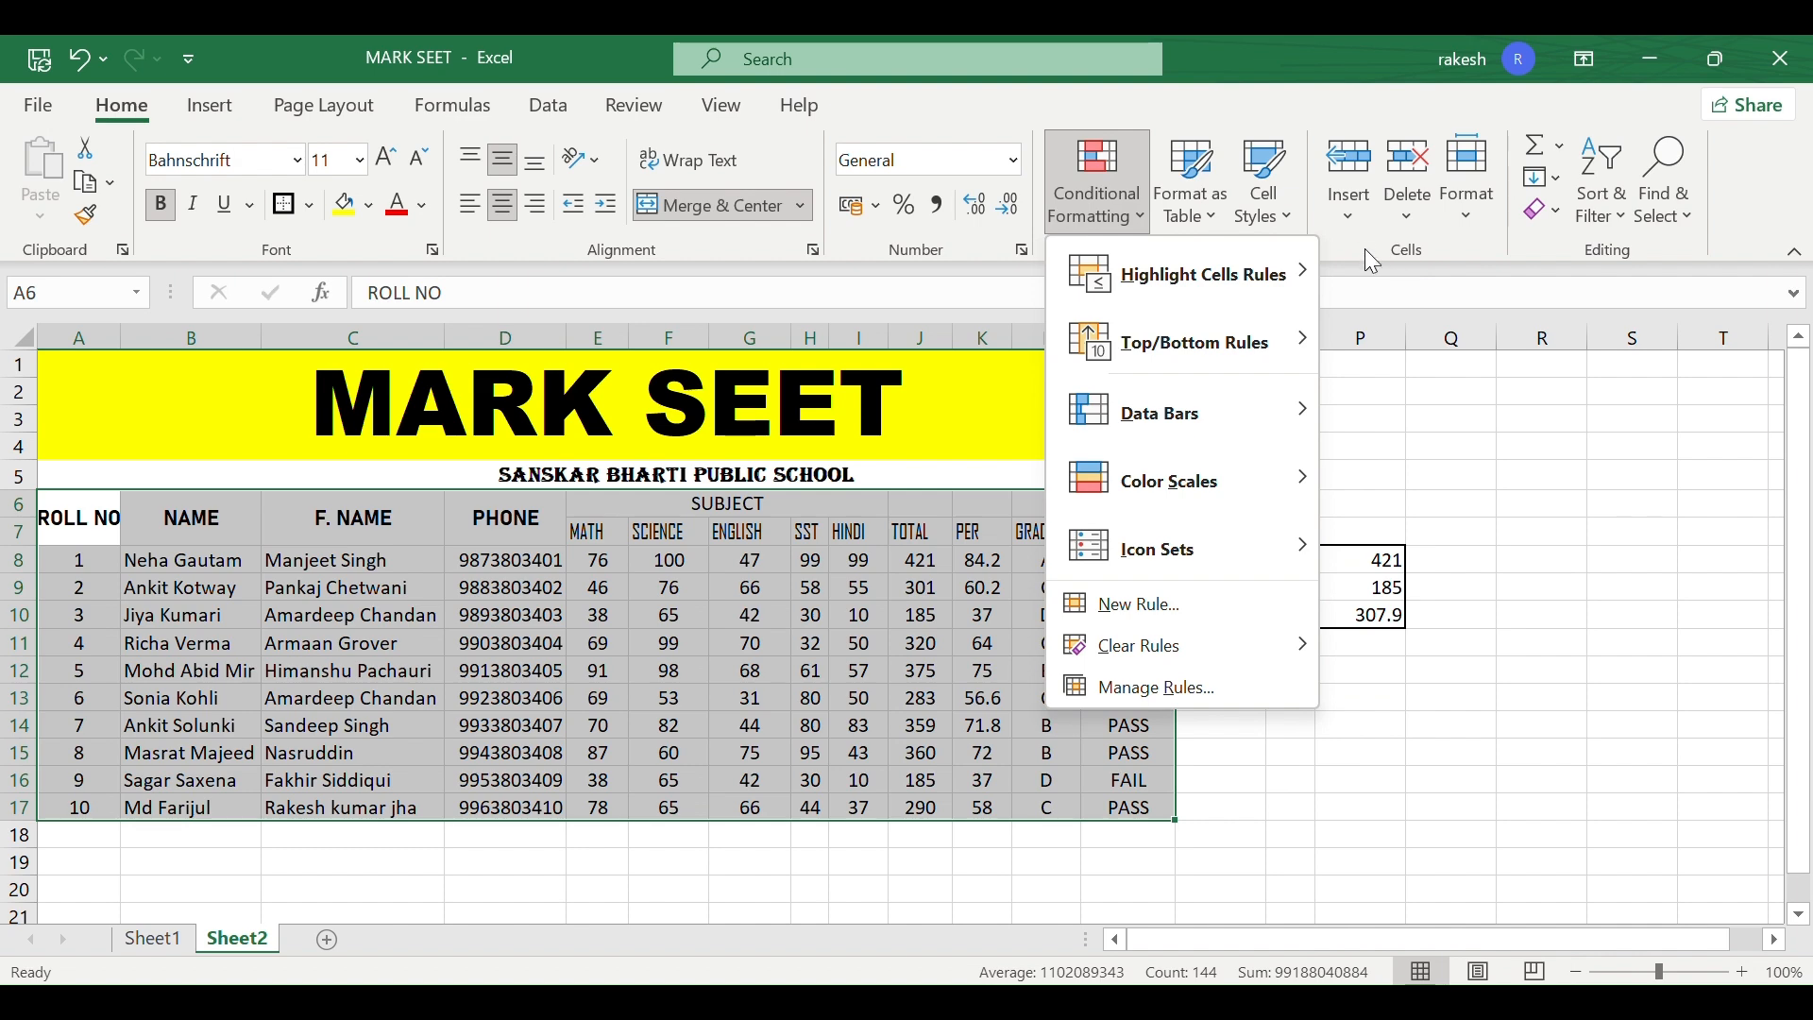
{"action": "left_click", "coordinate": [1265, 189]}
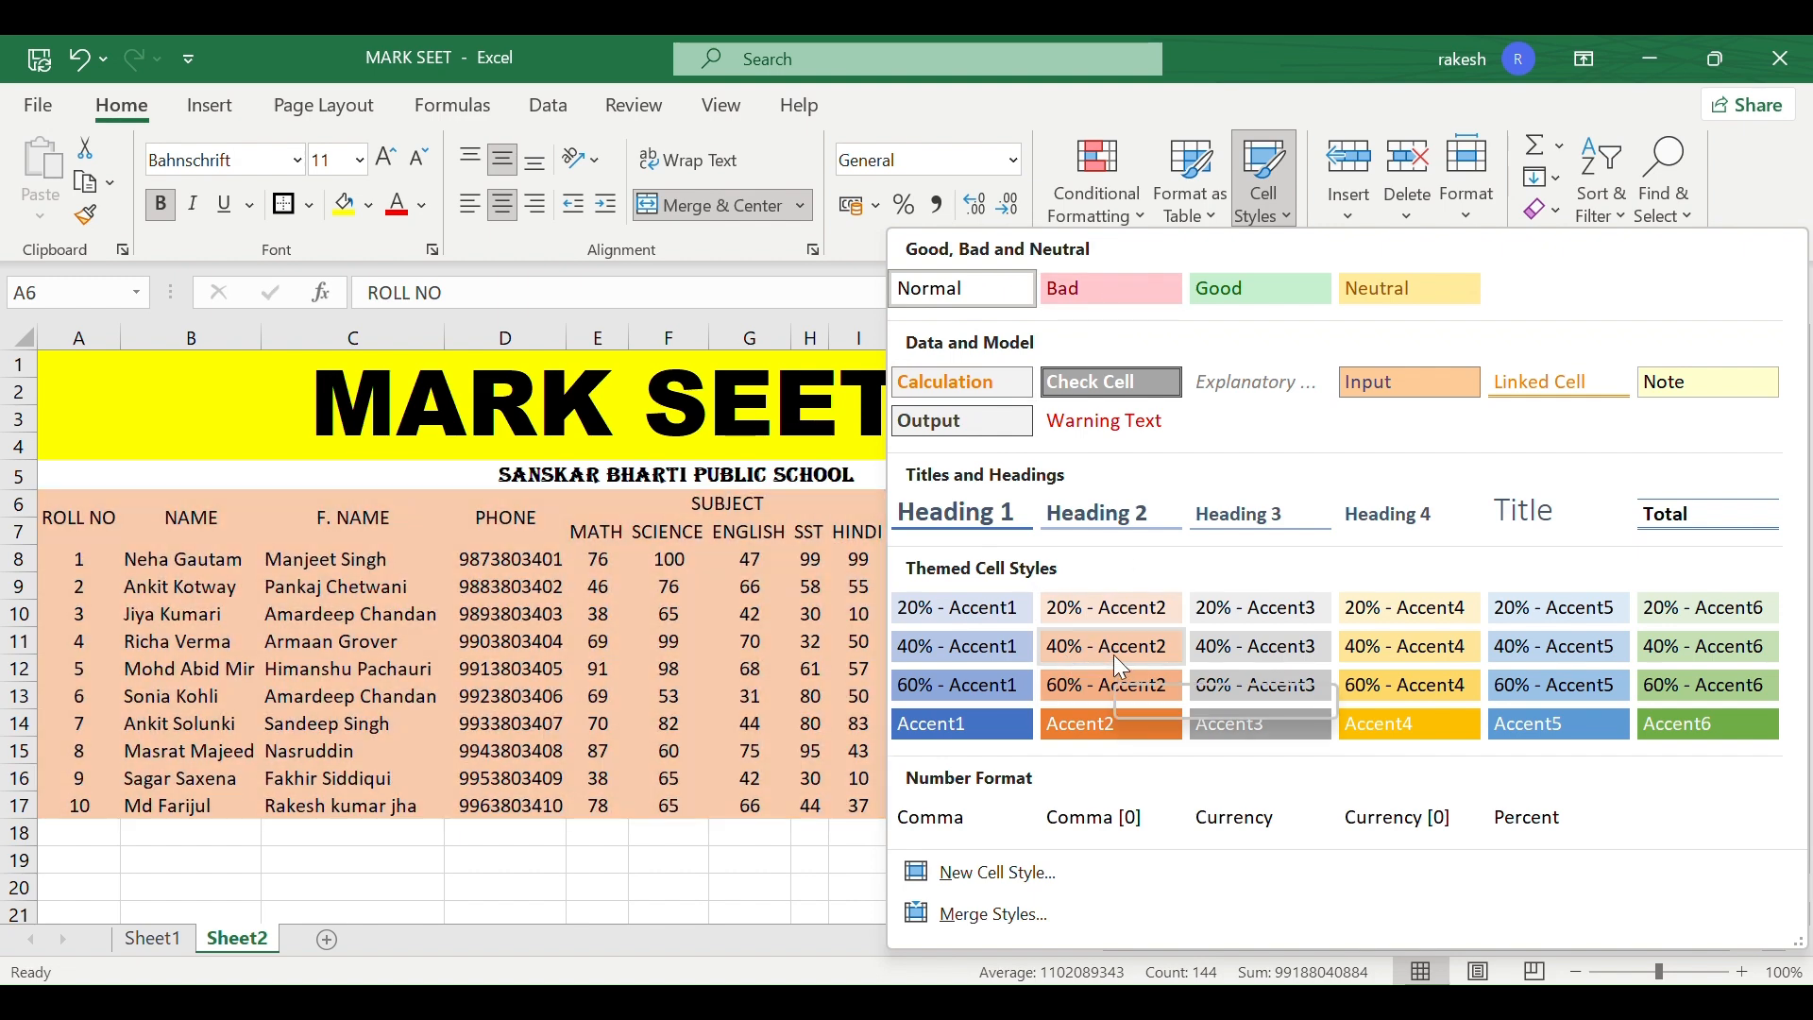
{"action": "left_click", "coordinate": [1120, 667]}
{"action": "left_click", "coordinate": [743, 872]}
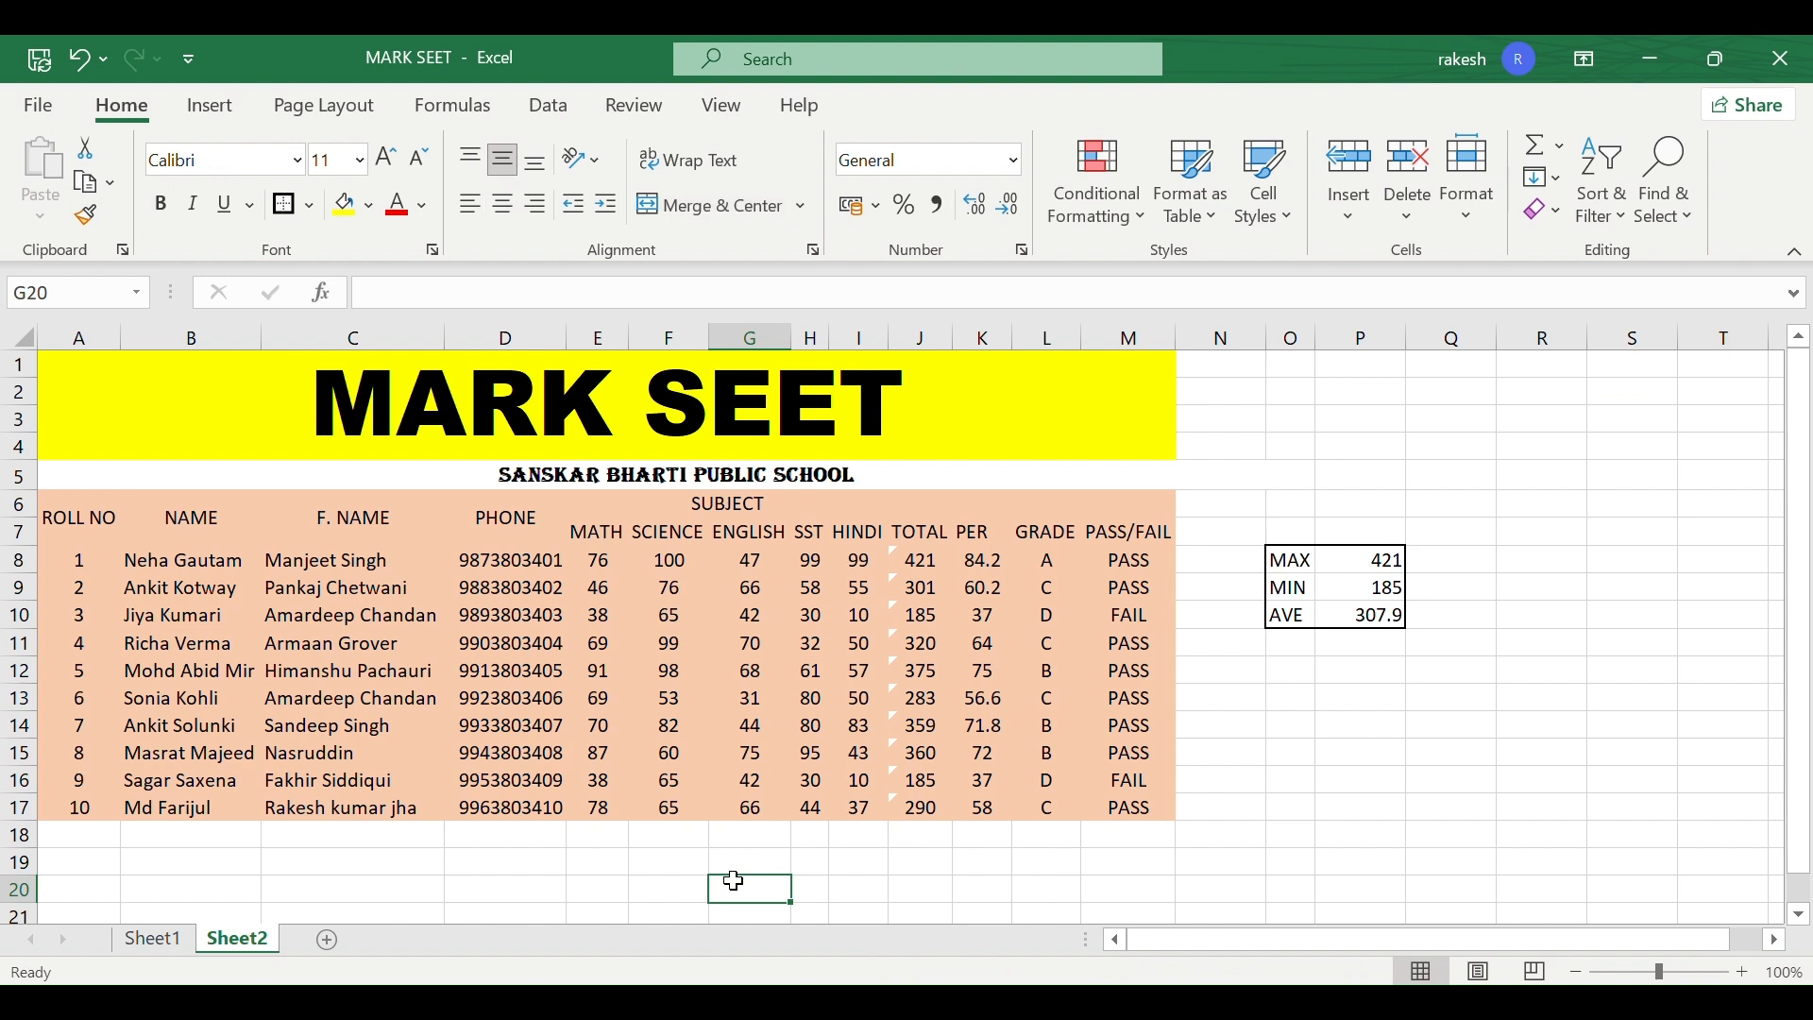
- Fill the ROLL NO, NAME, F. NAME and PHONE headings in A6:D7 with light gold
{"action": "left_click_drag", "start_coordinate": [85, 515], "coordinate": [1088, 534]}
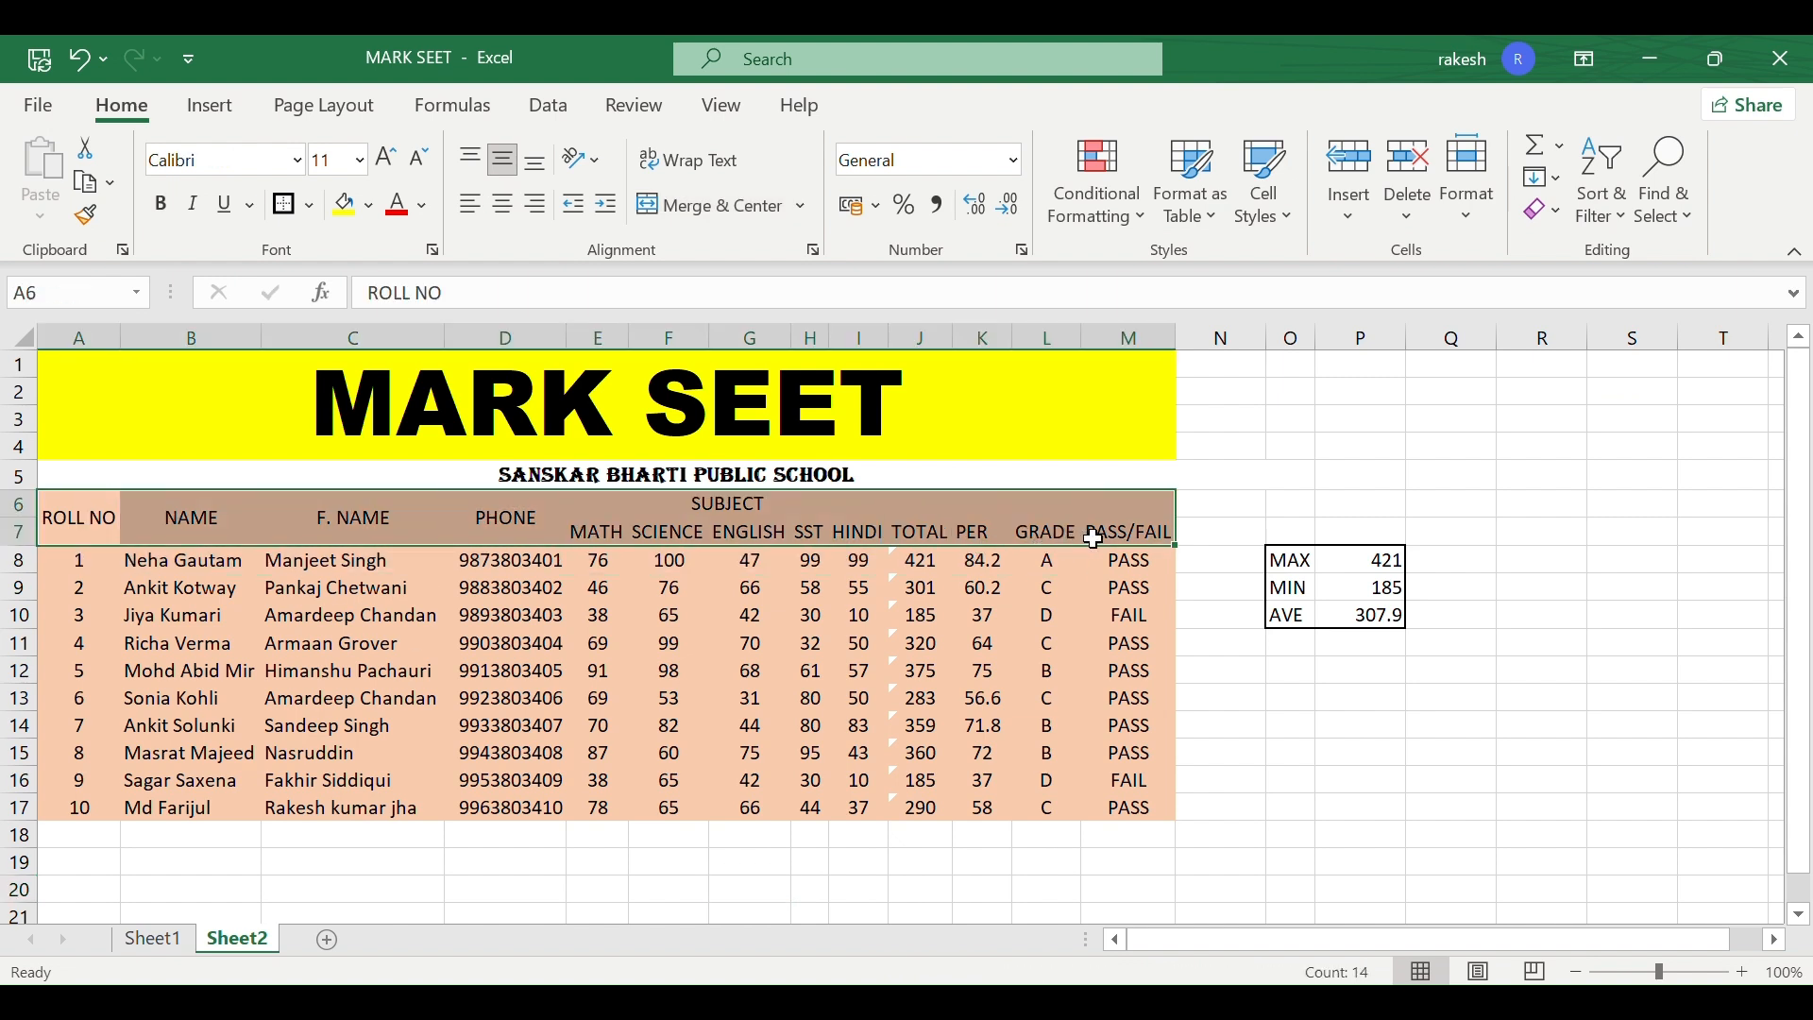
{"action": "left_click", "coordinate": [344, 518]}
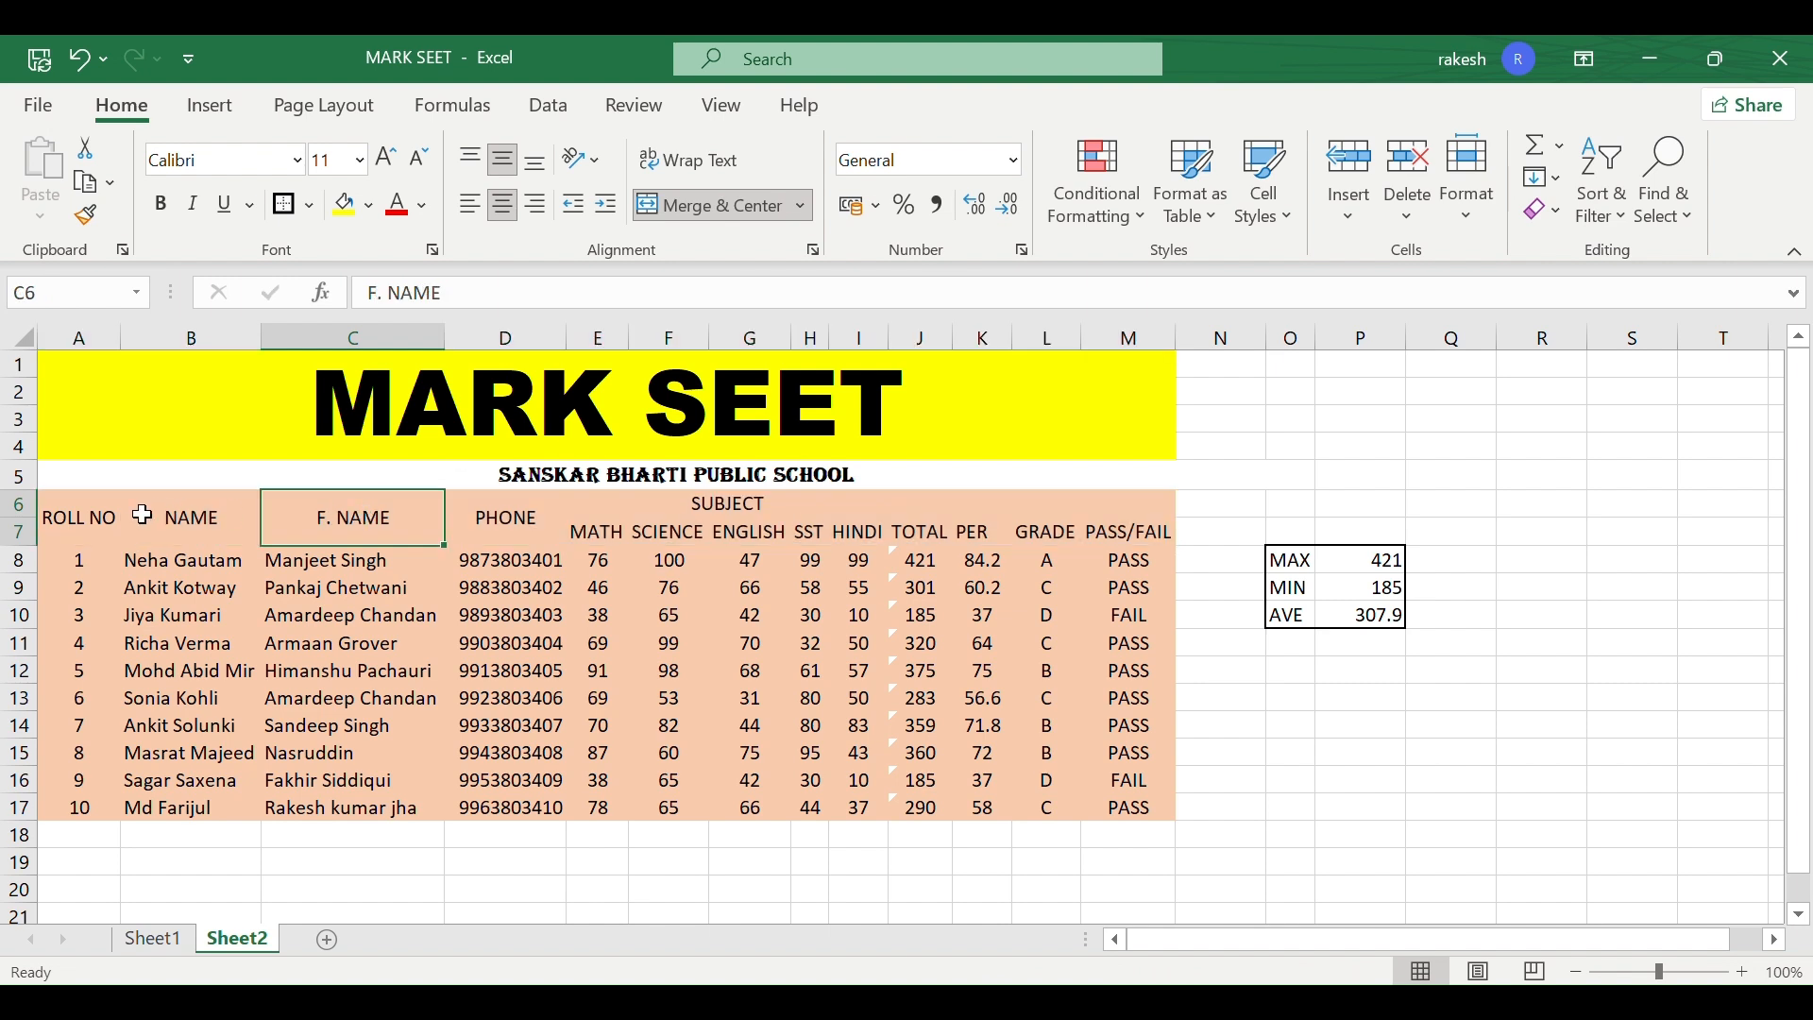
{"action": "left_click_drag", "start_coordinate": [94, 518], "coordinate": [388, 510]}
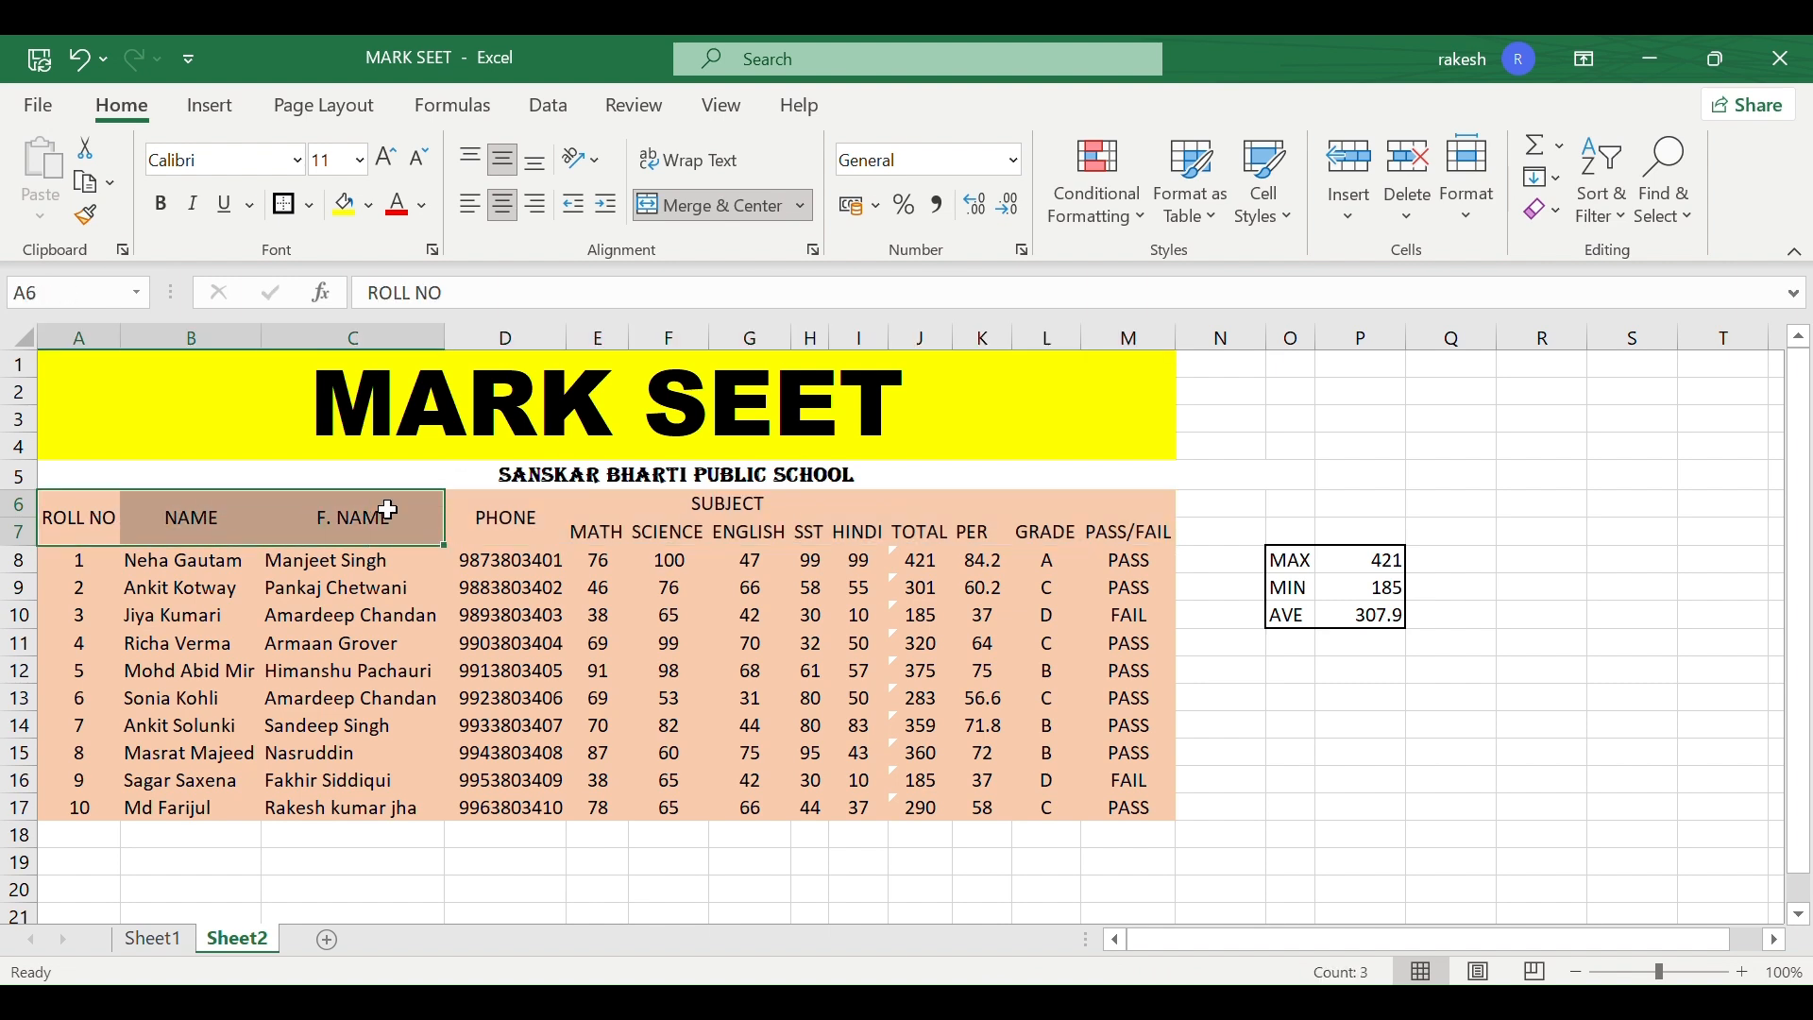
{"action": "left_click_drag", "start_coordinate": [91, 515], "coordinate": [461, 527]}
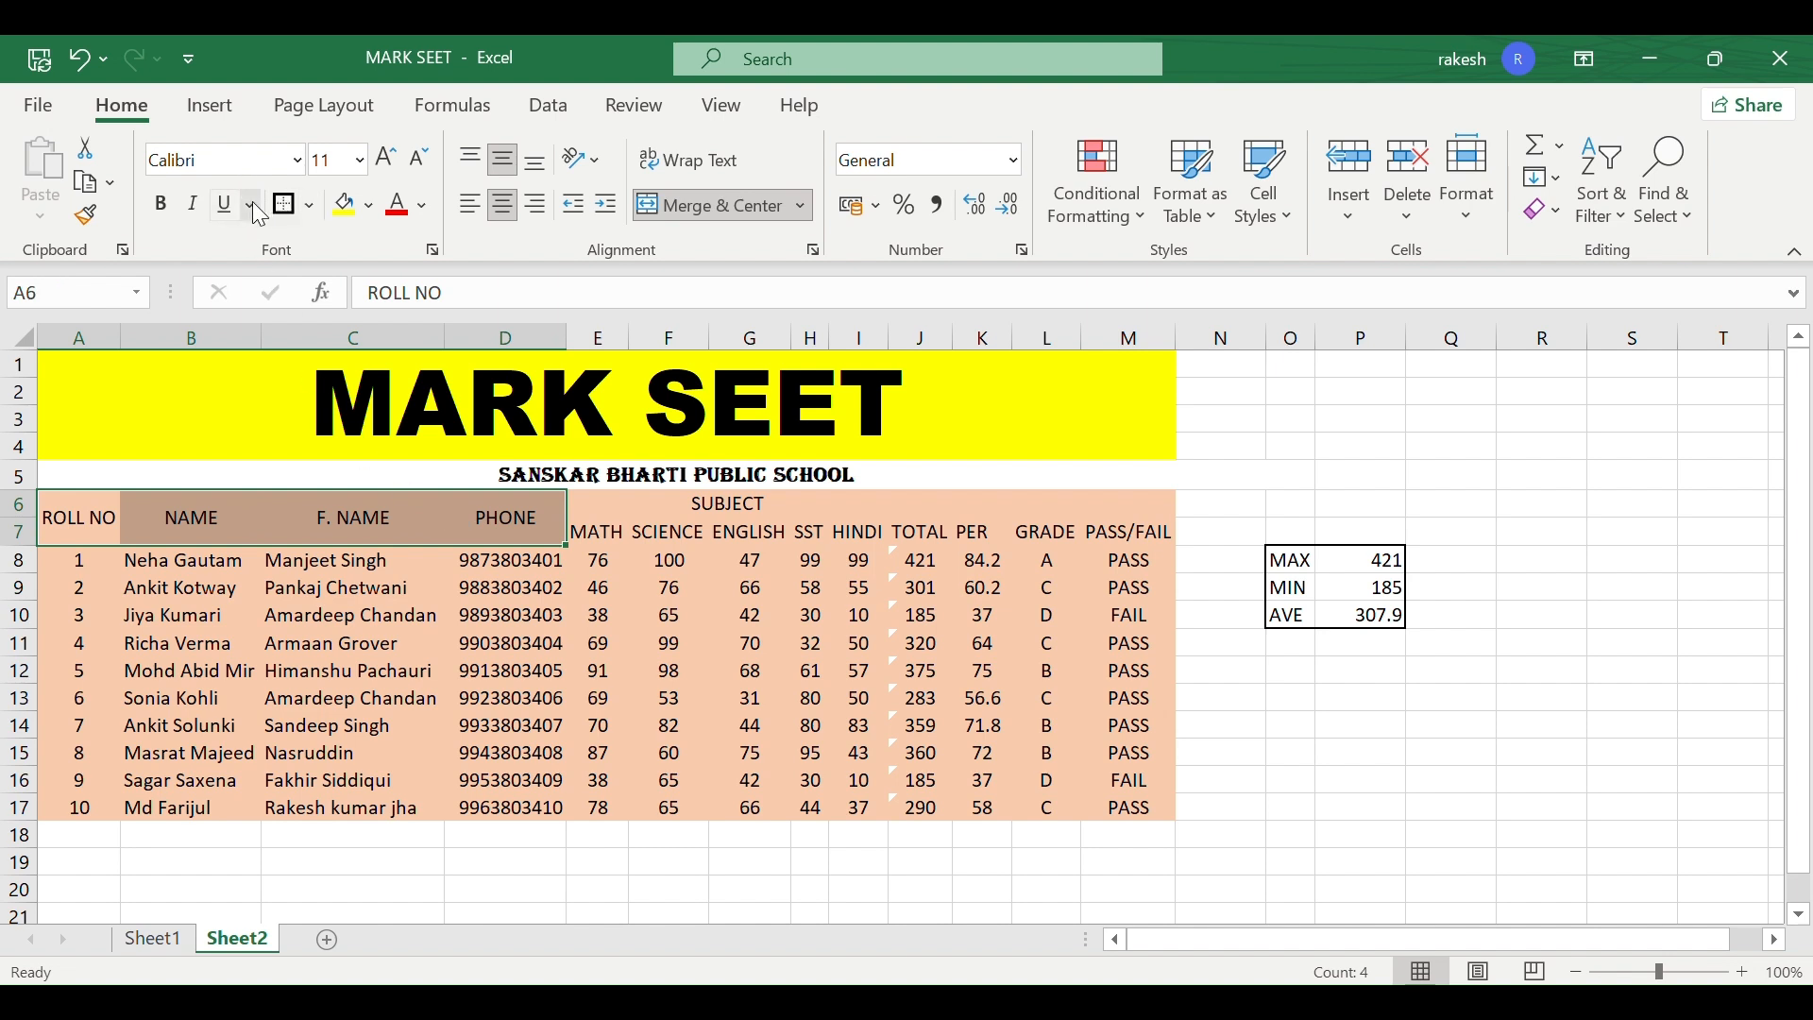
{"action": "left_click", "coordinate": [369, 205]}
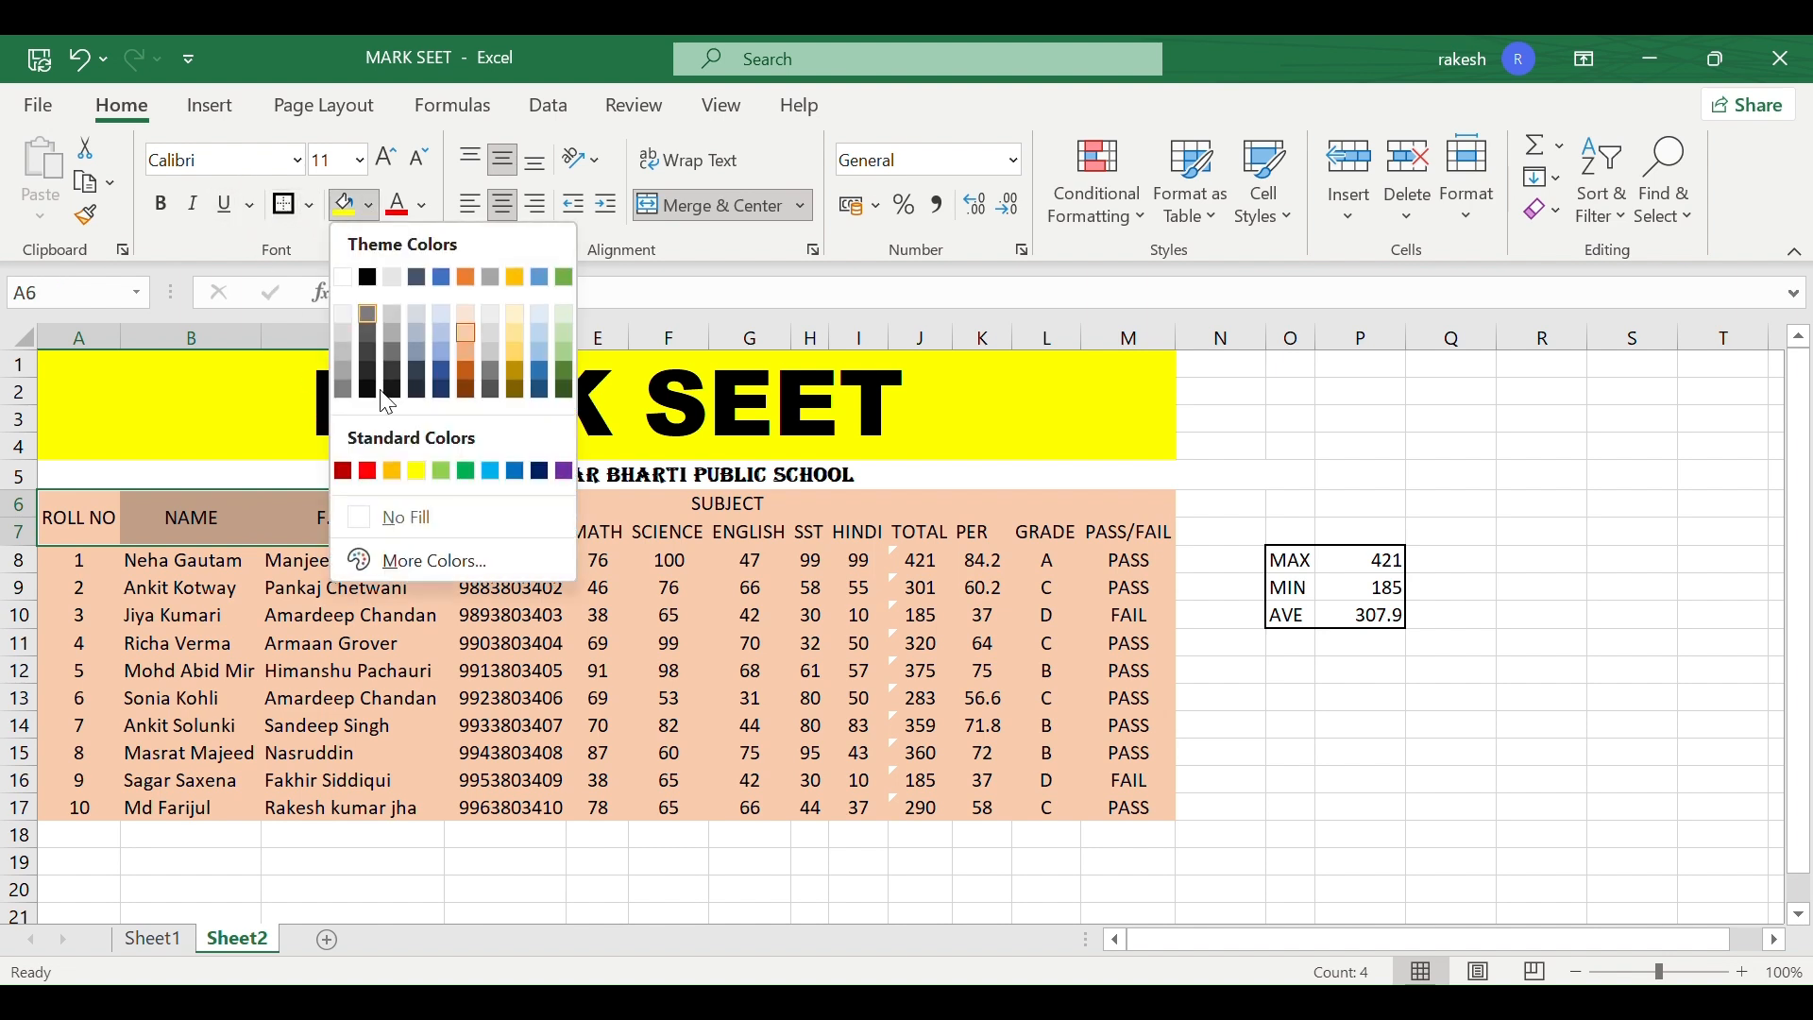
{"action": "left_click", "coordinate": [517, 364]}
{"action": "left_click", "coordinate": [704, 642]}
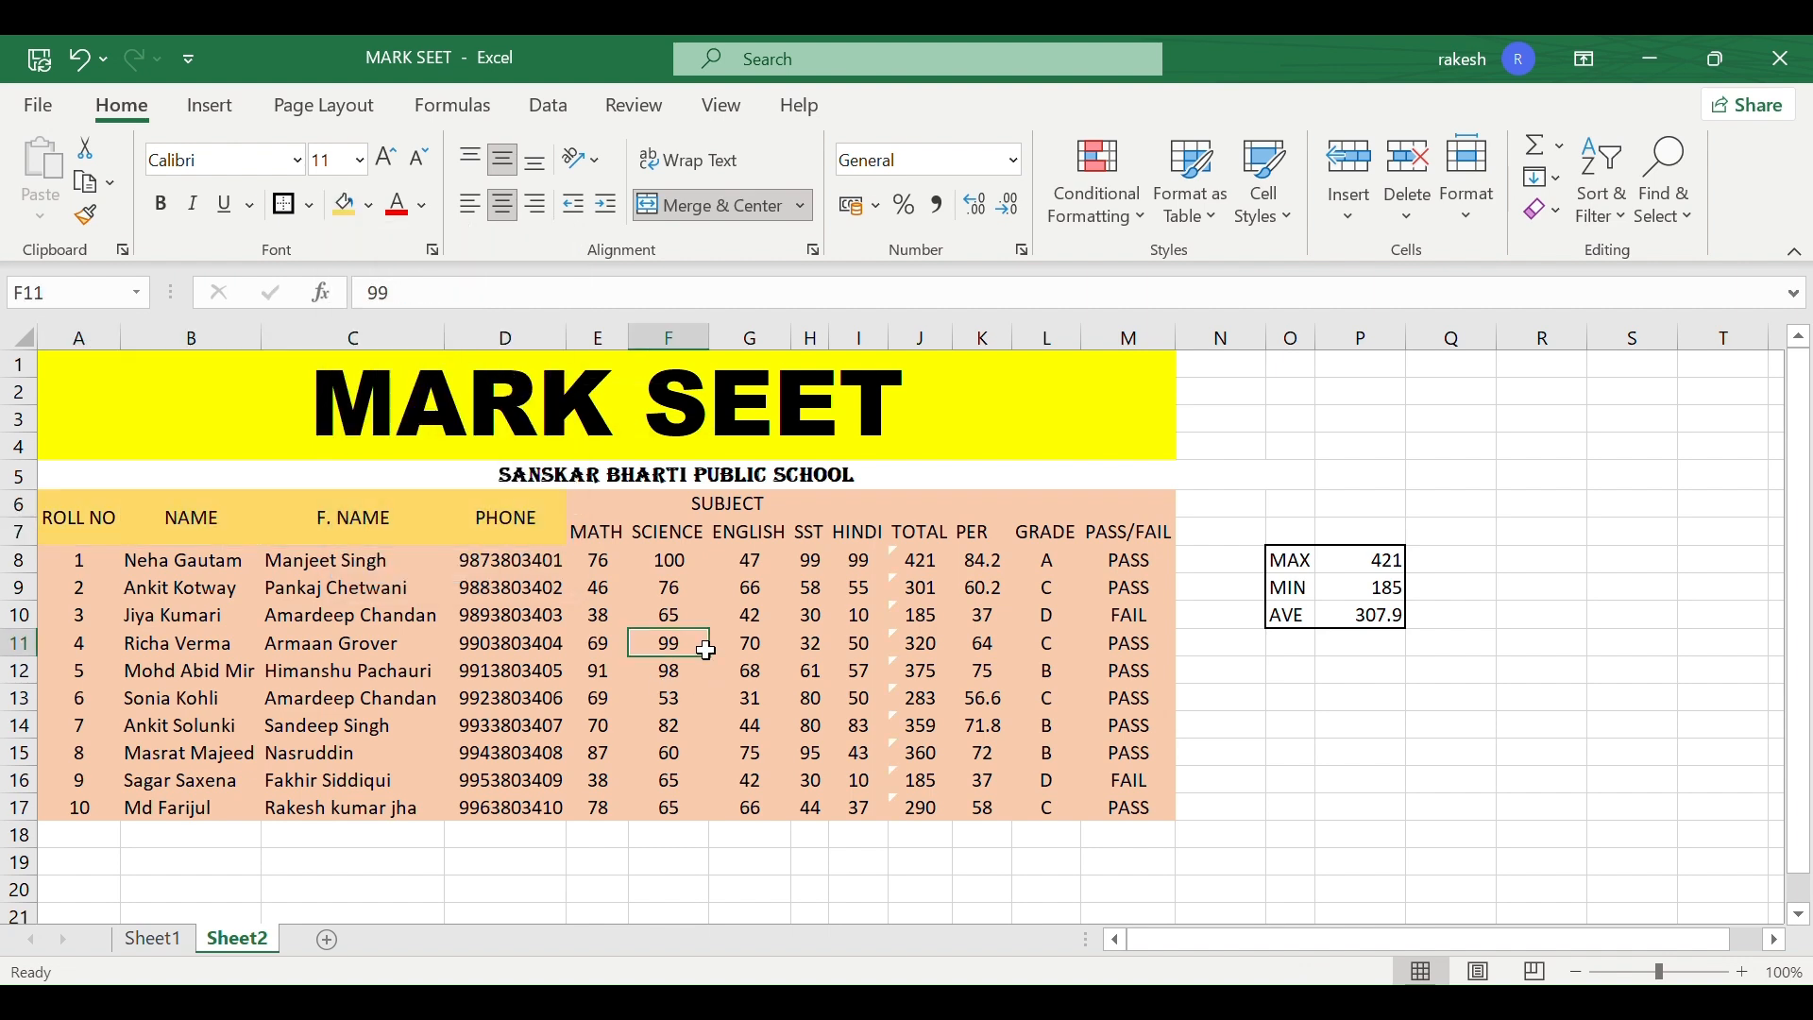
- Fill the TOTAL, PER, GRADE and PASS/FAIL heading cells in J6:M7 with the same light gold
{"action": "left_click_drag", "start_coordinate": [915, 523], "coordinate": [1145, 505]}
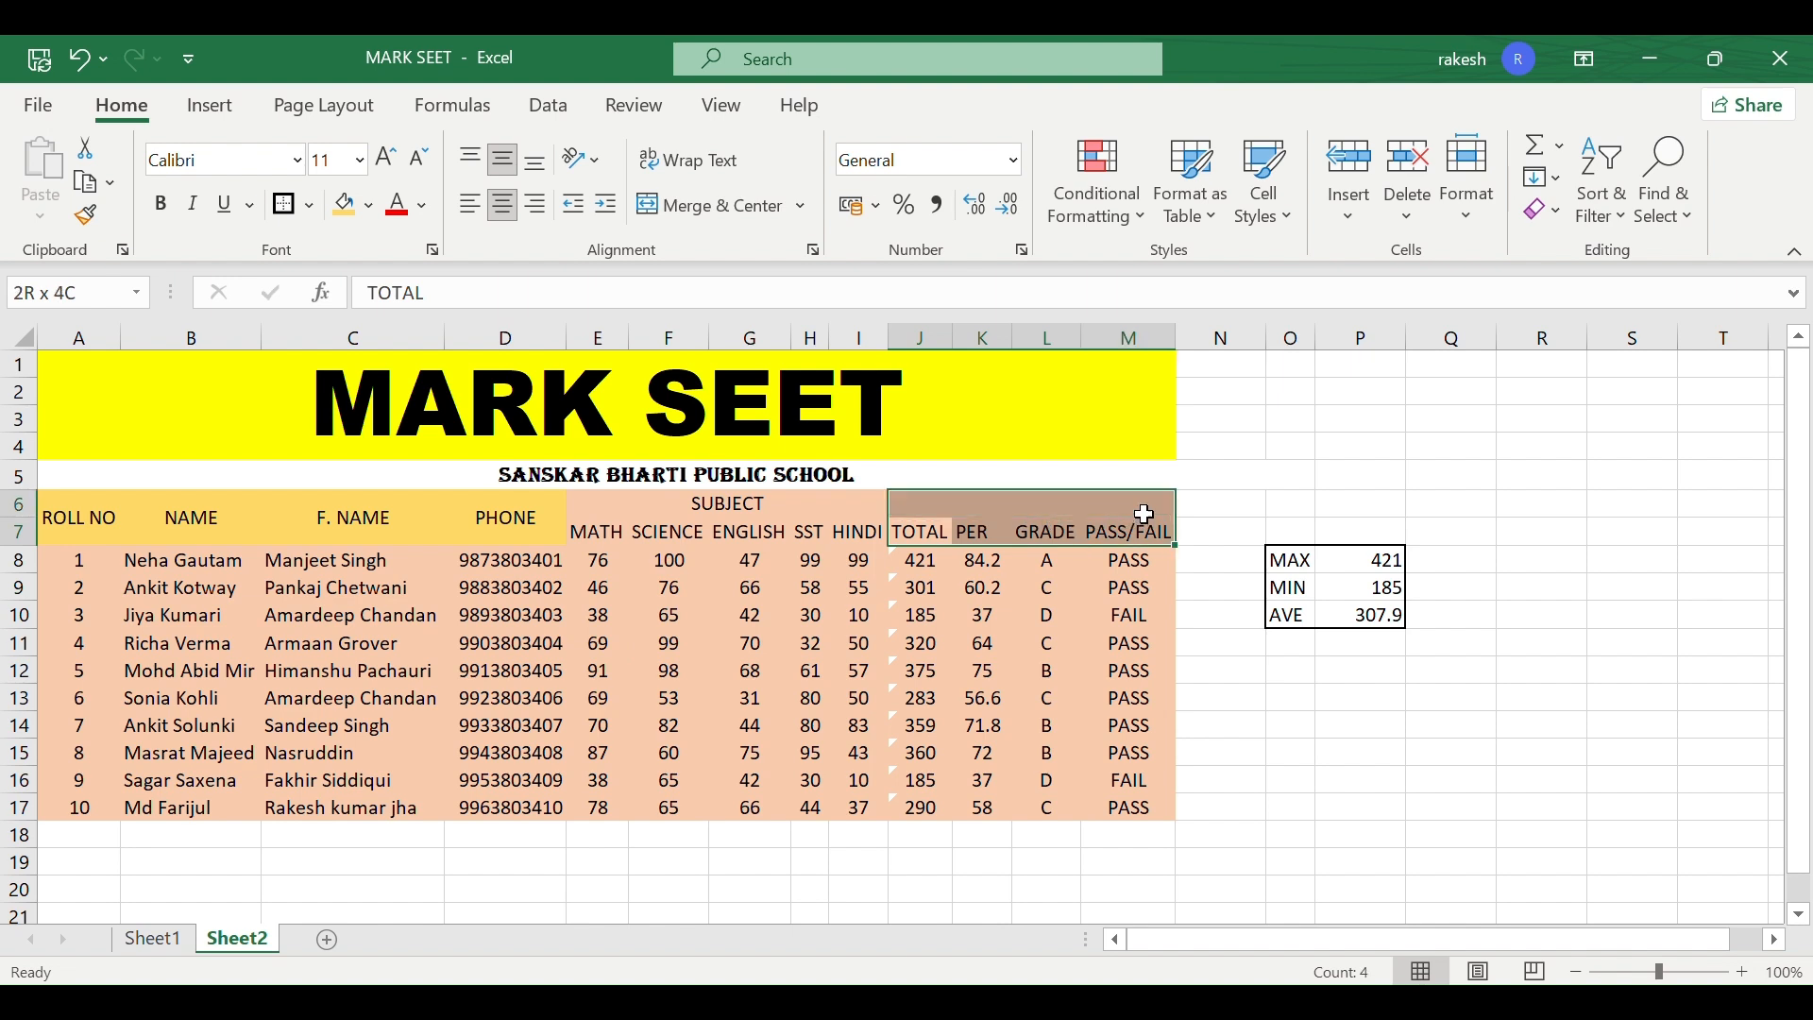
{"action": "left_click", "coordinate": [368, 205]}
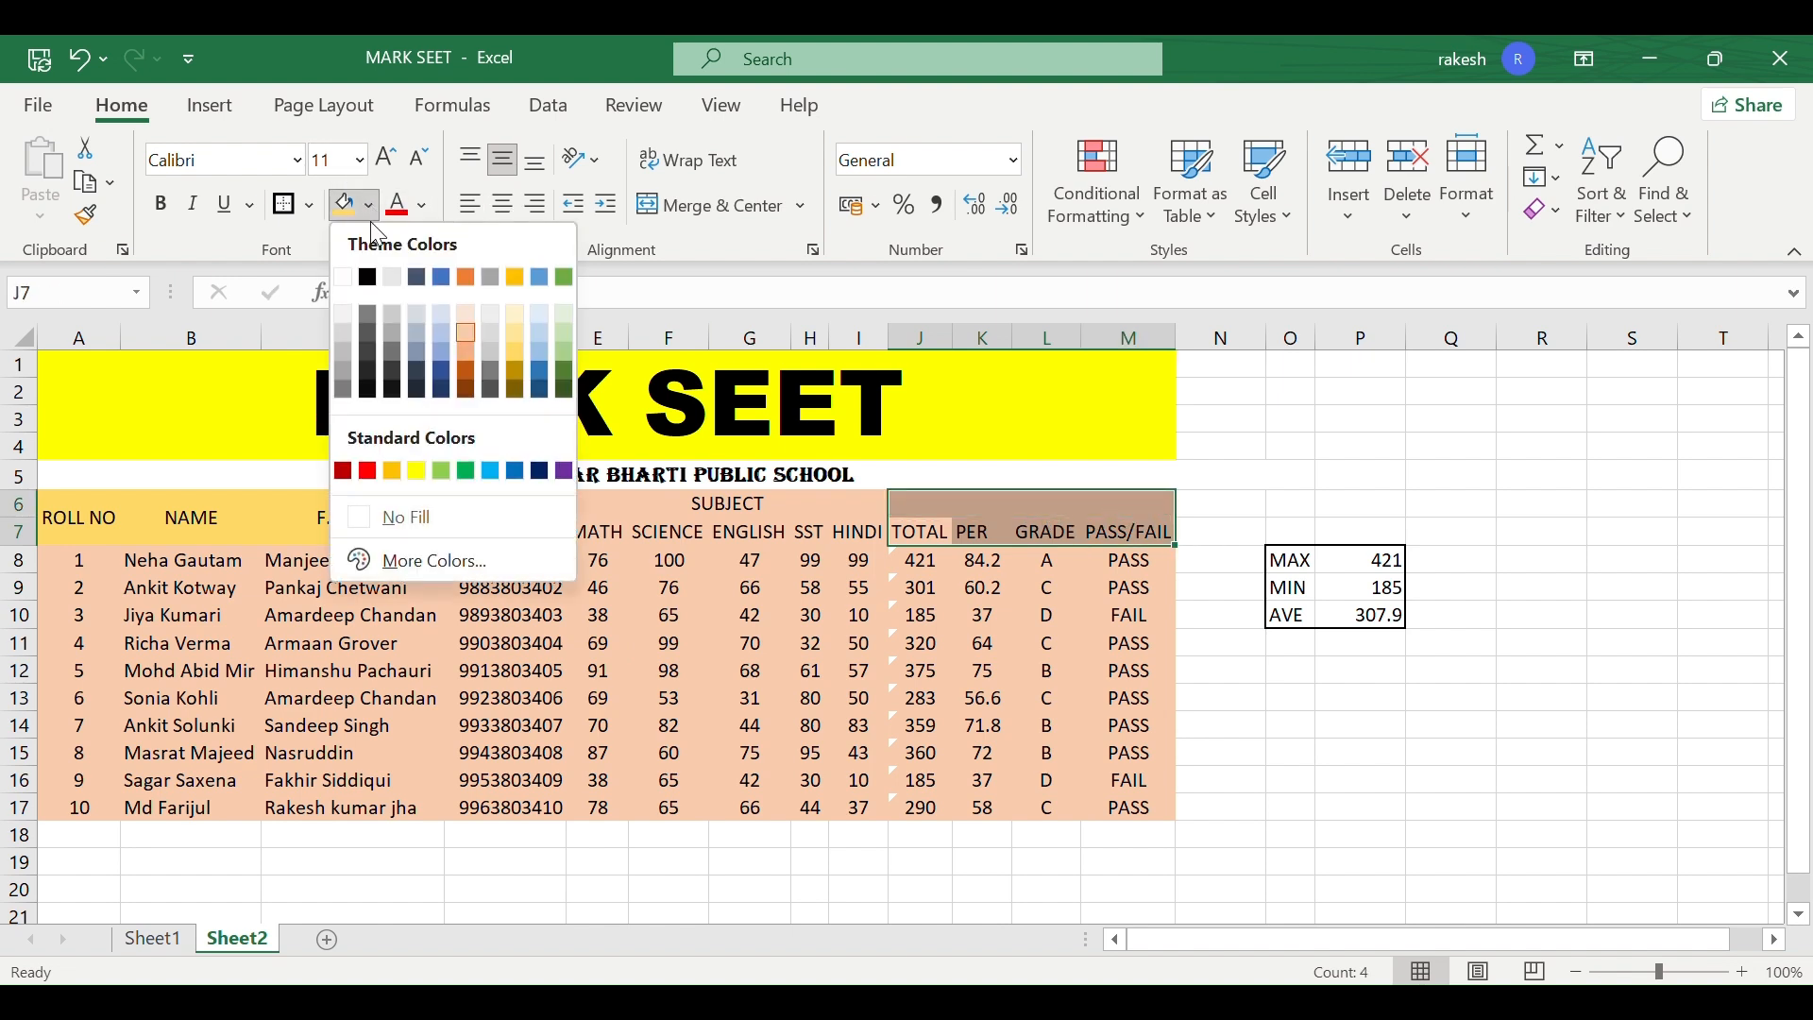
{"action": "left_click", "coordinate": [514, 348]}
{"action": "left_click", "coordinate": [607, 698]}
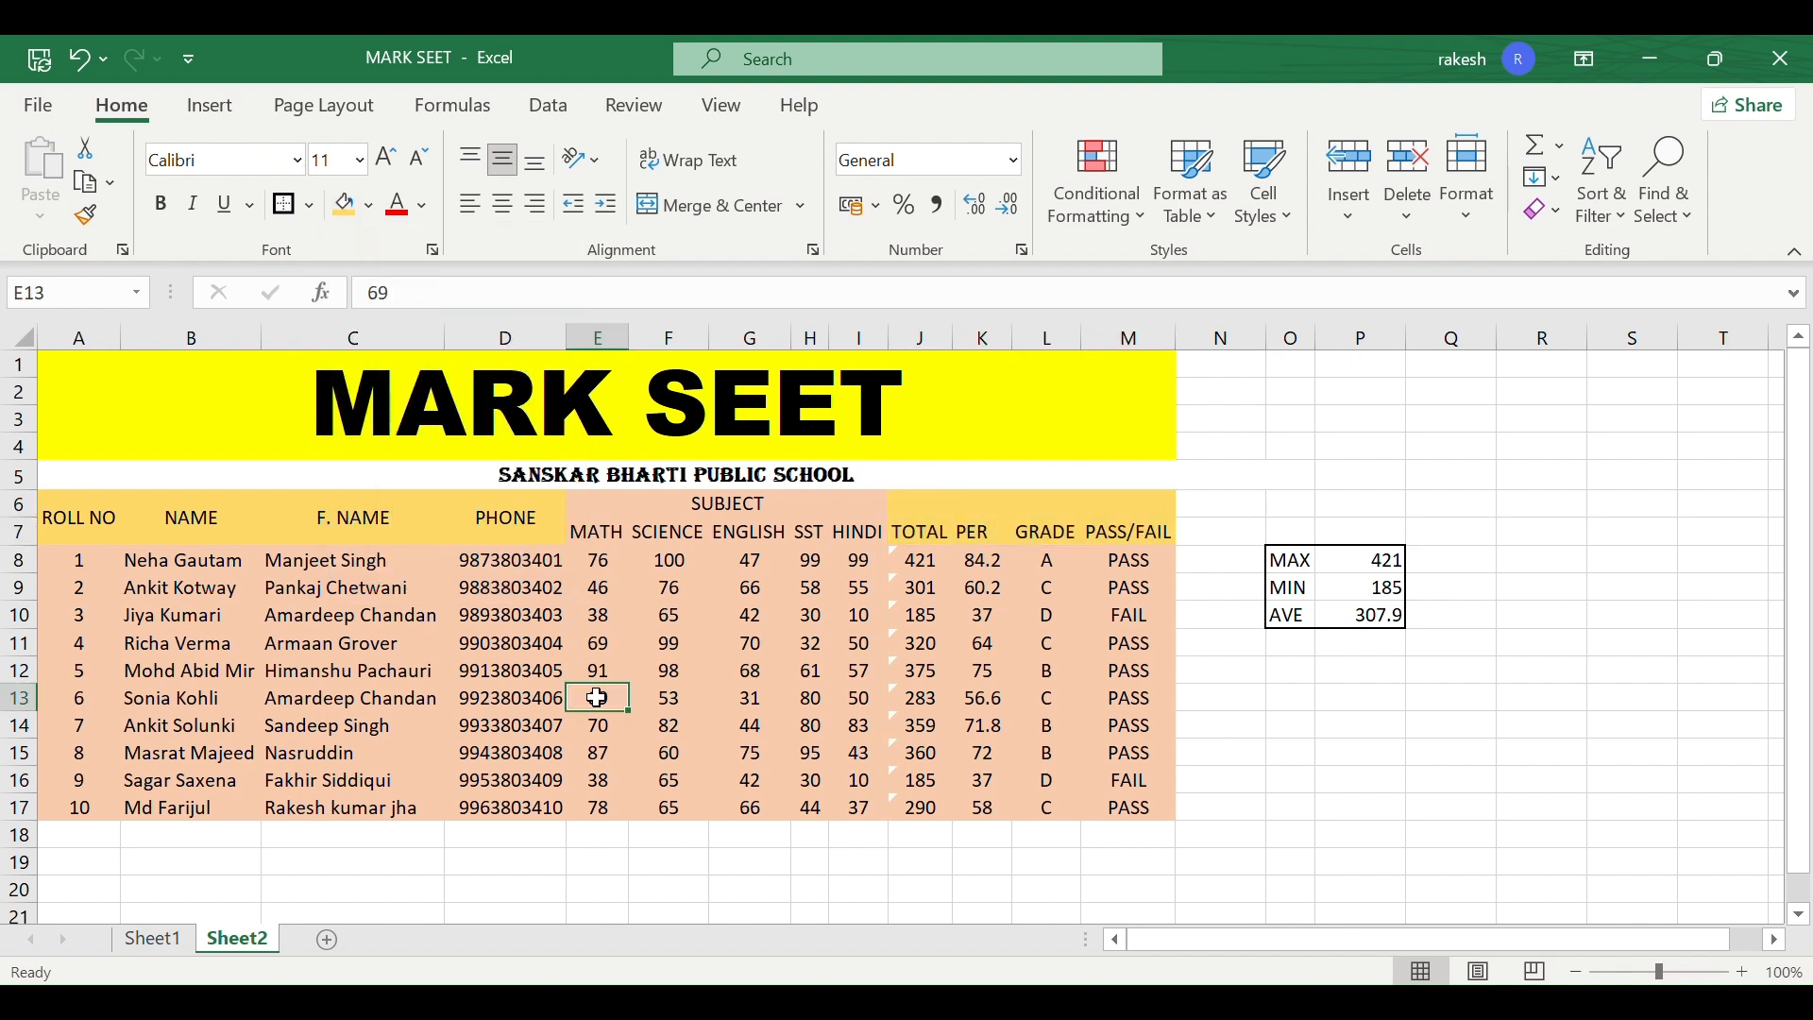
- Fill the SUBJECT heading and the five subject names in E6:I7 with light green
{"action": "left_click", "coordinate": [578, 509]}
{"action": "left_click_drag", "start_coordinate": [627, 521], "coordinate": [627, 534]}
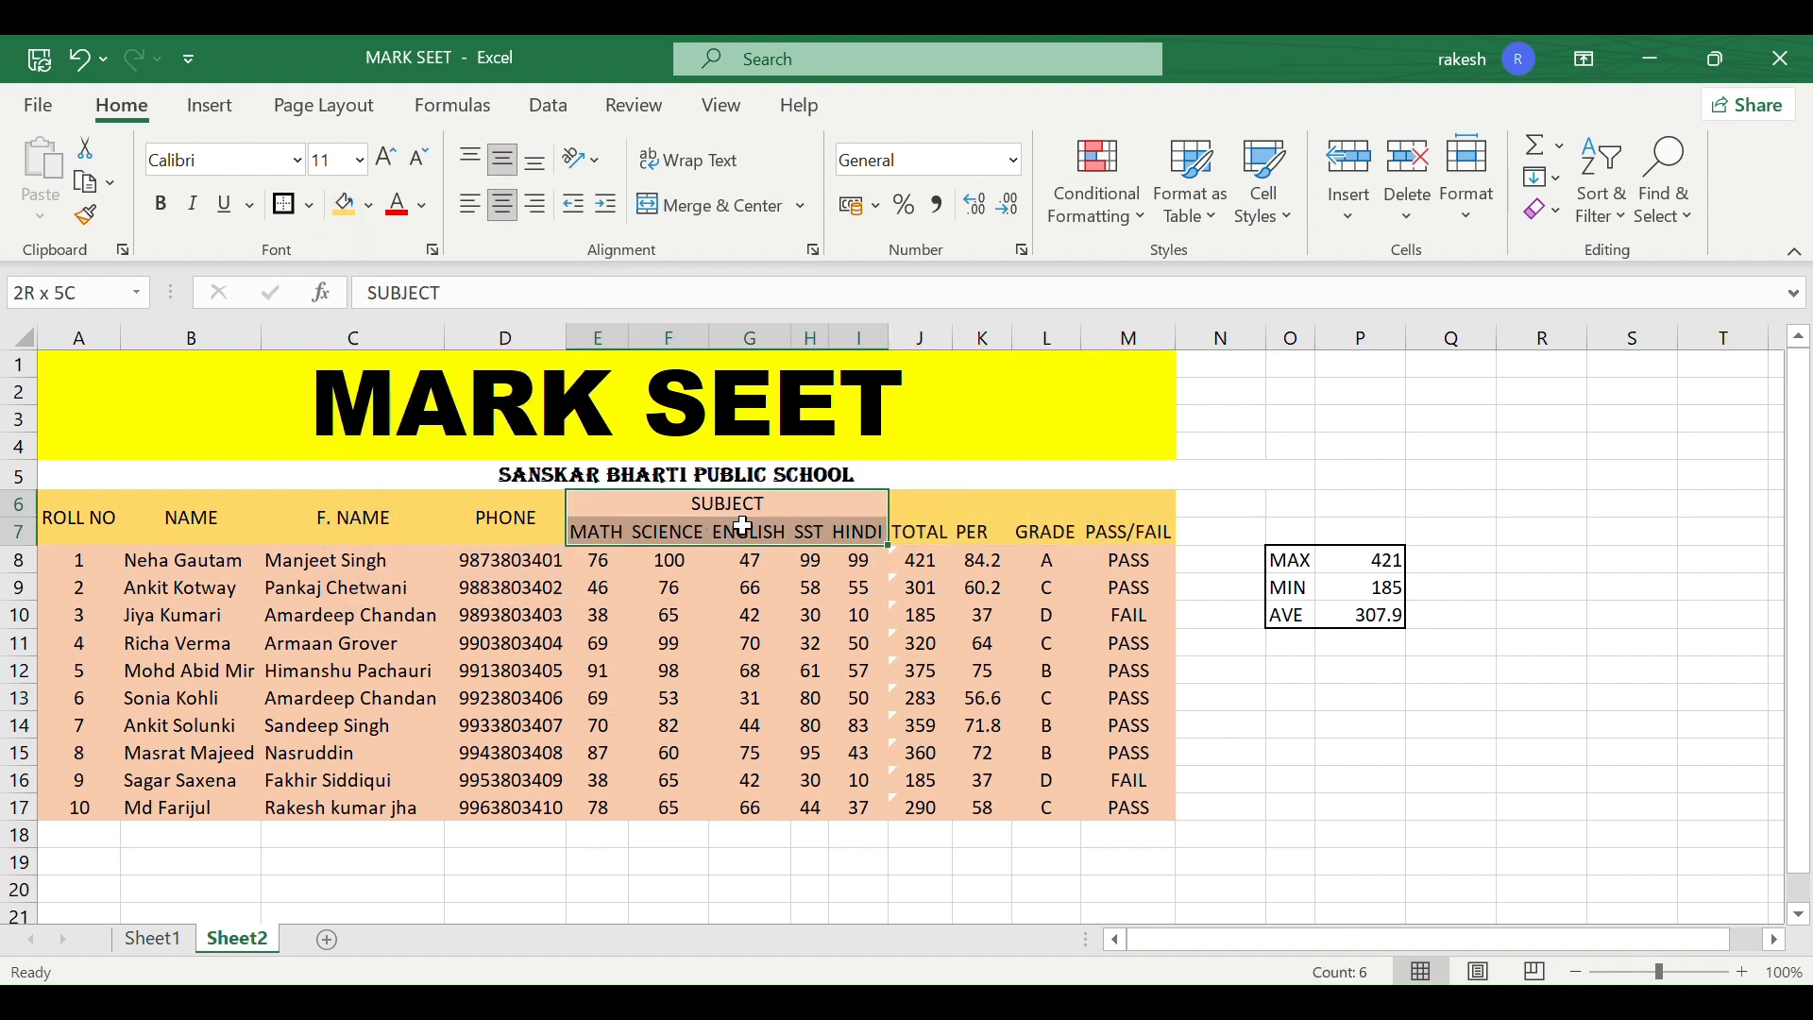
{"action": "left_click", "coordinate": [368, 209]}
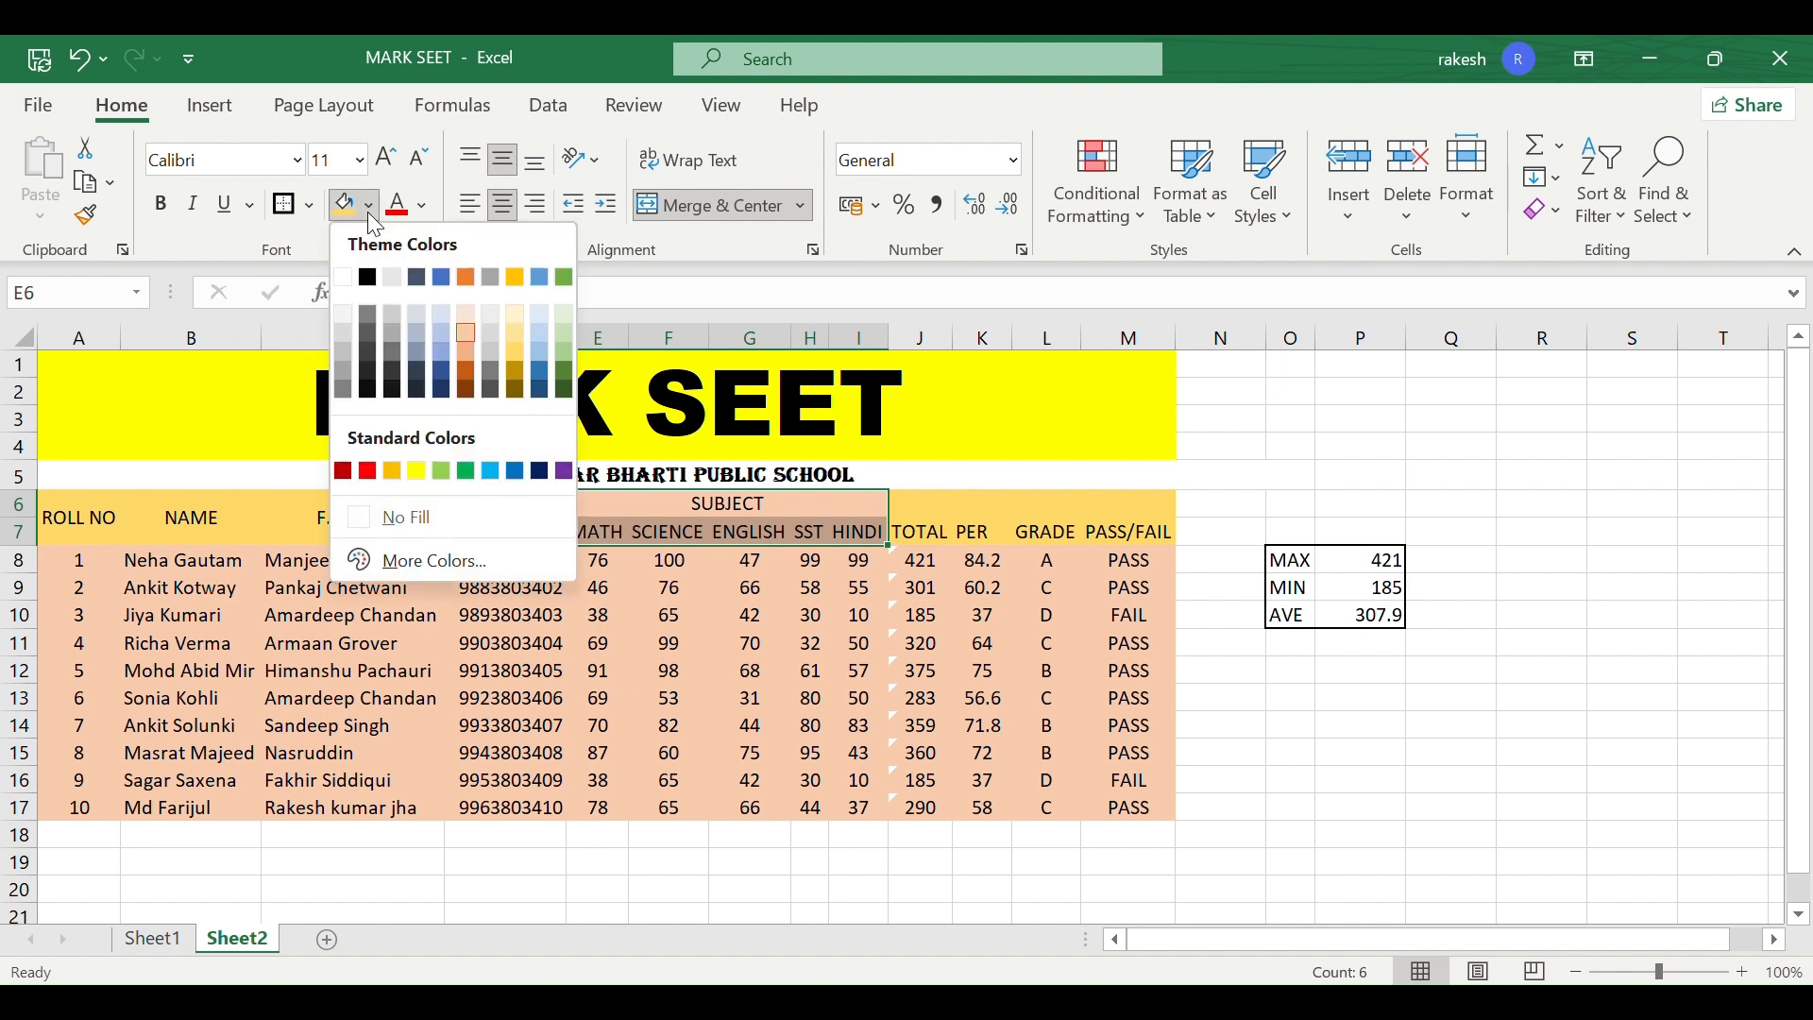
{"action": "left_click", "coordinate": [565, 355]}
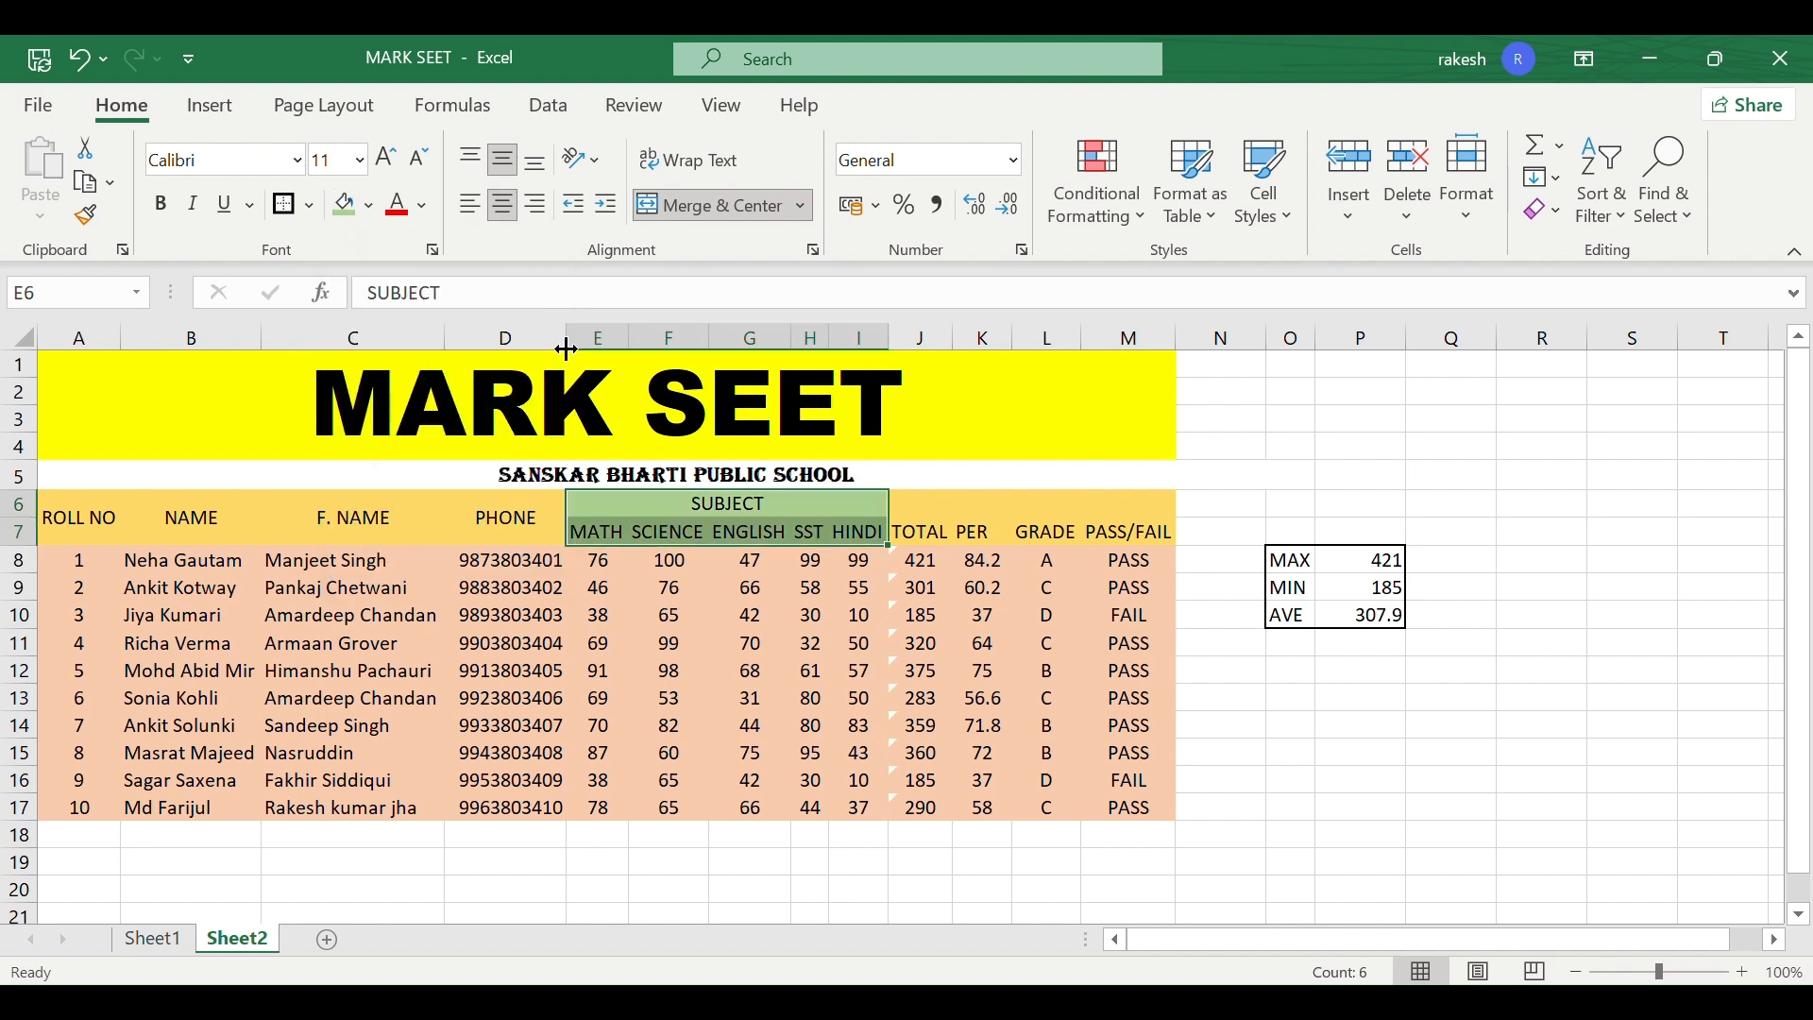
{"action": "left_click", "coordinate": [505, 643]}
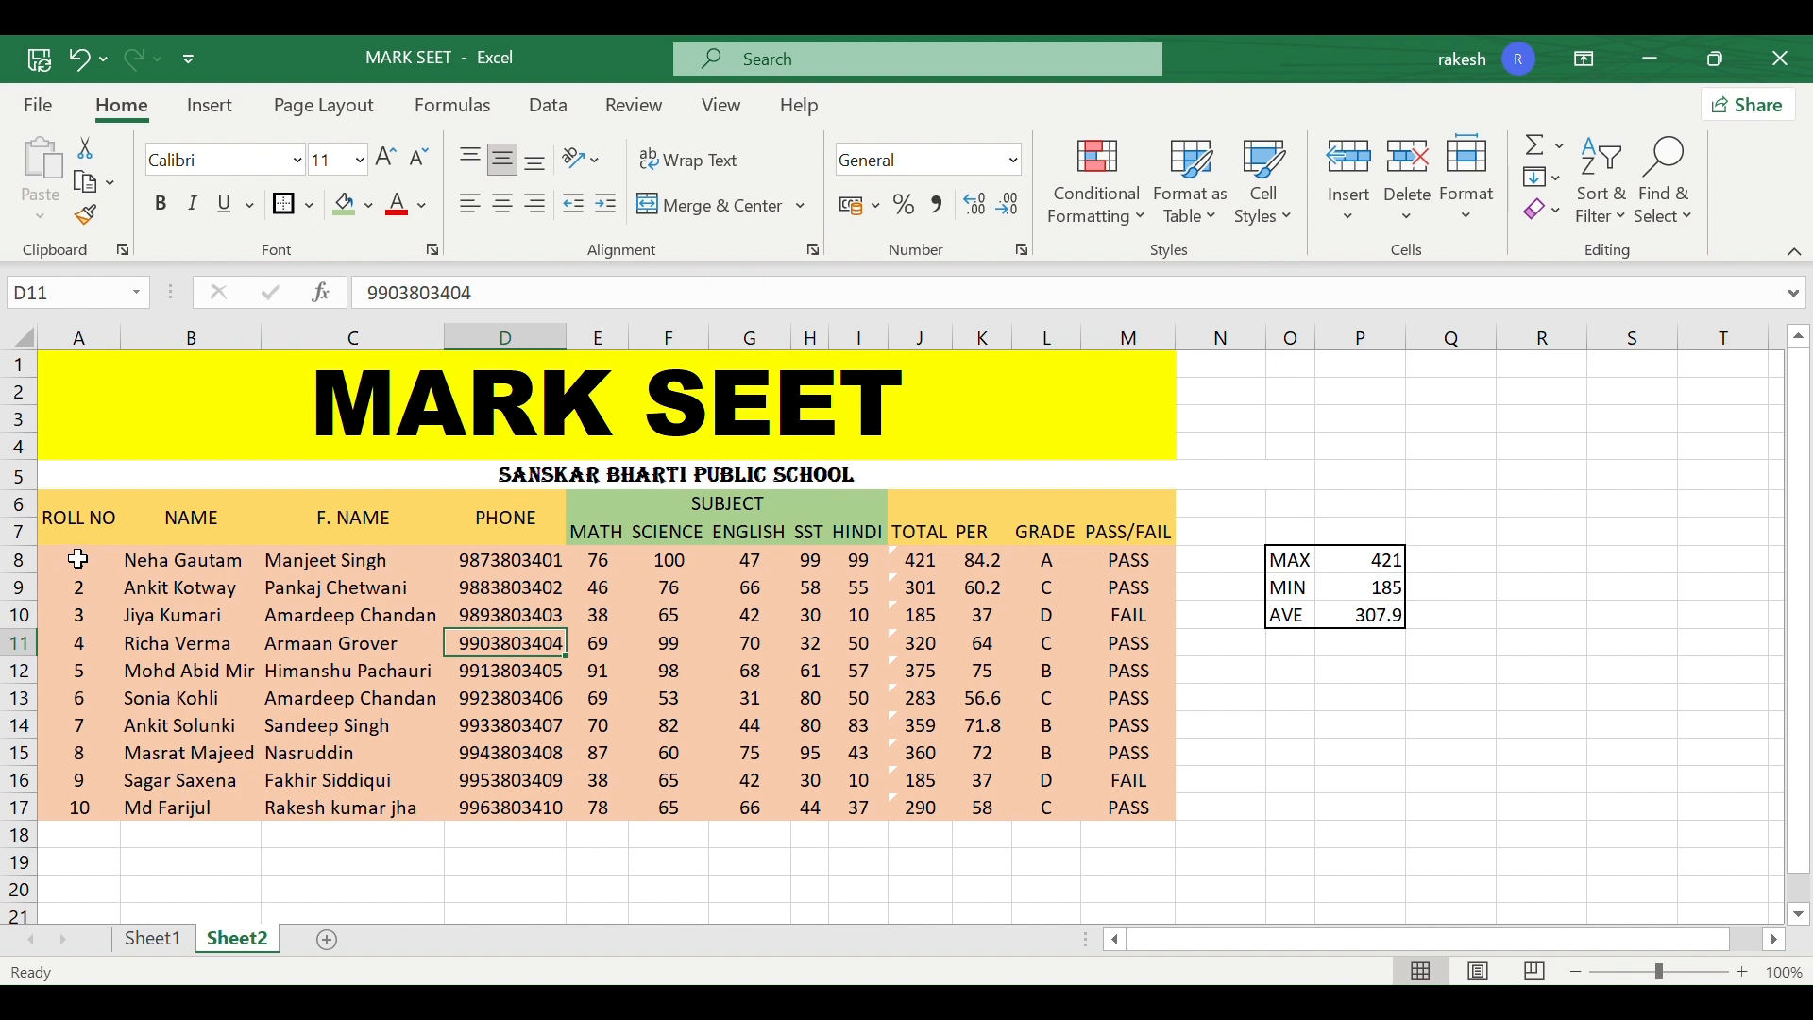
- Add all borders to the student data rows A8:M17
{"action": "left_click_drag", "start_coordinate": [78, 559], "coordinate": [1162, 799]}
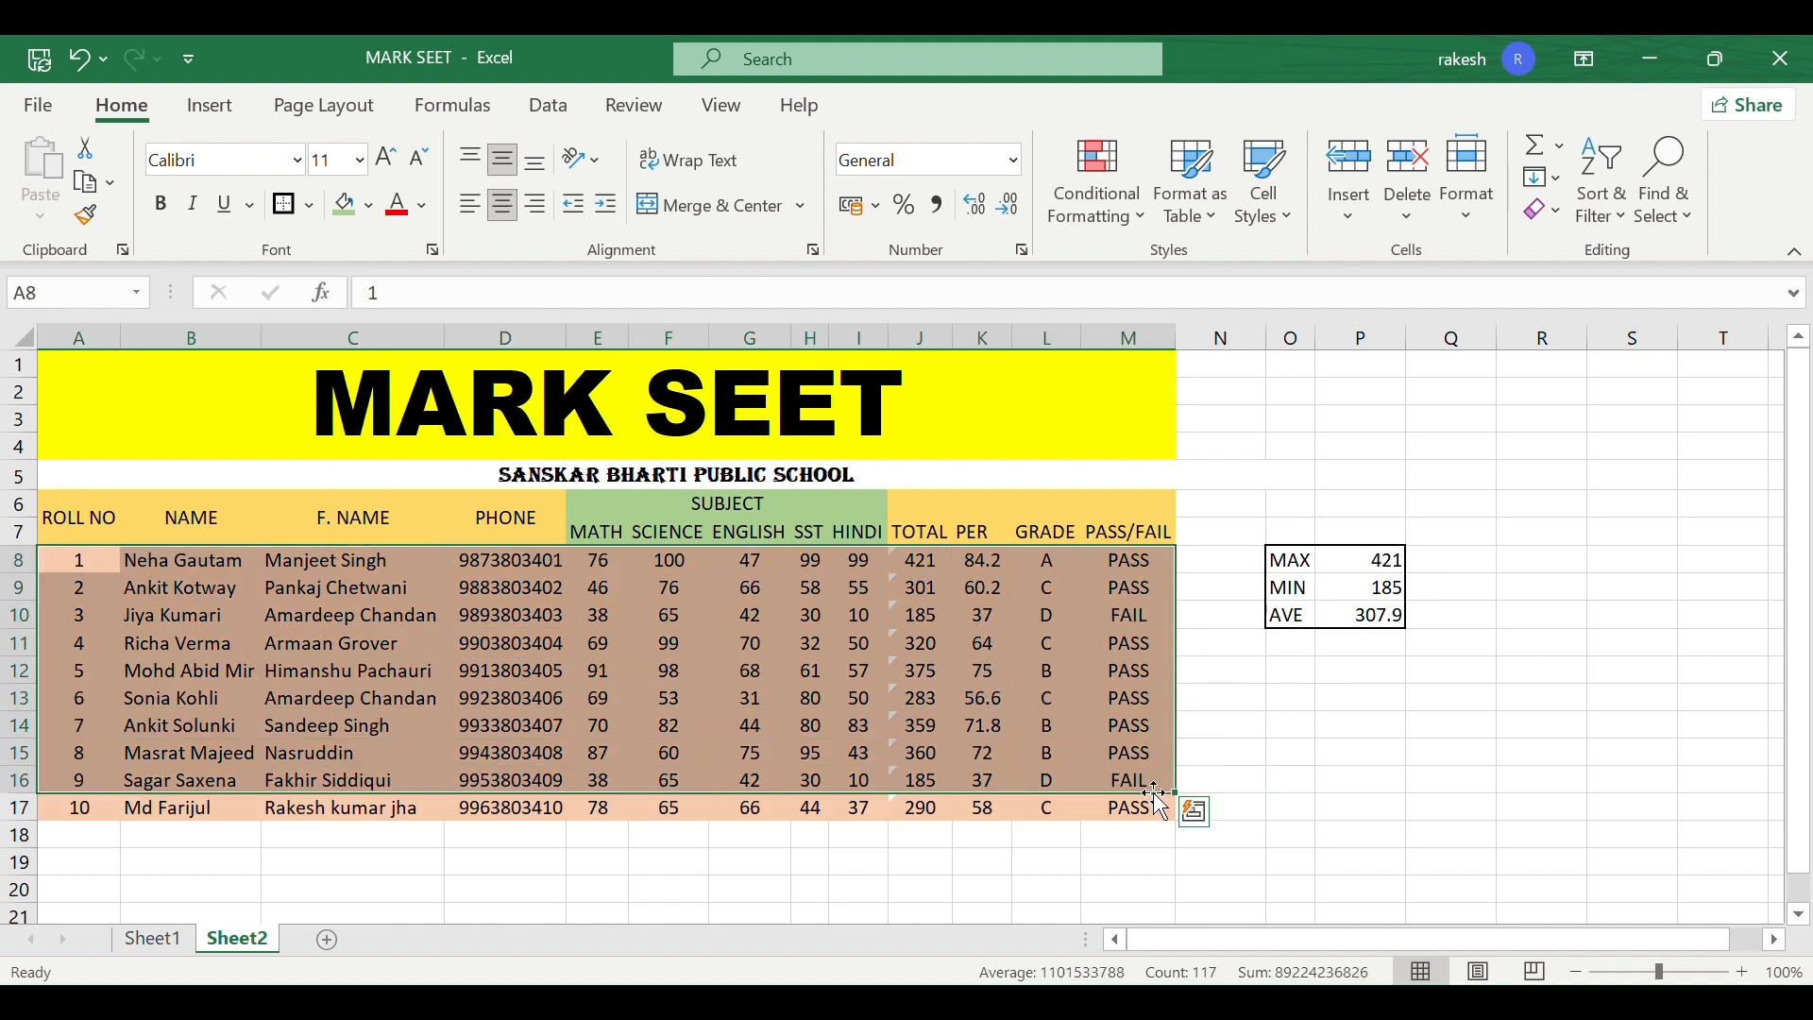
{"action": "key", "text": "shift+Down"}
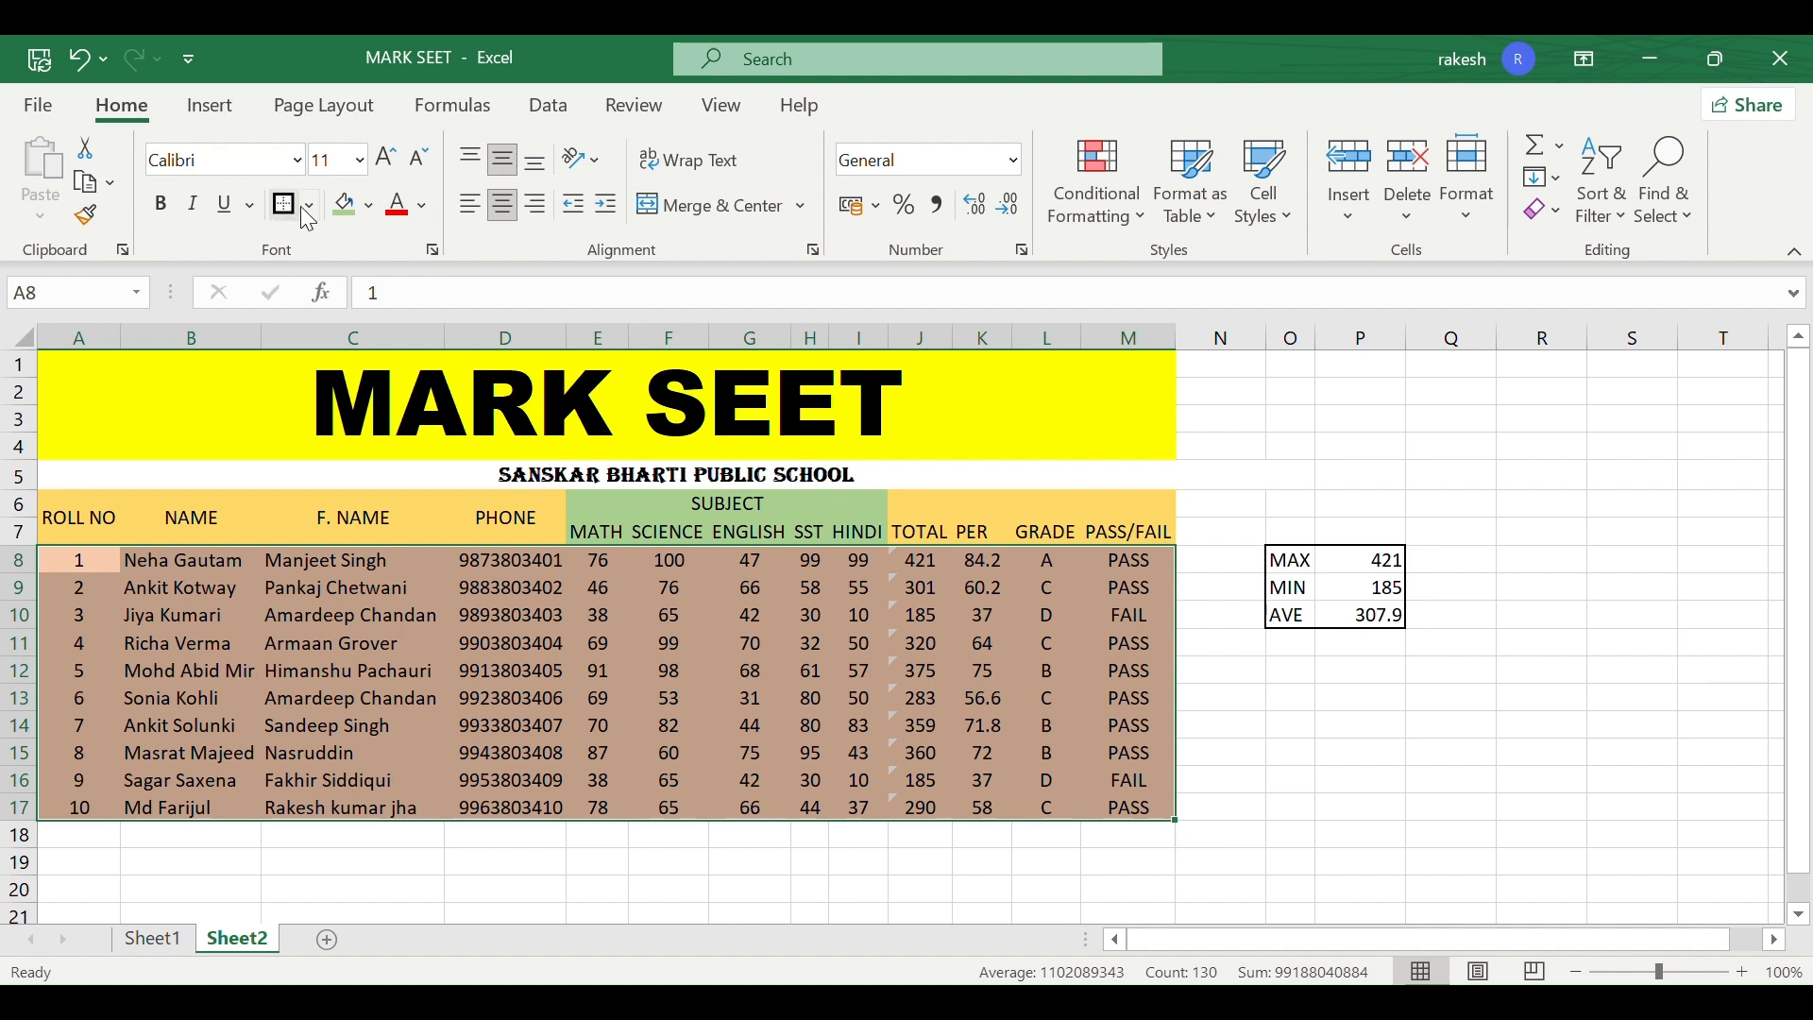
{"action": "left_click", "coordinate": [307, 210]}
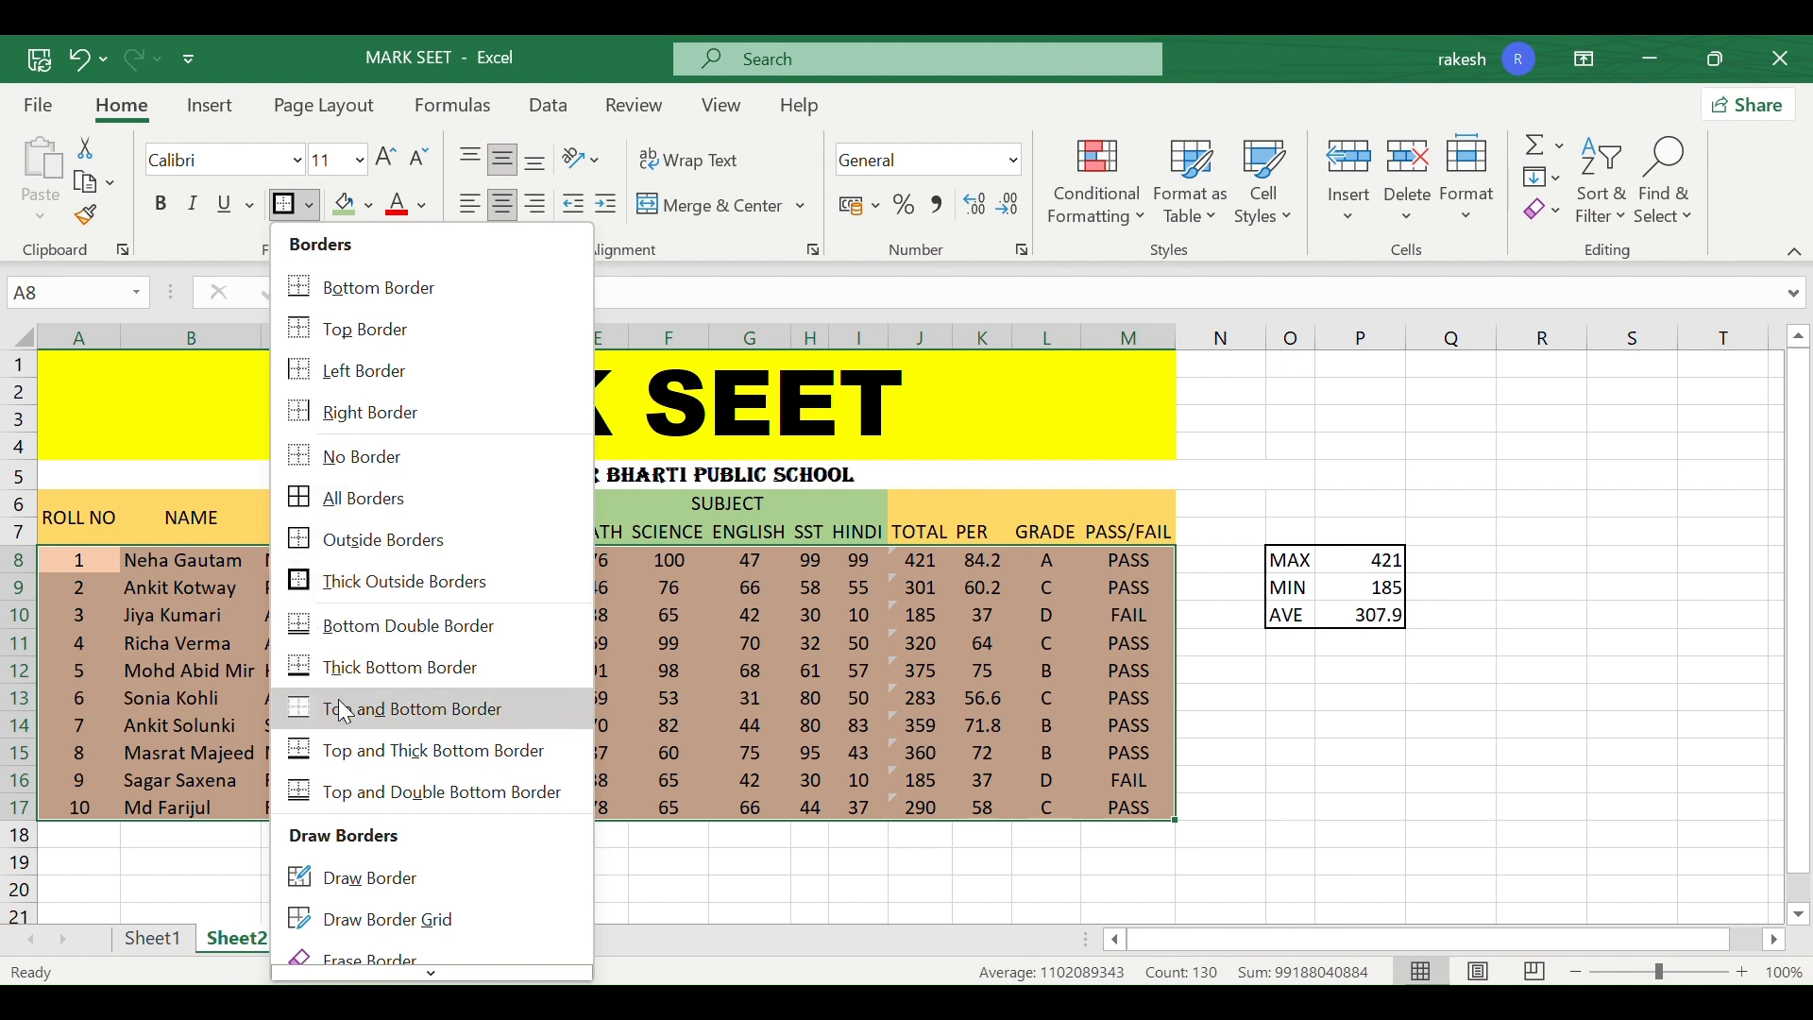
{"action": "left_click", "coordinate": [336, 507]}
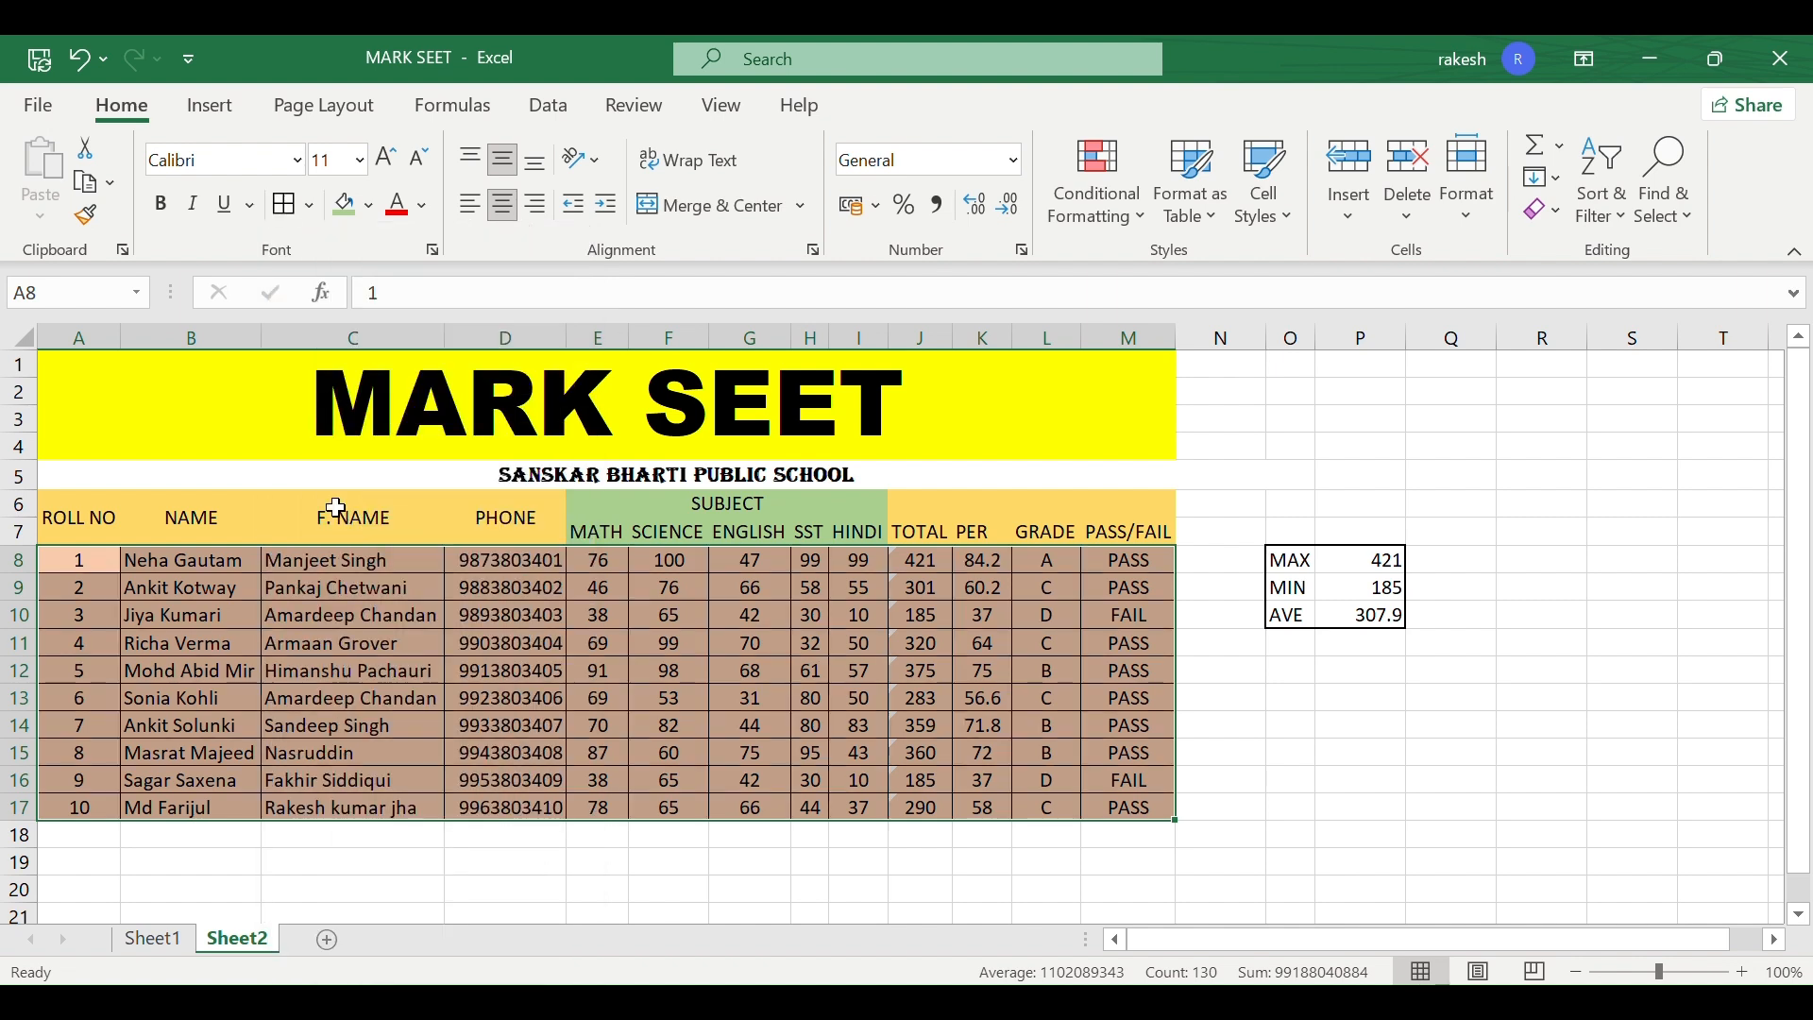
{"action": "left_click", "coordinate": [1289, 805]}
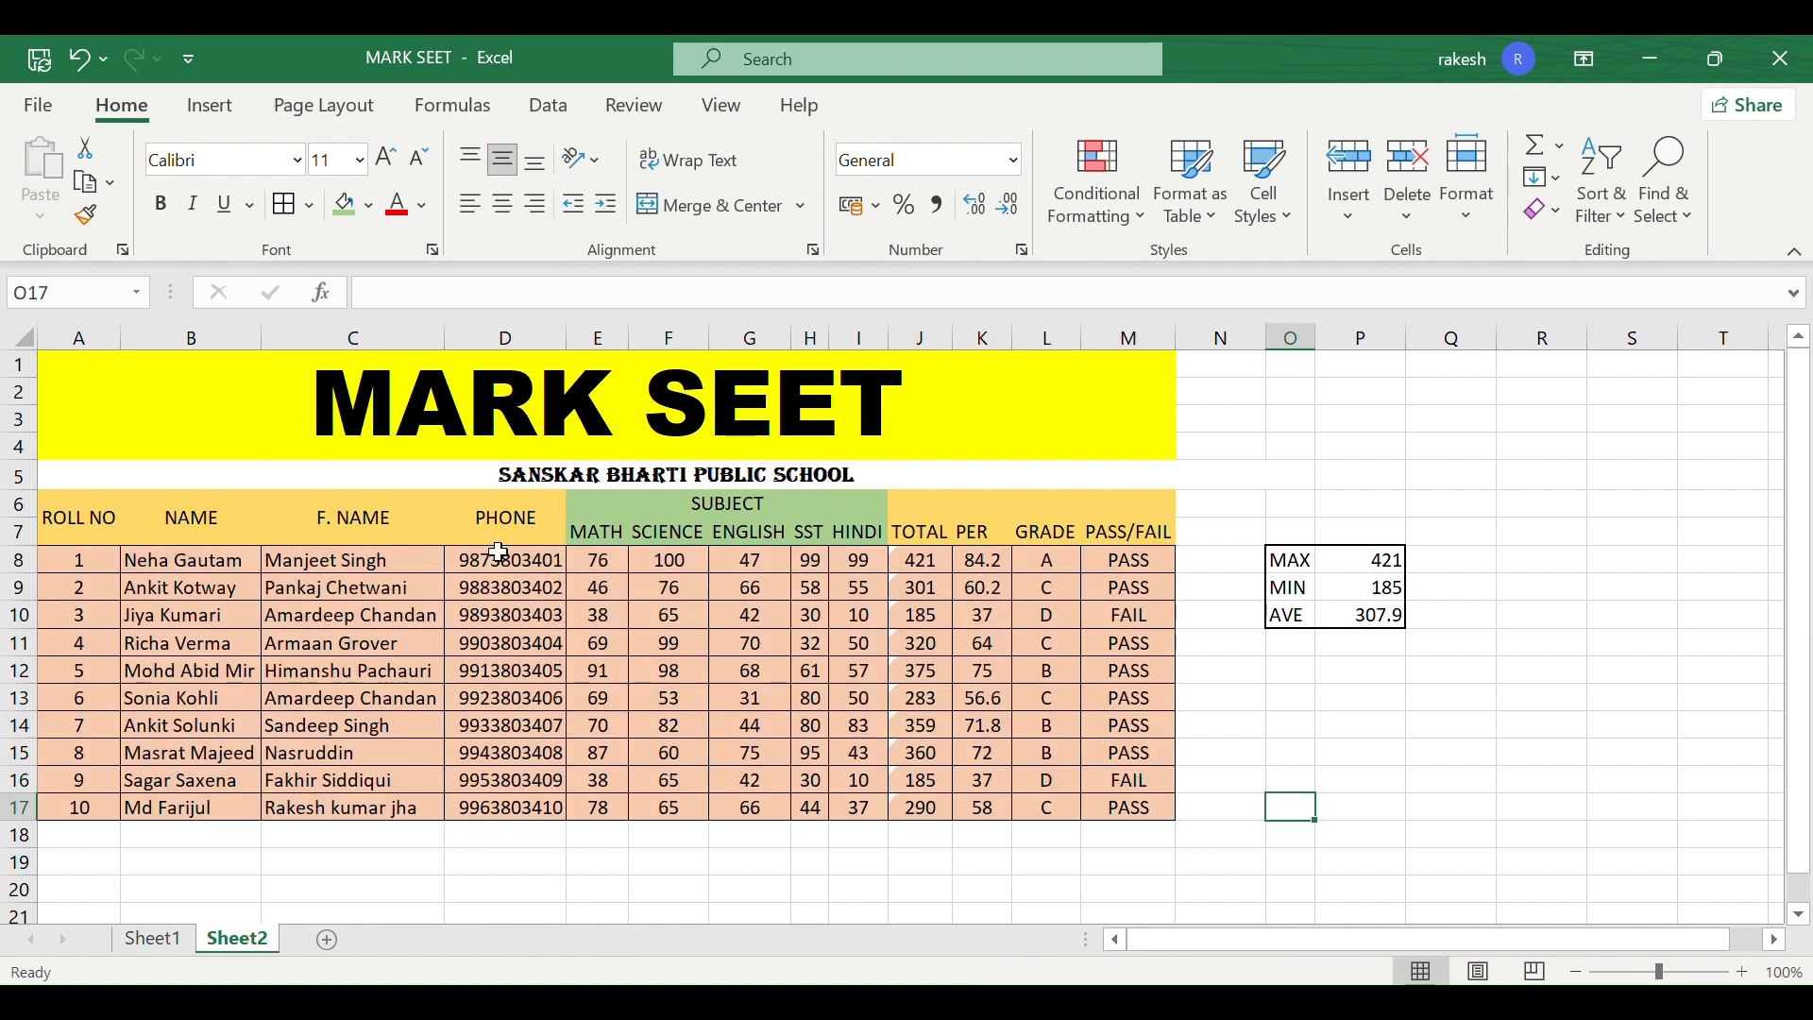
{"action": "left_click", "coordinate": [768, 863]}
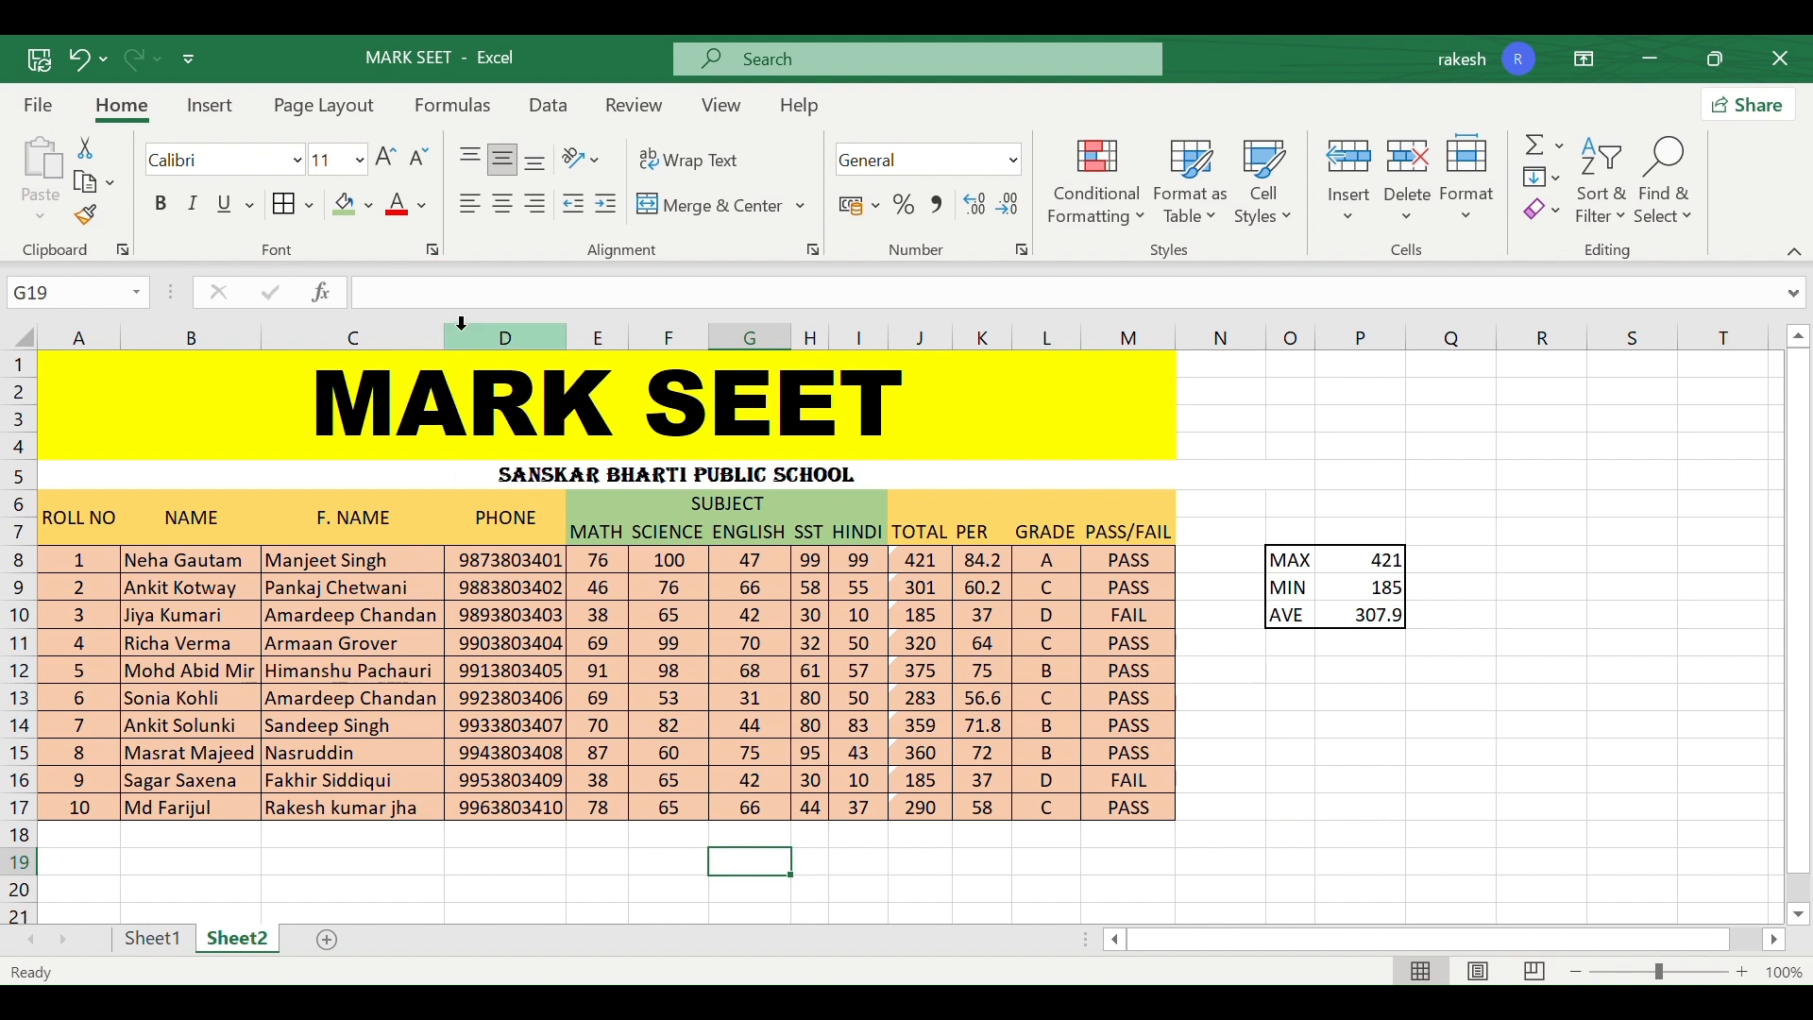
- Add all borders to the heading rows A6:M7
{"action": "left_click_drag", "start_coordinate": [90, 517], "coordinate": [1168, 536]}
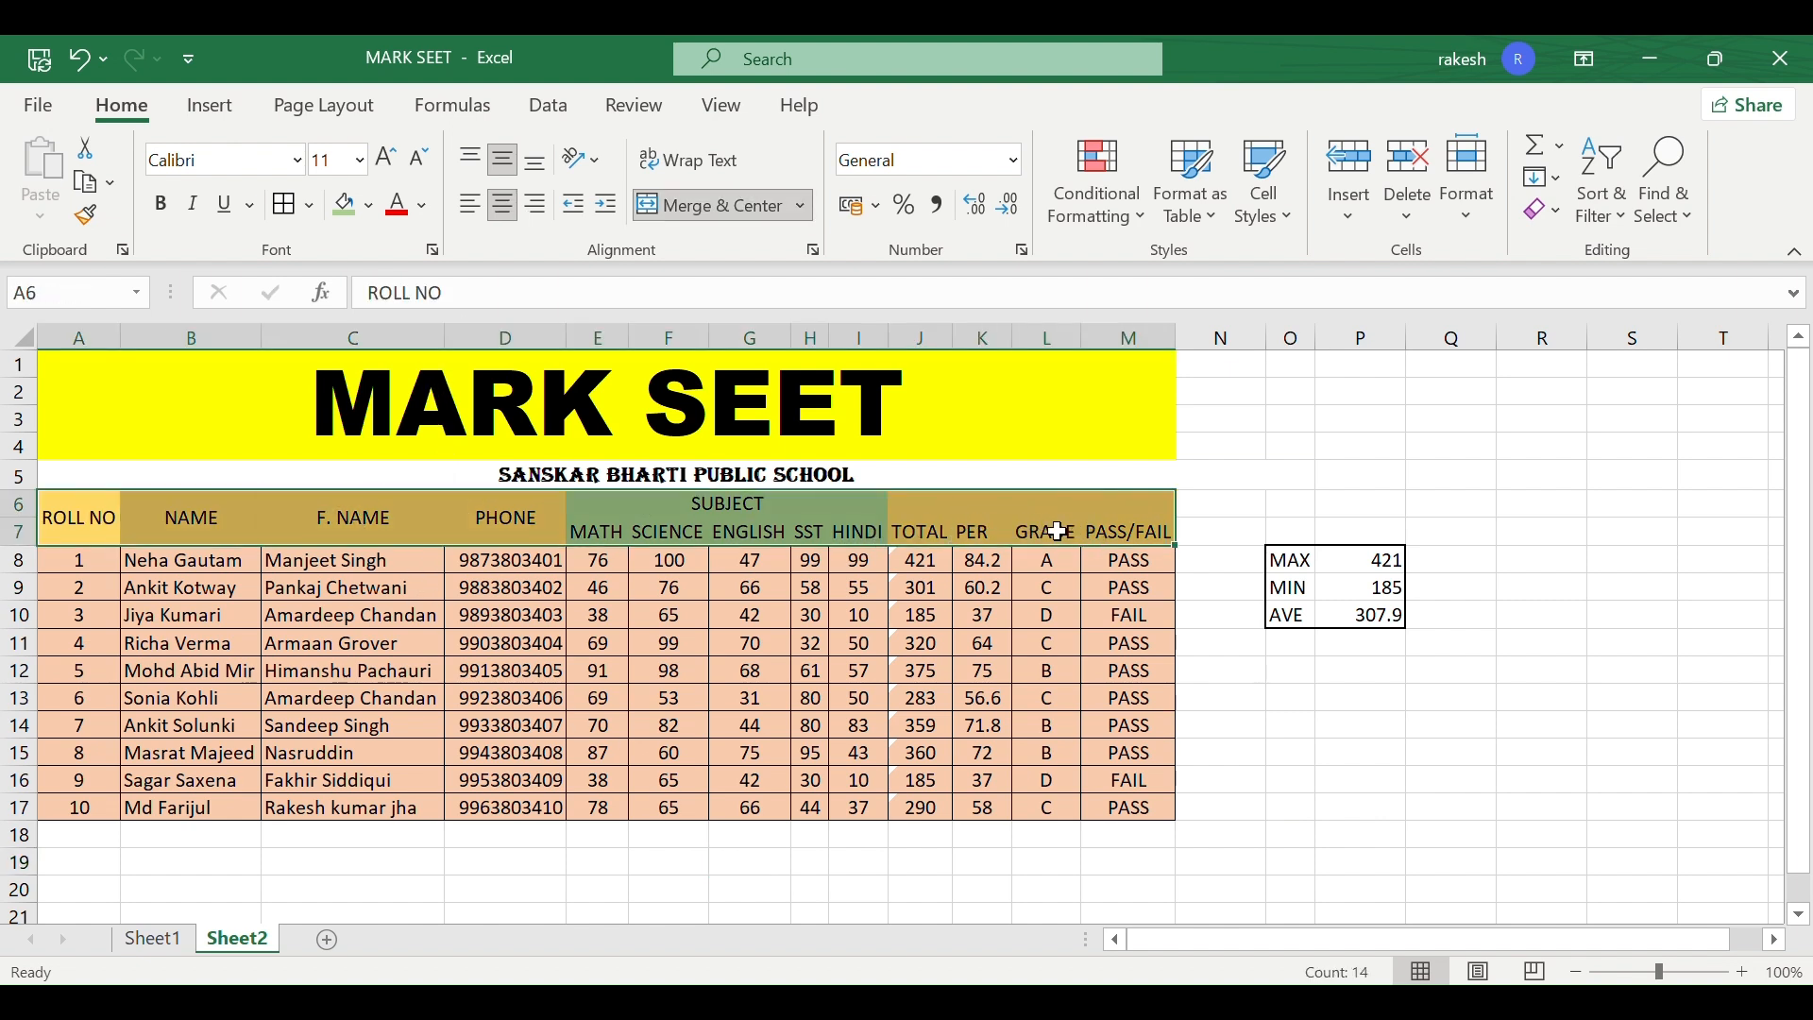
{"action": "left_click", "coordinate": [277, 212]}
{"action": "left_click", "coordinate": [331, 876]}
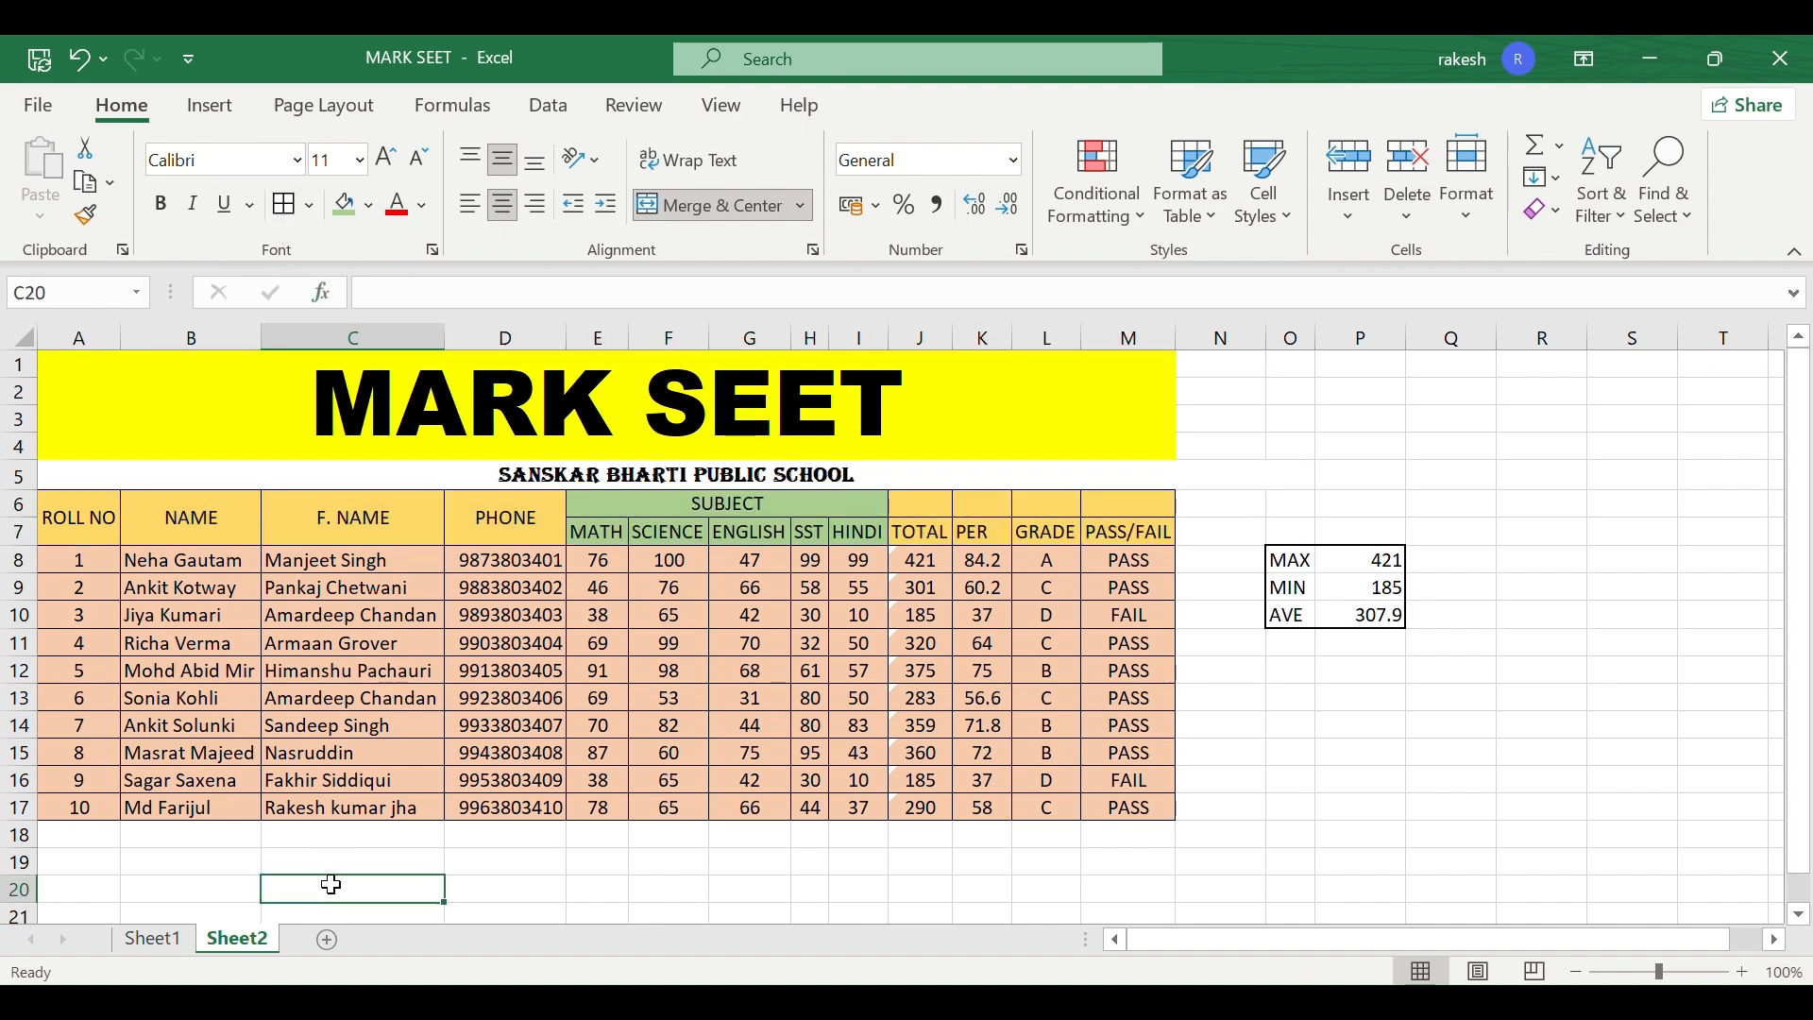
{"action": "left_click", "coordinate": [97, 417]}
{"action": "left_click_drag", "start_coordinate": [98, 417], "coordinate": [510, 798]}
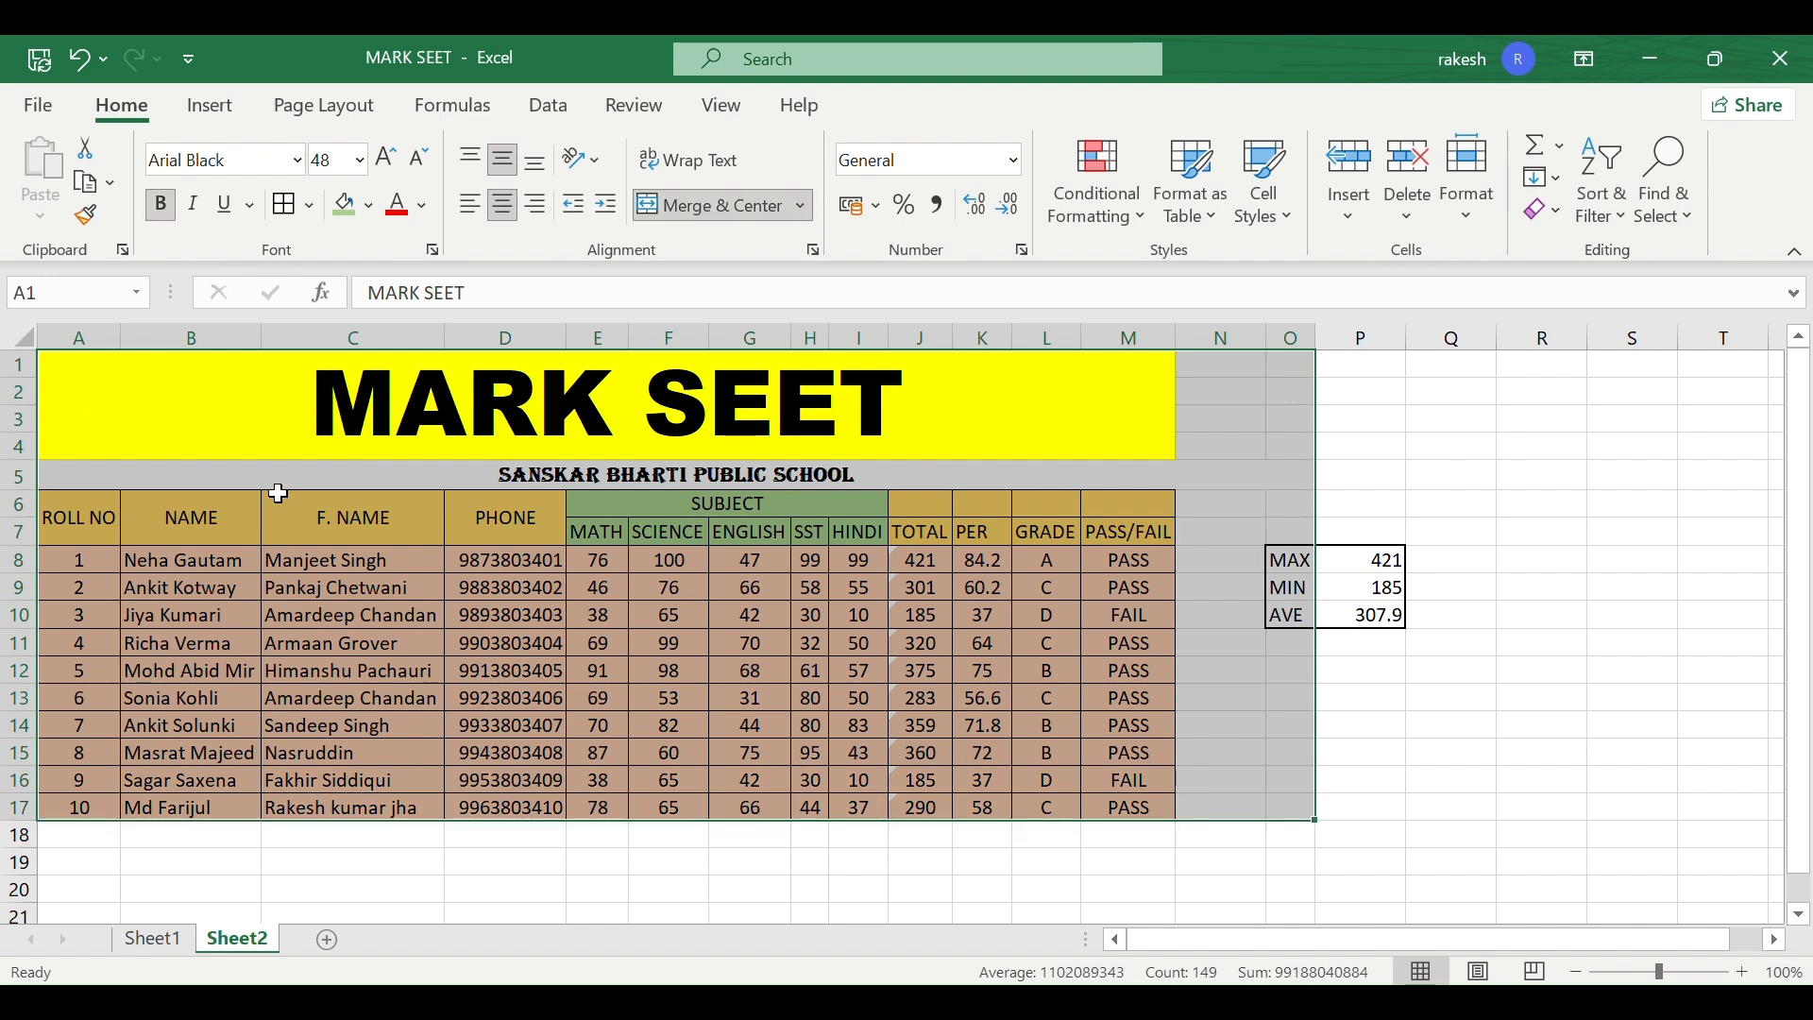
{"action": "left_click_drag", "start_coordinate": [1135, 404], "coordinate": [1148, 816]}
{"action": "left_click", "coordinate": [1148, 816]}
{"action": "key", "text": "Up"}
{"action": "key", "text": "shift+Down"}
{"action": "key", "text": "shift+Down"}
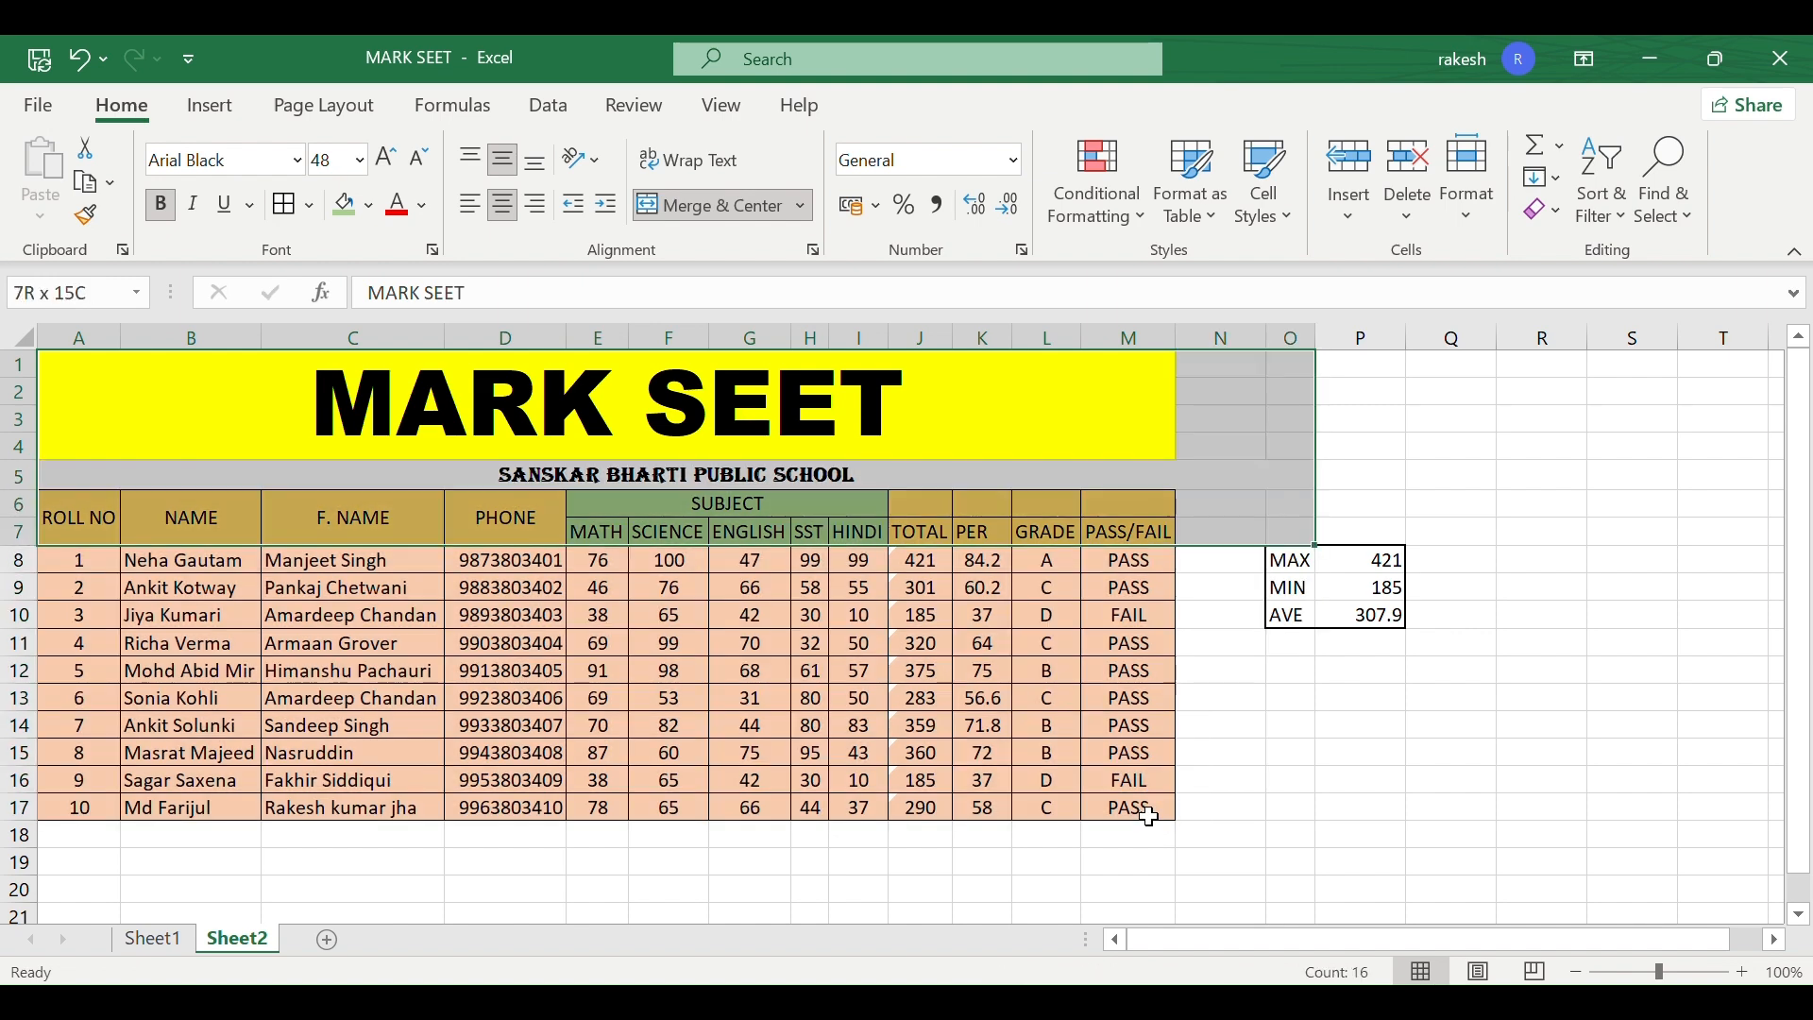
{"action": "left_click", "coordinate": [1422, 774]}
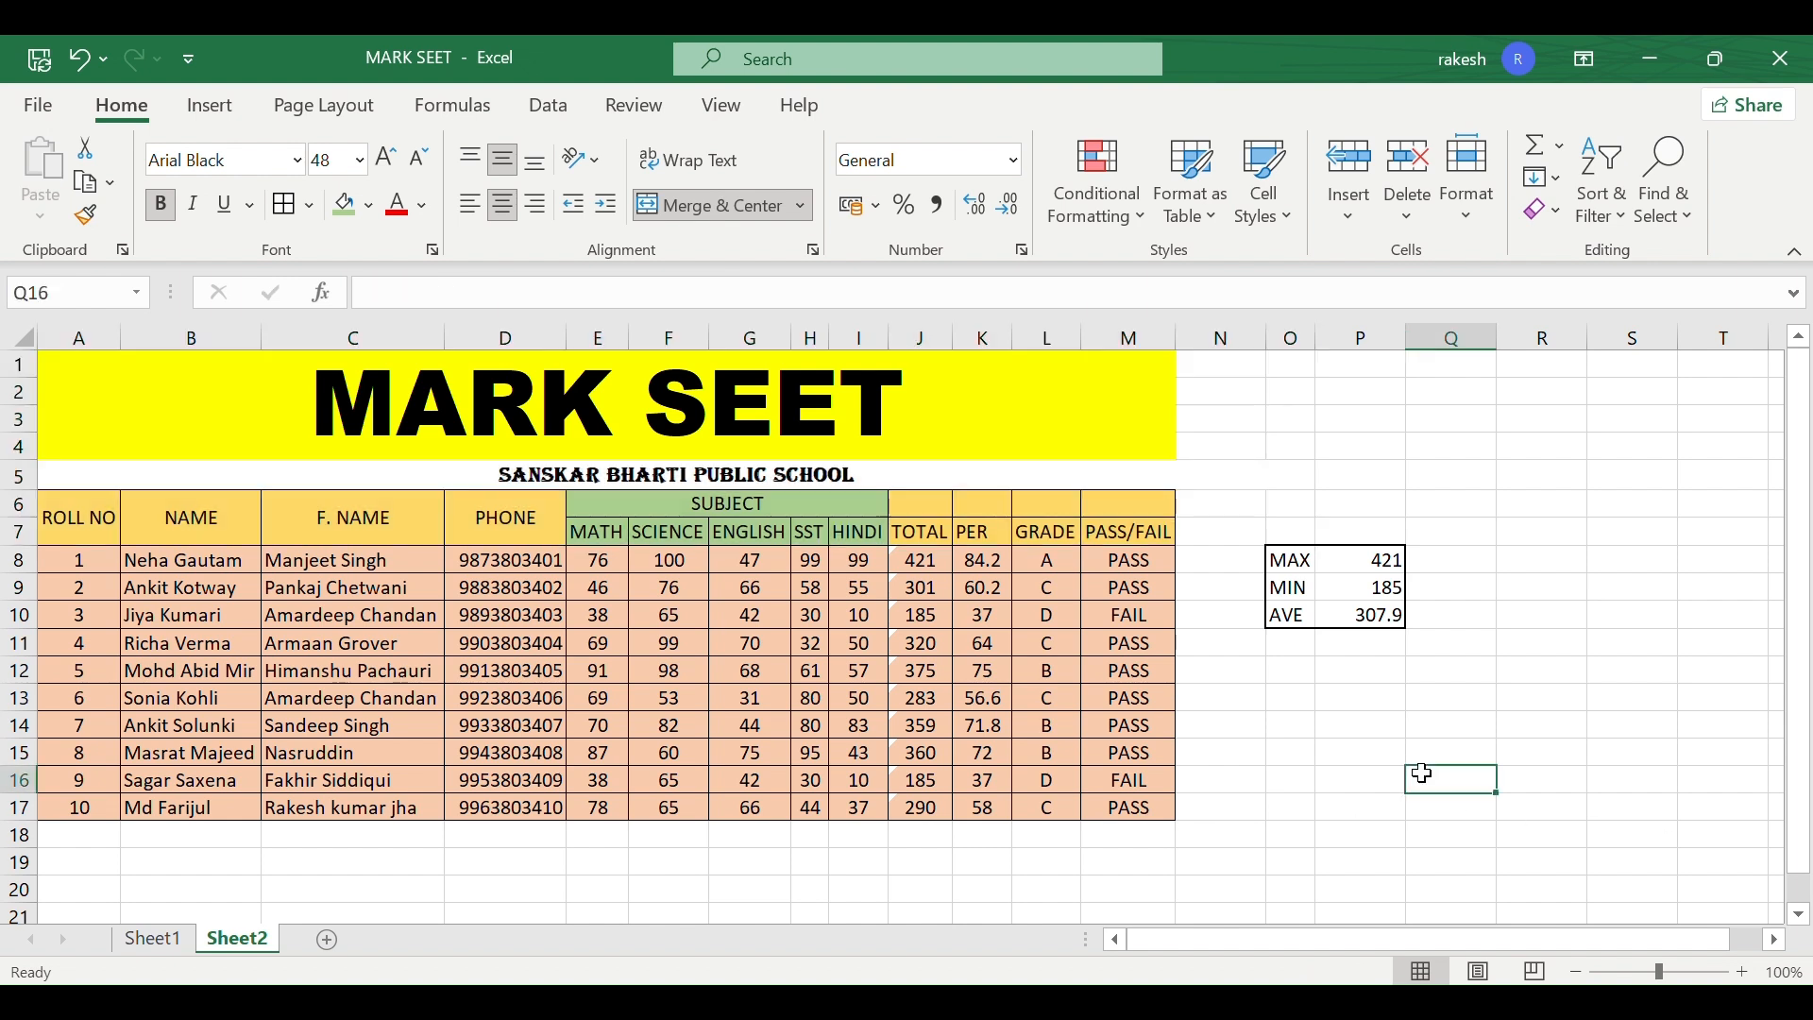
{"action": "left_click", "coordinate": [1109, 483]}
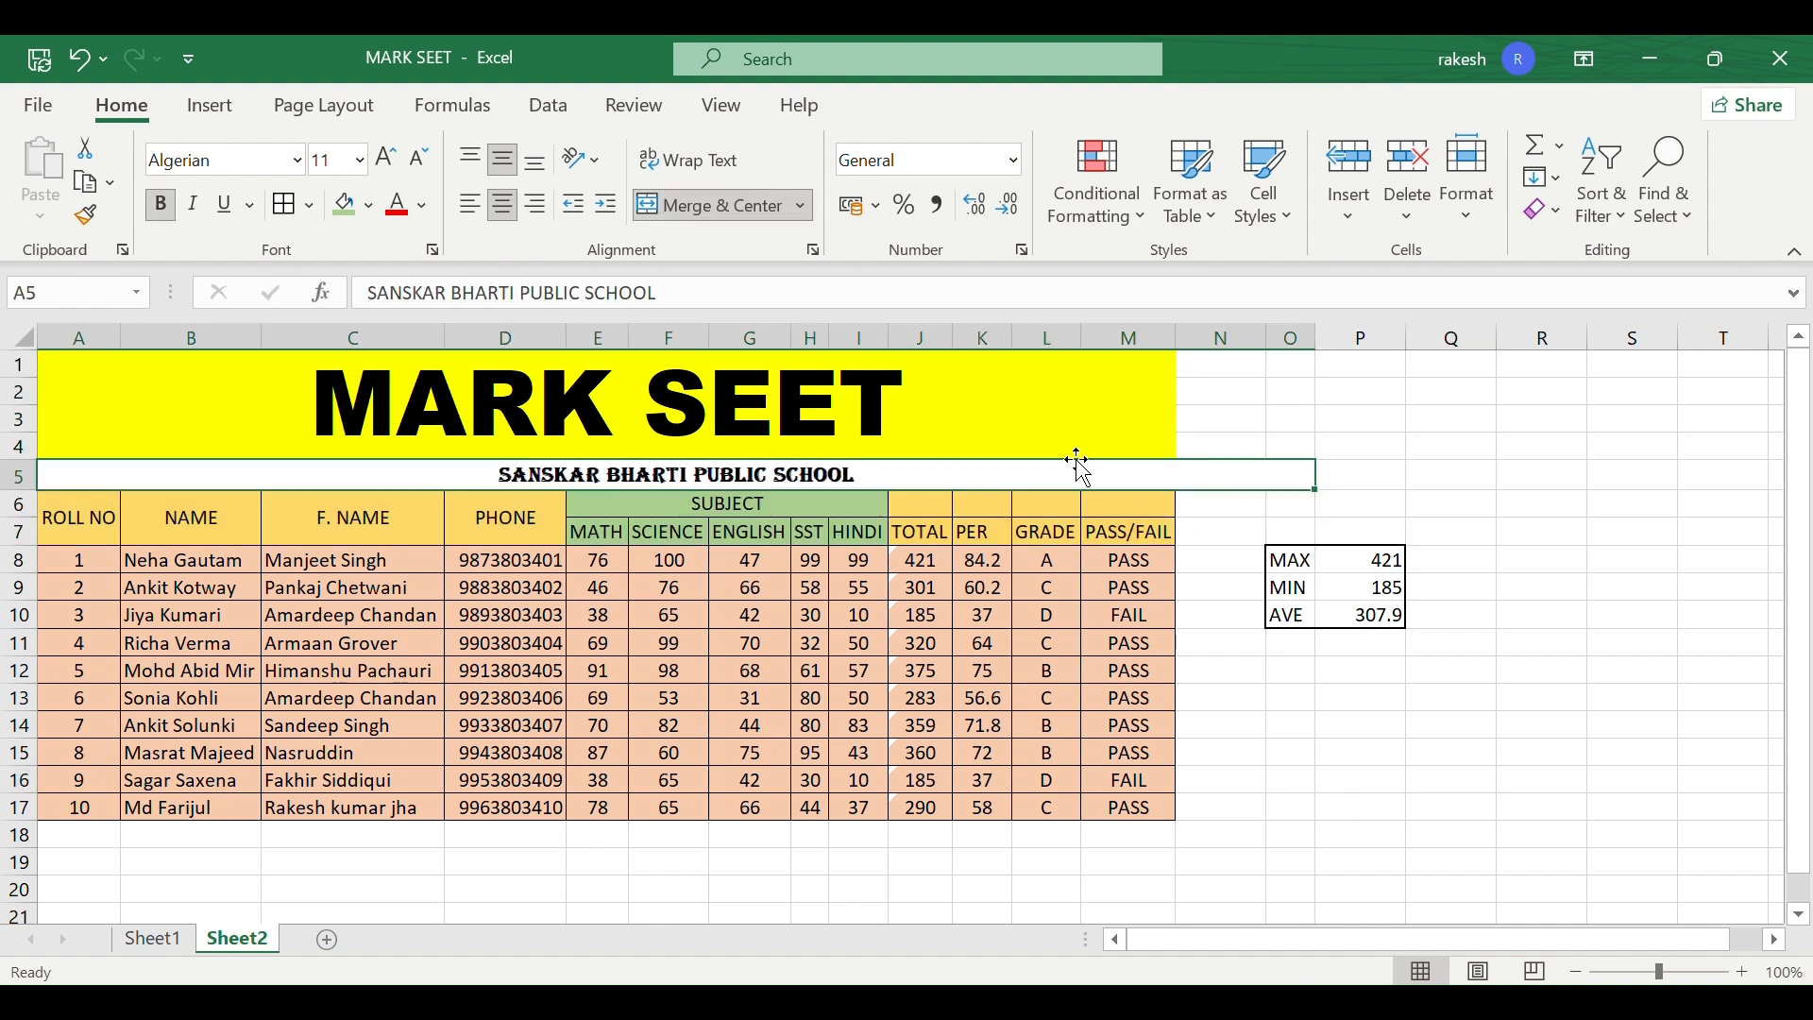
- Unmerge the school name row and merge and center it again across A5:M5, matching the table's width
{"action": "left_click", "coordinate": [658, 192]}
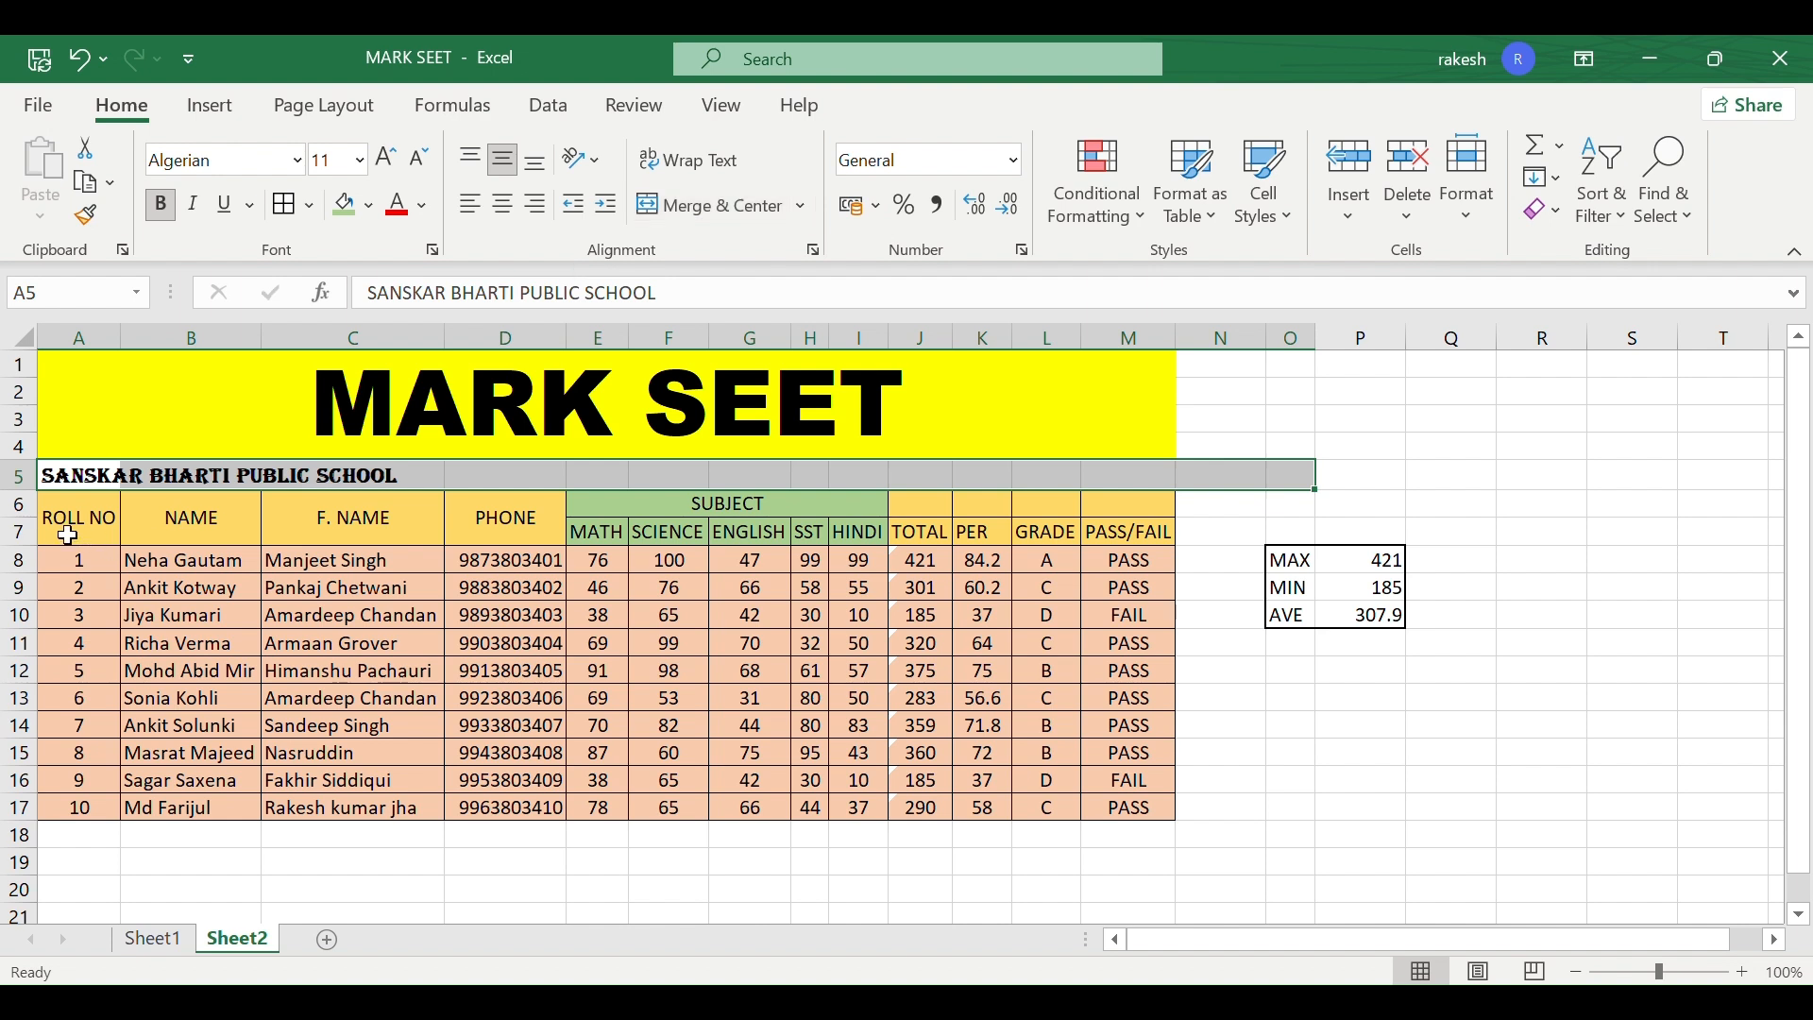
{"action": "left_click", "coordinate": [140, 486]}
{"action": "left_click_drag", "start_coordinate": [140, 486], "coordinate": [859, 533]}
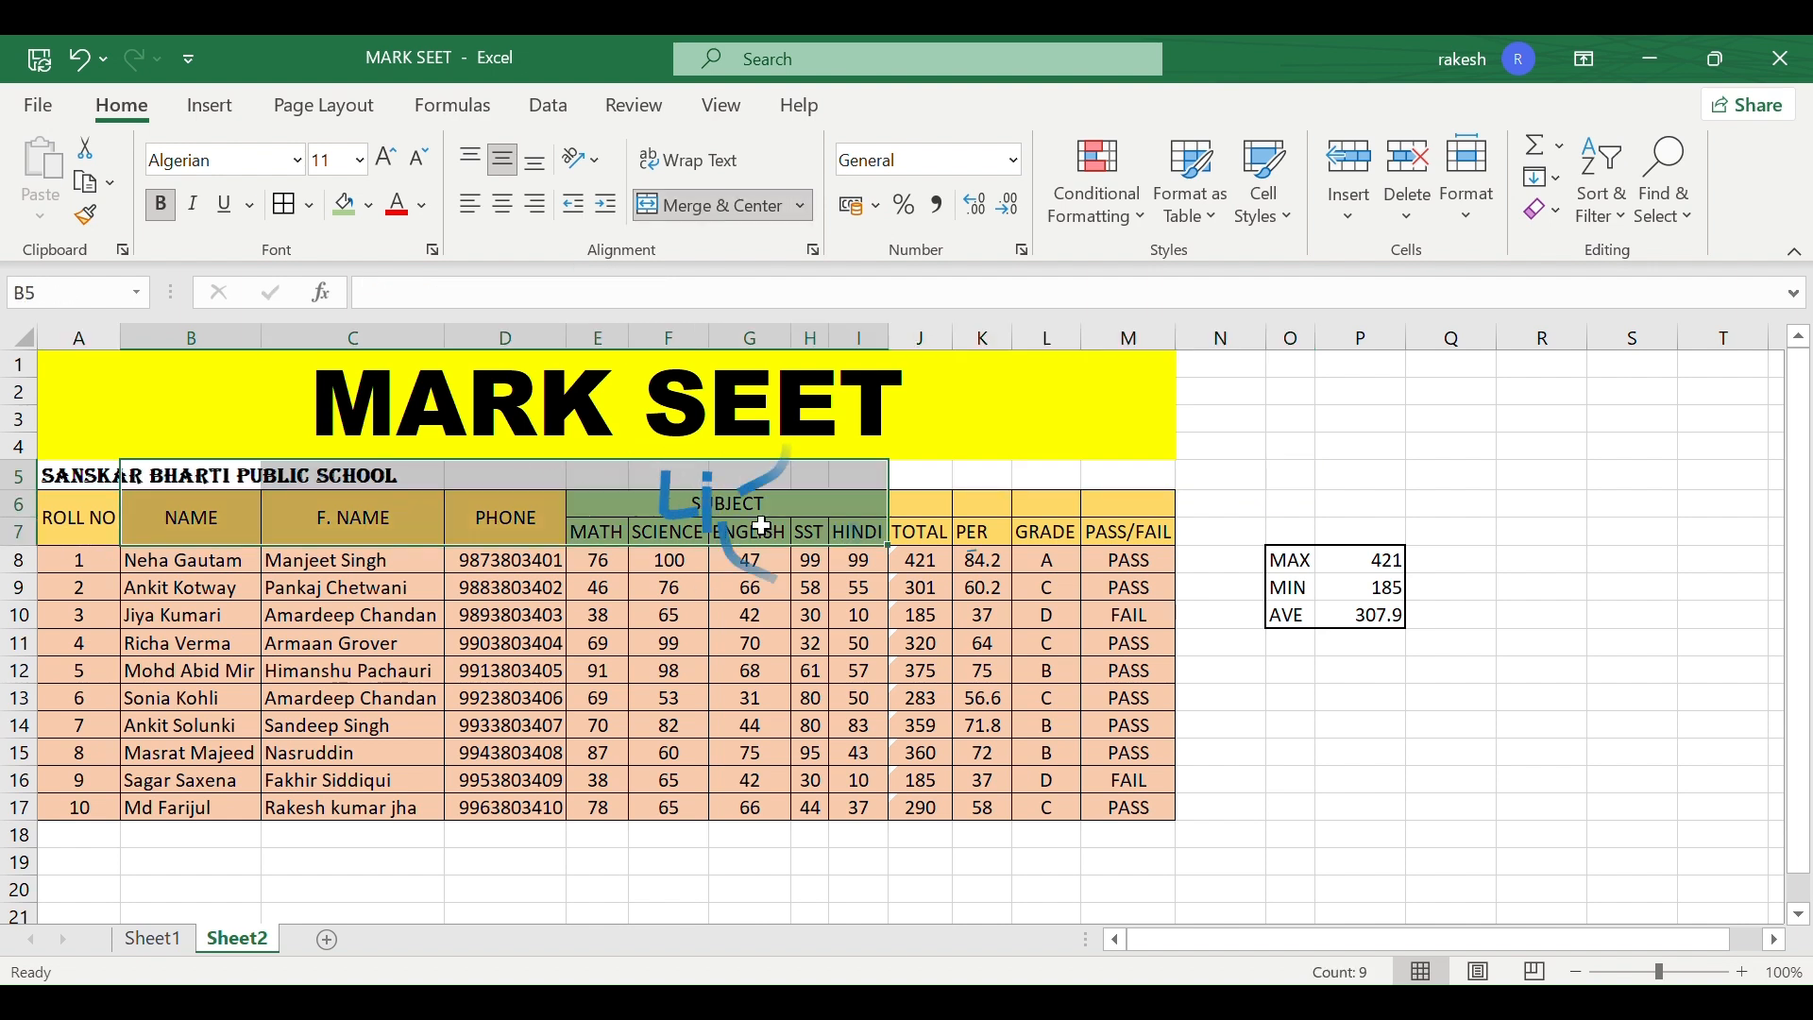
{"action": "left_click_drag", "start_coordinate": [94, 474], "coordinate": [1107, 464]}
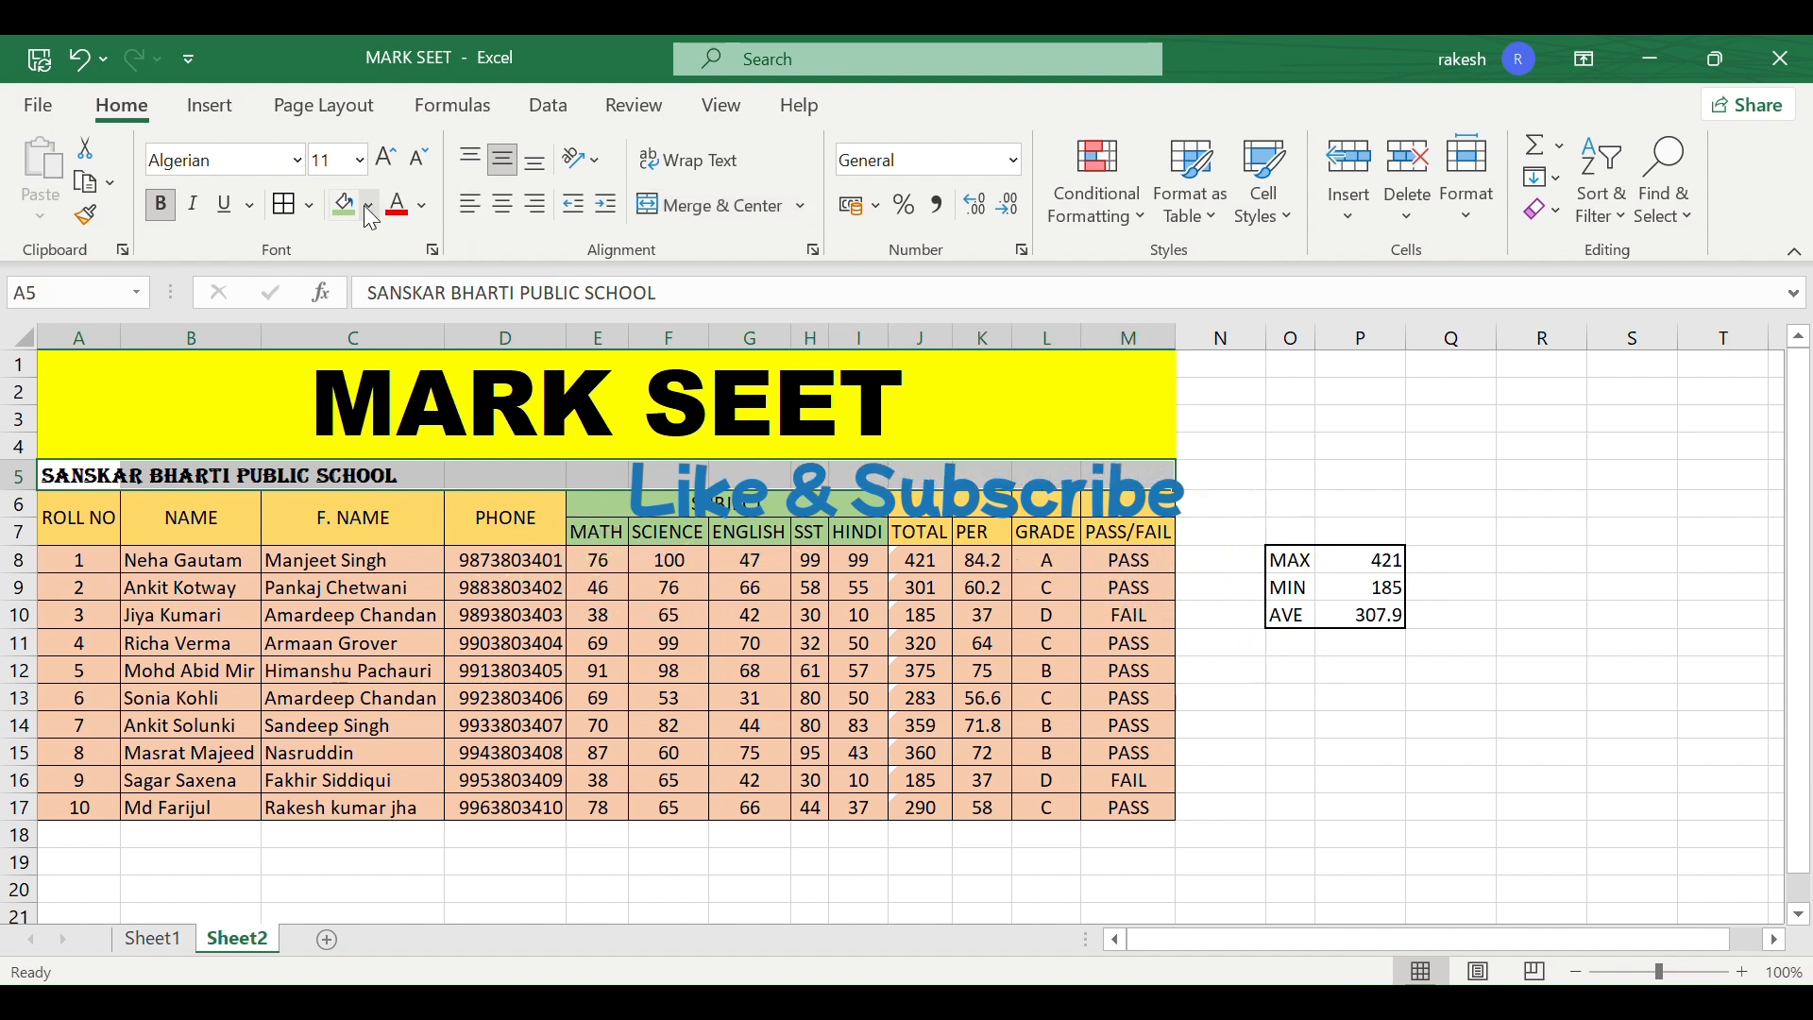
{"action": "left_click", "coordinate": [663, 210]}
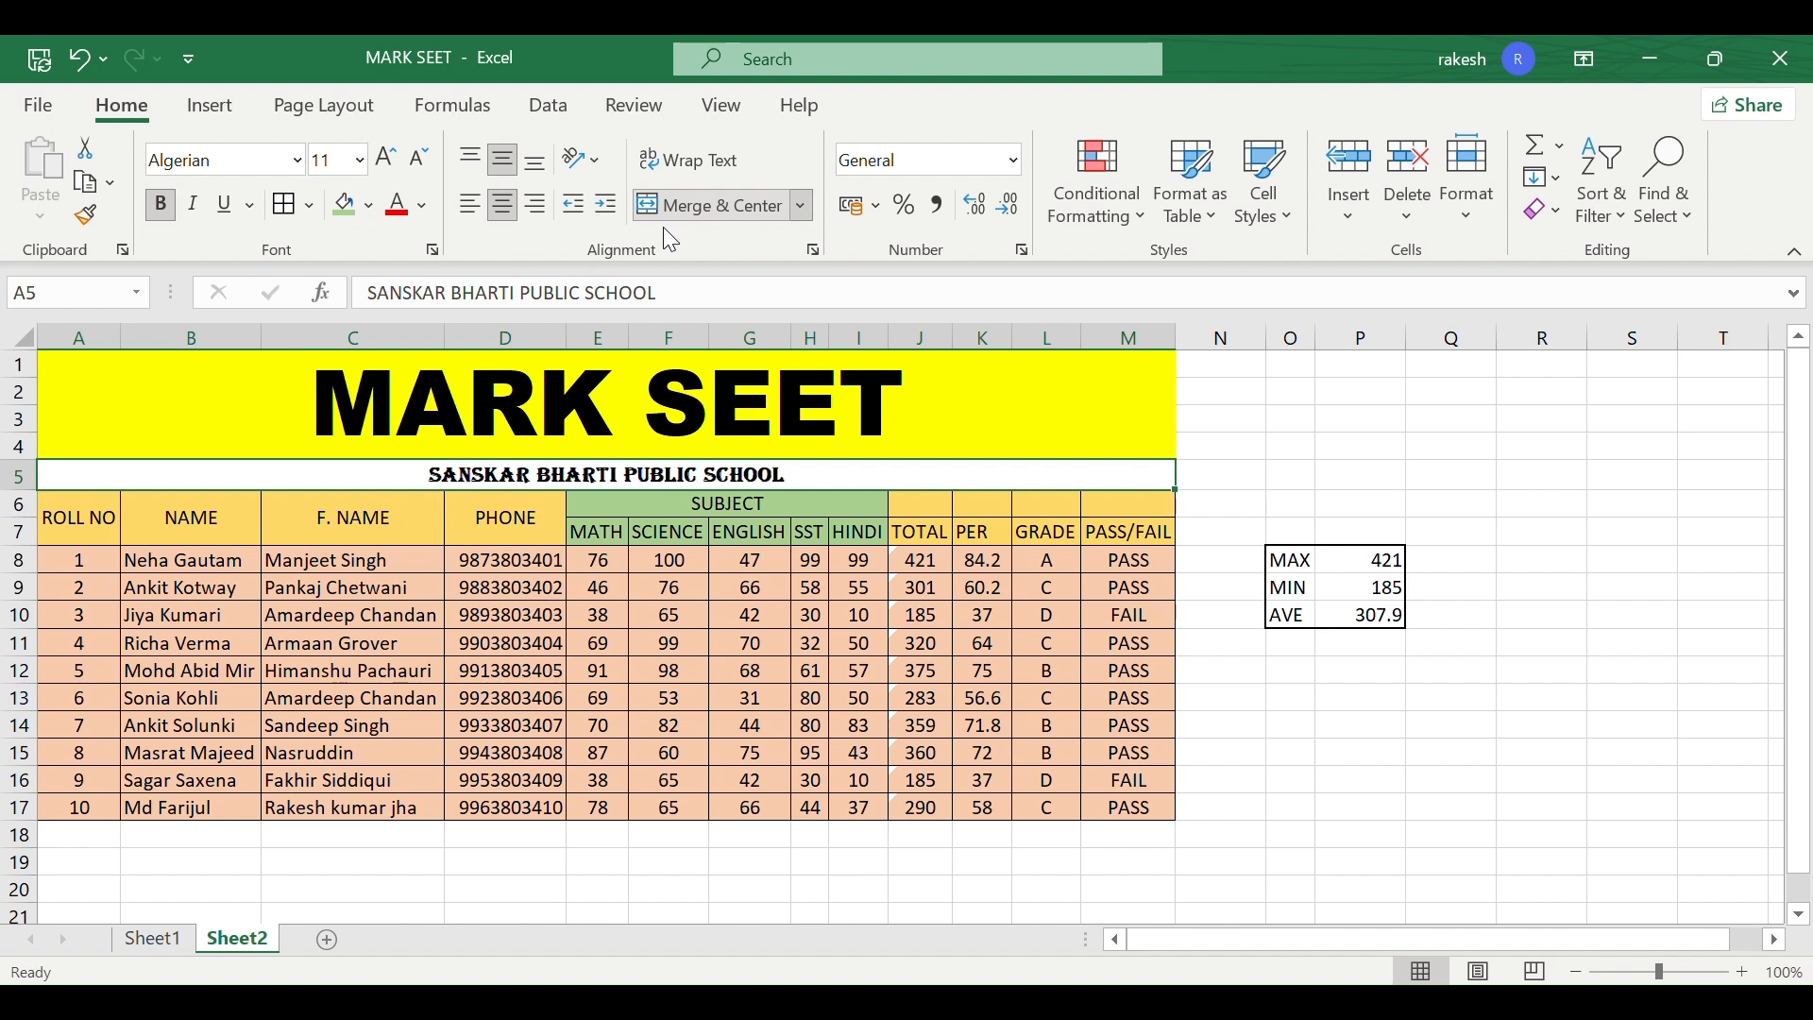
- Apply a thick outside border around the whole mark sheet, from the title through the last student row, A1:M17
{"action": "left_click", "coordinate": [856, 395]}
{"action": "key", "text": "shift+Down"}
{"action": "key", "text": "shift+Down"}
{"action": "key", "text": "shift+Down"}
{"action": "key", "text": "shift+Down"}
{"action": "key", "text": "shift+Down"}
{"action": "key", "text": "shift+Down"}
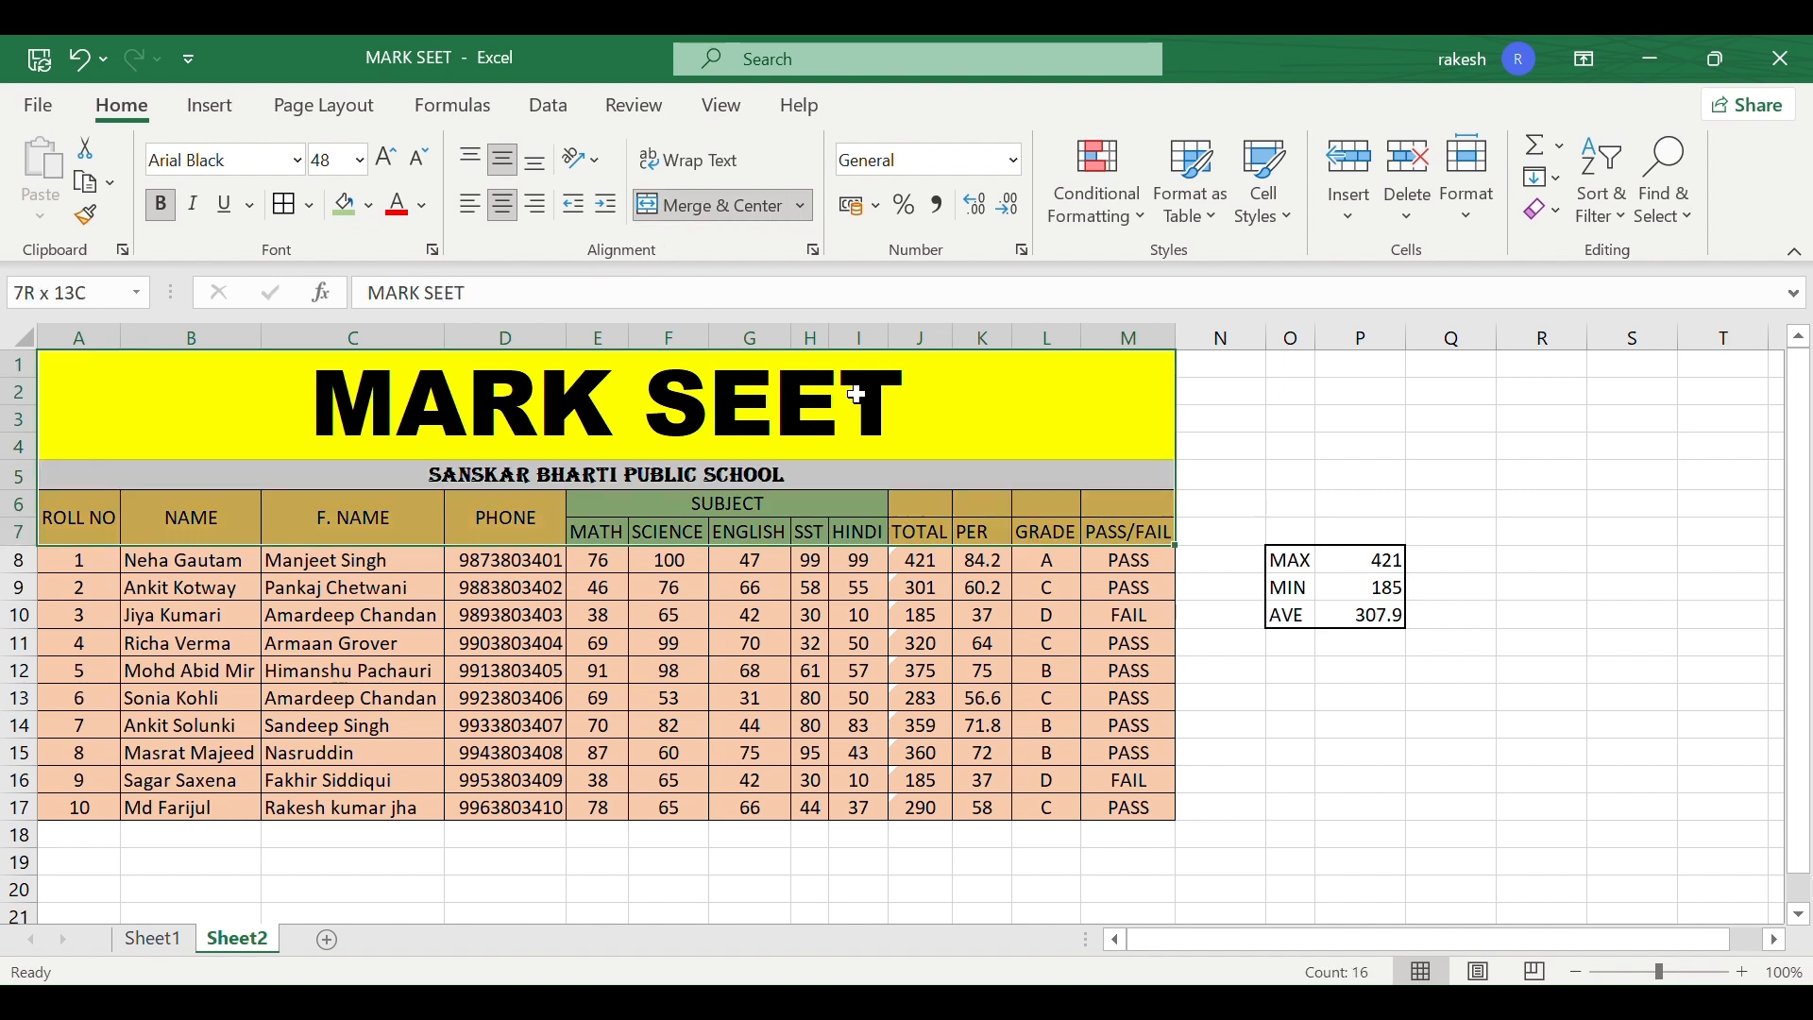
{"action": "key", "text": "shift+Down"}
{"action": "key", "text": "shift+Down"}
{"action": "key", "text": "shift+Down"}
{"action": "key", "text": "shift+Down"}
{"action": "key", "text": "shift+Down"}
{"action": "key", "text": "shift+Down"}
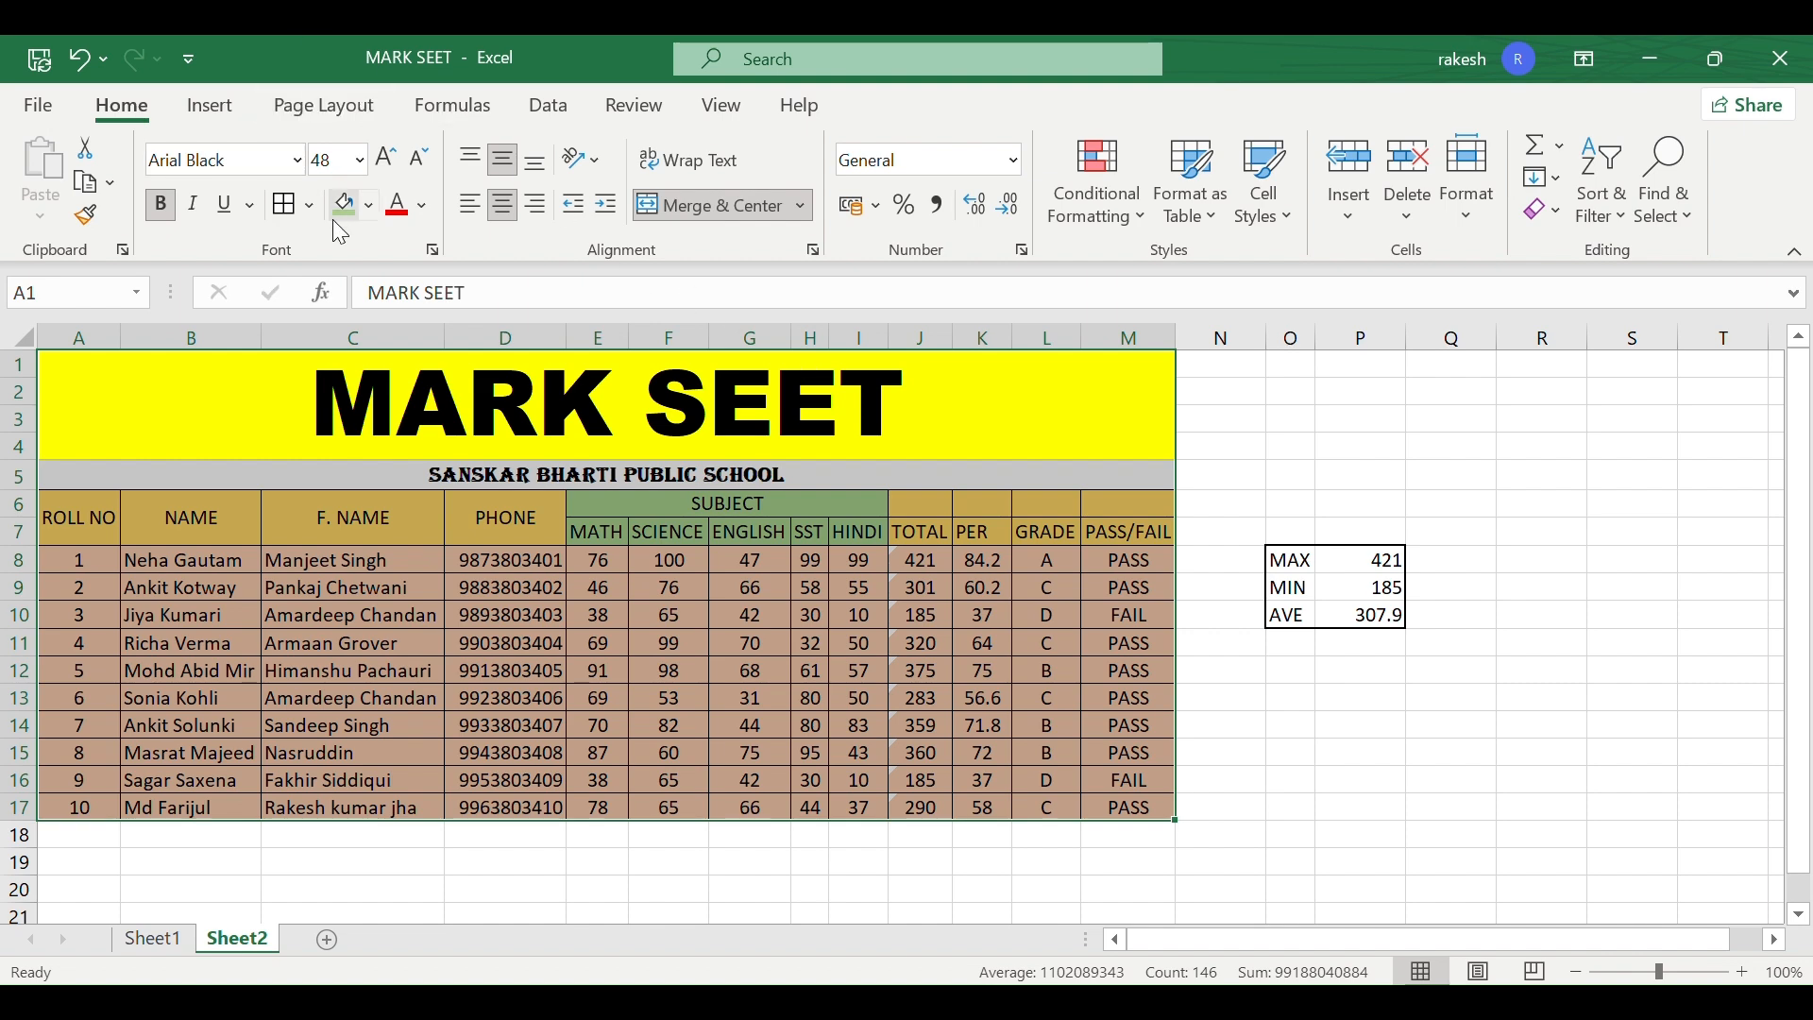
{"action": "left_click", "coordinate": [310, 205]}
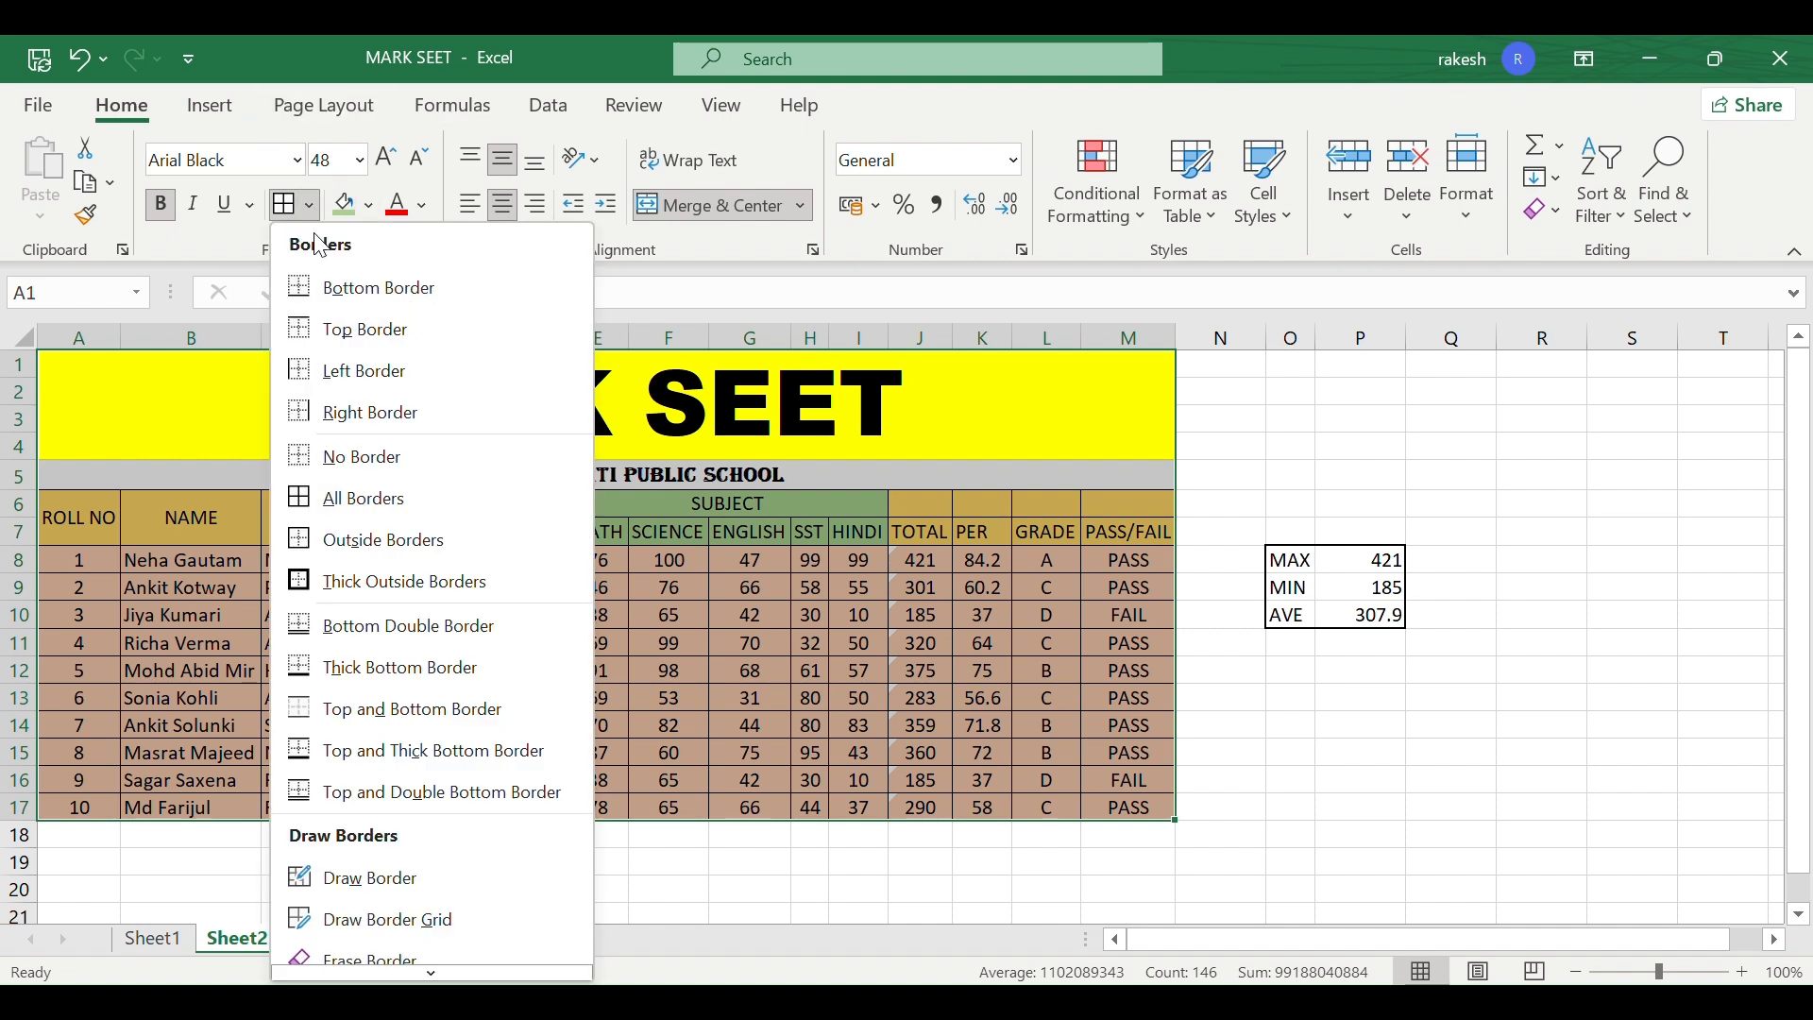
{"action": "left_click", "coordinate": [344, 583]}
{"action": "left_click", "coordinate": [1233, 729]}
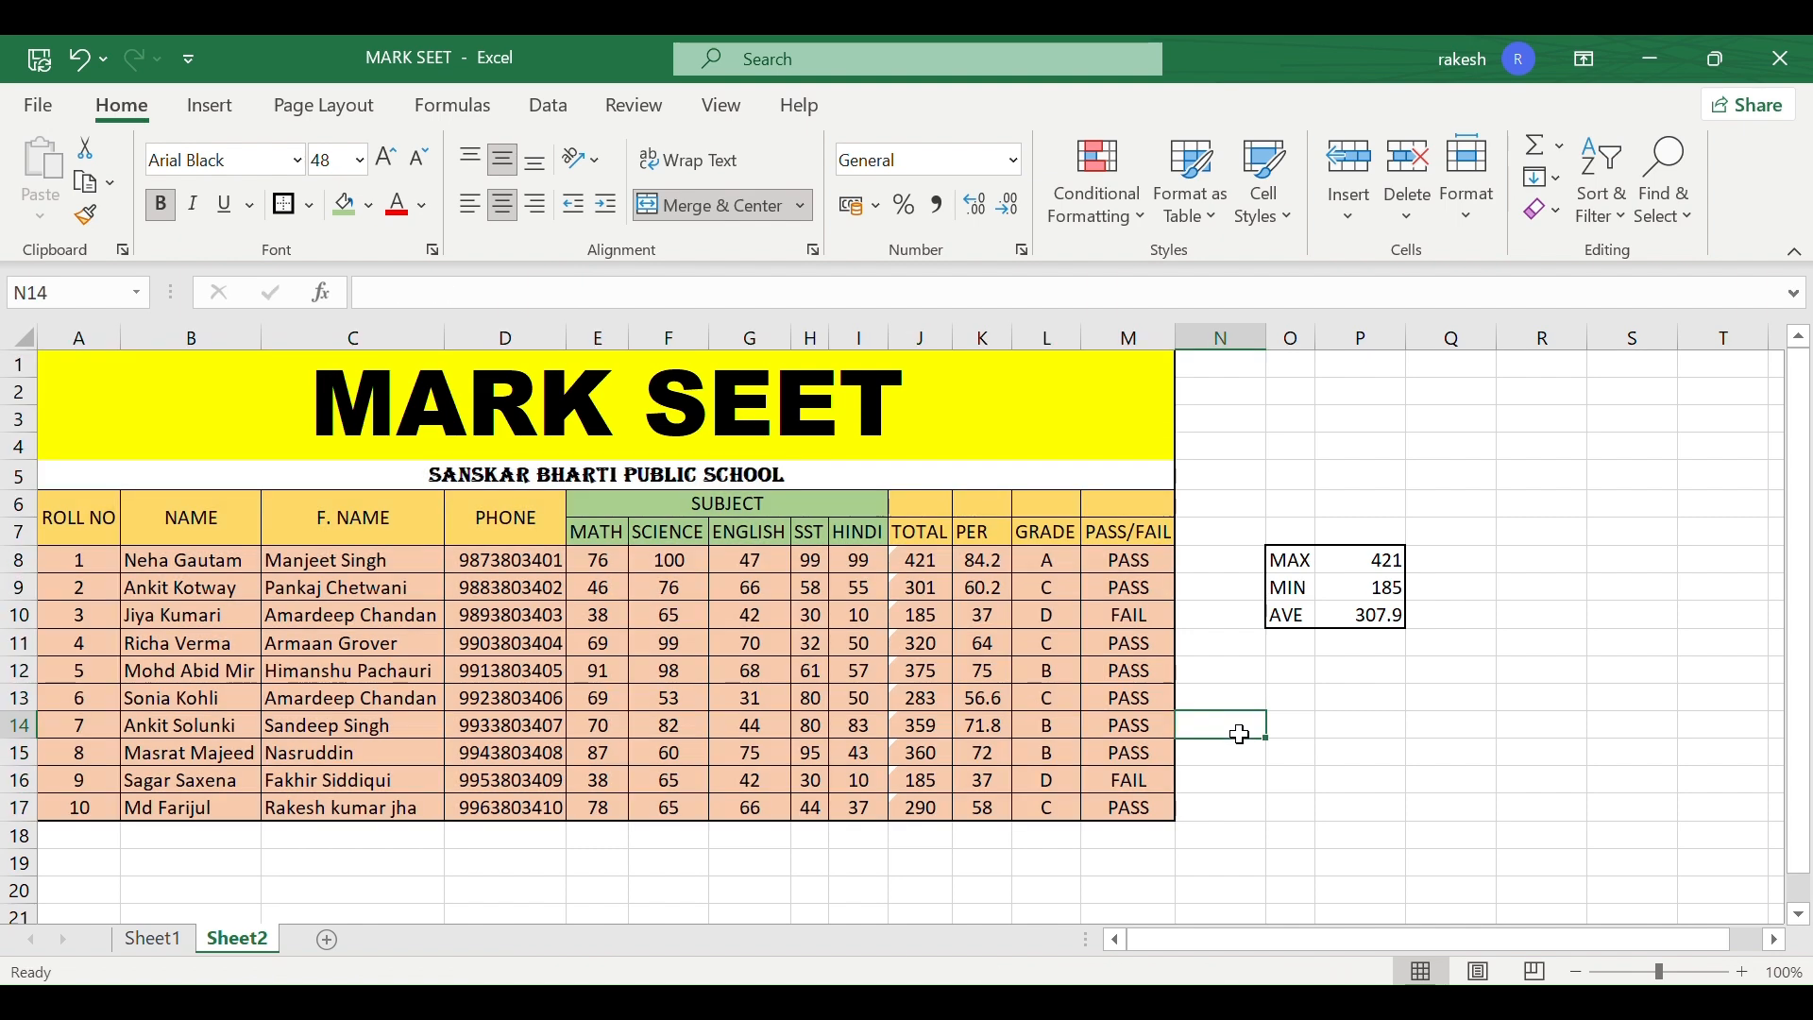